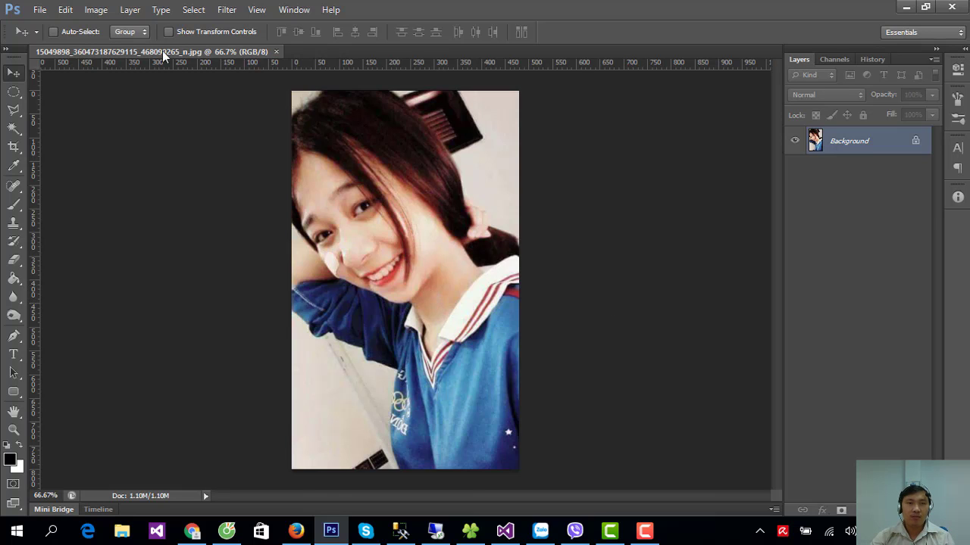
- Apply Auto Color and then Auto Tone to the portrait
{"action": "left_click", "coordinate": [99, 14]}
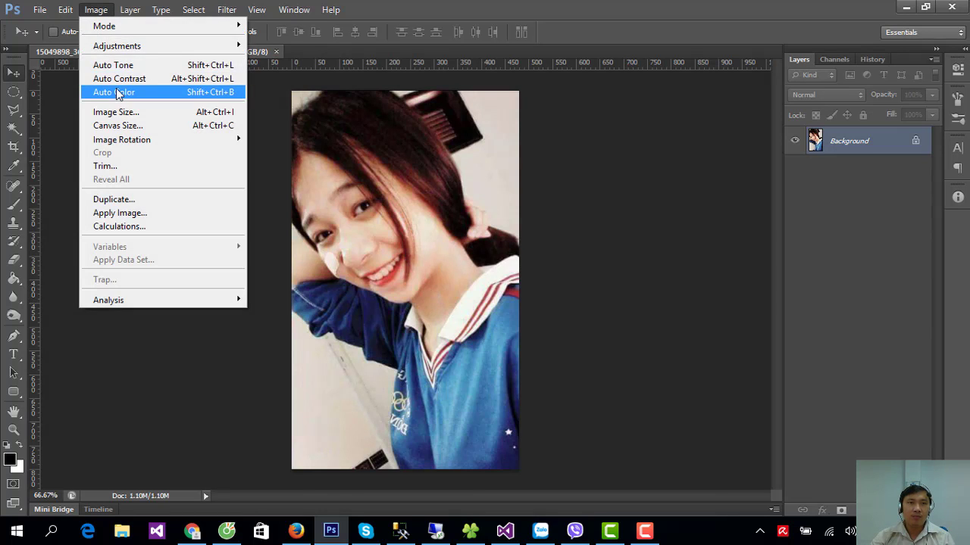
{"action": "left_click", "coordinate": [119, 93]}
{"action": "left_click", "coordinate": [96, 10]}
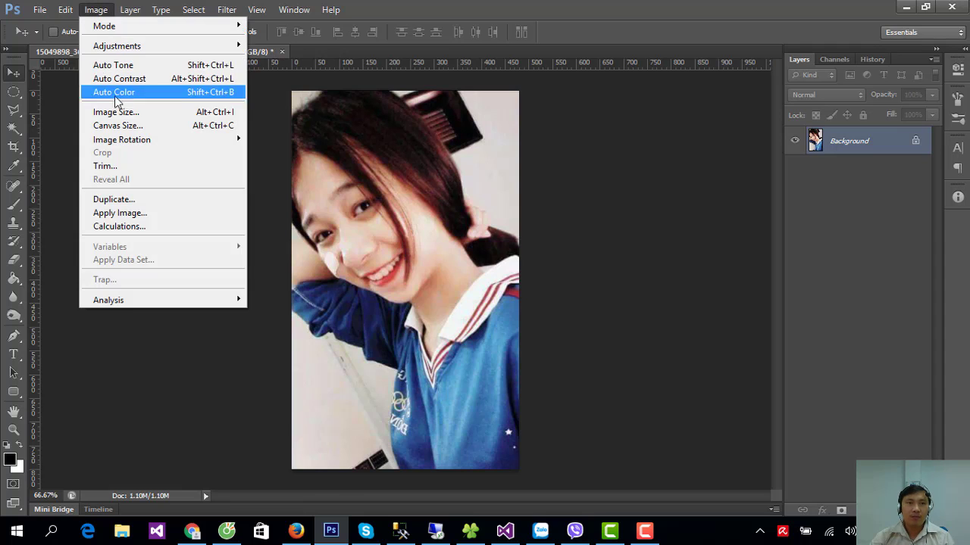
{"action": "left_click", "coordinate": [125, 69]}
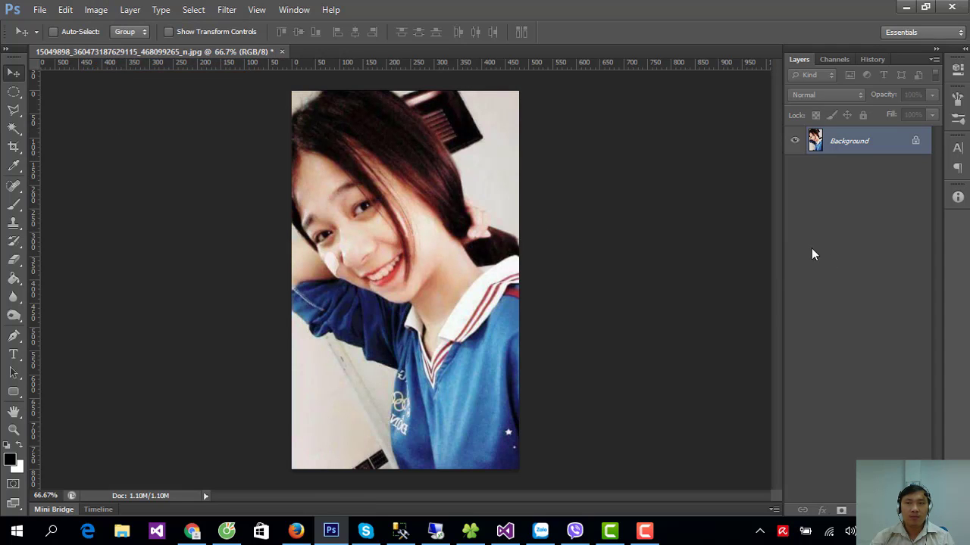
- Duplicate Background into Layer 1, select Layer 1, and open then close Levels
{"action": "key", "text": "ctrl+j"}
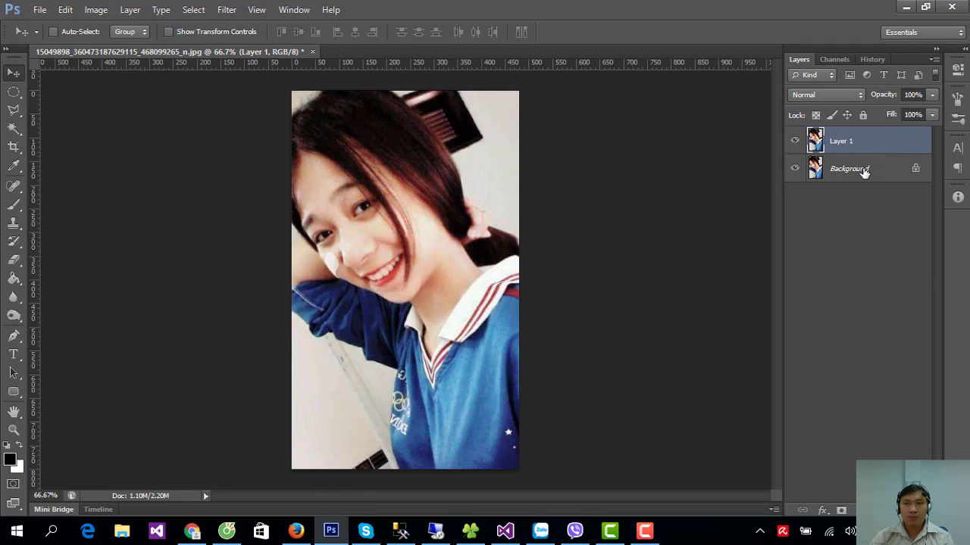
{"action": "double_click", "coordinate": [863, 172]}
{"action": "key", "text": "Escape"}
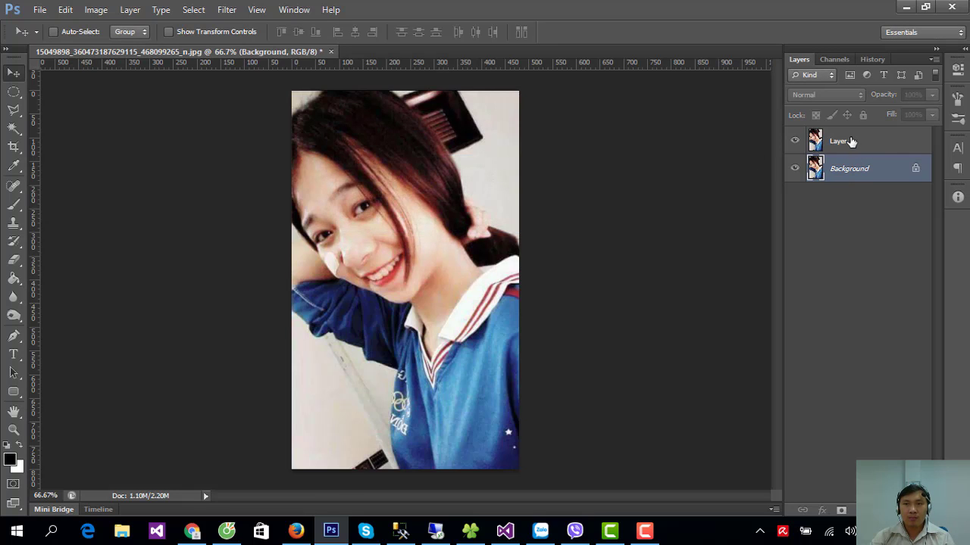
{"action": "left_click", "coordinate": [847, 142]}
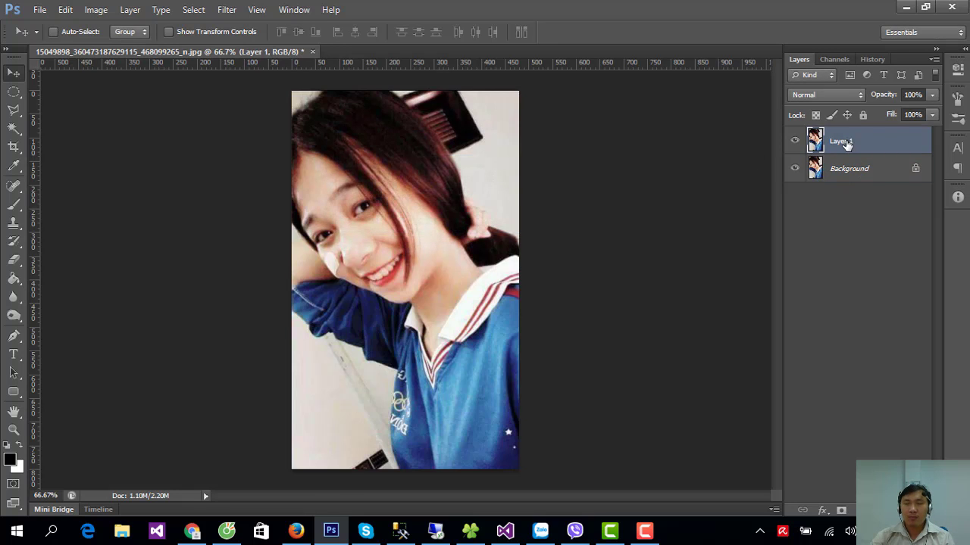
{"action": "key", "text": "ctrl+l"}
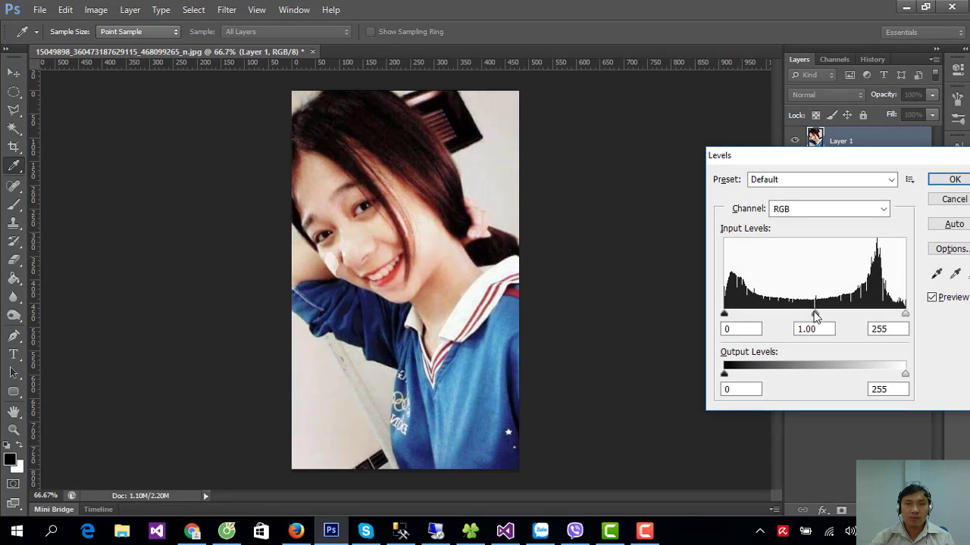
{"action": "key", "text": "Return"}
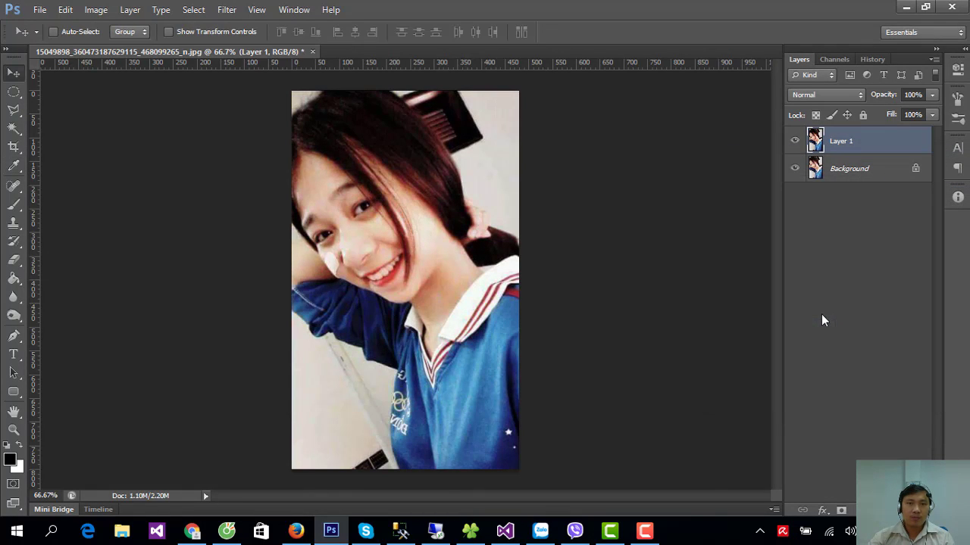
- Zoom in and pick the Clone Stamp tool with a 13 px brush
{"action": "scroll", "coordinate": [352, 250], "scroll_direction": "up", "scroll_amount": 2}
{"action": "scroll", "coordinate": [348, 234], "scroll_direction": "up", "scroll_amount": 3}
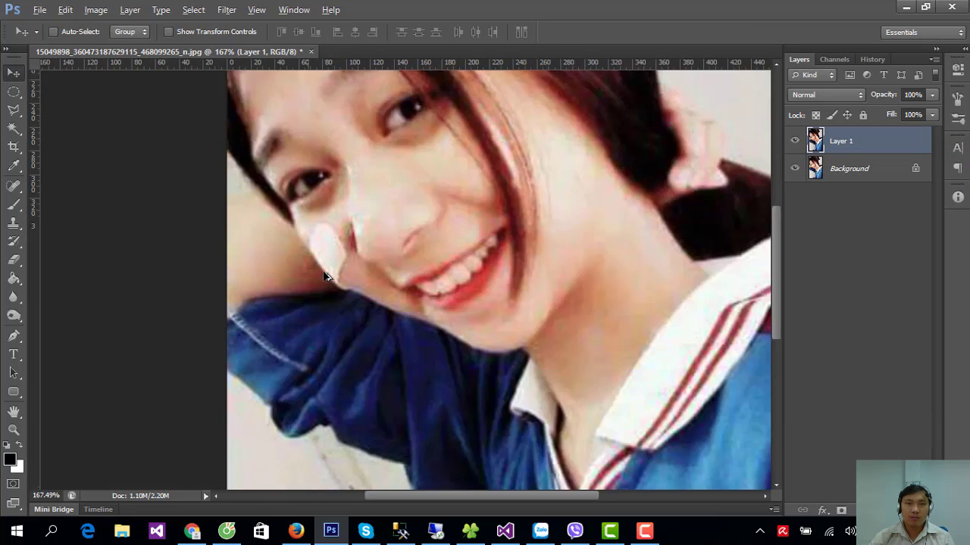
{"action": "scroll", "coordinate": [341, 205], "scroll_direction": "up", "scroll_amount": 3}
{"action": "scroll", "coordinate": [330, 167], "scroll_direction": "up", "scroll_amount": 2}
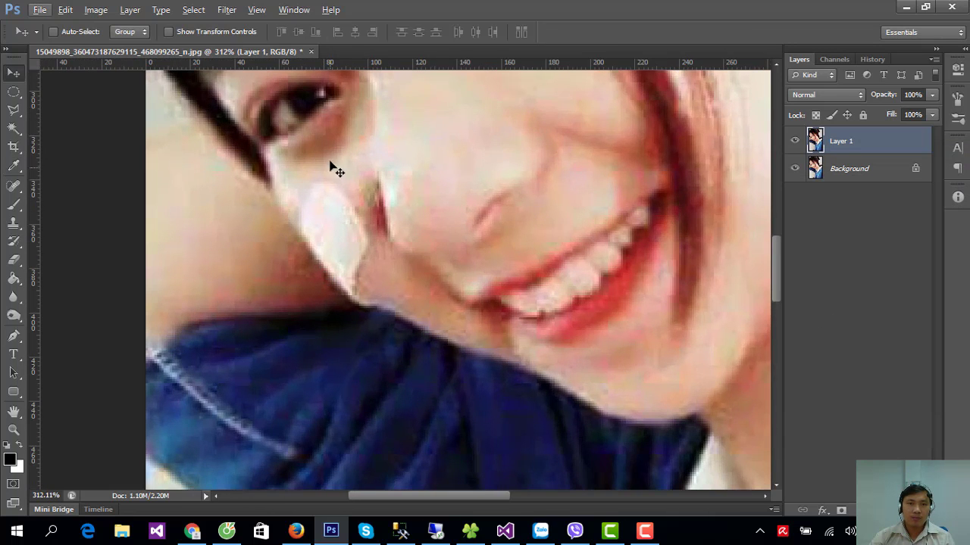
{"action": "left_click", "coordinate": [14, 223]}
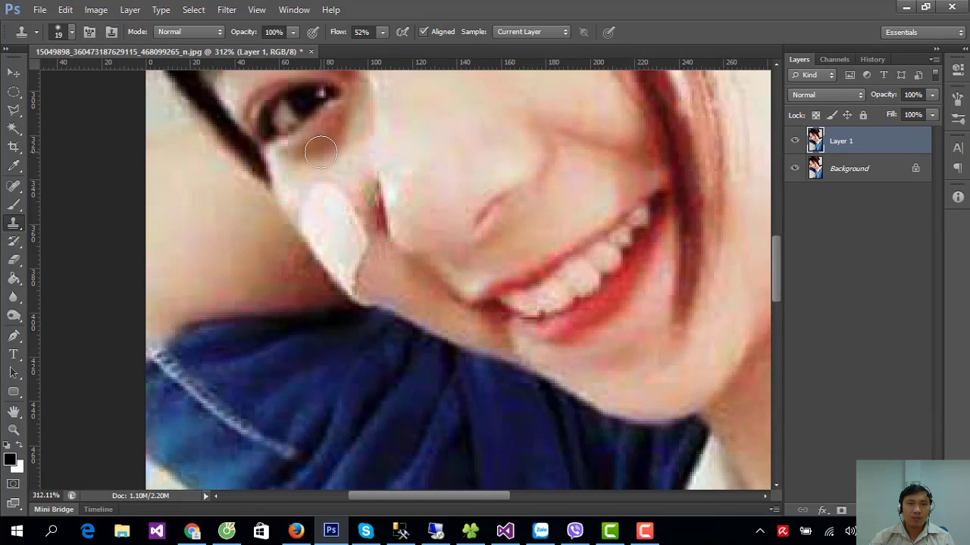
{"action": "right_click", "coordinate": [423, 135]}
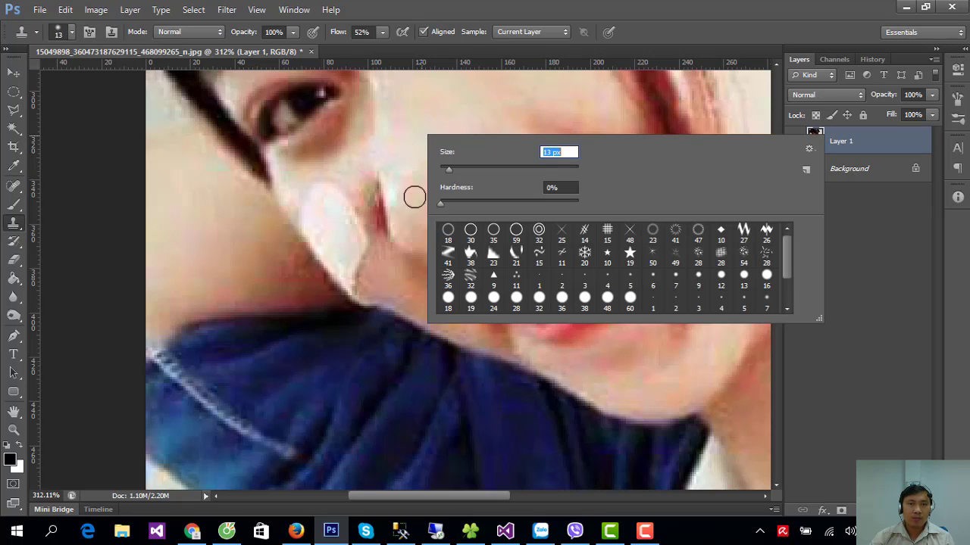
{"action": "type", "text": "13"}
{"action": "key", "text": "Return"}
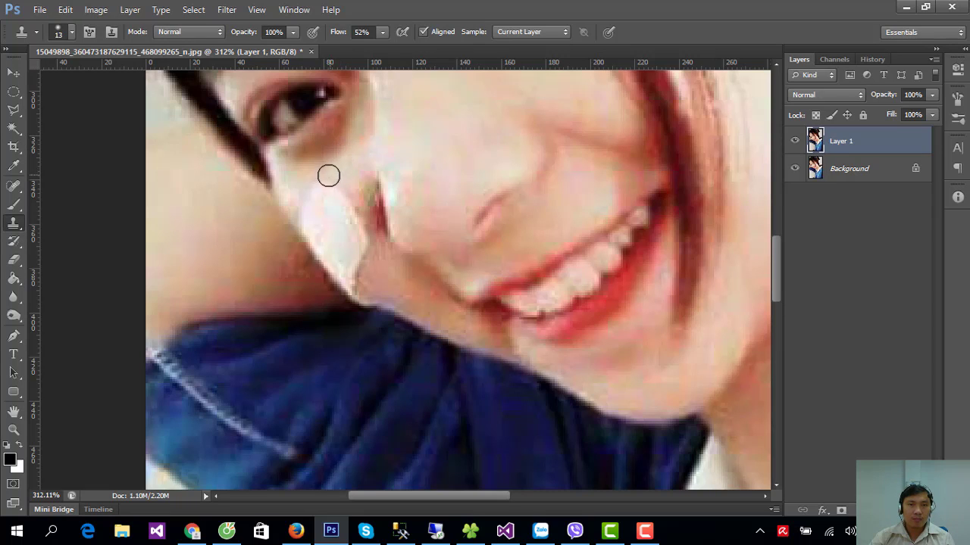
- Sample clean cheek skin and clone over the dark marks under the eye and beside the nose
{"action": "left_click", "coordinate": [324, 174], "text": "alt"}
{"action": "left_click", "coordinate": [292, 178], "text": "alt"}
{"action": "left_click_drag", "start_coordinate": [309, 205], "coordinate": [298, 210]}
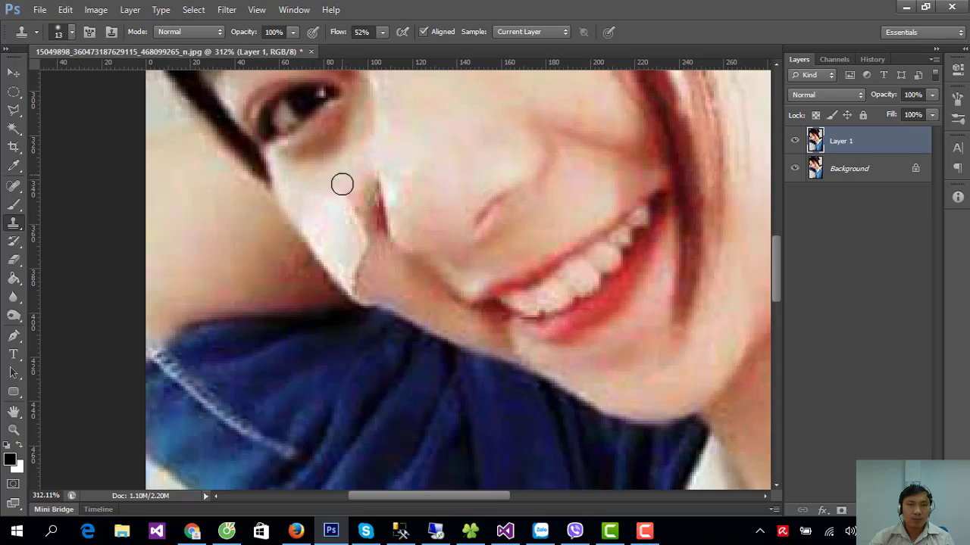
{"action": "left_click_drag", "start_coordinate": [362, 187], "coordinate": [377, 253]}
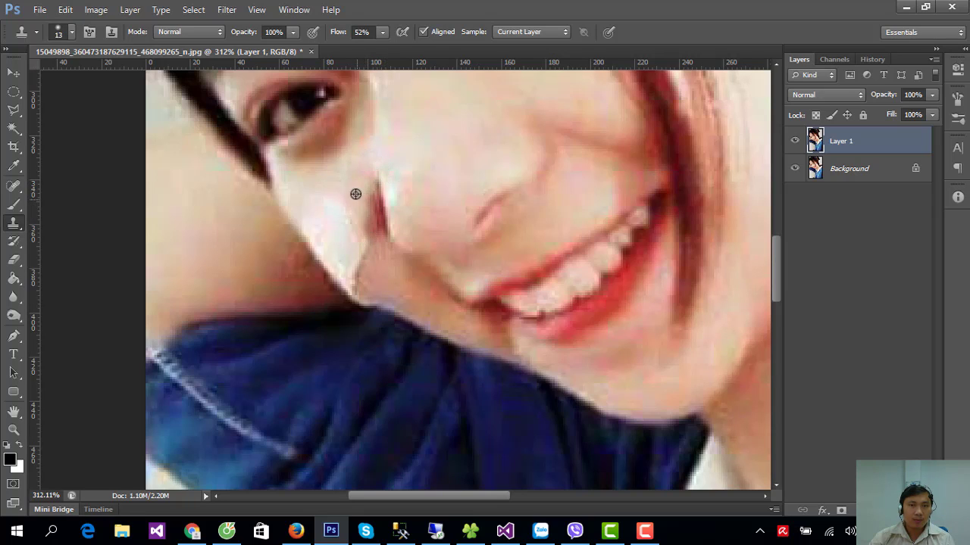
{"action": "left_click_drag", "start_coordinate": [354, 239], "coordinate": [347, 198]}
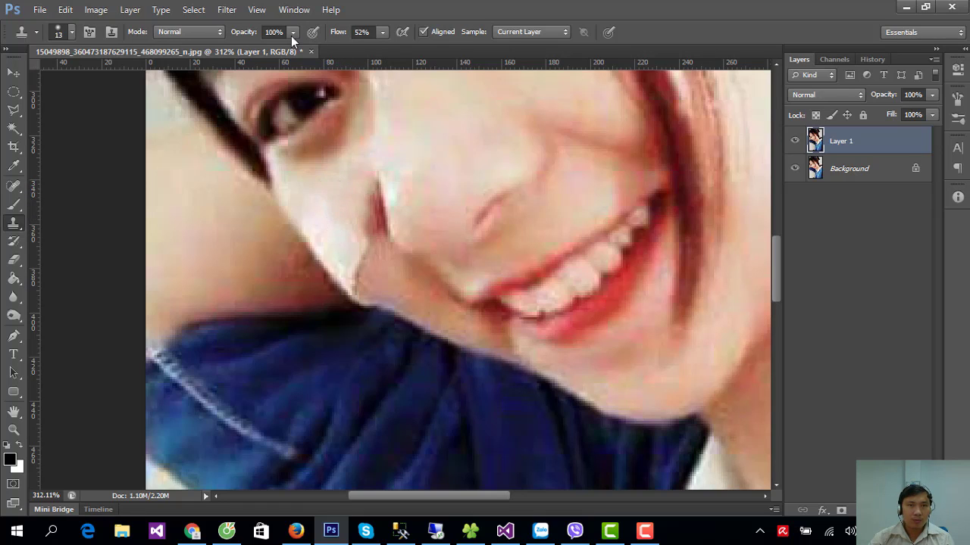
- At 50% clone opacity, sample skin near the smile and smooth the dark crease by the chin
{"action": "type", "text": "50"}
{"action": "key", "text": "Return"}
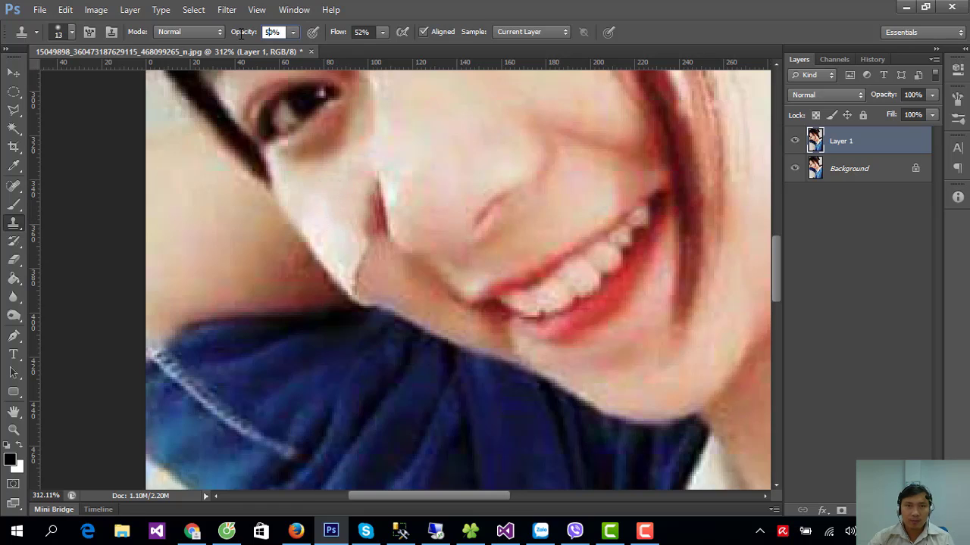
{"action": "left_click", "coordinate": [378, 272], "text": "alt"}
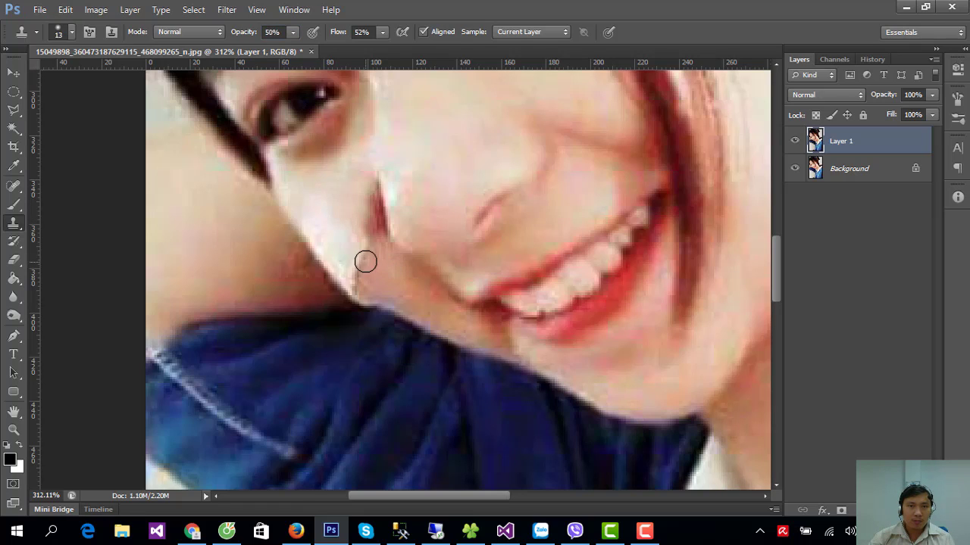
{"action": "mouse_move", "coordinate": [360, 251]}
{"action": "left_mouse_down"}
{"action": "mouse_move", "coordinate": [368, 271]}
{"action": "mouse_move", "coordinate": [353, 270]}
{"action": "mouse_move", "coordinate": [372, 290]}
{"action": "left_mouse_up"}
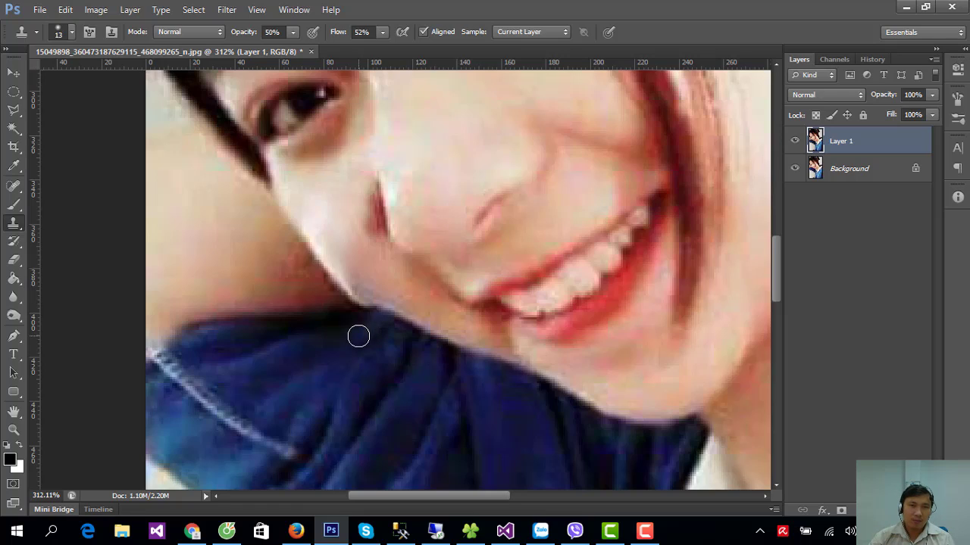
{"action": "scroll", "coordinate": [426, 299], "scroll_direction": "down", "scroll_amount": 4}
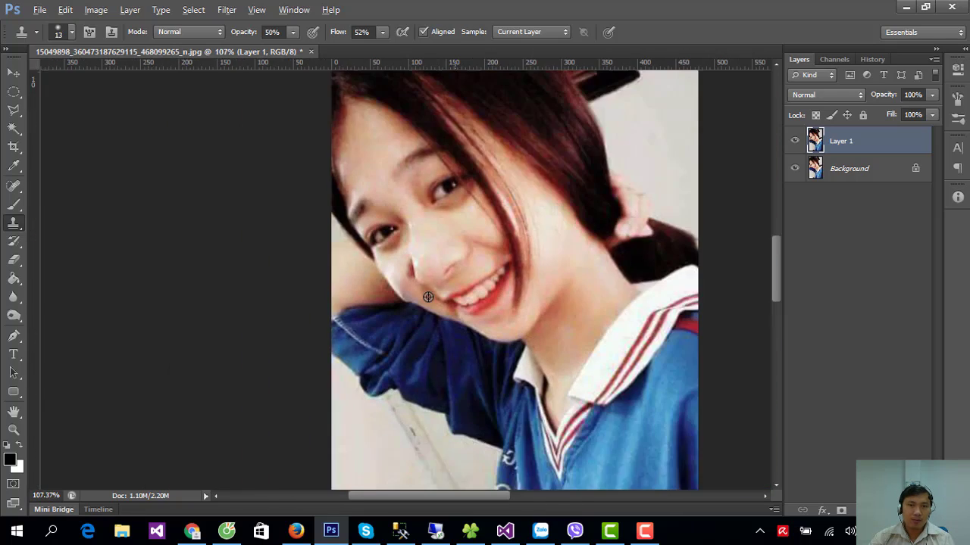
{"action": "scroll", "coordinate": [427, 299], "scroll_direction": "up", "scroll_amount": 1}
{"action": "scroll", "coordinate": [421, 301], "scroll_direction": "up", "scroll_amount": 5}
{"action": "scroll", "coordinate": [417, 303], "scroll_direction": "up", "scroll_amount": 1}
{"action": "scroll", "coordinate": [416, 302], "scroll_direction": "down", "scroll_amount": 2}
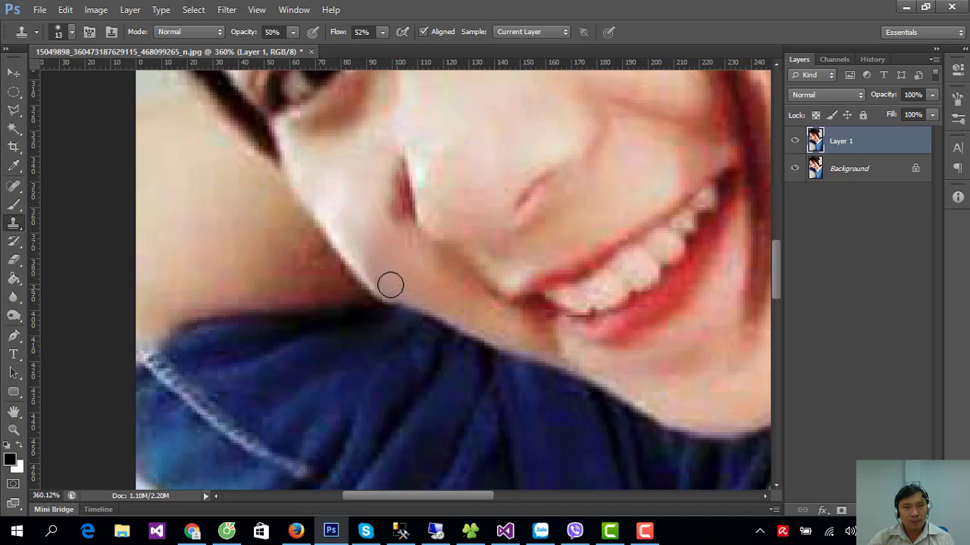
{"action": "scroll", "coordinate": [393, 292], "scroll_direction": "down", "scroll_amount": 1}
{"action": "scroll", "coordinate": [393, 281], "scroll_direction": "down", "scroll_amount": 1}
{"action": "scroll", "coordinate": [417, 288], "scroll_direction": "down", "scroll_amount": 2}
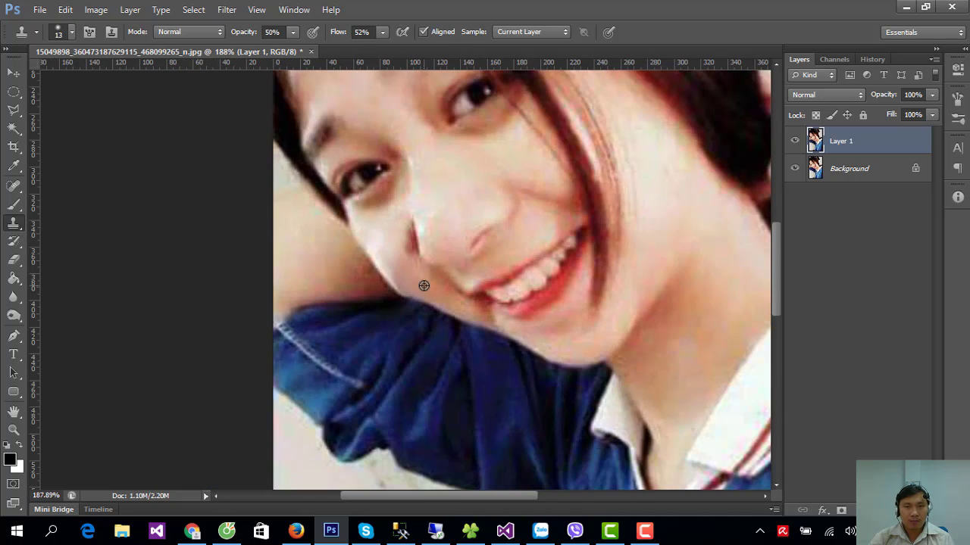
{"action": "scroll", "coordinate": [416, 347], "scroll_direction": "down", "scroll_amount": 1}
{"action": "scroll", "coordinate": [423, 286], "scroll_direction": "up", "scroll_amount": 2}
{"action": "scroll", "coordinate": [414, 273], "scroll_direction": "up", "scroll_amount": 2}
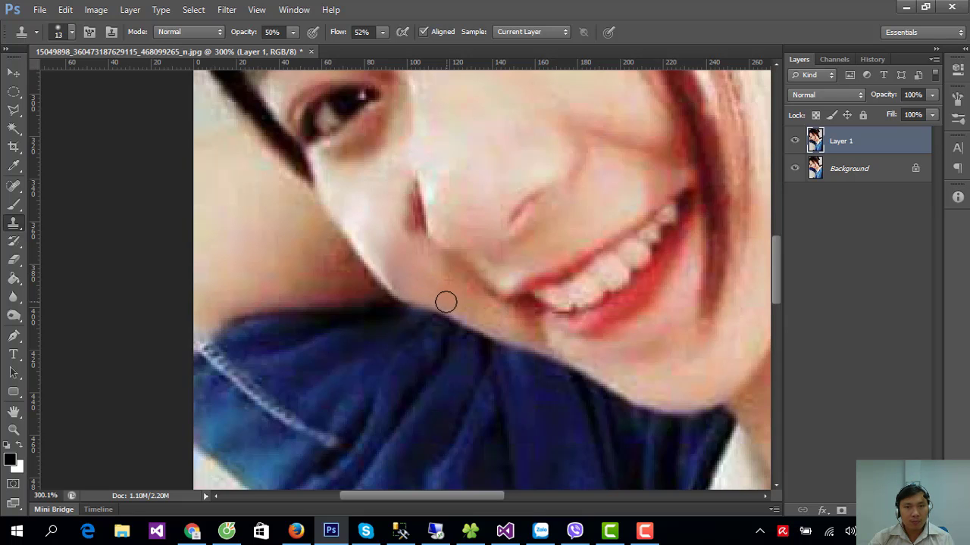
{"action": "scroll", "coordinate": [462, 309], "scroll_direction": "down", "scroll_amount": 2}
{"action": "scroll", "coordinate": [462, 308], "scroll_direction": "down", "scroll_amount": 2}
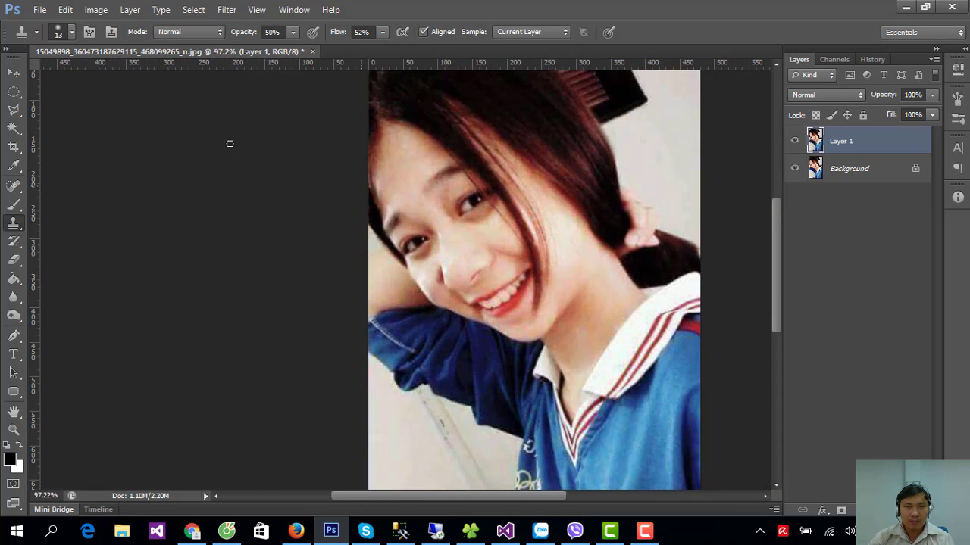
- Sharpen Layer 1 with Unsharp Mask at Amount 200%, Radius 0.7 px
{"action": "left_click", "coordinate": [13, 74]}
{"action": "left_click", "coordinate": [226, 10]}
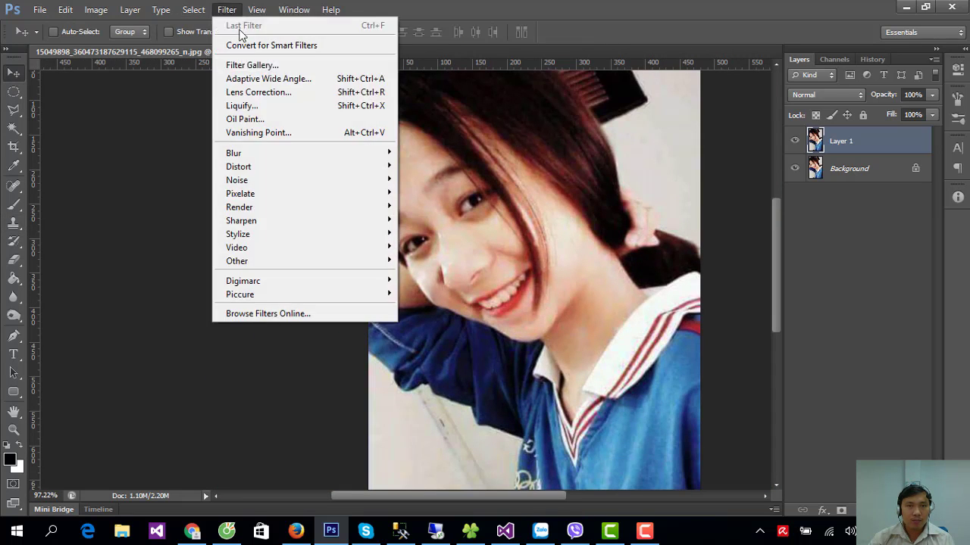
{"action": "mouse_move", "coordinate": [241, 221]}
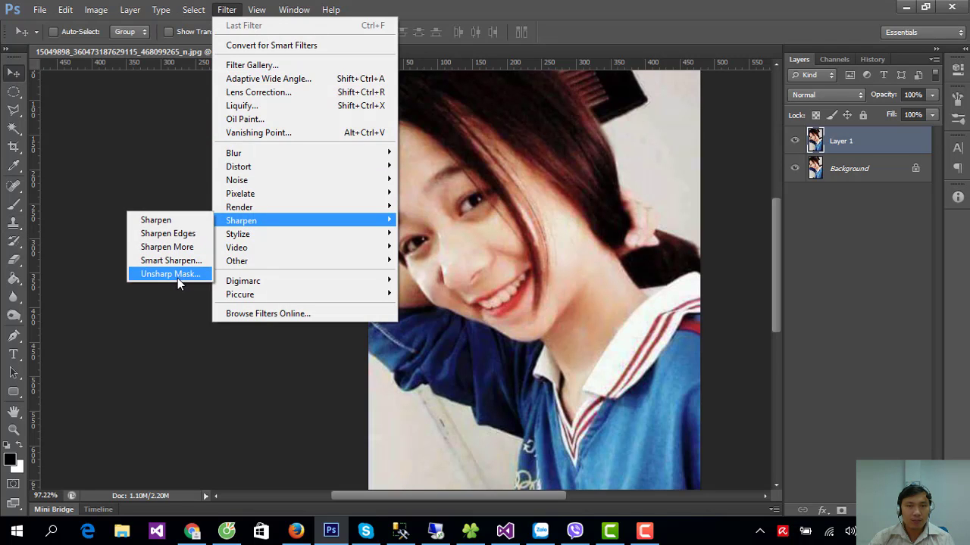
{"action": "left_click", "coordinate": [178, 274]}
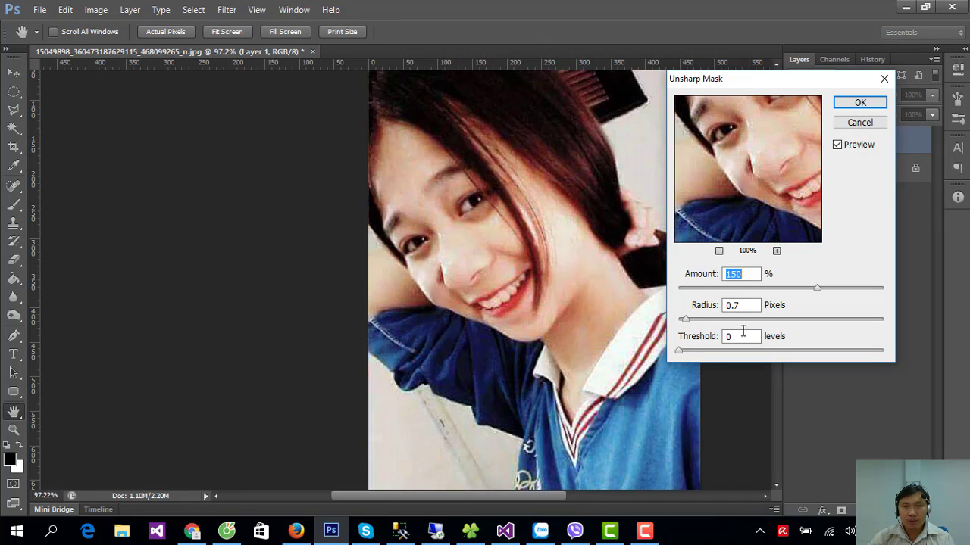
{"action": "type", "text": "200"}
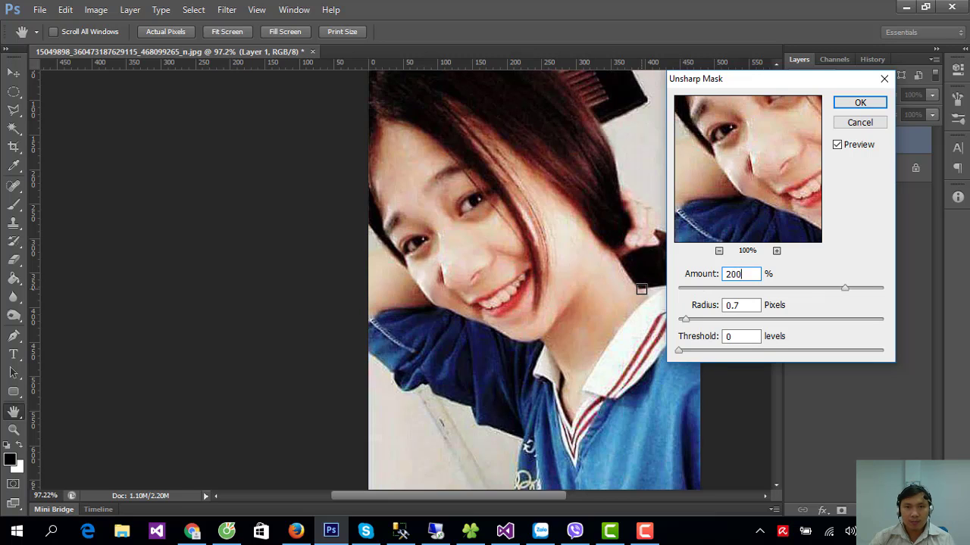
{"action": "key", "text": "Return"}
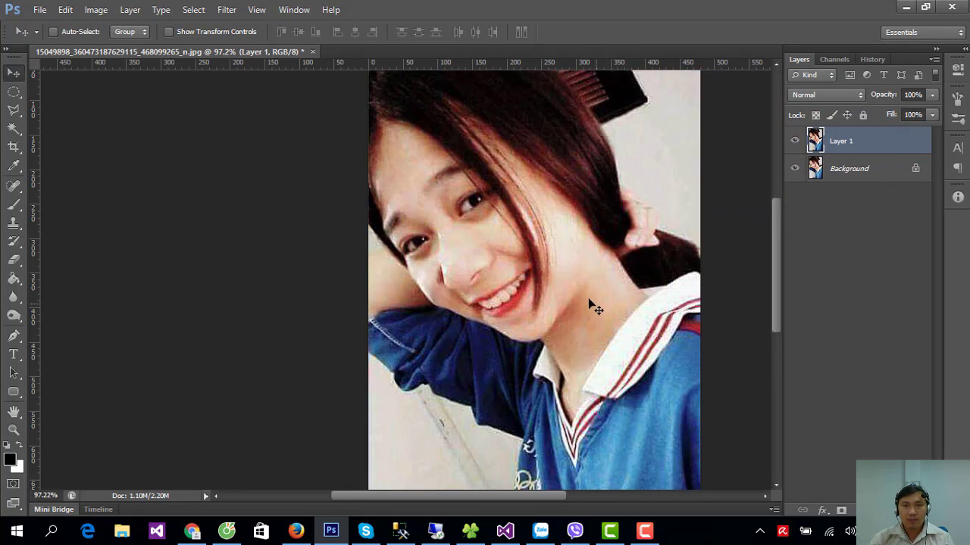
{"action": "left_click_drag", "start_coordinate": [591, 305], "coordinate": [420, 286]}
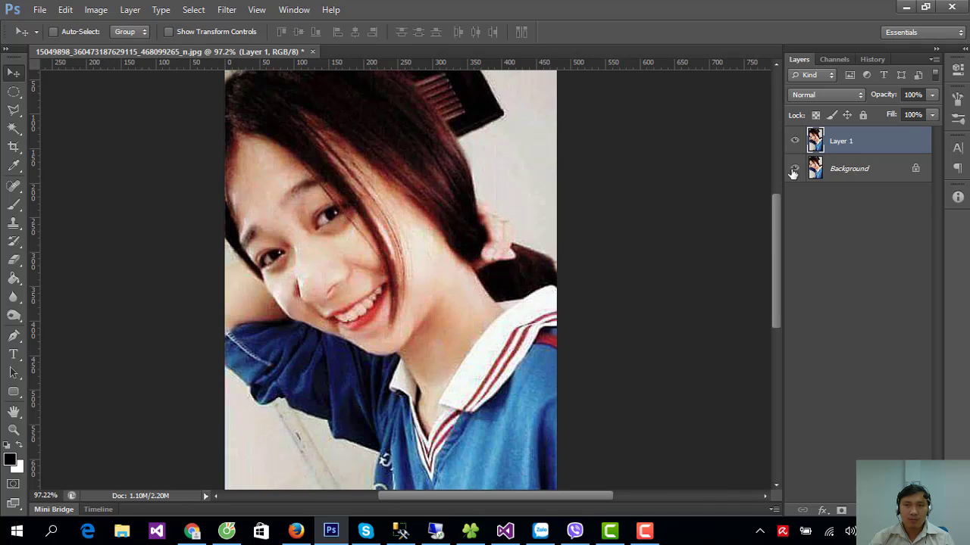
- Duplicate Layer 1 and name the copy 'Hiệu ứng'
{"action": "left_click", "coordinate": [130, 10]}
{"action": "left_click", "coordinate": [326, 85]}
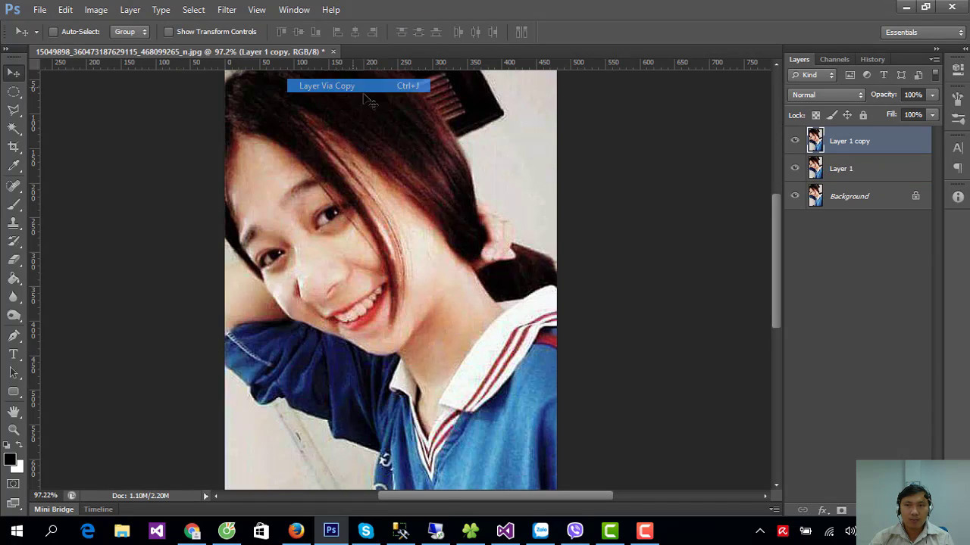
{"action": "double_click", "coordinate": [842, 143]}
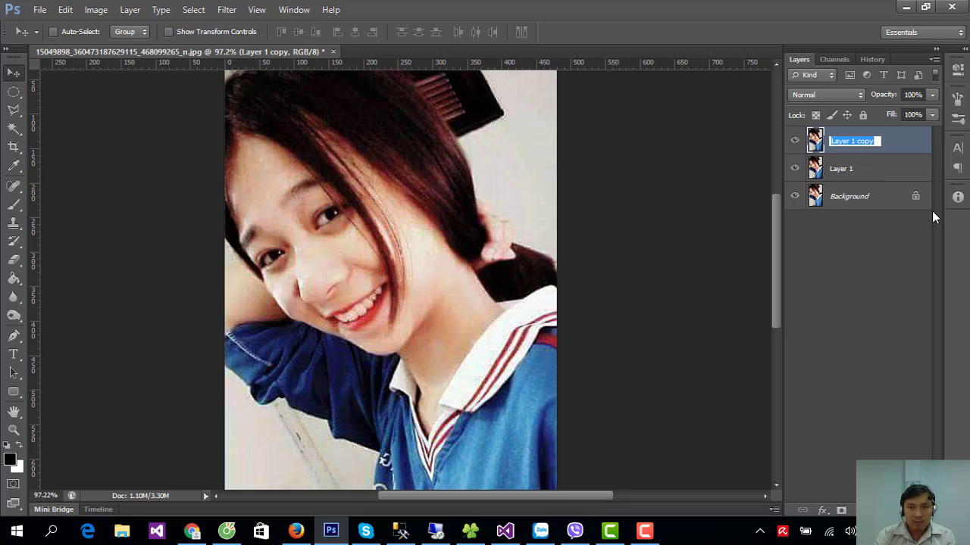
{"action": "type", "text": "Hiệu ưn"}
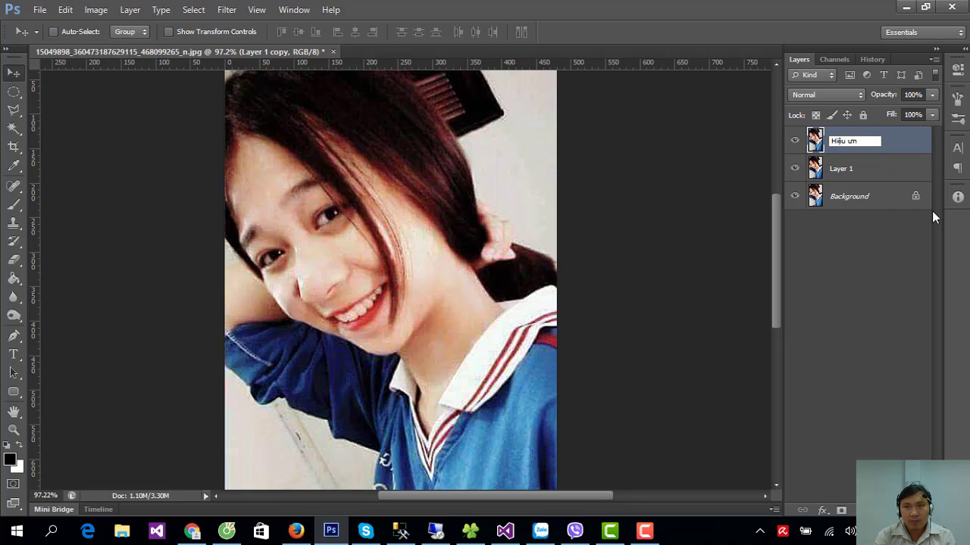
{"action": "key", "text": "BackSpace"}
{"action": "key", "text": "BackSpace"}
{"action": "type", "text": "ứng"}
{"action": "key", "text": "Return"}
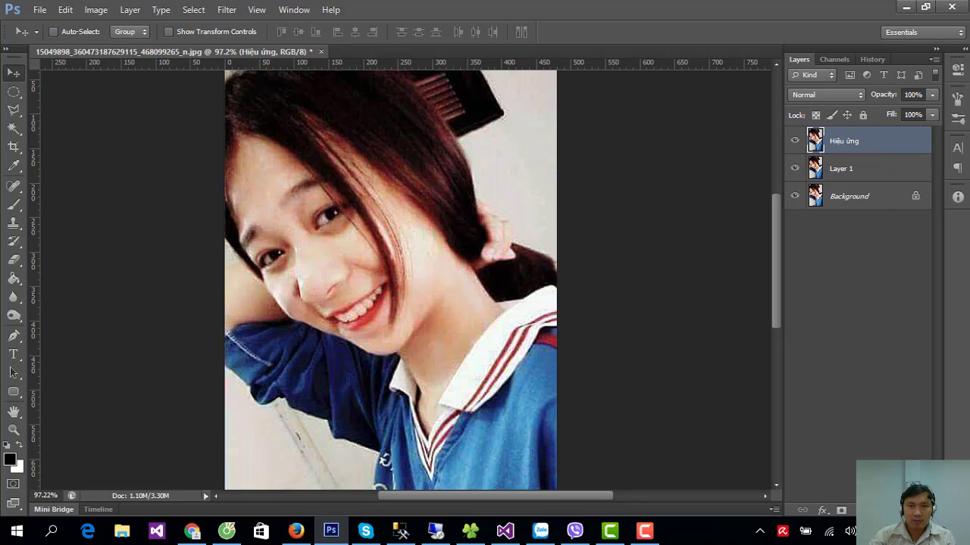
- Rename the original Layer 1 to 'Nền giữ lại' and select Hiệu ứng
{"action": "double_click", "coordinate": [837, 170]}
{"action": "type", "text": "Nền giữ la"}
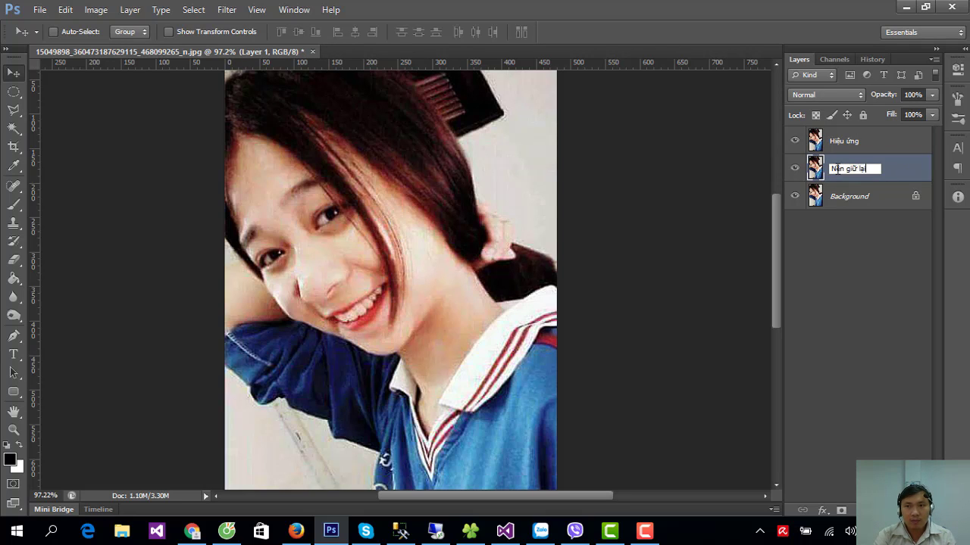
{"action": "type", "text": "i"}
{"action": "key", "text": "Return"}
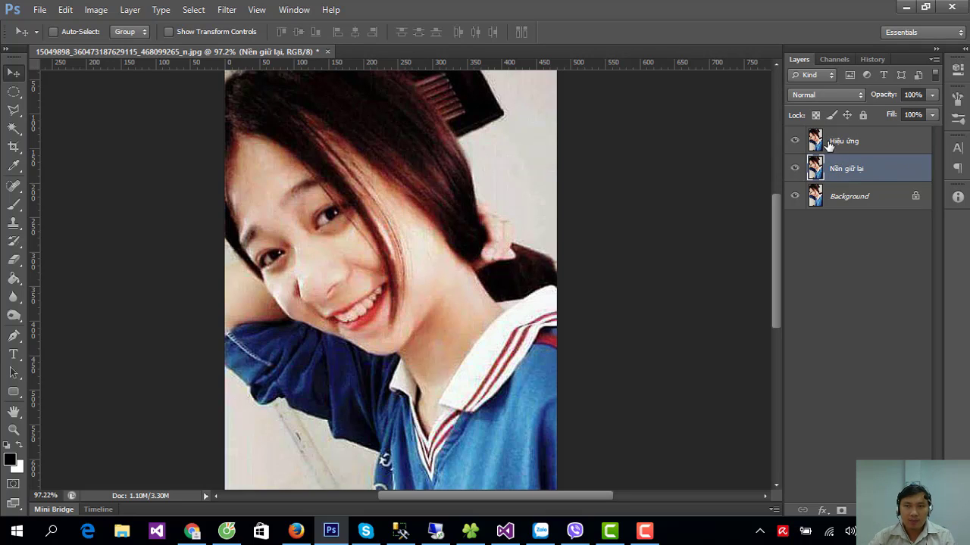
{"action": "left_click", "coordinate": [830, 143]}
{"action": "left_click", "coordinate": [227, 10]}
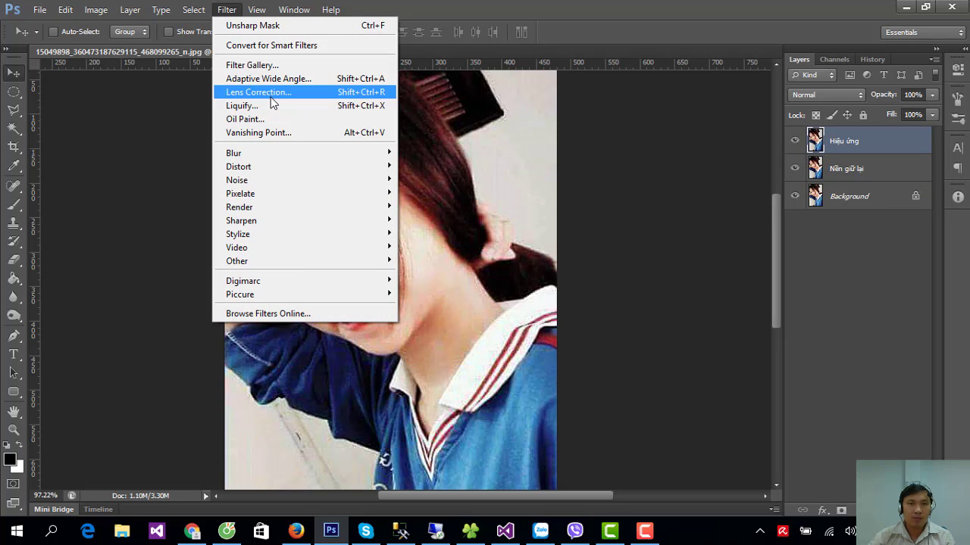
- Apply Oil Paint to Hiệu ứng with higher Stylization, Cleanliness, Scale 10, and Shine 3.1, then add a layer mask
{"action": "left_click", "coordinate": [250, 119]}
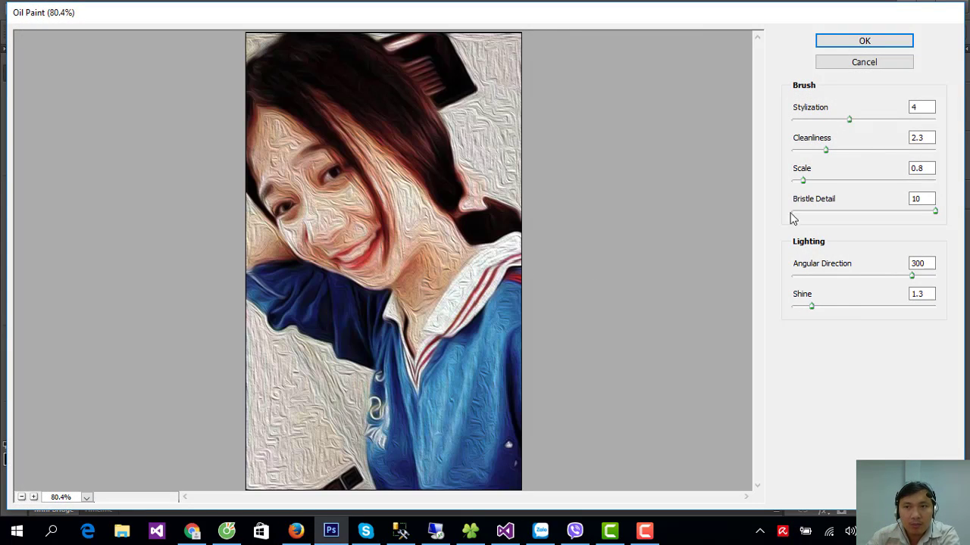
{"action": "mouse_move", "coordinate": [849, 119]}
{"action": "left_mouse_down"}
{"action": "mouse_move", "coordinate": [879, 123]}
{"action": "mouse_move", "coordinate": [805, 121]}
{"action": "mouse_move", "coordinate": [949, 134]}
{"action": "left_mouse_up"}
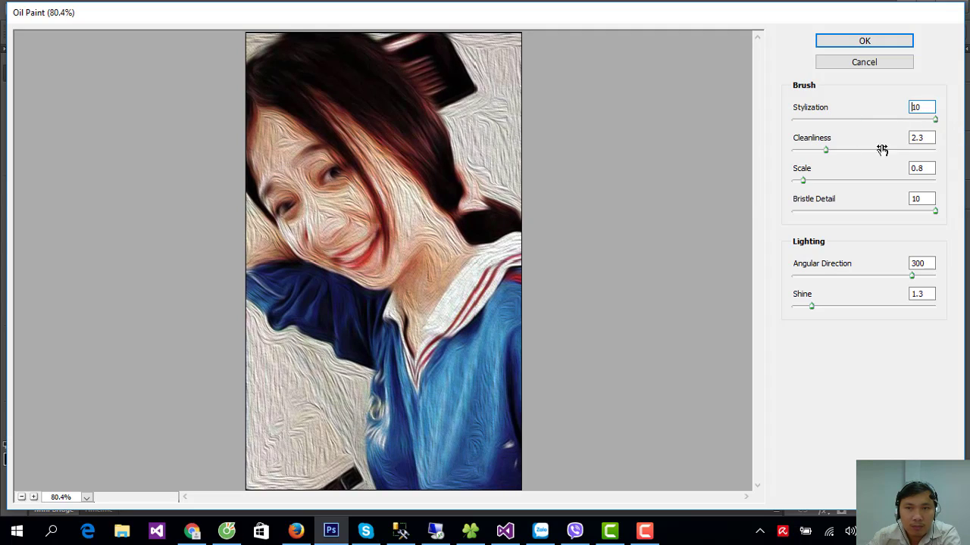
{"action": "mouse_move", "coordinate": [826, 152]}
{"action": "left_mouse_down"}
{"action": "mouse_move", "coordinate": [960, 155]}
{"action": "mouse_move", "coordinate": [795, 151]}
{"action": "mouse_move", "coordinate": [864, 155]}
{"action": "left_mouse_up"}
{"action": "mouse_move", "coordinate": [803, 182]}
{"action": "left_mouse_down"}
{"action": "mouse_move", "coordinate": [967, 184]}
{"action": "mouse_move", "coordinate": [740, 200]}
{"action": "mouse_move", "coordinate": [956, 199]}
{"action": "left_mouse_up"}
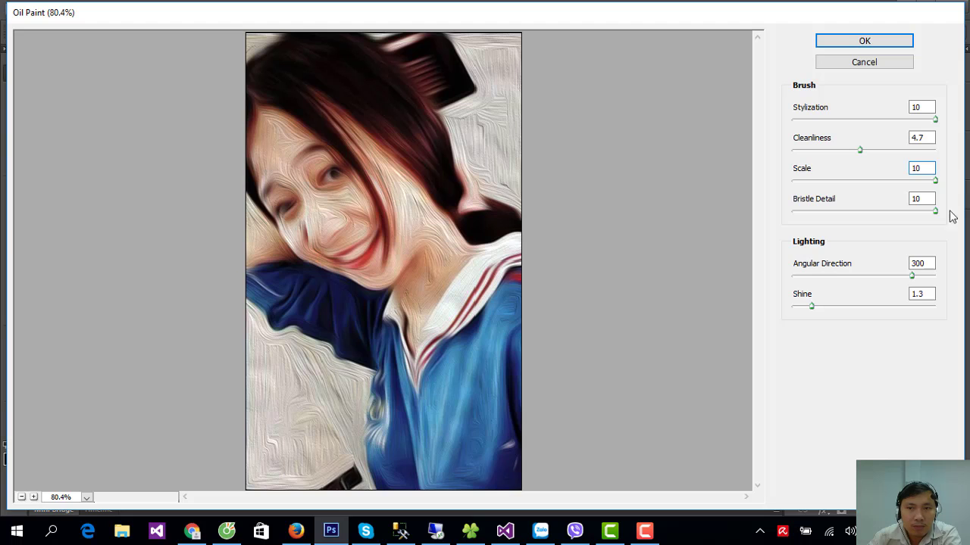
{"action": "mouse_move", "coordinate": [812, 310]}
{"action": "left_mouse_down"}
{"action": "mouse_move", "coordinate": [909, 305]}
{"action": "mouse_move", "coordinate": [799, 314]}
{"action": "mouse_move", "coordinate": [838, 320]}
{"action": "left_mouse_up"}
{"action": "mouse_move", "coordinate": [914, 277]}
{"action": "left_mouse_down"}
{"action": "mouse_move", "coordinate": [790, 281]}
{"action": "mouse_move", "coordinate": [869, 287]}
{"action": "left_mouse_up"}
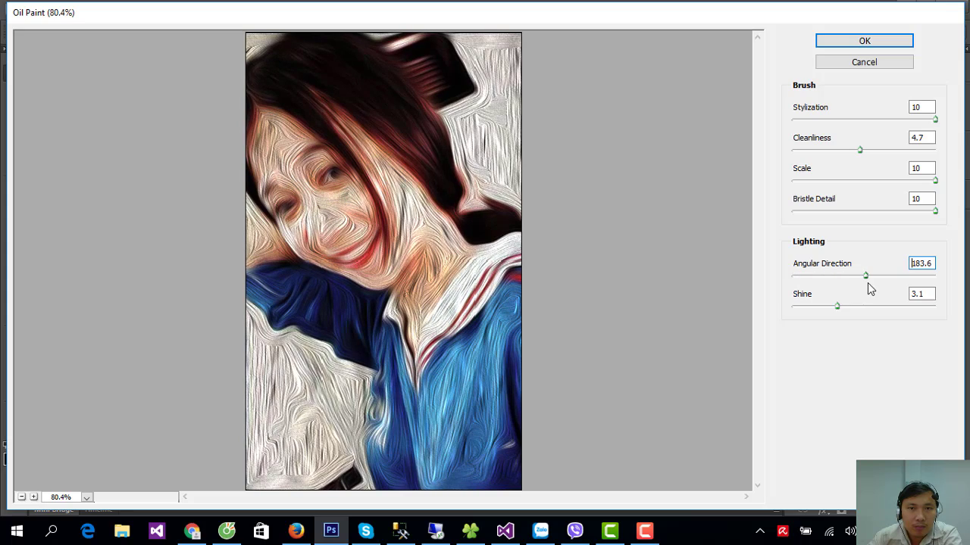
{"action": "left_click", "coordinate": [876, 41]}
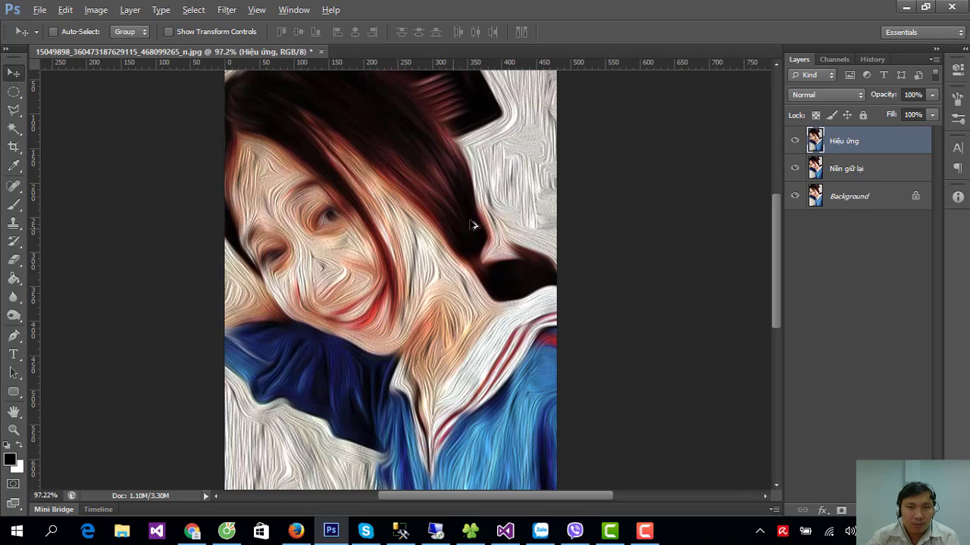
{"action": "scroll", "coordinate": [620, 221], "scroll_direction": "down", "scroll_amount": 3}
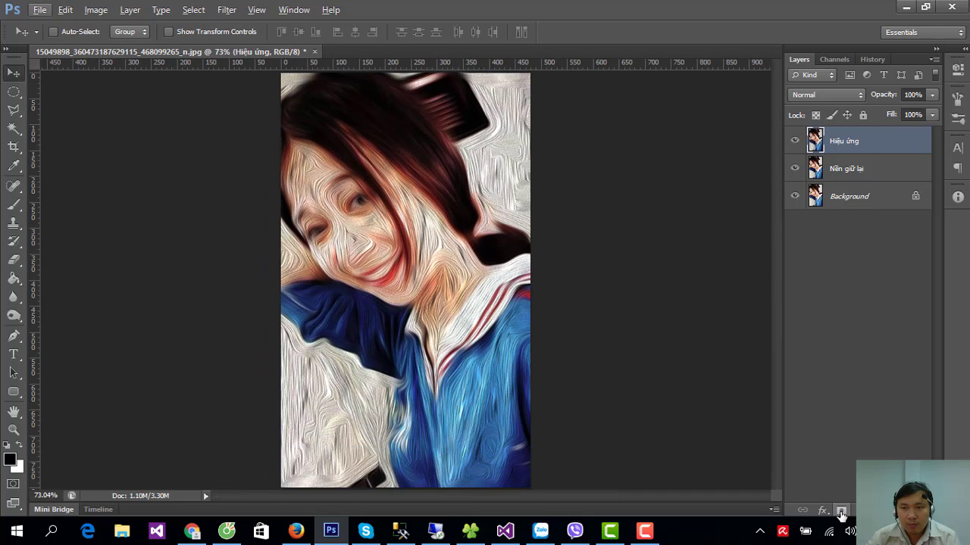
{"action": "left_click", "coordinate": [840, 512]}
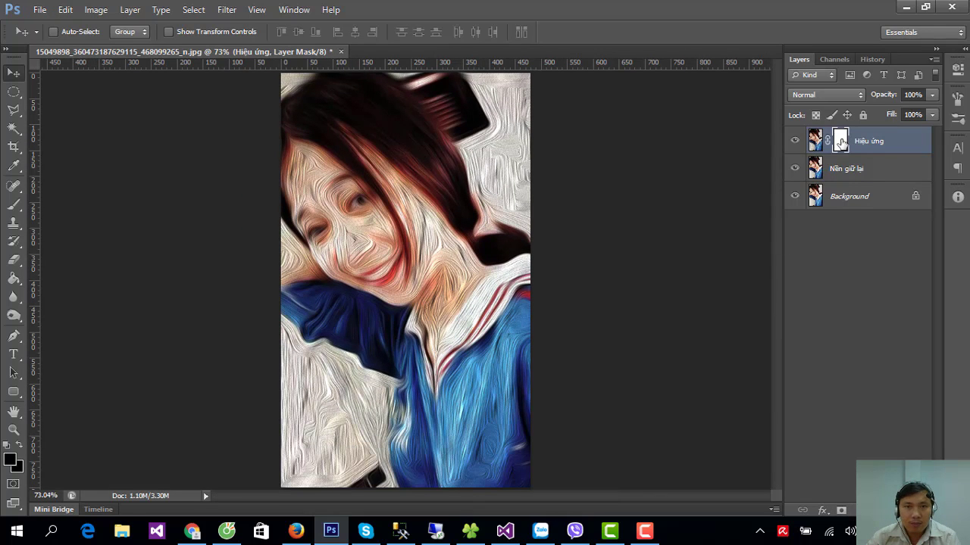
- With a 91 px brush at 100% opacity, mask the effect off the left background, forehead and face
{"action": "left_click", "coordinate": [13, 205]}
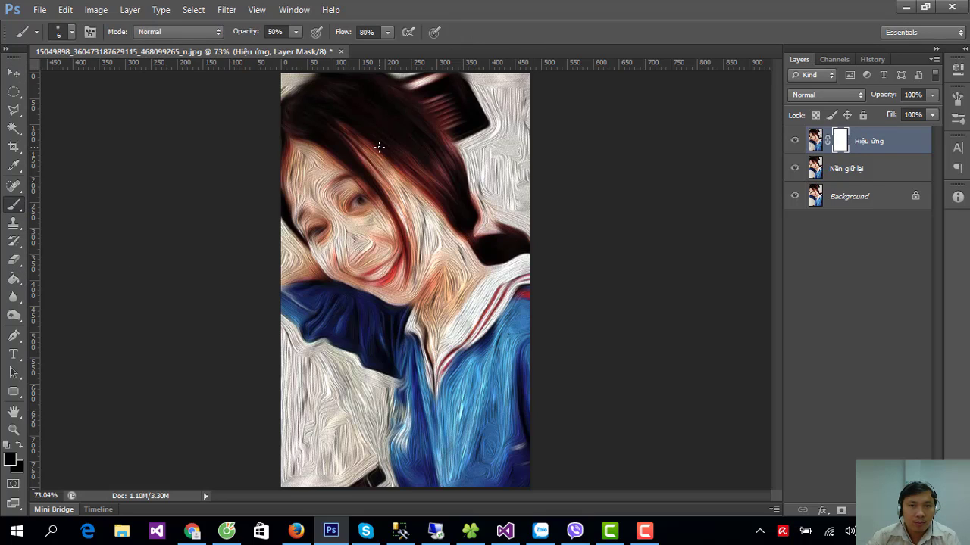
{"action": "right_click", "coordinate": [378, 146]}
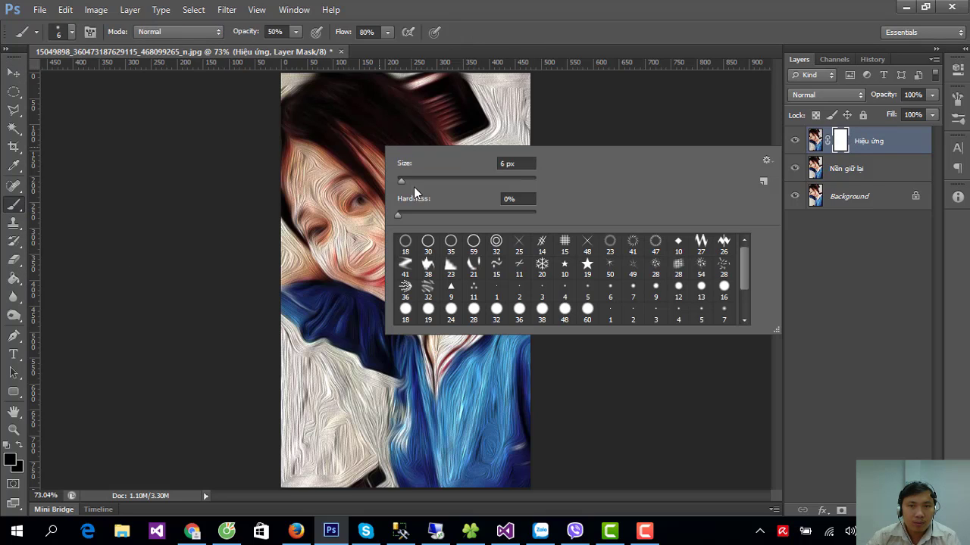
{"action": "left_click", "coordinate": [459, 179]}
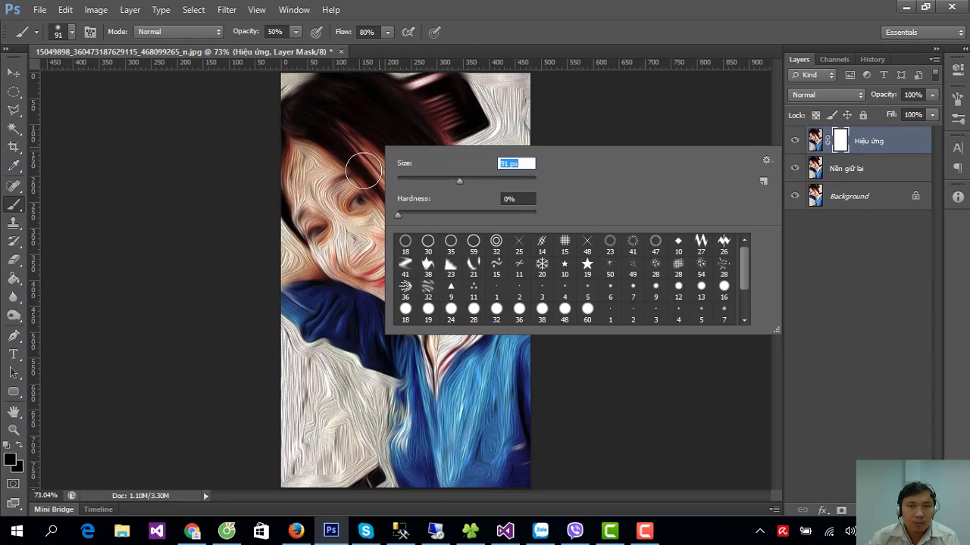
{"action": "left_click", "coordinate": [28, 211]}
{"action": "left_click", "coordinate": [272, 32]}
{"action": "type", "text": "100"}
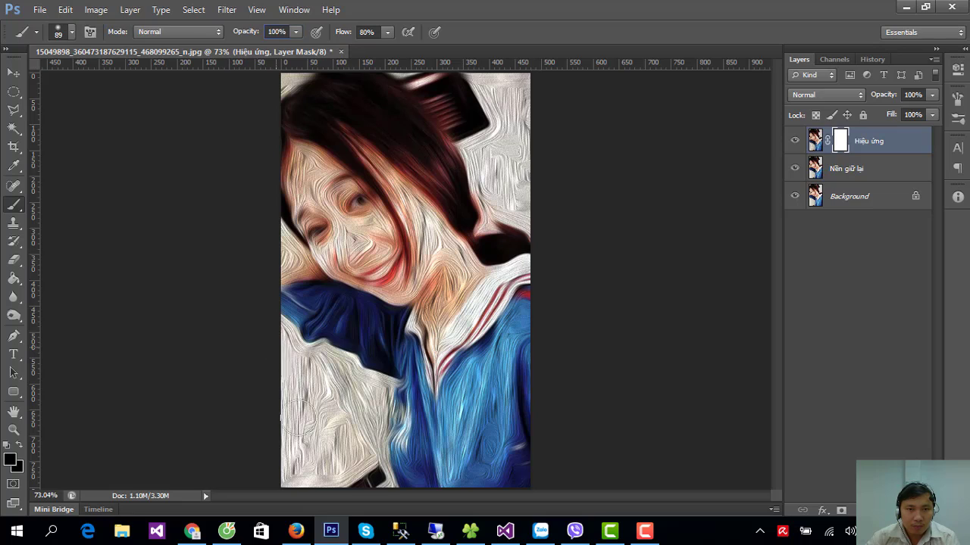
{"action": "mouse_move", "coordinate": [294, 424]}
{"action": "left_mouse_down"}
{"action": "mouse_move", "coordinate": [275, 347]}
{"action": "mouse_move", "coordinate": [367, 451]}
{"action": "mouse_move", "coordinate": [343, 462]}
{"action": "mouse_move", "coordinate": [424, 381]}
{"action": "mouse_move", "coordinate": [480, 275]}
{"action": "mouse_move", "coordinate": [445, 260]}
{"action": "left_mouse_up"}
{"action": "mouse_move", "coordinate": [314, 175]}
{"action": "left_mouse_down"}
{"action": "mouse_move", "coordinate": [303, 158]}
{"action": "mouse_move", "coordinate": [325, 184]}
{"action": "mouse_move", "coordinate": [304, 175]}
{"action": "mouse_move", "coordinate": [329, 217]}
{"action": "mouse_move", "coordinate": [344, 191]}
{"action": "mouse_move", "coordinate": [371, 266]}
{"action": "mouse_move", "coordinate": [318, 254]}
{"action": "mouse_move", "coordinate": [284, 271]}
{"action": "left_mouse_up"}
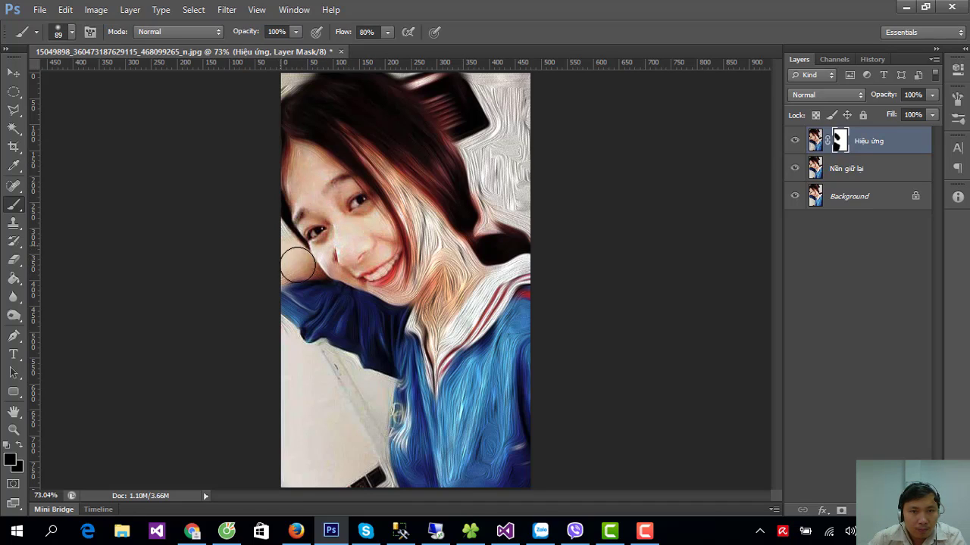
- Using 32–38 px brush sizes, mask the oil-paint texture off the neck and chin
{"action": "right_click", "coordinate": [451, 215]}
{"action": "left_click_drag", "start_coordinate": [496, 254], "coordinate": [486, 254]}
{"action": "left_click", "coordinate": [360, 144]}
{"action": "mouse_move", "coordinate": [397, 183]}
{"action": "left_mouse_down"}
{"action": "mouse_move", "coordinate": [422, 217]}
{"action": "mouse_move", "coordinate": [429, 257]}
{"action": "left_mouse_up"}
{"action": "right_click", "coordinate": [457, 258]}
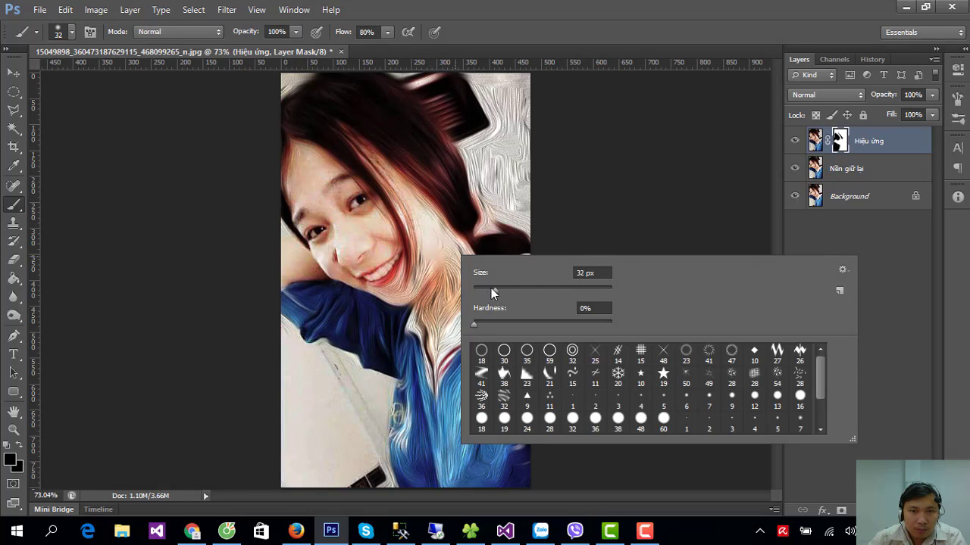
{"action": "left_click_drag", "start_coordinate": [491, 293], "coordinate": [500, 293]}
{"action": "left_click", "coordinate": [423, 216]}
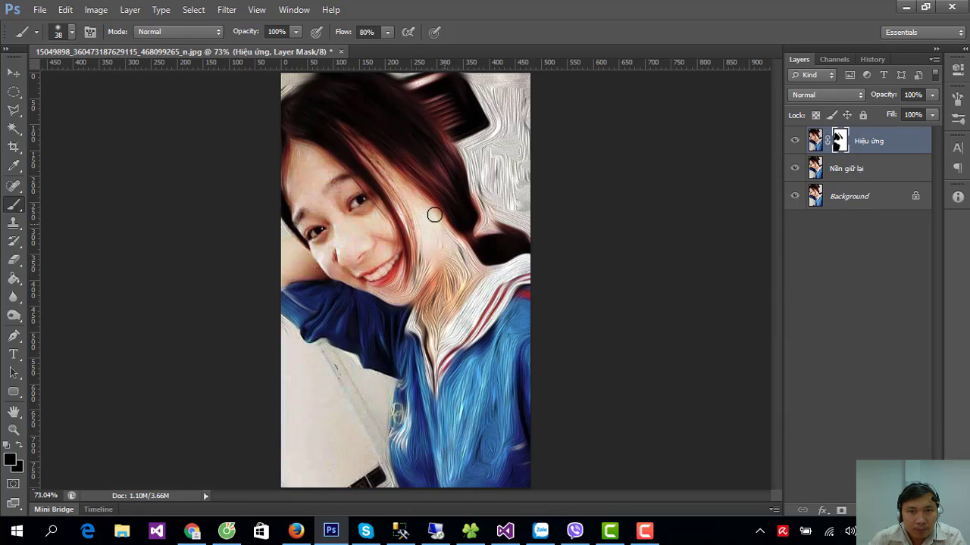
{"action": "left_click_drag", "start_coordinate": [421, 247], "coordinate": [395, 296]}
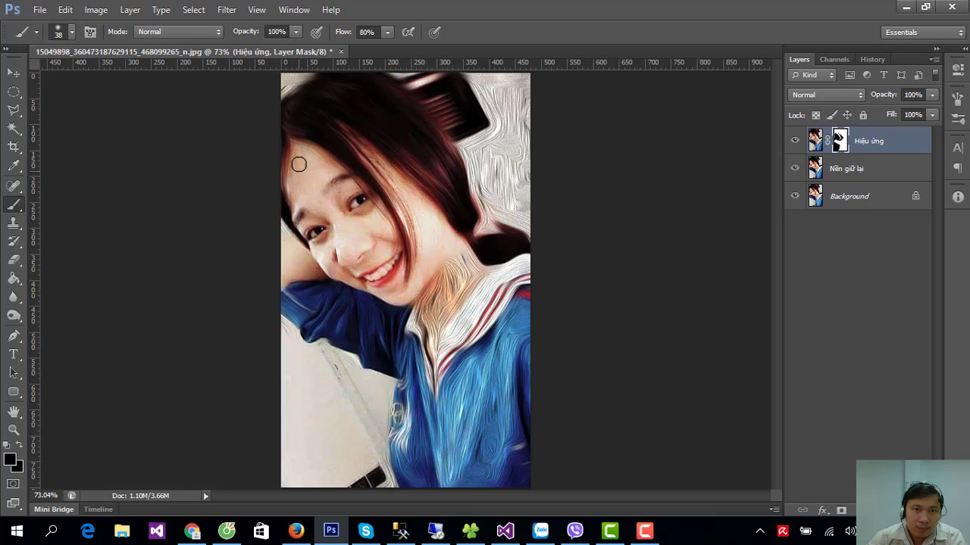
{"action": "left_click_drag", "start_coordinate": [446, 248], "coordinate": [454, 281]}
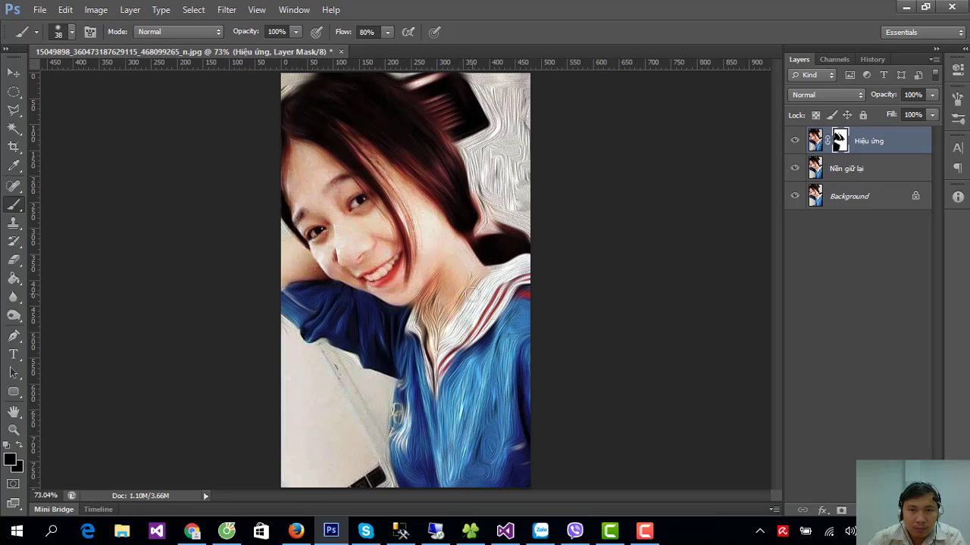
{"action": "mouse_move", "coordinate": [475, 282]}
{"action": "left_mouse_down"}
{"action": "mouse_move", "coordinate": [419, 281]}
{"action": "mouse_move", "coordinate": [435, 337]}
{"action": "left_mouse_up"}
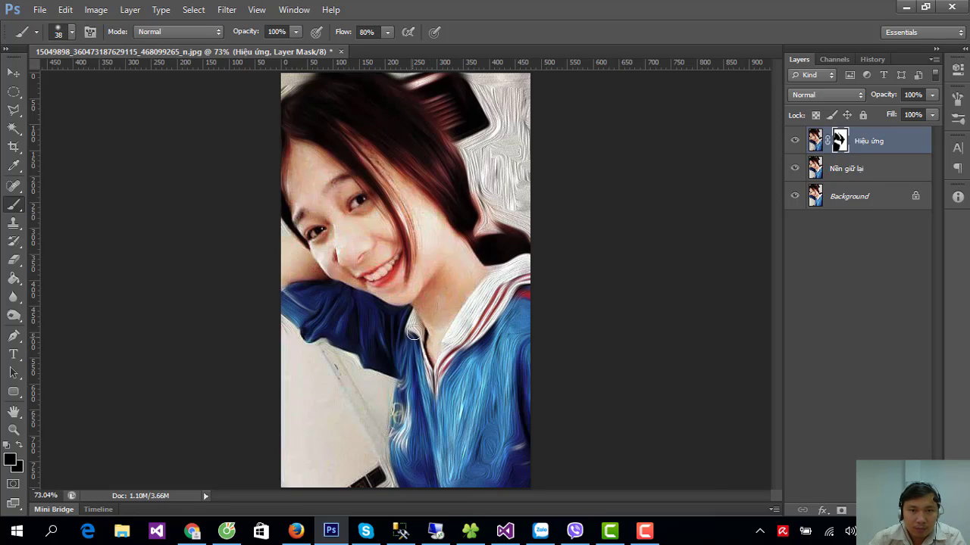
- Enlarge the brush to 56 px and mask the oil texture off the shirt around the logo
{"action": "right_click", "coordinate": [498, 254]}
{"action": "left_click_drag", "start_coordinate": [543, 290], "coordinate": [552, 289]}
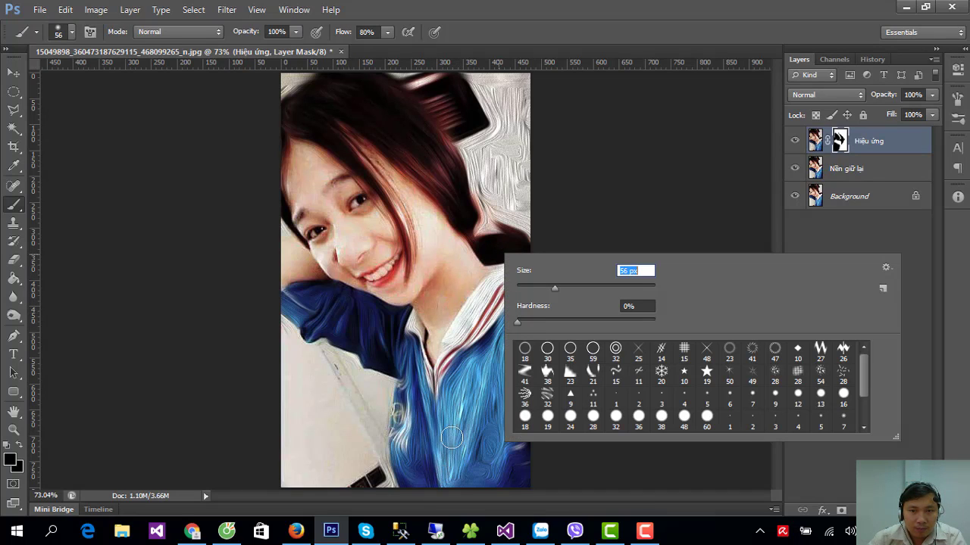
{"action": "key", "text": "Return"}
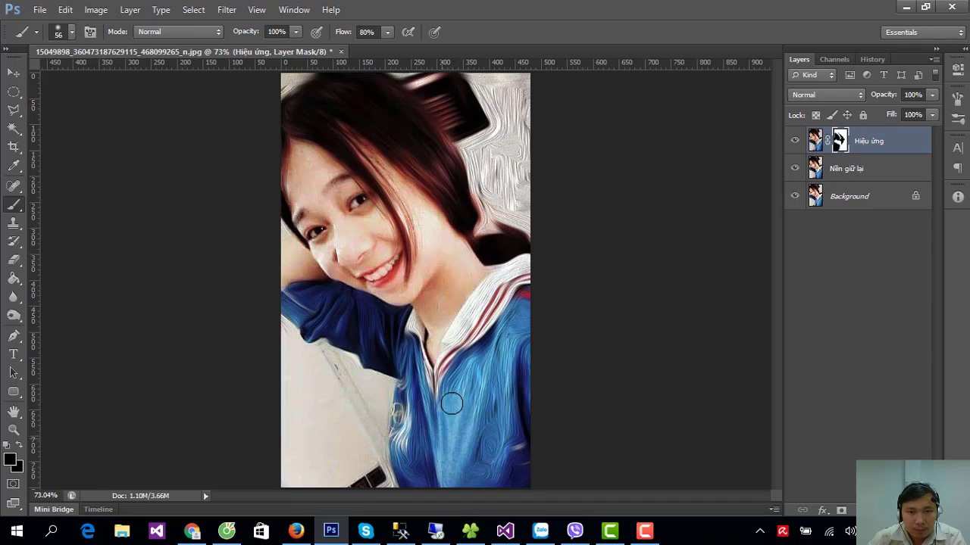
{"action": "mouse_move", "coordinate": [476, 362]}
{"action": "left_mouse_down"}
{"action": "mouse_move", "coordinate": [476, 394]}
{"action": "mouse_move", "coordinate": [502, 379]}
{"action": "mouse_move", "coordinate": [509, 462]}
{"action": "left_mouse_up"}
{"action": "left_click_drag", "start_coordinate": [531, 330], "coordinate": [524, 300]}
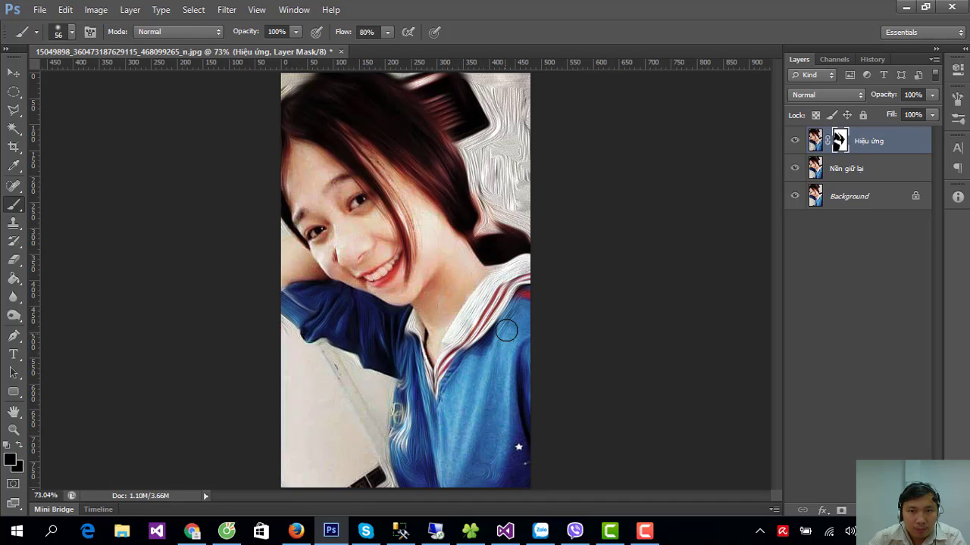
{"action": "mouse_move", "coordinate": [529, 361]}
{"action": "left_mouse_down"}
{"action": "mouse_move", "coordinate": [491, 348]}
{"action": "mouse_move", "coordinate": [450, 409]}
{"action": "mouse_move", "coordinate": [416, 406]}
{"action": "mouse_move", "coordinate": [421, 475]}
{"action": "mouse_move", "coordinate": [401, 444]}
{"action": "mouse_move", "coordinate": [409, 476]}
{"action": "mouse_move", "coordinate": [407, 402]}
{"action": "mouse_move", "coordinate": [389, 407]}
{"action": "mouse_move", "coordinate": [379, 433]}
{"action": "mouse_move", "coordinate": [385, 442]}
{"action": "mouse_move", "coordinate": [388, 342]}
{"action": "mouse_move", "coordinate": [417, 393]}
{"action": "mouse_move", "coordinate": [431, 448]}
{"action": "mouse_move", "coordinate": [372, 357]}
{"action": "mouse_move", "coordinate": [313, 316]}
{"action": "mouse_move", "coordinate": [273, 335]}
{"action": "mouse_move", "coordinate": [290, 340]}
{"action": "mouse_move", "coordinate": [324, 299]}
{"action": "mouse_move", "coordinate": [290, 296]}
{"action": "mouse_move", "coordinate": [277, 281]}
{"action": "mouse_move", "coordinate": [337, 303]}
{"action": "mouse_move", "coordinate": [340, 321]}
{"action": "mouse_move", "coordinate": [359, 305]}
{"action": "mouse_move", "coordinate": [386, 310]}
{"action": "mouse_move", "coordinate": [444, 288]}
{"action": "left_mouse_up"}
- Mask the effect off the background around the comb and hair edge, and toggle visibility to compare
{"action": "mouse_move", "coordinate": [474, 110]}
{"action": "left_mouse_down"}
{"action": "mouse_move", "coordinate": [448, 130]}
{"action": "mouse_move", "coordinate": [452, 137]}
{"action": "mouse_move", "coordinate": [335, 112]}
{"action": "left_mouse_up"}
{"action": "left_click_drag", "start_coordinate": [271, 92], "coordinate": [309, 67]}
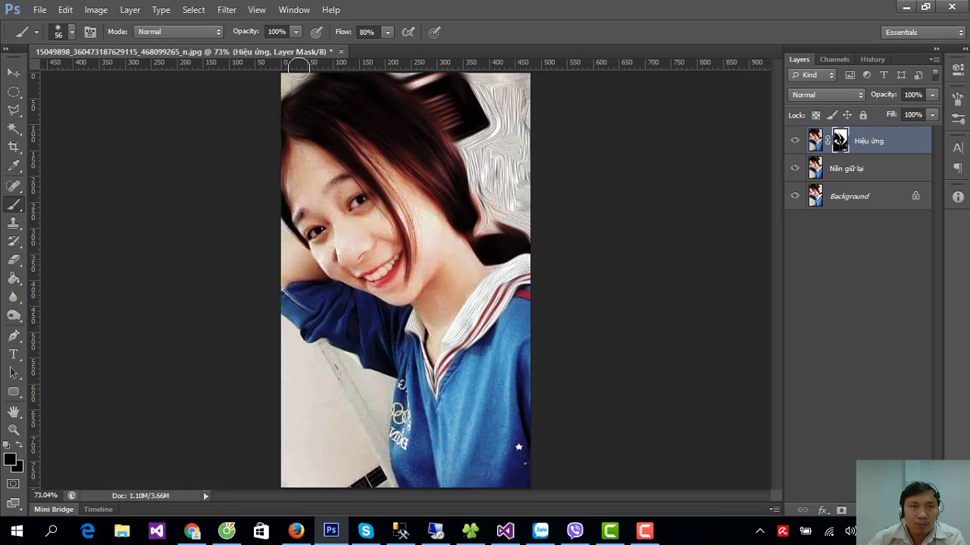
{"action": "mouse_move", "coordinate": [520, 86]}
{"action": "left_mouse_down"}
{"action": "mouse_move", "coordinate": [522, 132]}
{"action": "mouse_move", "coordinate": [507, 78]}
{"action": "mouse_move", "coordinate": [493, 120]}
{"action": "mouse_move", "coordinate": [515, 163]}
{"action": "left_mouse_up"}
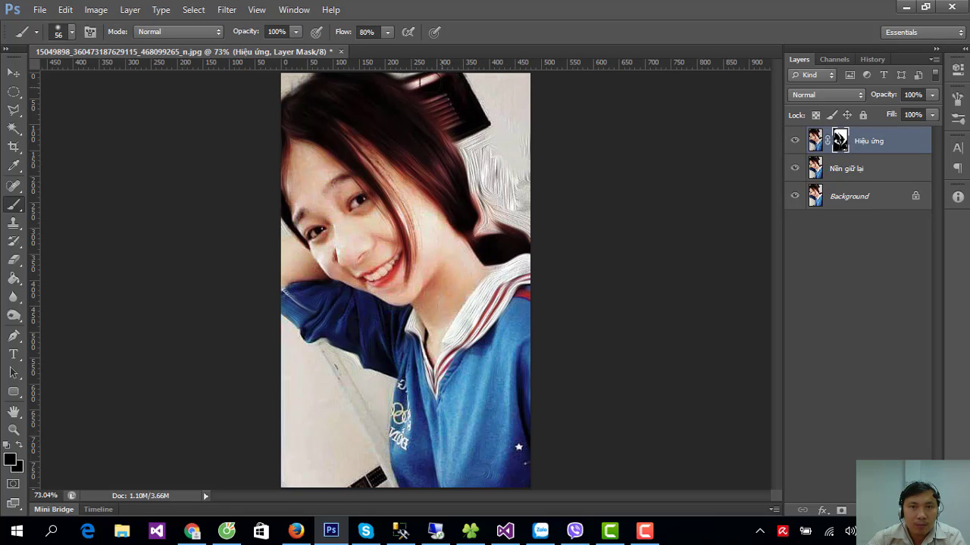
{"action": "left_click_drag", "start_coordinate": [425, 81], "coordinate": [400, 71]}
{"action": "mouse_move", "coordinate": [468, 145]}
{"action": "left_mouse_down"}
{"action": "mouse_move", "coordinate": [495, 165]}
{"action": "mouse_move", "coordinate": [532, 142]}
{"action": "left_mouse_up"}
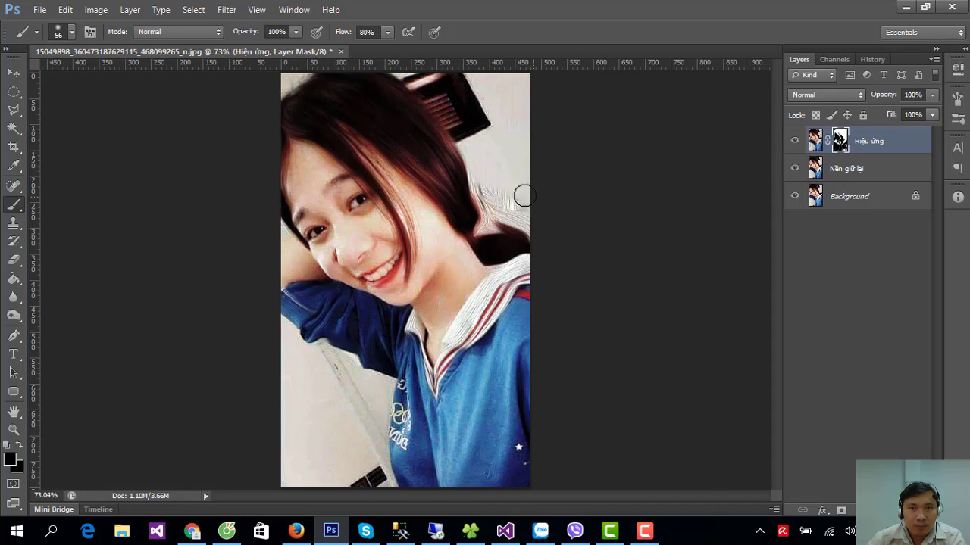
{"action": "mouse_move", "coordinate": [521, 195]}
{"action": "left_mouse_down"}
{"action": "mouse_move", "coordinate": [489, 201]}
{"action": "mouse_move", "coordinate": [534, 224]}
{"action": "left_mouse_up"}
{"action": "mouse_move", "coordinate": [477, 197]}
{"action": "left_mouse_down"}
{"action": "mouse_move", "coordinate": [485, 218]}
{"action": "mouse_move", "coordinate": [480, 193]}
{"action": "mouse_move", "coordinate": [520, 229]}
{"action": "mouse_move", "coordinate": [486, 212]}
{"action": "left_mouse_up"}
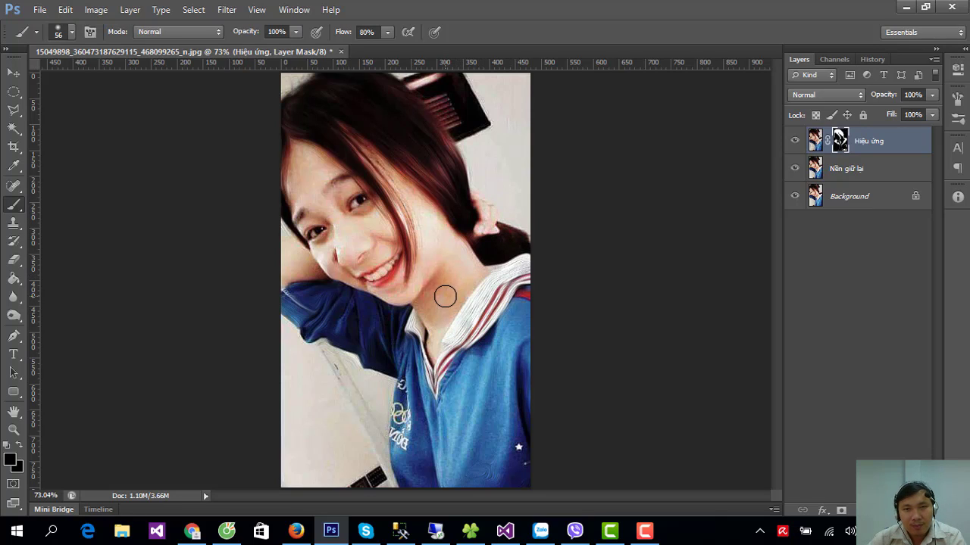
{"action": "left_click", "coordinate": [796, 142]}
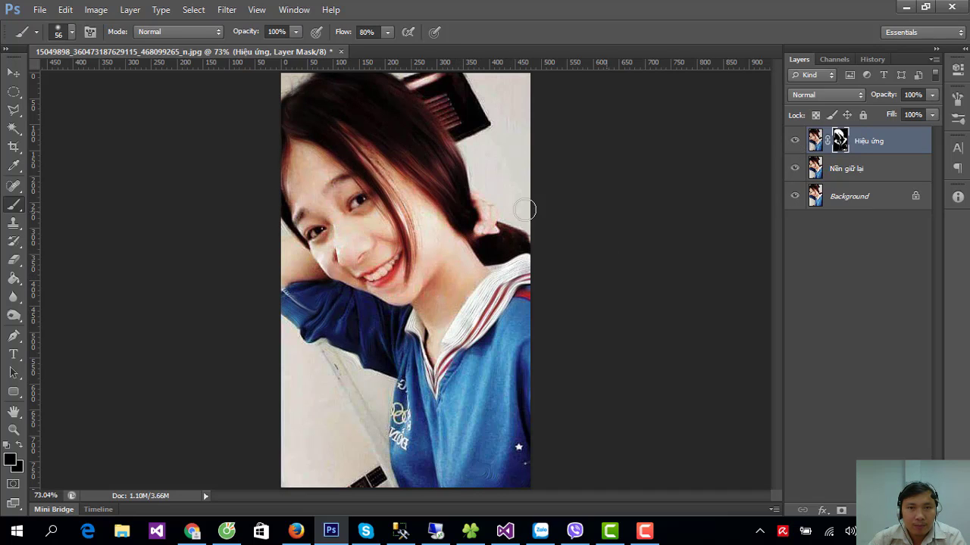
{"action": "left_click", "coordinate": [18, 75]}
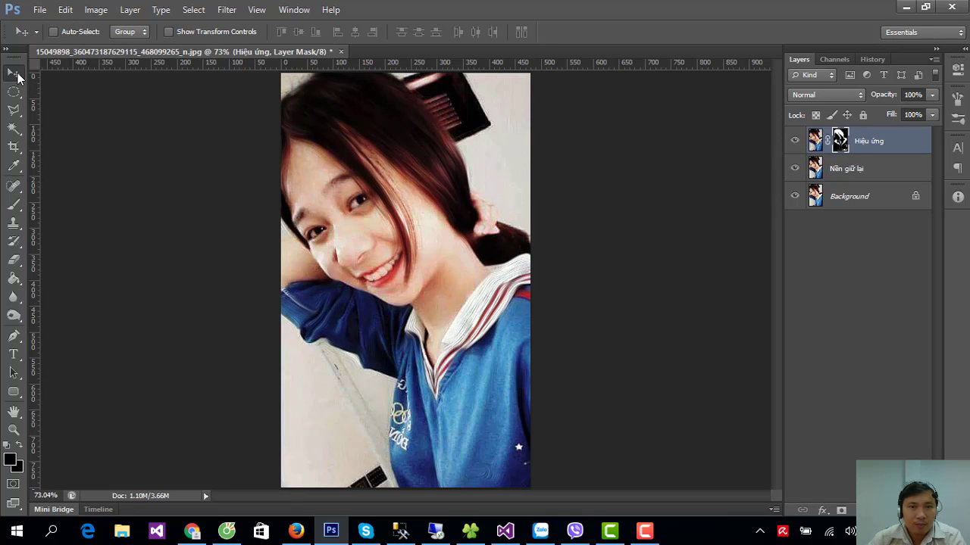
- Sharpen Hiệu ứng with Unsharp Mask at Amount 300
{"action": "left_click", "coordinate": [226, 10]}
{"action": "mouse_move", "coordinate": [239, 207]}
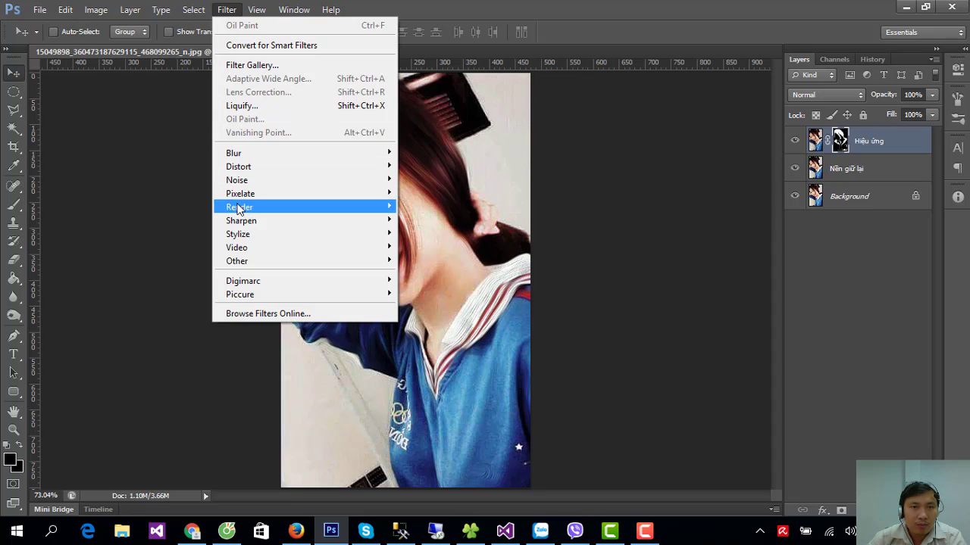
{"action": "left_click", "coordinate": [179, 274]}
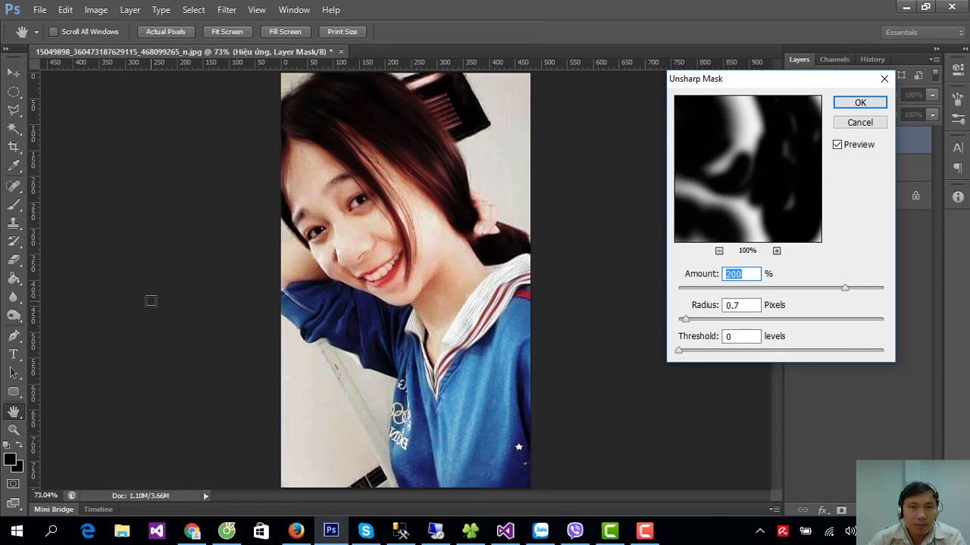
{"action": "type", "text": "30"}
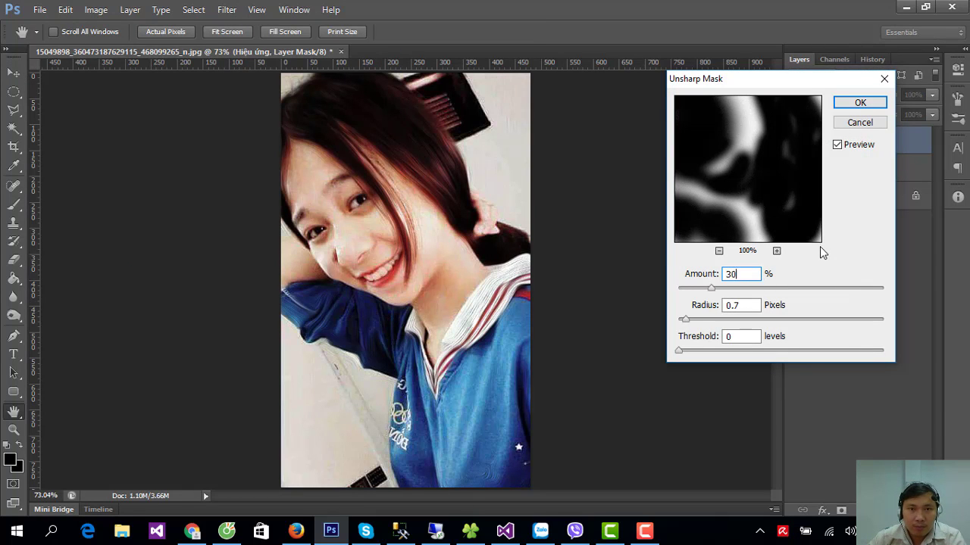
{"action": "type", "text": "0"}
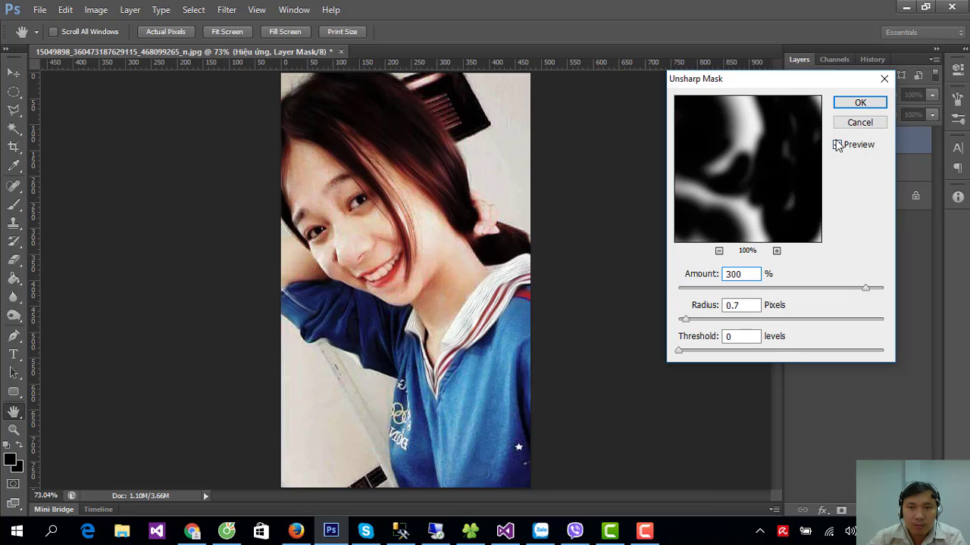
{"action": "left_click", "coordinate": [837, 144]}
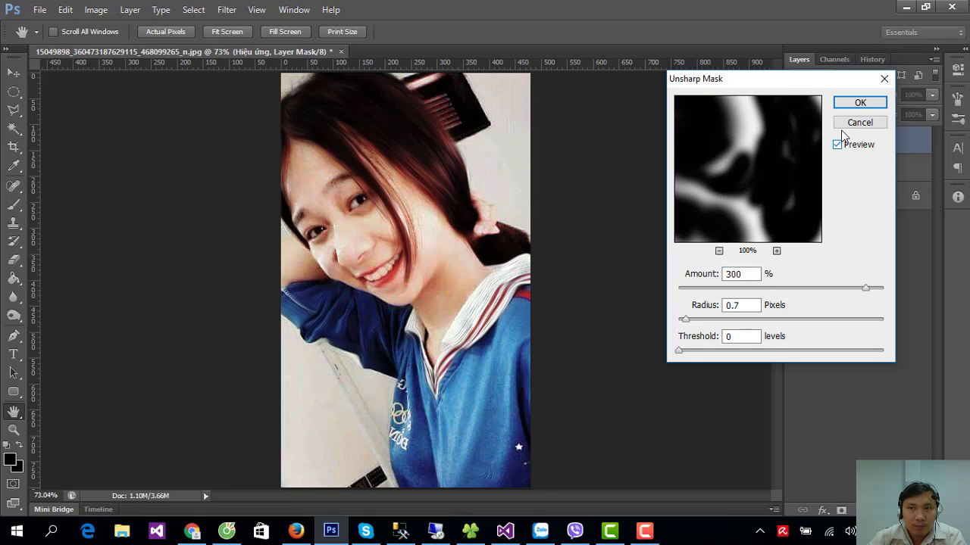
{"action": "left_click", "coordinate": [860, 103]}
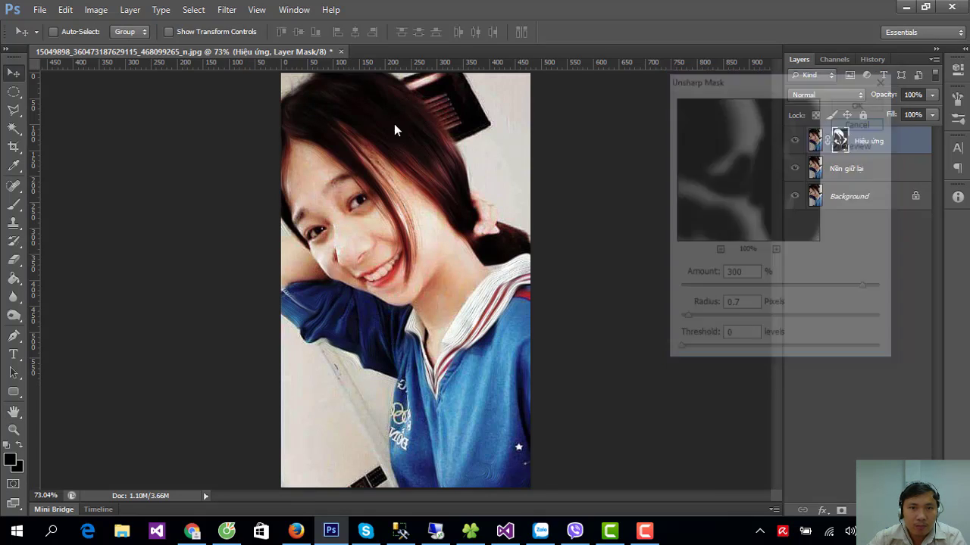
- Try a brightness increase, then target the layer's image thumbnail instead of its mask
{"action": "left_click", "coordinate": [96, 9]}
{"action": "left_click", "coordinate": [288, 44]}
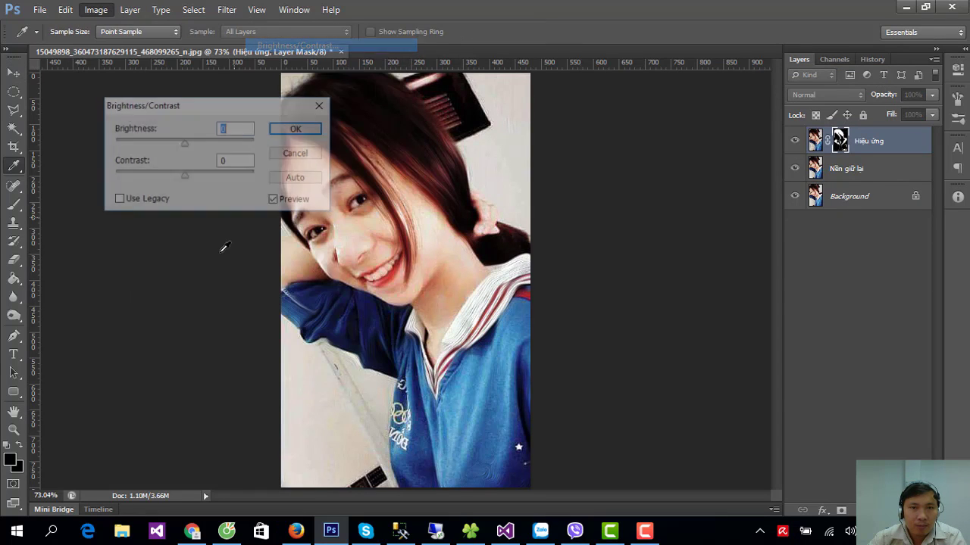
{"action": "left_click_drag", "start_coordinate": [183, 144], "coordinate": [217, 147]}
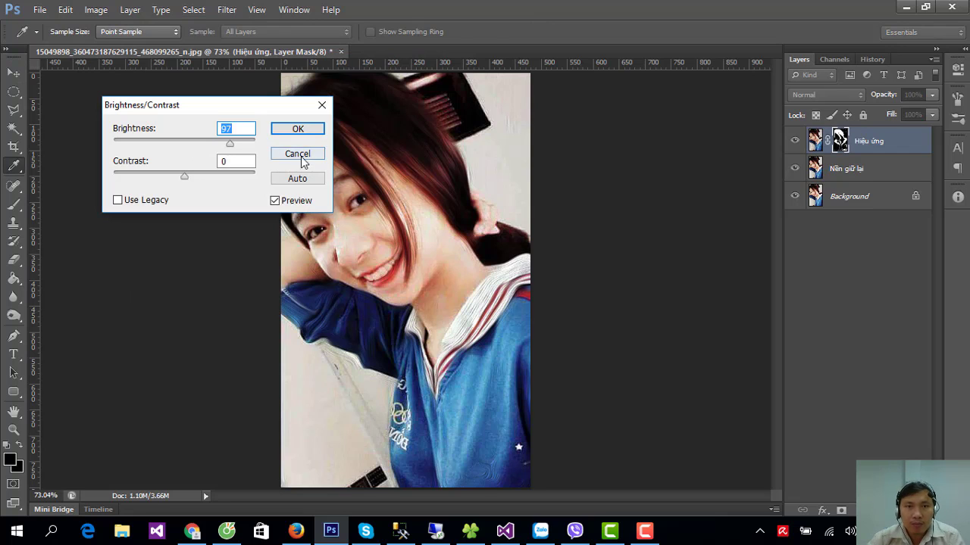
{"action": "left_click", "coordinate": [297, 129]}
{"action": "key", "text": "v"}
{"action": "left_click", "coordinate": [816, 149]}
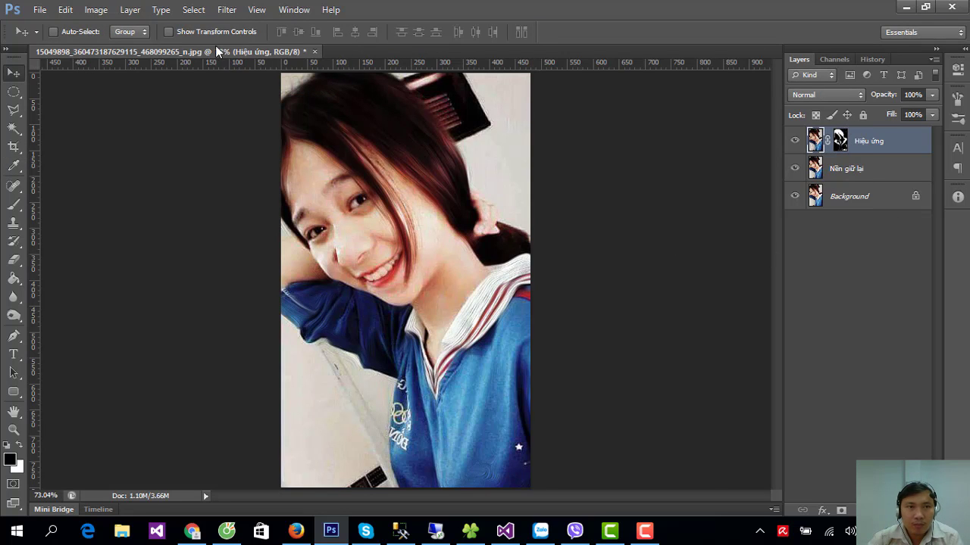
- Apply Brightness/Contrast to Hiệu ứng at Brightness 68 and Contrast -25
{"action": "left_click", "coordinate": [97, 10]}
{"action": "left_click", "coordinate": [275, 12]}
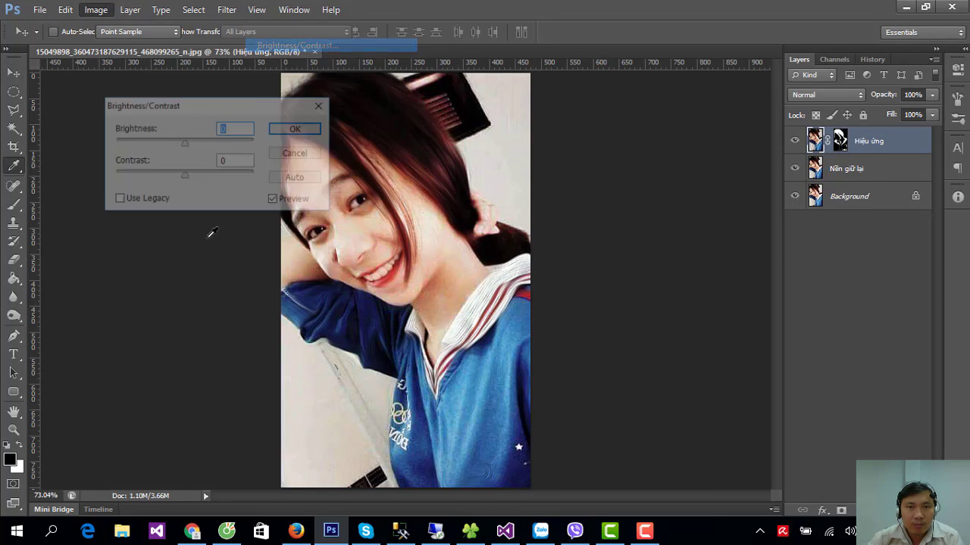
{"action": "mouse_move", "coordinate": [193, 112]}
{"action": "left_mouse_down"}
{"action": "mouse_move", "coordinate": [156, 96]}
{"action": "mouse_move", "coordinate": [168, 127]}
{"action": "left_mouse_up"}
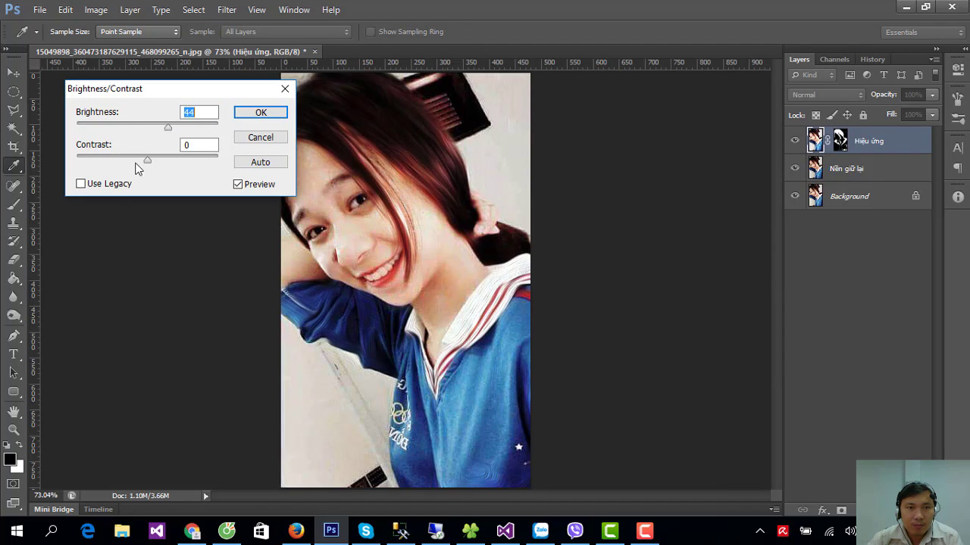
{"action": "left_click", "coordinate": [147, 160]}
{"action": "left_click_drag", "start_coordinate": [143, 161], "coordinate": [114, 165]}
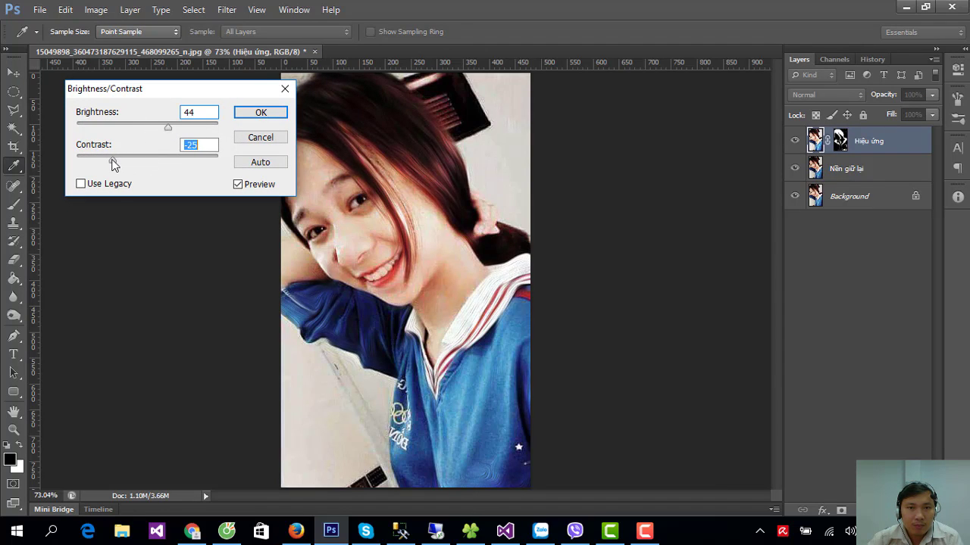
{"action": "mouse_move", "coordinate": [168, 128]}
{"action": "left_mouse_down"}
{"action": "mouse_move", "coordinate": [195, 127]}
{"action": "mouse_move", "coordinate": [162, 127]}
{"action": "left_mouse_up"}
{"action": "left_click_drag", "start_coordinate": [175, 135], "coordinate": [180, 137]}
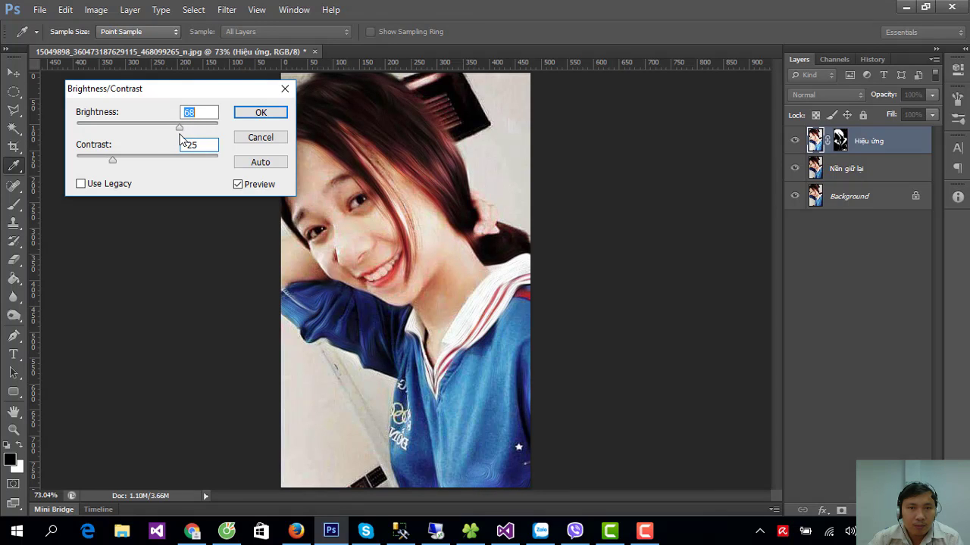
{"action": "left_click", "coordinate": [258, 112]}
{"action": "key", "text": "v"}
{"action": "left_click", "coordinate": [845, 198]}
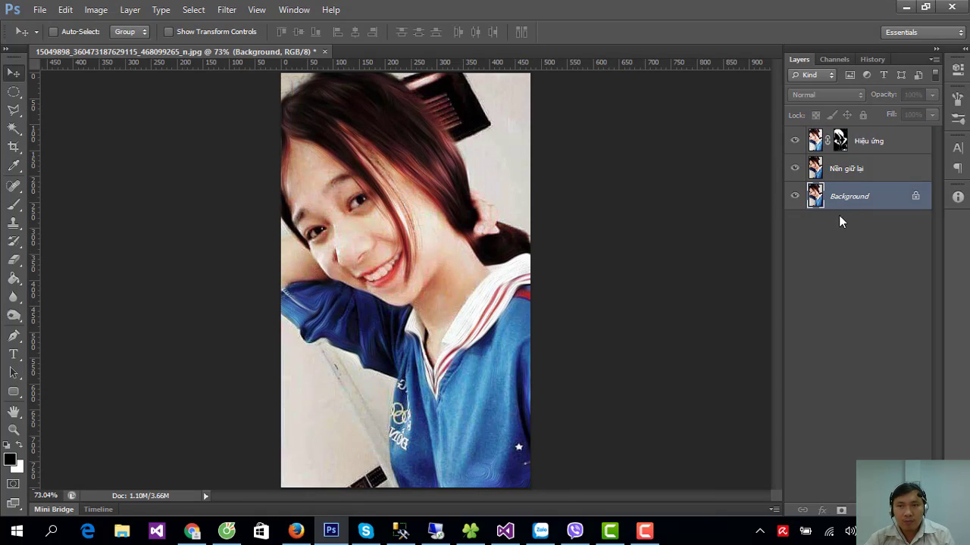
- Duplicate Nền giữ lại and name the copy 'Làm mịn'
{"action": "left_click", "coordinate": [830, 170]}
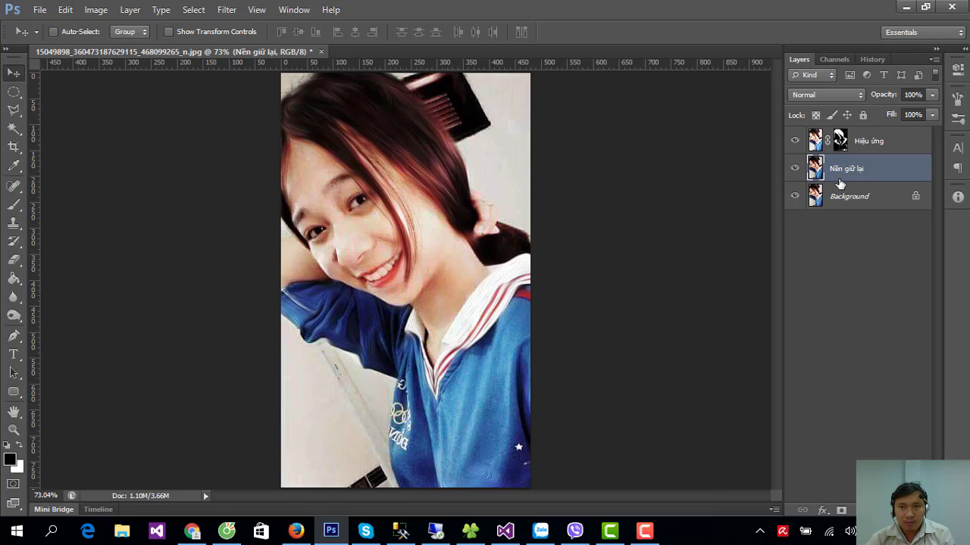
{"action": "key", "text": "ctrl+j"}
{"action": "double_click", "coordinate": [846, 168]}
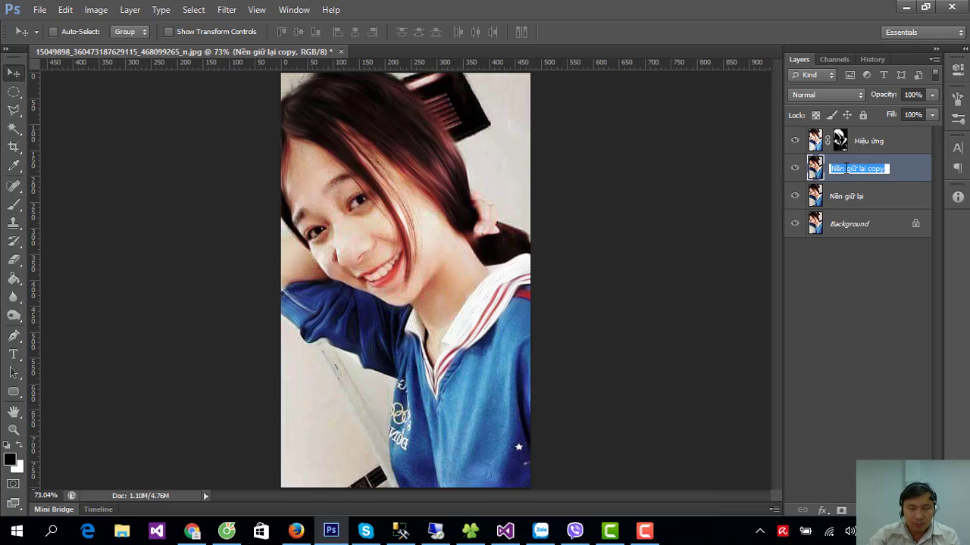
{"action": "type", "text": "Lâm"}
{"action": "key", "text": "Return"}
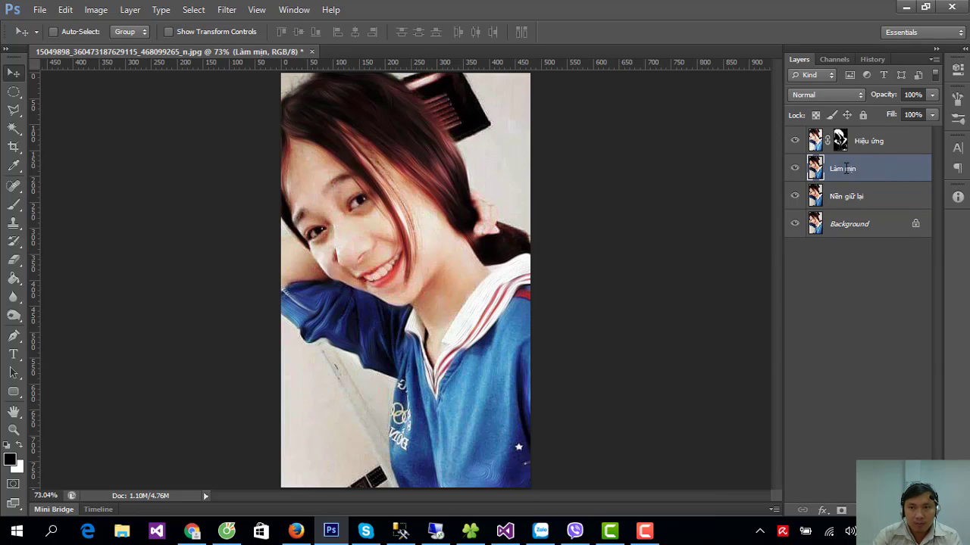
- Apply Surface Blur at Radius 30 px, Threshold 30 to Làm mịn
{"action": "left_click", "coordinate": [227, 10]}
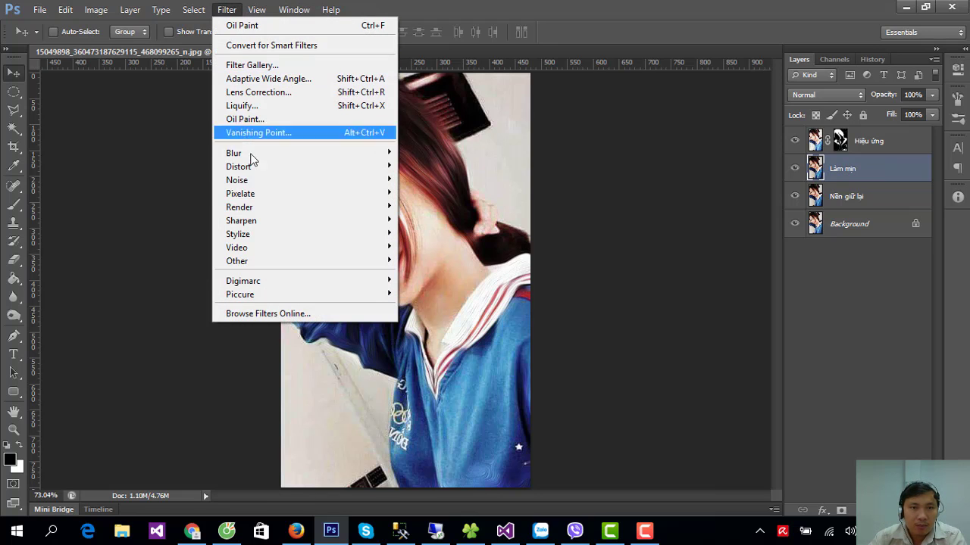
{"action": "mouse_move", "coordinate": [233, 153]}
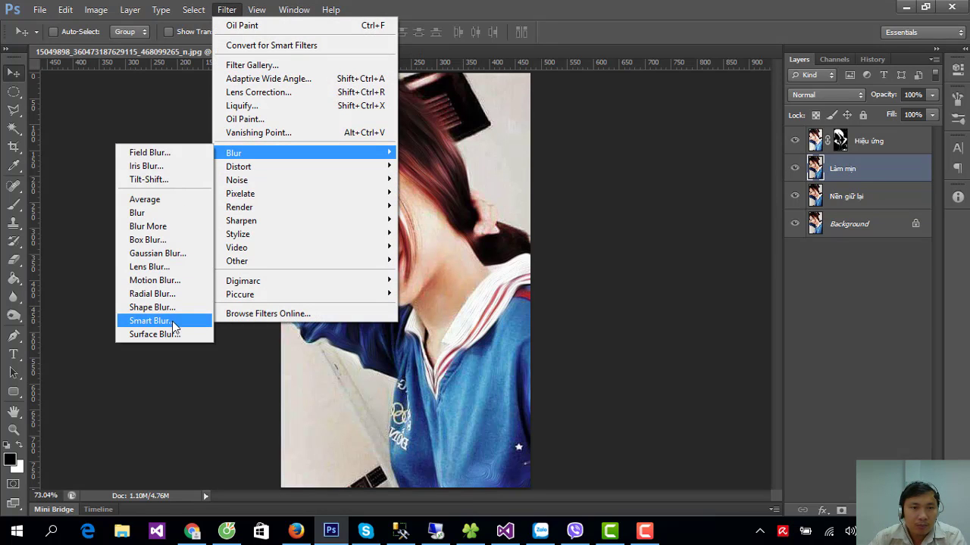
{"action": "left_click", "coordinate": [171, 335]}
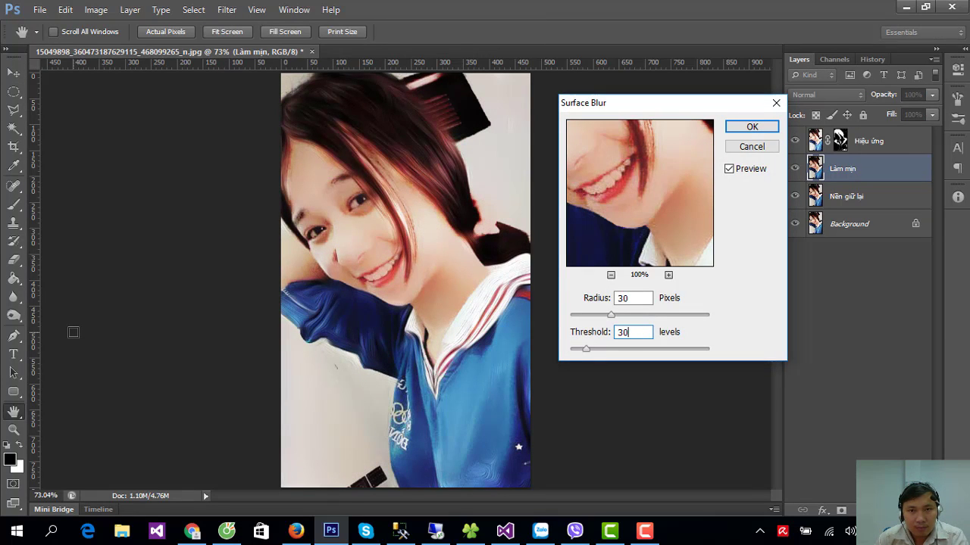
{"action": "key", "text": "Return"}
{"action": "key", "text": "v"}
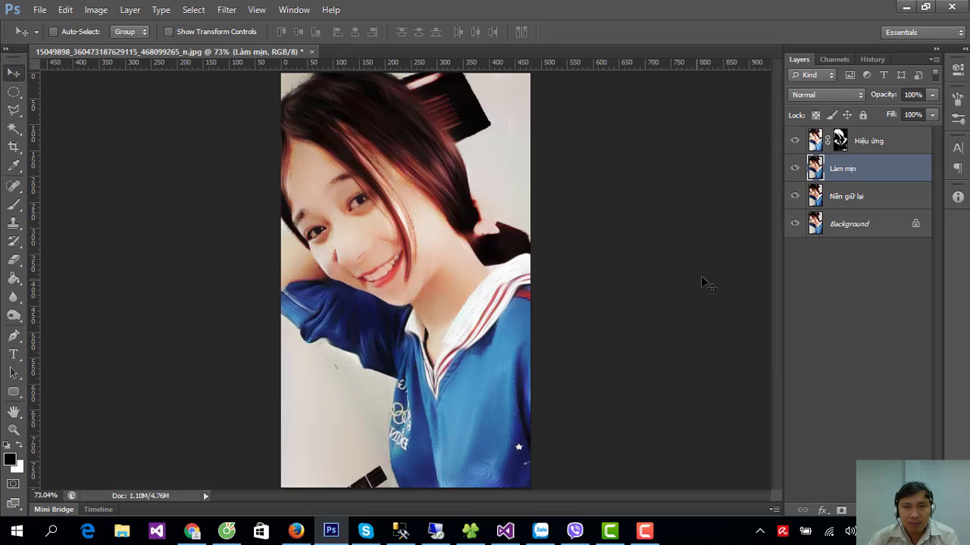
- Add a Levels adjustment clipped to Làm mịn with the midtone gamma raised to 1.79
{"action": "left_click", "coordinate": [847, 509]}
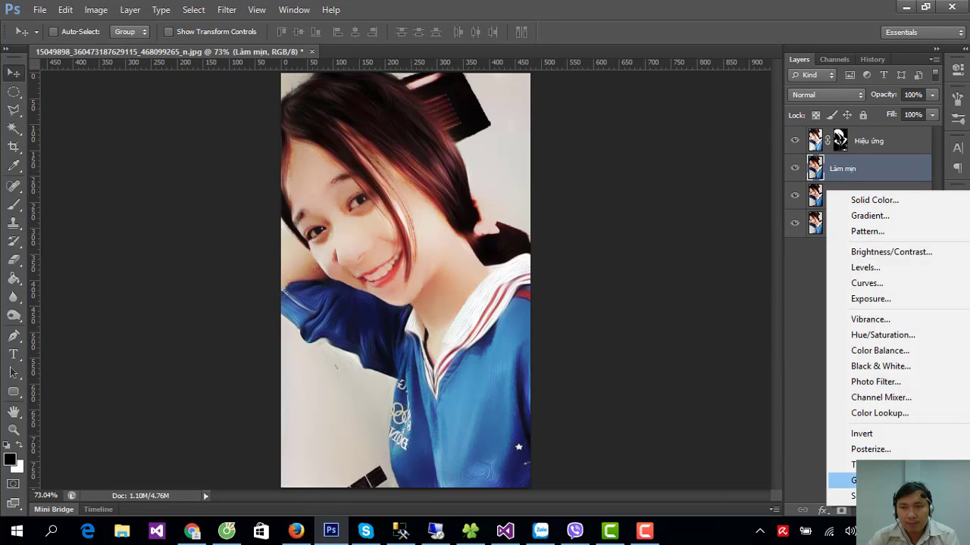
{"action": "left_click", "coordinate": [874, 267]}
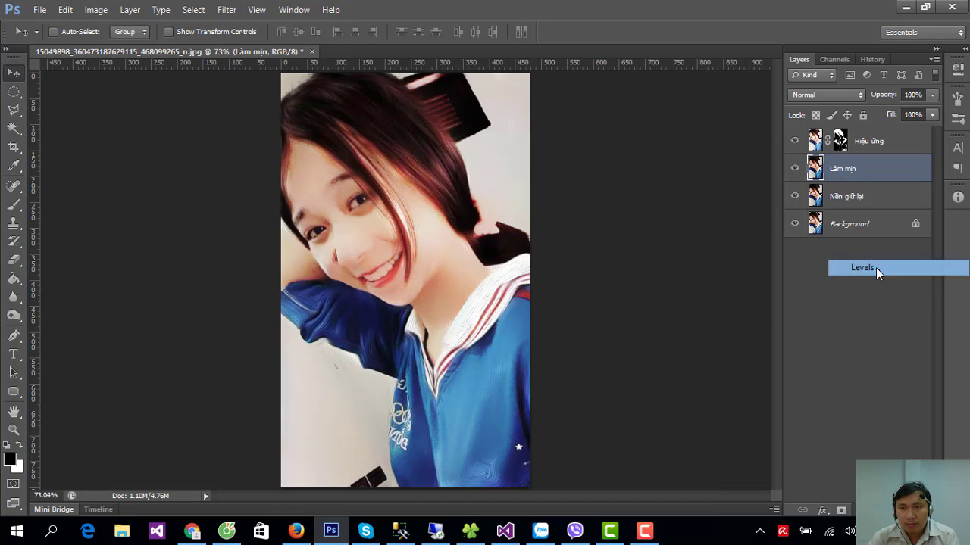
{"action": "left_click", "coordinate": [955, 73]}
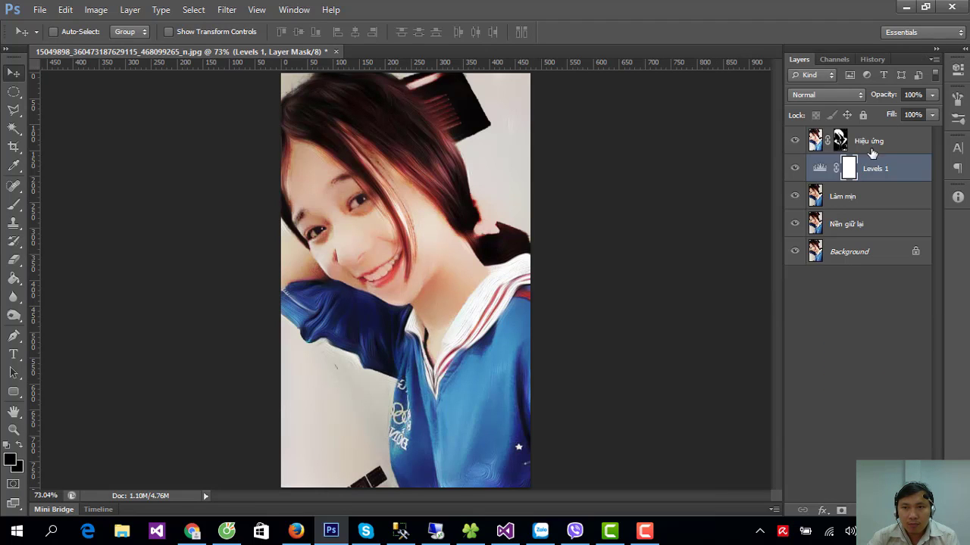
{"action": "left_click", "coordinate": [840, 176], "text": "alt"}
{"action": "double_click", "coordinate": [833, 174]}
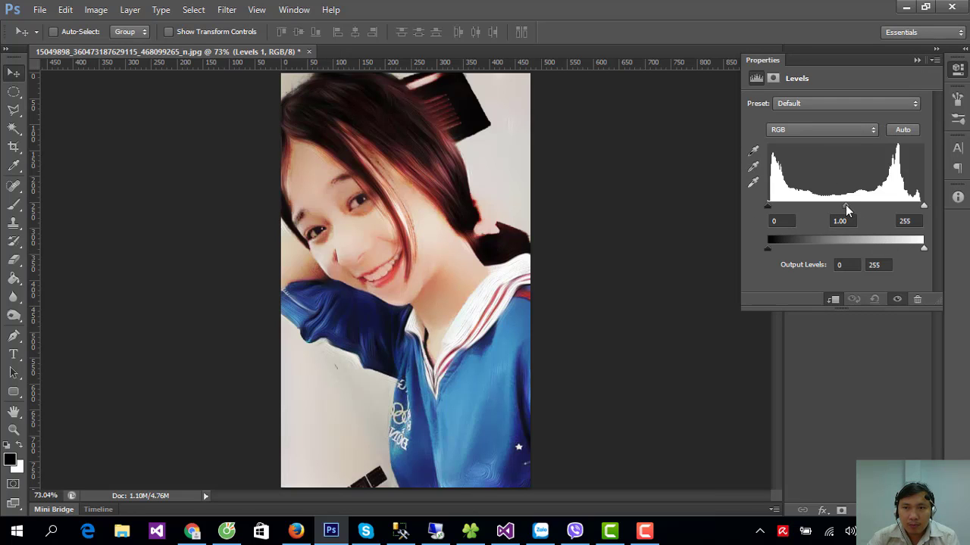
{"action": "left_click_drag", "start_coordinate": [845, 207], "coordinate": [816, 205]}
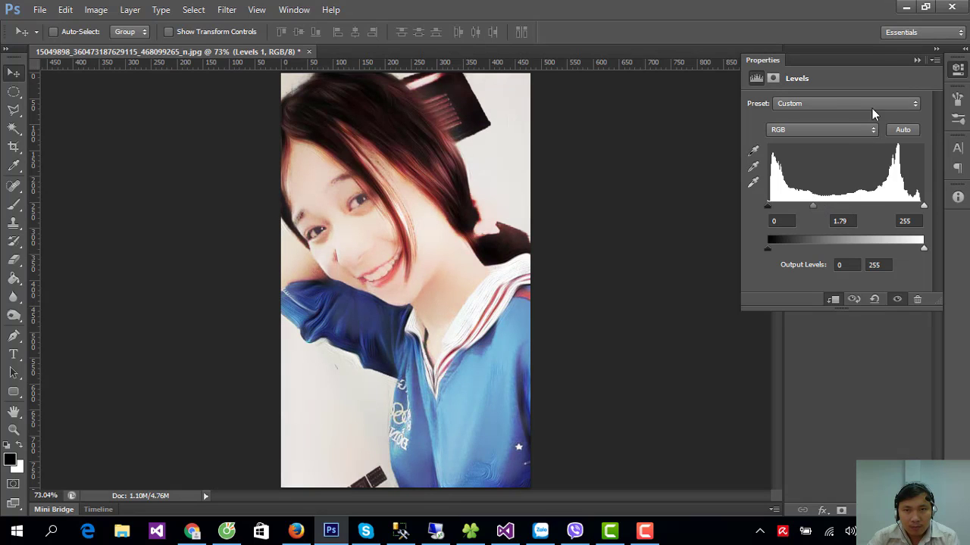
{"action": "left_click", "coordinate": [958, 71]}
- Duplicate the Nền giữ lại layer and rename the copy 'Background màu sắc'
{"action": "left_click", "coordinate": [862, 303]}
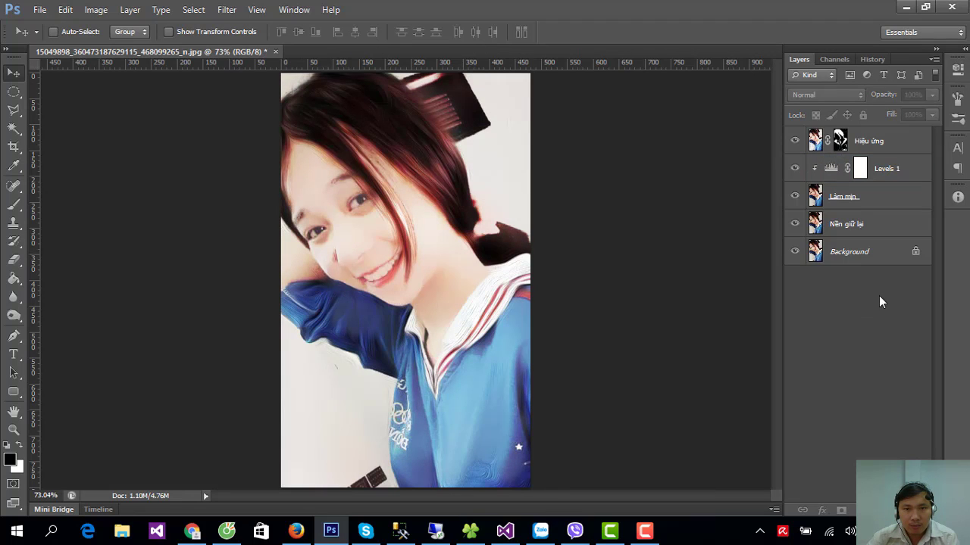
{"action": "left_click", "coordinate": [819, 200]}
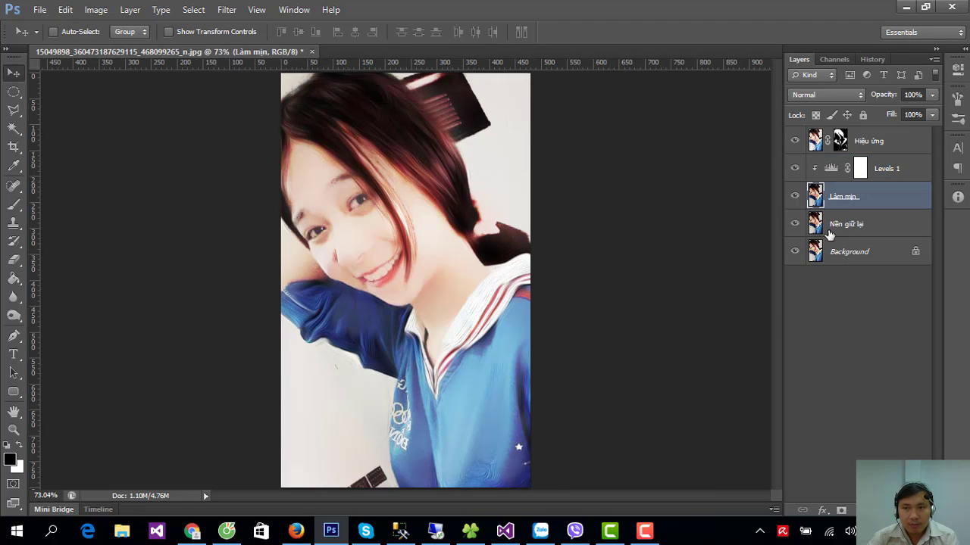
{"action": "left_click", "coordinate": [831, 231]}
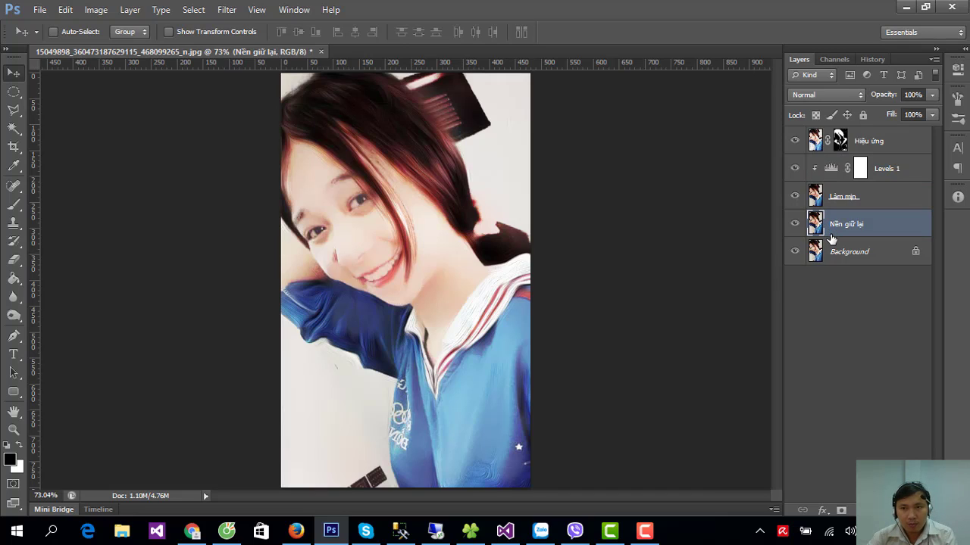
{"action": "key", "text": "ctrl+j"}
{"action": "double_click", "coordinate": [844, 224]}
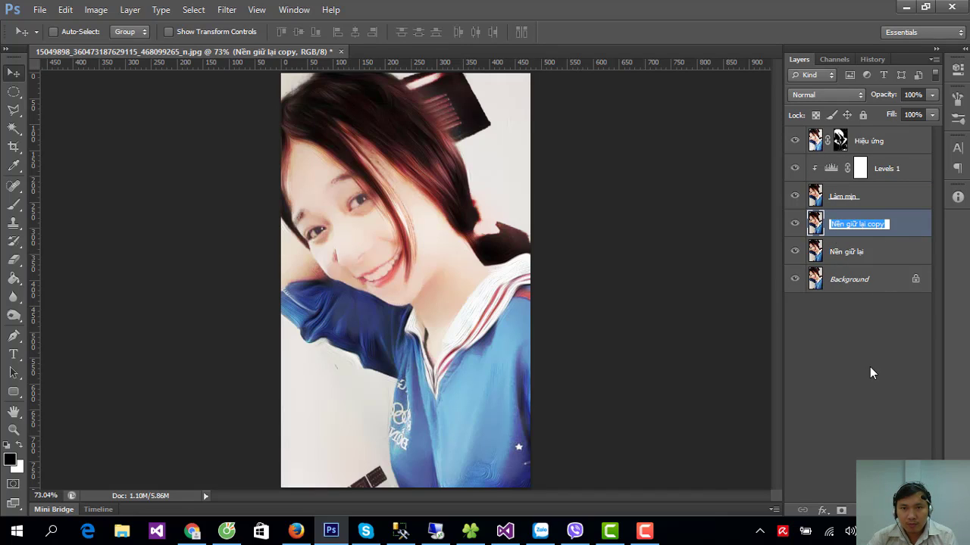
{"action": "type", "text": "Ba"}
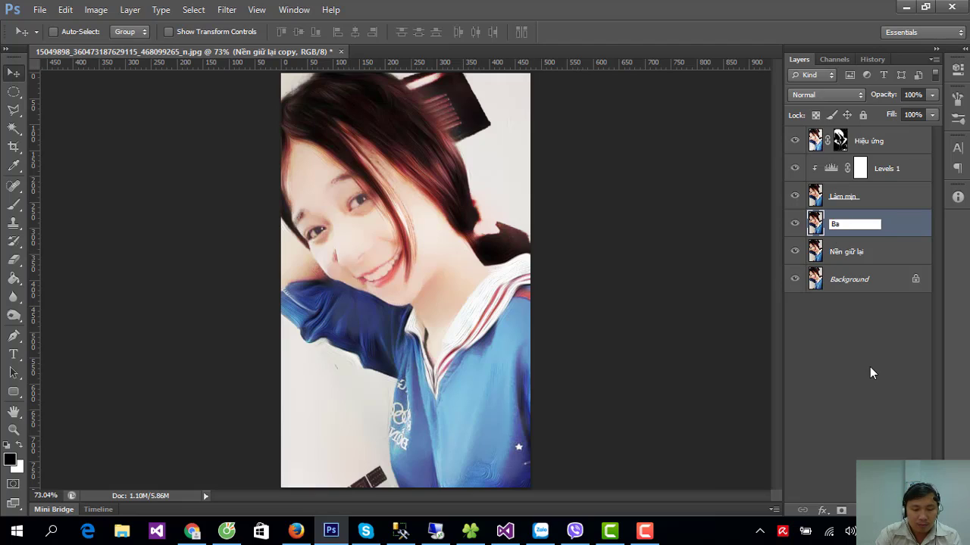
{"action": "type", "text": "ckground ma"}
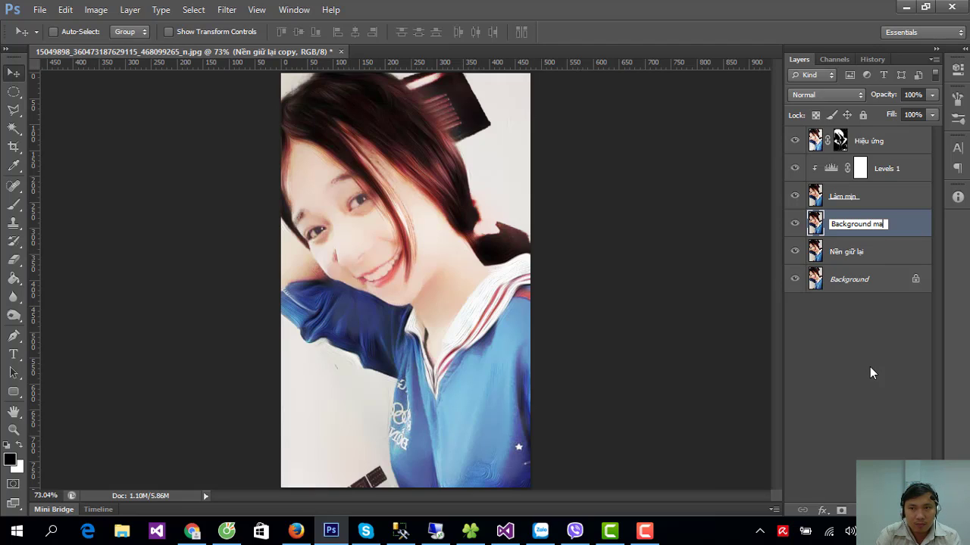
{"action": "key", "text": "BackSpace"}
{"action": "type", "text": "àu sắc"}
{"action": "key", "text": "Return"}
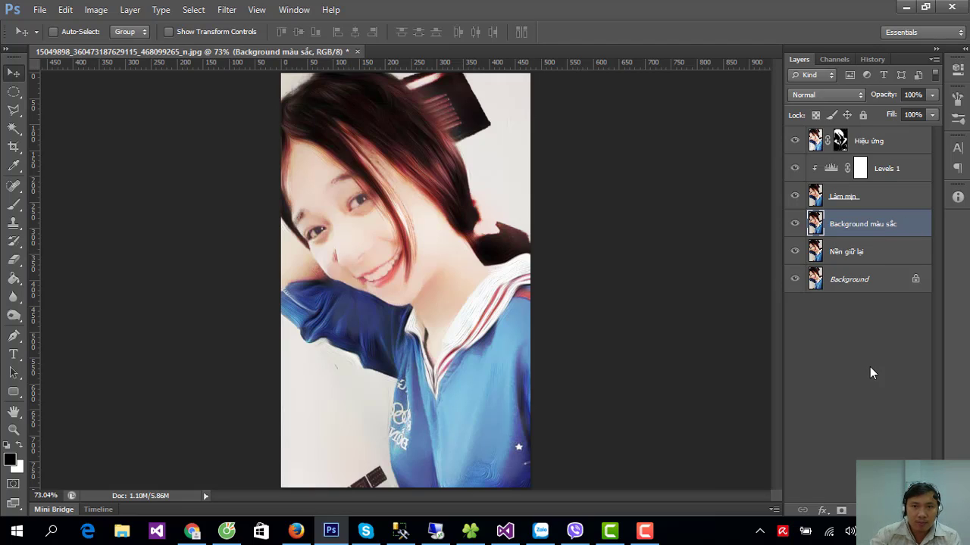
- Browse the menus, then bring up the list of new fill and adjustment layer types
{"action": "left_click", "coordinate": [97, 16]}
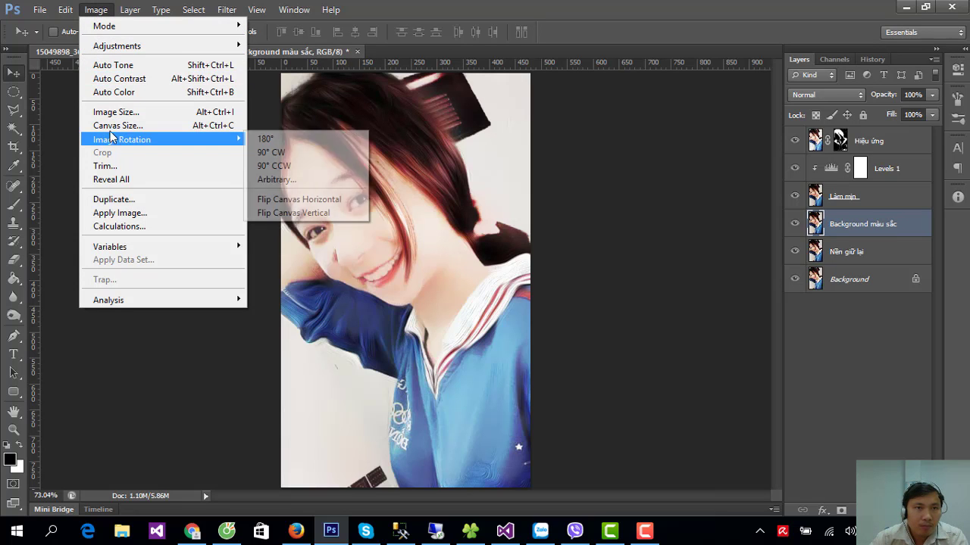
{"action": "left_click", "coordinate": [68, 175]}
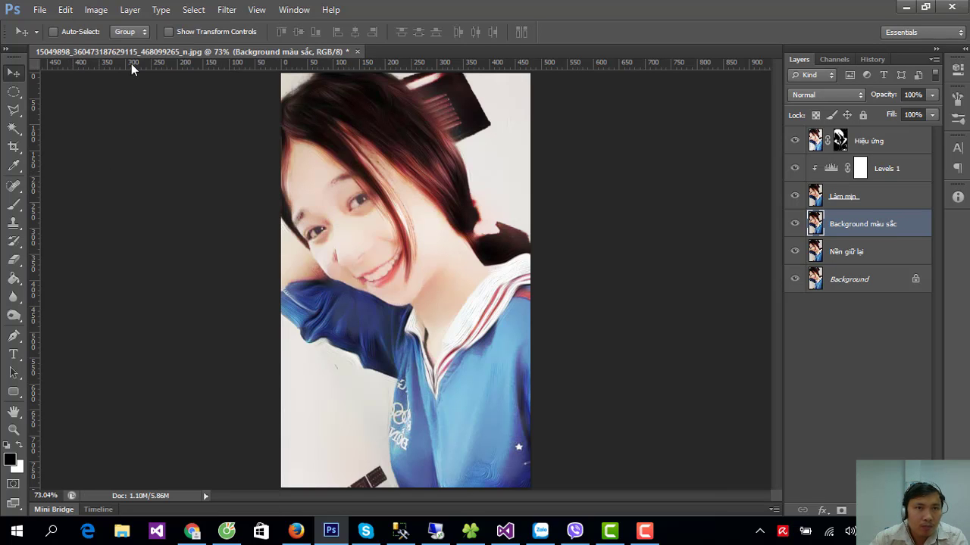
{"action": "left_click", "coordinate": [162, 10]}
{"action": "left_click", "coordinate": [592, 264]}
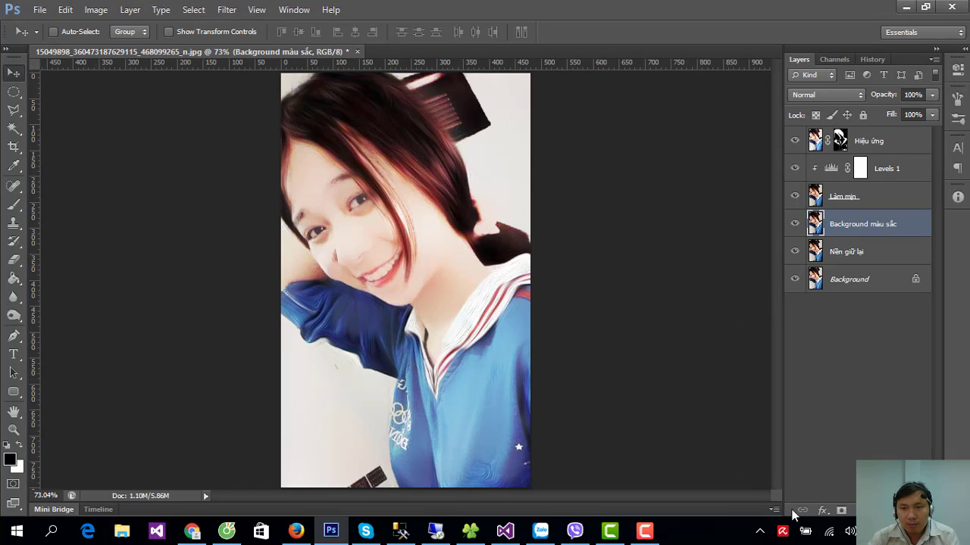
{"action": "left_click", "coordinate": [852, 512]}
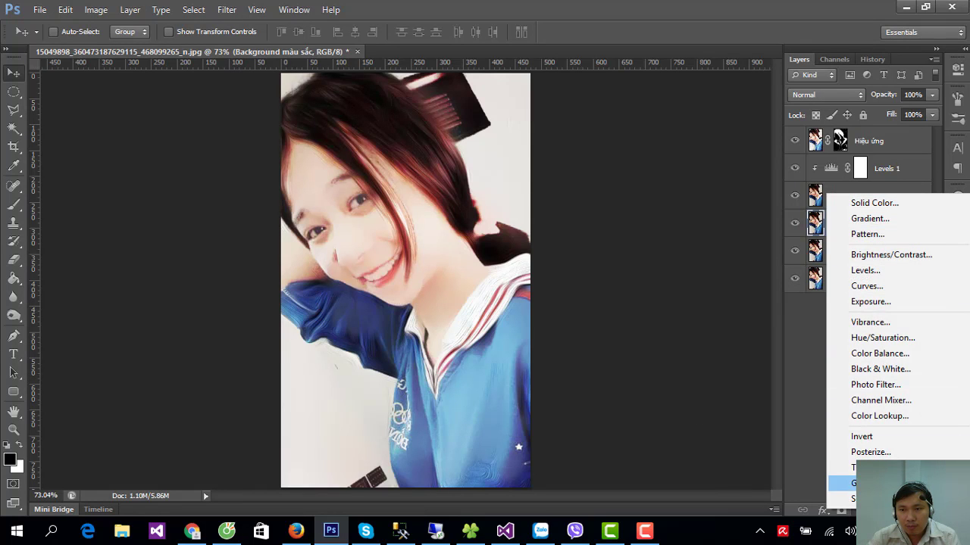
- Cancel a Gradient Fill and add a Gradient Map adjustment layer instead
{"action": "left_click", "coordinate": [871, 219]}
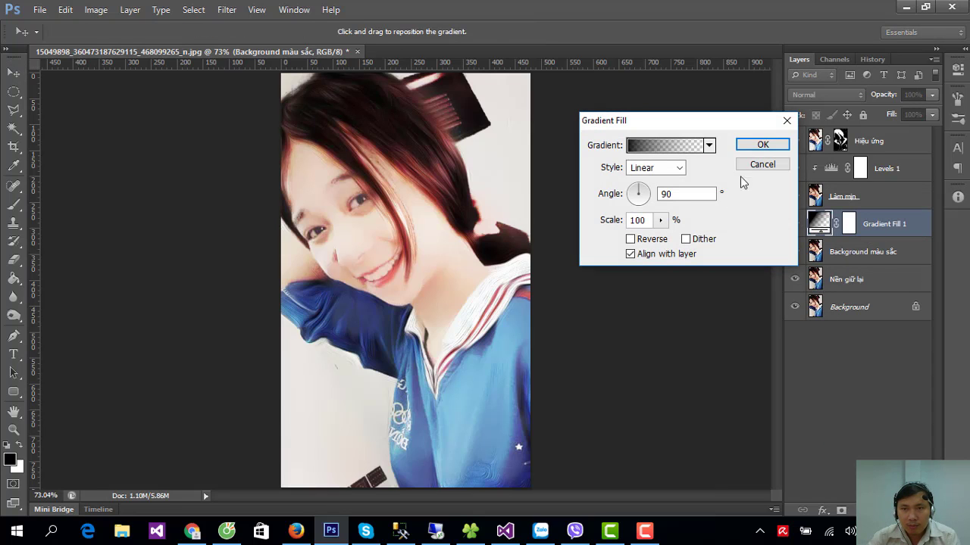
{"action": "key", "text": "Escape"}
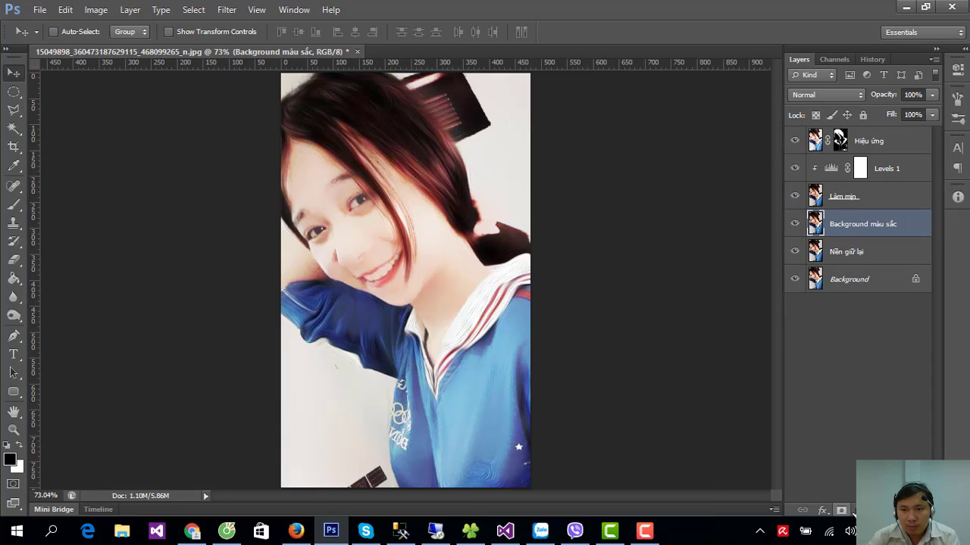
{"action": "left_click", "coordinate": [855, 511]}
{"action": "left_click", "coordinate": [844, 482]}
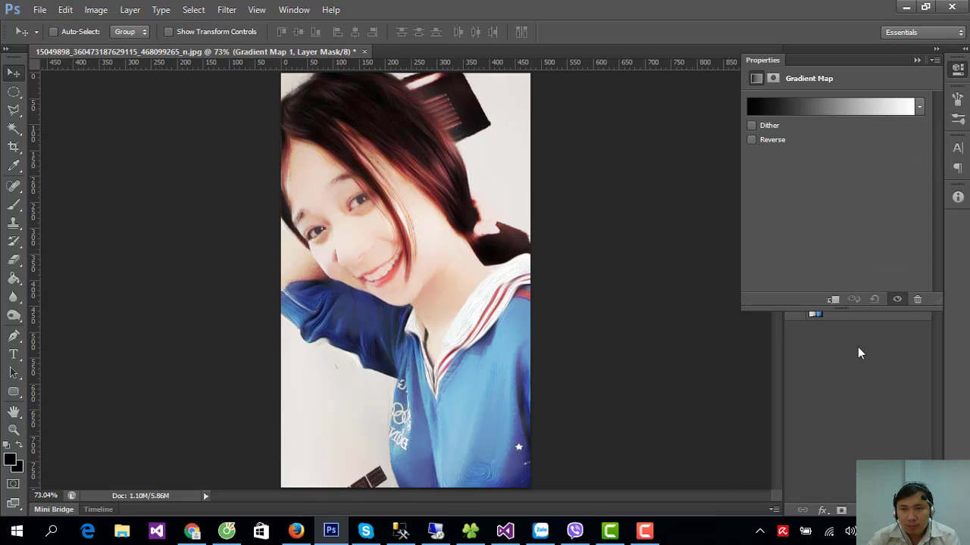
{"action": "left_click", "coordinate": [957, 70]}
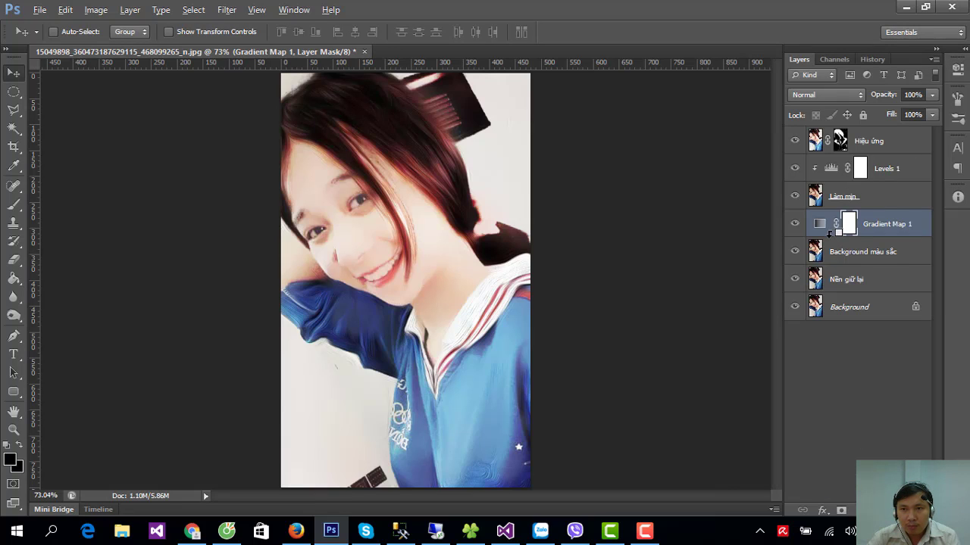
{"action": "double_click", "coordinate": [830, 227]}
- Set Gradient Map 1 to the Magenta, Green, Yellow gradient preset
{"action": "left_click", "coordinate": [907, 108]}
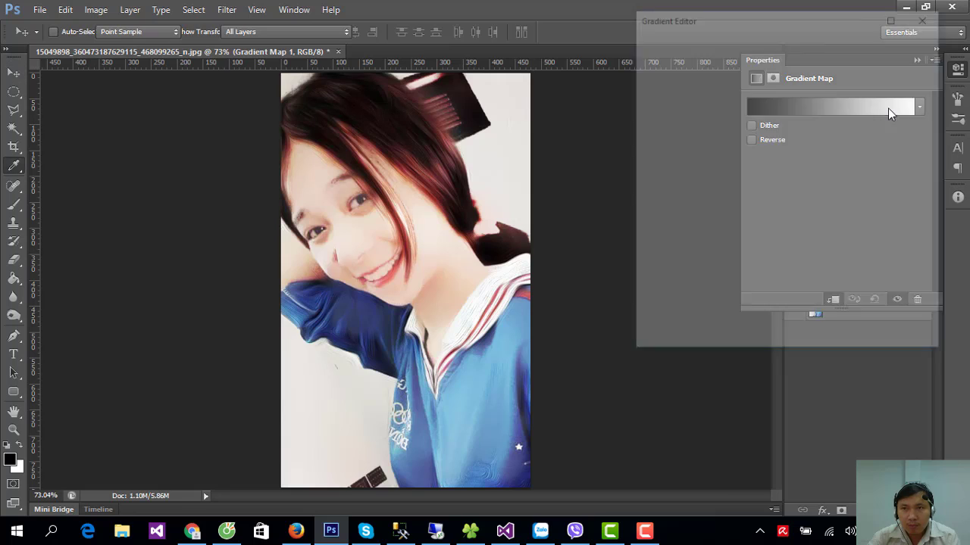
{"action": "scroll", "coordinate": [841, 111], "scroll_direction": "down", "scroll_amount": 2}
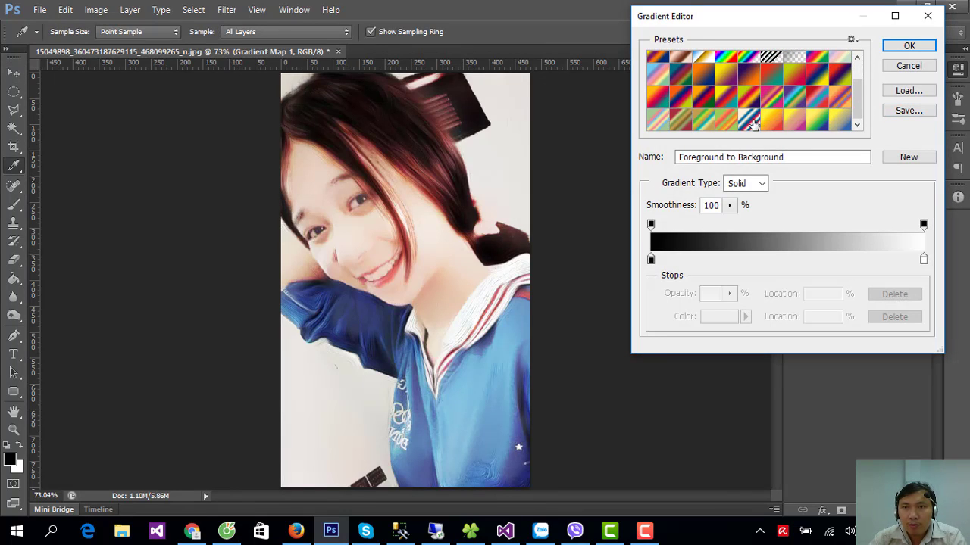
{"action": "left_click", "coordinate": [725, 123]}
{"action": "scroll", "coordinate": [802, 129], "scroll_direction": "up", "scroll_amount": 2}
{"action": "left_click", "coordinate": [774, 122]}
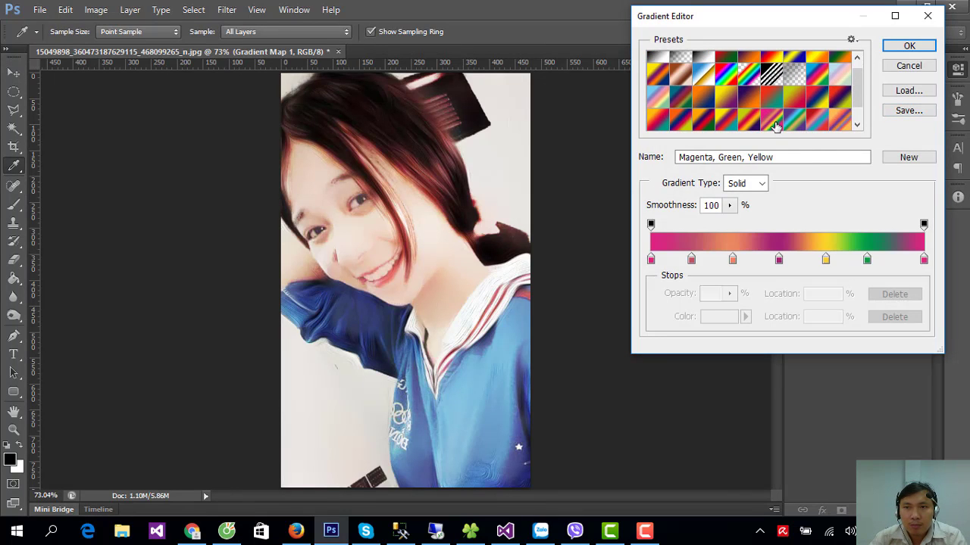
{"action": "left_click", "coordinate": [909, 45]}
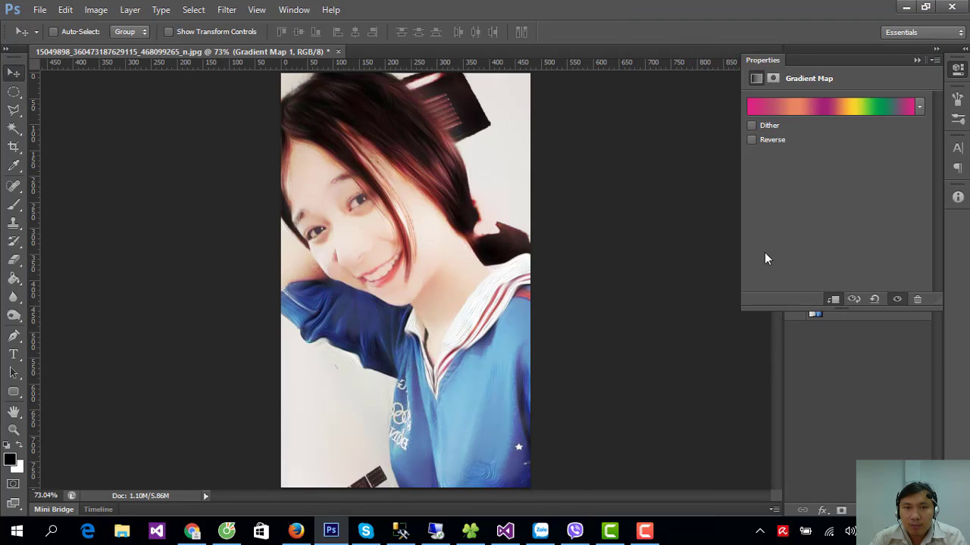
{"action": "left_click", "coordinate": [953, 75]}
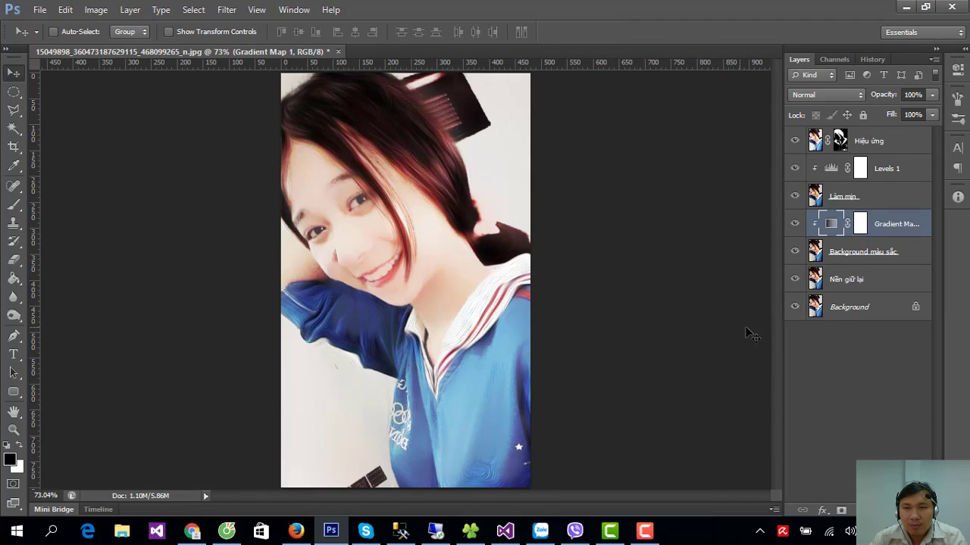
- Apply a Gaussian Blur with a 50-pixel radius to the Background màu sắc layer
{"action": "left_click", "coordinate": [226, 10]}
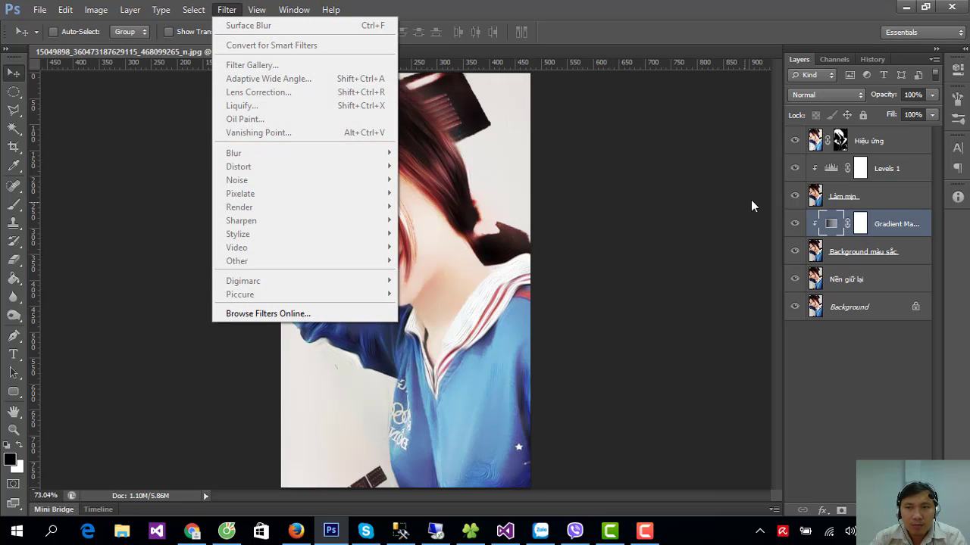
{"action": "left_click", "coordinate": [819, 240]}
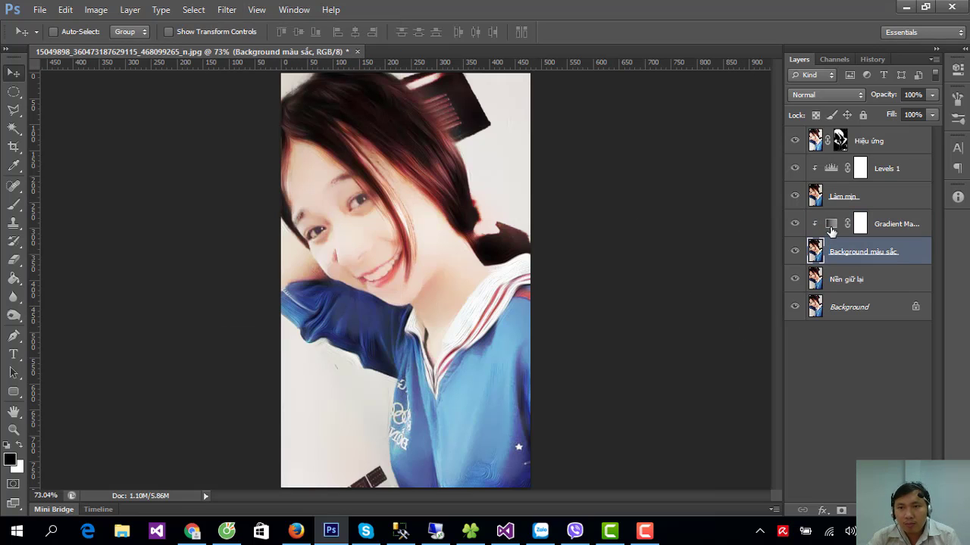
{"action": "left_click", "coordinate": [831, 233]}
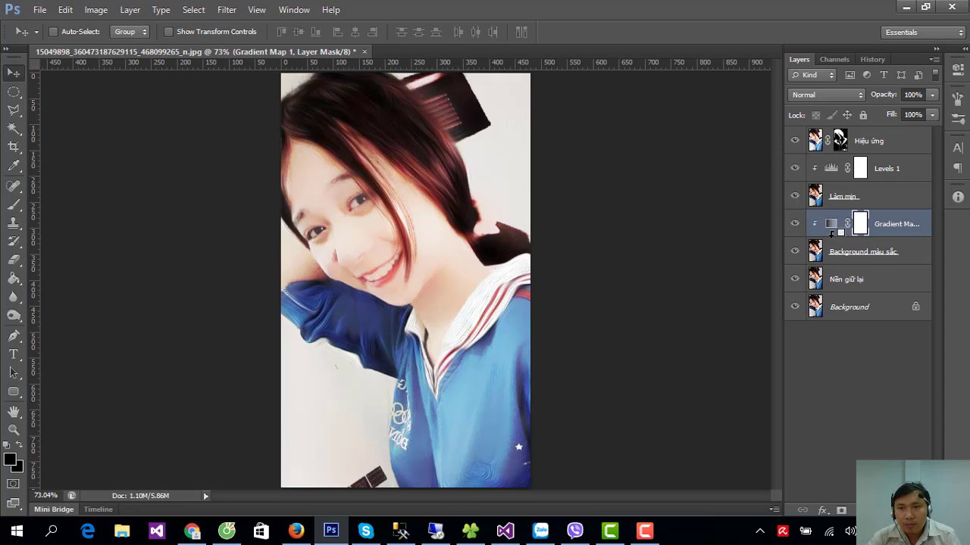
{"action": "left_click", "coordinate": [819, 255]}
{"action": "left_click", "coordinate": [227, 10]}
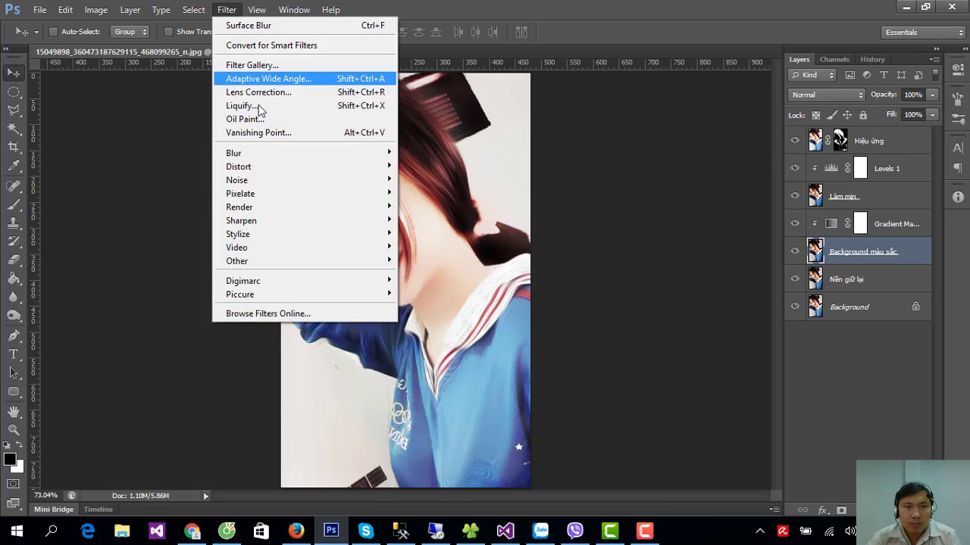
{"action": "mouse_move", "coordinate": [233, 153]}
{"action": "left_click", "coordinate": [157, 253]}
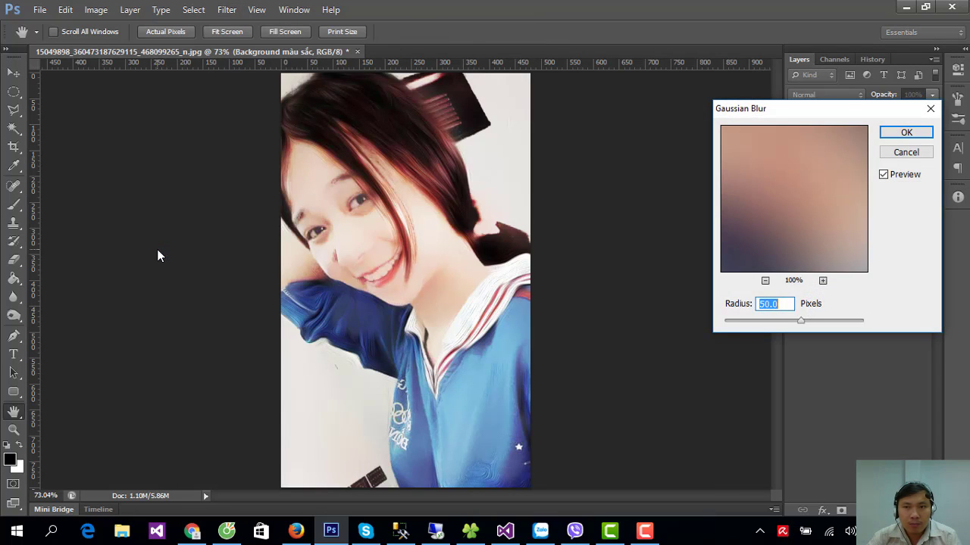
{"action": "type", "text": "0"}
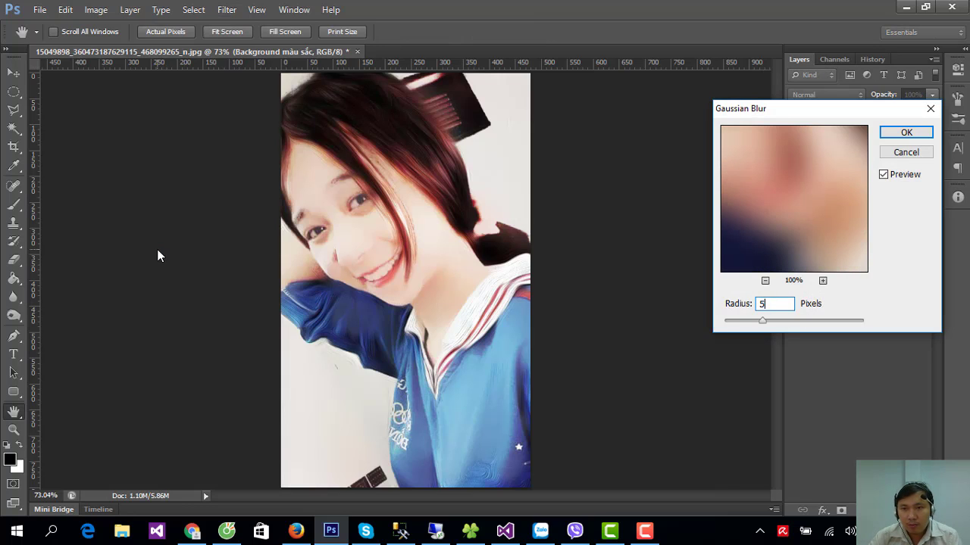
{"action": "type", "text": "0"}
{"action": "key", "text": "Return"}
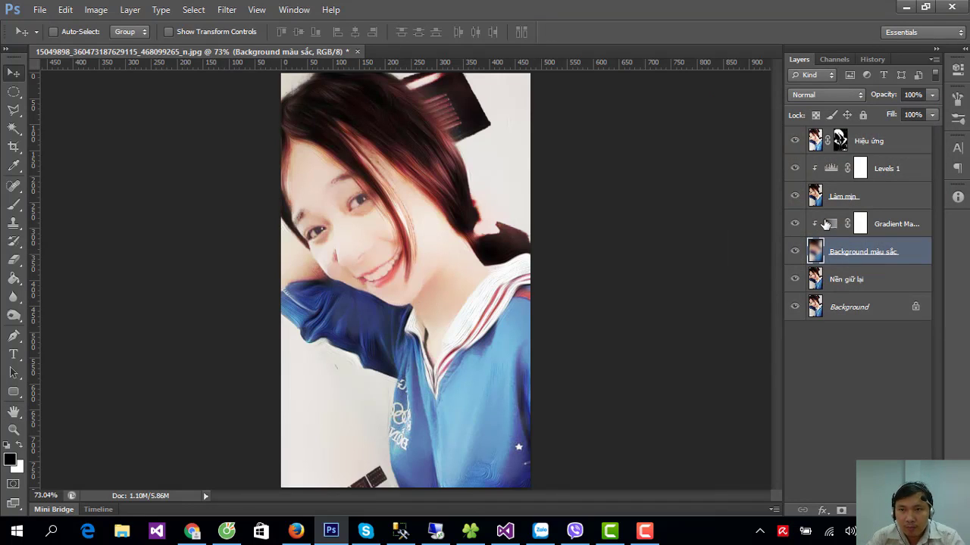
{"action": "left_click", "coordinate": [821, 202]}
- Add a mask to Làm mịn and paint beside the top-right hair with 114 and 52 px brushes
{"action": "left_click", "coordinate": [842, 510]}
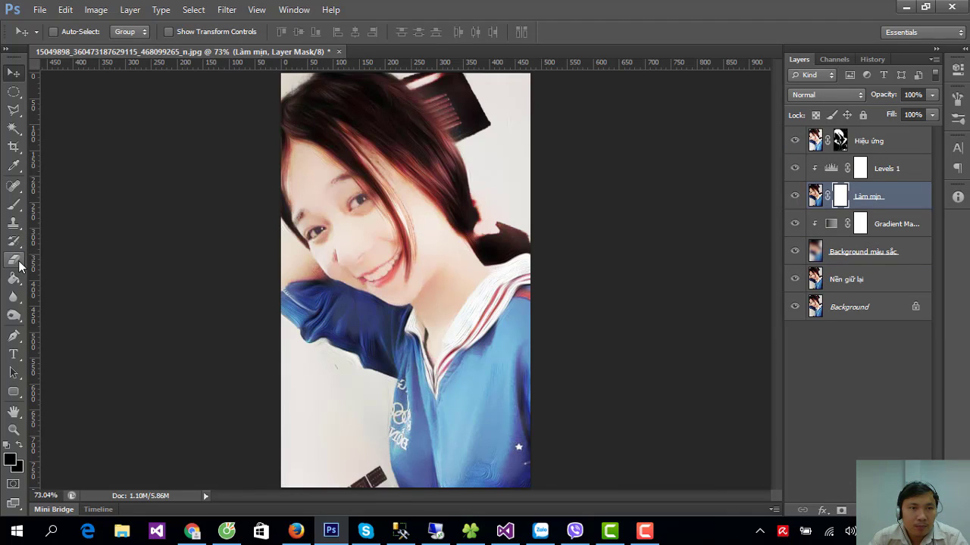
{"action": "left_click", "coordinate": [13, 204]}
{"action": "left_click_drag", "start_coordinate": [499, 97], "coordinate": [481, 115]}
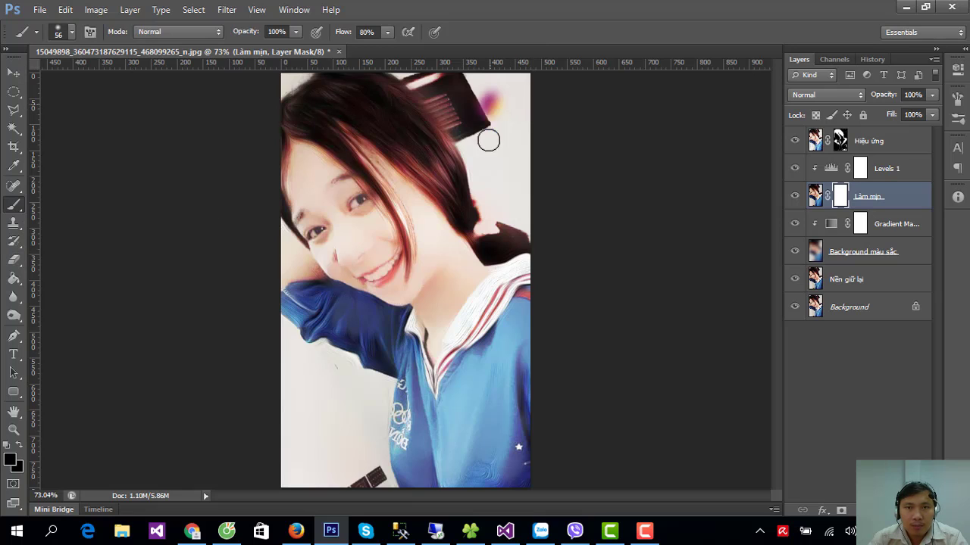
{"action": "key", "text": "ctrl+z"}
{"action": "right_click", "coordinate": [504, 163]}
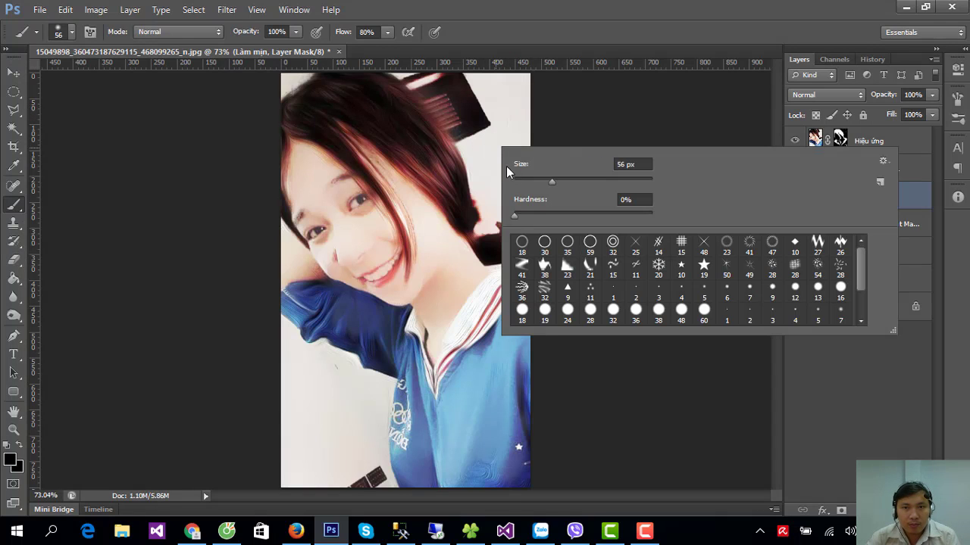
{"action": "left_click", "coordinate": [608, 98]}
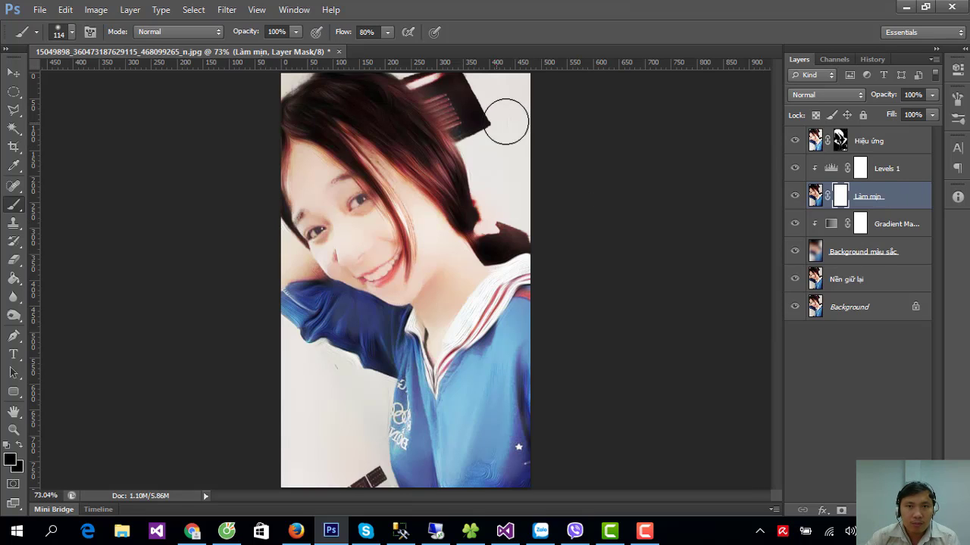
{"action": "mouse_move", "coordinate": [505, 83]}
{"action": "left_mouse_down"}
{"action": "mouse_move", "coordinate": [484, 74]}
{"action": "mouse_move", "coordinate": [530, 204]}
{"action": "left_mouse_up"}
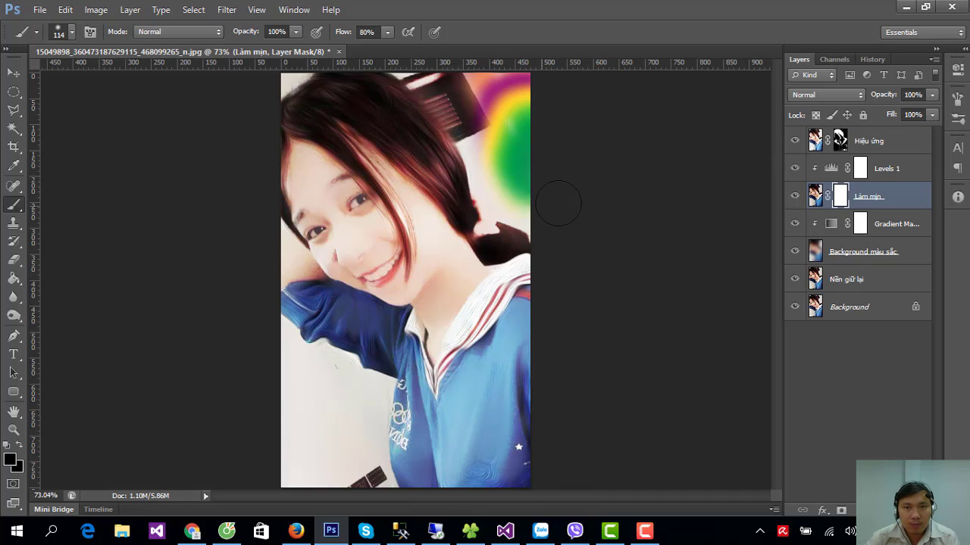
{"action": "right_click", "coordinate": [509, 136]}
{"action": "left_click", "coordinate": [562, 169]}
{"action": "left_click", "coordinate": [503, 125]}
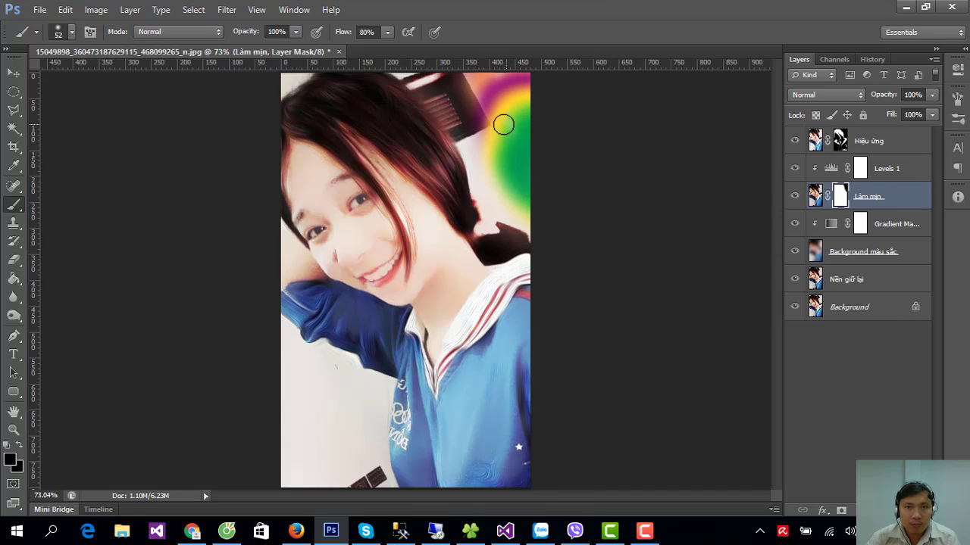
- Paint the mask across the top, sleeve edge and lower-left background, partly with an 81 px brush
{"action": "left_click_drag", "start_coordinate": [471, 79], "coordinate": [400, 57]}
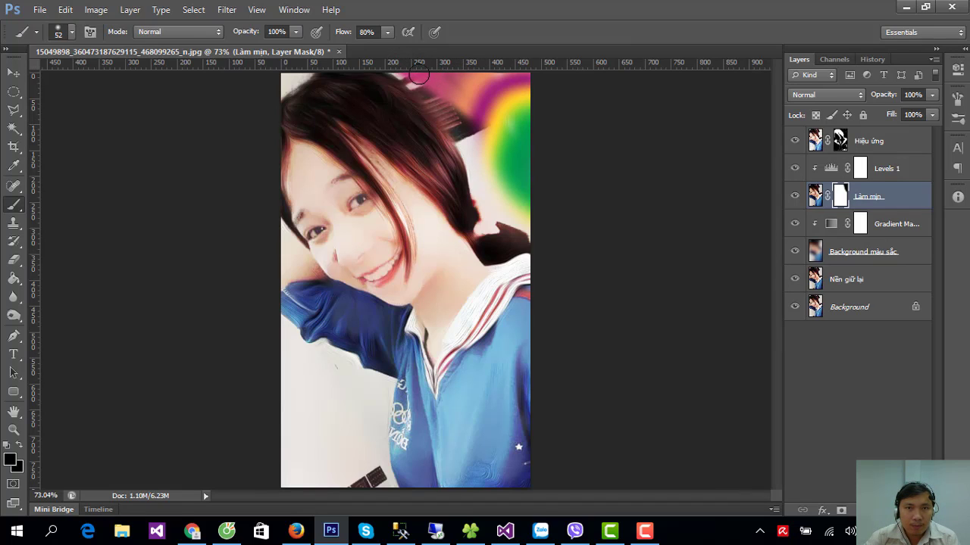
{"action": "mouse_move", "coordinate": [425, 82]}
{"action": "left_mouse_down"}
{"action": "mouse_move", "coordinate": [413, 81]}
{"action": "mouse_move", "coordinate": [499, 170]}
{"action": "mouse_move", "coordinate": [481, 189]}
{"action": "mouse_move", "coordinate": [539, 234]}
{"action": "mouse_move", "coordinate": [481, 227]}
{"action": "mouse_move", "coordinate": [503, 216]}
{"action": "left_mouse_up"}
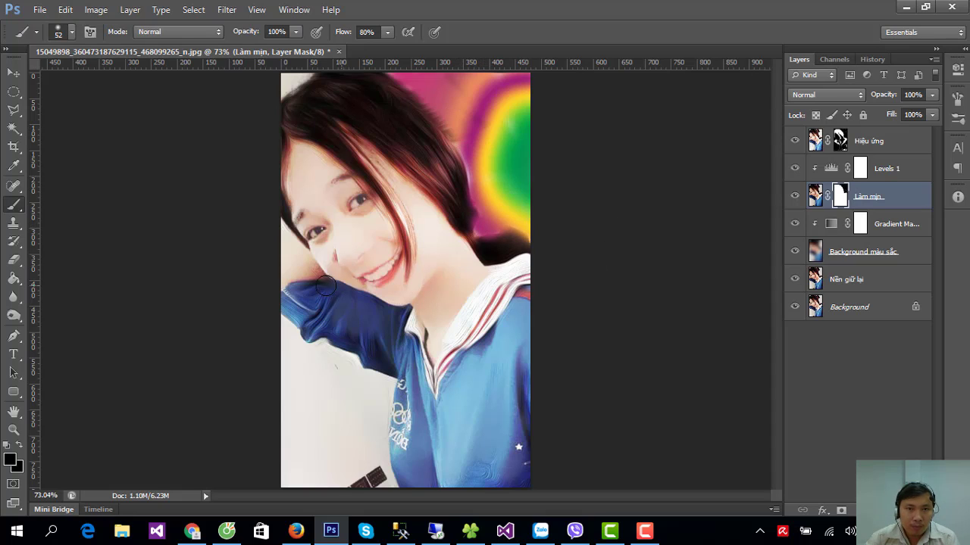
{"action": "mouse_move", "coordinate": [293, 340]}
{"action": "left_mouse_down"}
{"action": "mouse_move", "coordinate": [386, 389]}
{"action": "mouse_move", "coordinate": [388, 494]}
{"action": "left_mouse_up"}
{"action": "left_click_drag", "start_coordinate": [376, 451], "coordinate": [356, 394]}
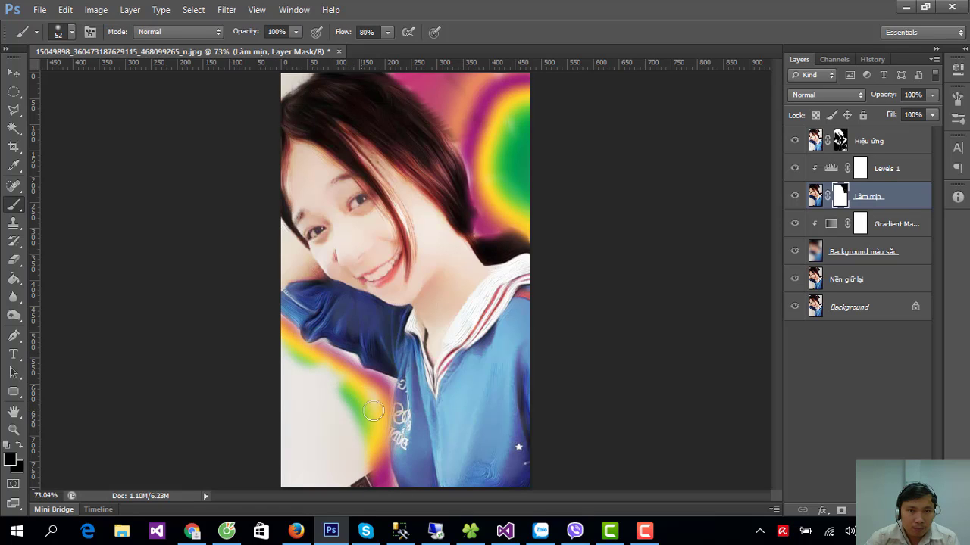
{"action": "right_click", "coordinate": [354, 388]}
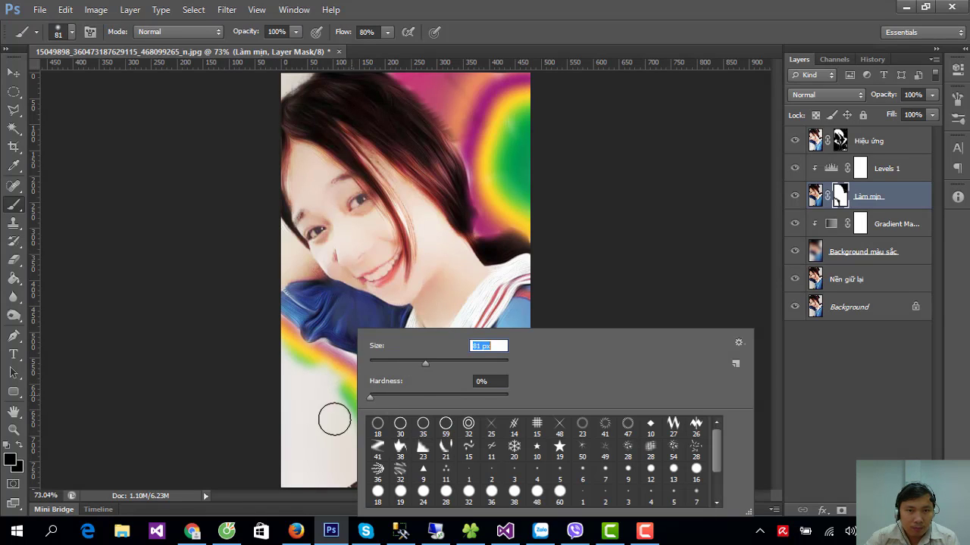
{"action": "key", "text": "Return"}
{"action": "mouse_move", "coordinate": [334, 419]}
{"action": "left_mouse_down"}
{"action": "mouse_move", "coordinate": [281, 465]}
{"action": "mouse_move", "coordinate": [288, 347]}
{"action": "mouse_move", "coordinate": [331, 404]}
{"action": "mouse_move", "coordinate": [311, 407]}
{"action": "mouse_move", "coordinate": [318, 465]}
{"action": "mouse_move", "coordinate": [359, 465]}
{"action": "mouse_move", "coordinate": [359, 475]}
{"action": "left_mouse_up"}
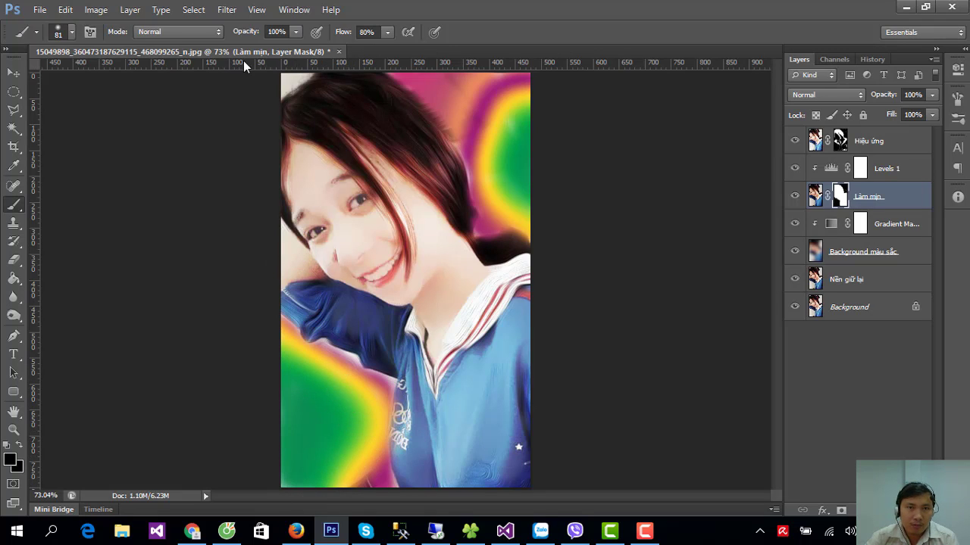
{"action": "left_click_drag", "start_coordinate": [282, 77], "coordinate": [285, 78]}
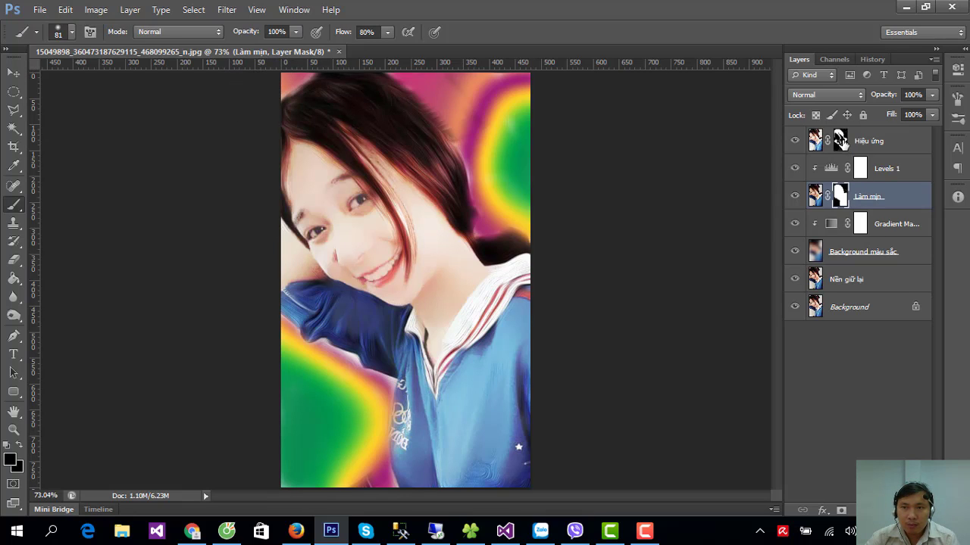
{"action": "left_click", "coordinate": [841, 138]}
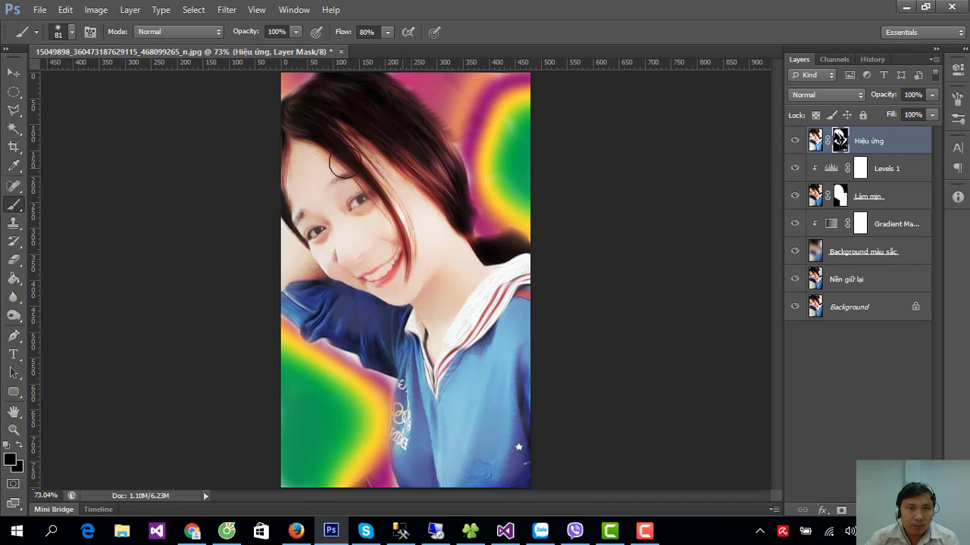
- Swap the brush colour and repaint the hair along the top edge of the Hiệu ứng mask
{"action": "key", "text": "x"}
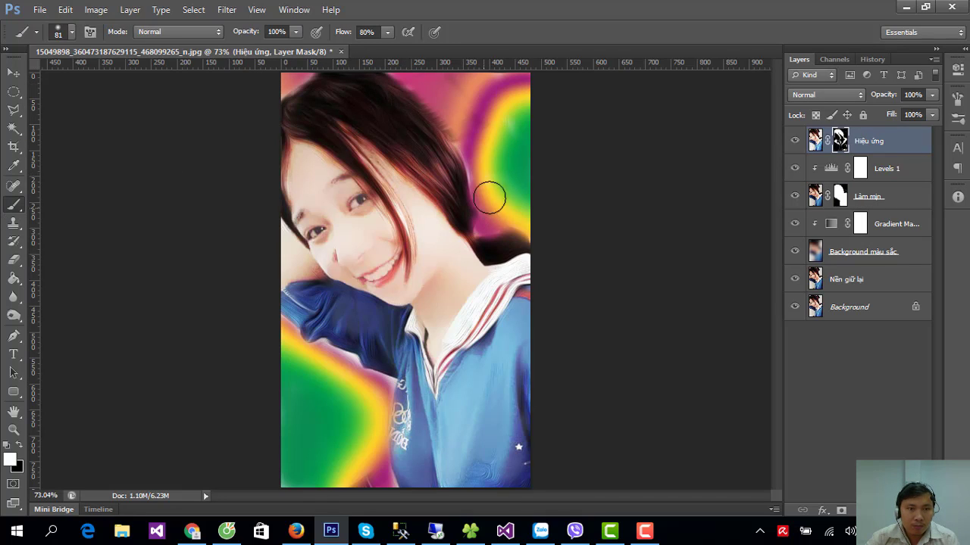
{"action": "left_click_drag", "start_coordinate": [392, 78], "coordinate": [416, 106]}
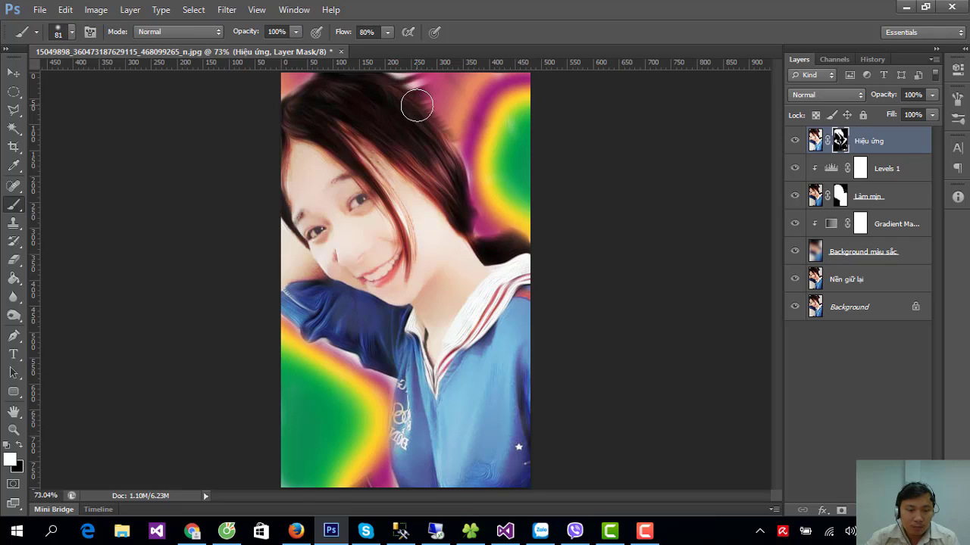
{"action": "key", "text": "ctrl+z"}
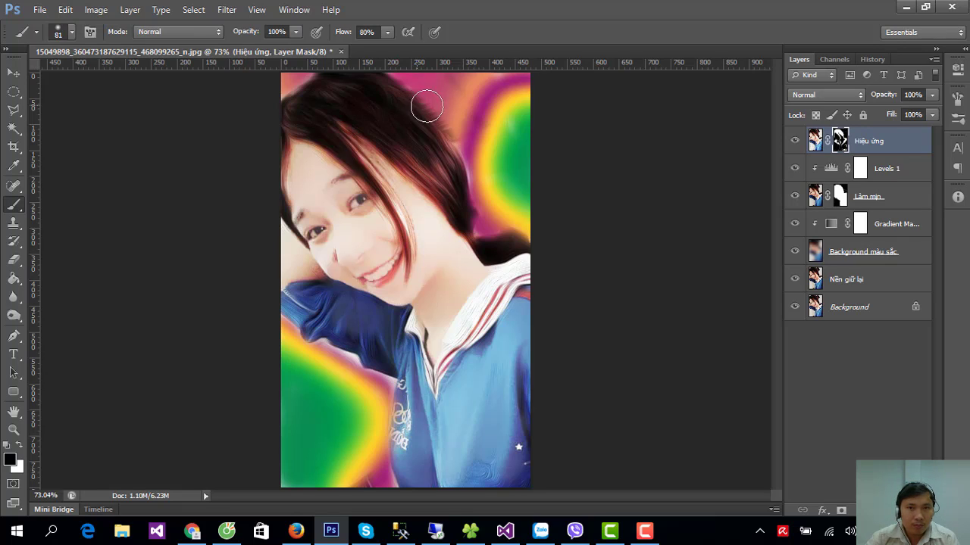
{"action": "left_click_drag", "start_coordinate": [400, 64], "coordinate": [400, 72]}
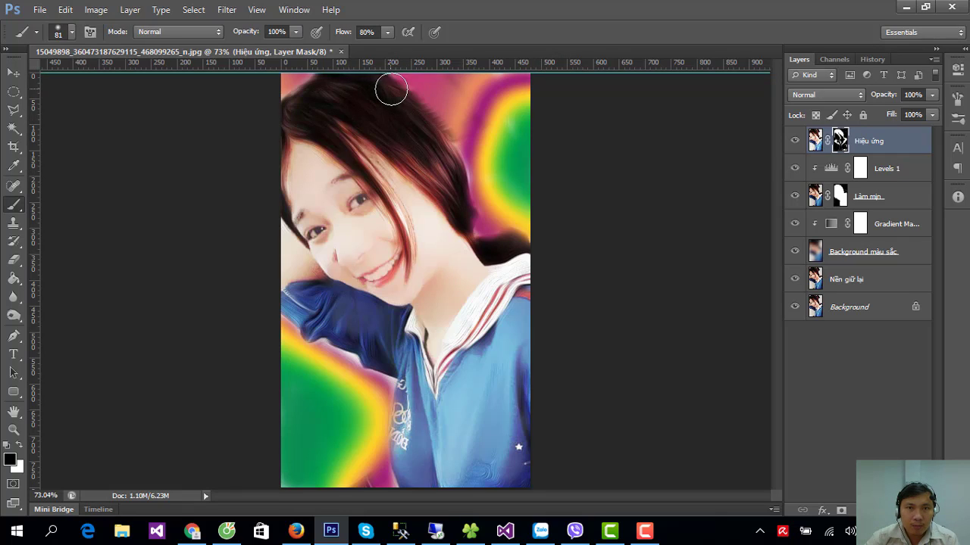
{"action": "left_click_drag", "start_coordinate": [391, 91], "coordinate": [417, 107]}
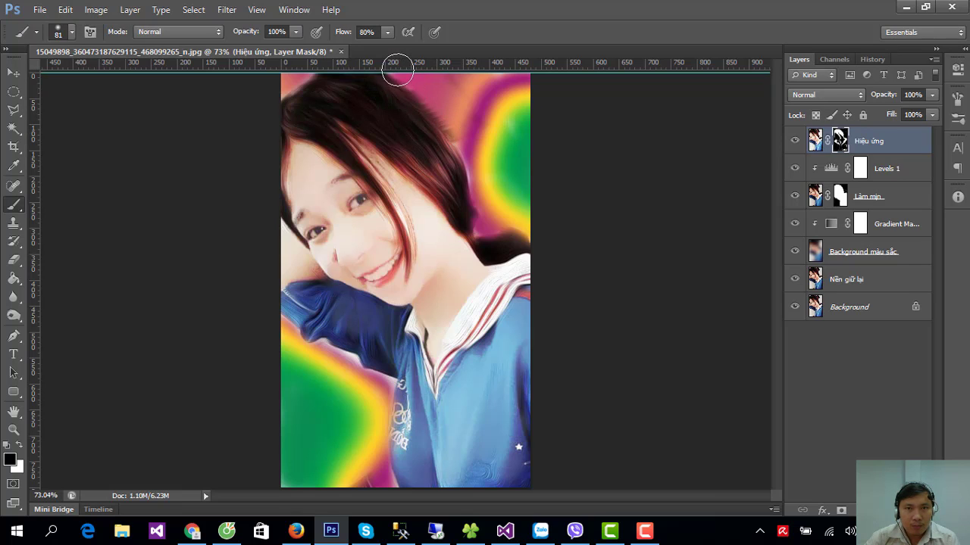
- Drag the stray horizontal guide off the image top back into the ruler
{"action": "left_click_drag", "start_coordinate": [397, 70], "coordinate": [633, 46]}
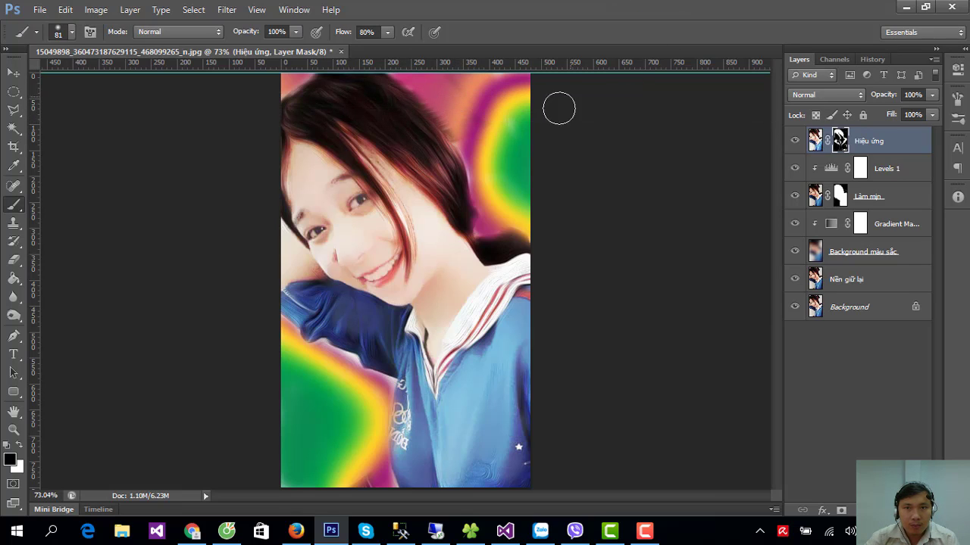
{"action": "scroll", "coordinate": [531, 171], "scroll_direction": "up", "scroll_amount": 3}
{"action": "scroll", "coordinate": [574, 144], "scroll_direction": "up", "scroll_amount": 2}
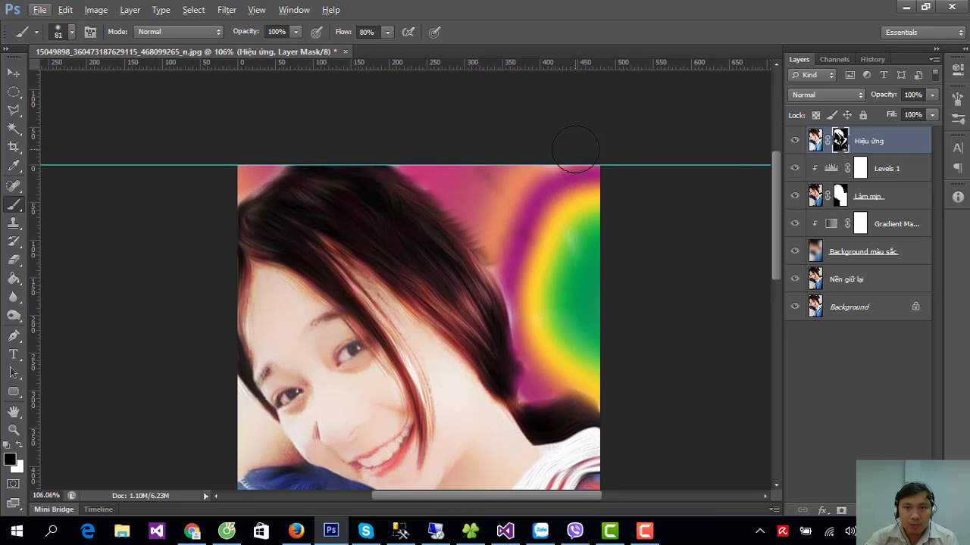
{"action": "key", "text": "v"}
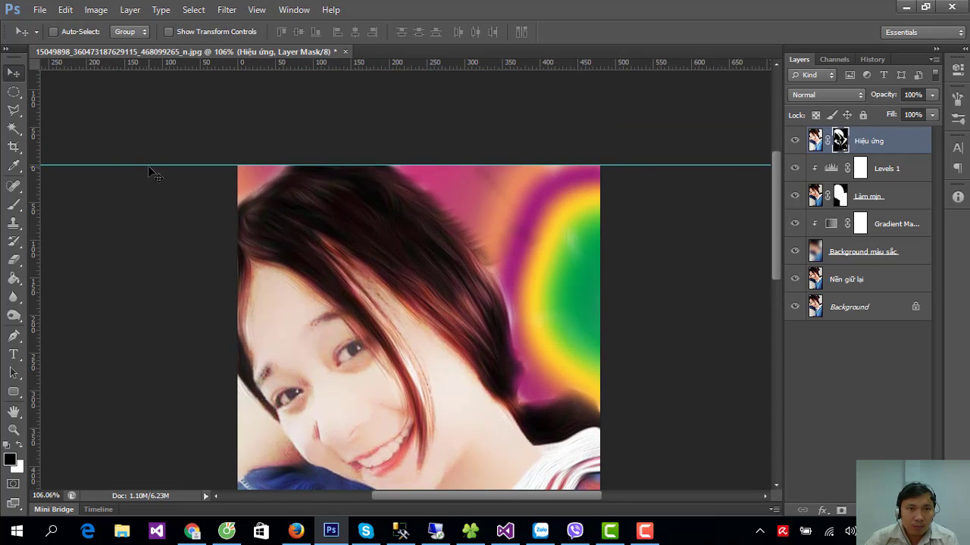
{"action": "left_click_drag", "start_coordinate": [153, 166], "coordinate": [281, 46]}
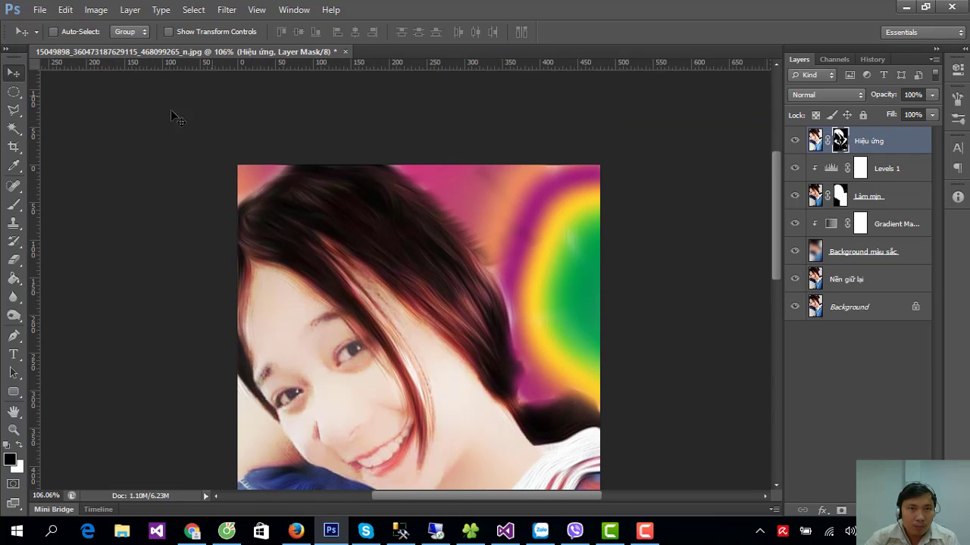
- Paint the right hair edge so pink and magenta background shows through
{"action": "left_click", "coordinate": [14, 204]}
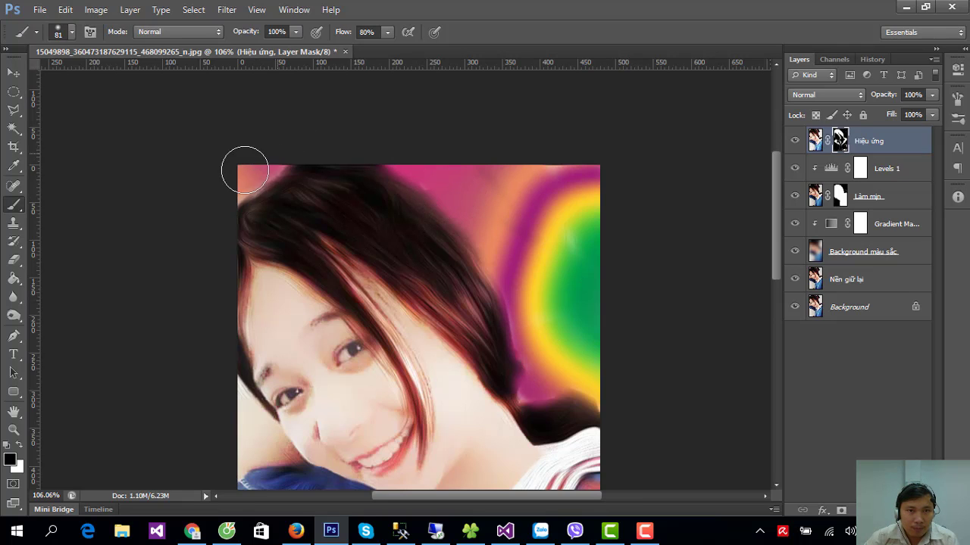
{"action": "scroll", "coordinate": [519, 227], "scroll_direction": "down", "scroll_amount": 3}
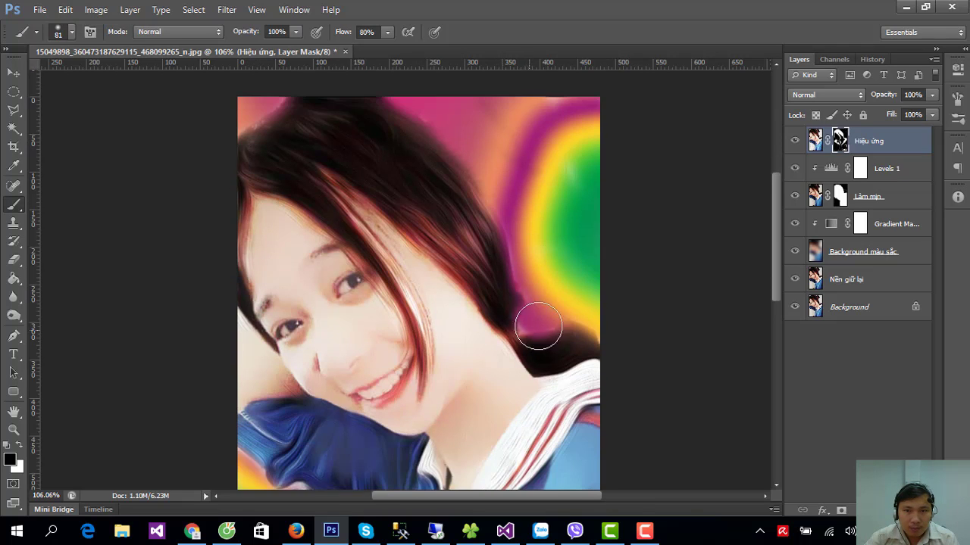
{"action": "left_click_drag", "start_coordinate": [531, 215], "coordinate": [540, 276]}
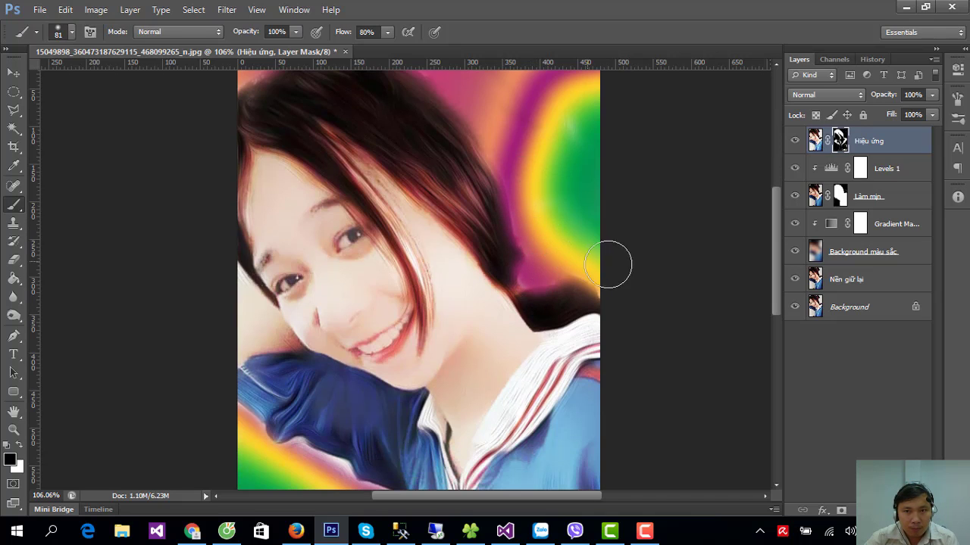
{"action": "left_click_drag", "start_coordinate": [625, 289], "coordinate": [533, 273]}
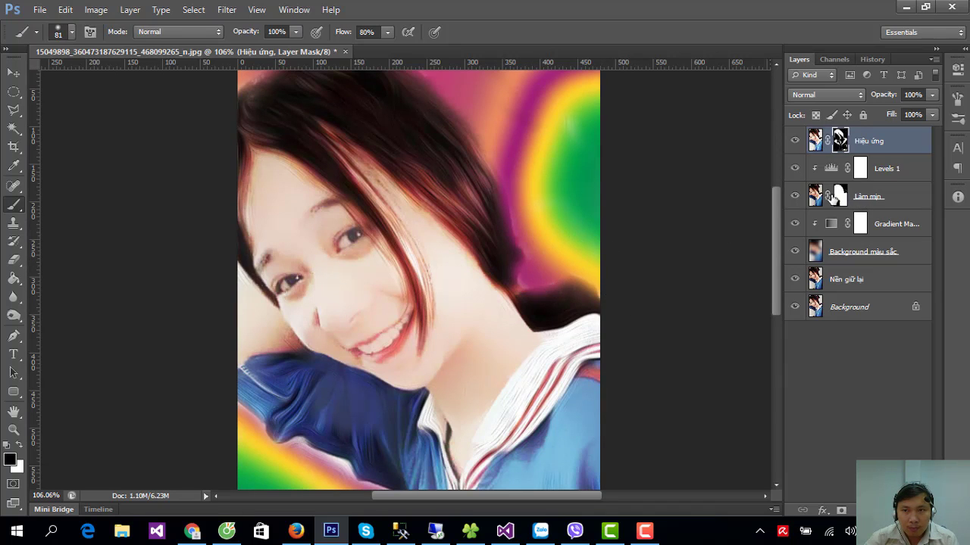
- Soften the dark hair edge with light strokes on the Làm mịn mask
{"action": "left_click", "coordinate": [833, 199]}
{"action": "mouse_move", "coordinate": [537, 210]}
{"action": "left_mouse_down"}
{"action": "mouse_move", "coordinate": [531, 238]}
{"action": "mouse_move", "coordinate": [535, 204]}
{"action": "mouse_move", "coordinate": [521, 167]}
{"action": "left_mouse_up"}
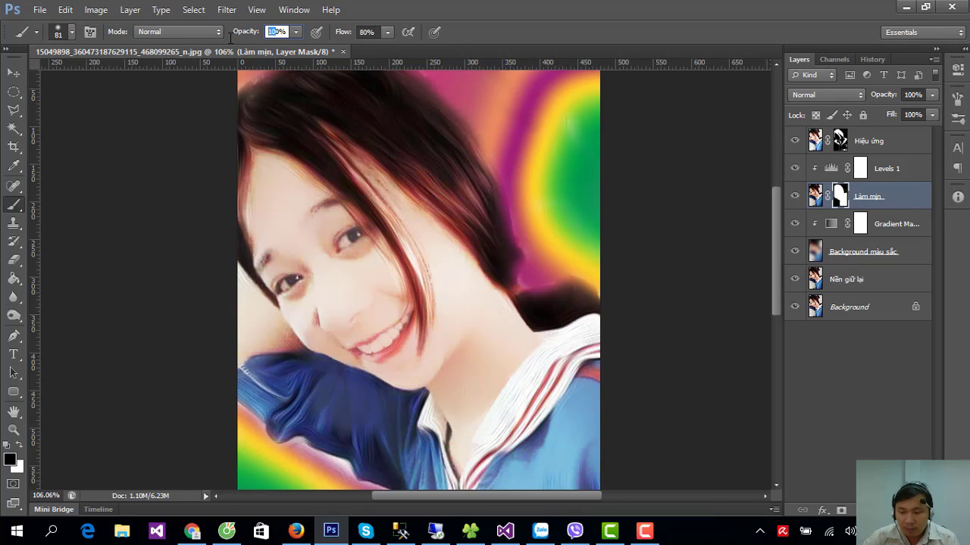
{"action": "type", "text": "20"}
{"action": "mouse_move", "coordinate": [513, 169]}
{"action": "left_mouse_down"}
{"action": "mouse_move", "coordinate": [535, 258]}
{"action": "mouse_move", "coordinate": [518, 193]}
{"action": "mouse_move", "coordinate": [529, 276]}
{"action": "mouse_move", "coordinate": [521, 161]}
{"action": "left_mouse_up"}
- Blend magenta into the yellow-green area beside the raised arm on both masks
{"action": "left_click", "coordinate": [840, 139]}
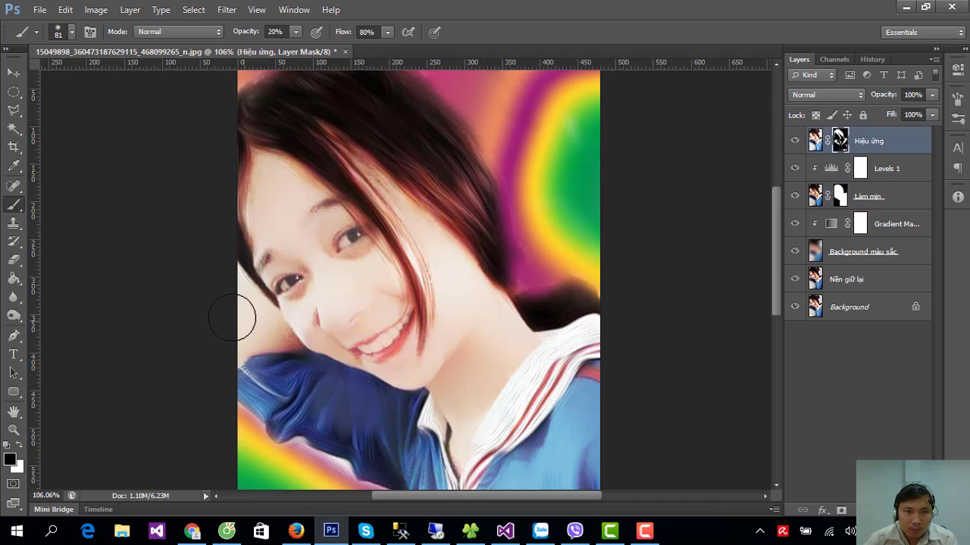
{"action": "scroll", "coordinate": [288, 379], "scroll_direction": "down", "scroll_amount": 5}
{"action": "mouse_move", "coordinate": [294, 289]}
{"action": "left_mouse_down"}
{"action": "mouse_move", "coordinate": [364, 318]}
{"action": "mouse_move", "coordinate": [346, 303]}
{"action": "mouse_move", "coordinate": [384, 333]}
{"action": "left_mouse_up"}
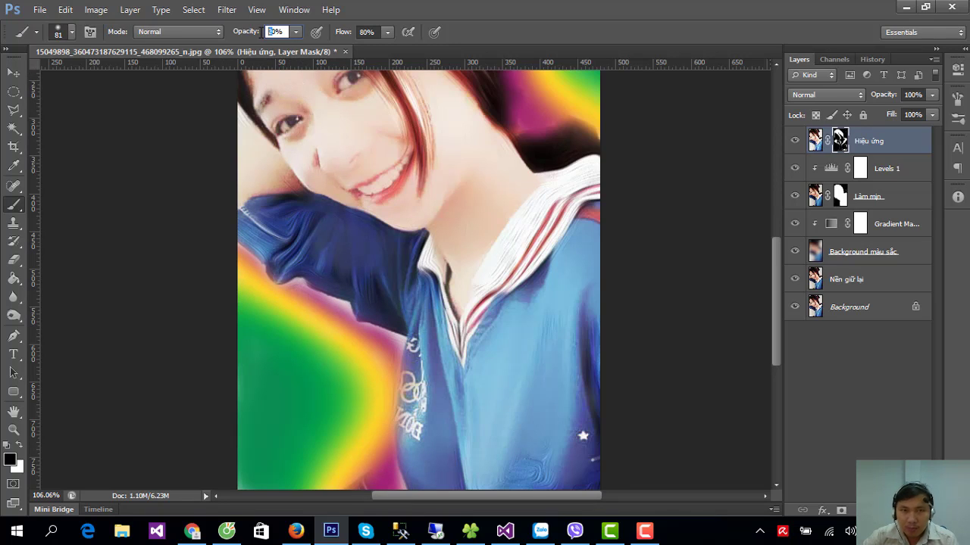
{"action": "left_click_drag", "start_coordinate": [264, 288], "coordinate": [250, 266]}
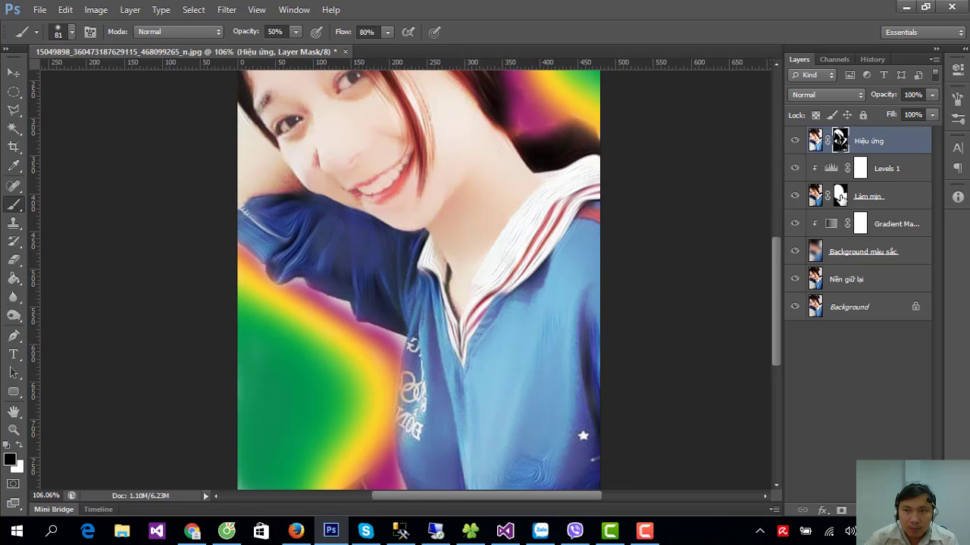
{"action": "left_click", "coordinate": [840, 197]}
{"action": "scroll", "coordinate": [206, 178], "scroll_direction": "down", "scroll_amount": 3}
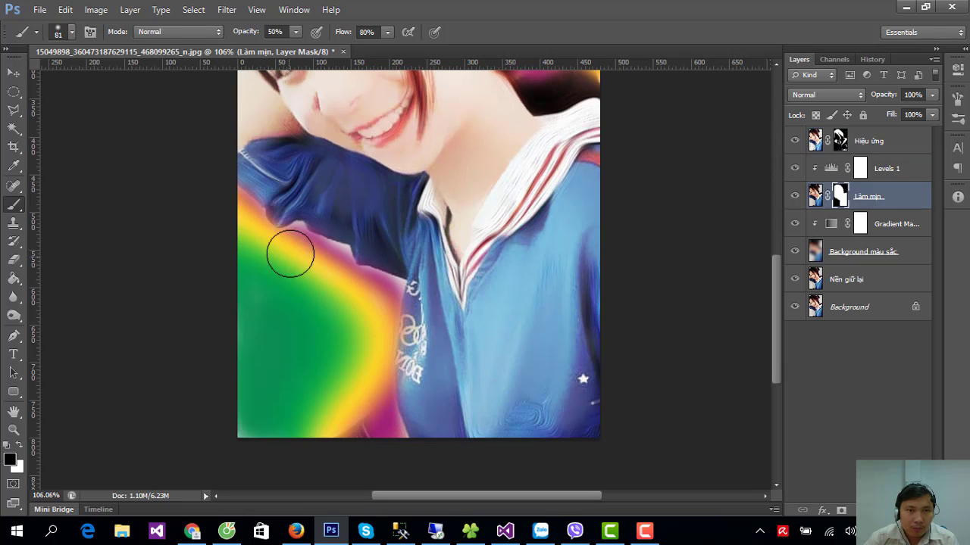
{"action": "mouse_move", "coordinate": [290, 253]}
{"action": "left_mouse_down"}
{"action": "mouse_move", "coordinate": [326, 242]}
{"action": "mouse_move", "coordinate": [303, 216]}
{"action": "mouse_move", "coordinate": [311, 243]}
{"action": "mouse_move", "coordinate": [343, 250]}
{"action": "mouse_move", "coordinate": [400, 292]}
{"action": "mouse_move", "coordinate": [390, 271]}
{"action": "mouse_move", "coordinate": [389, 434]}
{"action": "mouse_move", "coordinate": [396, 427]}
{"action": "mouse_move", "coordinate": [402, 459]}
{"action": "mouse_move", "coordinate": [411, 452]}
{"action": "mouse_move", "coordinate": [406, 430]}
{"action": "mouse_move", "coordinate": [409, 448]}
{"action": "mouse_move", "coordinate": [379, 426]}
{"action": "mouse_move", "coordinate": [406, 432]}
{"action": "mouse_move", "coordinate": [394, 420]}
{"action": "left_mouse_up"}
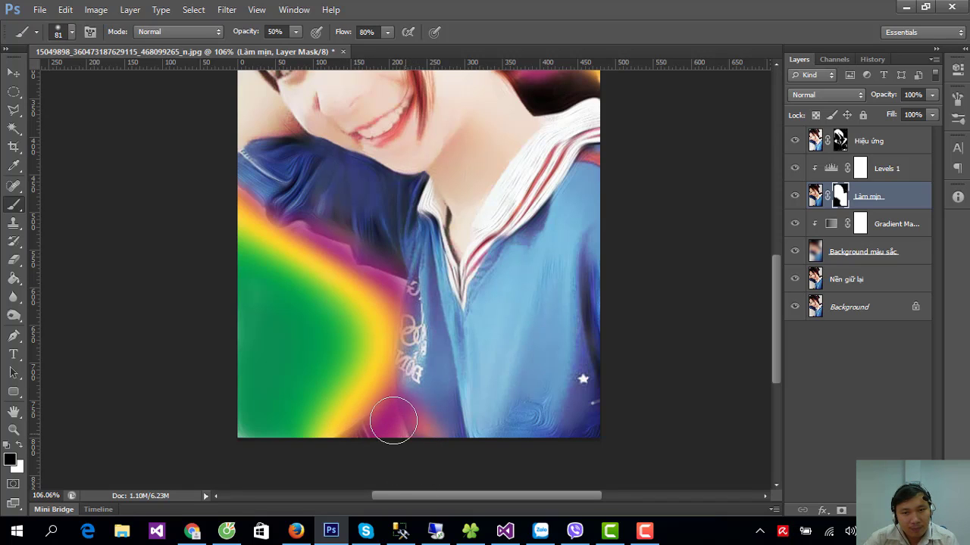
{"action": "scroll", "coordinate": [388, 280], "scroll_direction": "down", "scroll_amount": 3}
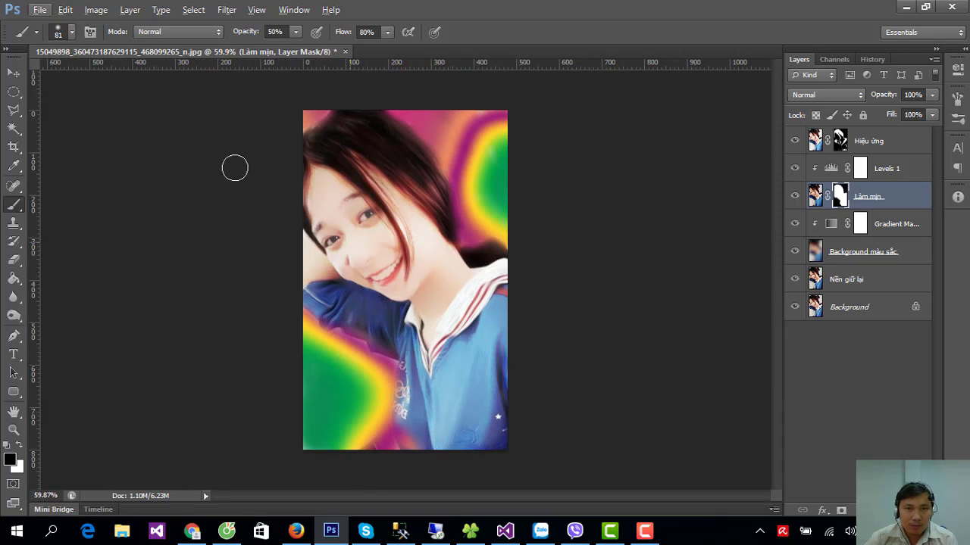
- Try a Screen blend on Background màu sắc, undo it back to Normal, then show the adjustment list
{"action": "left_click", "coordinate": [13, 72]}
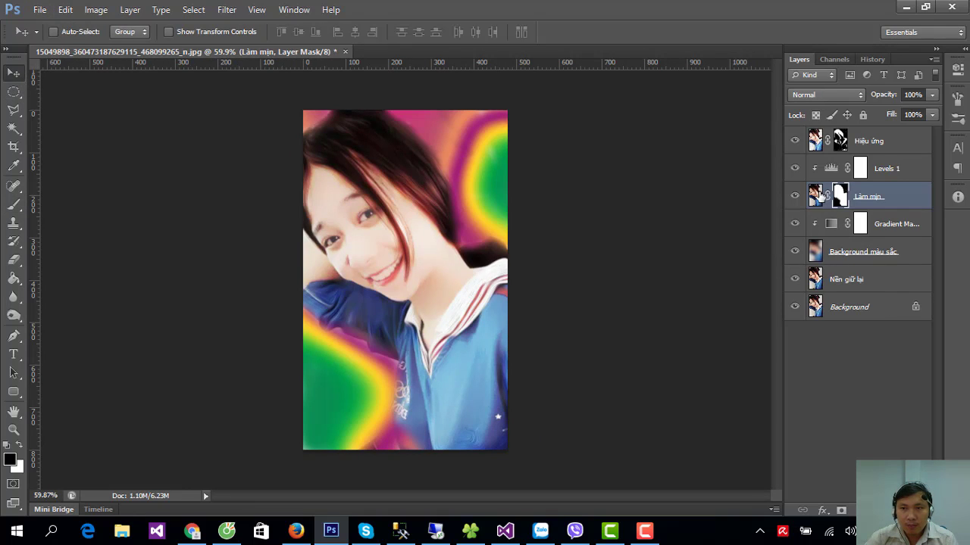
{"action": "left_click", "coordinate": [818, 196]}
{"action": "left_click", "coordinate": [816, 256]}
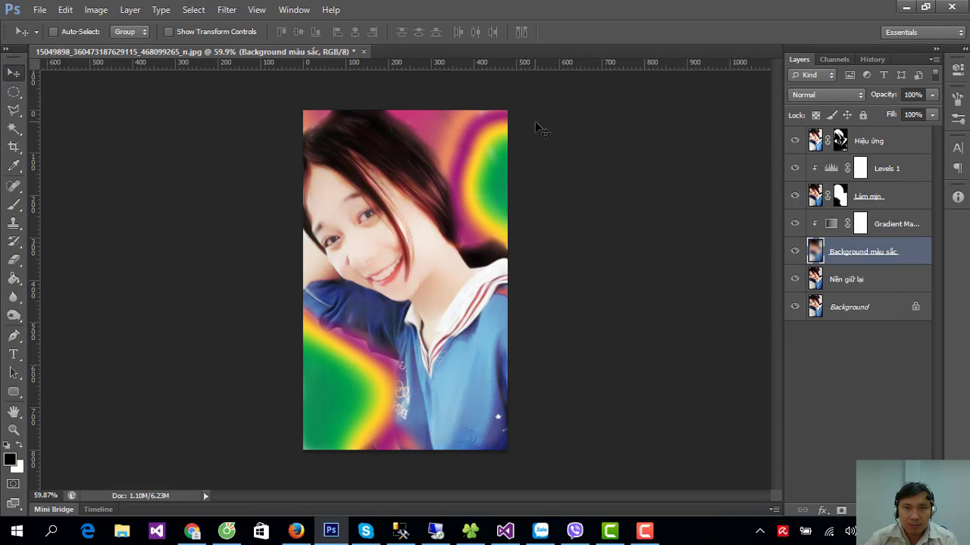
{"action": "left_click", "coordinate": [822, 95]}
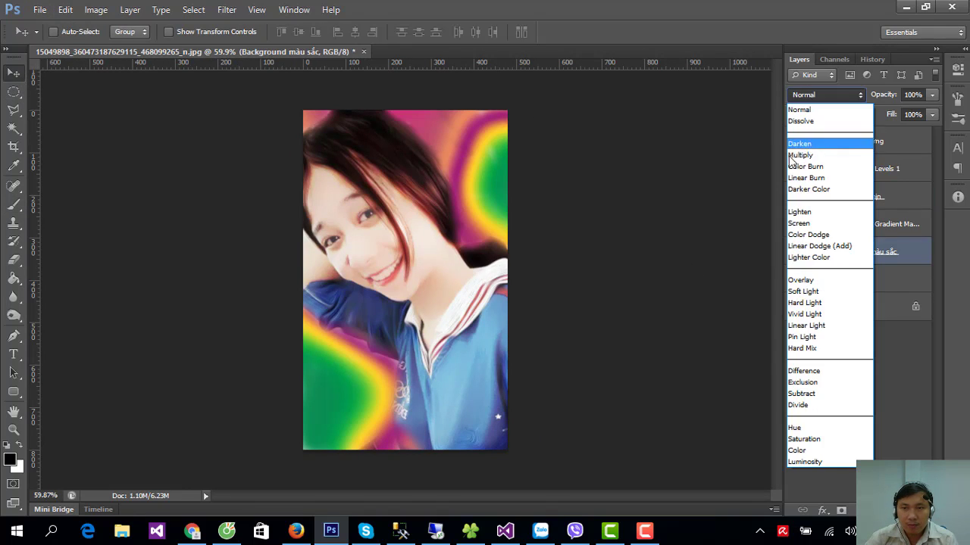
{"action": "left_click", "coordinate": [810, 222]}
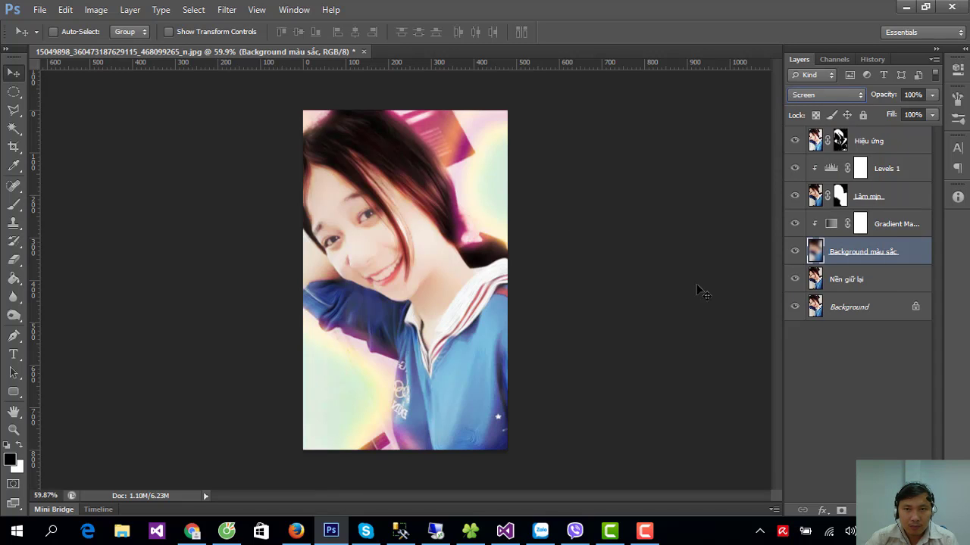
{"action": "key", "text": "ctrl+z"}
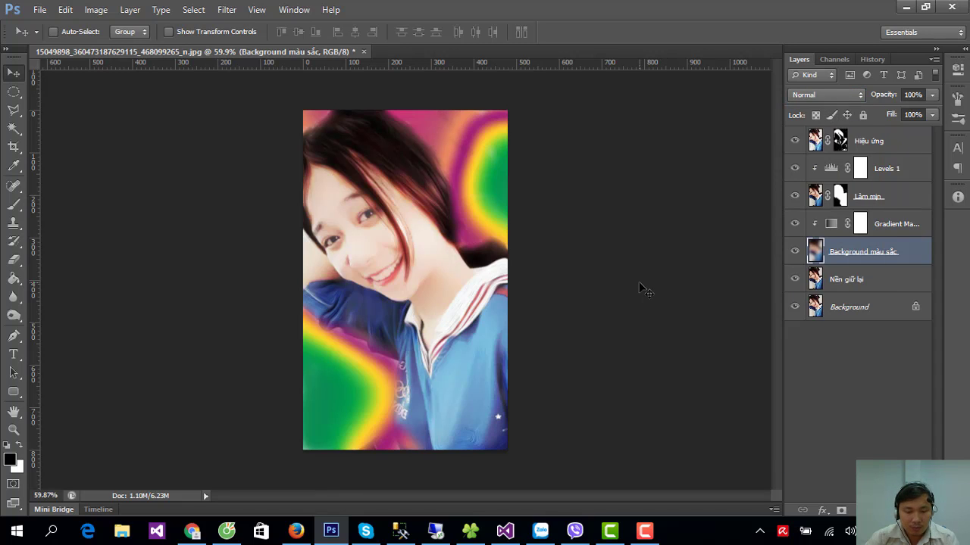
{"action": "left_click", "coordinate": [841, 510]}
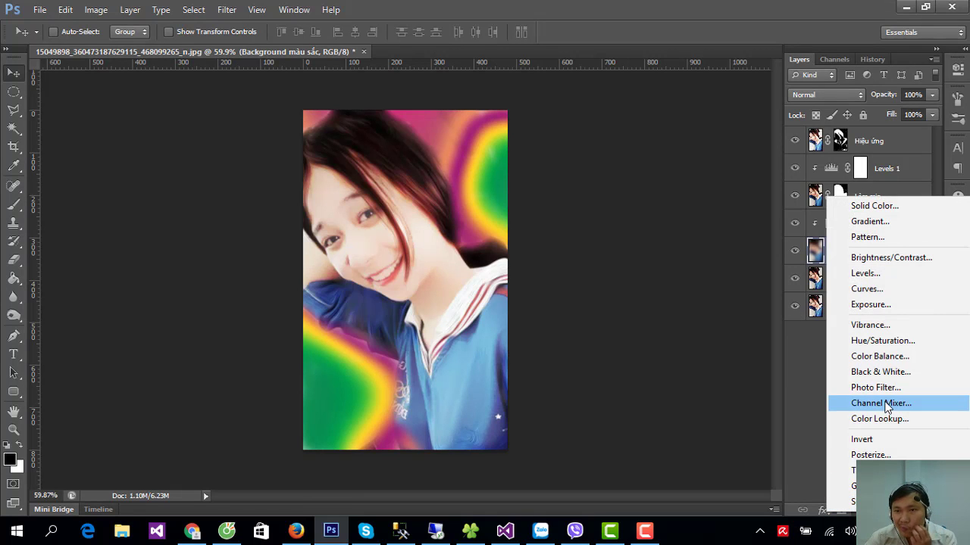
- Add a Curves layer clipped to Background màu sắc with a raised, brightening curve
{"action": "left_click", "coordinate": [875, 289]}
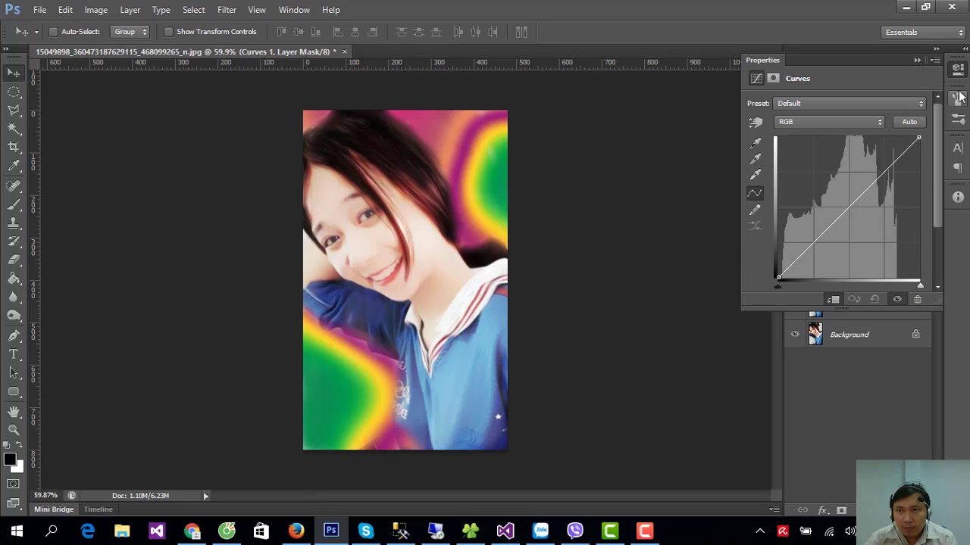
{"action": "left_click", "coordinate": [887, 140]}
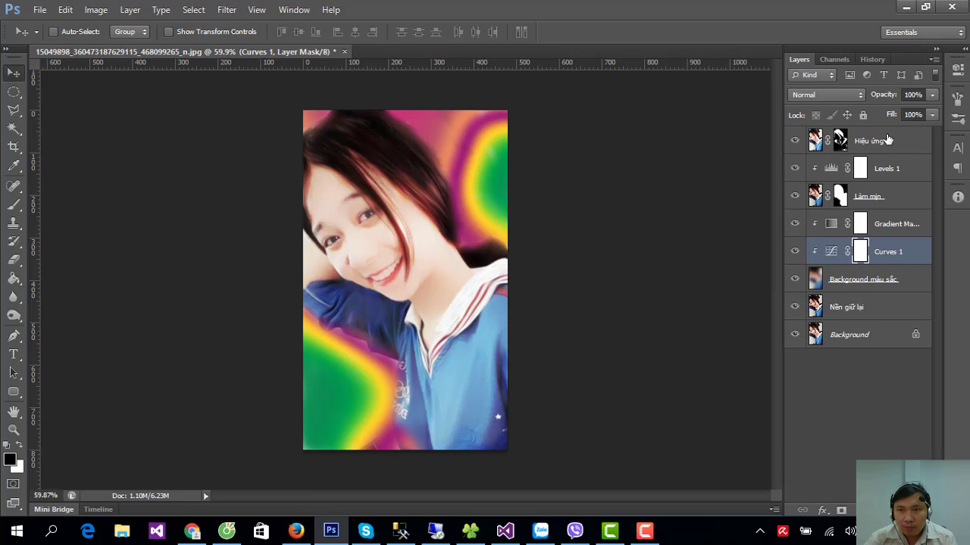
{"action": "left_click", "coordinate": [822, 263], "text": "alt"}
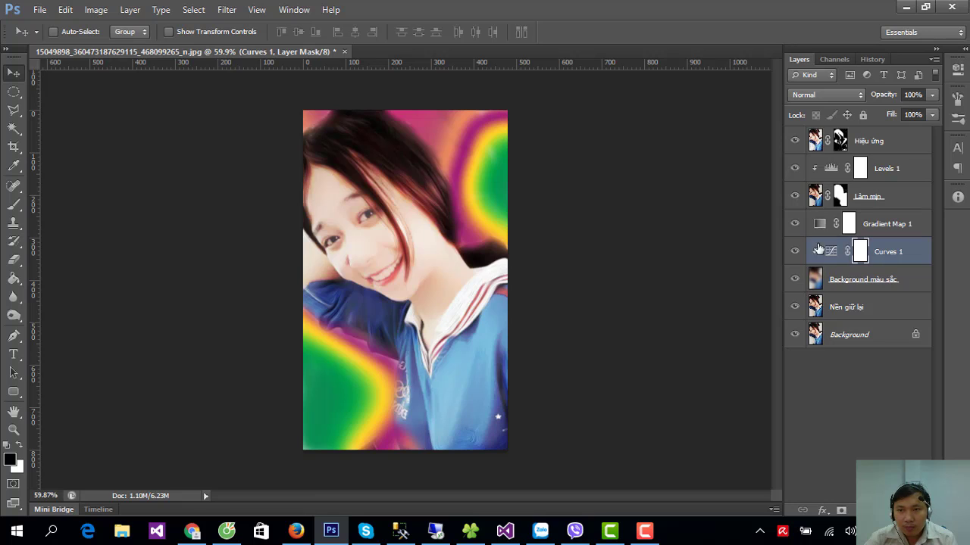
{"action": "left_click", "coordinate": [818, 242], "text": "alt"}
{"action": "left_click", "coordinate": [827, 263], "text": "alt"}
{"action": "double_click", "coordinate": [827, 257]}
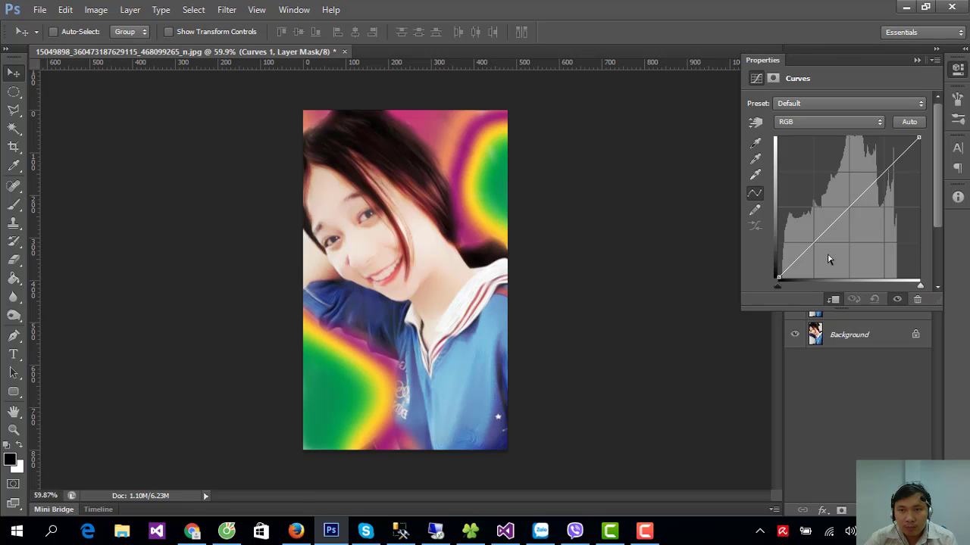
{"action": "mouse_move", "coordinate": [823, 222]}
{"action": "left_mouse_down"}
{"action": "mouse_move", "coordinate": [793, 143]}
{"action": "mouse_move", "coordinate": [882, 250]}
{"action": "mouse_move", "coordinate": [861, 260]}
{"action": "mouse_move", "coordinate": [815, 204]}
{"action": "mouse_move", "coordinate": [820, 214]}
{"action": "mouse_move", "coordinate": [810, 215]}
{"action": "left_mouse_up"}
{"action": "mouse_move", "coordinate": [869, 154]}
{"action": "left_mouse_down"}
{"action": "mouse_move", "coordinate": [874, 203]}
{"action": "mouse_move", "coordinate": [840, 170]}
{"action": "left_mouse_up"}
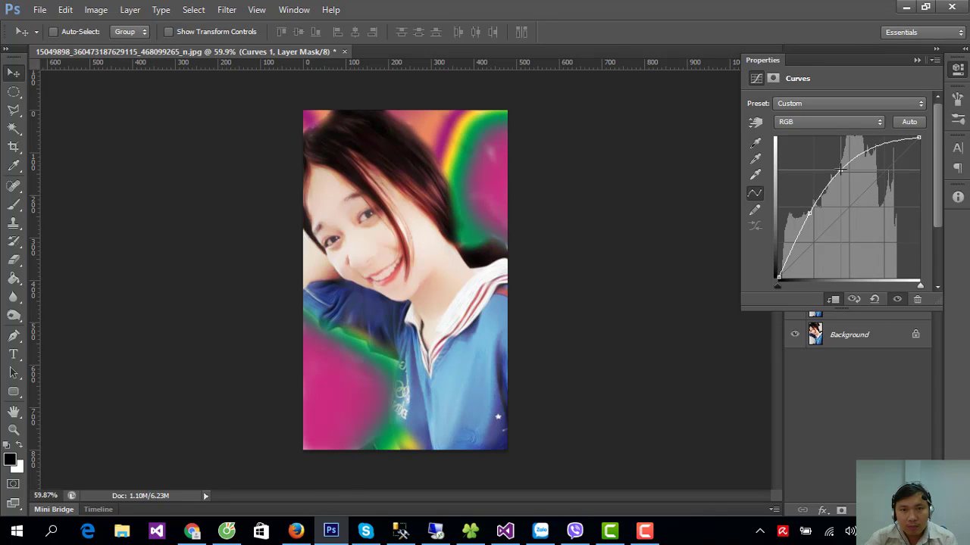
{"action": "left_click", "coordinate": [958, 96]}
- Trial lower Curves 1 opacities, then restore it to 100%
{"action": "left_click", "coordinate": [910, 95]}
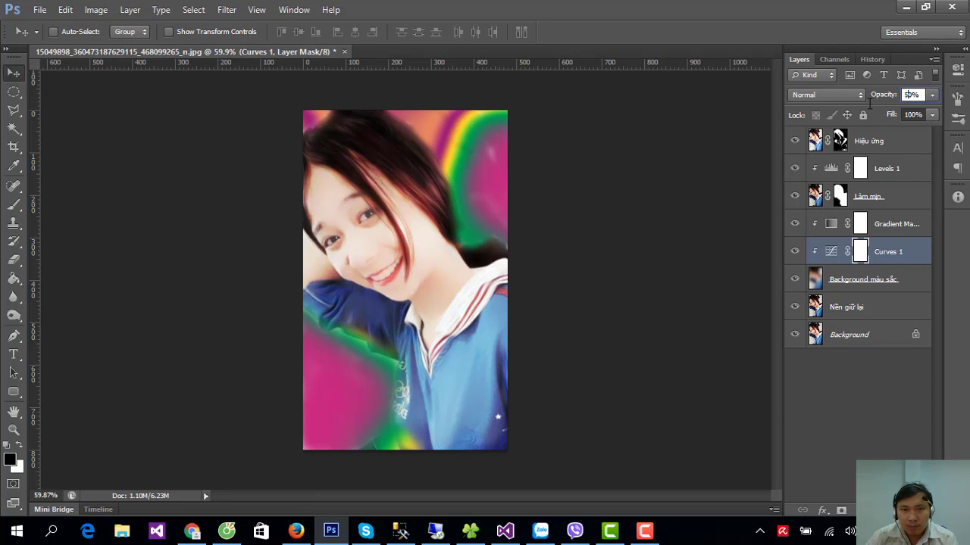
{"action": "key", "text": "shift+Down"}
{"action": "key", "text": "shift+Down"}
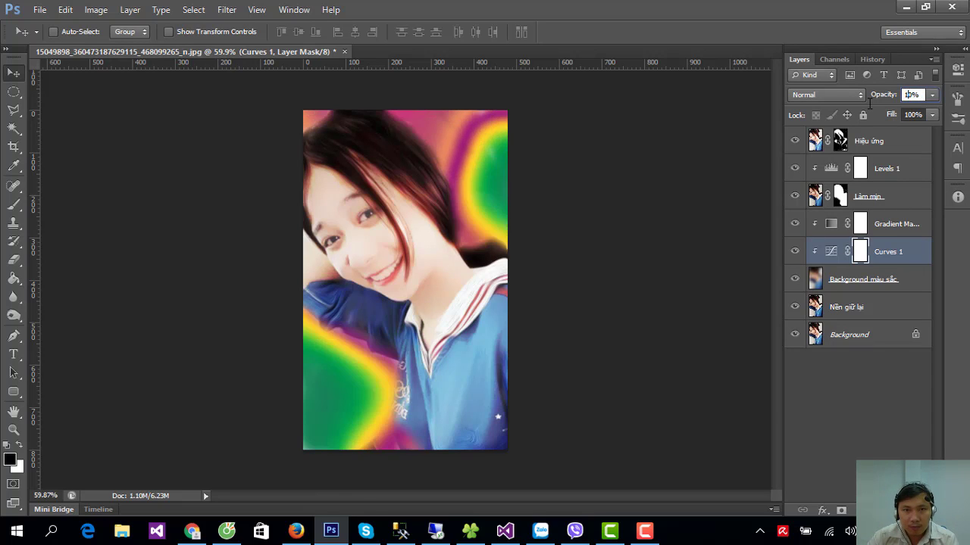
{"action": "key", "text": "shift+Down"}
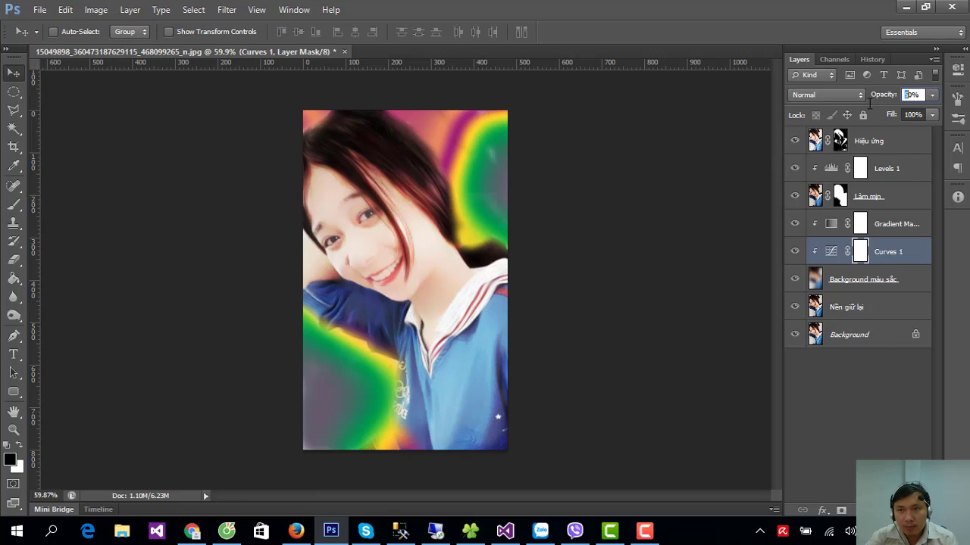
{"action": "type", "text": "100"}
{"action": "key", "text": "Return"}
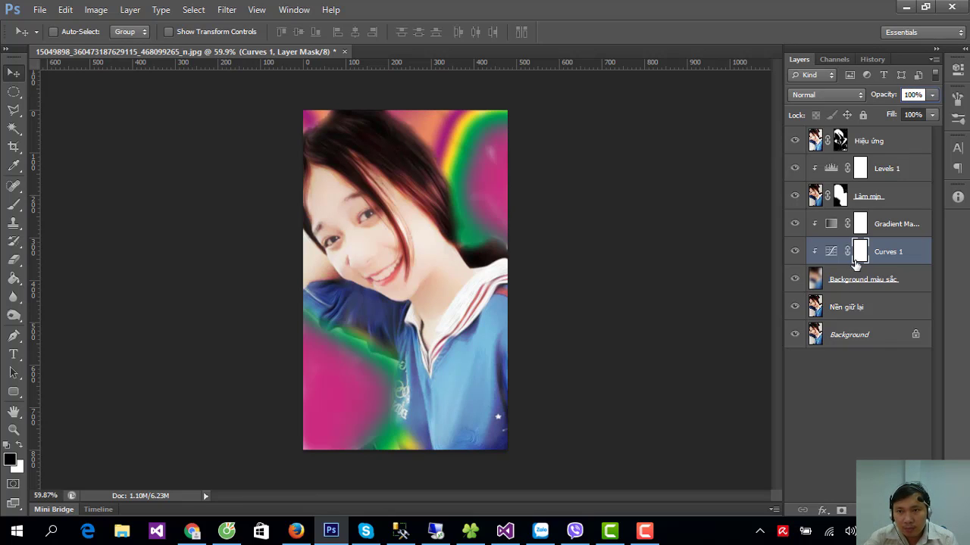
{"action": "left_click", "coordinate": [833, 284]}
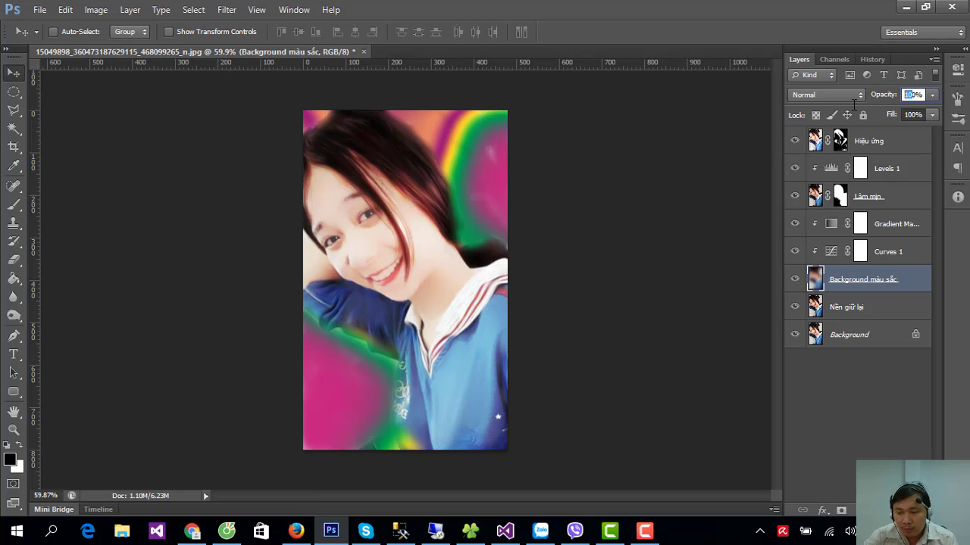
- Trial Background màu sắc opacity at 10%, 50% and 80%, ending at 100%
{"action": "type", "text": "10"}
{"action": "key", "text": "Return"}
{"action": "type", "text": "50"}
{"action": "key", "text": "Return"}
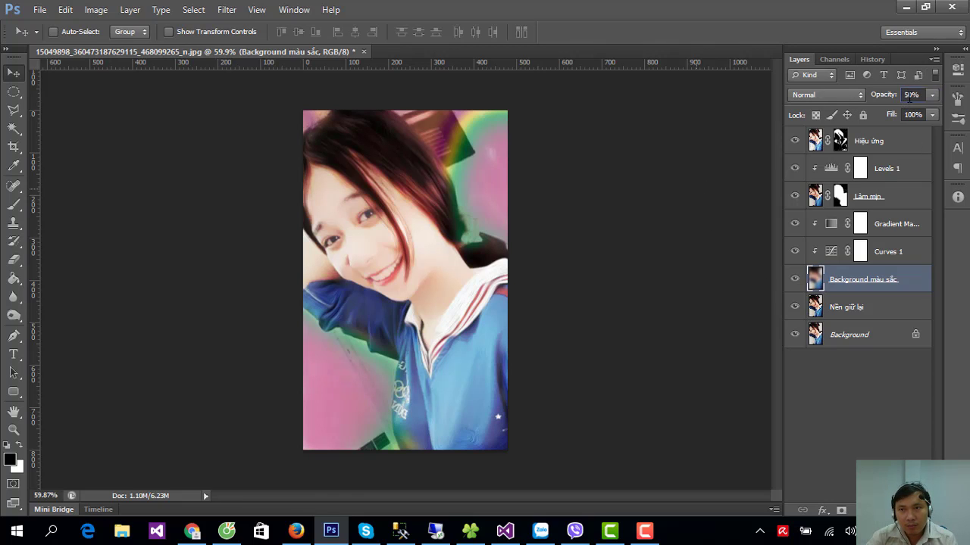
{"action": "type", "text": "80"}
{"action": "key", "text": "Return"}
{"action": "type", "text": "100"}
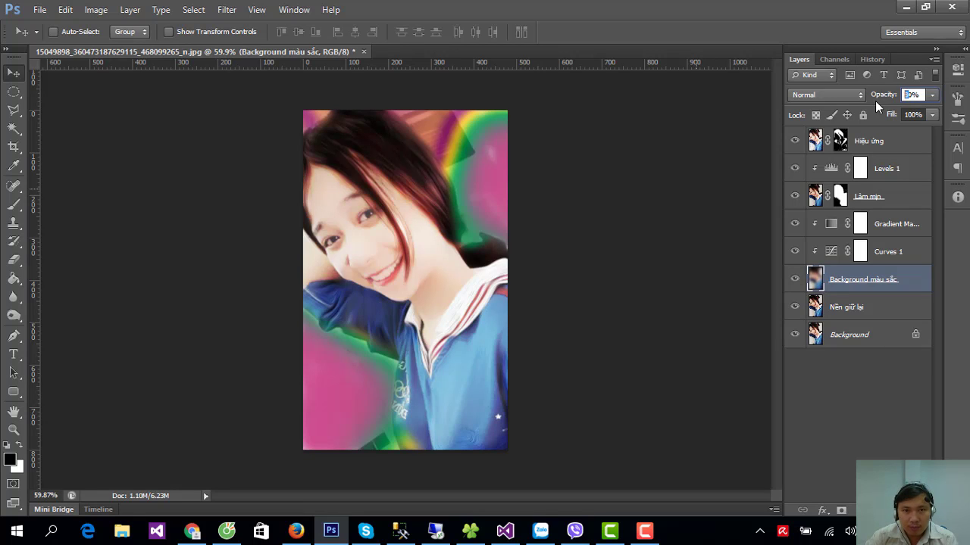
{"action": "key", "text": "Return"}
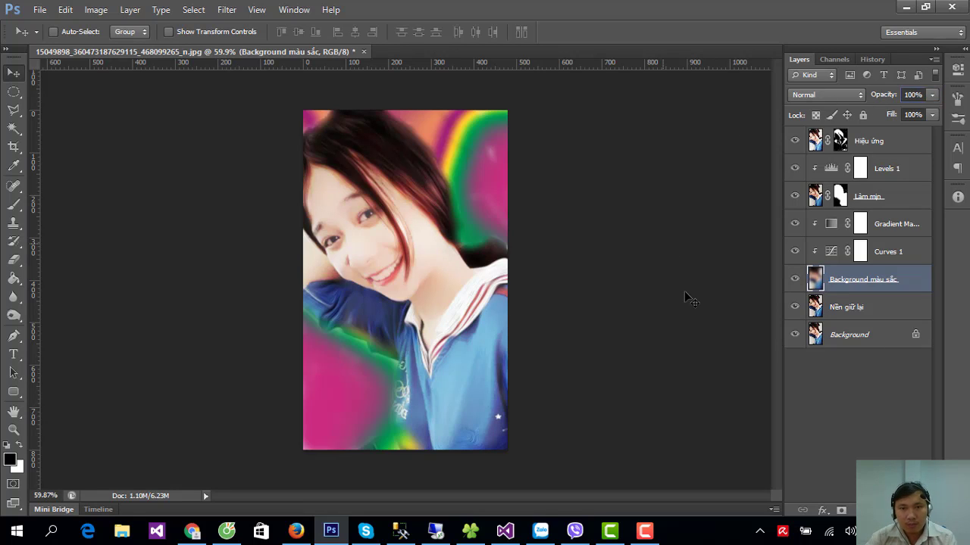
- Toggle Nền giữ lại and Làm mịn visibility to compare, then zoom the face to 200%
{"action": "left_click", "coordinate": [820, 306]}
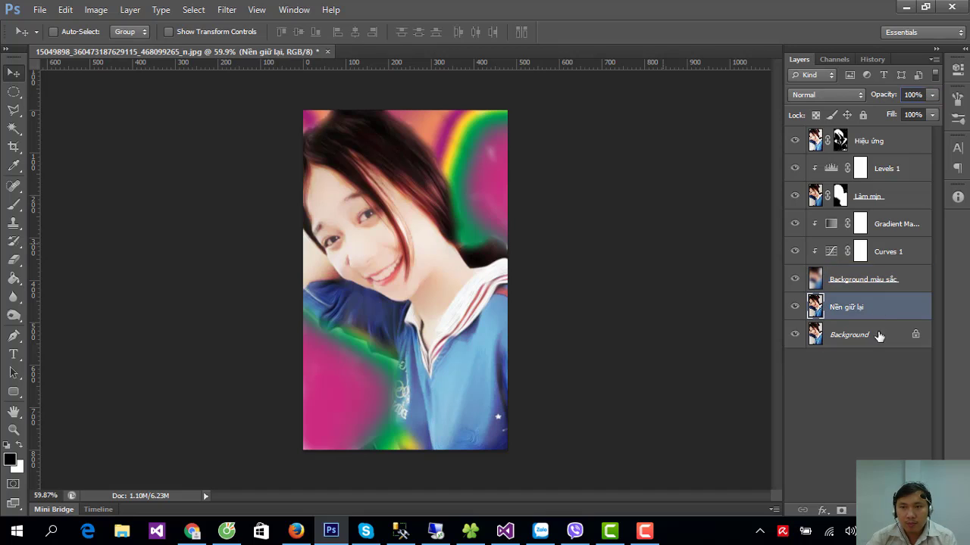
{"action": "left_click", "coordinate": [796, 307]}
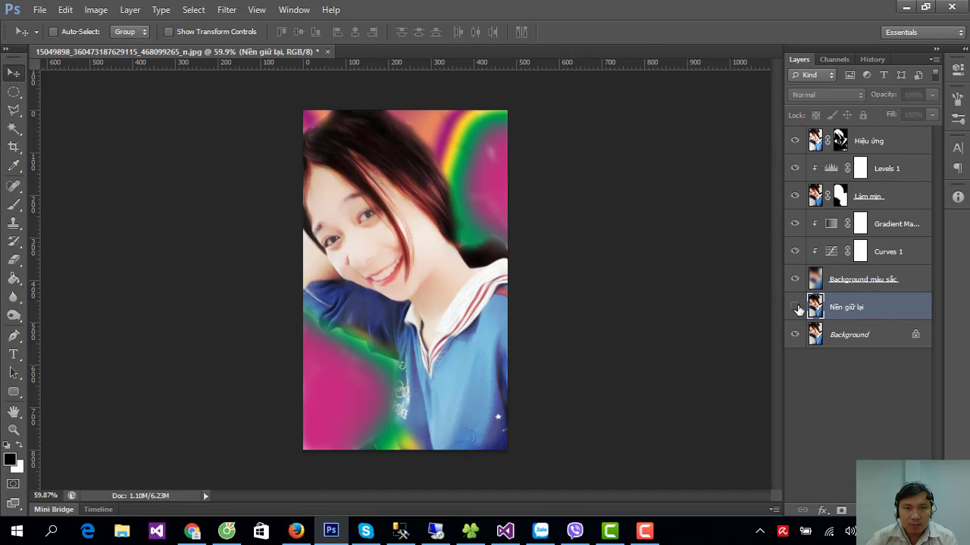
{"action": "left_click", "coordinate": [796, 196]}
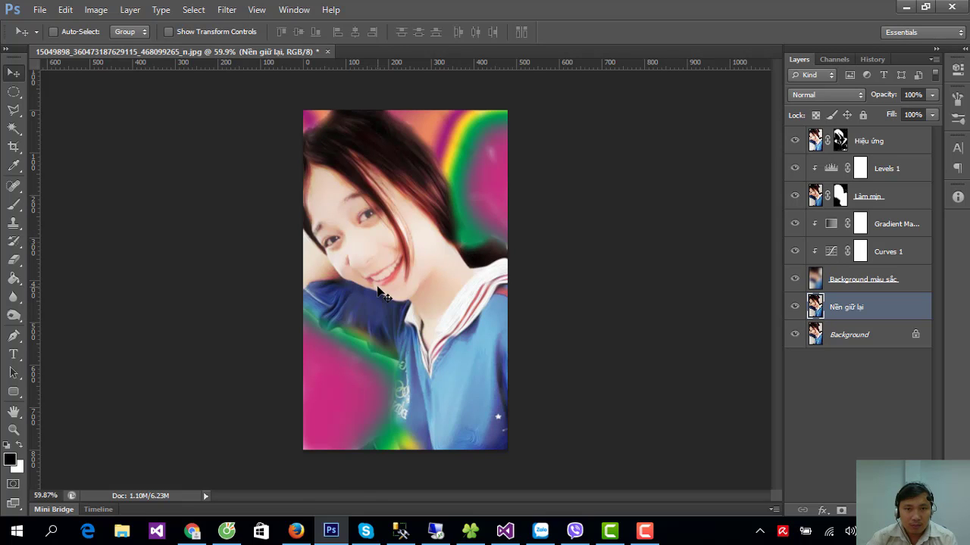
{"action": "left_click", "coordinate": [15, 432]}
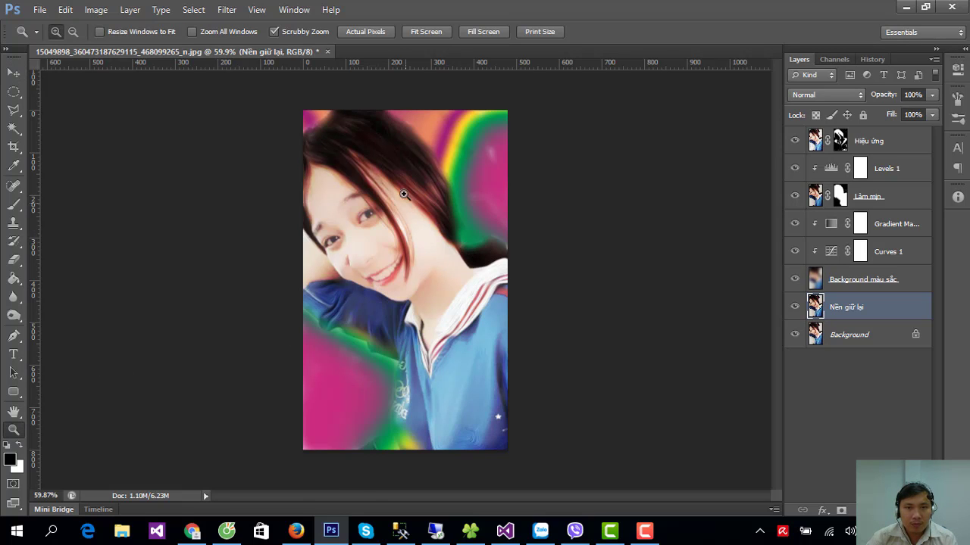
{"action": "left_click", "coordinate": [402, 195]}
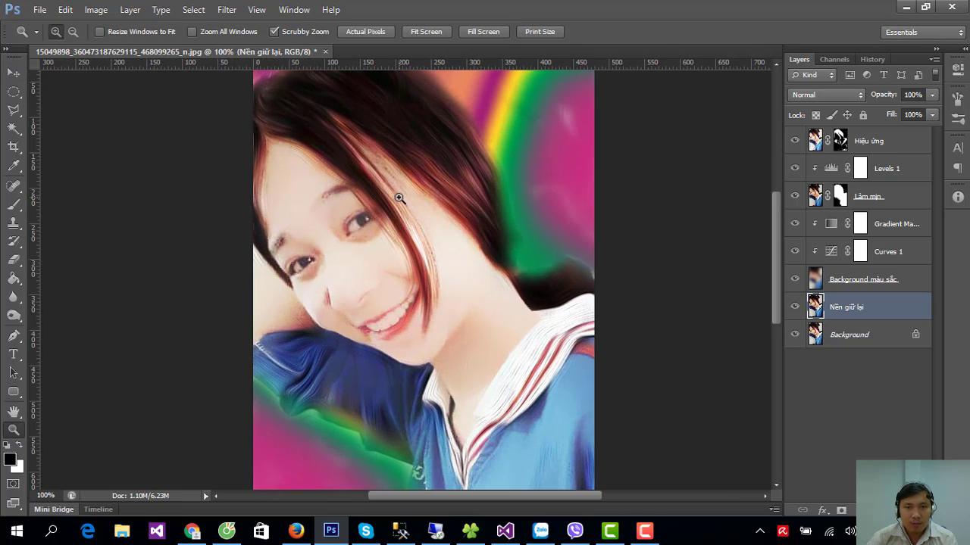
{"action": "left_click", "coordinate": [400, 197]}
{"action": "scroll", "coordinate": [776, 199], "scroll_direction": "up", "scroll_amount": 2}
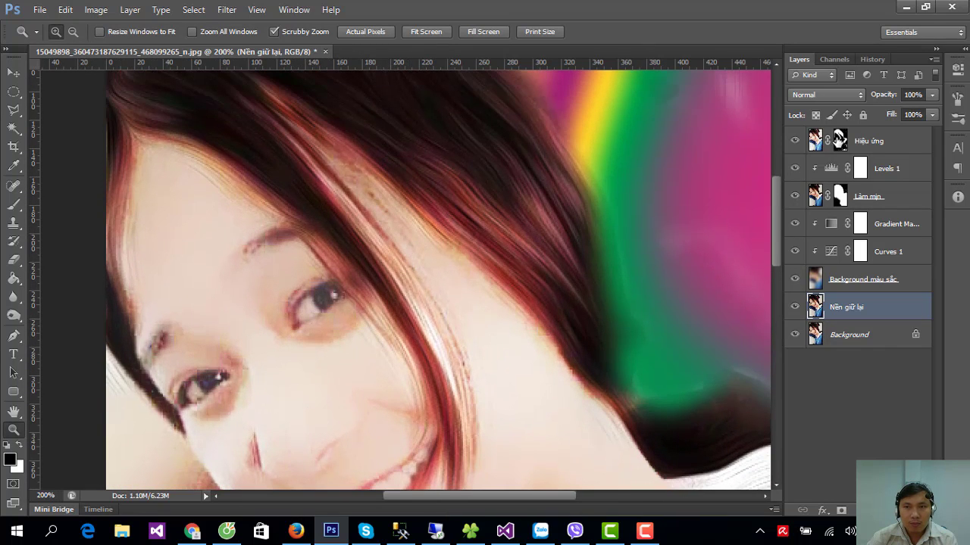
{"action": "key", "text": "alt+period"}
{"action": "key", "text": "b"}
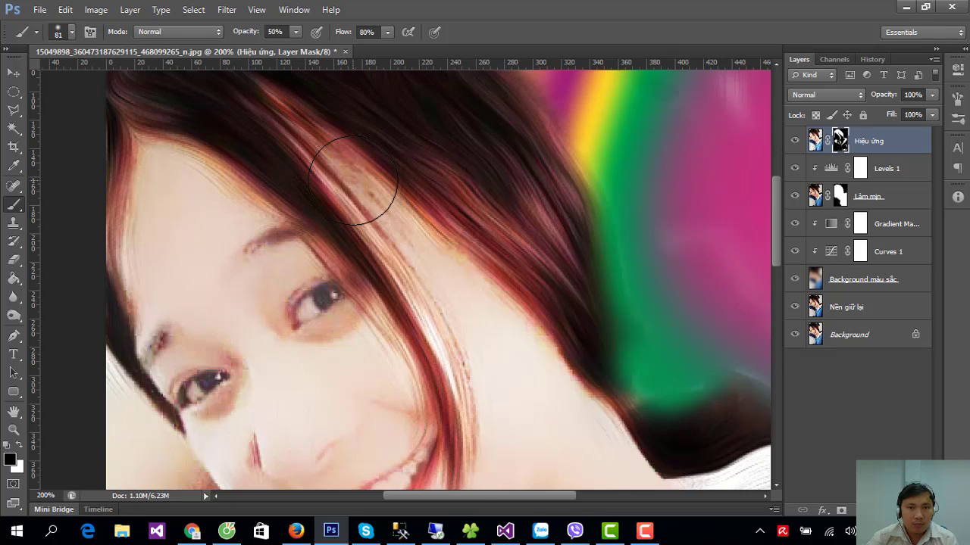
{"action": "right_click", "coordinate": [507, 199]}
{"action": "left_click_drag", "start_coordinate": [564, 232], "coordinate": [557, 232]}
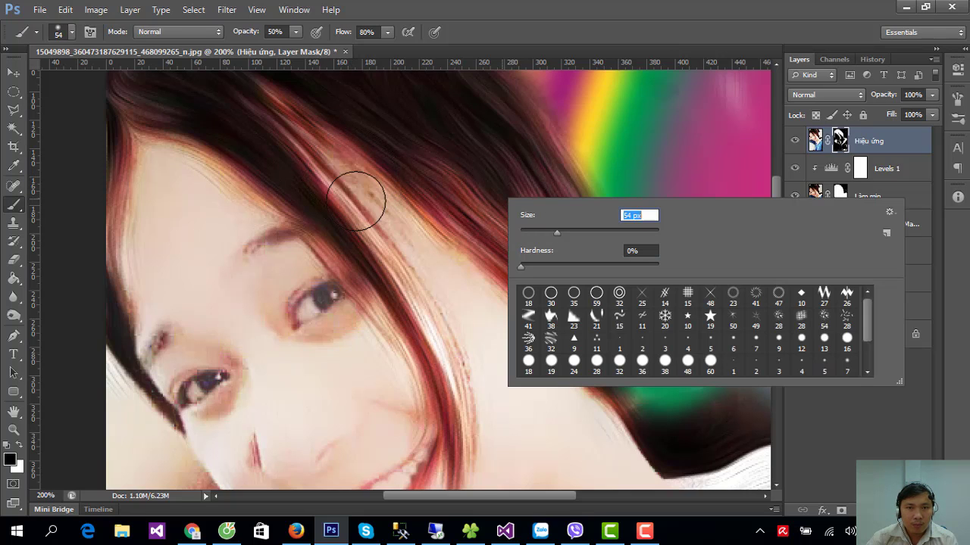
{"action": "key", "text": "Return"}
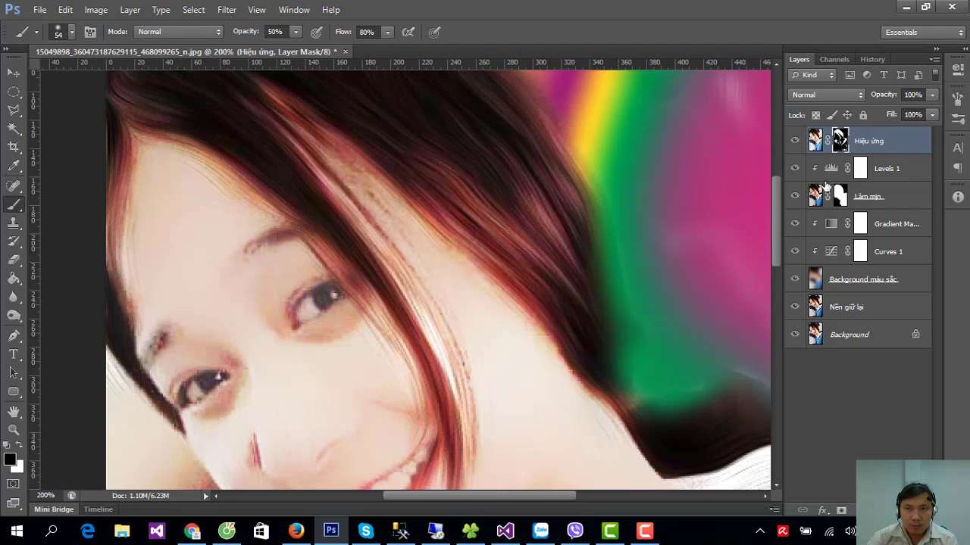
{"action": "left_click", "coordinate": [795, 141]}
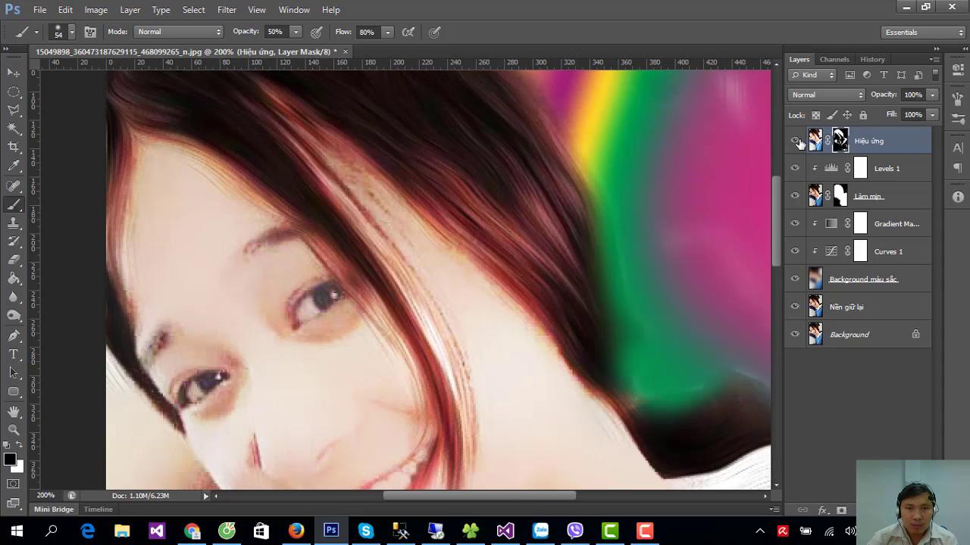
{"action": "left_click", "coordinate": [794, 198]}
{"action": "left_click", "coordinate": [841, 197]}
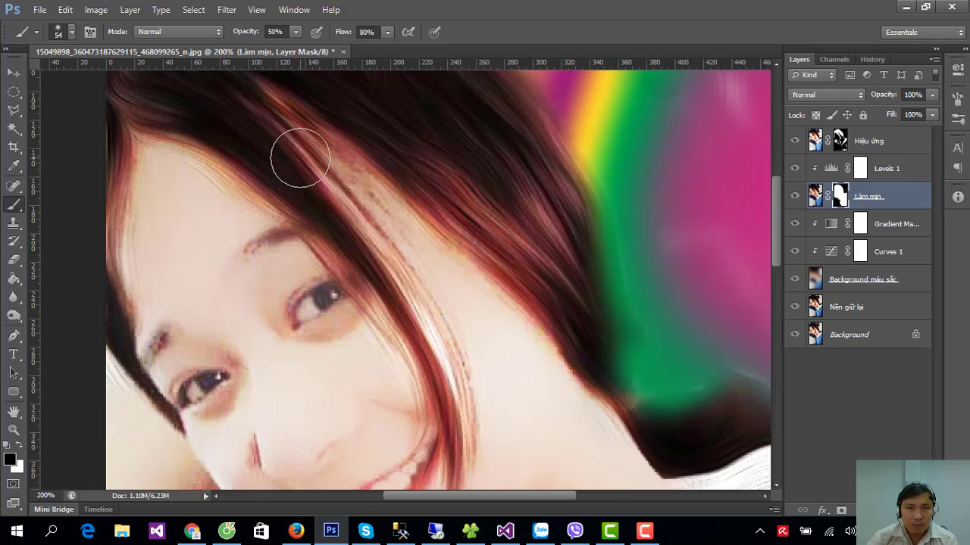
- Soften the stray forehead hair strand on Làm mịn with a 35 px Blur brush
{"action": "left_click", "coordinate": [13, 297]}
{"action": "right_click", "coordinate": [399, 219]}
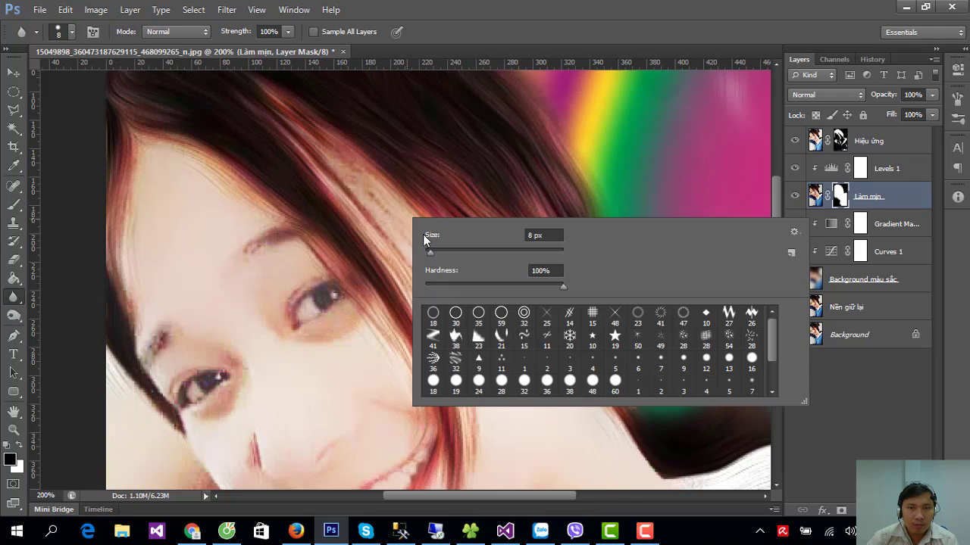
{"action": "left_click_drag", "start_coordinate": [429, 252], "coordinate": [448, 254]}
{"action": "left_click", "coordinate": [815, 196]}
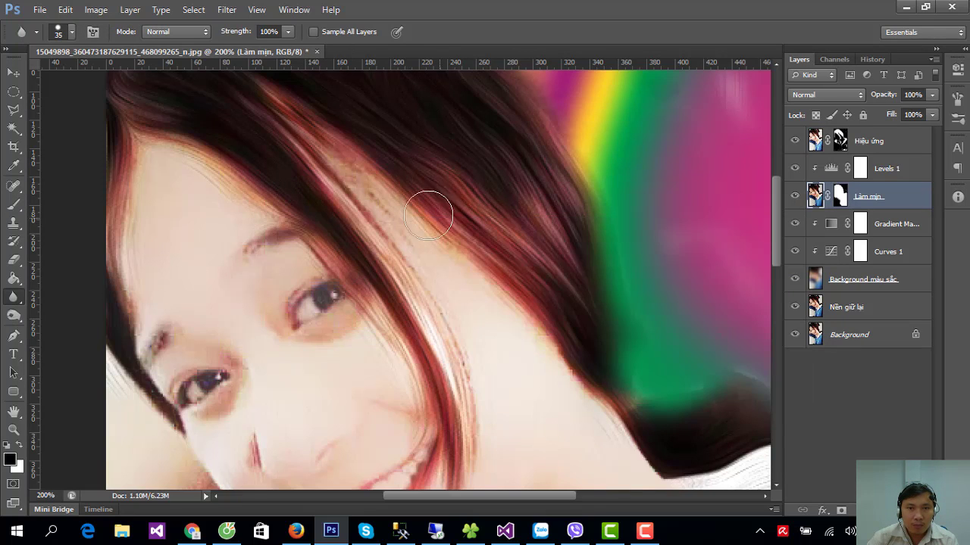
{"action": "mouse_move", "coordinate": [376, 203]}
{"action": "left_mouse_down"}
{"action": "mouse_move", "coordinate": [411, 238]}
{"action": "mouse_move", "coordinate": [320, 156]}
{"action": "mouse_move", "coordinate": [511, 342]}
{"action": "mouse_move", "coordinate": [325, 156]}
{"action": "mouse_move", "coordinate": [359, 156]}
{"action": "mouse_move", "coordinate": [455, 302]}
{"action": "mouse_move", "coordinate": [569, 416]}
{"action": "mouse_move", "coordinate": [448, 288]}
{"action": "mouse_move", "coordinate": [477, 351]}
{"action": "mouse_move", "coordinate": [505, 467]}
{"action": "left_mouse_up"}
{"action": "mouse_move", "coordinate": [465, 394]}
{"action": "left_mouse_down"}
{"action": "mouse_move", "coordinate": [480, 152]}
{"action": "mouse_move", "coordinate": [609, 241]}
{"action": "mouse_move", "coordinate": [651, 220]}
{"action": "mouse_move", "coordinate": [565, 205]}
{"action": "mouse_move", "coordinate": [554, 255]}
{"action": "mouse_move", "coordinate": [579, 332]}
{"action": "left_mouse_up"}
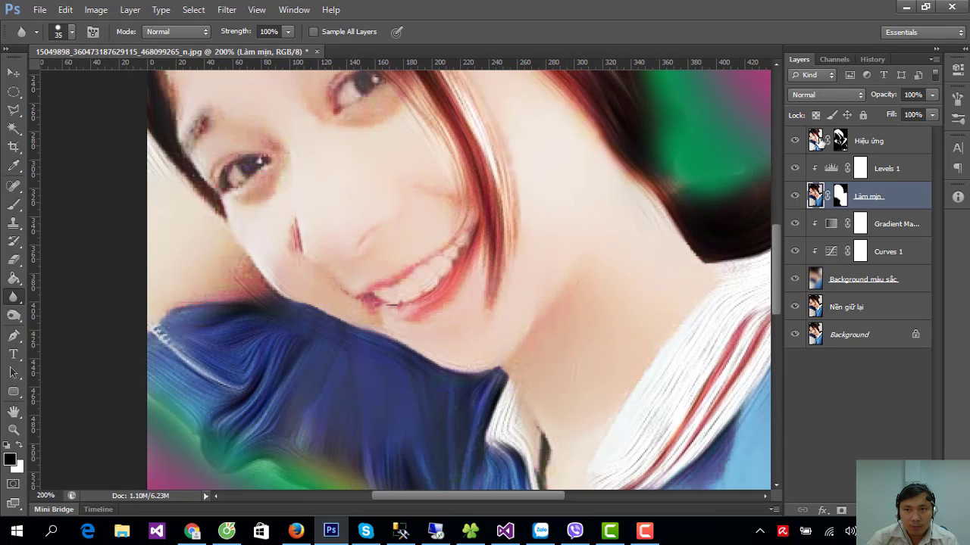
- Blur the jaw edge along the neck on Hiệu ứng, then reduce the brush to 24 px
{"action": "left_click", "coordinate": [820, 141]}
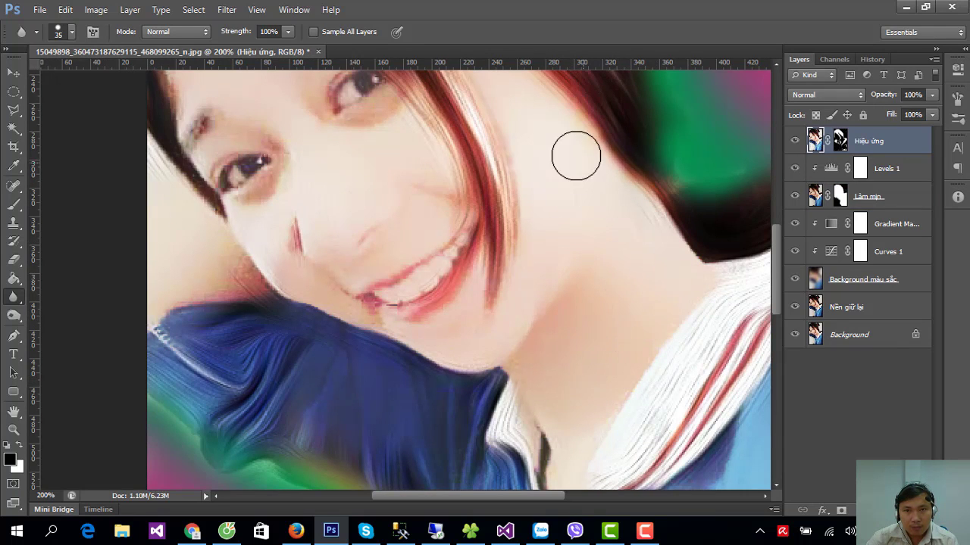
{"action": "mouse_move", "coordinate": [496, 333]}
{"action": "left_mouse_down"}
{"action": "mouse_move", "coordinate": [422, 335]}
{"action": "mouse_move", "coordinate": [471, 347]}
{"action": "left_mouse_up"}
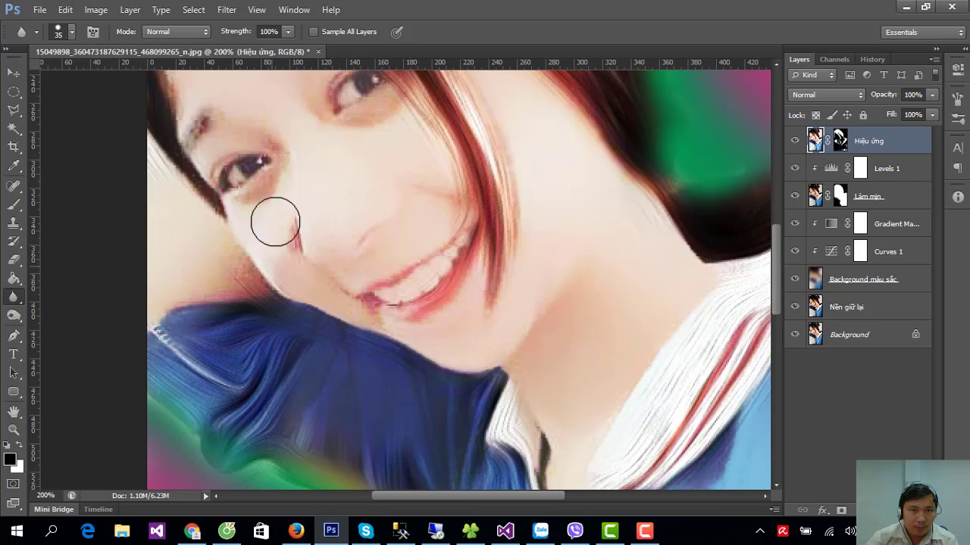
{"action": "right_click", "coordinate": [436, 195]}
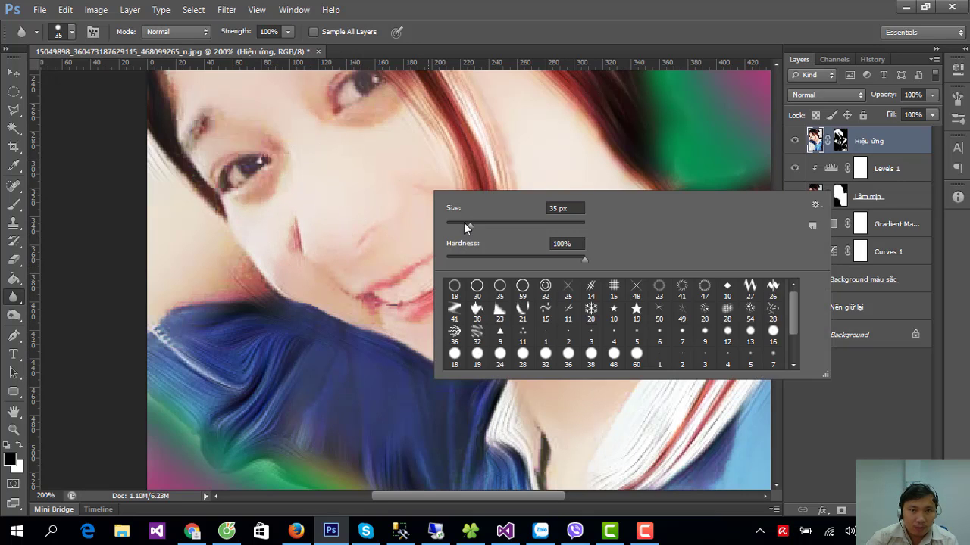
{"action": "left_click_drag", "start_coordinate": [463, 223], "coordinate": [458, 223]}
{"action": "left_click", "coordinate": [340, 283]}
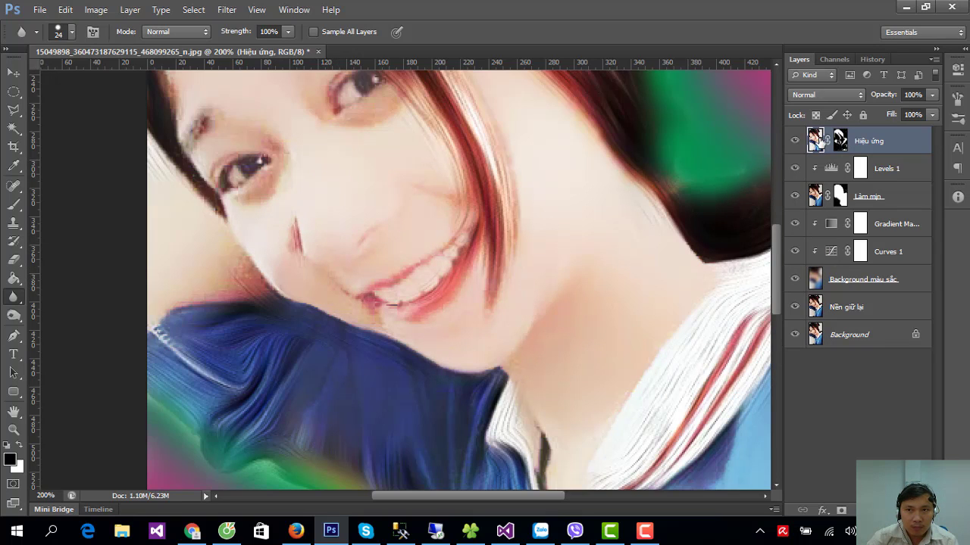
- Set a 14 px Blur brush on Làm mịn for the eyes and mouth
{"action": "left_click", "coordinate": [809, 203]}
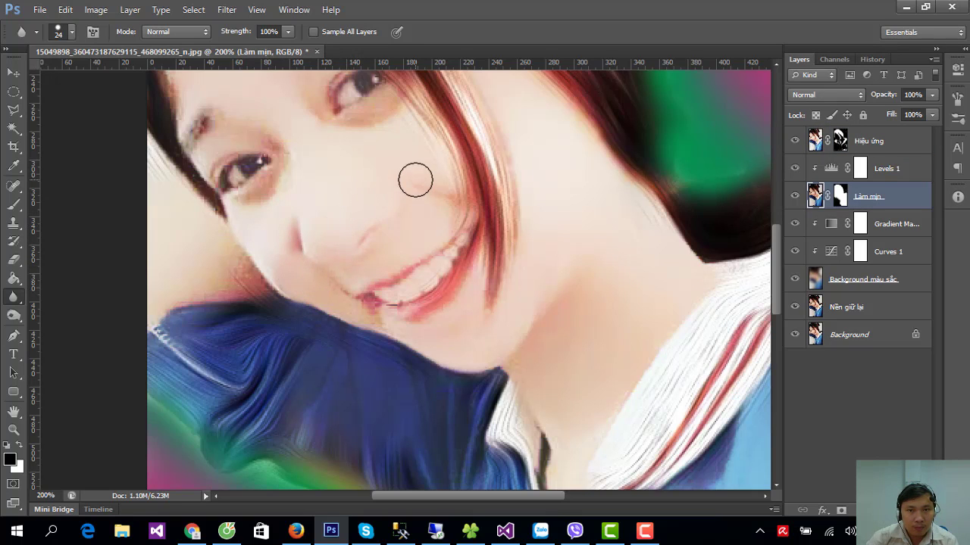
{"action": "right_click", "coordinate": [417, 298]}
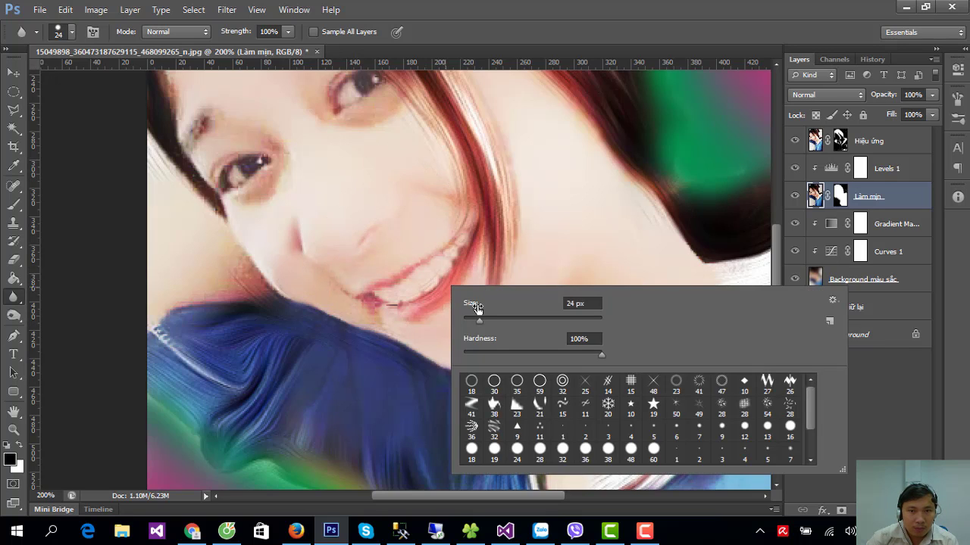
{"action": "type", "text": "14"}
{"action": "key", "text": "Return"}
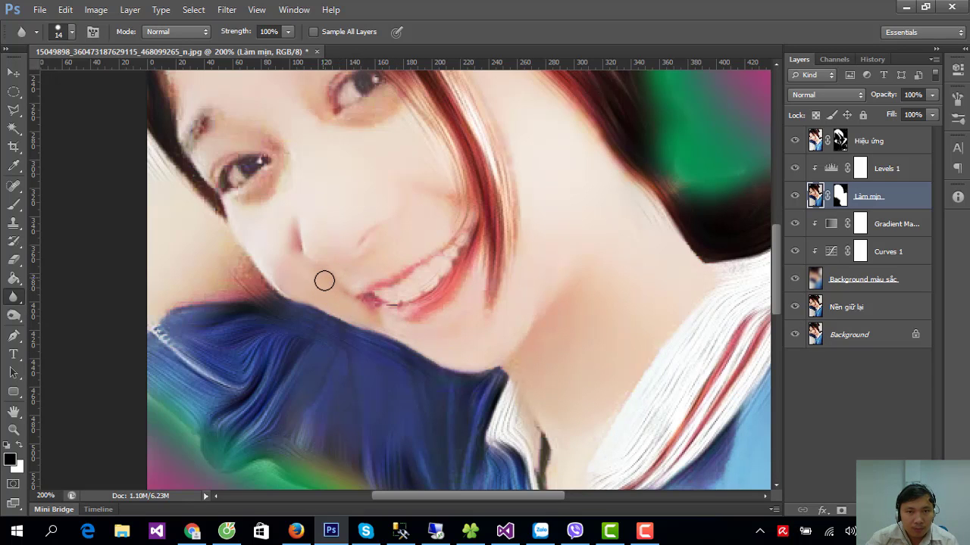
{"action": "left_click_drag", "start_coordinate": [334, 208], "coordinate": [528, 279]}
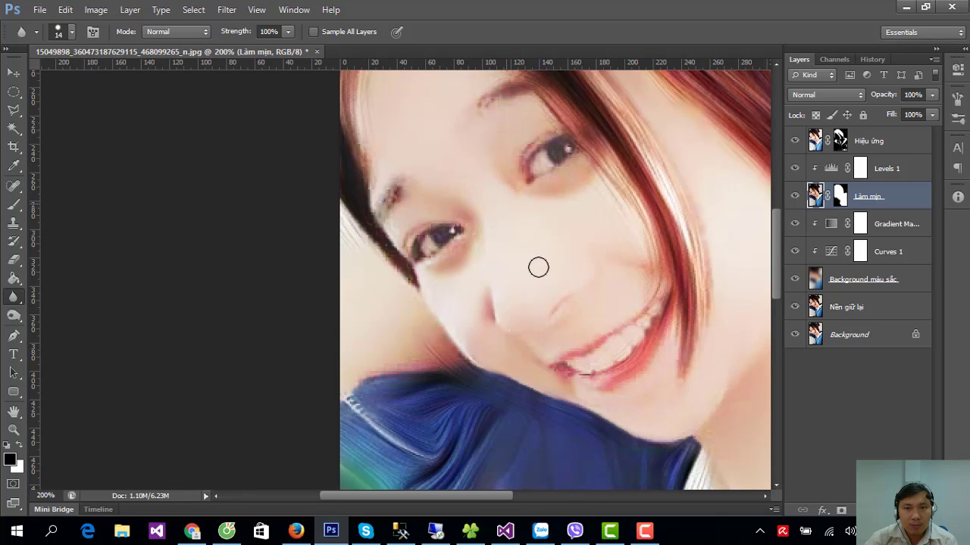
- Select the Hiệu ứng layer and target its layer mask thumbnail
{"action": "left_click", "coordinate": [823, 145]}
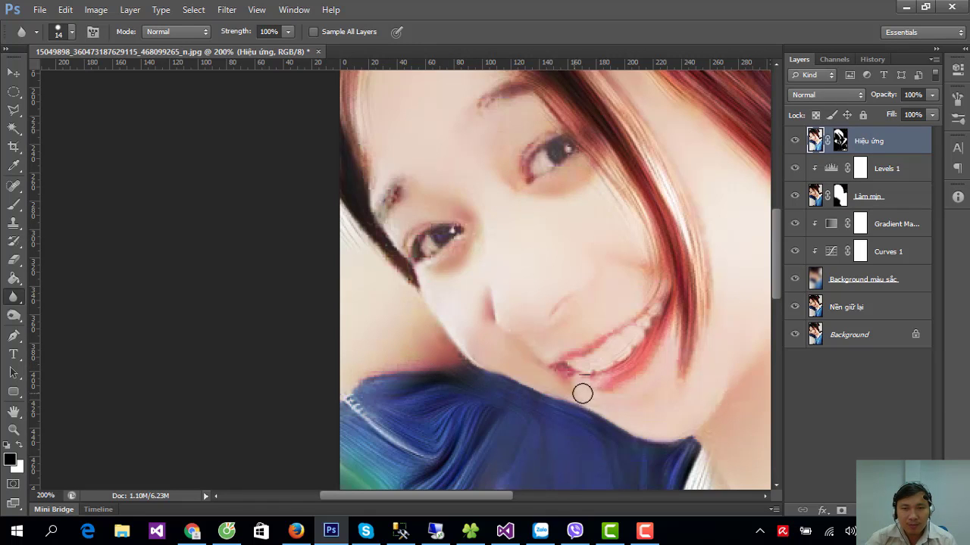
{"action": "scroll", "coordinate": [582, 393], "scroll_direction": "down", "scroll_amount": 3}
{"action": "scroll", "coordinate": [594, 383], "scroll_direction": "down", "scroll_amount": 2}
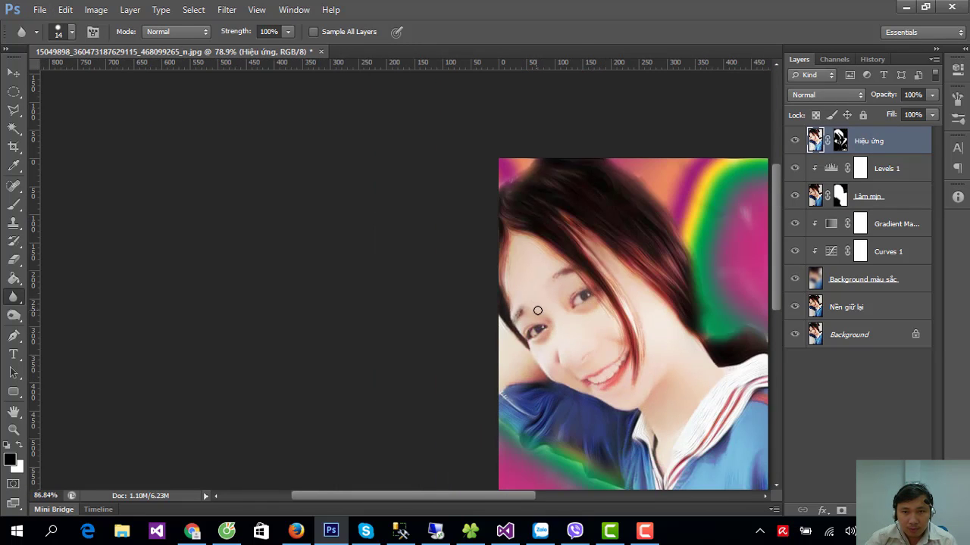
{"action": "scroll", "coordinate": [537, 306], "scroll_direction": "up", "scroll_amount": 3}
{"action": "scroll", "coordinate": [536, 306], "scroll_direction": "up", "scroll_amount": 2}
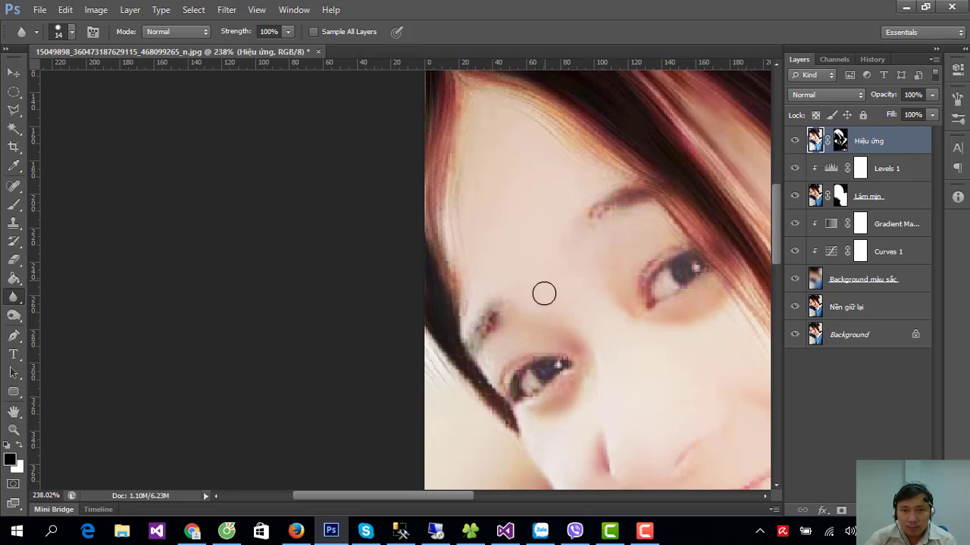
{"action": "scroll", "coordinate": [537, 297], "scroll_direction": "up", "scroll_amount": 1}
{"action": "left_click", "coordinate": [840, 141]}
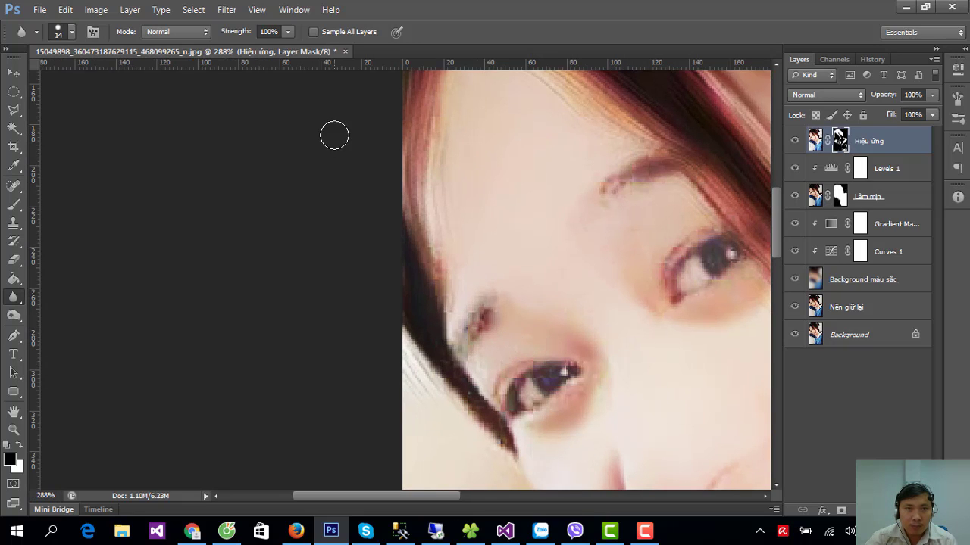
- Set the Brush tool to 30% opacity and pan the view down to the mouth
{"action": "left_click", "coordinate": [270, 31]}
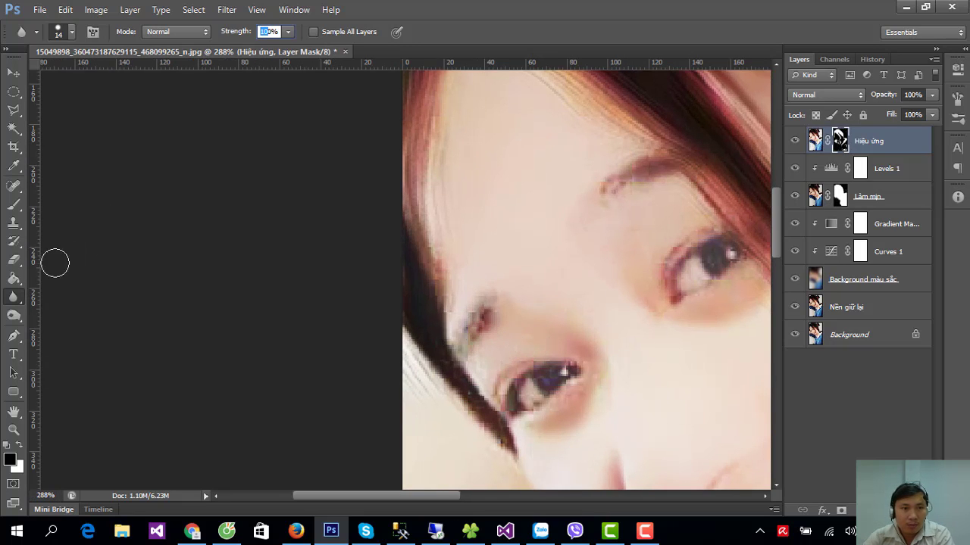
{"action": "left_click", "coordinate": [17, 206]}
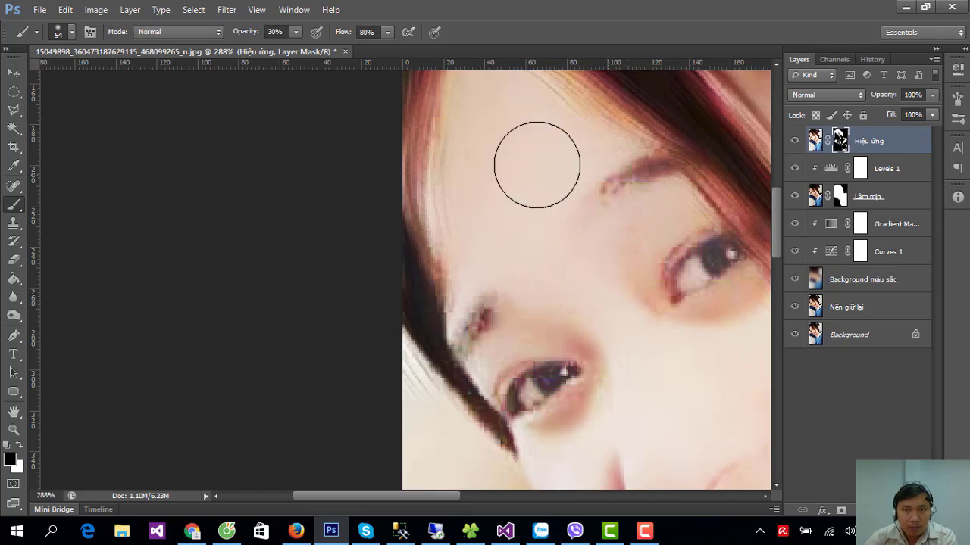
{"action": "key", "text": "v"}
{"action": "mouse_move", "coordinate": [598, 318]}
{"action": "left_mouse_down"}
{"action": "mouse_move", "coordinate": [382, 101]}
{"action": "mouse_move", "coordinate": [518, 271]}
{"action": "left_mouse_up"}
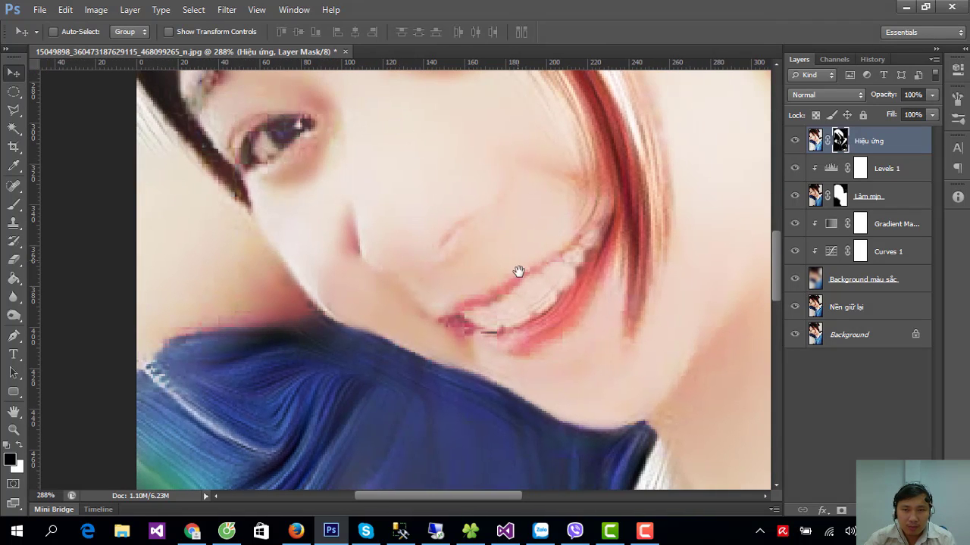
- Set the Blur tool to a 7 px brush and blur the lip corner on the Làm mịn layer
{"action": "left_click", "coordinate": [815, 141]}
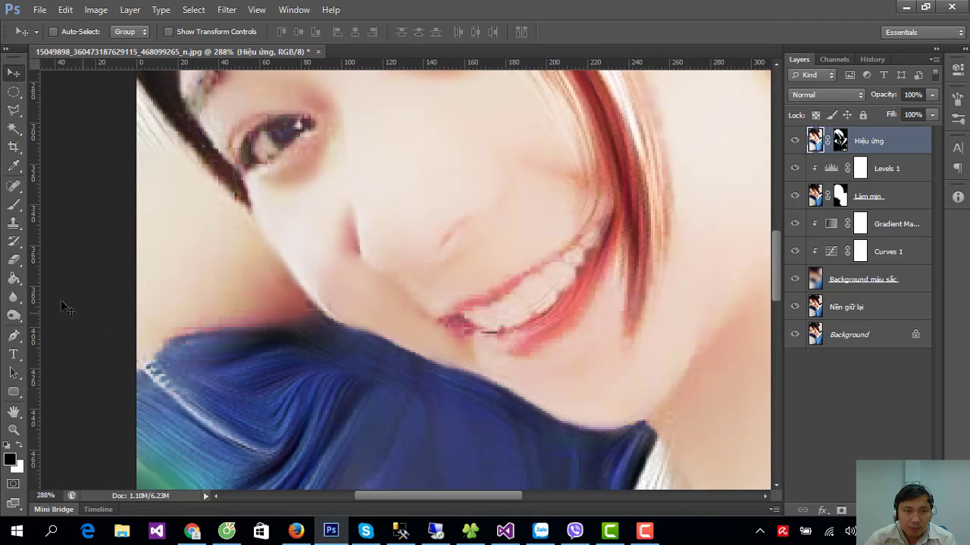
{"action": "left_click", "coordinate": [14, 297]}
{"action": "right_click", "coordinate": [645, 307]}
{"action": "left_click_drag", "start_coordinate": [592, 327], "coordinate": [588, 327]}
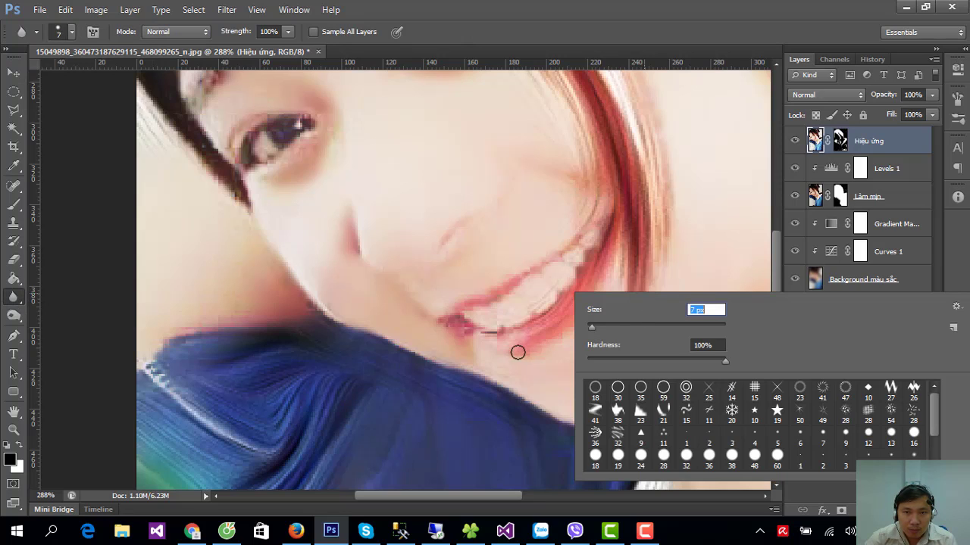
{"action": "key", "text": "Return"}
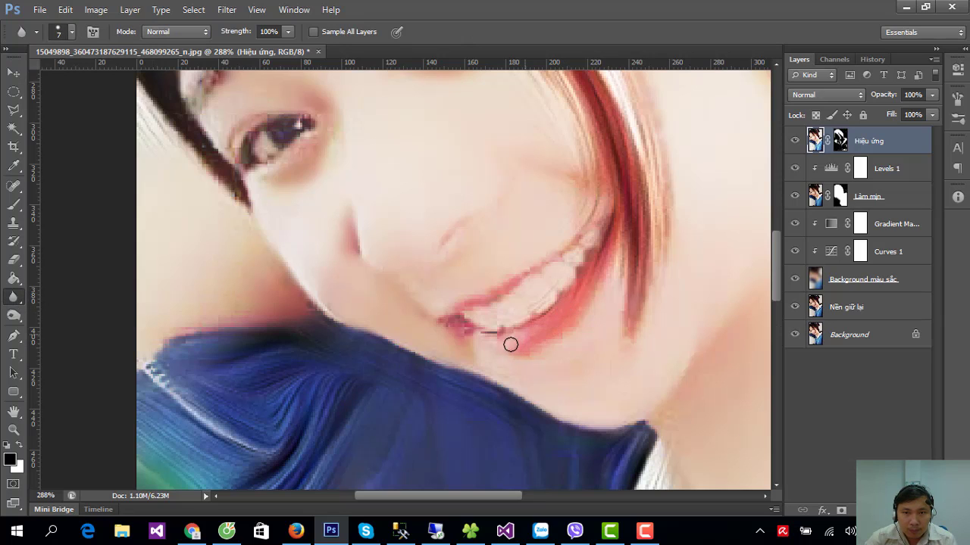
{"action": "left_click", "coordinate": [815, 198]}
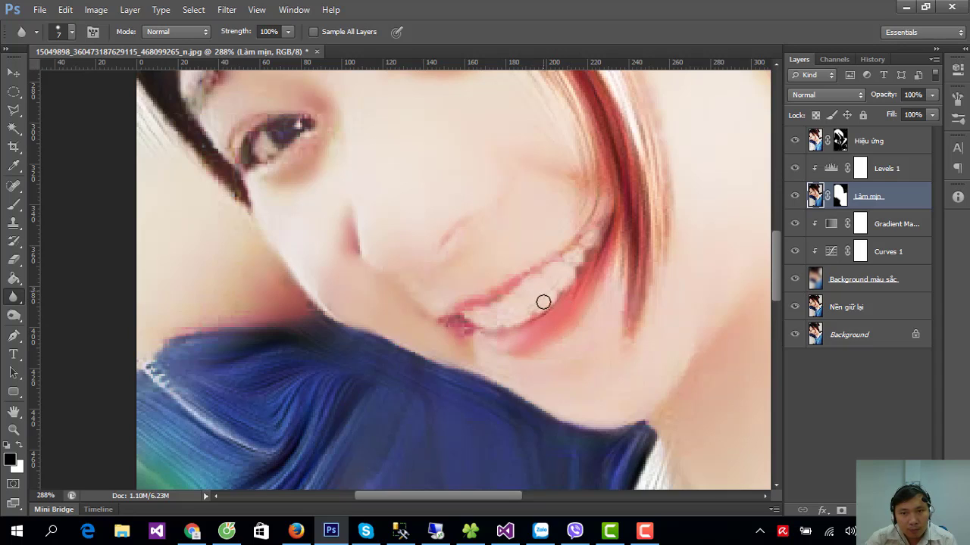
{"action": "left_click", "coordinate": [815, 142]}
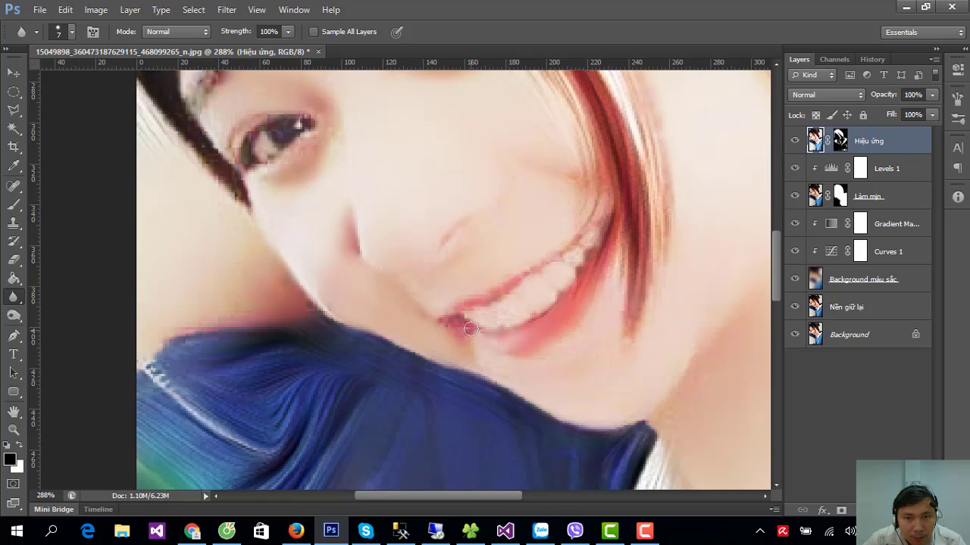
{"action": "left_click", "coordinate": [817, 199]}
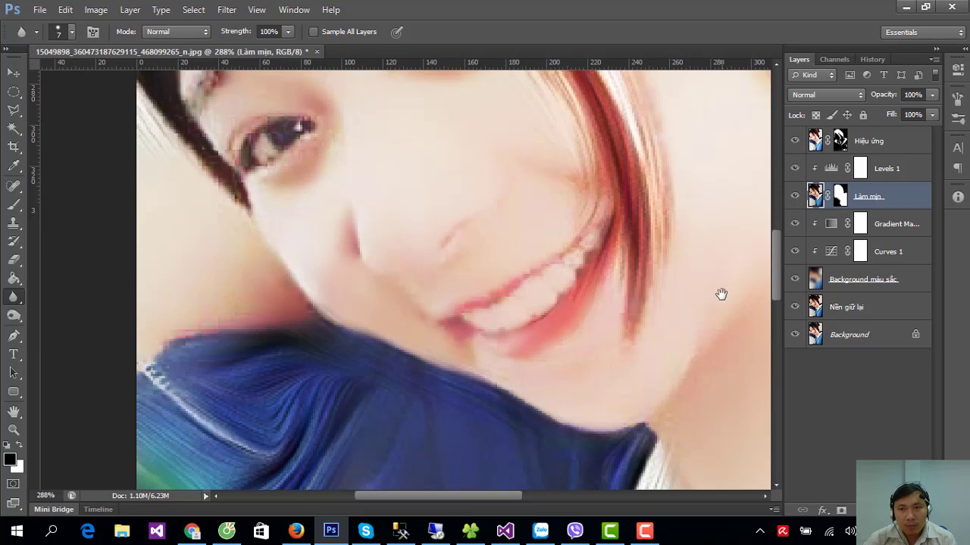
{"action": "left_click_drag", "start_coordinate": [721, 292], "coordinate": [686, 413]}
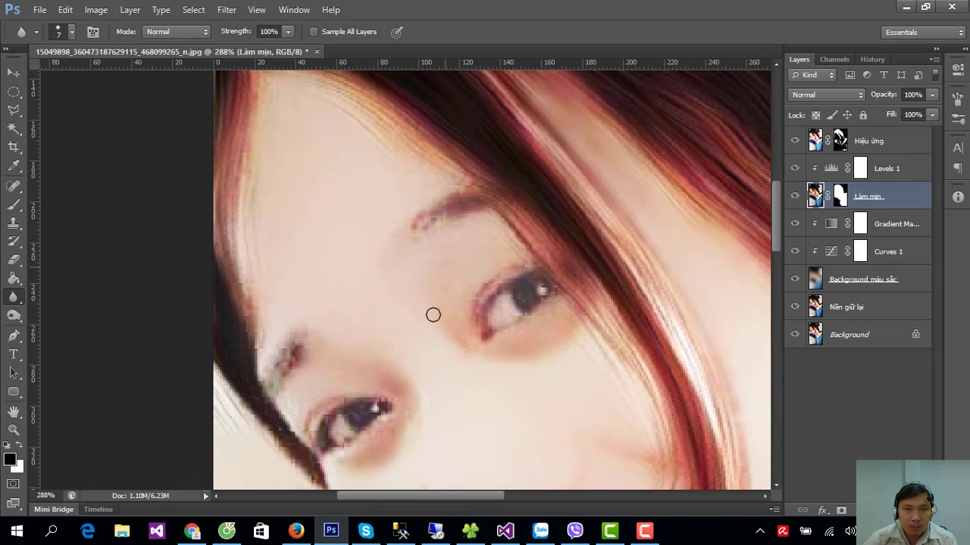
- Zoom out to 93% on the shirt and set the brush size to 35 px
{"action": "scroll", "coordinate": [454, 346], "scroll_direction": "down", "scroll_amount": 3}
{"action": "scroll", "coordinate": [513, 377], "scroll_direction": "down", "scroll_amount": 3}
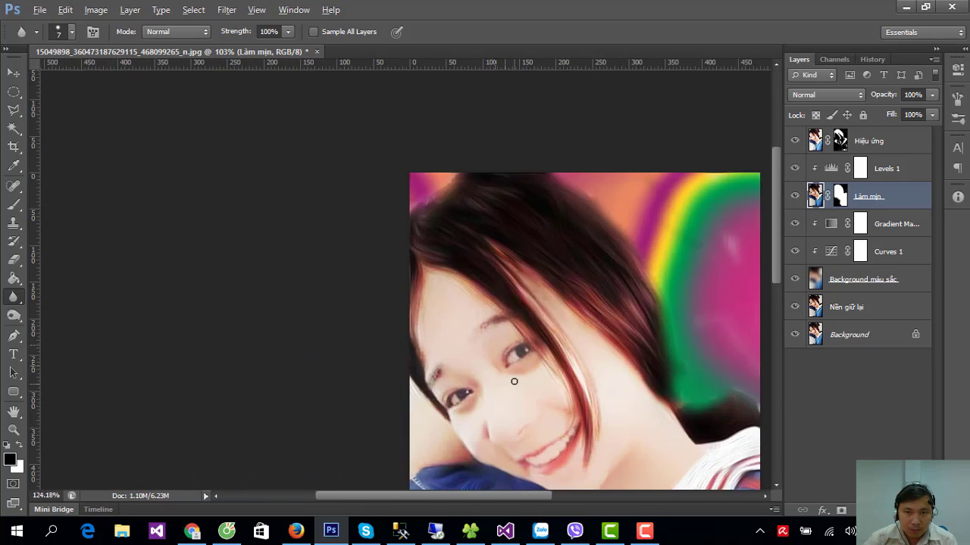
{"action": "scroll", "coordinate": [513, 381], "scroll_direction": "up", "scroll_amount": 3}
{"action": "scroll", "coordinate": [513, 381], "scroll_direction": "down", "scroll_amount": 2}
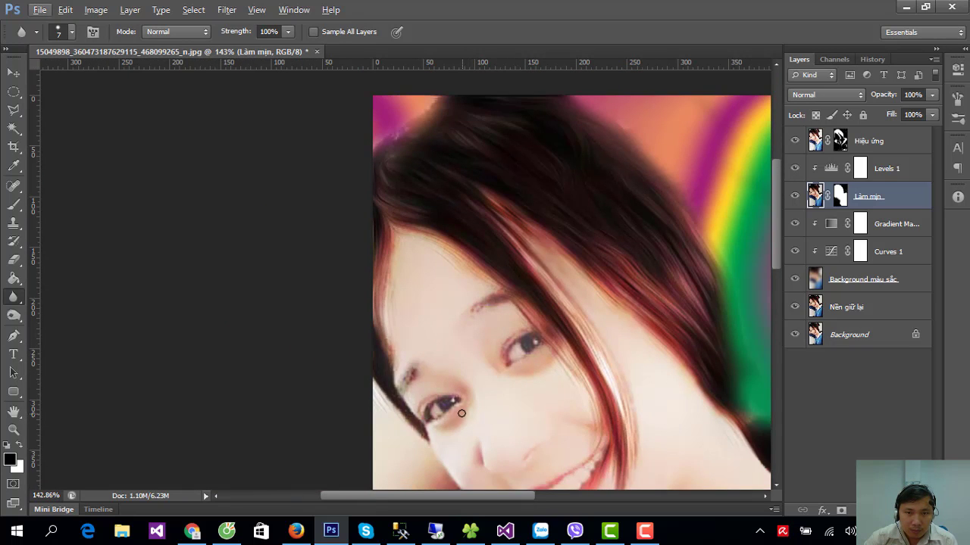
{"action": "key", "text": "alt"}
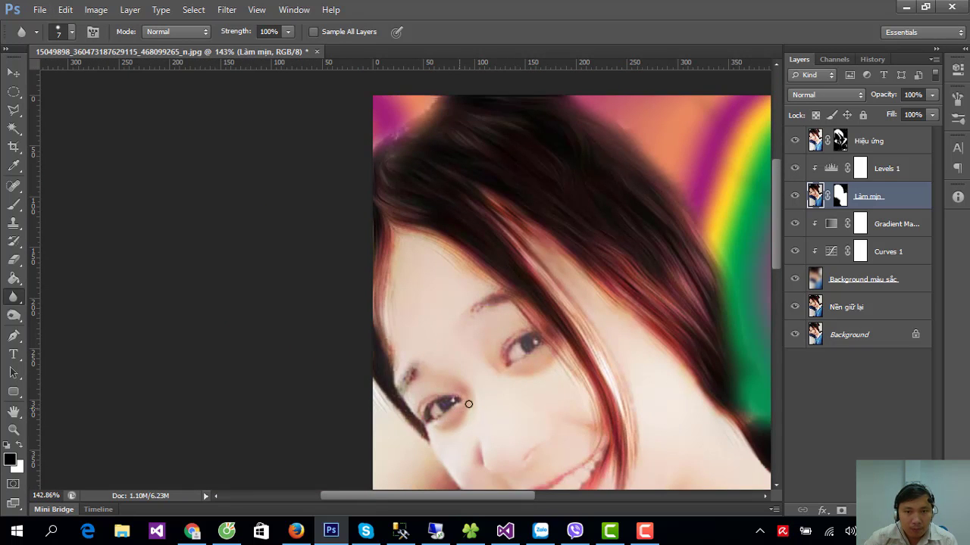
{"action": "scroll", "coordinate": [634, 432], "scroll_direction": "down", "scroll_amount": 2}
{"action": "scroll", "coordinate": [630, 324], "scroll_direction": "down", "scroll_amount": 3}
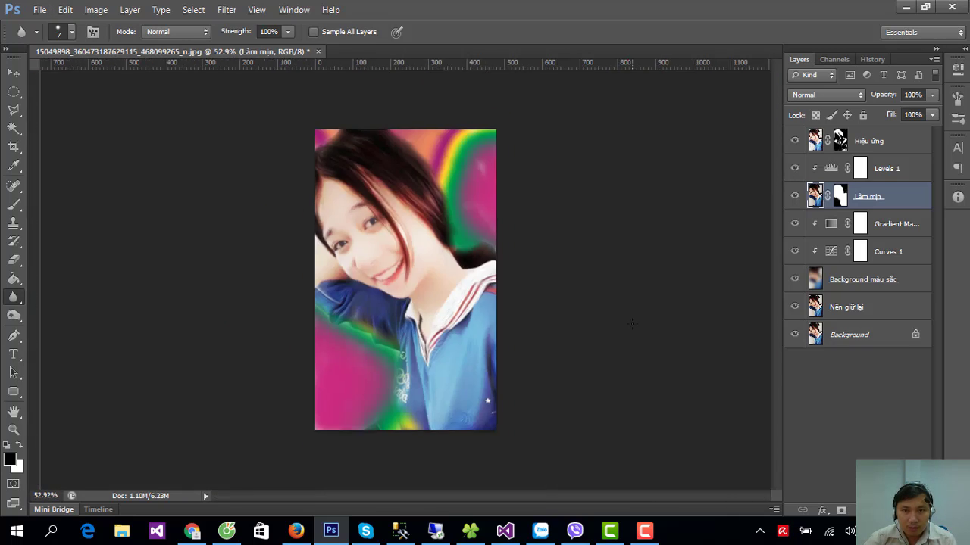
{"action": "scroll", "coordinate": [412, 364], "scroll_direction": "up", "scroll_amount": 2}
{"action": "scroll", "coordinate": [407, 383], "scroll_direction": "up", "scroll_amount": 2}
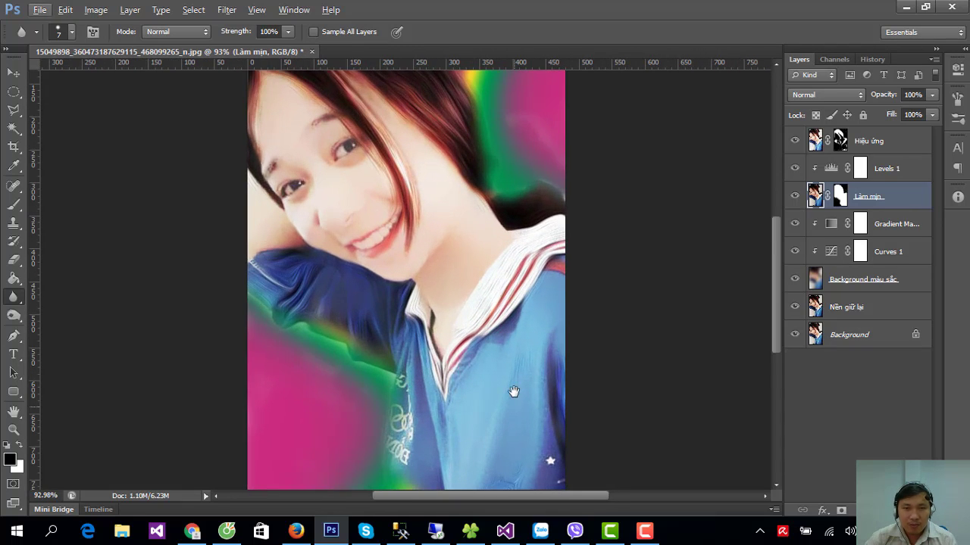
{"action": "left_click_drag", "start_coordinate": [513, 392], "coordinate": [512, 309]}
{"action": "right_click", "coordinate": [513, 297]}
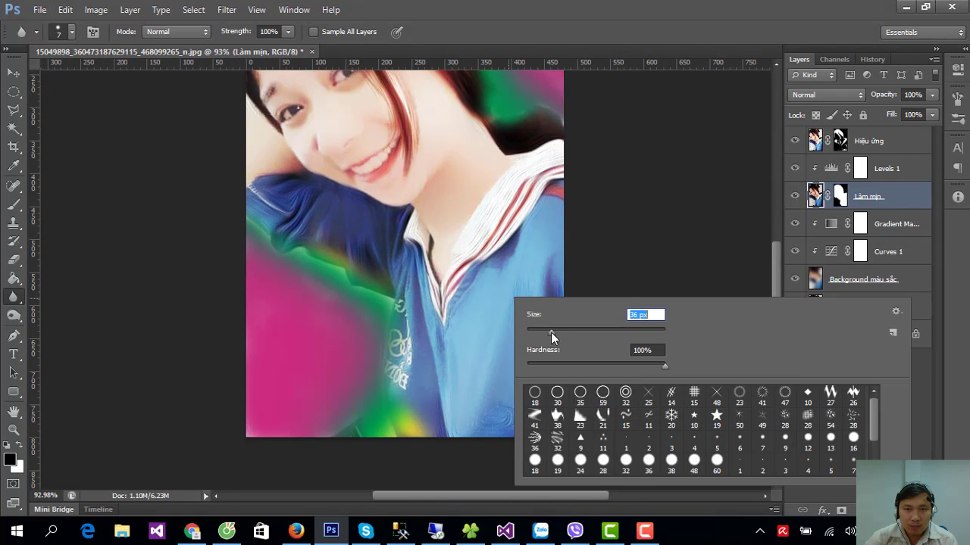
{"action": "type", "text": "35"}
{"action": "key", "text": "Return"}
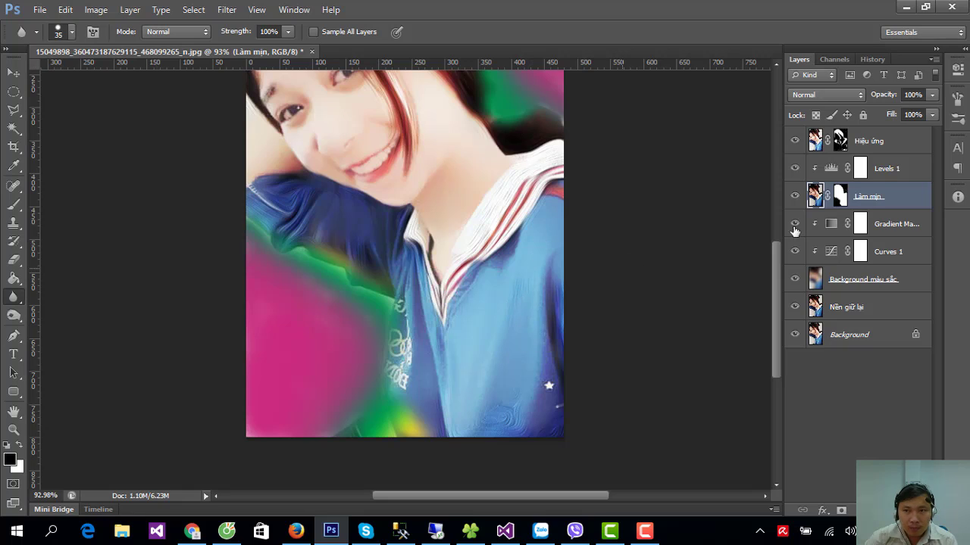
- Smudge away the shirt's curl pattern, white lettering and star on the Làm mịn layer
{"action": "left_click", "coordinate": [816, 147]}
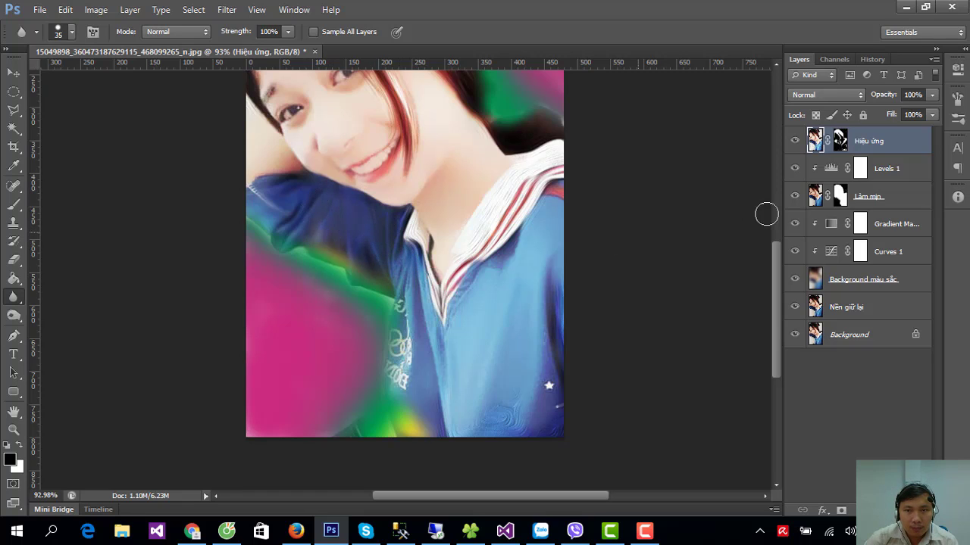
{"action": "left_click", "coordinate": [819, 198]}
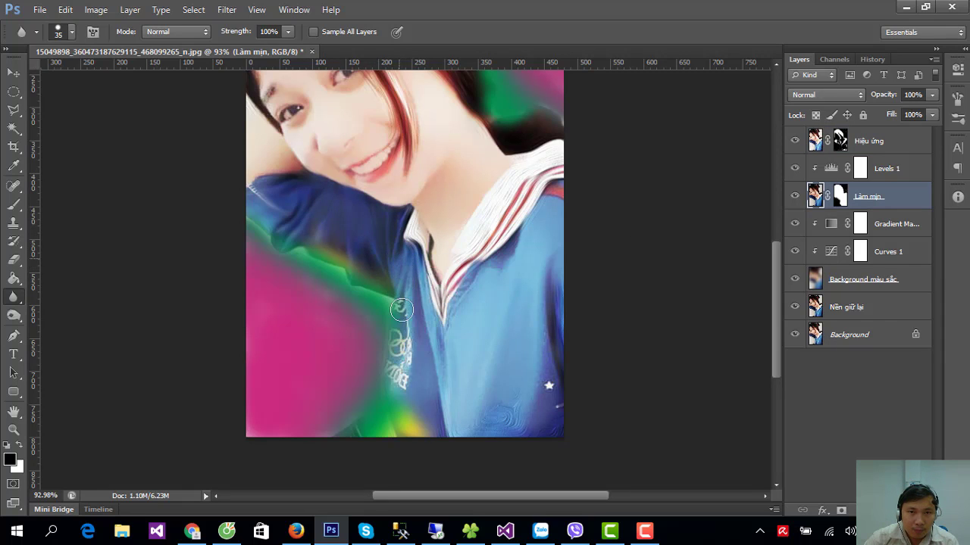
{"action": "left_click_drag", "start_coordinate": [402, 310], "coordinate": [438, 361]}
{"action": "mouse_move", "coordinate": [415, 300]}
{"action": "left_mouse_down"}
{"action": "mouse_move", "coordinate": [393, 343]}
{"action": "mouse_move", "coordinate": [413, 291]}
{"action": "mouse_move", "coordinate": [457, 354]}
{"action": "left_mouse_up"}
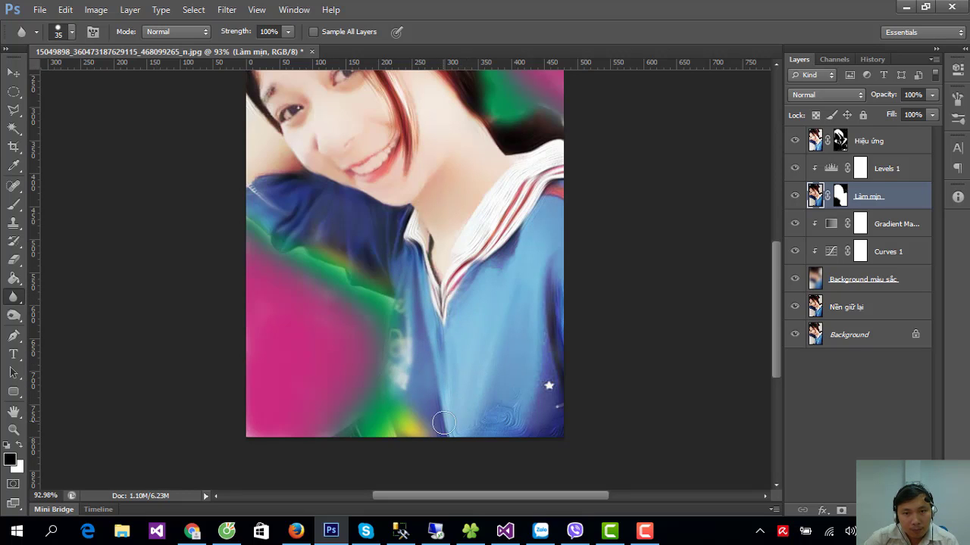
{"action": "left_click_drag", "start_coordinate": [541, 290], "coordinate": [511, 438]}
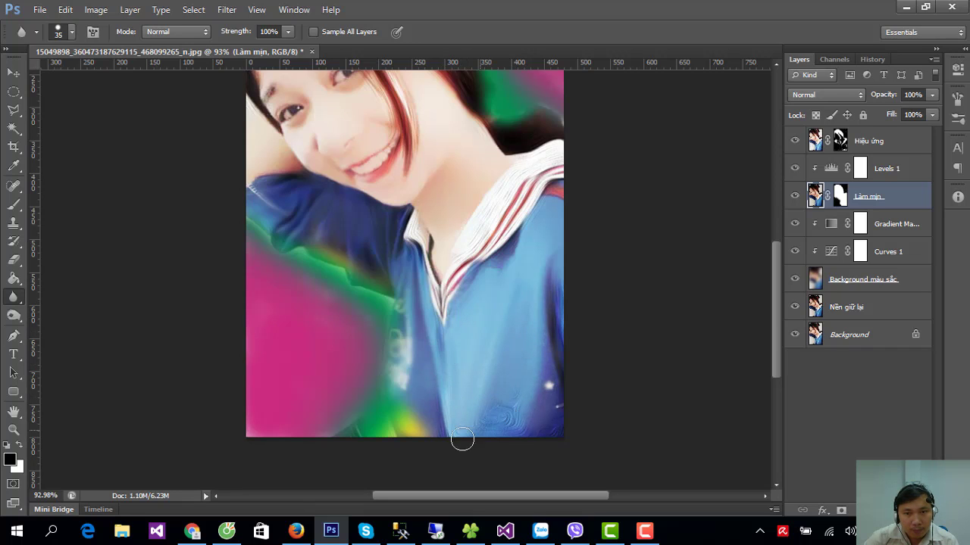
{"action": "left_click_drag", "start_coordinate": [547, 236], "coordinate": [495, 305]}
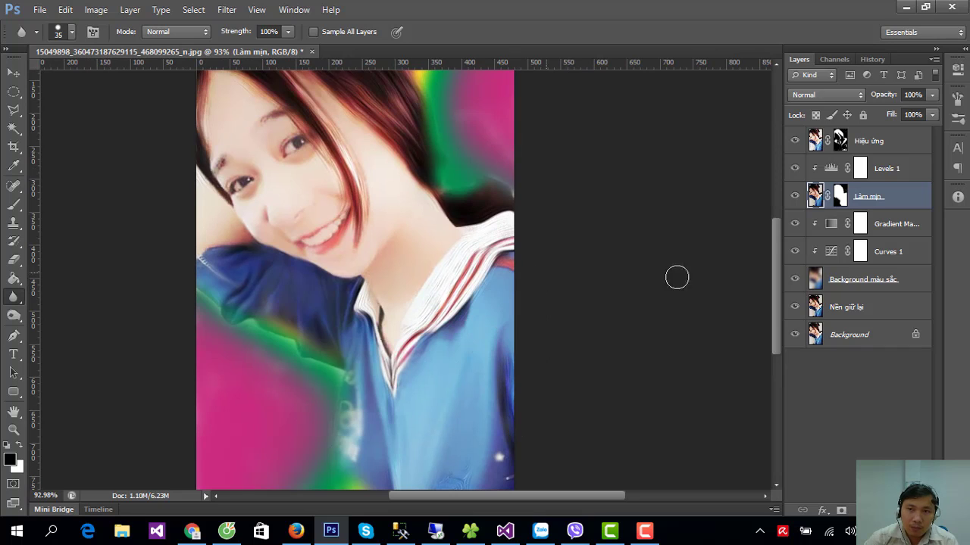
- Smooth the collar up to the shoulder and the V-neck's left edge on Hiệu ứng
{"action": "left_click", "coordinate": [816, 140]}
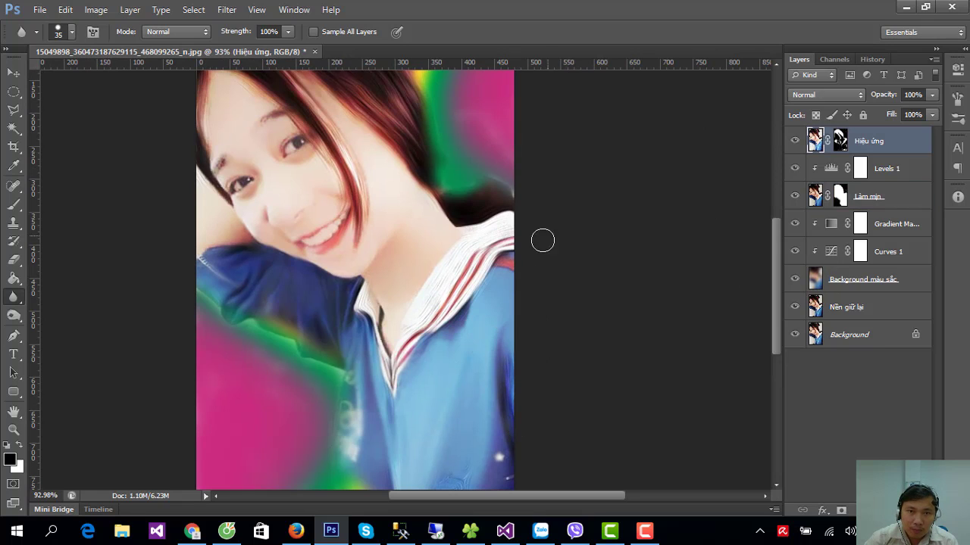
{"action": "mouse_move", "coordinate": [420, 311]}
{"action": "left_mouse_down"}
{"action": "mouse_move", "coordinate": [480, 243]}
{"action": "mouse_move", "coordinate": [515, 225]}
{"action": "mouse_move", "coordinate": [493, 230]}
{"action": "mouse_move", "coordinate": [468, 278]}
{"action": "mouse_move", "coordinate": [411, 334]}
{"action": "mouse_move", "coordinate": [392, 376]}
{"action": "mouse_move", "coordinate": [488, 300]}
{"action": "left_mouse_up"}
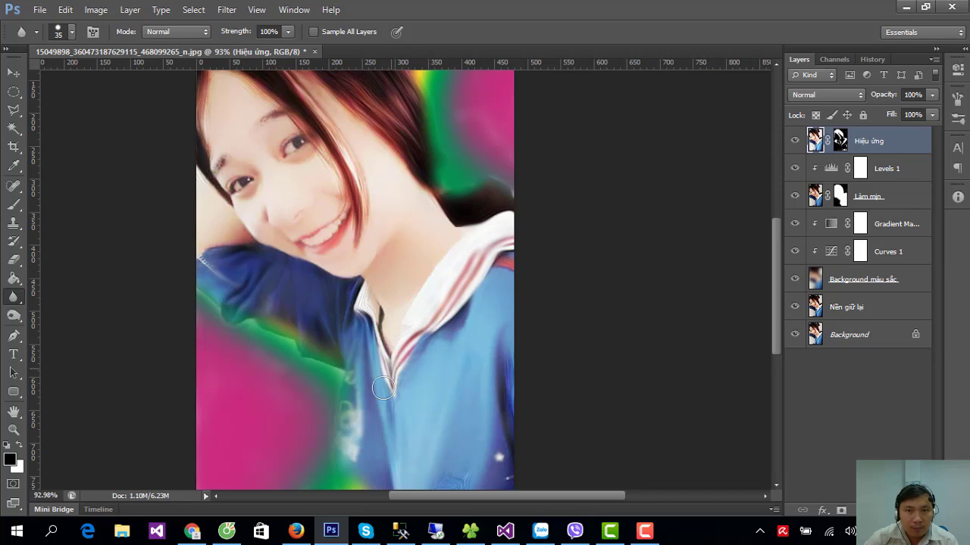
{"action": "mouse_move", "coordinate": [384, 388]}
{"action": "left_mouse_down"}
{"action": "mouse_move", "coordinate": [392, 392]}
{"action": "mouse_move", "coordinate": [367, 304]}
{"action": "left_mouse_up"}
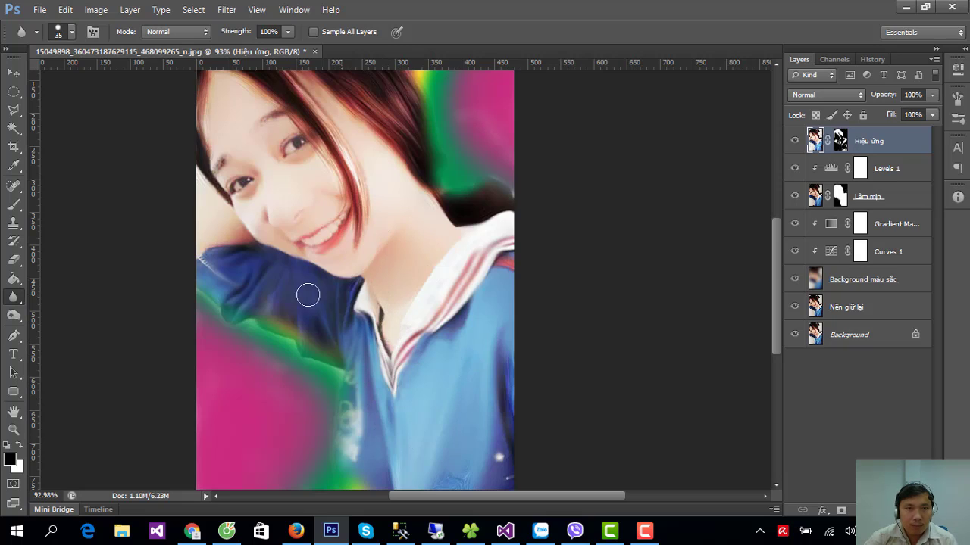
- Switch to the Brush tool and enter Quick Mask mode
{"action": "left_click", "coordinate": [14, 205]}
{"action": "key", "text": "q"}
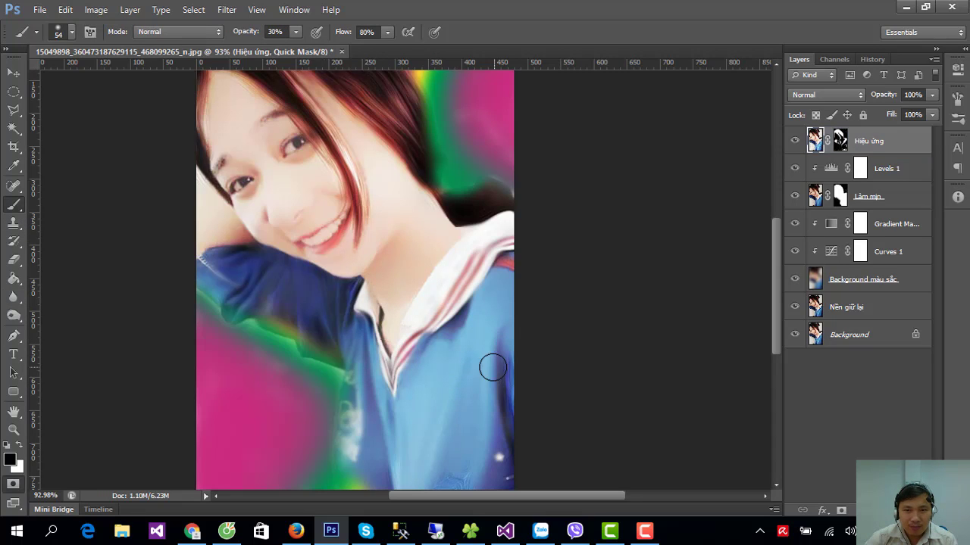
{"action": "left_click", "coordinate": [13, 483]}
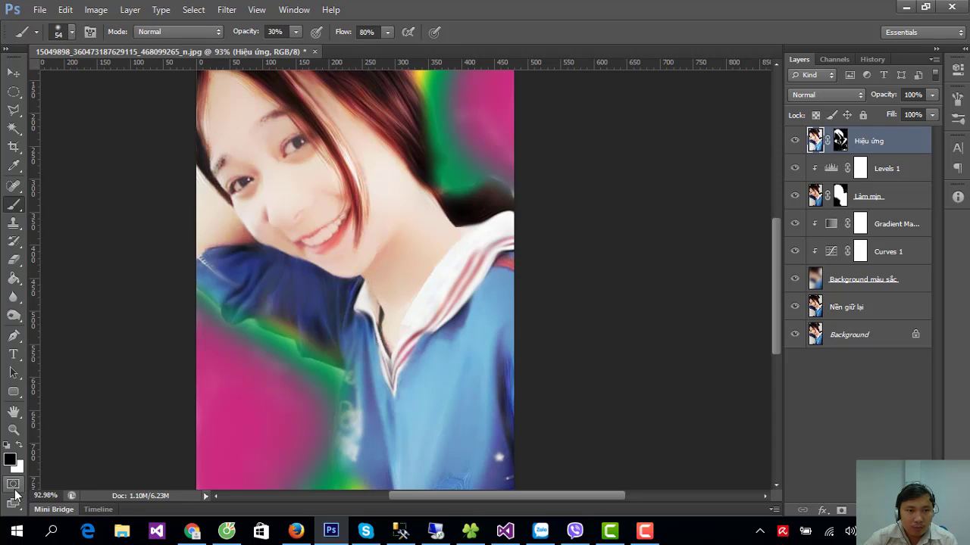
{"action": "right_click", "coordinate": [480, 314]}
{"action": "key", "text": "Escape"}
{"action": "scroll", "coordinate": [561, 308], "scroll_direction": "down", "scroll_amount": 1}
{"action": "scroll", "coordinate": [557, 310], "scroll_direction": "down", "scroll_amount": 3}
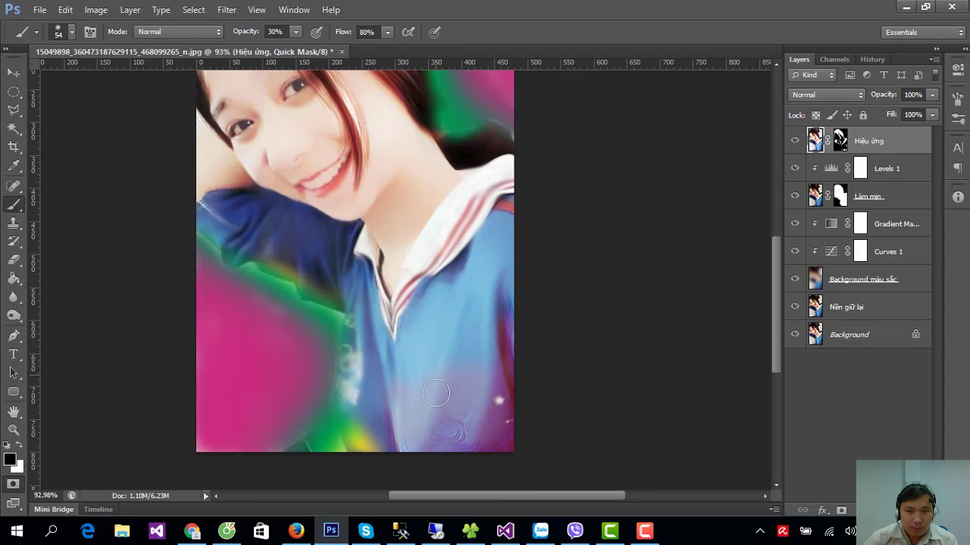
- Paint over the shirt at 100% opacity and convert the quick mask into a selection
{"action": "left_click", "coordinate": [296, 32]}
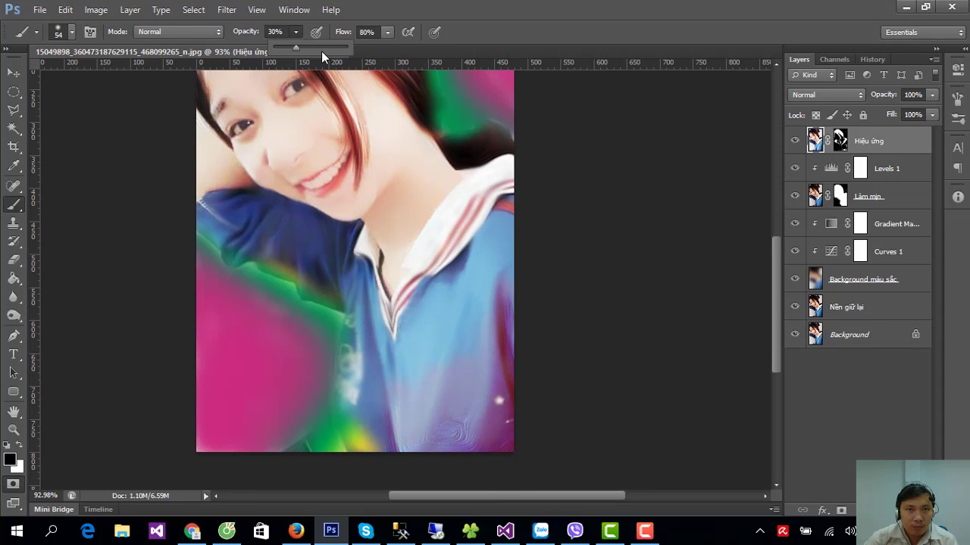
{"action": "key", "text": "q"}
{"action": "mouse_move", "coordinate": [513, 450]}
{"action": "left_mouse_down"}
{"action": "mouse_move", "coordinate": [515, 202]}
{"action": "mouse_move", "coordinate": [500, 227]}
{"action": "mouse_move", "coordinate": [481, 318]}
{"action": "mouse_move", "coordinate": [475, 433]}
{"action": "mouse_move", "coordinate": [468, 448]}
{"action": "mouse_move", "coordinate": [454, 432]}
{"action": "mouse_move", "coordinate": [409, 450]}
{"action": "mouse_move", "coordinate": [449, 387]}
{"action": "mouse_move", "coordinate": [417, 391]}
{"action": "mouse_move", "coordinate": [460, 280]}
{"action": "mouse_move", "coordinate": [405, 318]}
{"action": "mouse_move", "coordinate": [399, 457]}
{"action": "mouse_move", "coordinate": [378, 351]}
{"action": "mouse_move", "coordinate": [341, 409]}
{"action": "mouse_move", "coordinate": [358, 454]}
{"action": "mouse_move", "coordinate": [363, 299]}
{"action": "mouse_move", "coordinate": [356, 272]}
{"action": "mouse_move", "coordinate": [327, 275]}
{"action": "mouse_move", "coordinate": [335, 261]}
{"action": "mouse_move", "coordinate": [329, 213]}
{"action": "mouse_move", "coordinate": [315, 281]}
{"action": "mouse_move", "coordinate": [214, 224]}
{"action": "mouse_move", "coordinate": [232, 205]}
{"action": "mouse_move", "coordinate": [227, 219]}
{"action": "mouse_move", "coordinate": [245, 238]}
{"action": "mouse_move", "coordinate": [234, 253]}
{"action": "mouse_move", "coordinate": [251, 206]}
{"action": "mouse_move", "coordinate": [220, 202]}
{"action": "mouse_move", "coordinate": [199, 217]}
{"action": "mouse_move", "coordinate": [269, 208]}
{"action": "mouse_move", "coordinate": [319, 234]}
{"action": "mouse_move", "coordinate": [310, 223]}
{"action": "mouse_move", "coordinate": [275, 210]}
{"action": "mouse_move", "coordinate": [320, 237]}
{"action": "mouse_move", "coordinate": [359, 235]}
{"action": "mouse_move", "coordinate": [355, 265]}
{"action": "mouse_move", "coordinate": [383, 353]}
{"action": "mouse_move", "coordinate": [476, 244]}
{"action": "left_mouse_up"}
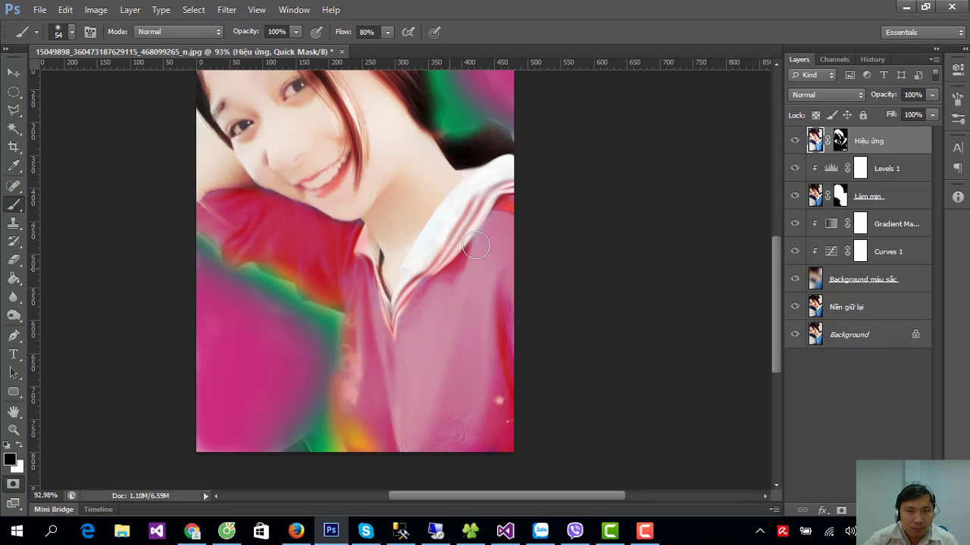
{"action": "left_click", "coordinate": [12, 489]}
{"action": "left_click", "coordinate": [193, 9]}
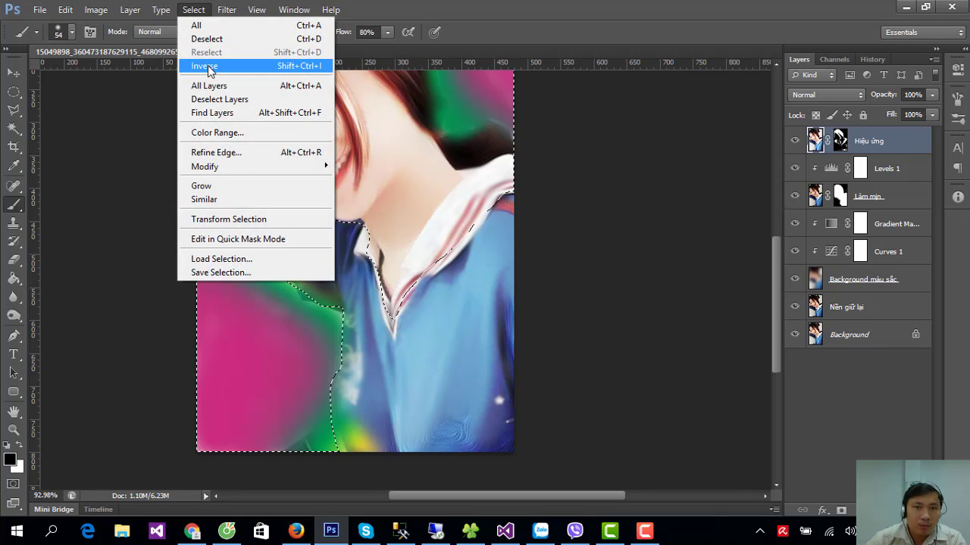
- Invert the selection, choose the Làm mịn layer and open Color Balance
{"action": "left_click", "coordinate": [206, 67]}
{"action": "left_click", "coordinate": [818, 203]}
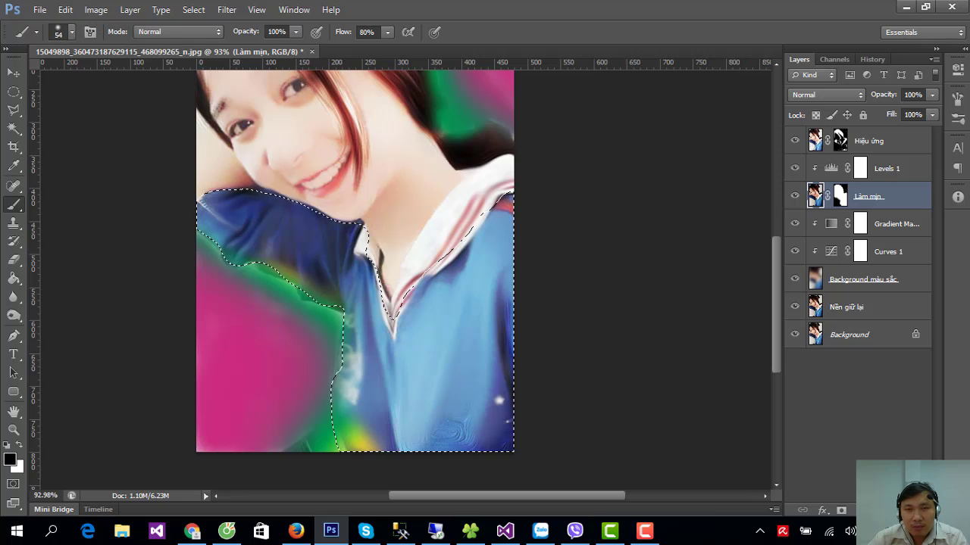
{"action": "left_click", "coordinate": [96, 10]}
{"action": "mouse_move", "coordinate": [117, 46]}
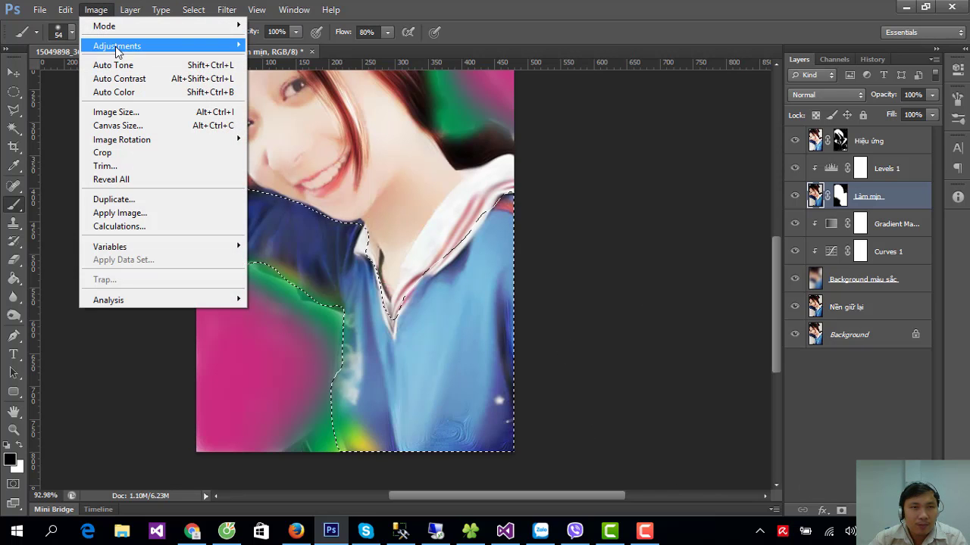
{"action": "left_click", "coordinate": [325, 133]}
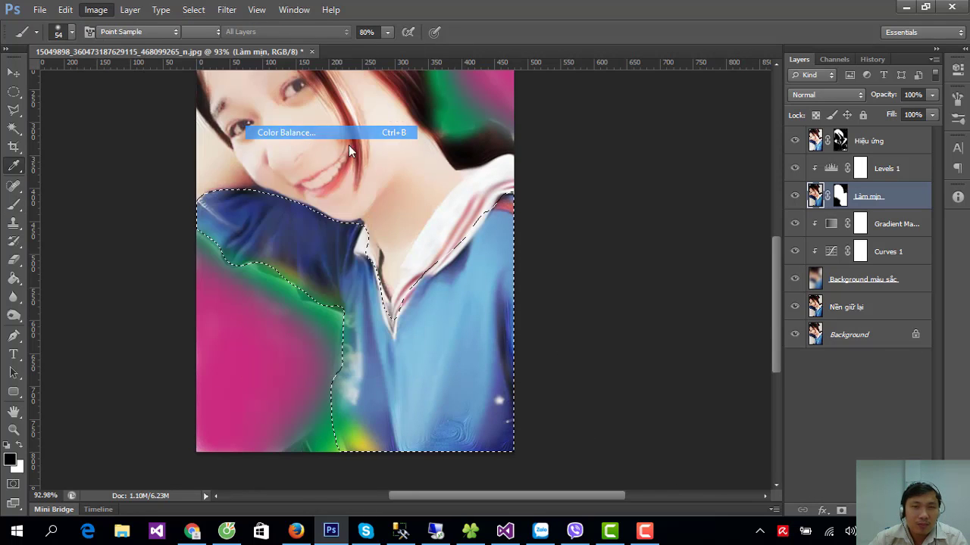
- Shift midtones, shadows (Blue +48) and highlights (Cyan -36, Blue +54) toward cyan and blue
{"action": "left_click_drag", "start_coordinate": [825, 220], "coordinate": [808, 220]}
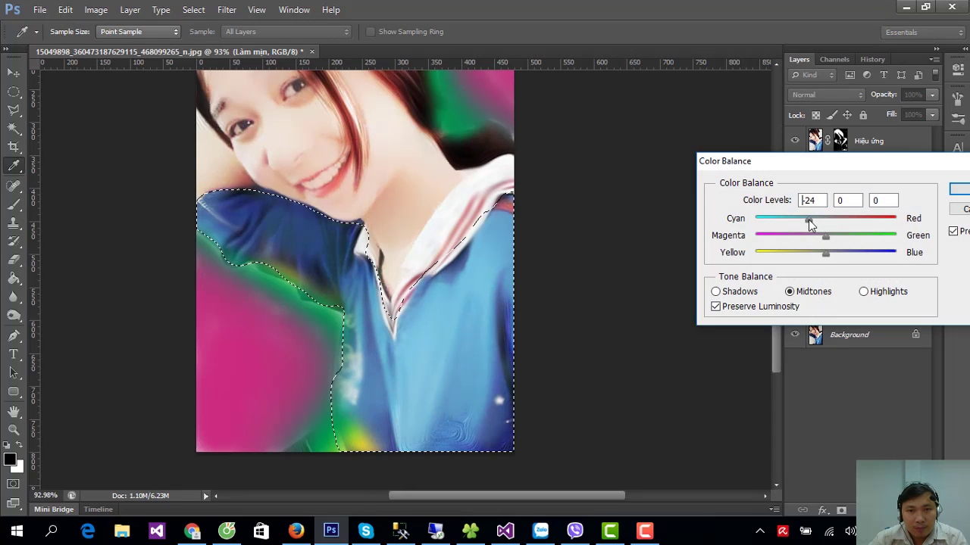
{"action": "left_click_drag", "start_coordinate": [826, 255], "coordinate": [861, 258]}
{"action": "left_click", "coordinate": [743, 292]}
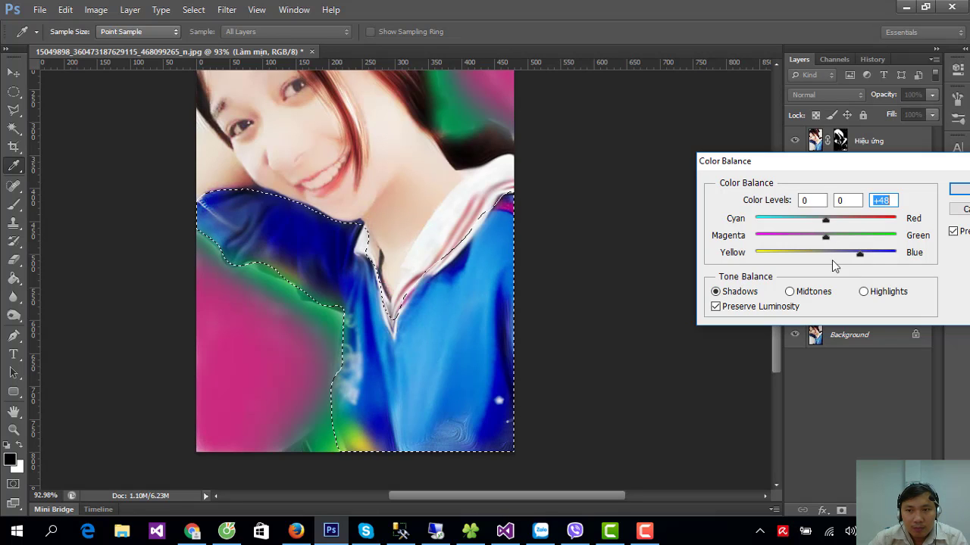
{"action": "left_click_drag", "start_coordinate": [825, 221], "coordinate": [798, 219]}
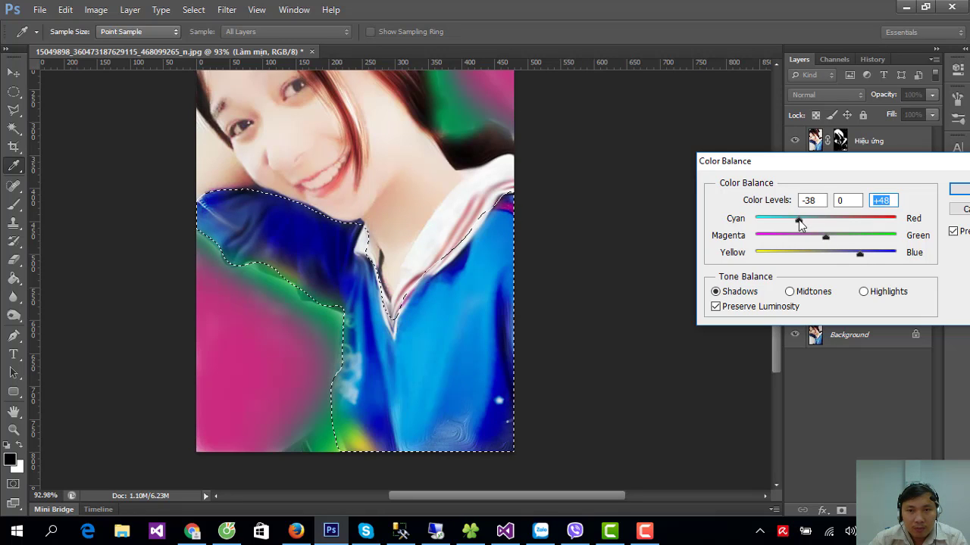
{"action": "left_click", "coordinate": [864, 292]}
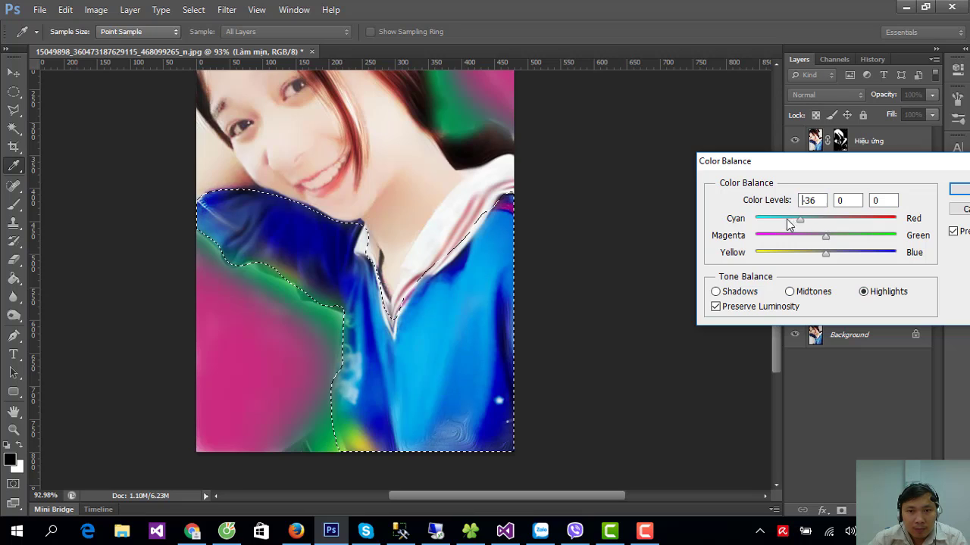
{"action": "mouse_move", "coordinate": [786, 219]}
{"action": "left_mouse_down"}
{"action": "mouse_move", "coordinate": [776, 221]}
{"action": "mouse_move", "coordinate": [818, 220]}
{"action": "left_mouse_up"}
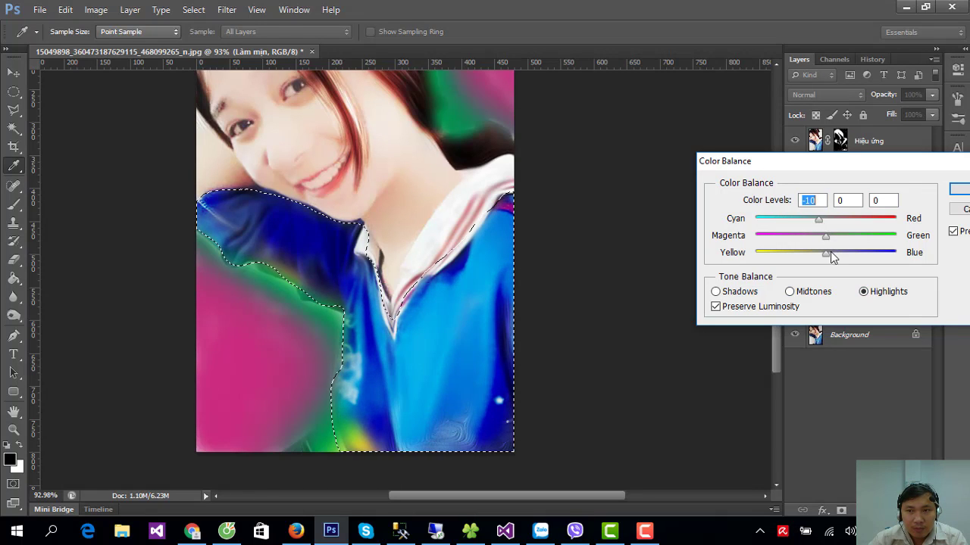
{"action": "left_click_drag", "start_coordinate": [830, 252], "coordinate": [837, 254]}
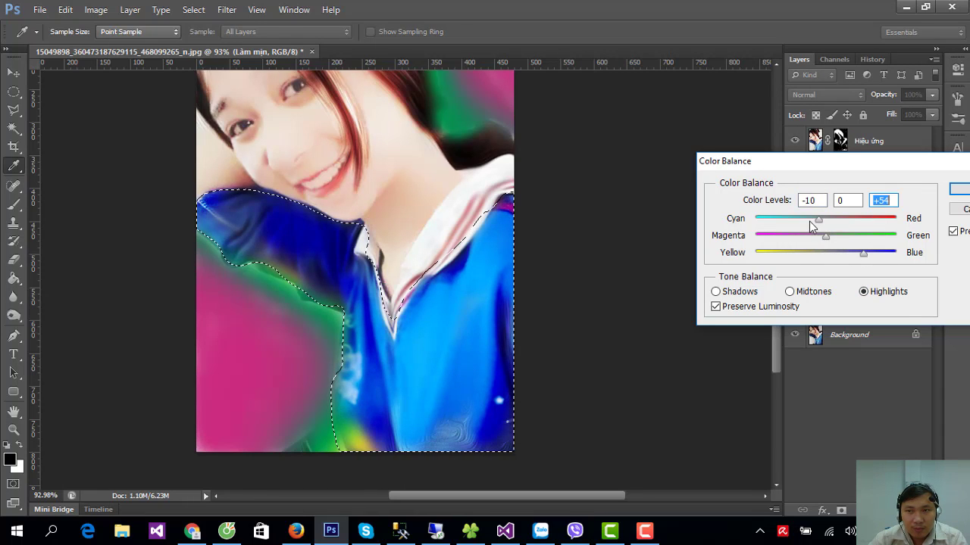
{"action": "left_click_drag", "start_coordinate": [810, 220], "coordinate": [800, 220]}
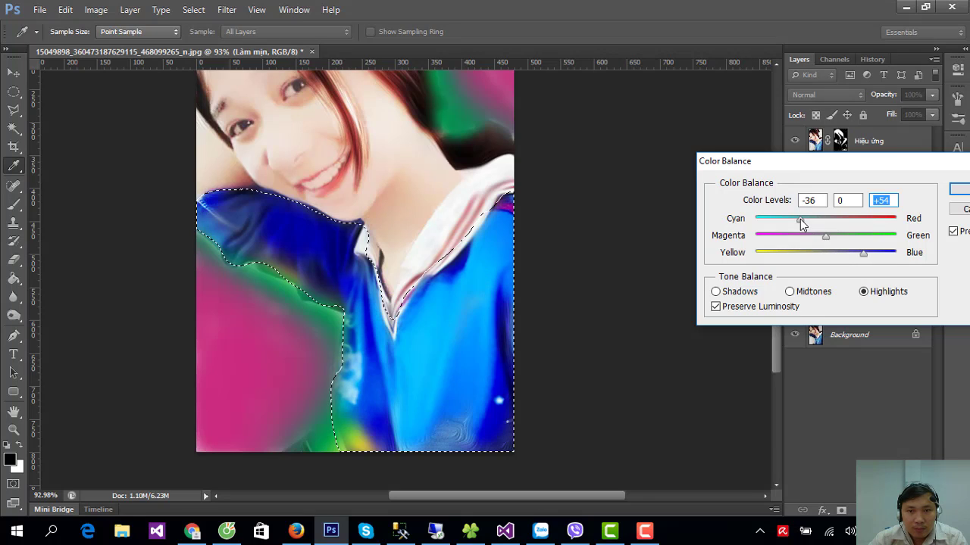
{"action": "left_click", "coordinate": [959, 189]}
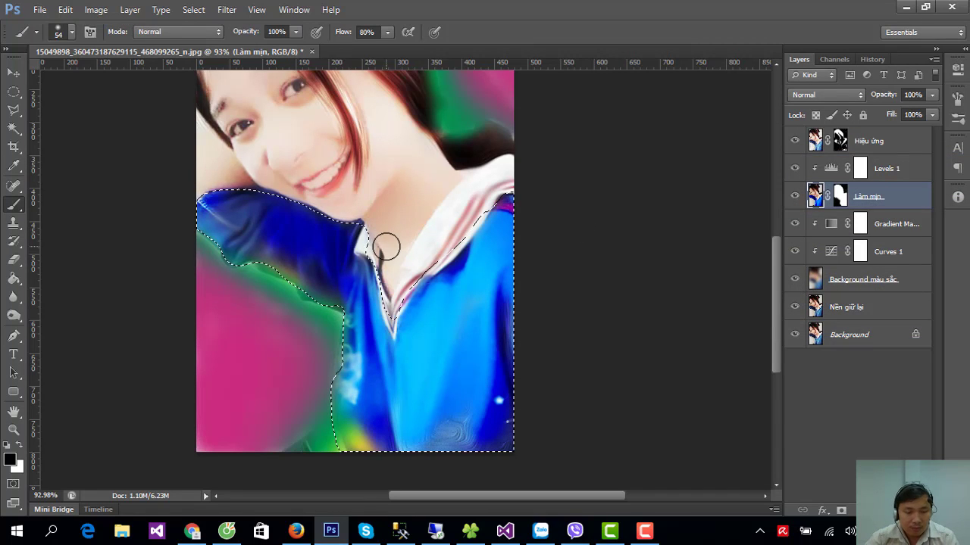
- Deselect, then brush the Hiệu ứng layer mask over the lower shirt
{"action": "left_click", "coordinate": [193, 10]}
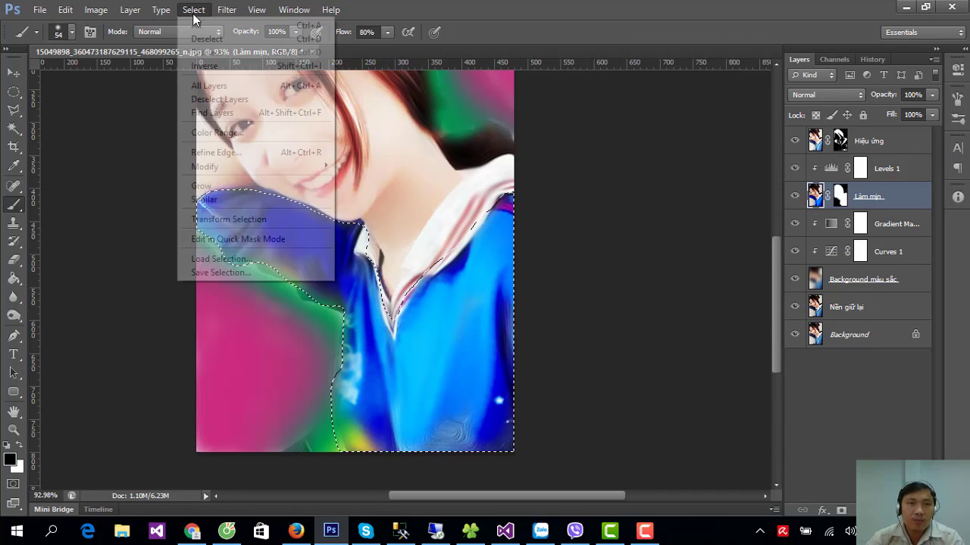
{"action": "left_click", "coordinate": [210, 39]}
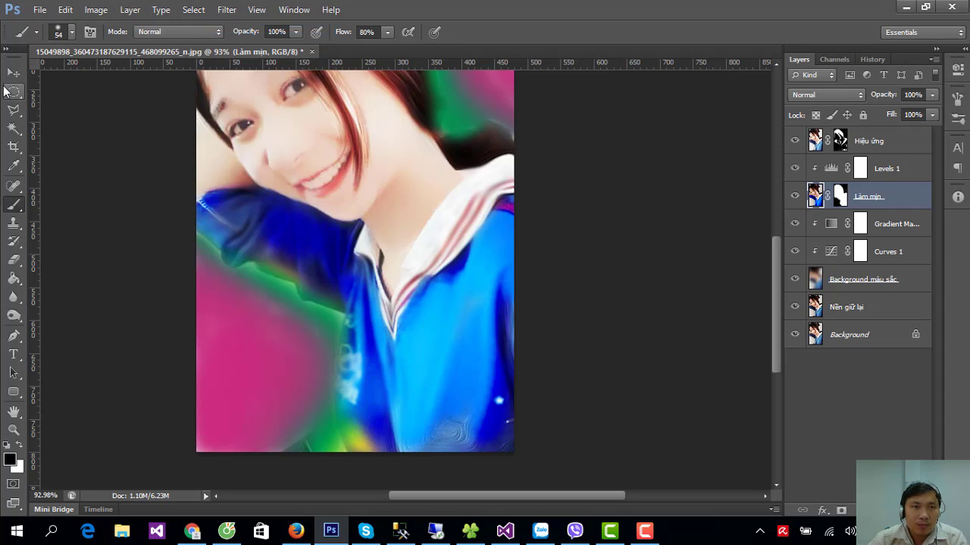
{"action": "key", "text": "v"}
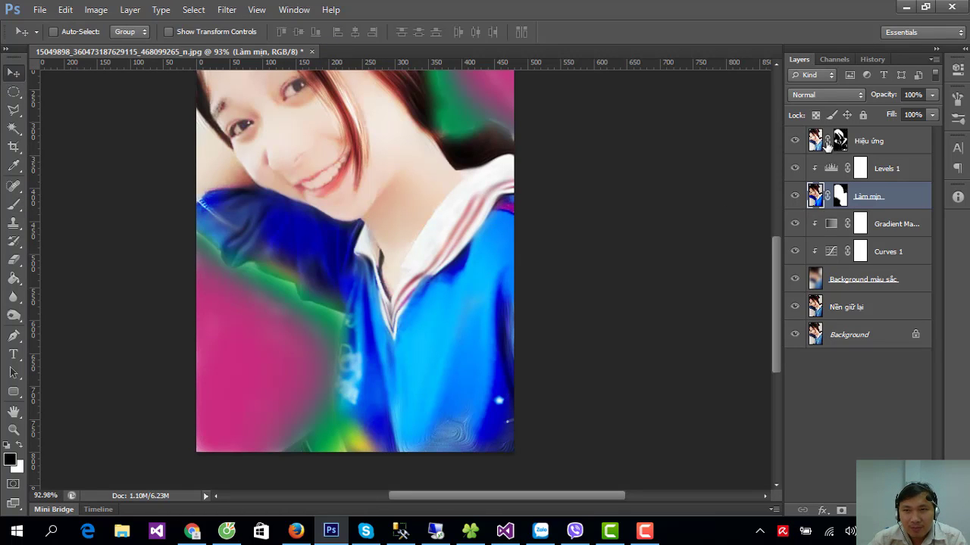
{"action": "left_click", "coordinate": [868, 141]}
{"action": "left_click", "coordinate": [14, 205]}
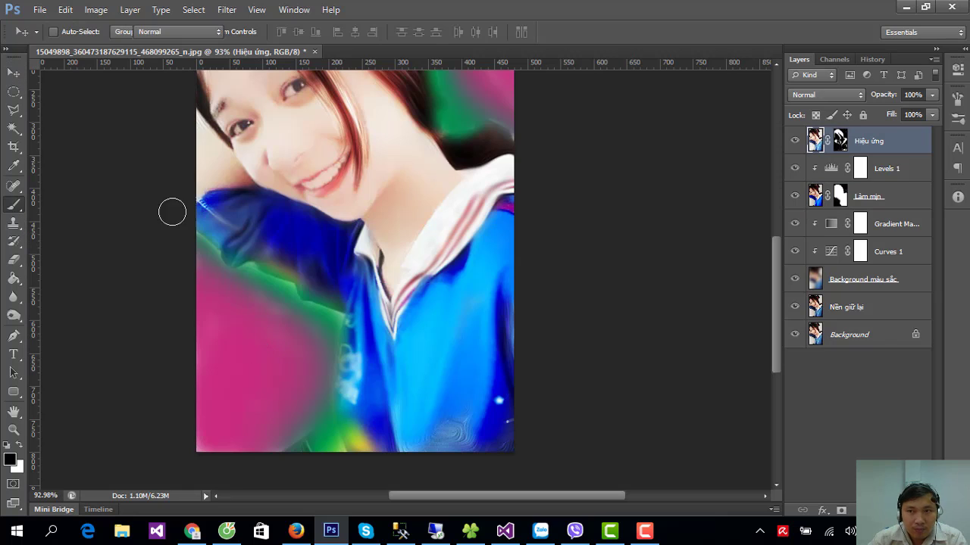
{"action": "left_click", "coordinate": [840, 141]}
{"action": "mouse_move", "coordinate": [443, 411]}
{"action": "left_mouse_down"}
{"action": "mouse_move", "coordinate": [448, 422]}
{"action": "mouse_move", "coordinate": [491, 421]}
{"action": "mouse_move", "coordinate": [506, 440]}
{"action": "left_mouse_up"}
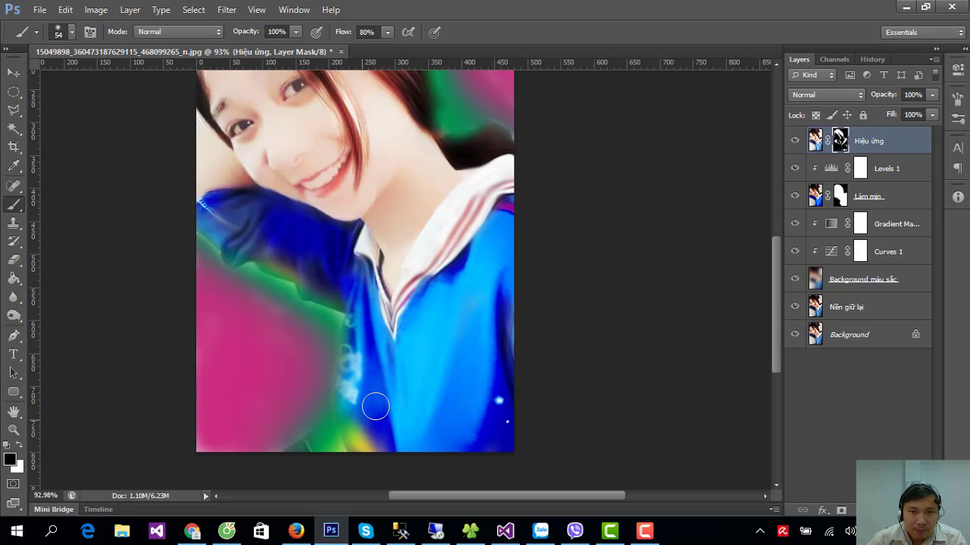
{"action": "scroll", "coordinate": [506, 383], "scroll_direction": "up", "scroll_amount": 1}
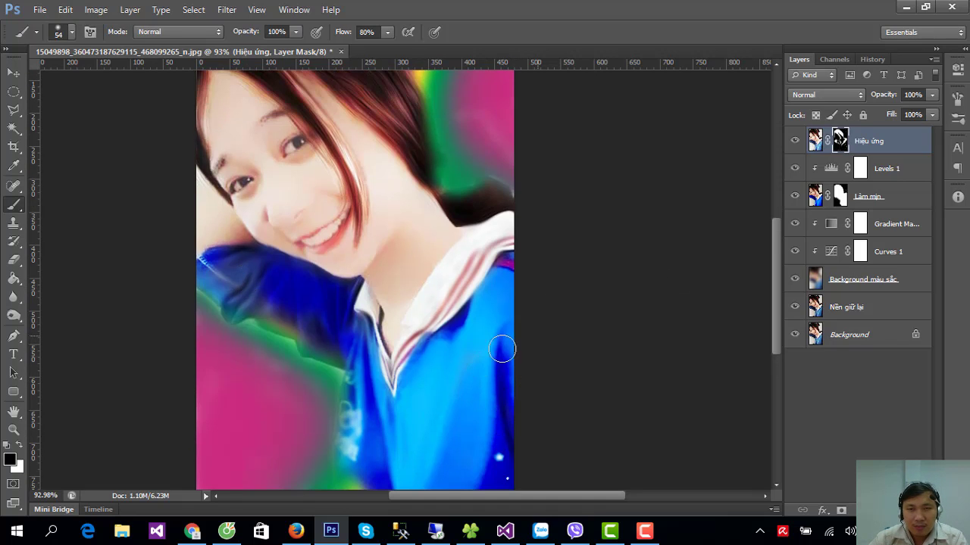
- Create a new empty layer named 'Nét Vẽ Bổ Sung'
{"action": "left_click", "coordinate": [125, 10]}
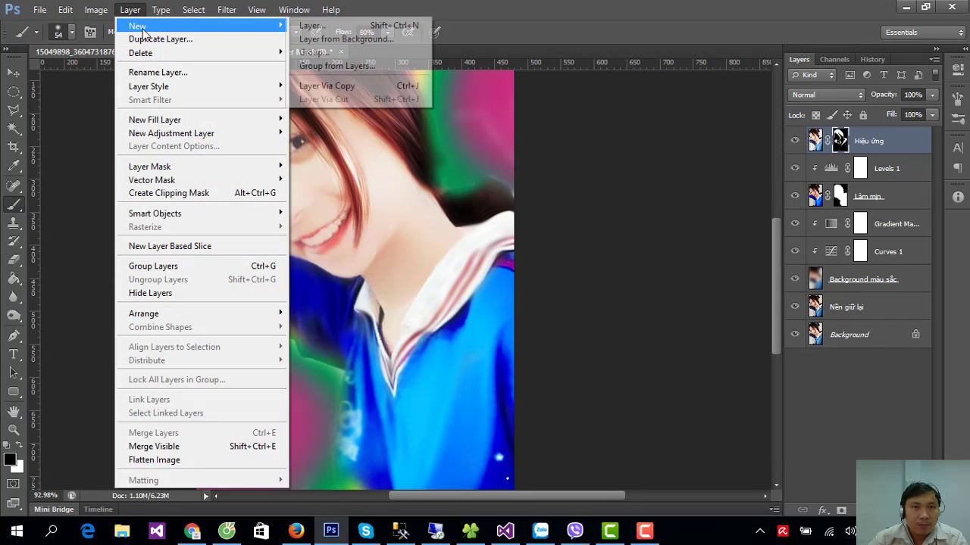
{"action": "left_click", "coordinate": [319, 24]}
{"action": "type", "text": "N"}
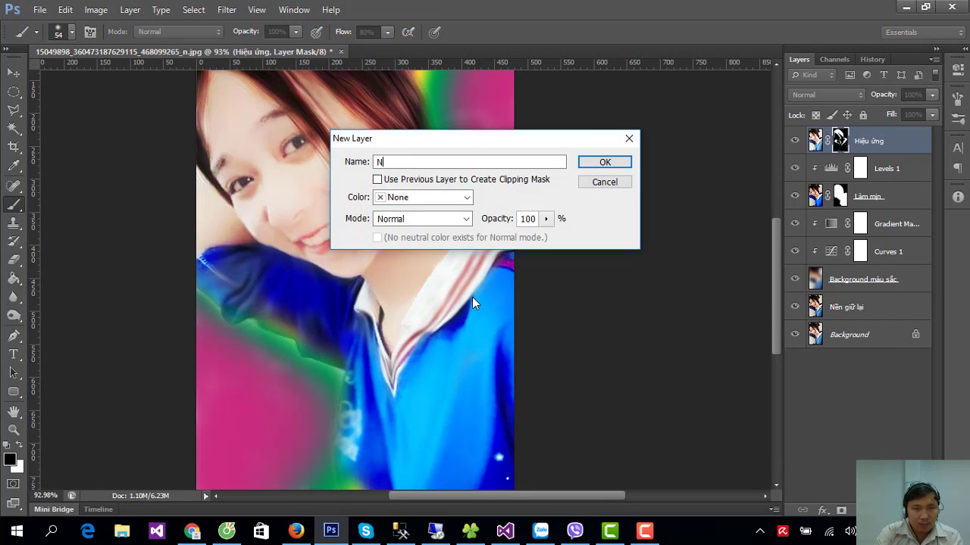
{"action": "type", "text": "ét Vẽ Bổ"}
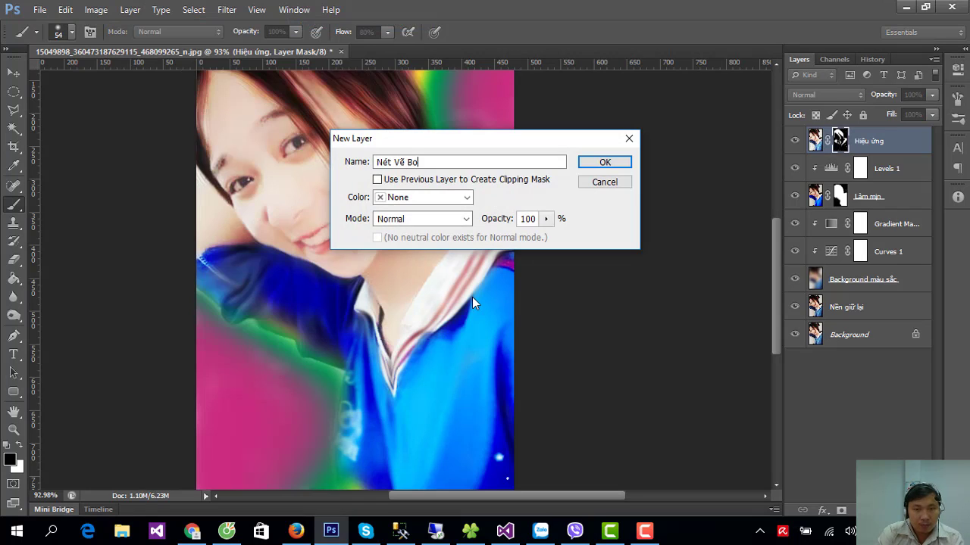
{"action": "type", "text": " Sung"}
{"action": "key", "text": "Return"}
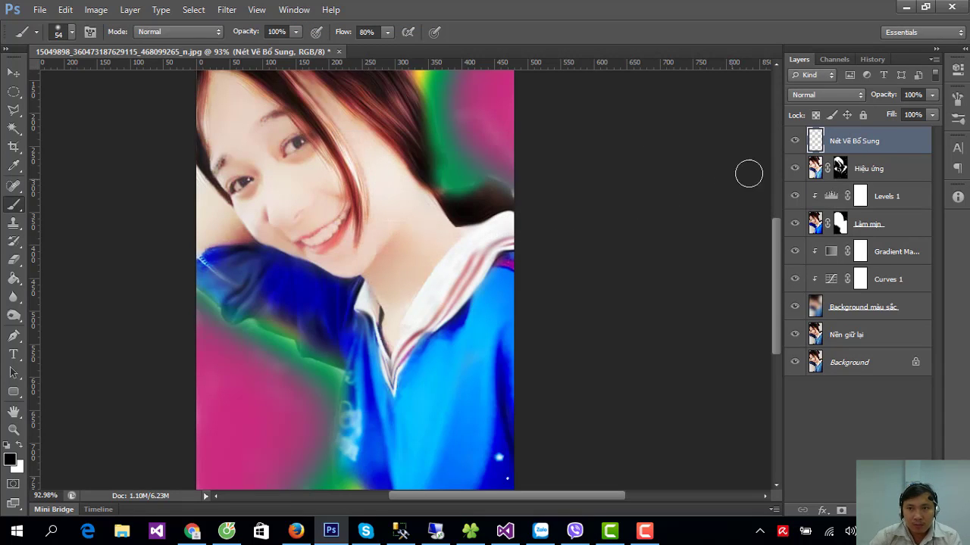
{"action": "left_click", "coordinate": [13, 72]}
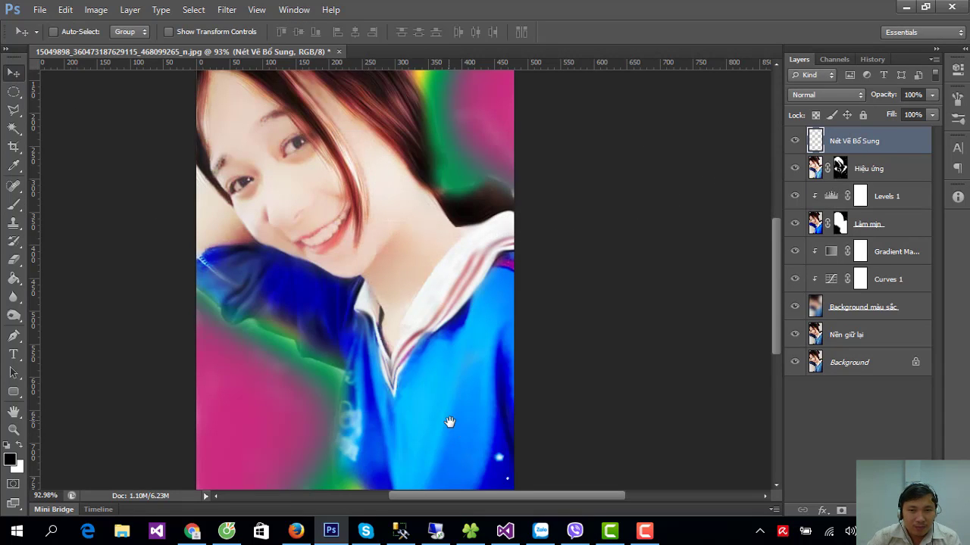
{"action": "left_click_drag", "start_coordinate": [449, 422], "coordinate": [462, 306]}
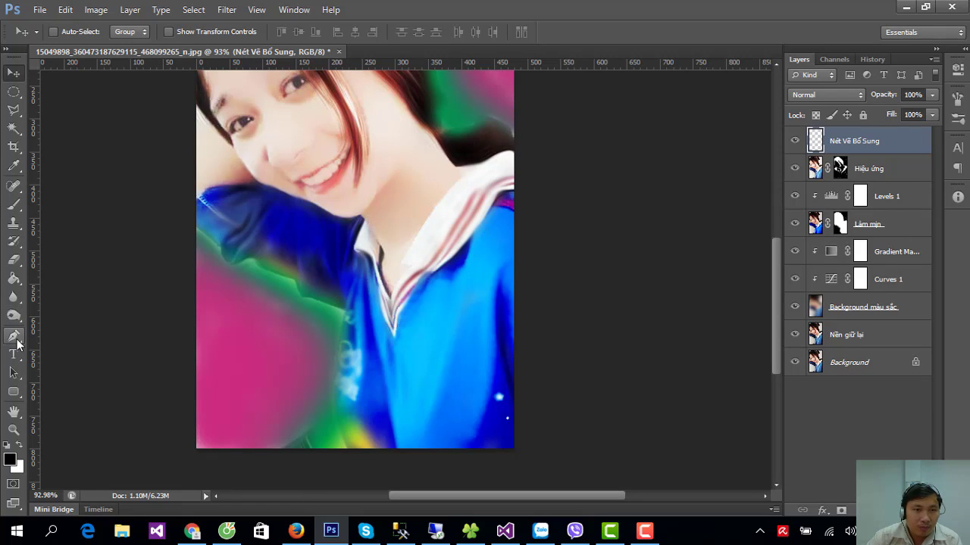
- Trace a curved pen path along the collar's right edge down to the V-neck
{"action": "left_click", "coordinate": [14, 336]}
{"action": "scroll", "coordinate": [536, 180], "scroll_direction": "up", "scroll_amount": 2}
{"action": "scroll", "coordinate": [513, 199], "scroll_direction": "up", "scroll_amount": 2}
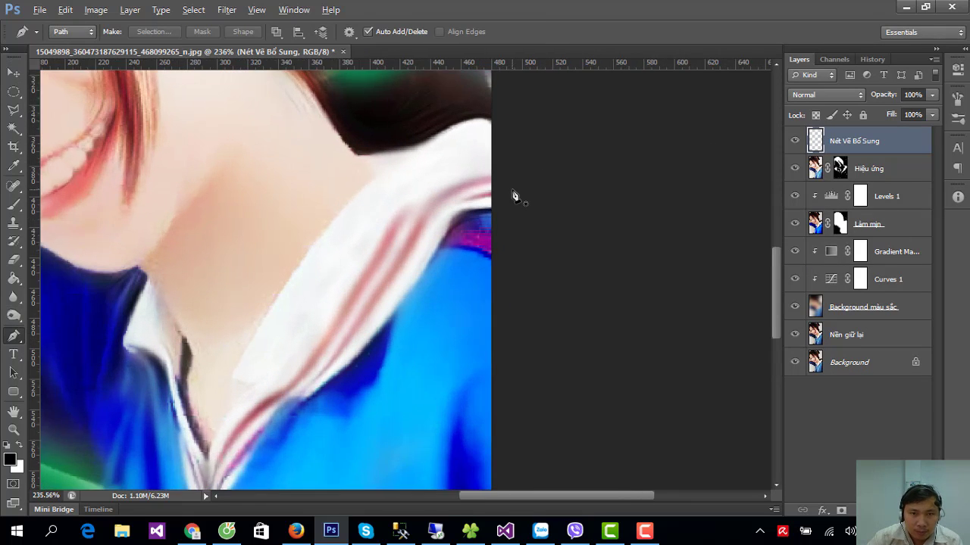
{"action": "scroll", "coordinate": [513, 199], "scroll_direction": "up", "scroll_amount": 1}
{"action": "left_click", "coordinate": [491, 212]}
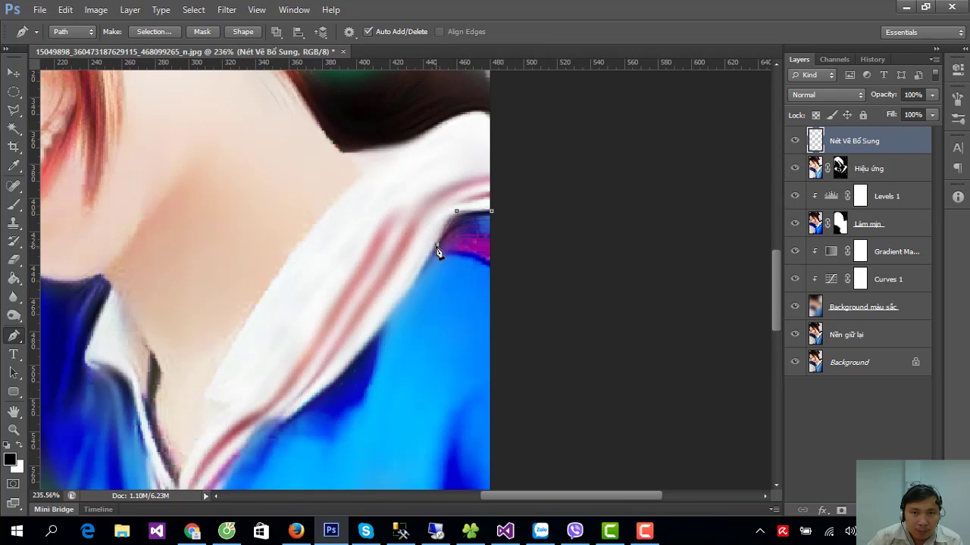
{"action": "left_click_drag", "start_coordinate": [426, 278], "coordinate": [414, 284]}
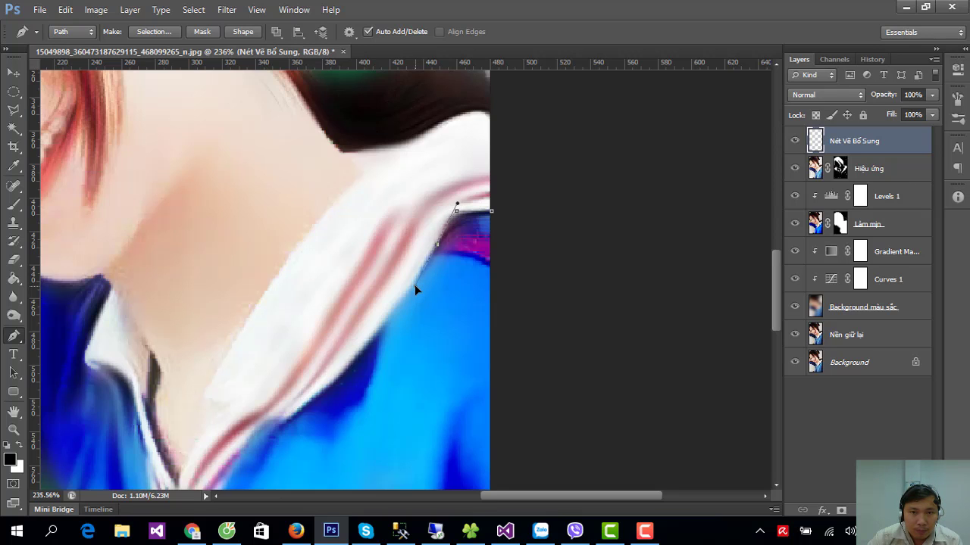
{"action": "left_click_drag", "start_coordinate": [417, 357], "coordinate": [574, 263]}
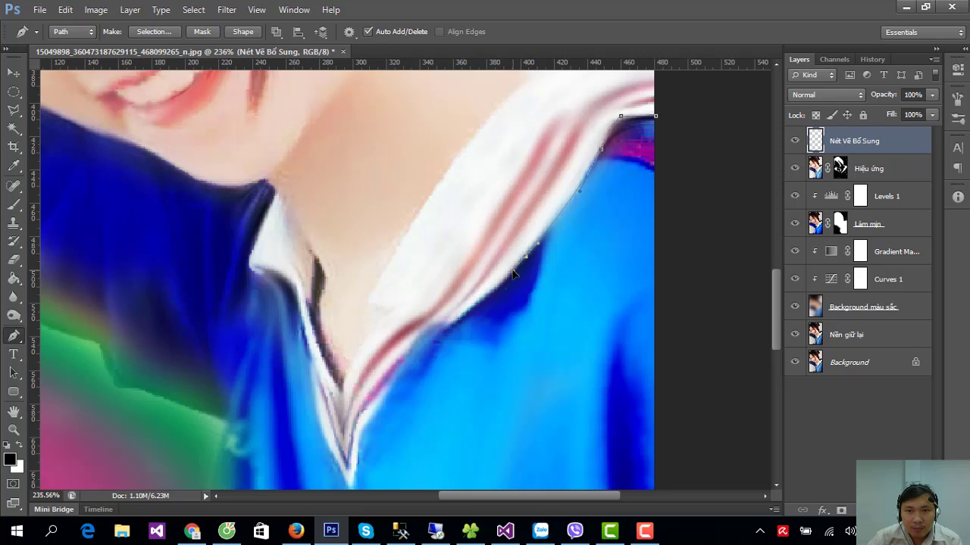
{"action": "left_click", "coordinate": [445, 330]}
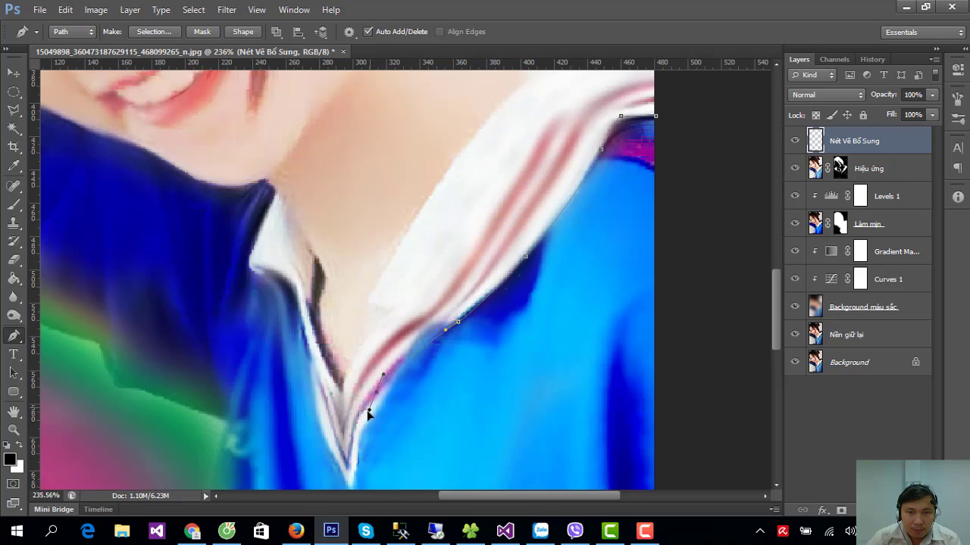
{"action": "left_click_drag", "start_coordinate": [379, 450], "coordinate": [408, 339]}
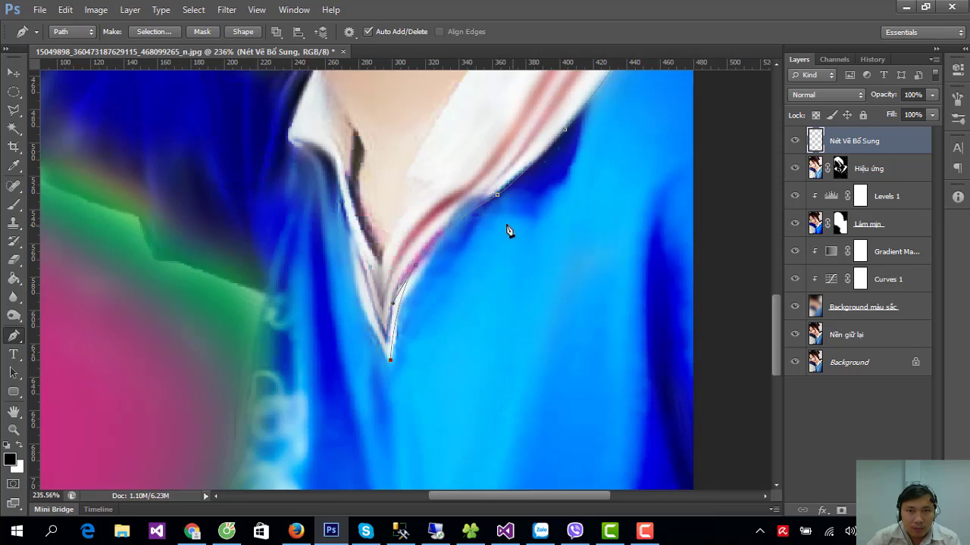
{"action": "right_click", "coordinate": [478, 217]}
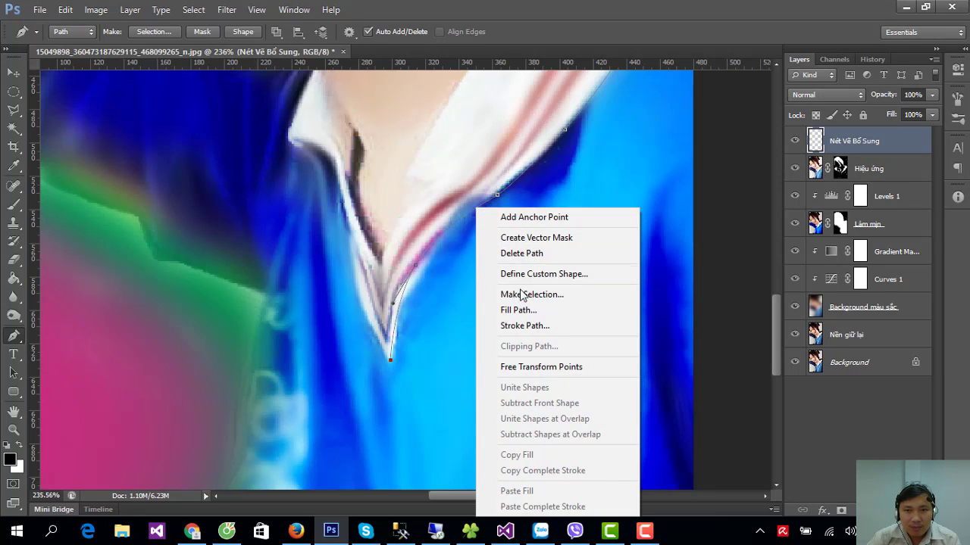
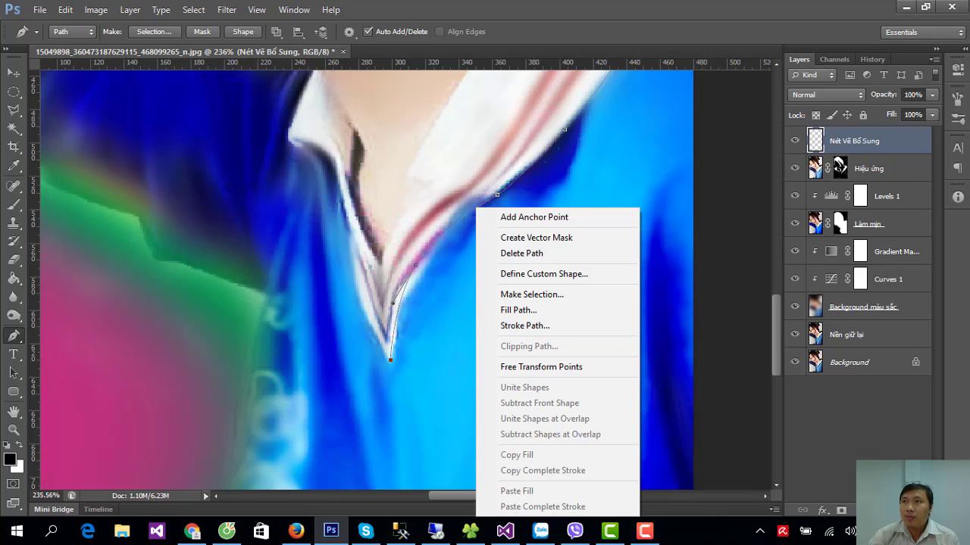
- Open Stroke Path for the collar path, check the tool setting, then cancel
{"action": "key", "text": "Escape"}
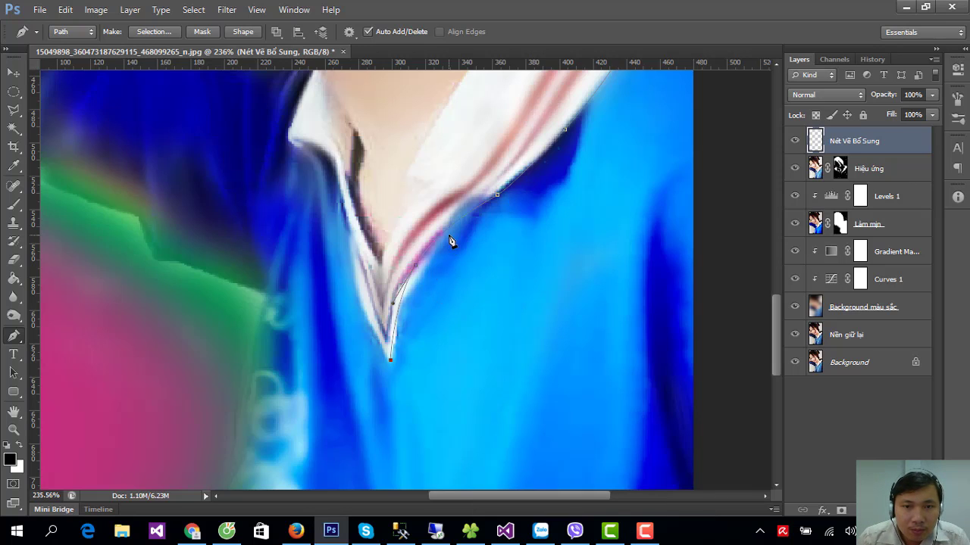
{"action": "right_click", "coordinate": [455, 228]}
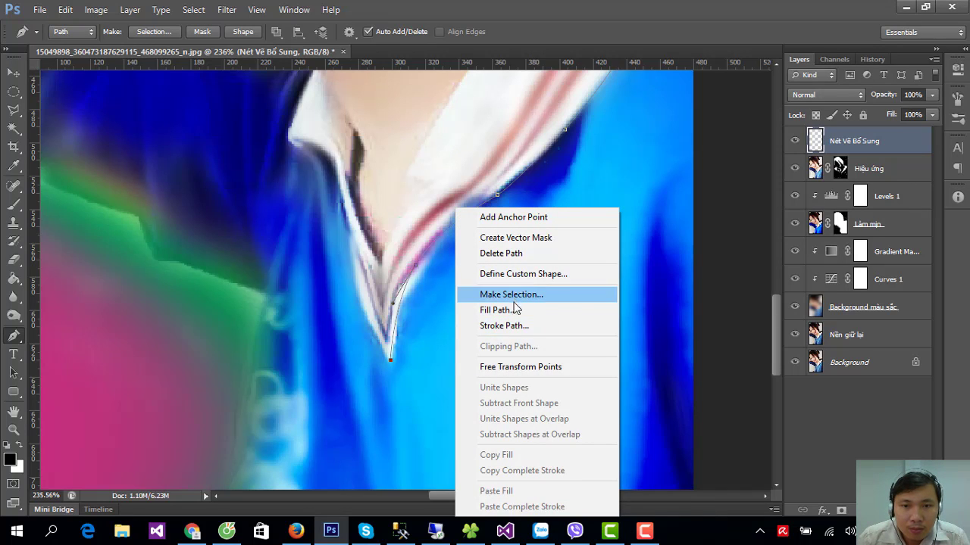
{"action": "left_click", "coordinate": [504, 325]}
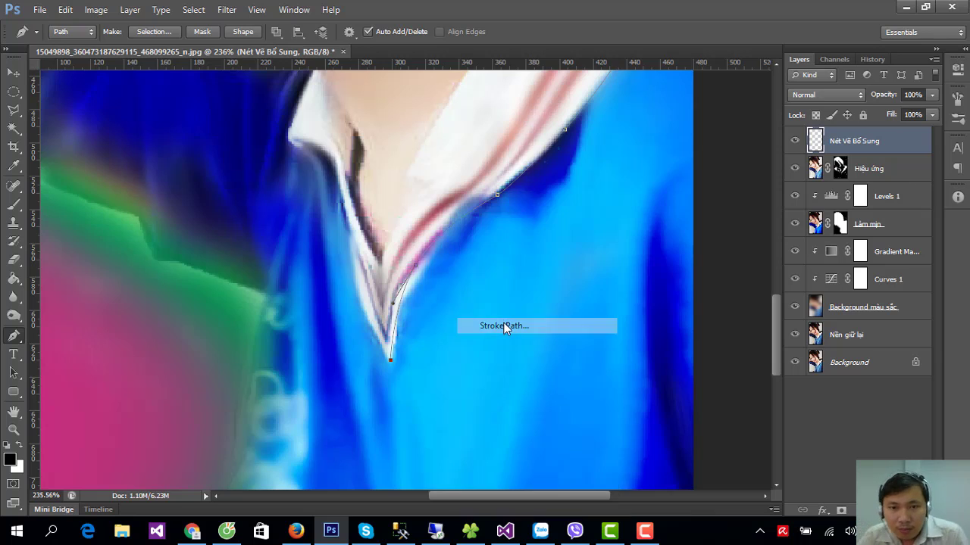
{"action": "left_click", "coordinate": [504, 182]}
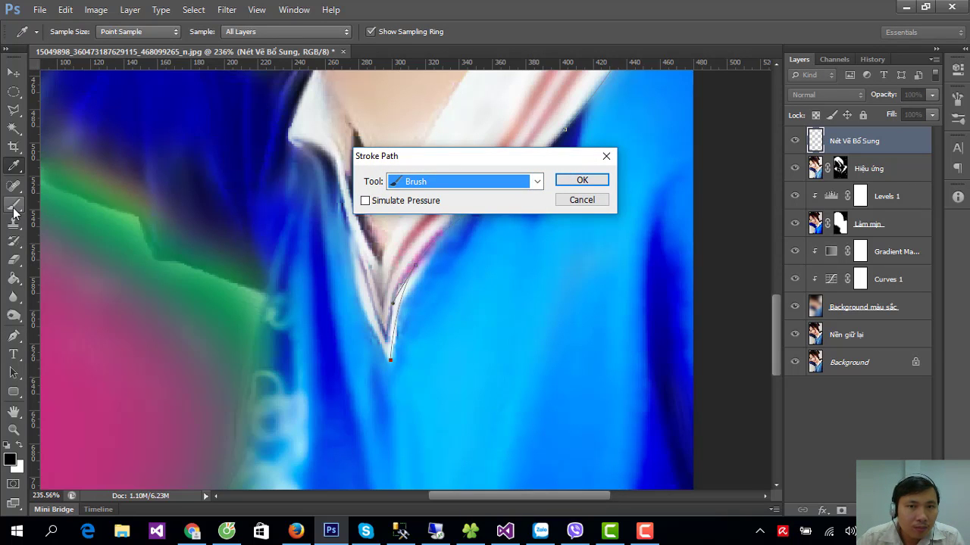
{"action": "key", "text": "Escape"}
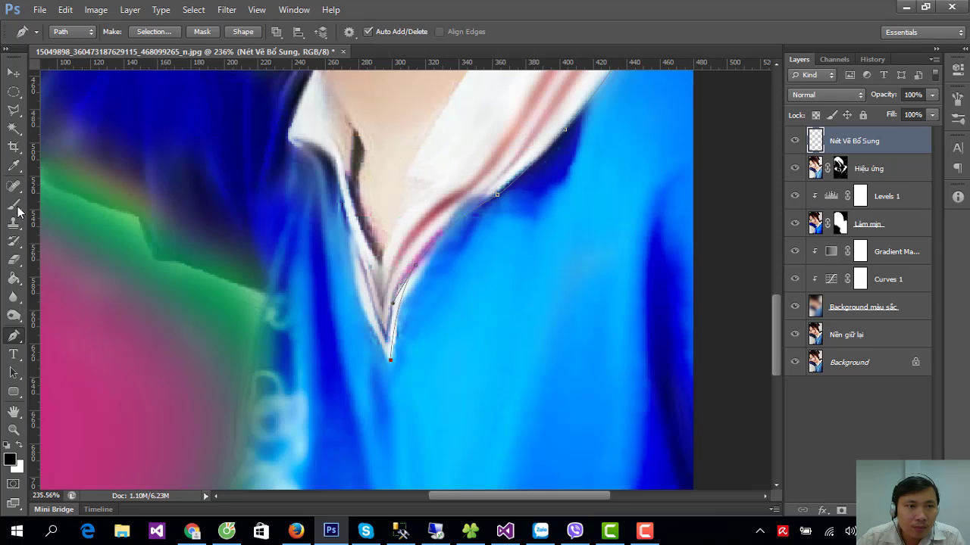
- Set the Brush tool size to 1 px
{"action": "left_click", "coordinate": [14, 205]}
{"action": "scroll", "coordinate": [439, 356], "scroll_direction": "down", "scroll_amount": 2}
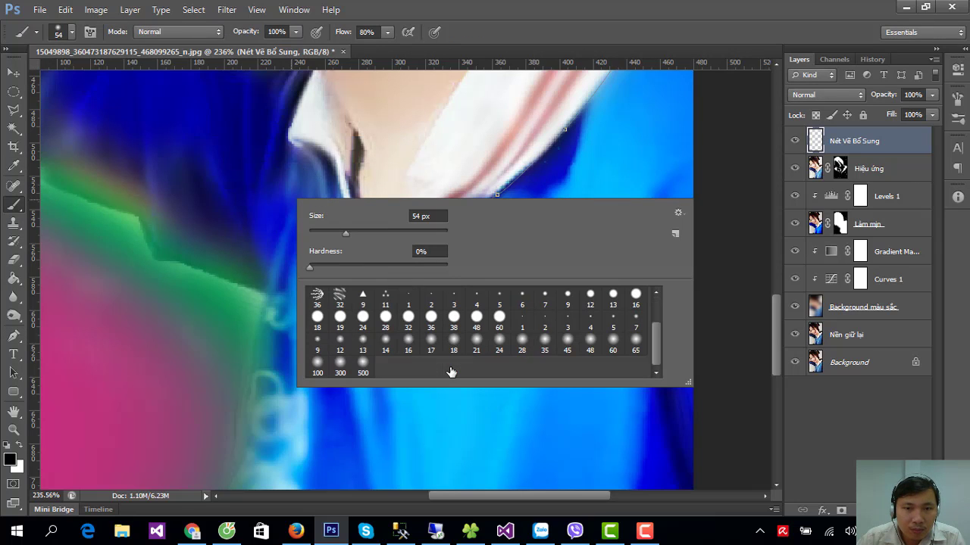
{"action": "left_click", "coordinate": [522, 325]}
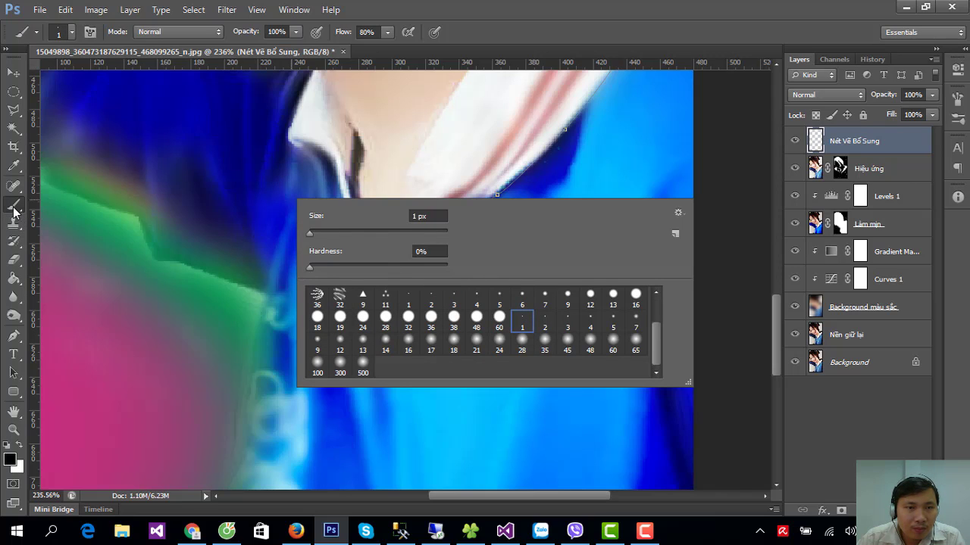
{"action": "left_click", "coordinate": [15, 210]}
- Stroke the collar path with the 1 px brush and deselect it
{"action": "left_click", "coordinate": [14, 339]}
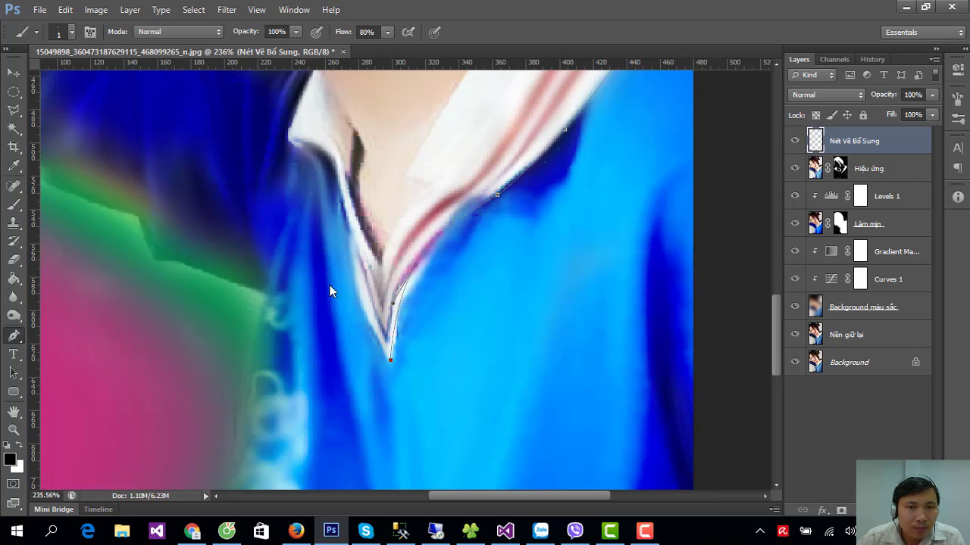
{"action": "right_click", "coordinate": [425, 249]}
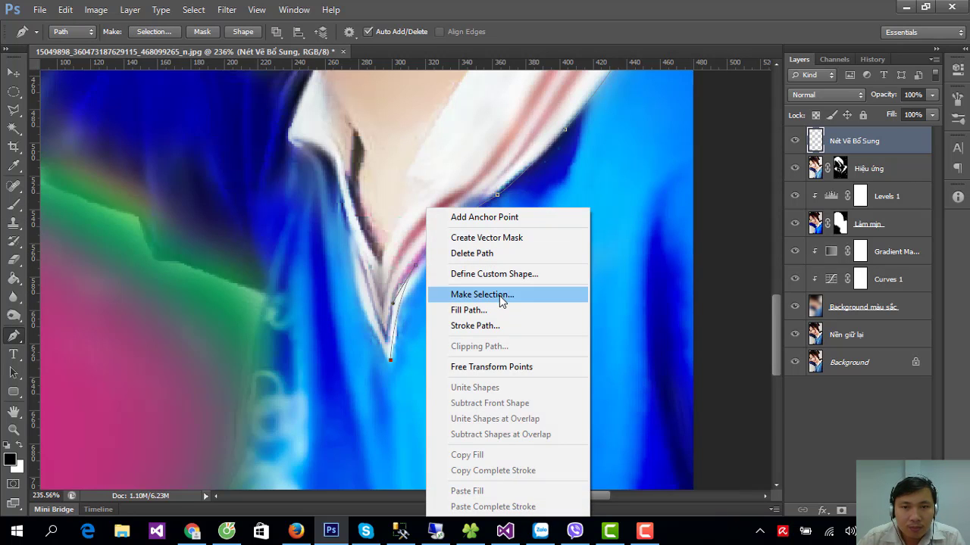
{"action": "left_click", "coordinate": [492, 326]}
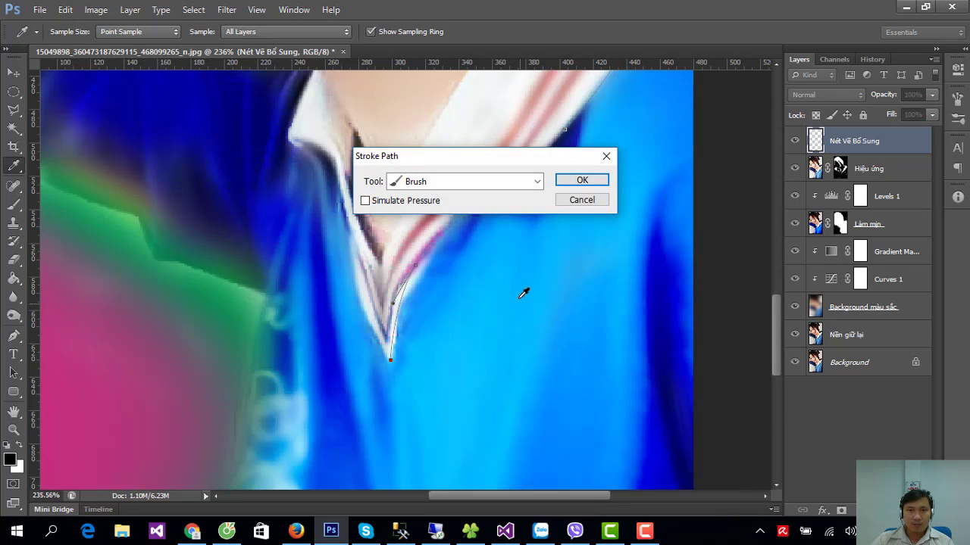
{"action": "left_click", "coordinate": [581, 181]}
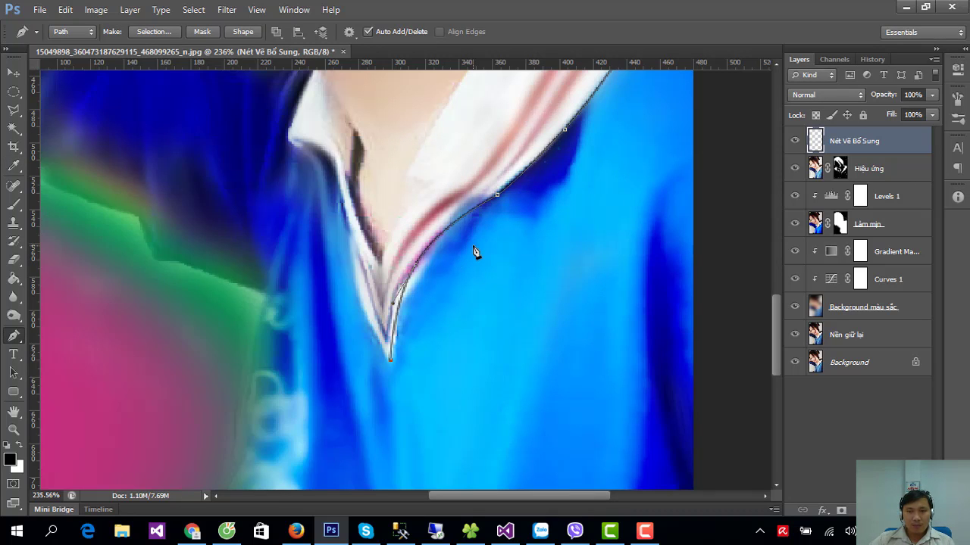
{"action": "key", "text": "Escape"}
- Bring the neck into view and start a pen path along the collar's upper edge
{"action": "scroll", "coordinate": [534, 252], "scroll_direction": "down", "scroll_amount": 5}
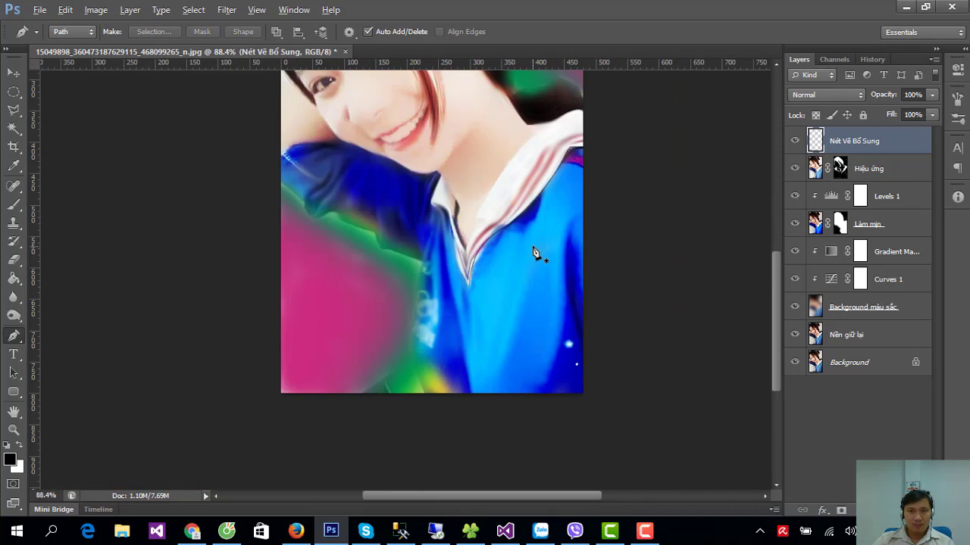
{"action": "scroll", "coordinate": [530, 249], "scroll_direction": "up", "scroll_amount": 1}
{"action": "scroll", "coordinate": [519, 238], "scroll_direction": "up", "scroll_amount": 1}
{"action": "scroll", "coordinate": [505, 223], "scroll_direction": "up", "scroll_amount": 1}
{"action": "scroll", "coordinate": [506, 224], "scroll_direction": "up", "scroll_amount": 1}
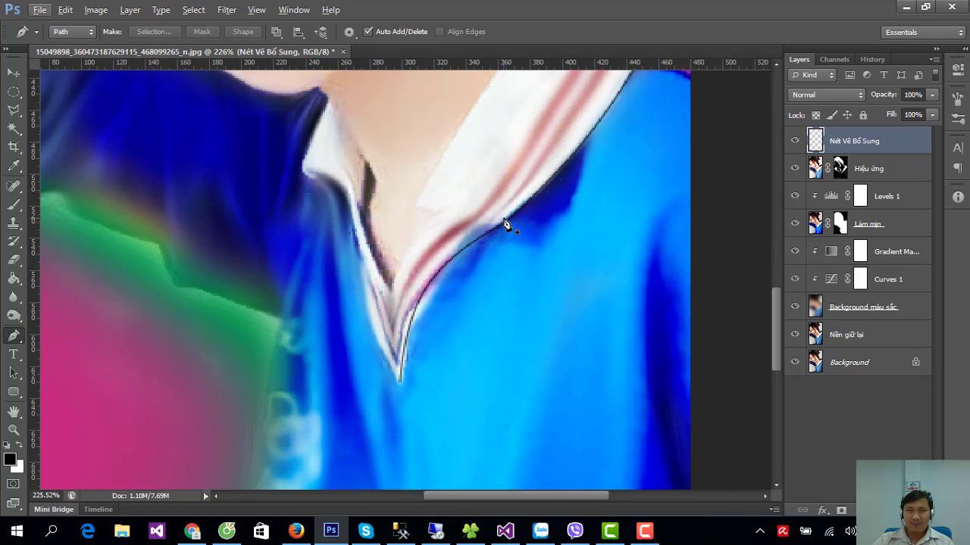
{"action": "left_click_drag", "start_coordinate": [553, 112], "coordinate": [379, 396]}
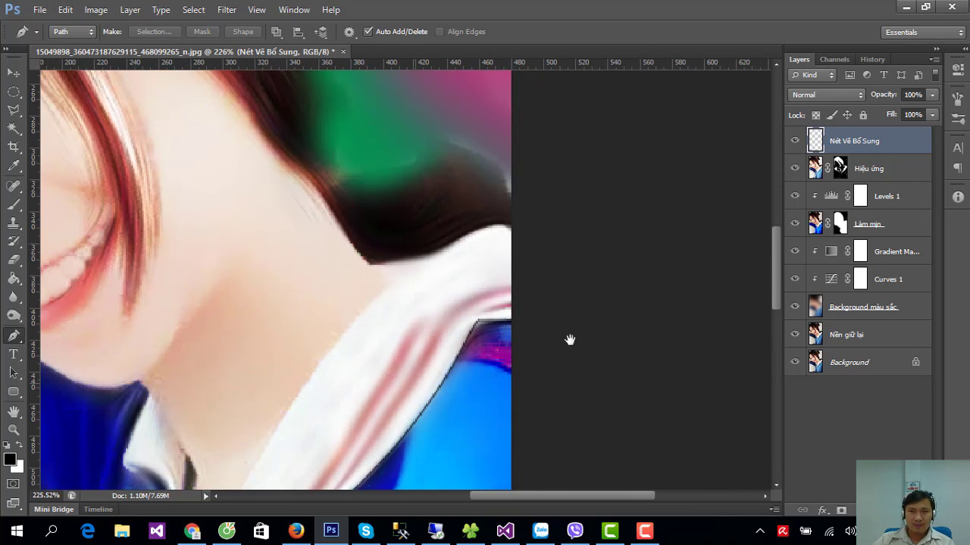
{"action": "left_click", "coordinate": [511, 227]}
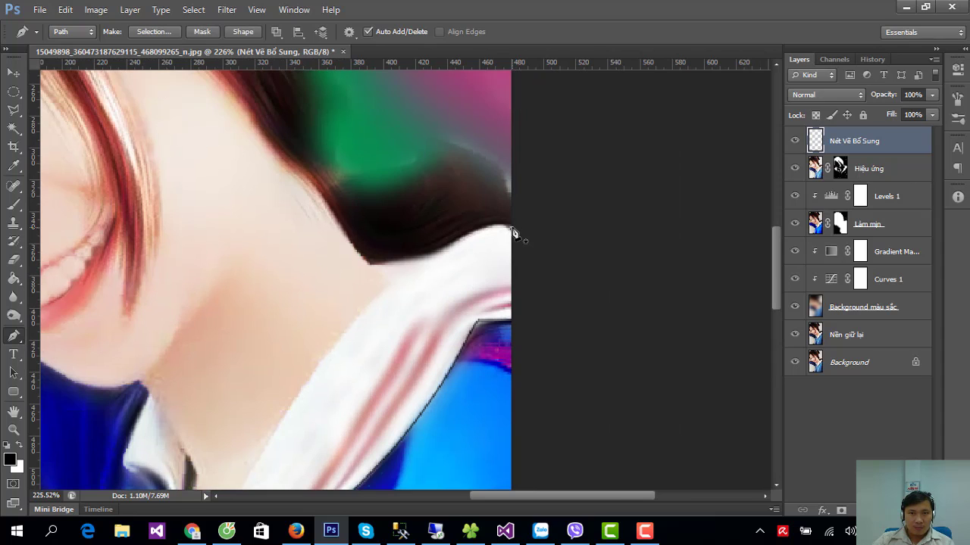
{"action": "left_click_drag", "start_coordinate": [457, 243], "coordinate": [429, 270]}
- Extend the collar path with more curved anchors down toward the V
{"action": "mouse_move", "coordinate": [321, 366]}
{"action": "left_mouse_down"}
{"action": "mouse_move", "coordinate": [541, 237]}
{"action": "mouse_move", "coordinate": [465, 278]}
{"action": "left_mouse_up"}
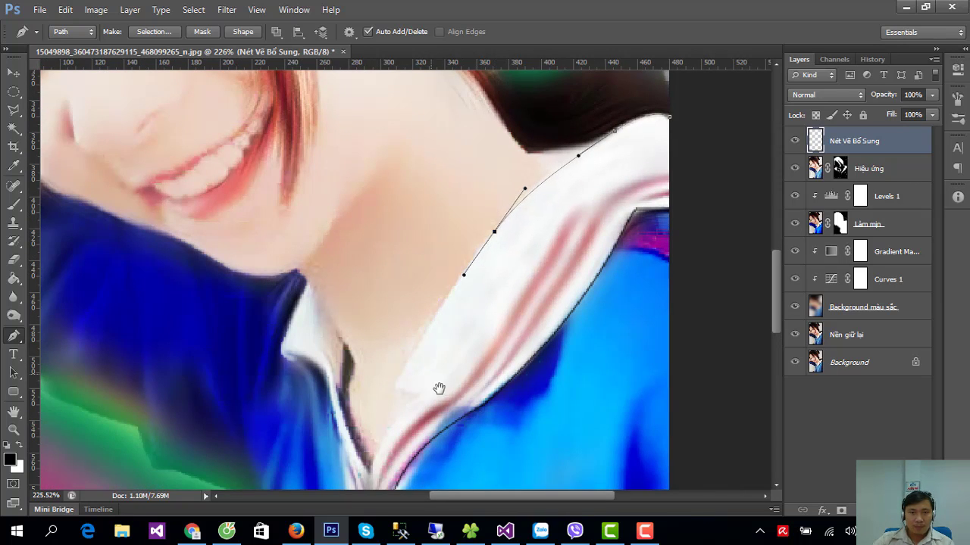
{"action": "left_click_drag", "start_coordinate": [437, 390], "coordinate": [513, 280]}
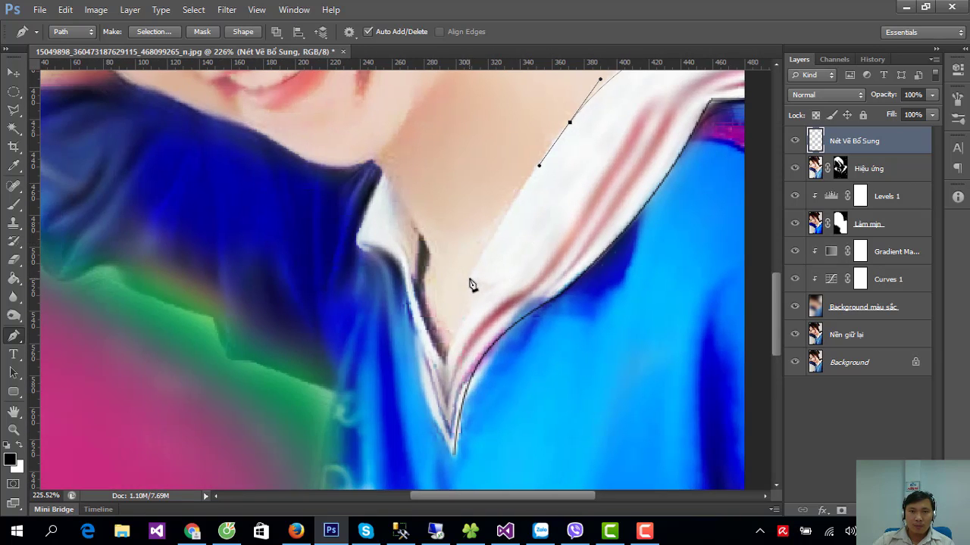
{"action": "left_click_drag", "start_coordinate": [468, 278], "coordinate": [458, 322]}
{"action": "left_click_drag", "start_coordinate": [632, 162], "coordinate": [572, 215]}
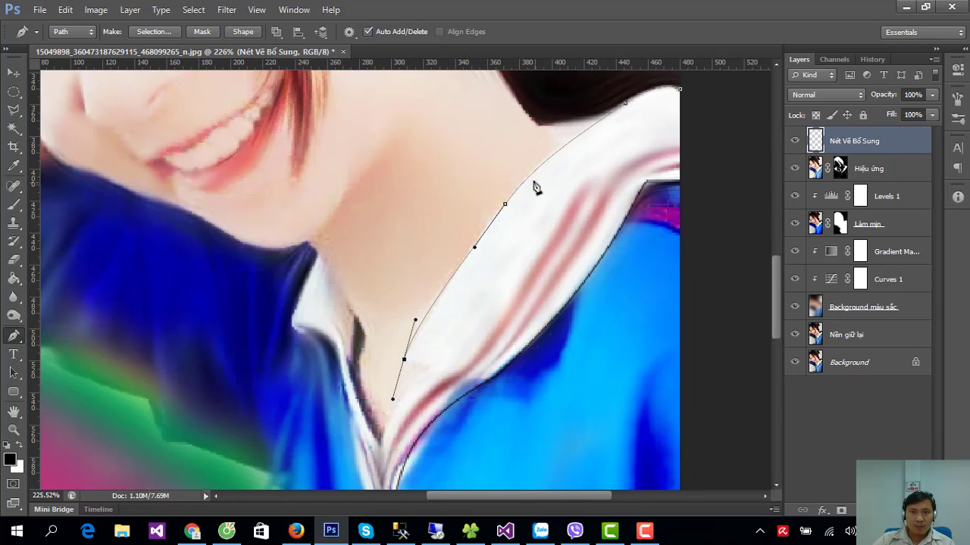
{"action": "key", "text": "Return"}
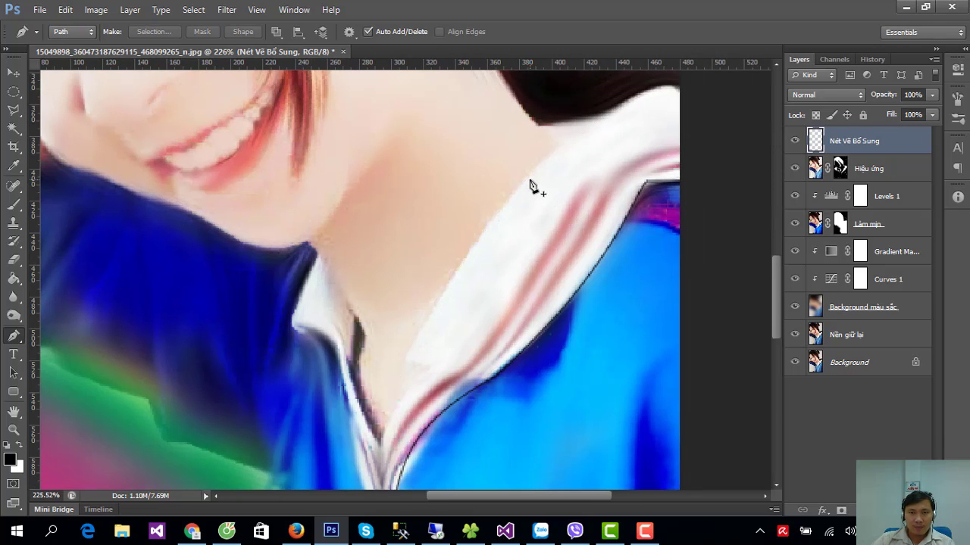
{"action": "left_click", "coordinate": [530, 186]}
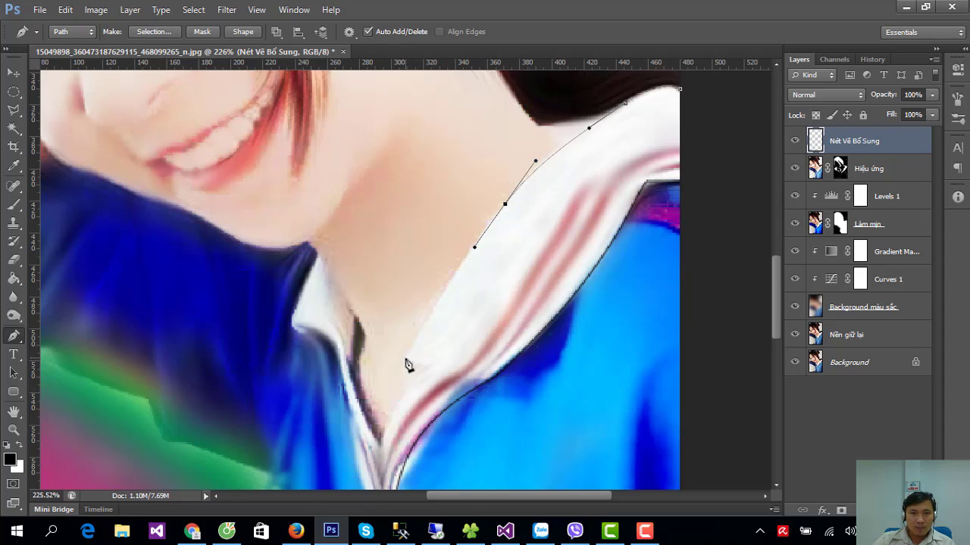
{"action": "left_click_drag", "start_coordinate": [405, 359], "coordinate": [400, 386]}
{"action": "right_click", "coordinate": [452, 286]}
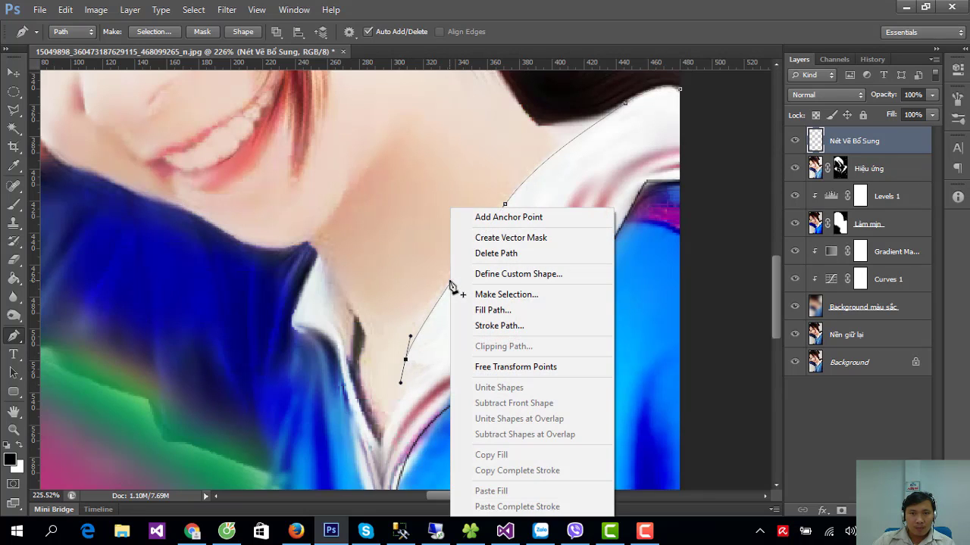
- Extend the collar path with a short curved segment and close it at its start
{"action": "left_click", "coordinate": [526, 120]}
{"action": "key", "text": "Escape"}
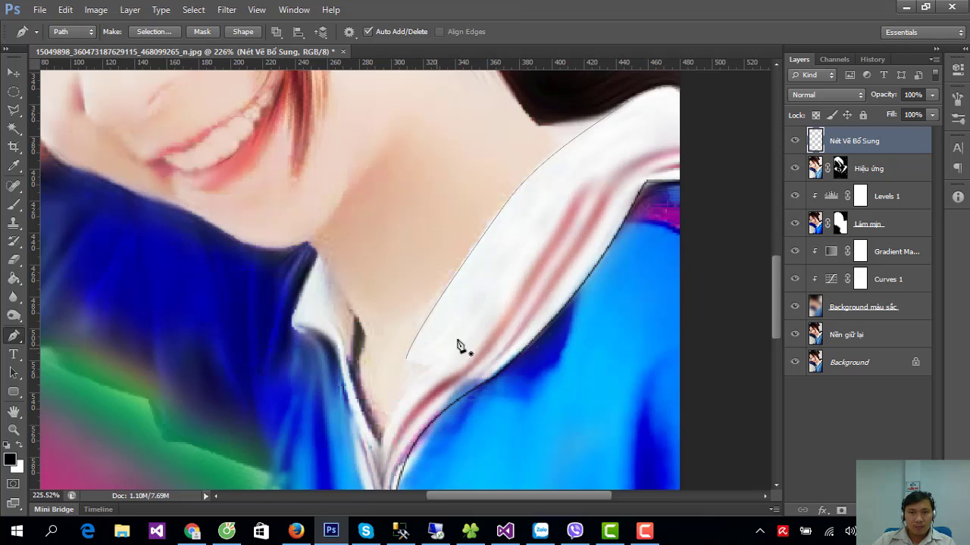
{"action": "left_click_drag", "start_coordinate": [442, 352], "coordinate": [405, 318]}
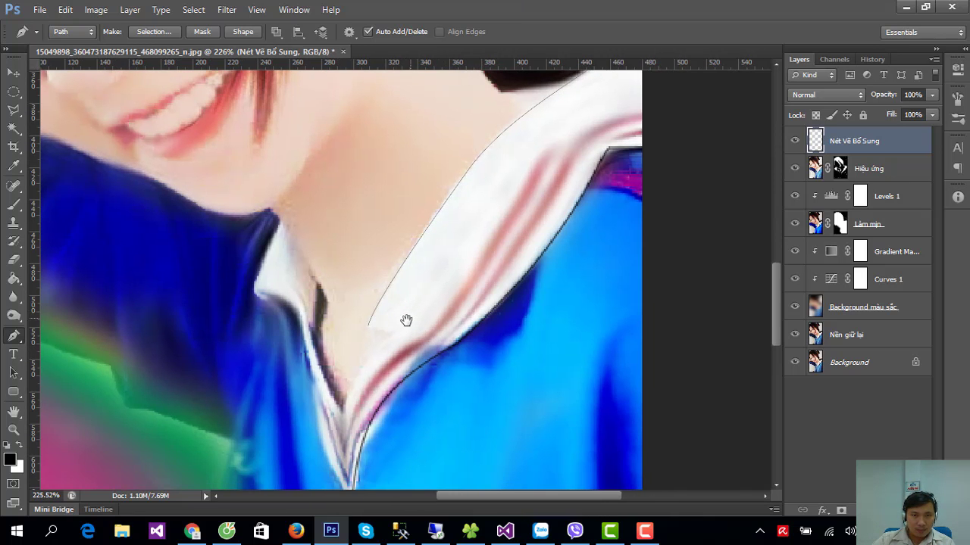
{"action": "scroll", "coordinate": [373, 334], "scroll_direction": "up", "scroll_amount": 2}
{"action": "scroll", "coordinate": [372, 336], "scroll_direction": "up", "scroll_amount": 3}
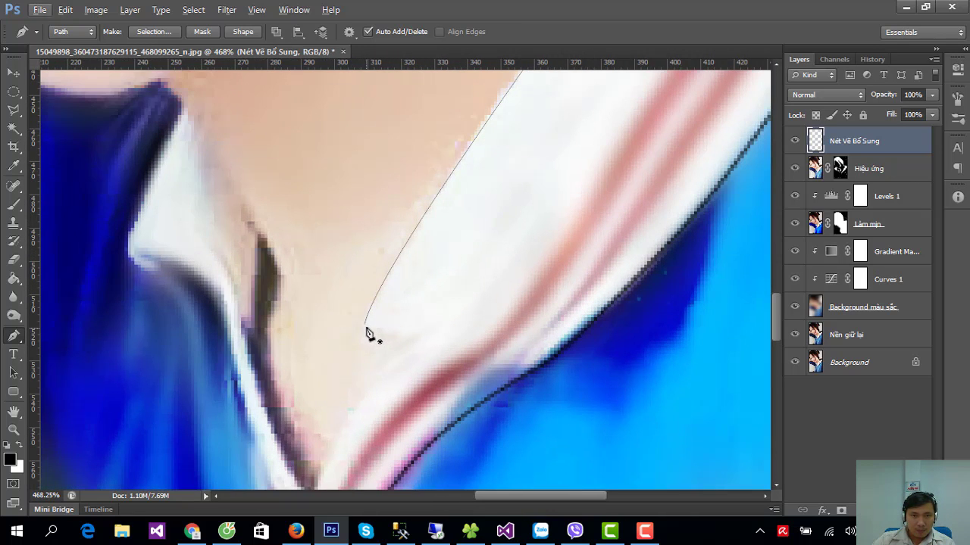
{"action": "left_click", "coordinate": [364, 324]}
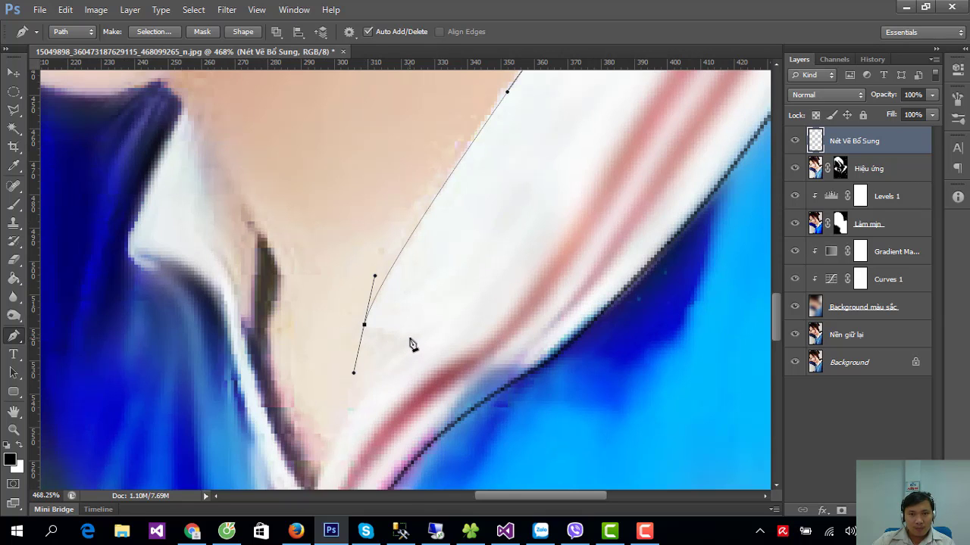
{"action": "scroll", "coordinate": [414, 346], "scroll_direction": "down", "scroll_amount": 2}
{"action": "scroll", "coordinate": [413, 348], "scroll_direction": "down", "scroll_amount": 2}
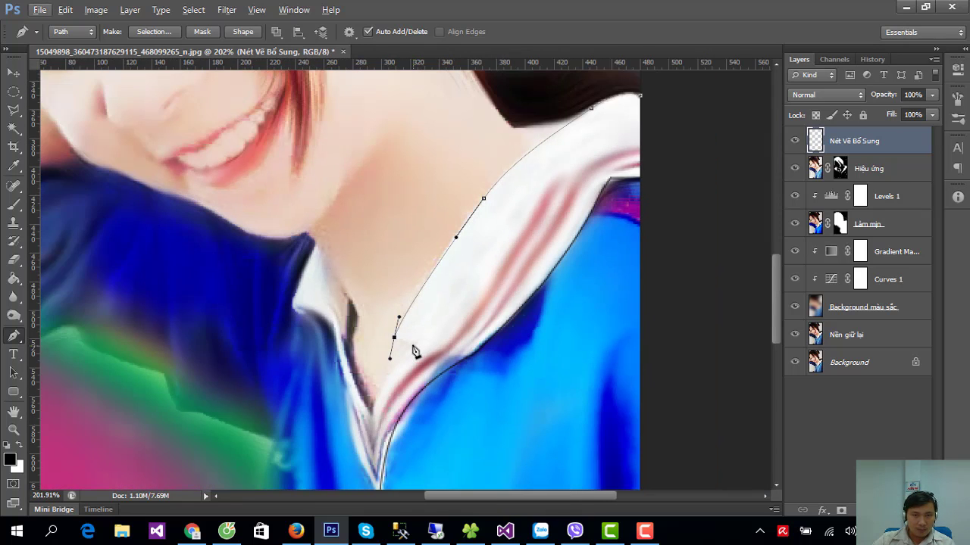
{"action": "left_click", "coordinate": [414, 346]}
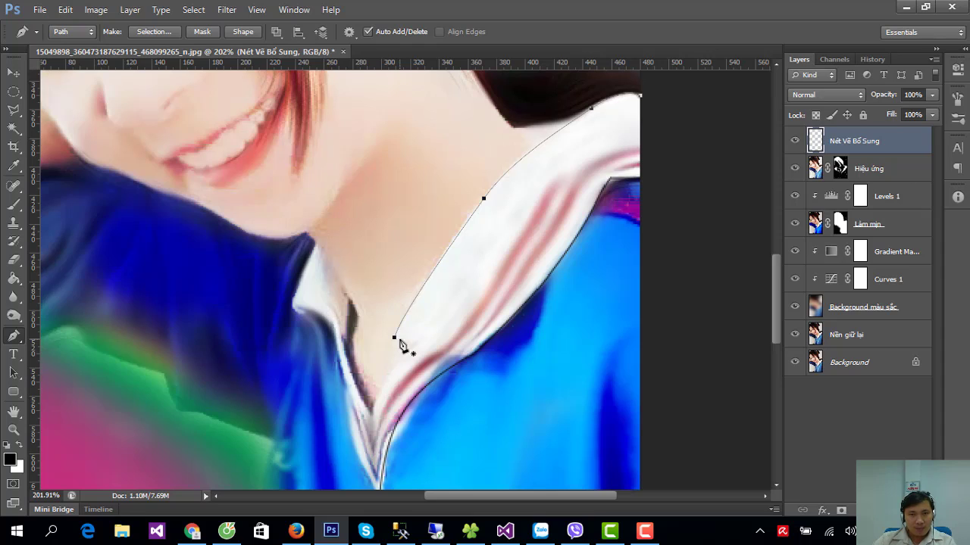
{"action": "left_click", "coordinate": [396, 340]}
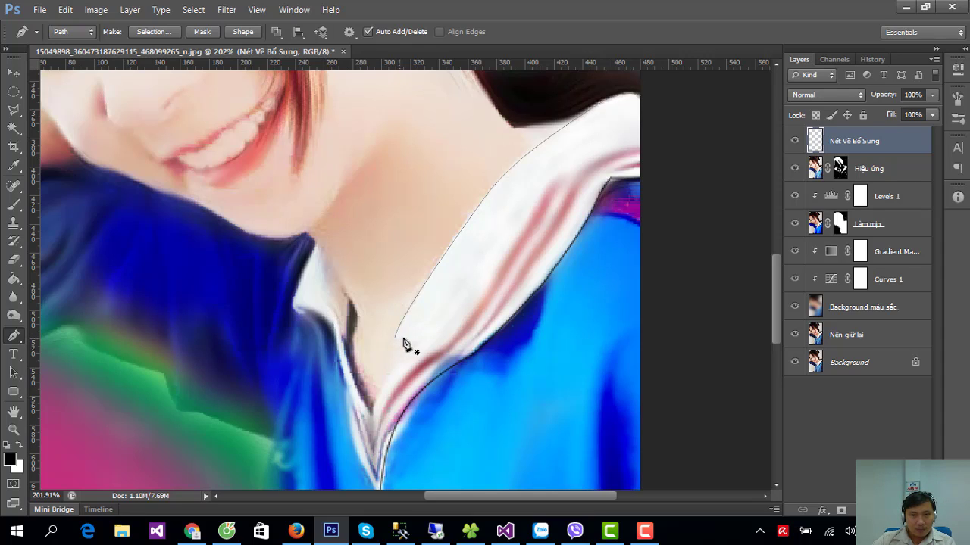
- Stroke the collar path with the Brush tool
{"action": "right_click", "coordinate": [444, 265]}
{"action": "left_click", "coordinate": [483, 326]}
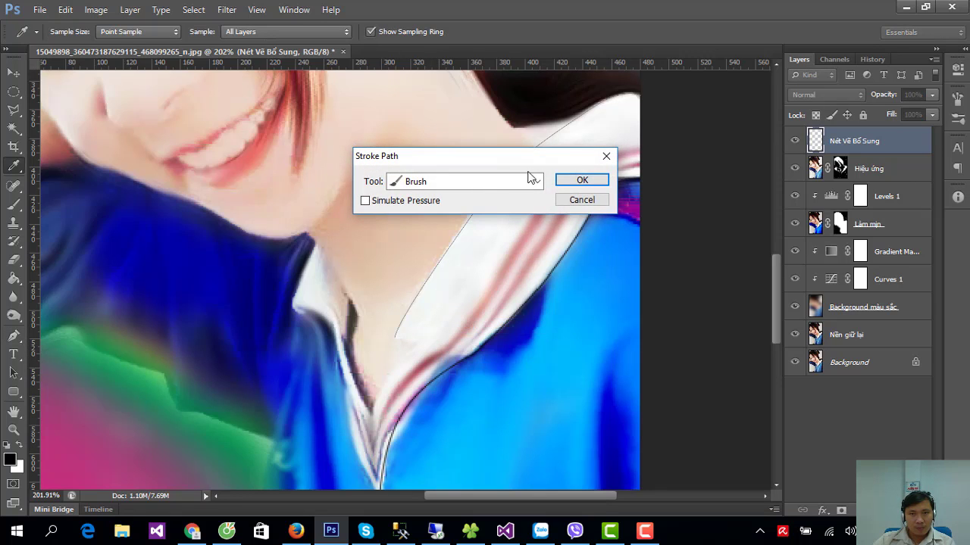
{"action": "left_click", "coordinate": [569, 181]}
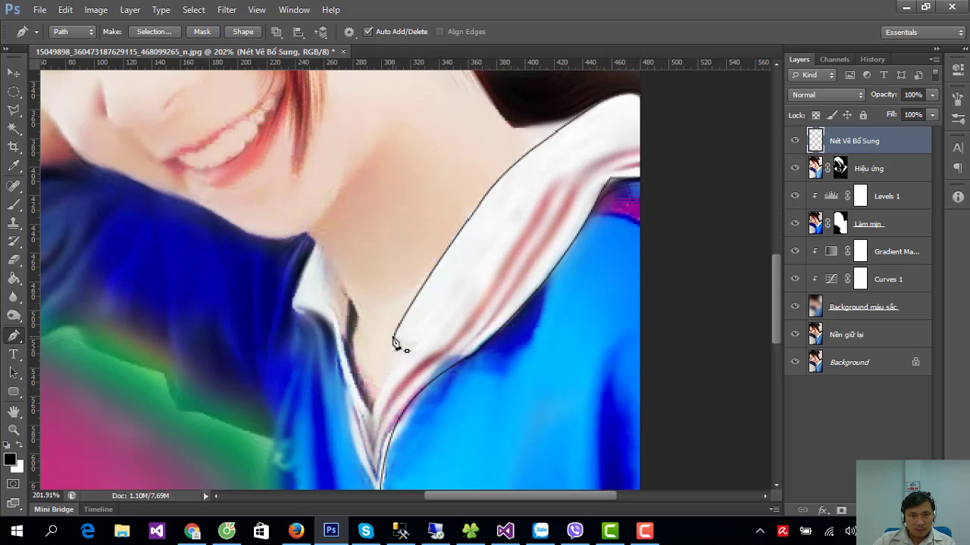
{"action": "left_click", "coordinate": [393, 338]}
- Continue the path from the collar endpoint and stroke the short segment
{"action": "key", "text": "Escape"}
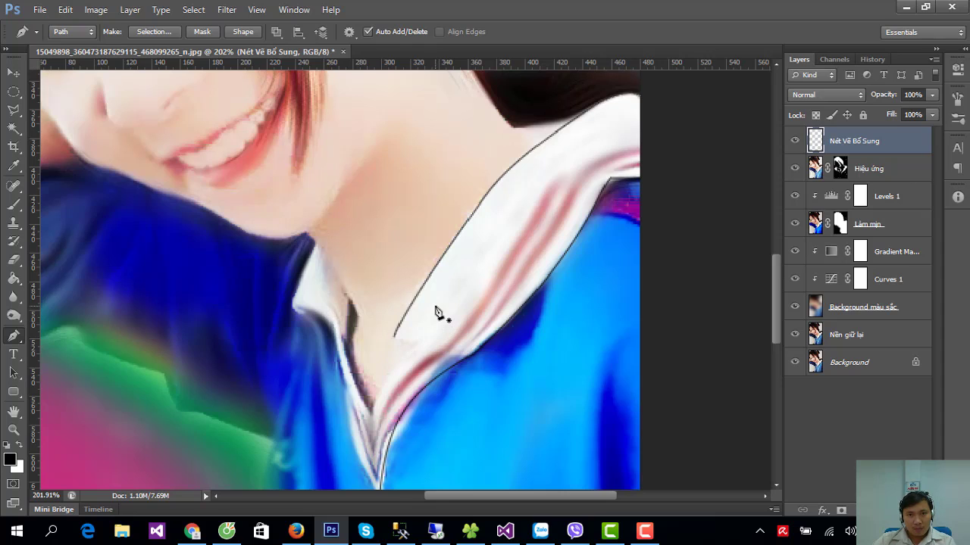
{"action": "left_click", "coordinate": [394, 334]}
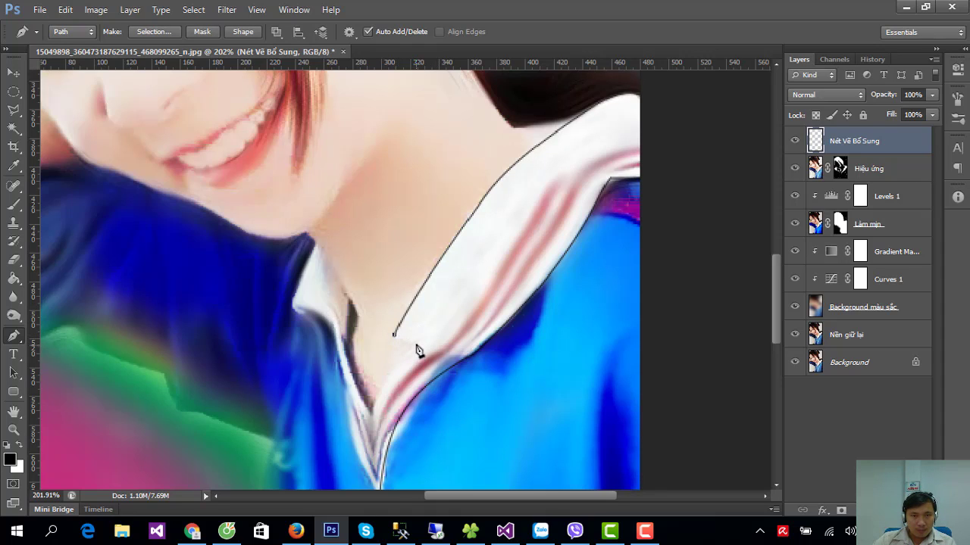
{"action": "right_click", "coordinate": [416, 345]}
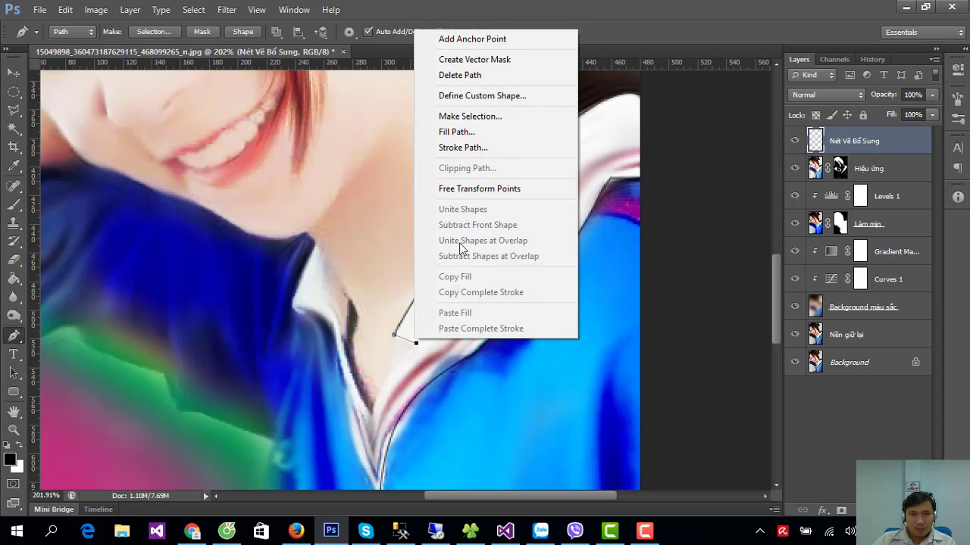
{"action": "left_click", "coordinate": [484, 150]}
{"action": "key", "text": "Return"}
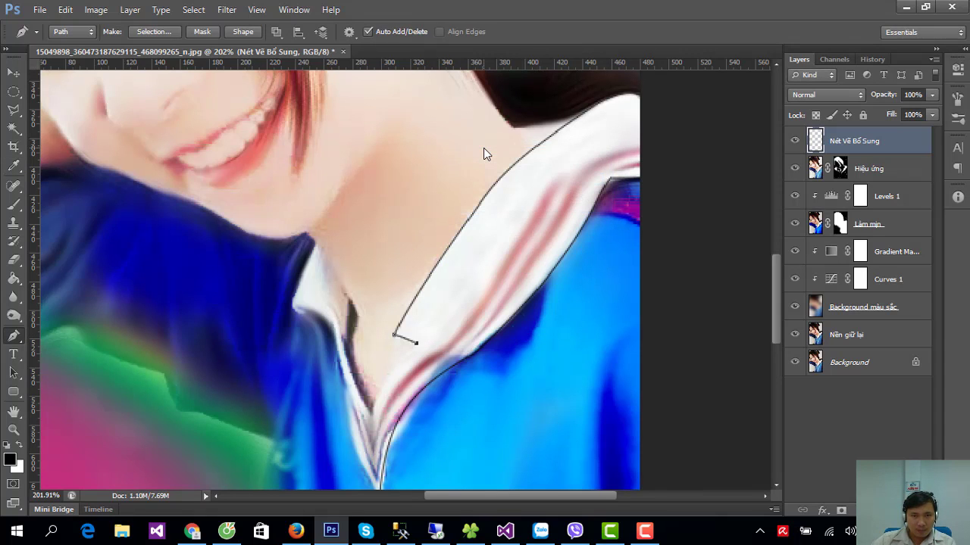
- Trace a curved path down the collar's lower edge and stroke it with the brush
{"action": "left_click_drag", "start_coordinate": [459, 326], "coordinate": [578, 236]}
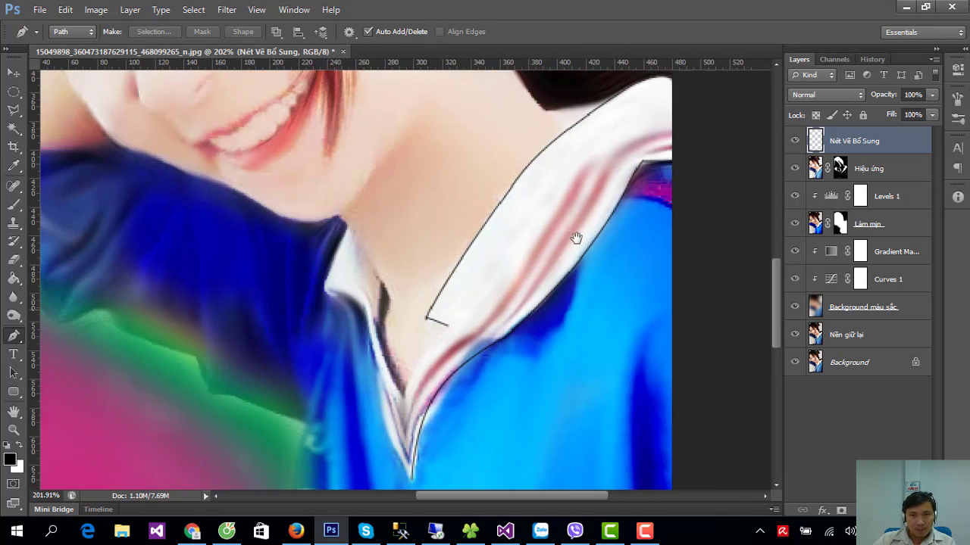
{"action": "left_click", "coordinate": [534, 255]}
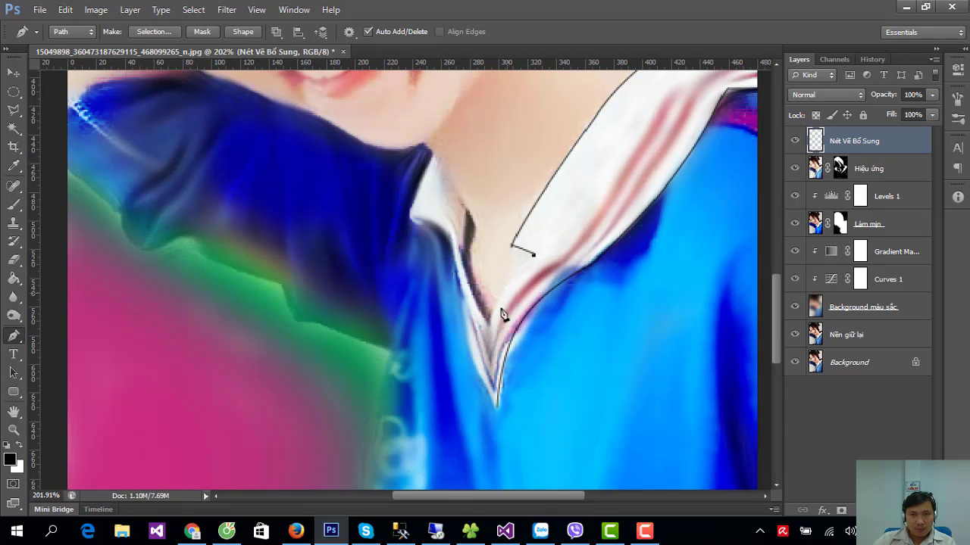
{"action": "left_click_drag", "start_coordinate": [489, 324], "coordinate": [490, 351]}
{"action": "left_click_drag", "start_coordinate": [493, 355], "coordinate": [486, 356]}
{"action": "right_click", "coordinate": [508, 296]}
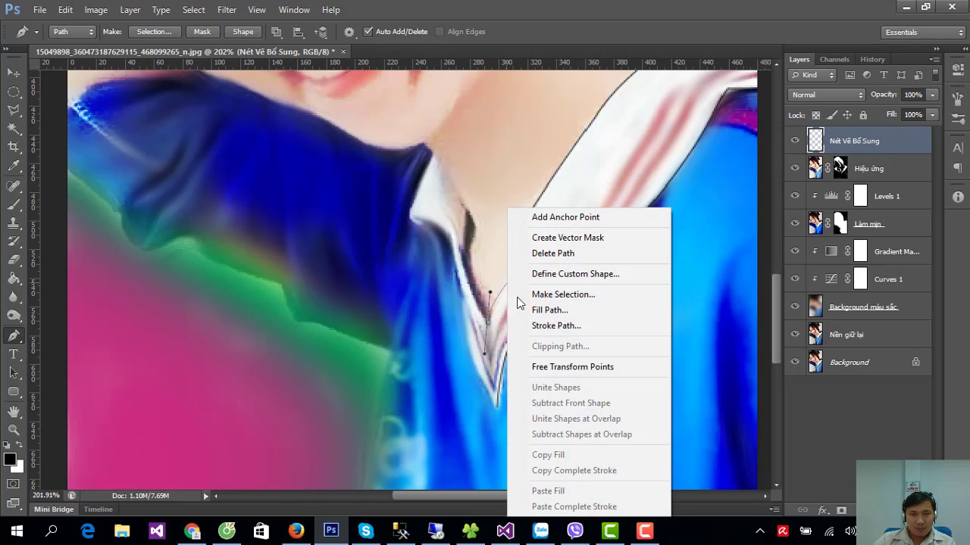
{"action": "left_click", "coordinate": [535, 325]}
{"action": "key", "text": "Return"}
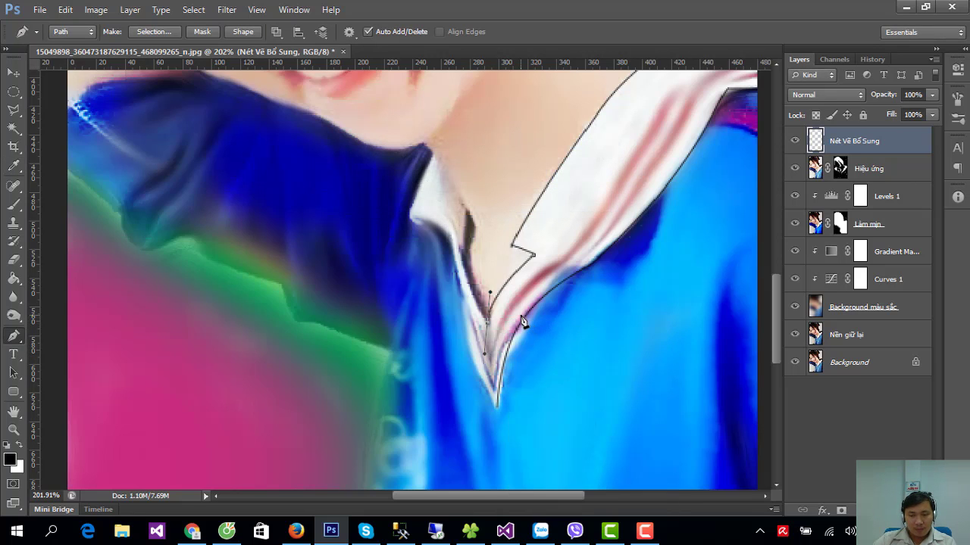
{"action": "key", "text": "Return"}
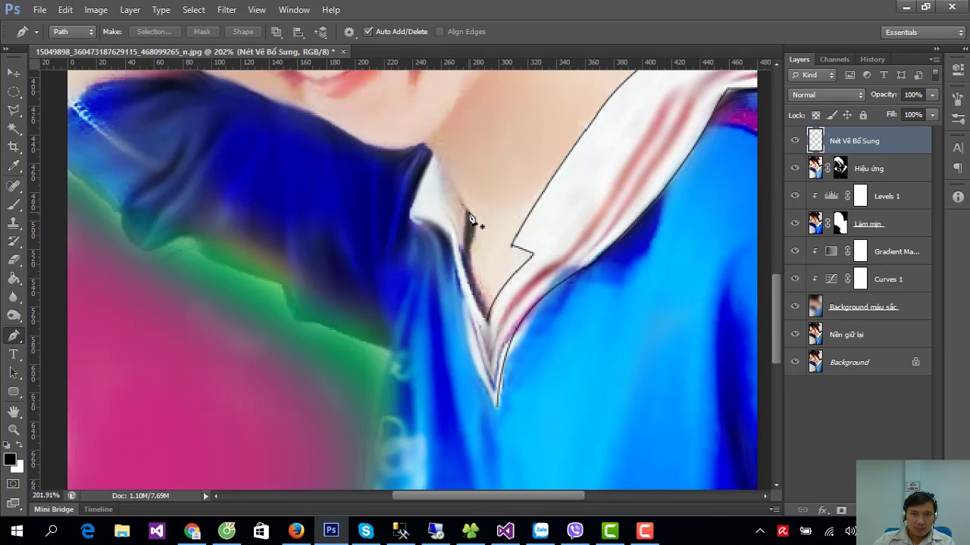
- Outline the inner collar edge with a curved stroked path
{"action": "left_click", "coordinate": [426, 149]}
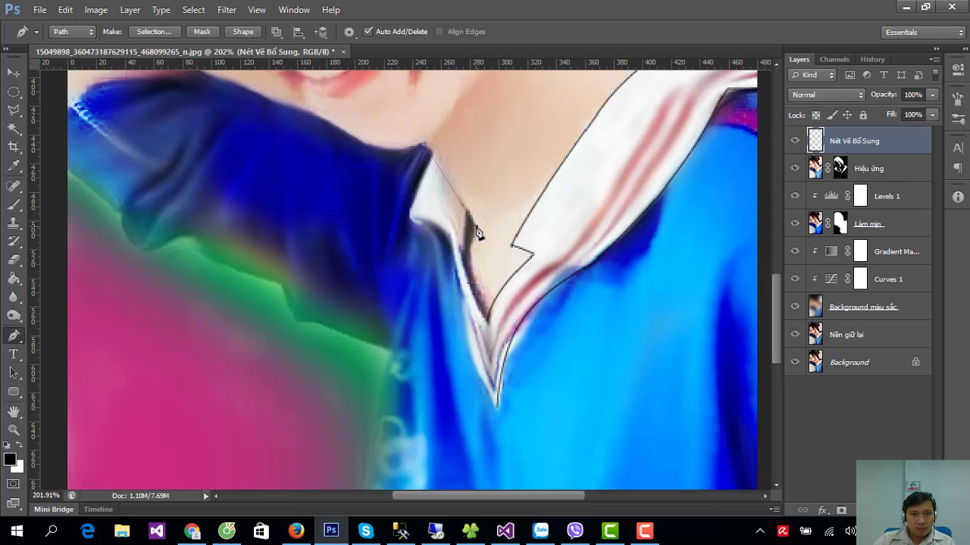
{"action": "left_click_drag", "start_coordinate": [475, 226], "coordinate": [487, 264]}
{"action": "right_click", "coordinate": [456, 191]}
{"action": "left_click", "coordinate": [512, 306]}
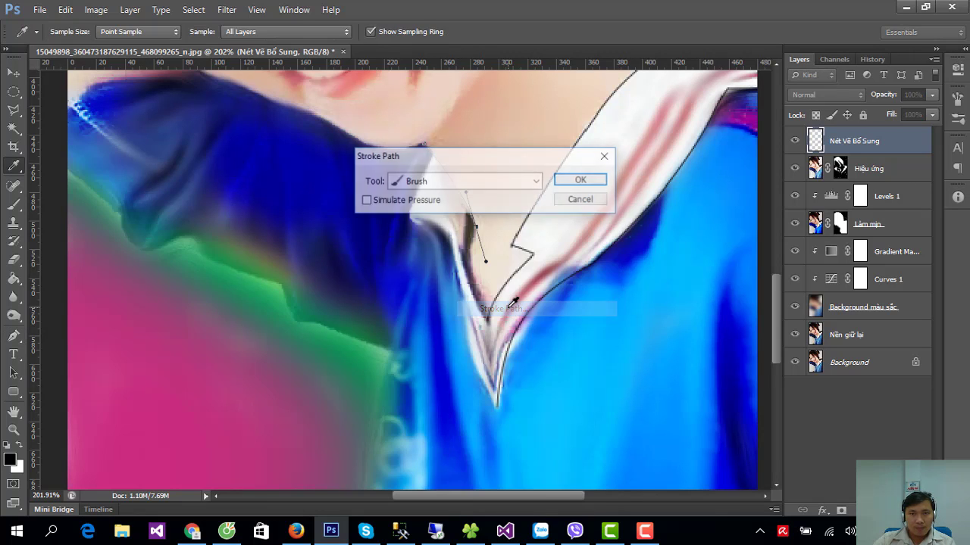
{"action": "key", "text": "Return"}
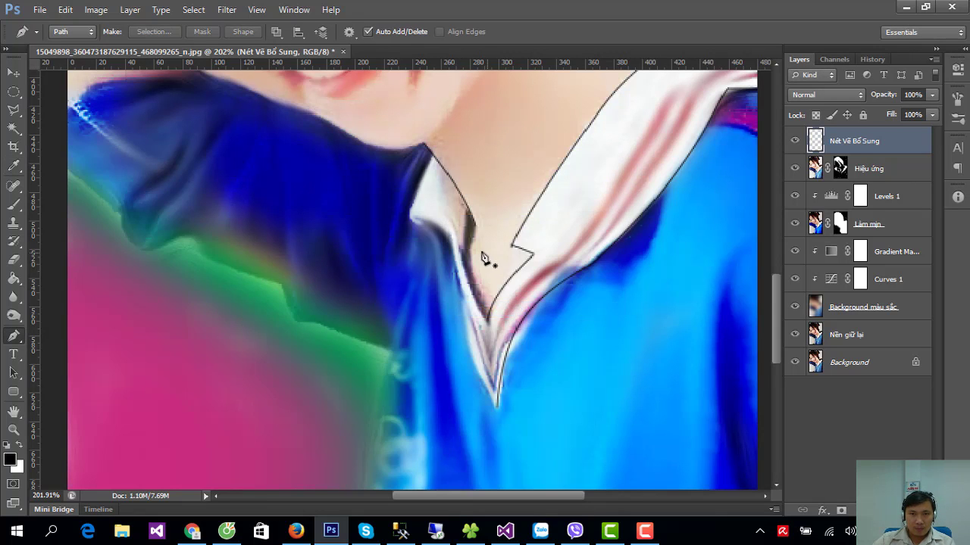
- Trace the left collar edge down to its tip and stroke it dark
{"action": "left_click", "coordinate": [434, 161]}
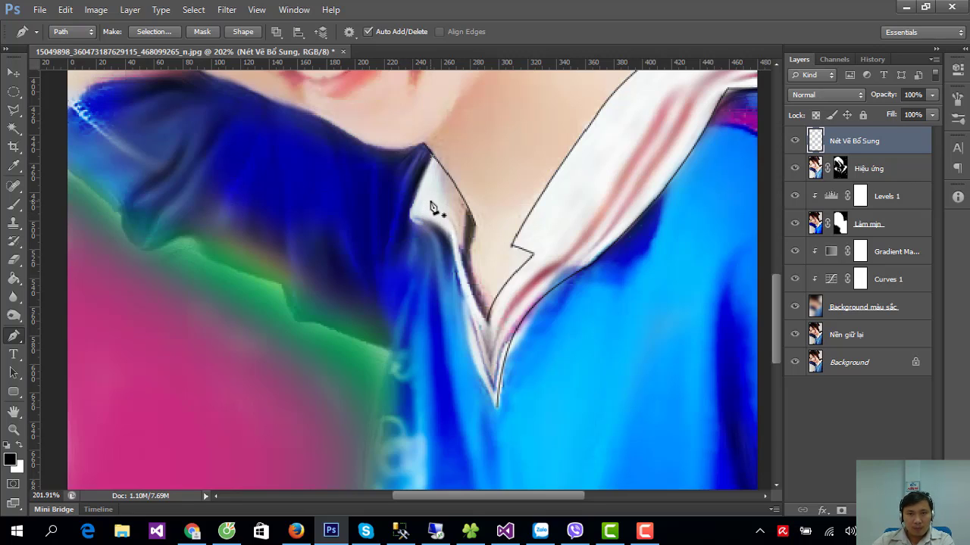
{"action": "left_click_drag", "start_coordinate": [416, 215], "coordinate": [447, 241]}
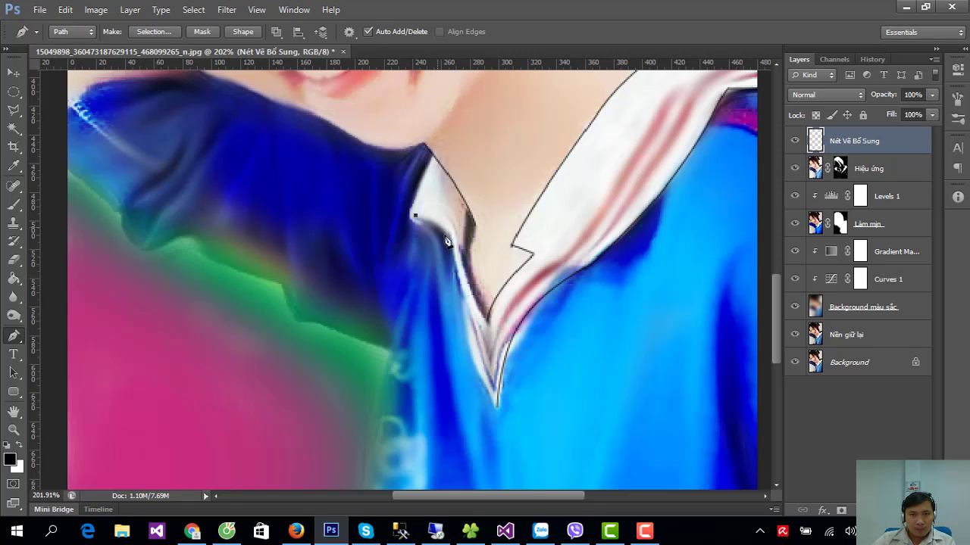
{"action": "mouse_move", "coordinate": [457, 261]}
{"action": "left_mouse_down"}
{"action": "mouse_move", "coordinate": [470, 309]}
{"action": "mouse_move", "coordinate": [454, 296]}
{"action": "mouse_move", "coordinate": [464, 303]}
{"action": "left_mouse_up"}
{"action": "mouse_move", "coordinate": [497, 409]}
{"action": "left_mouse_down"}
{"action": "mouse_move", "coordinate": [528, 439]}
{"action": "mouse_move", "coordinate": [520, 436]}
{"action": "left_mouse_up"}
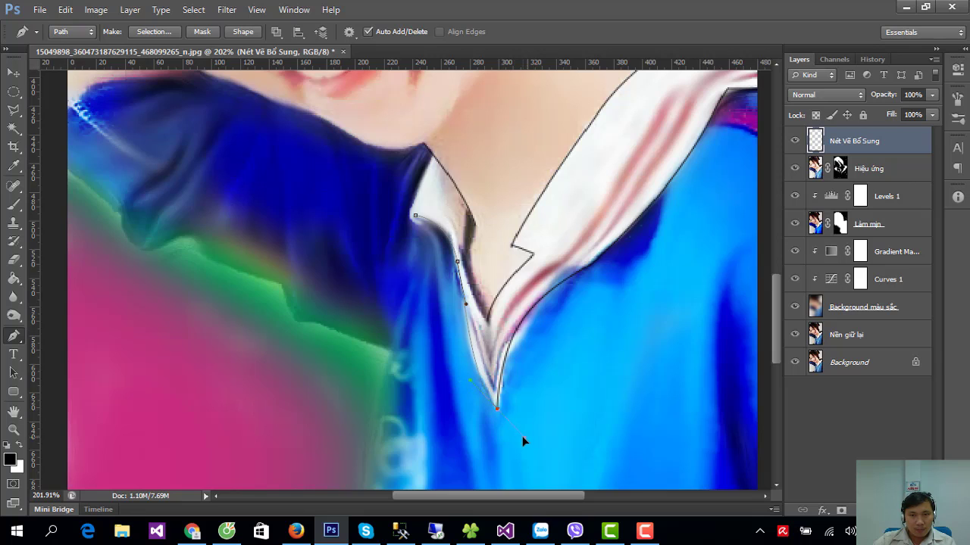
{"action": "right_click", "coordinate": [474, 362]}
{"action": "left_click", "coordinate": [522, 157]}
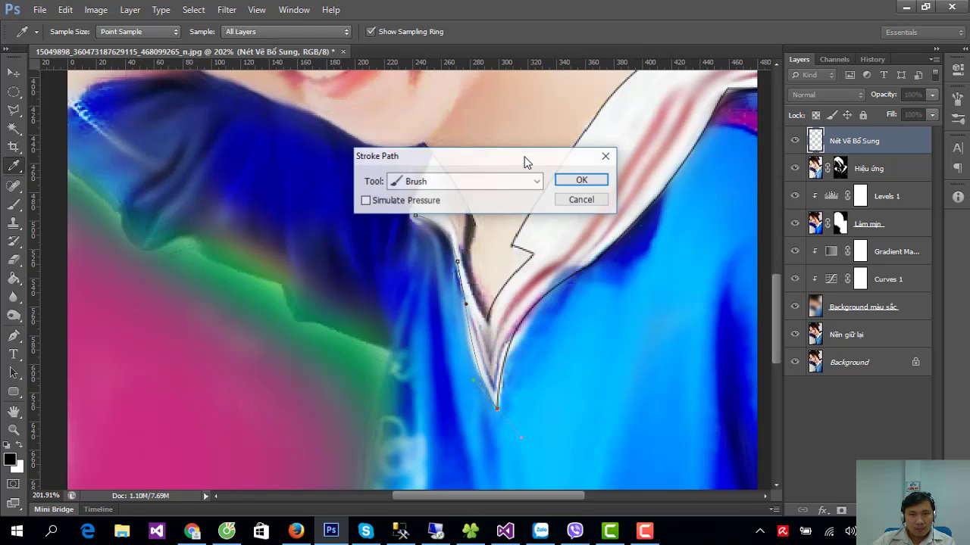
{"action": "key", "text": "Return"}
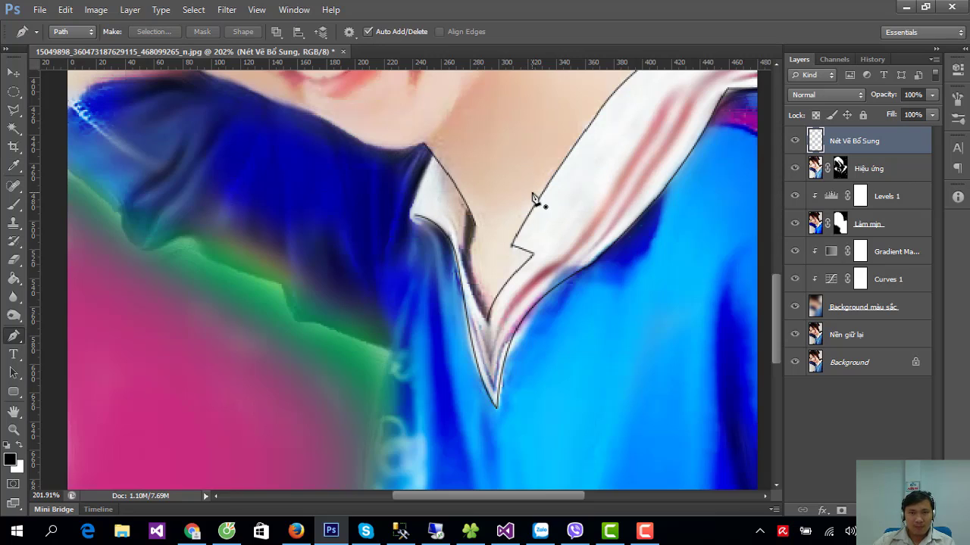
- Stroke a short path along the left collar corner's lower edge
{"action": "left_click", "coordinate": [414, 195]}
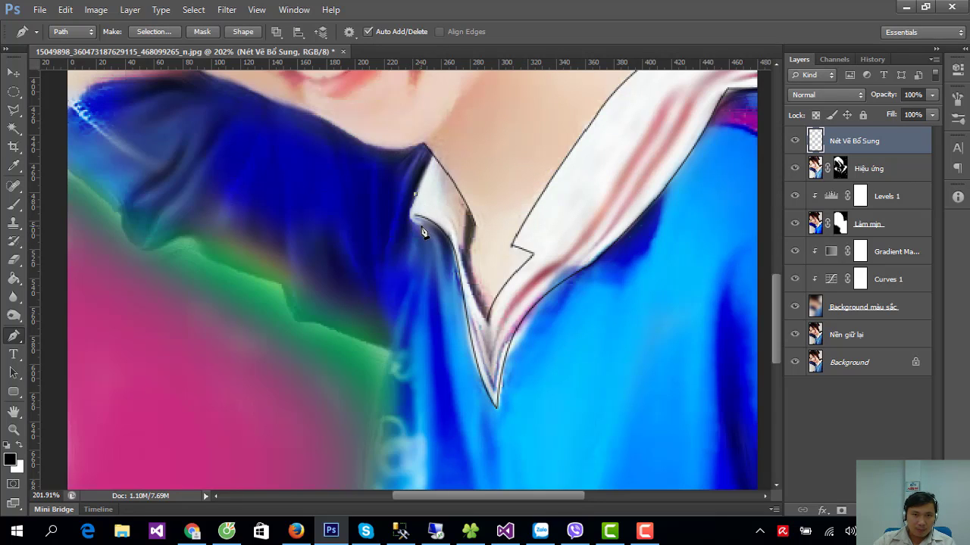
{"action": "left_click_drag", "start_coordinate": [422, 228], "coordinate": [446, 238]}
{"action": "right_click", "coordinate": [414, 206]}
{"action": "left_click", "coordinate": [461, 306]}
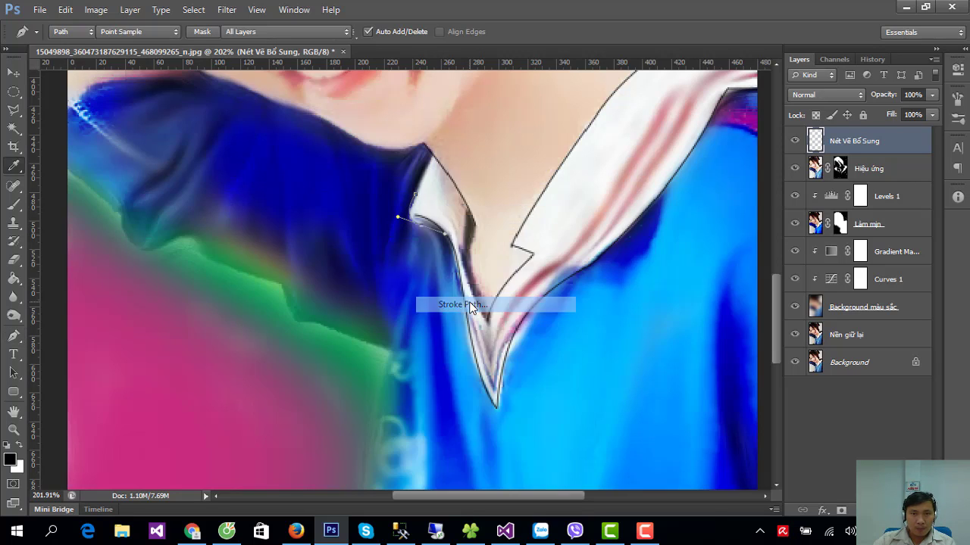
{"action": "key", "text": "Return"}
{"action": "key", "text": "Return"}
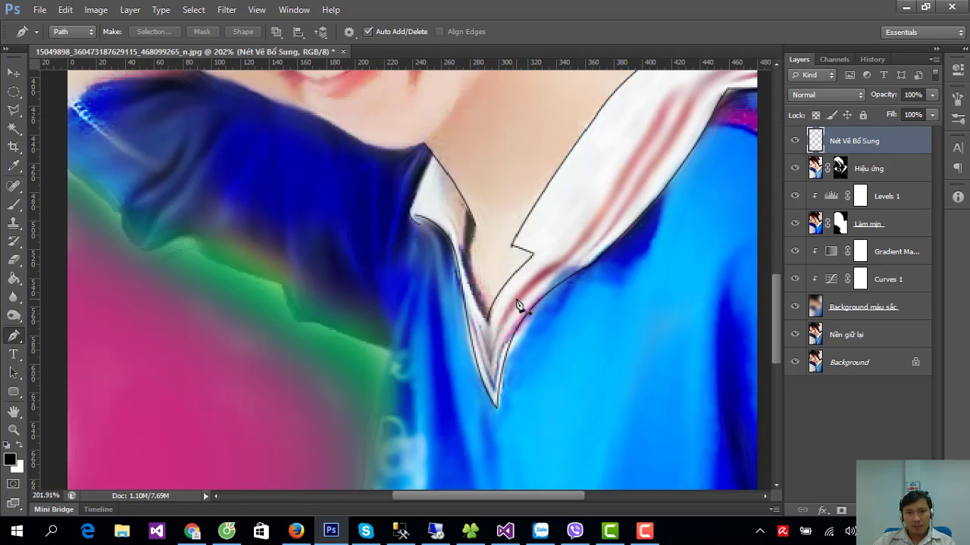
- Stroke one more curved path further down the collar edge
{"action": "left_click", "coordinate": [458, 246]}
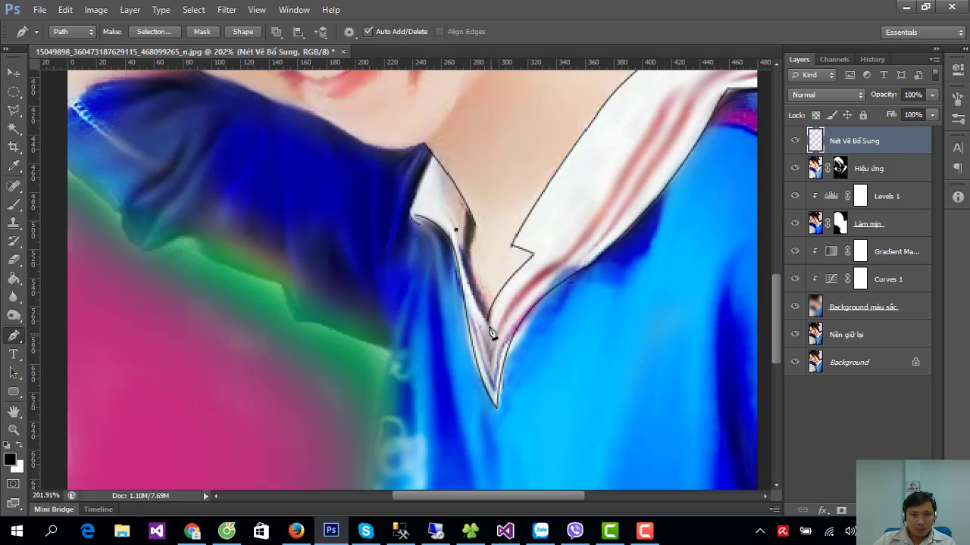
{"action": "left_click_drag", "start_coordinate": [496, 332], "coordinate": [506, 339]}
{"action": "right_click", "coordinate": [482, 311]}
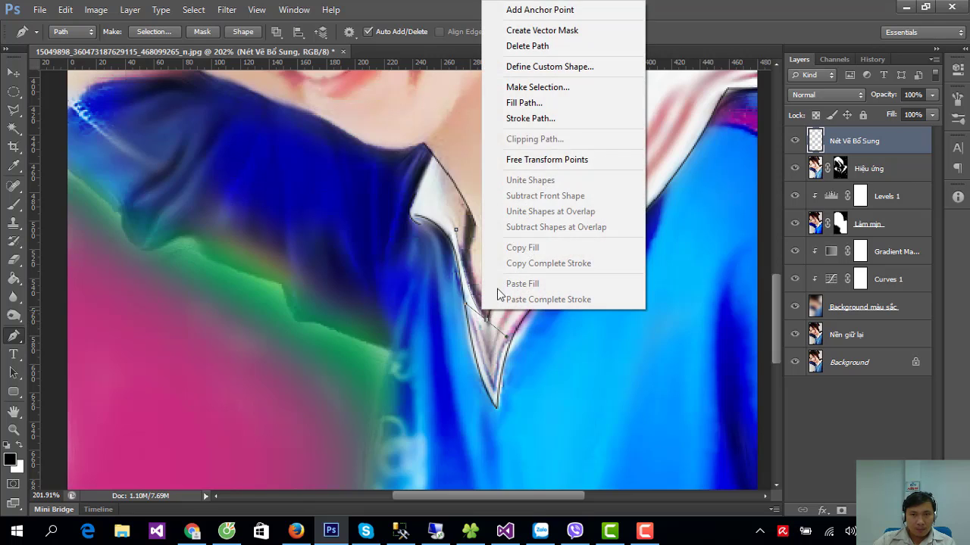
{"action": "left_click", "coordinate": [542, 119]}
{"action": "key", "text": "Return"}
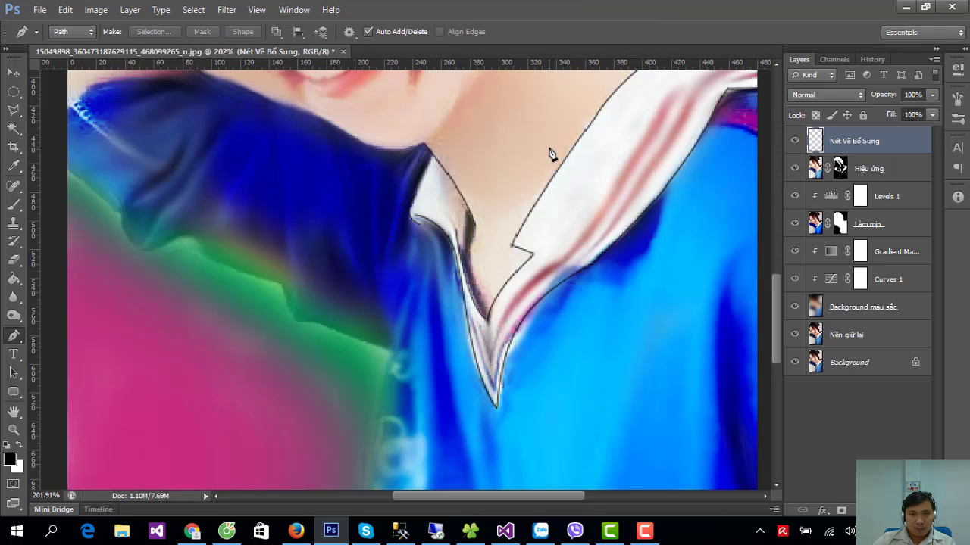
- Trace and stroke a path along the shirt's right side
{"action": "scroll", "coordinate": [612, 238], "scroll_direction": "down", "scroll_amount": 5, "text": "alt"}
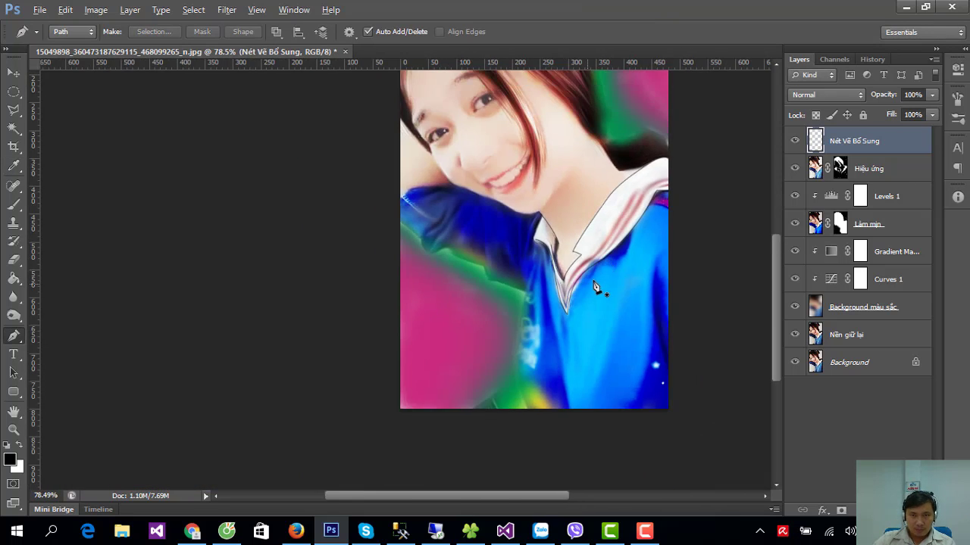
{"action": "scroll", "coordinate": [657, 303], "scroll_direction": "up", "scroll_amount": 1, "text": "alt"}
{"action": "scroll", "coordinate": [659, 296], "scroll_direction": "up", "scroll_amount": 1, "text": "alt"}
{"action": "scroll", "coordinate": [663, 273], "scroll_direction": "up", "scroll_amount": 1, "text": "alt"}
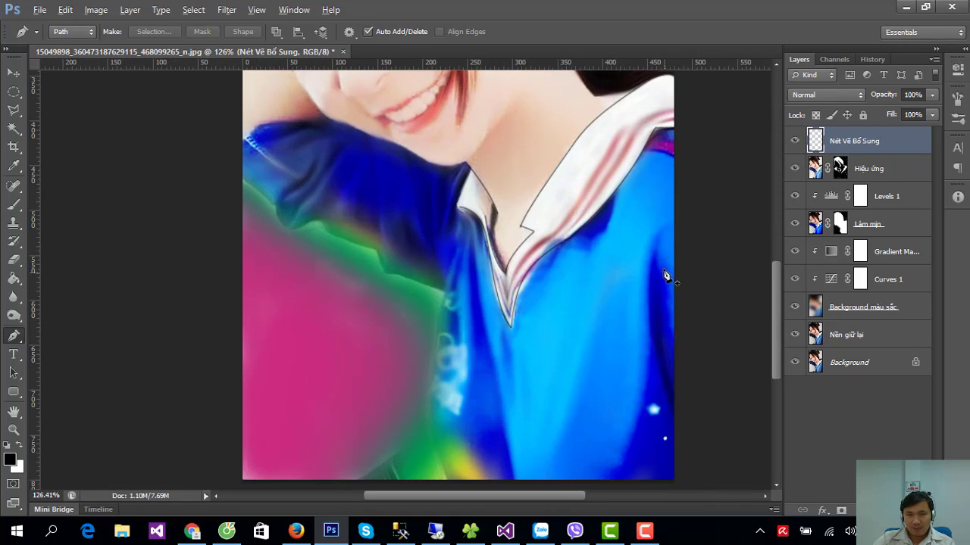
{"action": "left_click", "coordinate": [664, 226]}
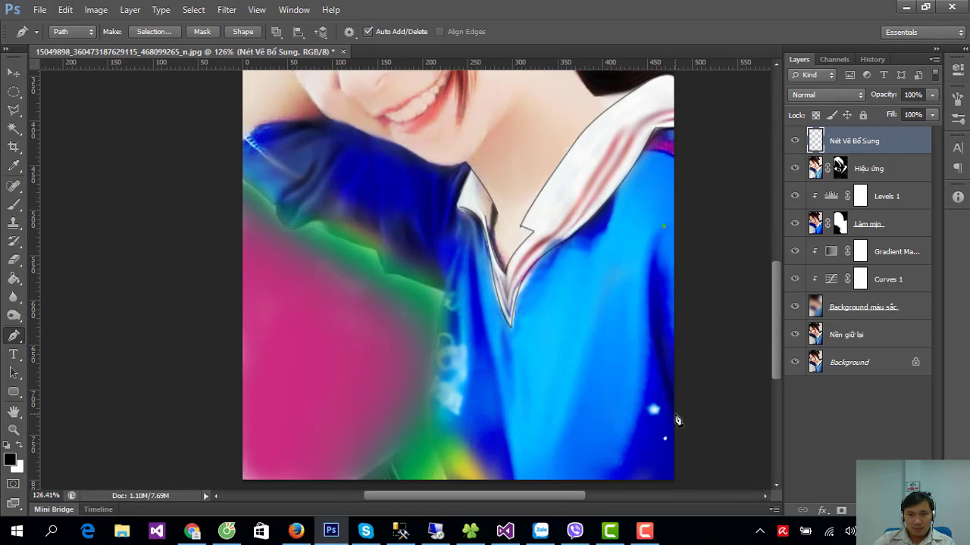
{"action": "mouse_move", "coordinate": [676, 419]}
{"action": "left_mouse_down"}
{"action": "mouse_move", "coordinate": [695, 447]}
{"action": "mouse_move", "coordinate": [731, 460]}
{"action": "left_mouse_up"}
{"action": "right_click", "coordinate": [665, 311]}
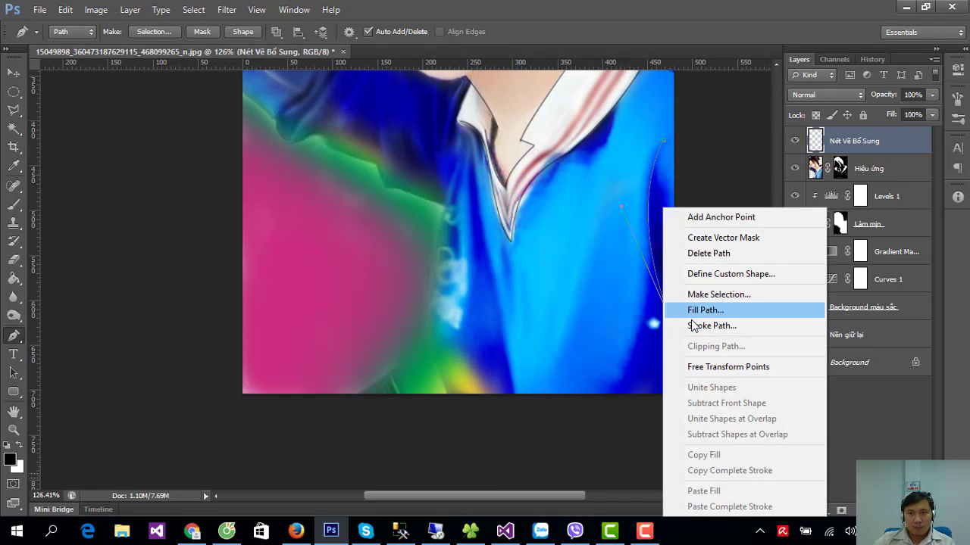
{"action": "left_click", "coordinate": [696, 326]}
{"action": "key", "text": "Return"}
{"action": "key", "text": "Return"}
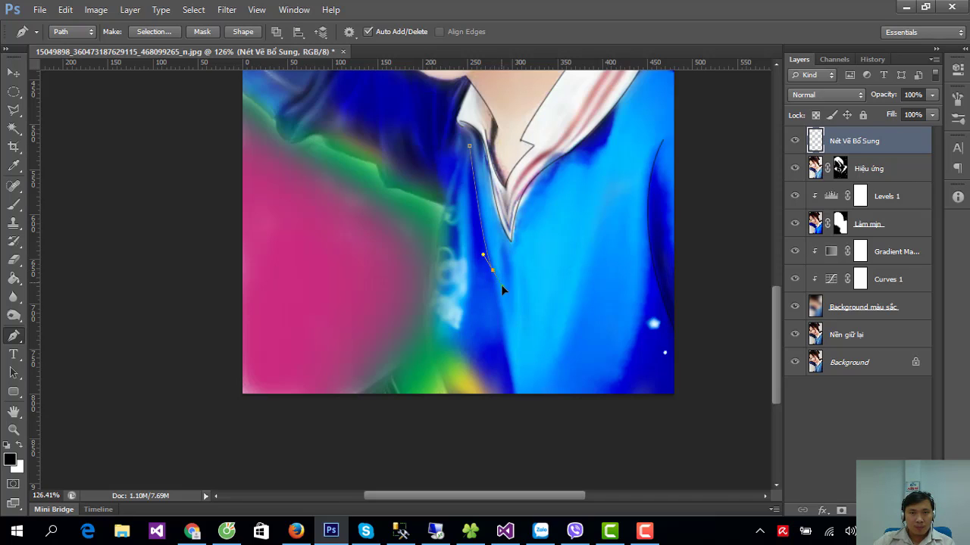
- Curve the path along the shirt's front fold to the bottom edge and stroke it
{"action": "left_click_drag", "start_coordinate": [502, 293], "coordinate": [500, 306]}
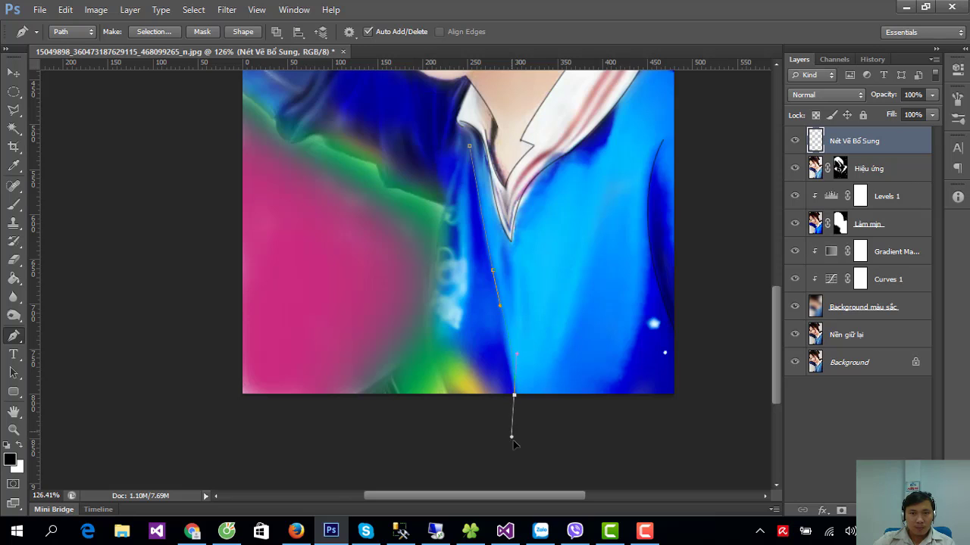
{"action": "left_click_drag", "start_coordinate": [513, 444], "coordinate": [522, 448]}
{"action": "right_click", "coordinate": [493, 252]}
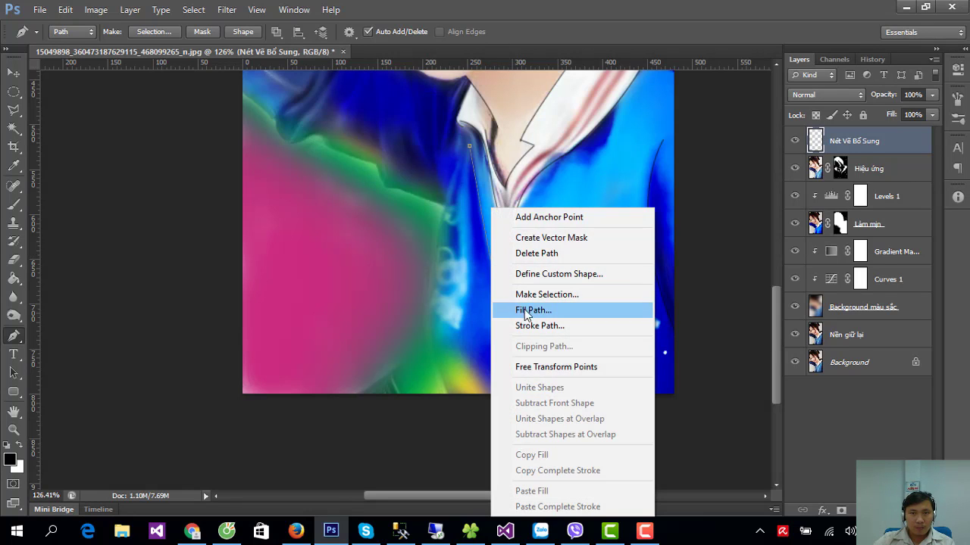
{"action": "left_click", "coordinate": [528, 326]}
{"action": "key", "text": "Return"}
{"action": "key", "text": "Return"}
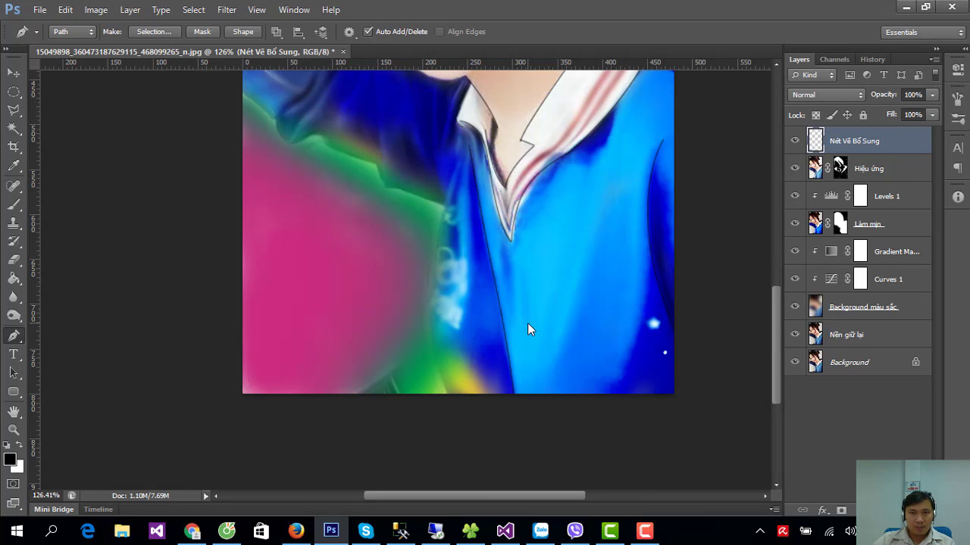
{"action": "left_click_drag", "start_coordinate": [591, 206], "coordinate": [614, 306]}
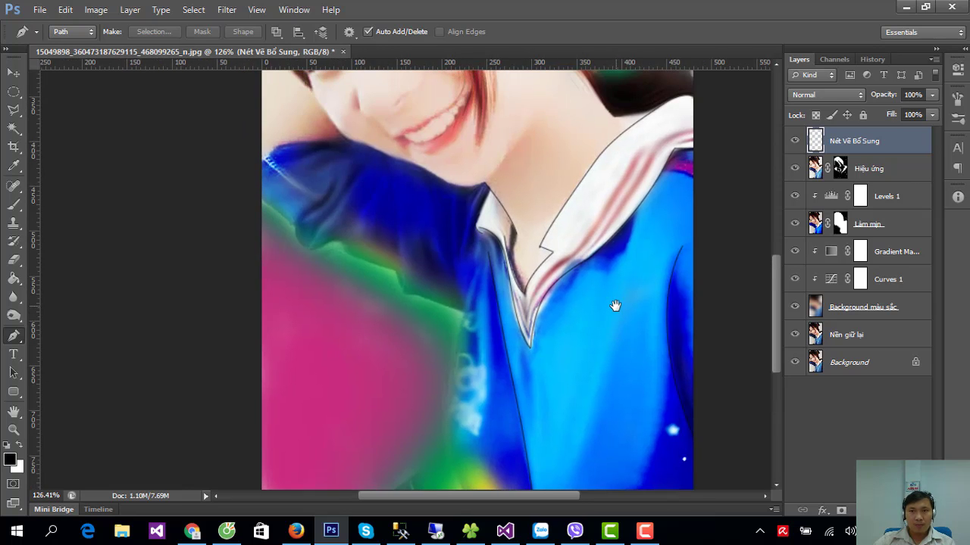
- Stroke a two-anchor path down the shirt's left edge from below the collar to the bottom
{"action": "scroll", "coordinate": [617, 333], "scroll_direction": "down", "scroll_amount": 2}
{"action": "scroll", "coordinate": [610, 352], "scroll_direction": "down", "scroll_amount": 1}
{"action": "scroll", "coordinate": [579, 349], "scroll_direction": "down", "scroll_amount": 1}
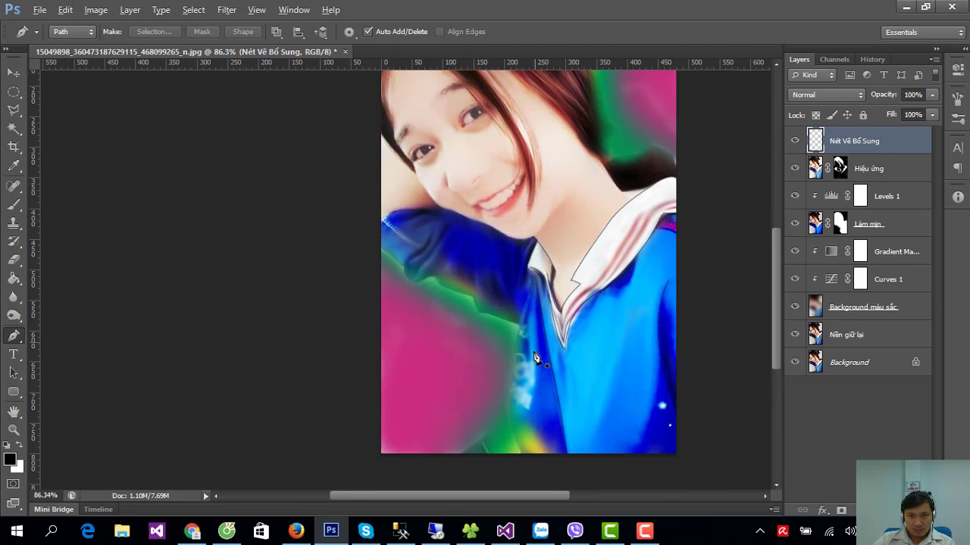
{"action": "scroll", "coordinate": [527, 345], "scroll_direction": "up", "scroll_amount": 3}
{"action": "left_click", "coordinate": [531, 284]}
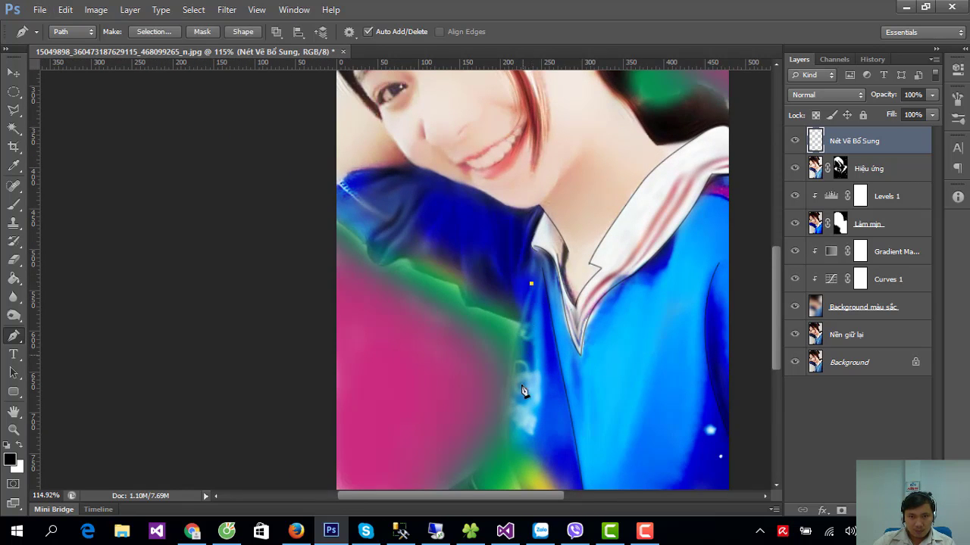
{"action": "left_click", "coordinate": [505, 437]}
{"action": "left_click_drag", "start_coordinate": [524, 434], "coordinate": [509, 390]}
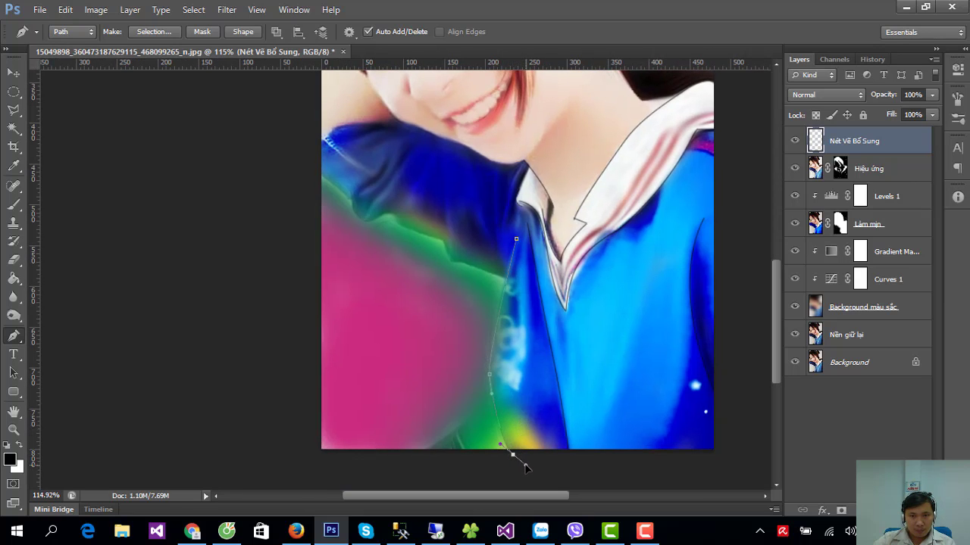
{"action": "right_click", "coordinate": [515, 271]}
{"action": "left_click", "coordinate": [550, 326]}
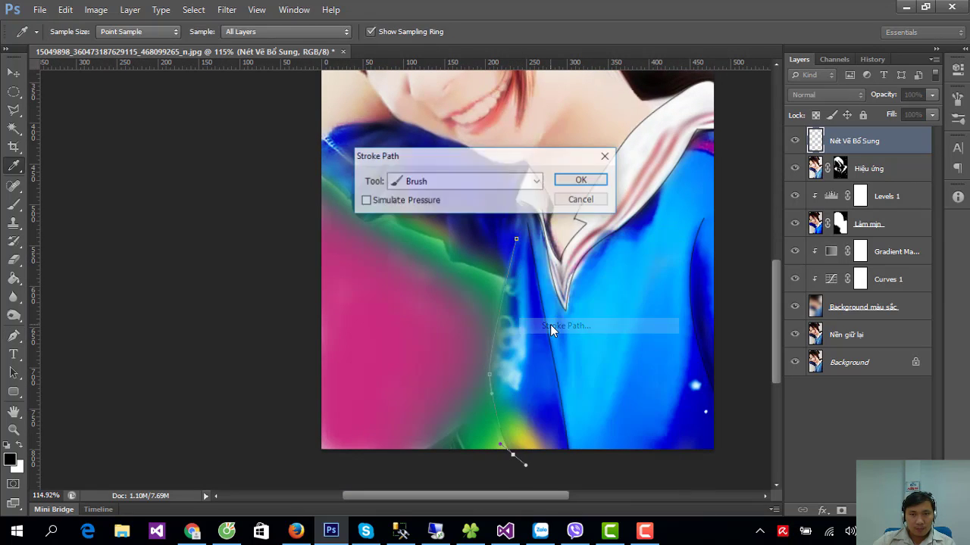
{"action": "key", "text": "Return"}
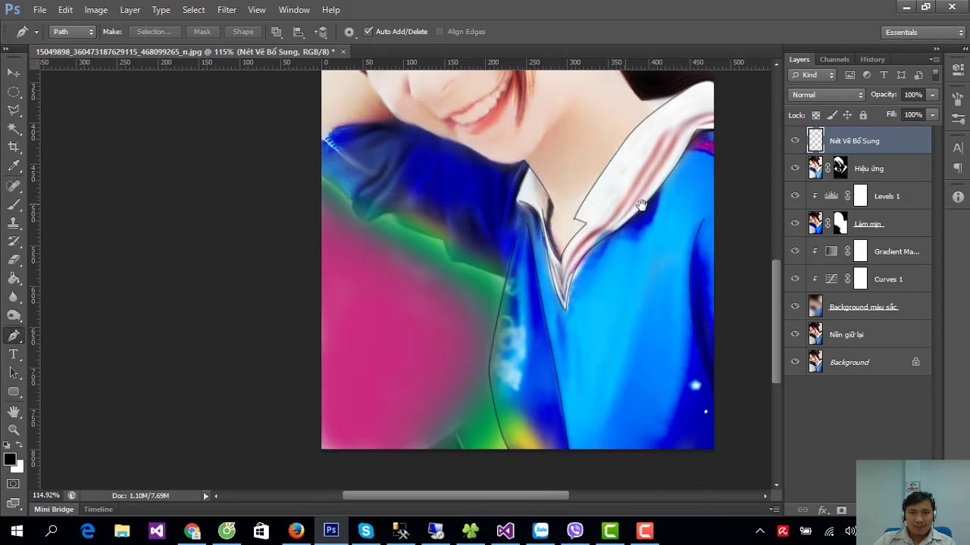
{"action": "mouse_move", "coordinate": [640, 205]}
{"action": "left_mouse_down"}
{"action": "mouse_move", "coordinate": [632, 314]}
{"action": "mouse_move", "coordinate": [634, 255]}
{"action": "mouse_move", "coordinate": [652, 326]}
{"action": "mouse_move", "coordinate": [640, 437]}
{"action": "mouse_move", "coordinate": [659, 347]}
{"action": "mouse_move", "coordinate": [677, 392]}
{"action": "left_mouse_up"}
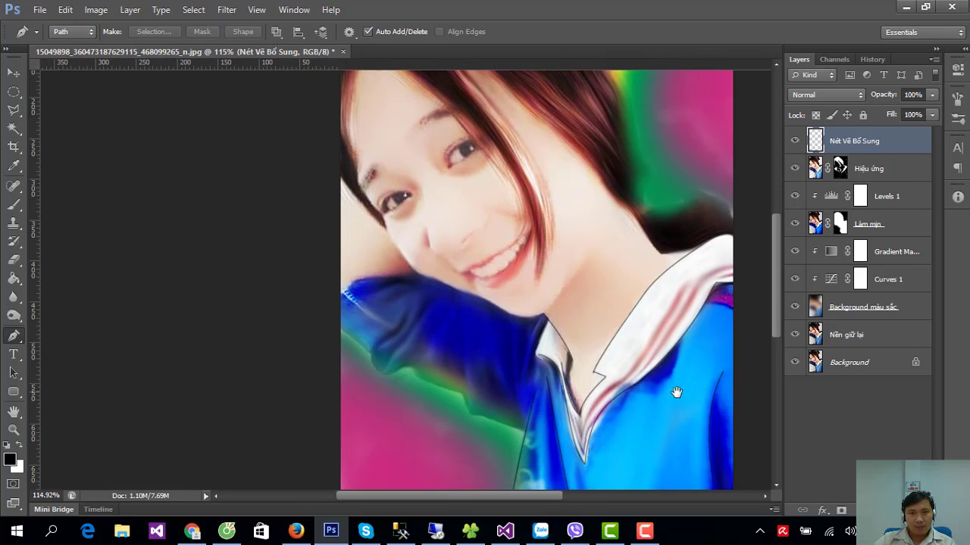
- Outline the top edge of the raised sleeve with a stroked curved path
{"action": "left_click", "coordinate": [338, 295]}
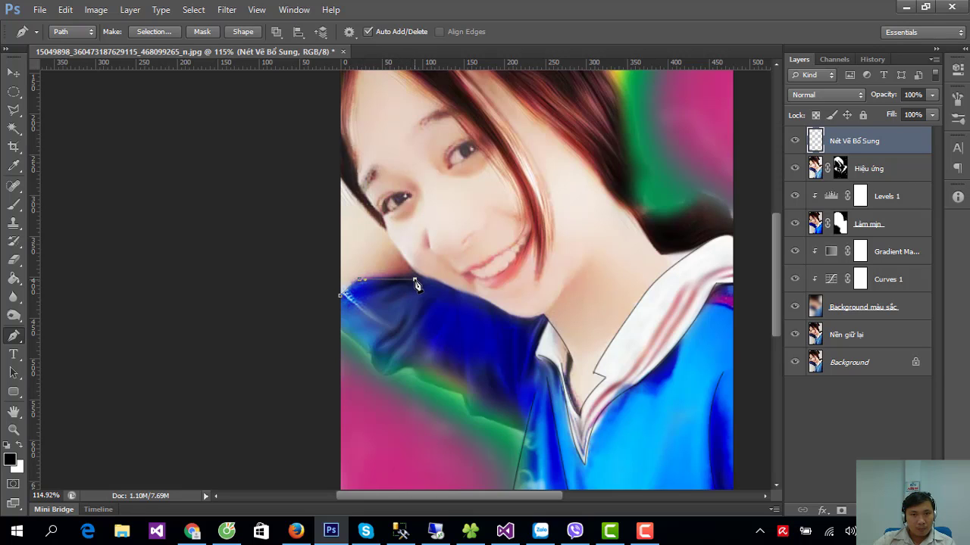
{"action": "left_click_drag", "start_coordinate": [415, 282], "coordinate": [427, 289]}
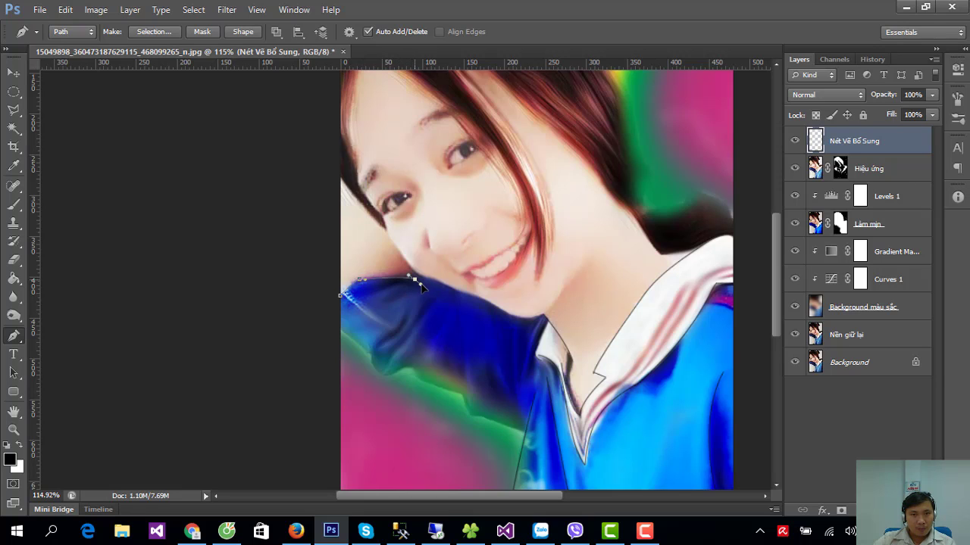
{"action": "right_click", "coordinate": [374, 292]}
{"action": "left_click", "coordinate": [411, 326]}
{"action": "key", "text": "Return"}
{"action": "key", "text": "Return"}
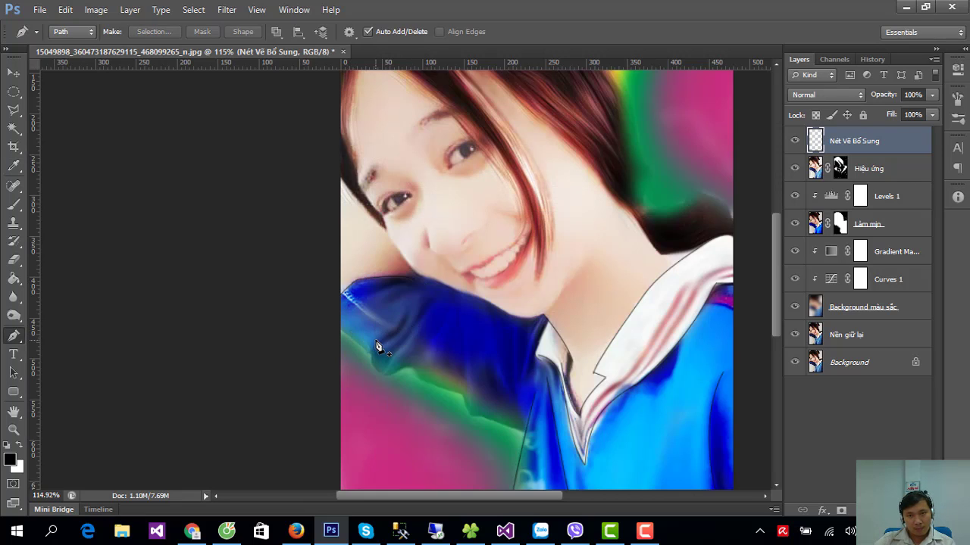
- Stroke a curved line along the fold in the sleeve
{"action": "left_click", "coordinate": [458, 309]}
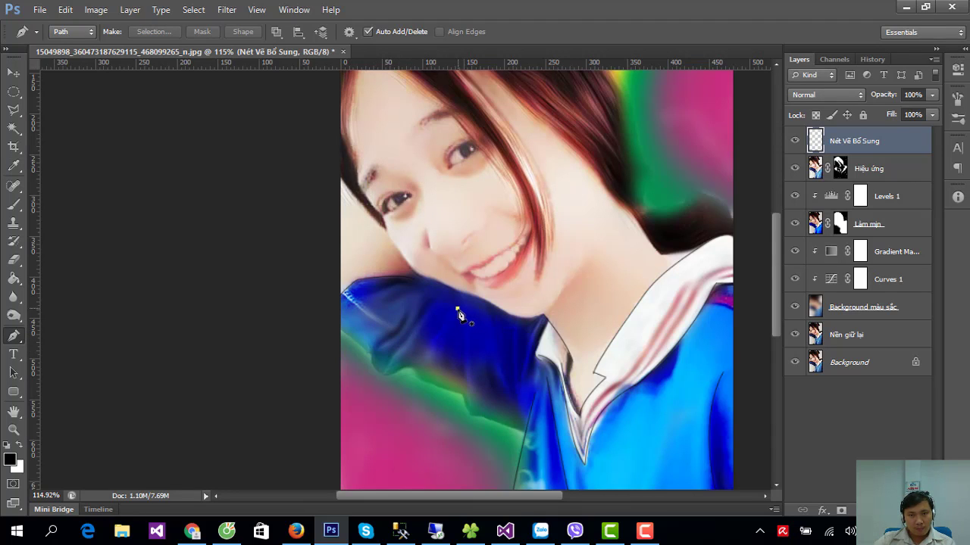
{"action": "left_click_drag", "start_coordinate": [470, 415], "coordinate": [465, 424]}
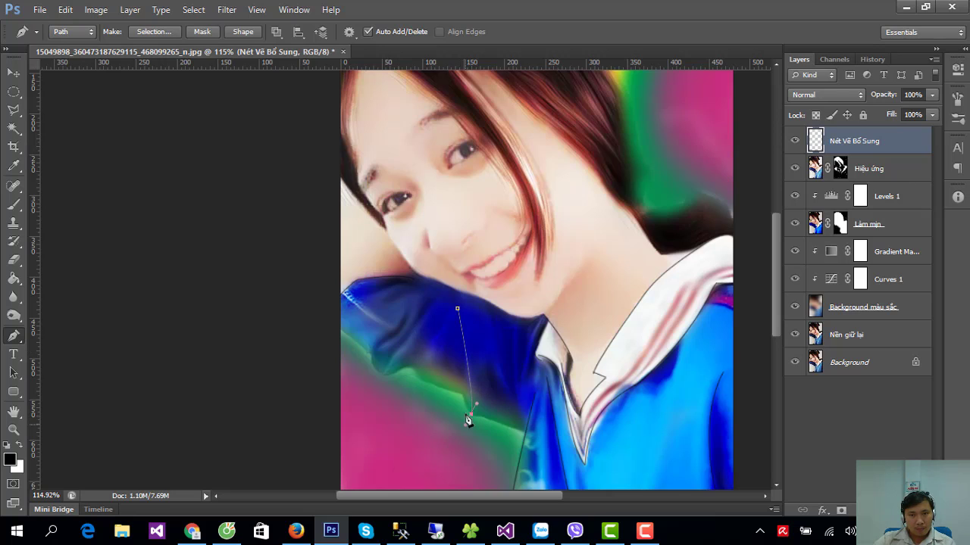
{"action": "right_click", "coordinate": [468, 356]}
{"action": "left_click", "coordinate": [509, 161]}
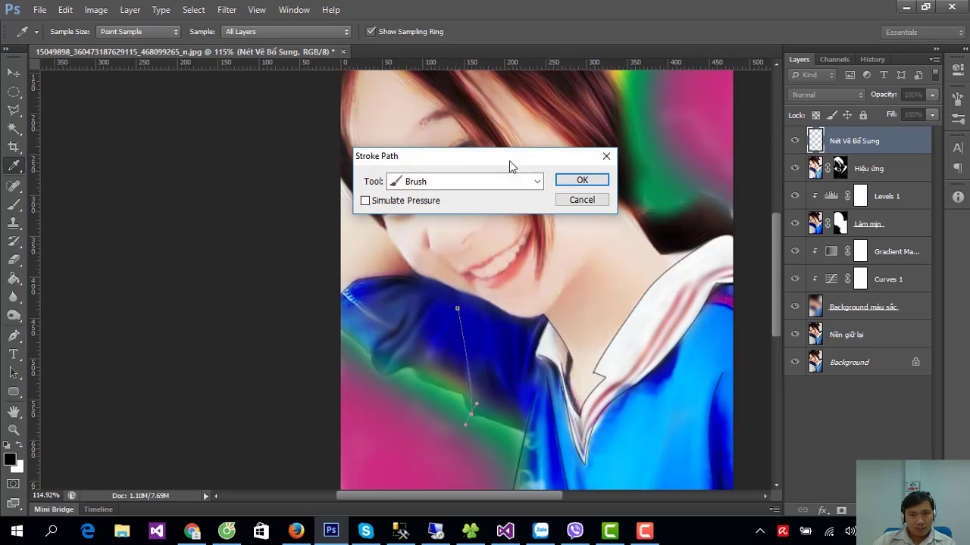
{"action": "key", "text": "Return"}
{"action": "key", "text": "Return"}
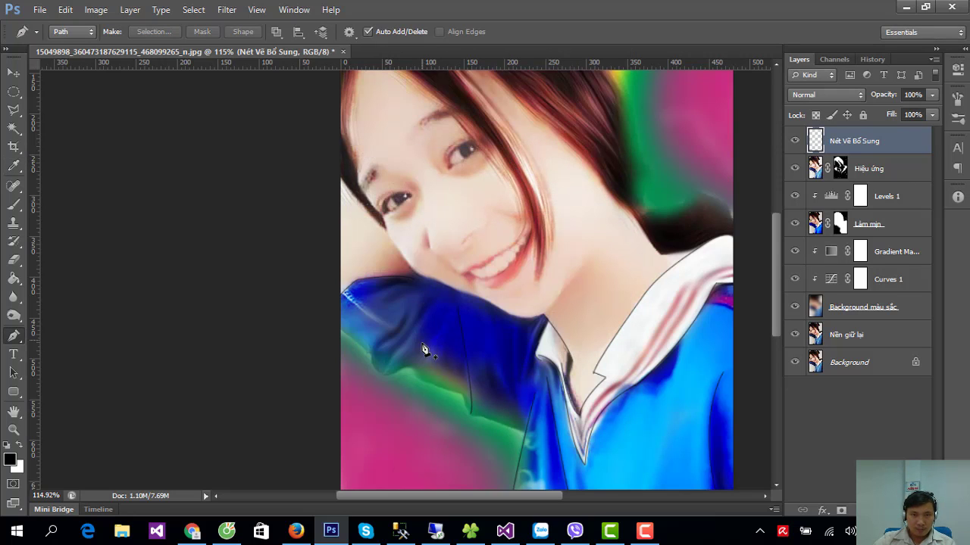
- Trace the sleeve's lower edge against the green background and stroke it
{"action": "left_click", "coordinate": [340, 332]}
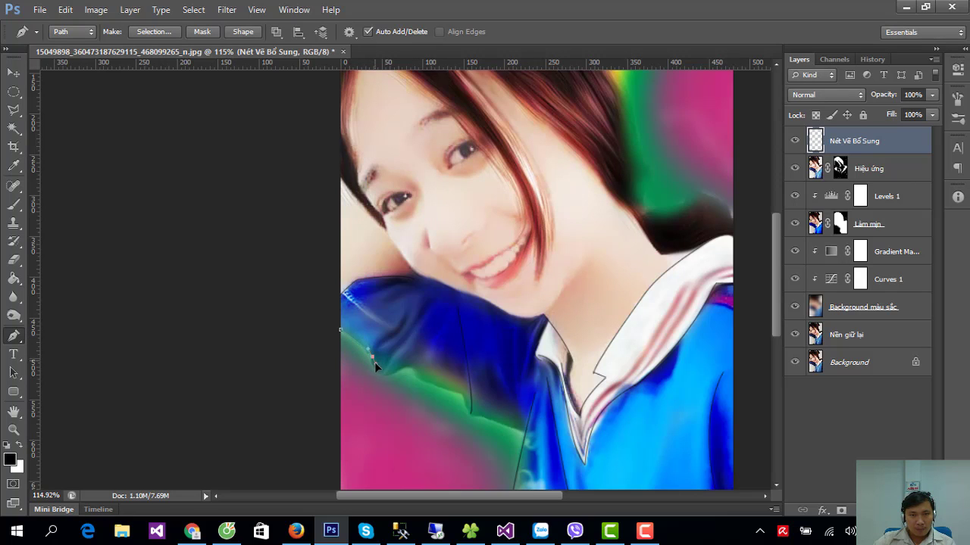
{"action": "left_click", "coordinate": [375, 362]}
{"action": "left_click", "coordinate": [418, 380]}
{"action": "right_click", "coordinate": [465, 407]}
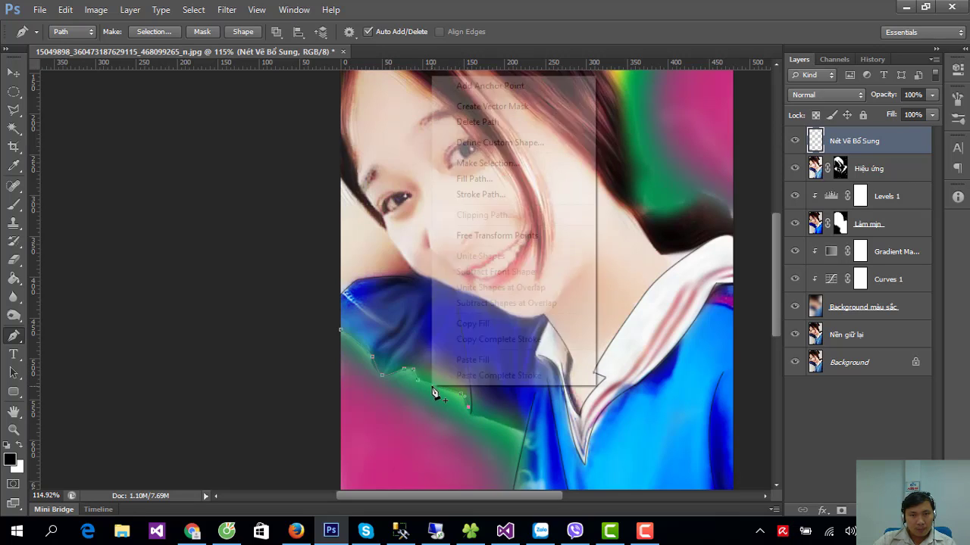
{"action": "left_click", "coordinate": [490, 195]}
{"action": "key", "text": "Return"}
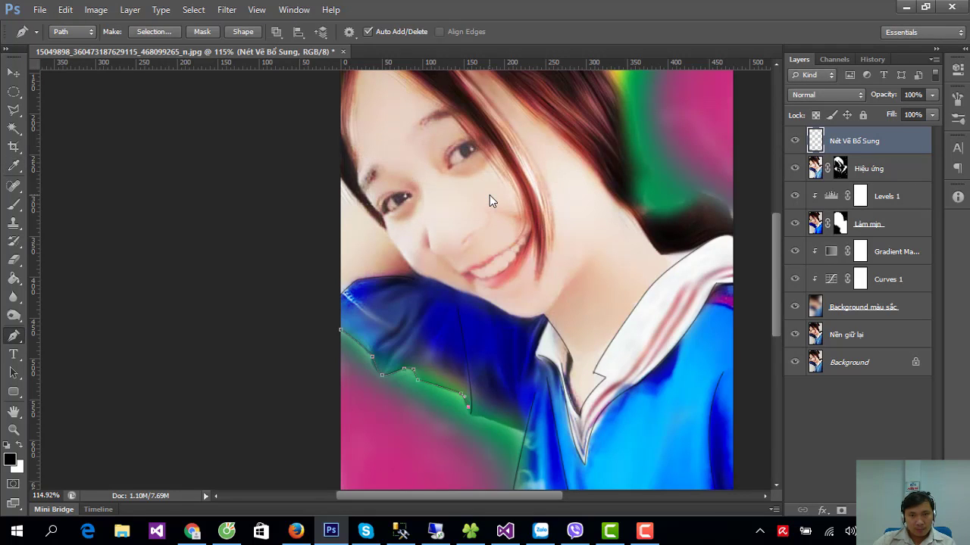
{"action": "key", "text": "Return"}
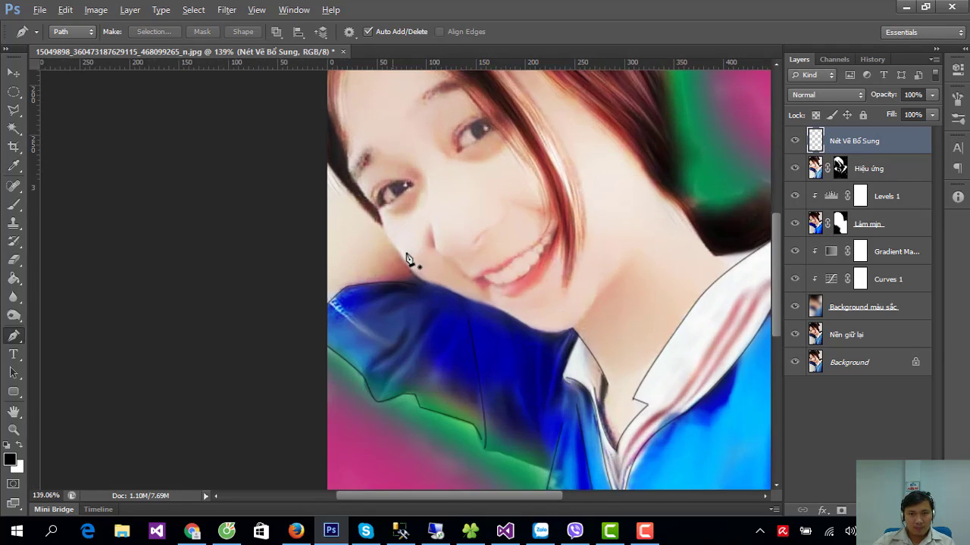
- Draw a curved pen path from the side of the face along the jaw to the neck
{"action": "scroll", "coordinate": [405, 255], "scroll_direction": "up", "scroll_amount": 3}
{"action": "scroll", "coordinate": [404, 255], "scroll_direction": "up", "scroll_amount": 2}
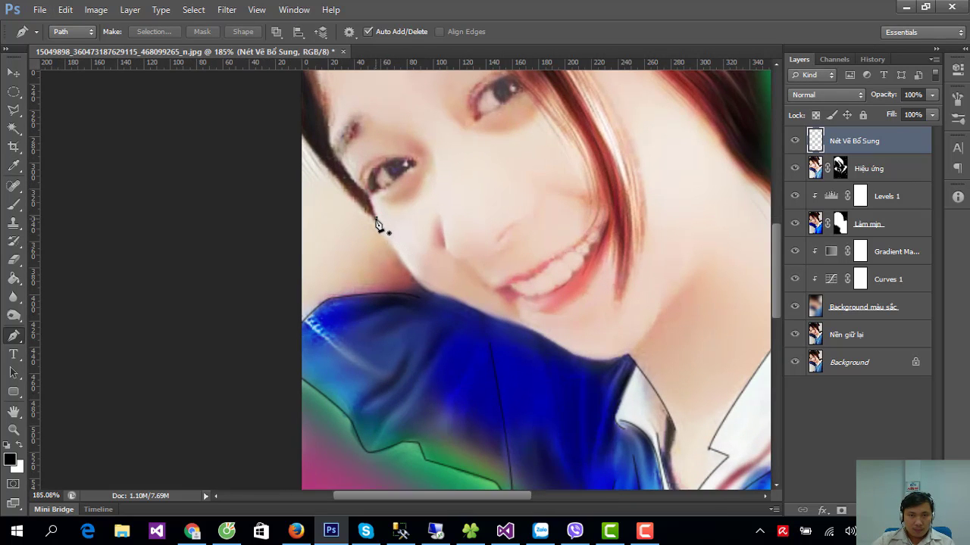
{"action": "left_click", "coordinate": [376, 218]}
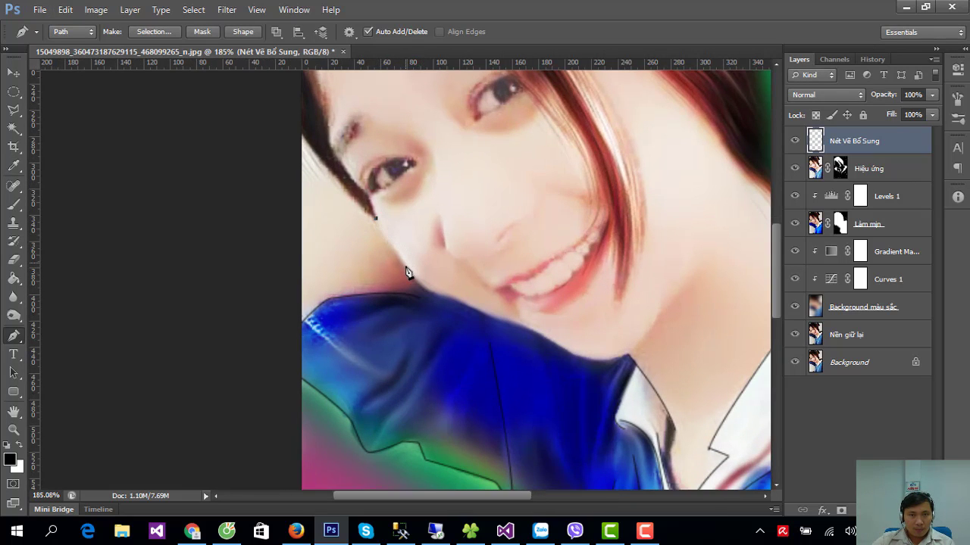
{"action": "left_click_drag", "start_coordinate": [407, 268], "coordinate": [411, 276]}
{"action": "left_click_drag", "start_coordinate": [412, 278], "coordinate": [415, 281]}
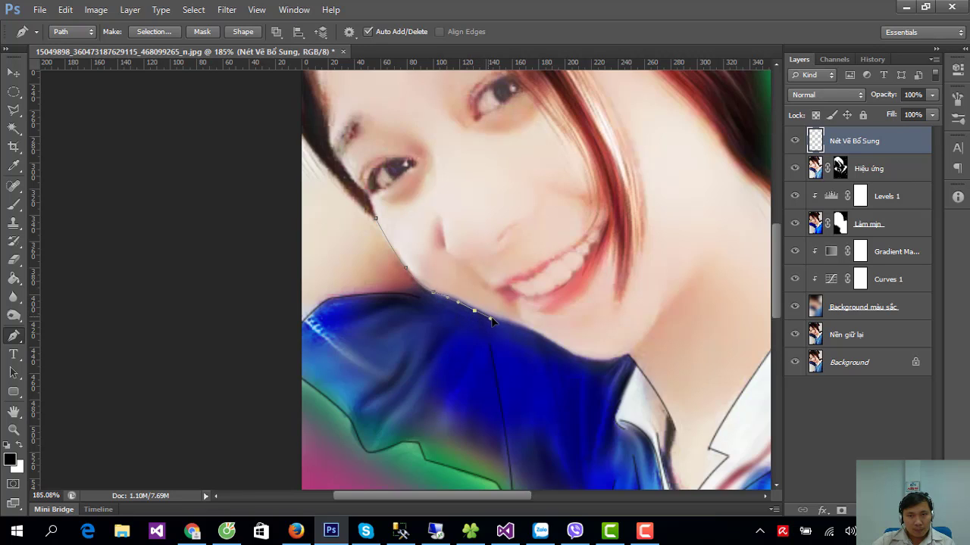
{"action": "key", "text": "ctrl+z"}
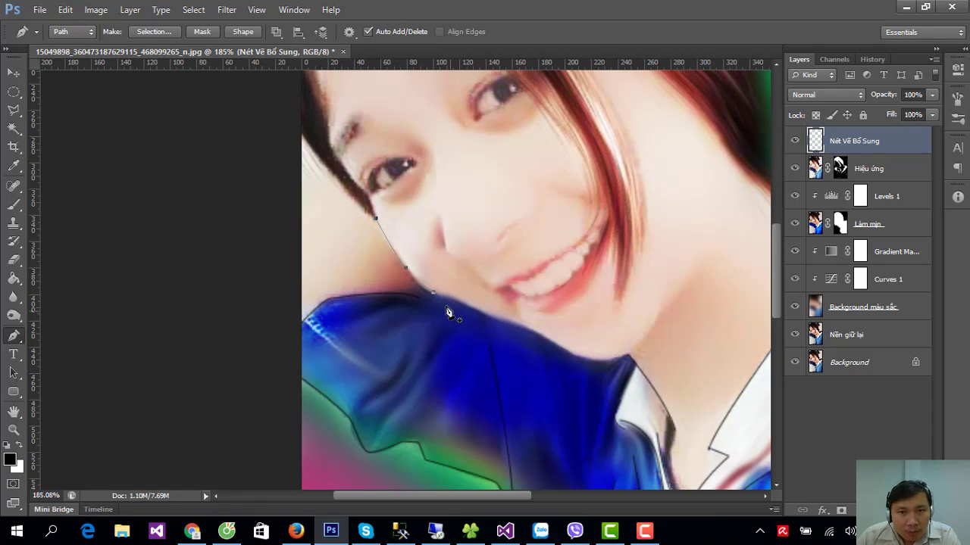
{"action": "left_click_drag", "start_coordinate": [447, 297], "coordinate": [468, 308]}
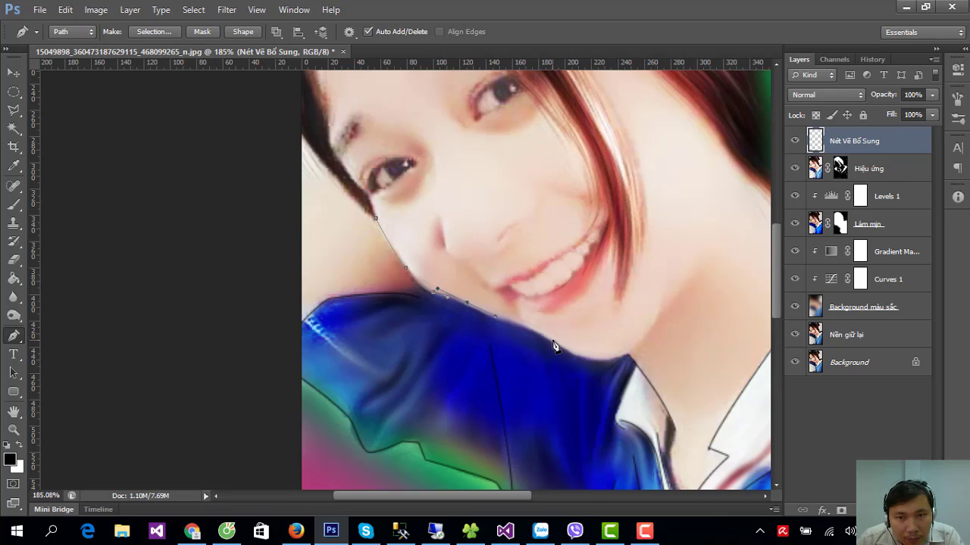
{"action": "left_click_drag", "start_coordinate": [554, 346], "coordinate": [570, 355]}
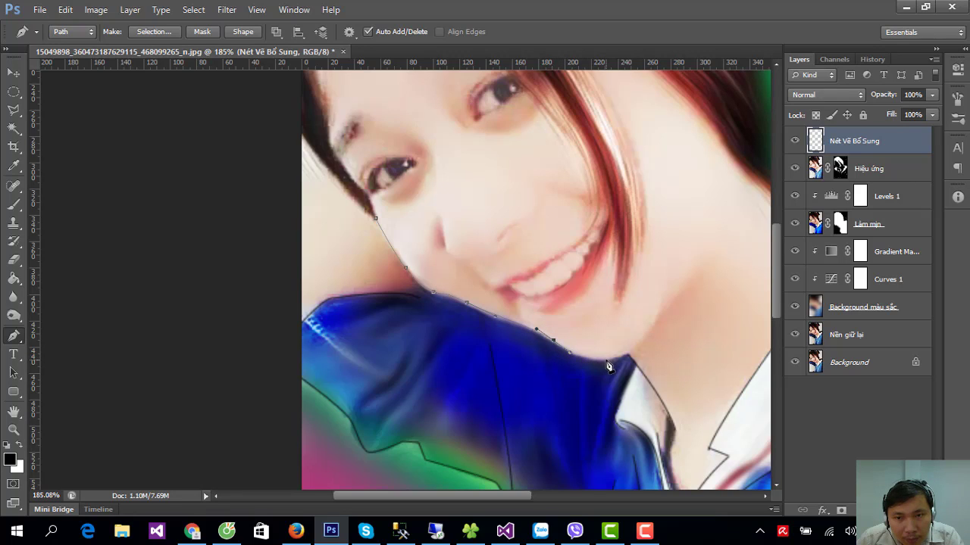
{"action": "left_click_drag", "start_coordinate": [621, 357], "coordinate": [625, 356]}
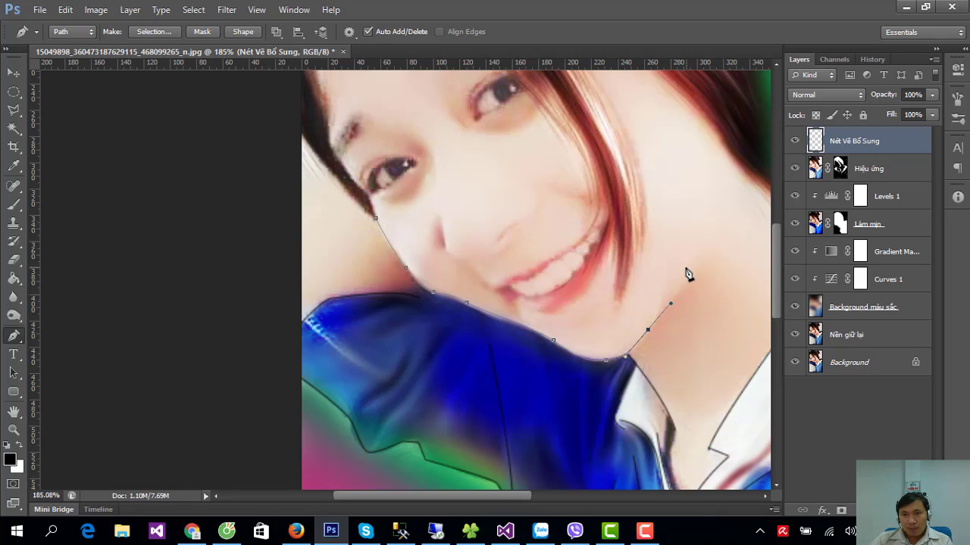
- Stroke the jawline path with the brush
{"action": "right_click", "coordinate": [615, 326]}
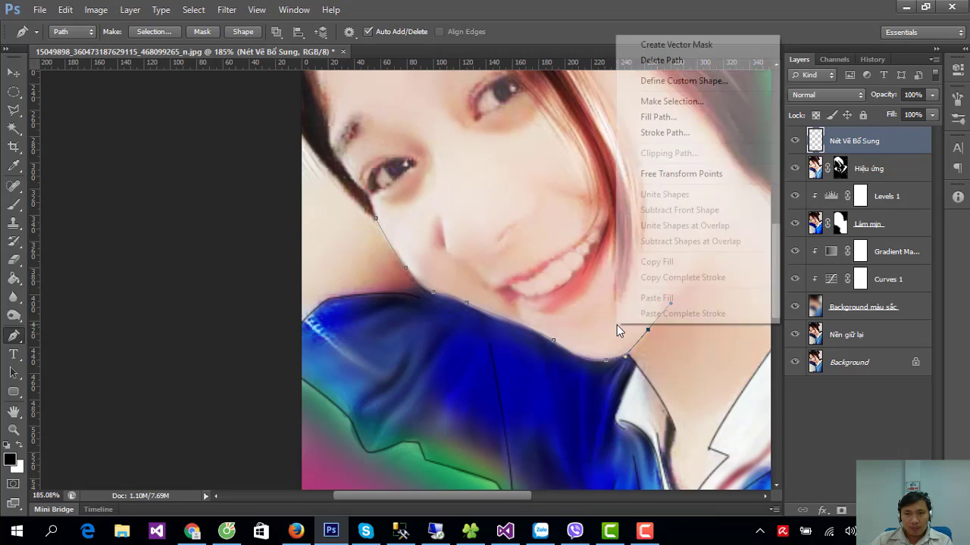
{"action": "left_click", "coordinate": [665, 132]}
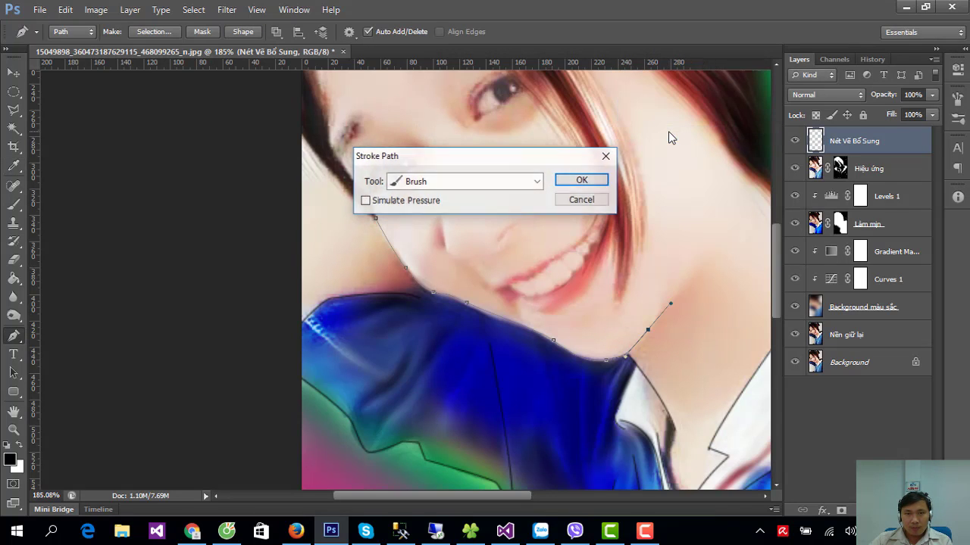
{"action": "key", "text": "Return"}
- Trace a curved pen path along the hair edge beside the neck
{"action": "scroll", "coordinate": [628, 256], "scroll_direction": "down", "scroll_amount": 2}
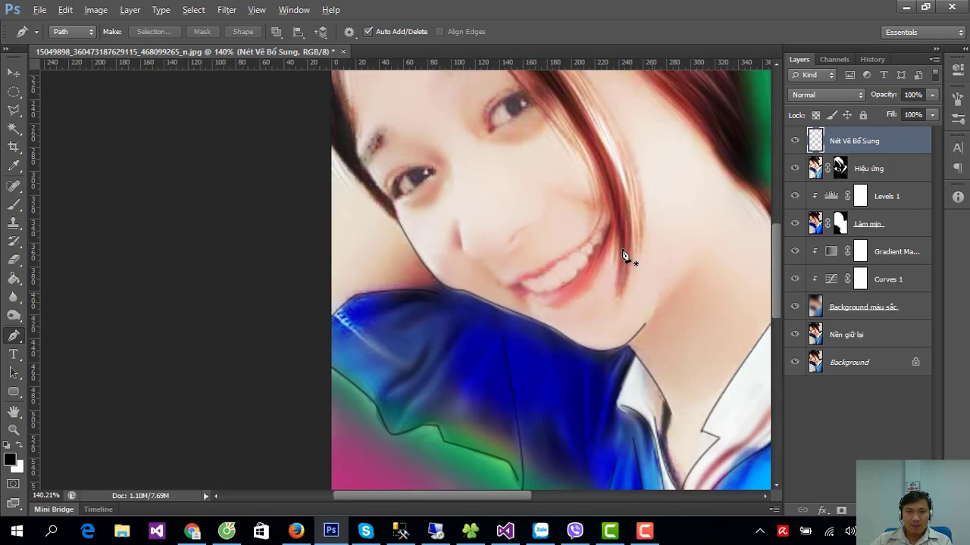
{"action": "scroll", "coordinate": [633, 250], "scroll_direction": "down", "scroll_amount": 2}
{"action": "scroll", "coordinate": [644, 235], "scroll_direction": "down", "scroll_amount": 2}
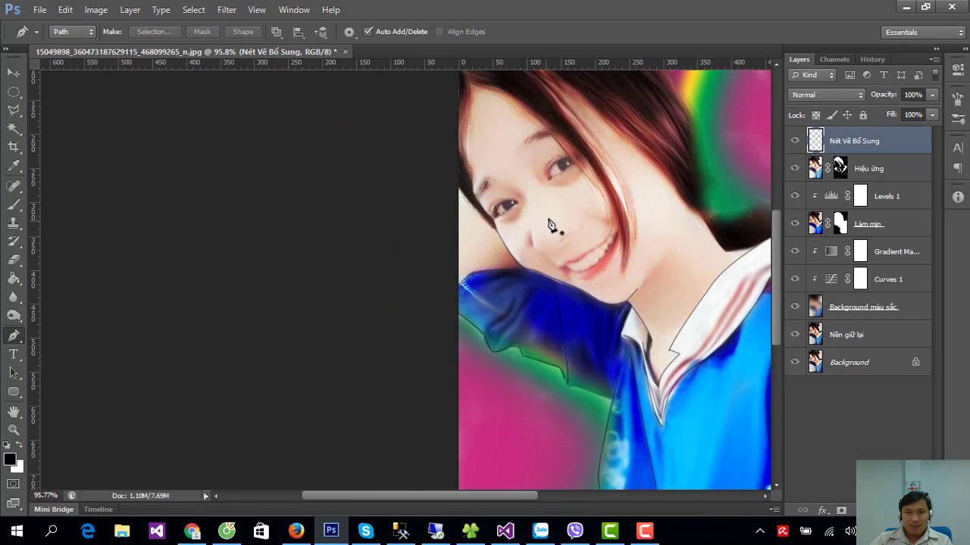
{"action": "scroll", "coordinate": [557, 227], "scroll_direction": "up", "scroll_amount": 3}
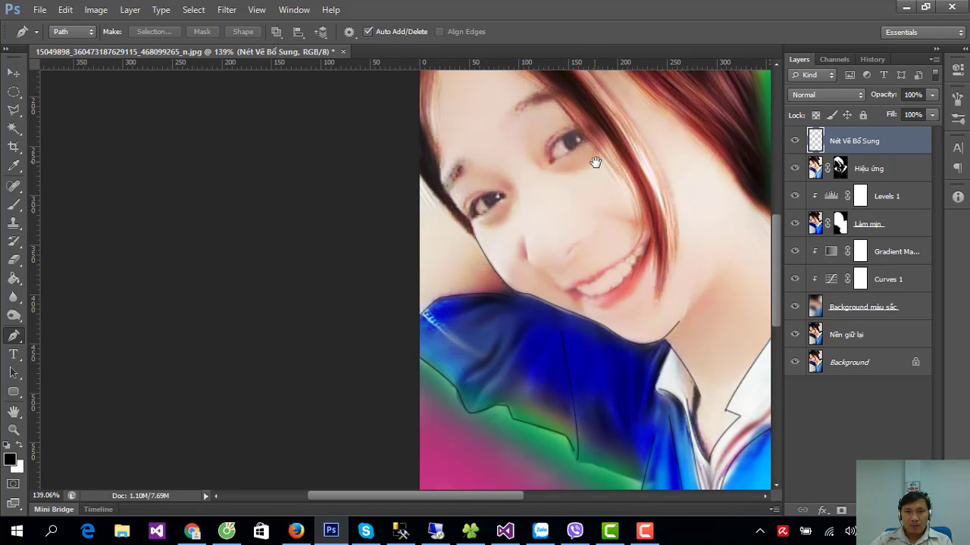
{"action": "mouse_move", "coordinate": [592, 161]}
{"action": "left_mouse_down"}
{"action": "mouse_move", "coordinate": [466, 231]}
{"action": "mouse_move", "coordinate": [440, 234]}
{"action": "mouse_move", "coordinate": [395, 286]}
{"action": "left_mouse_up"}
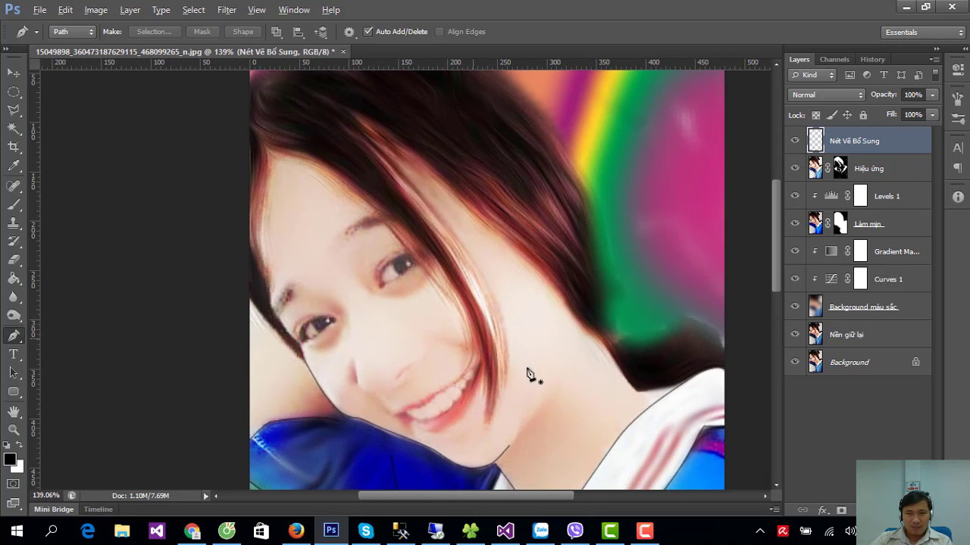
{"action": "key", "text": "alt"}
{"action": "scroll", "coordinate": [606, 368], "scroll_direction": "up", "scroll_amount": 2}
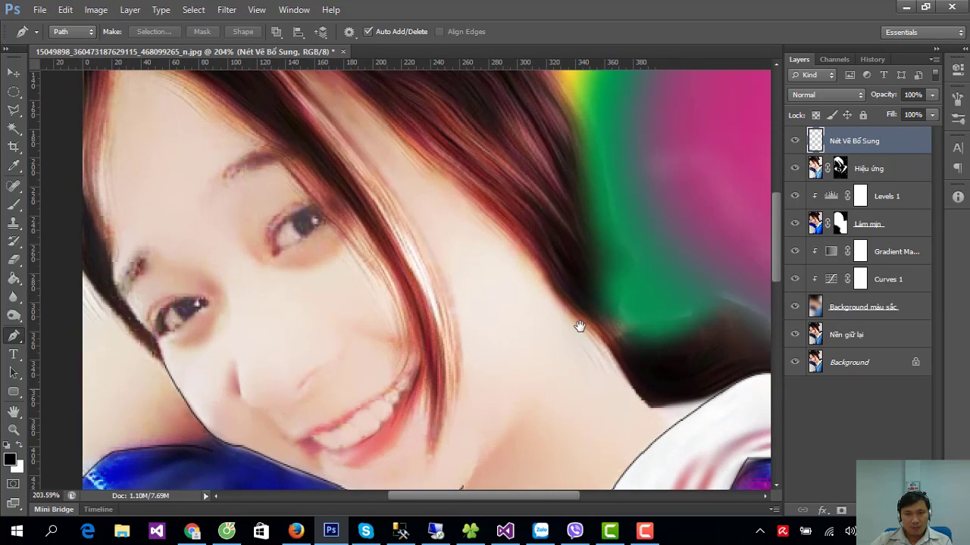
{"action": "scroll", "coordinate": [530, 288], "scroll_direction": "up", "scroll_amount": 2}
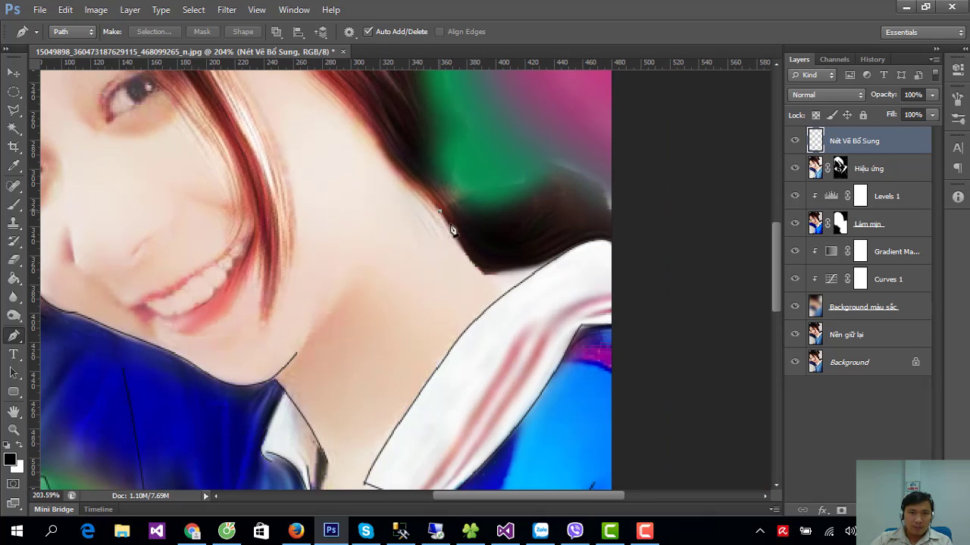
{"action": "left_click", "coordinate": [438, 211]}
{"action": "left_click", "coordinate": [479, 270]}
{"action": "mouse_move", "coordinate": [484, 279]}
{"action": "left_mouse_down"}
{"action": "mouse_move", "coordinate": [500, 285]}
{"action": "mouse_move", "coordinate": [492, 280]}
{"action": "mouse_move", "coordinate": [558, 260]}
{"action": "left_mouse_up"}
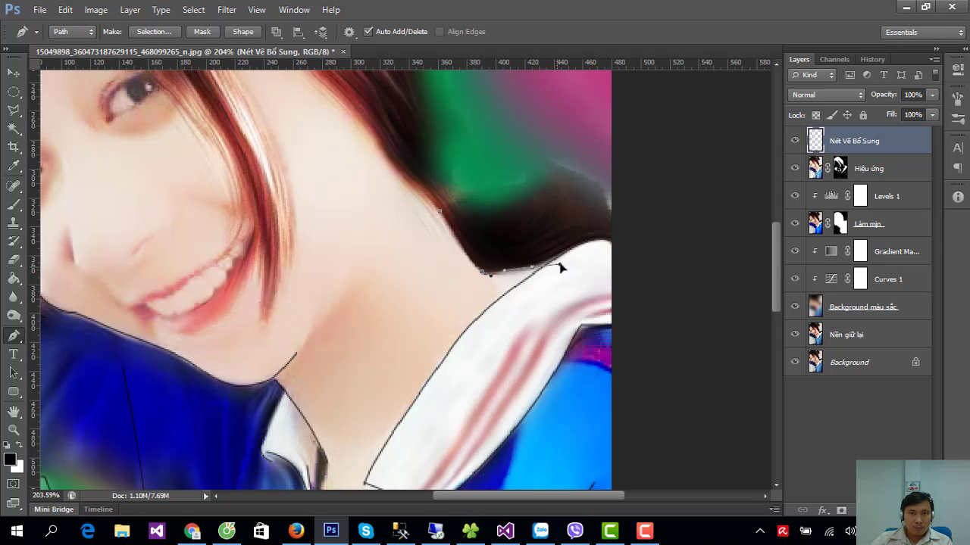
- Stroke the hair-edge path with the Brush, then fit the whole image on screen
{"action": "right_click", "coordinate": [483, 262]}
{"action": "left_click", "coordinate": [524, 325]}
{"action": "key", "text": "Return"}
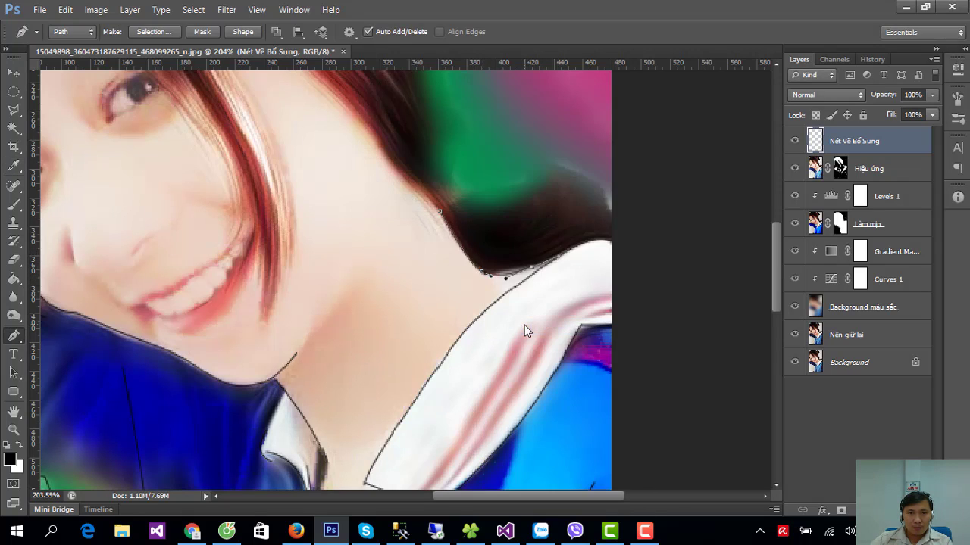
{"action": "key", "text": "ctrl+0"}
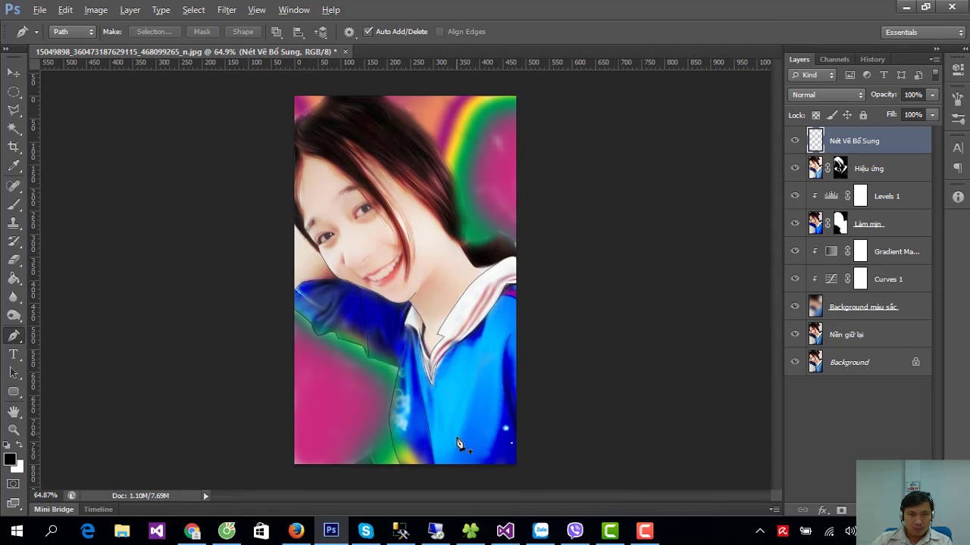
{"action": "scroll", "coordinate": [455, 450], "scroll_direction": "up", "scroll_amount": 1}
{"action": "scroll", "coordinate": [455, 450], "scroll_direction": "up", "scroll_amount": 1}
{"action": "left_click_drag", "start_coordinate": [483, 404], "coordinate": [521, 310]}
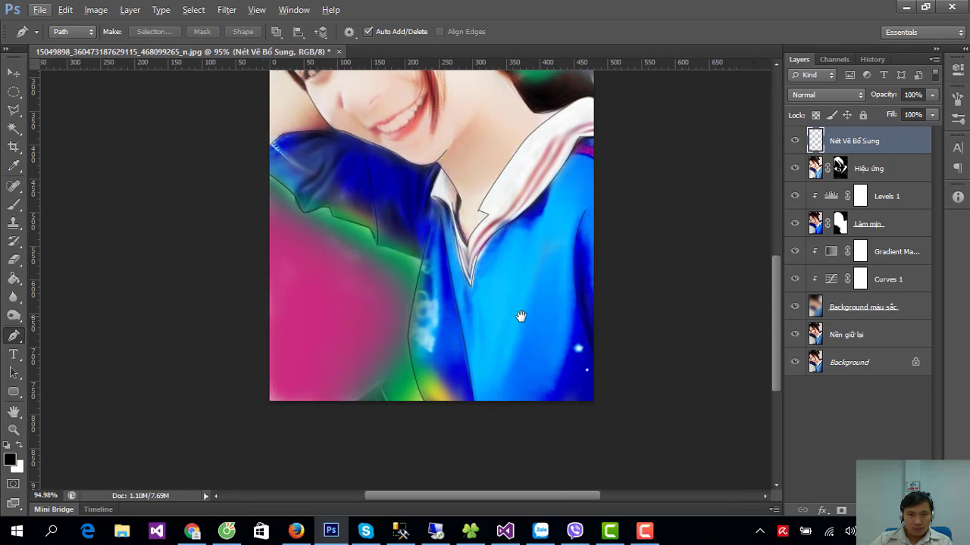
{"action": "left_click", "coordinate": [464, 292]}
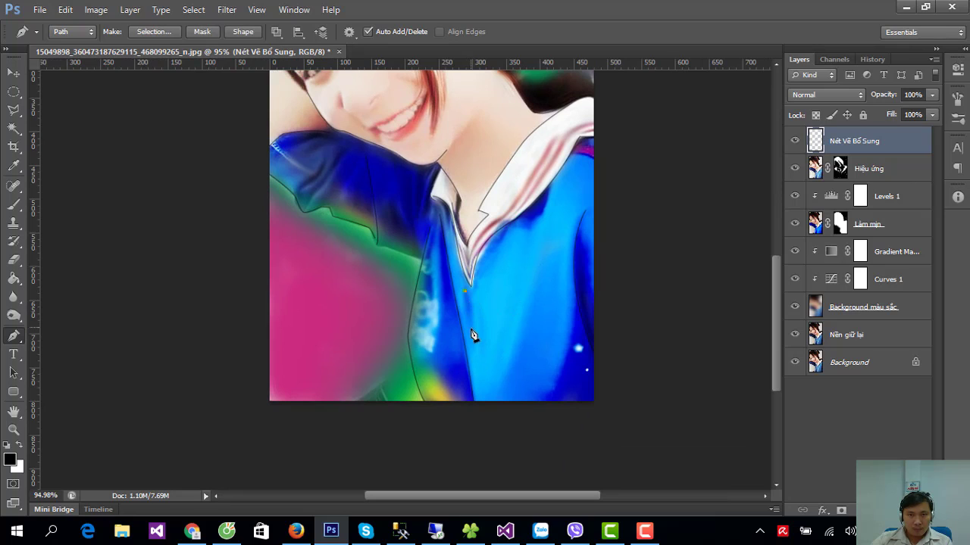
{"action": "key", "text": "ctrl+z"}
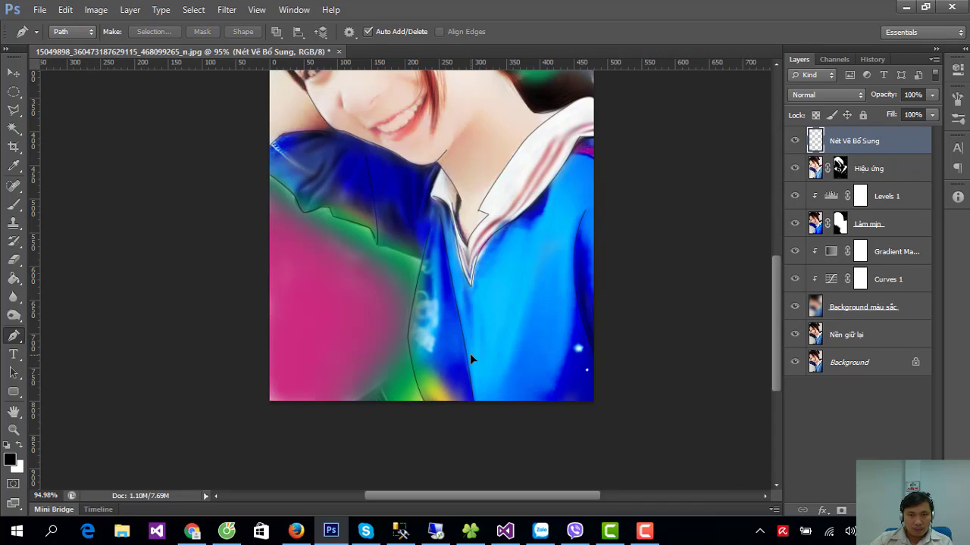
{"action": "left_click", "coordinate": [464, 294]}
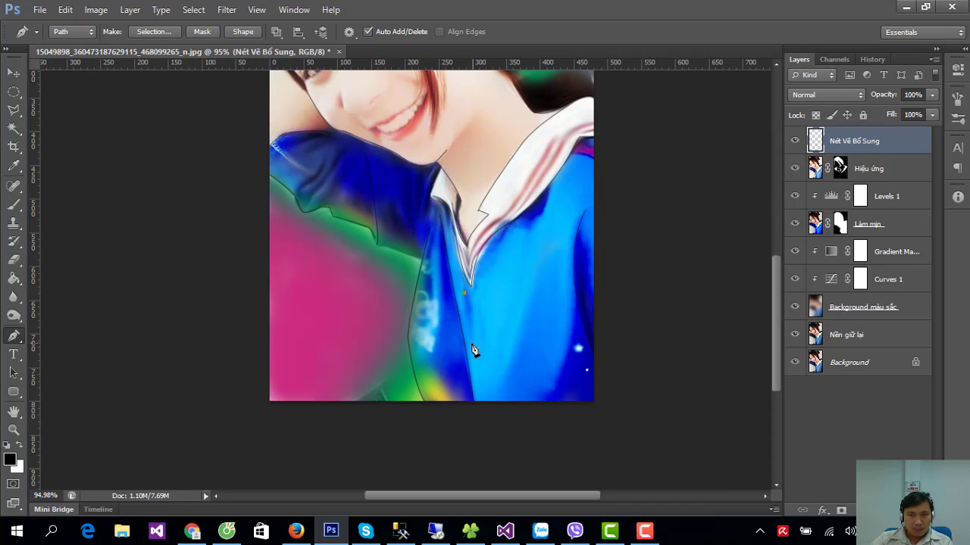
{"action": "key", "text": "ctrl+z"}
{"action": "scroll", "coordinate": [488, 337], "scroll_direction": "up", "scroll_amount": 3}
{"action": "key", "text": "super"}
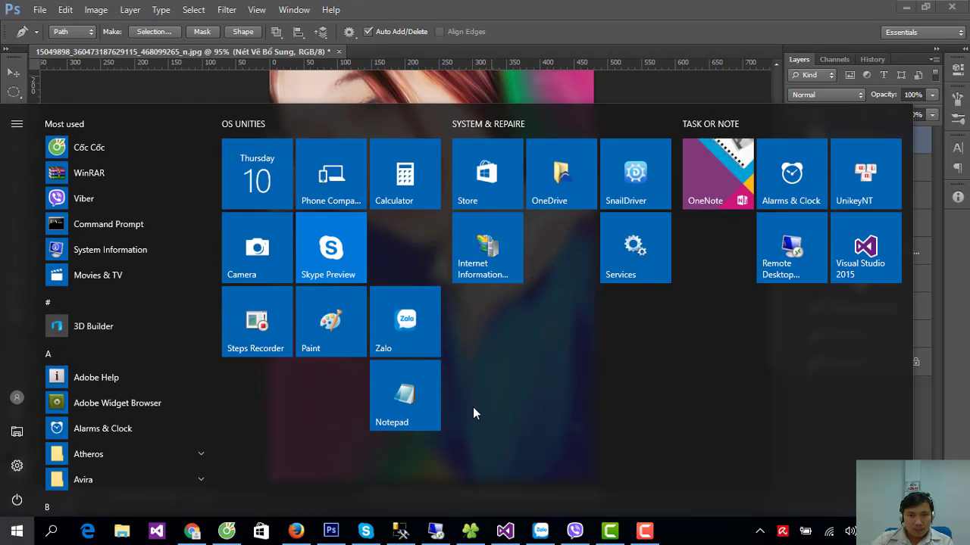
{"action": "key", "text": "super"}
{"action": "scroll", "coordinate": [485, 406], "scroll_direction": "up", "scroll_amount": 2}
- Draw several curved fold-line paths down the front of the blue shirt
{"action": "scroll", "coordinate": [522, 357], "scroll_direction": "up", "scroll_amount": 2}
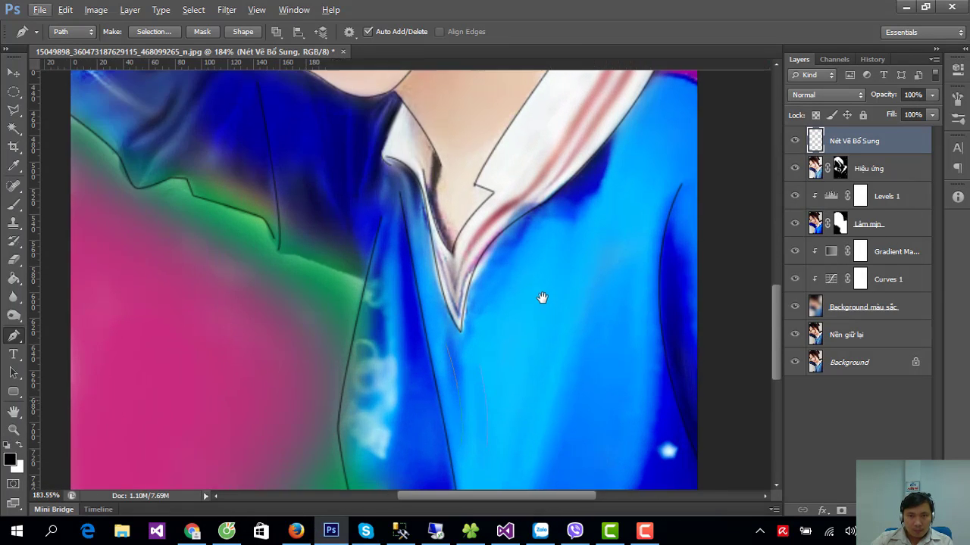
{"action": "scroll", "coordinate": [538, 292], "scroll_direction": "up", "scroll_amount": 2}
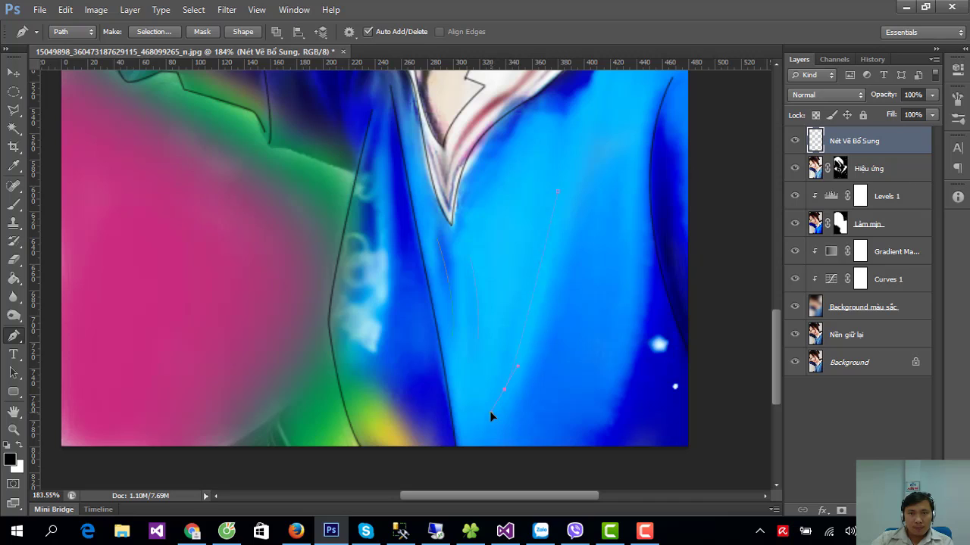
{"action": "key", "text": "Return"}
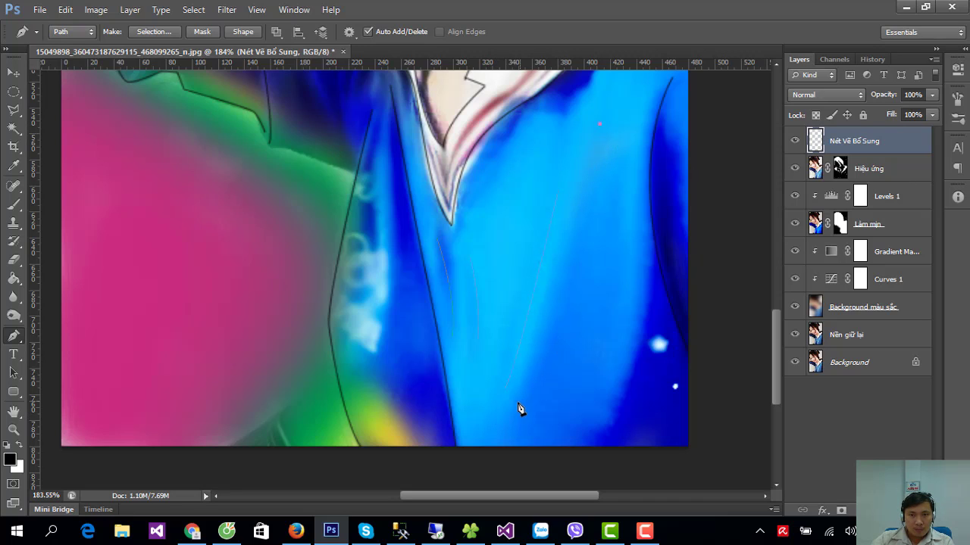
{"action": "left_click_drag", "start_coordinate": [475, 452], "coordinate": [478, 457]}
{"action": "key", "text": "Return"}
{"action": "left_click", "coordinate": [653, 81]}
{"action": "left_click", "coordinate": [627, 309]}
{"action": "left_click", "coordinate": [649, 256]}
{"action": "left_click_drag", "start_coordinate": [628, 387], "coordinate": [609, 442]}
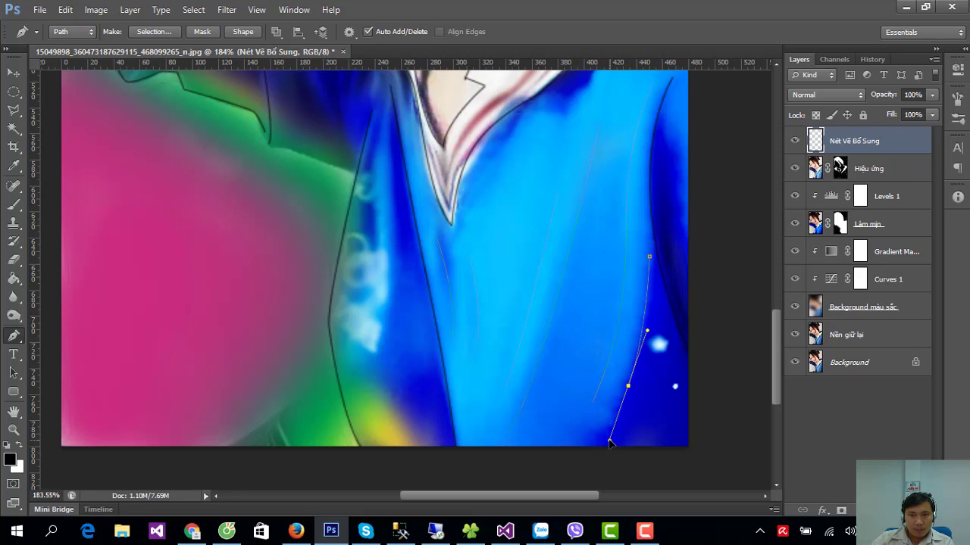
- Stroke the fold paths with the Brush, deselect the path and fit the image on screen
{"action": "right_click", "coordinate": [596, 228]}
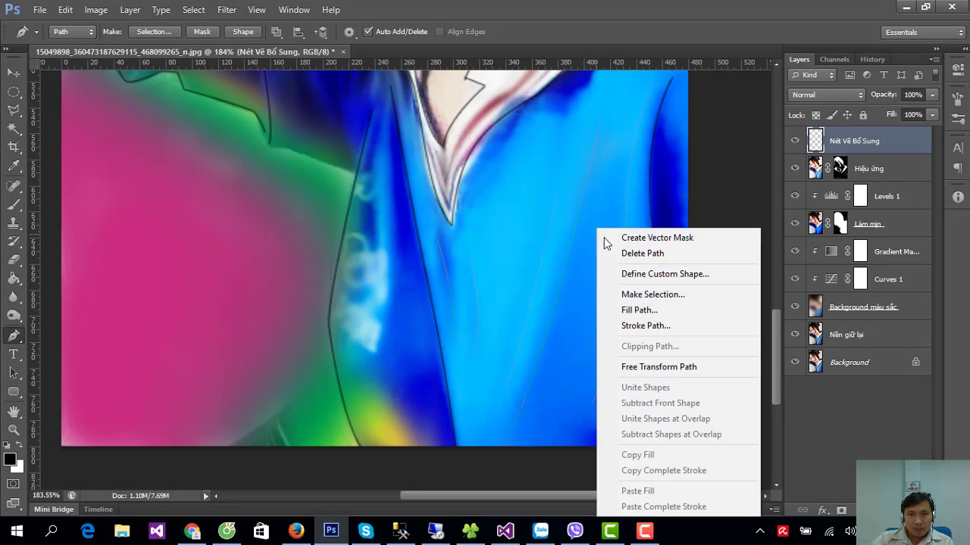
{"action": "left_click", "coordinate": [649, 327]}
{"action": "key", "text": "Return"}
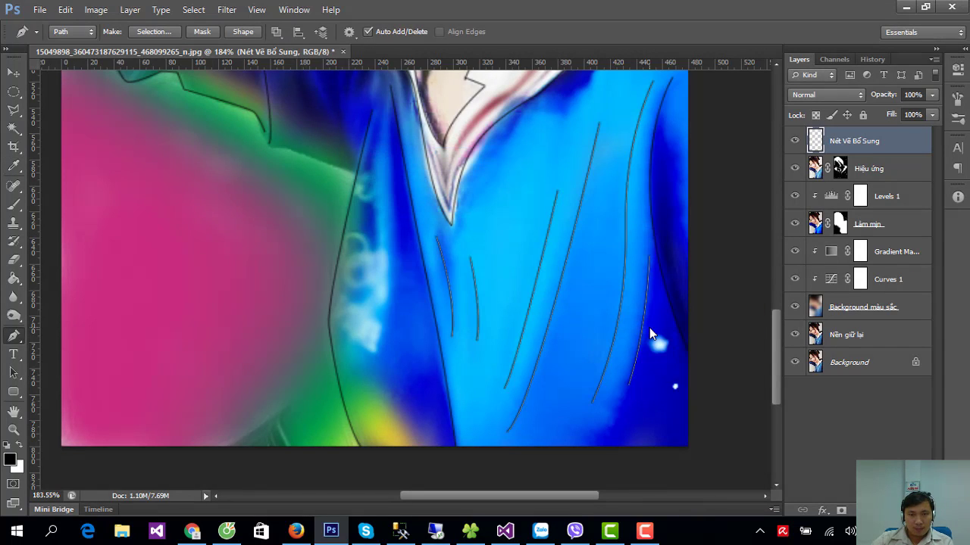
{"action": "key", "text": "Escape"}
{"action": "key", "text": "ctrl+0"}
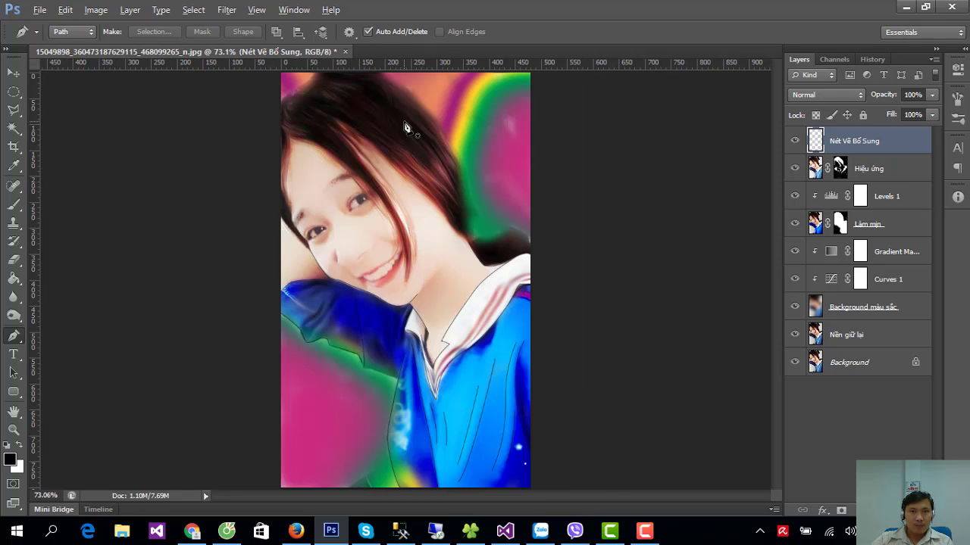
- Zoom in on the eye and trace a curved pen path over the upper lid
{"action": "scroll", "coordinate": [405, 127], "scroll_direction": "up", "scroll_amount": 2}
{"action": "mouse_move", "coordinate": [396, 158]}
{"action": "left_mouse_down"}
{"action": "mouse_move", "coordinate": [424, 182]}
{"action": "mouse_move", "coordinate": [433, 238]}
{"action": "left_mouse_up"}
{"action": "scroll", "coordinate": [433, 238], "scroll_direction": "up", "scroll_amount": 1}
{"action": "scroll", "coordinate": [353, 382], "scroll_direction": "up", "scroll_amount": 1}
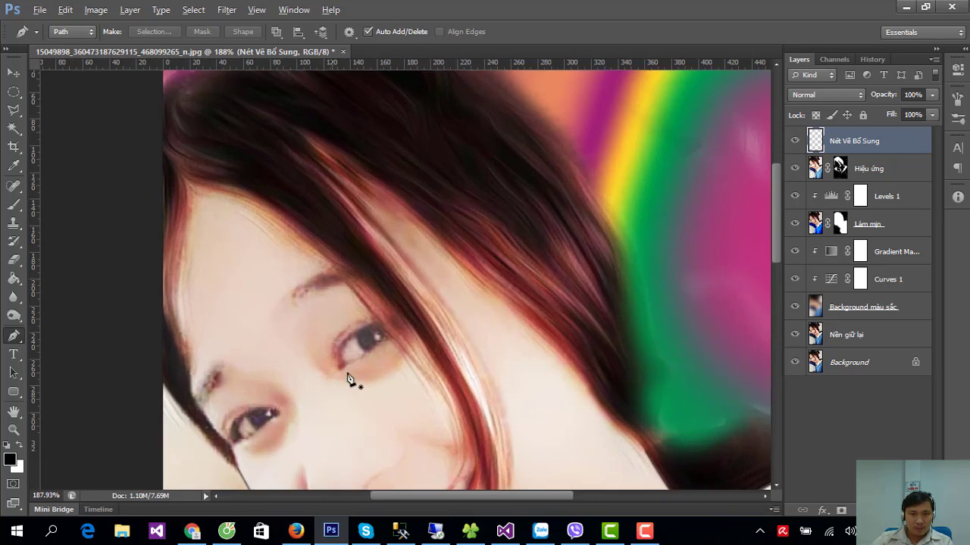
{"action": "scroll", "coordinate": [348, 375], "scroll_direction": "up", "scroll_amount": 1}
{"action": "scroll", "coordinate": [331, 351], "scroll_direction": "up", "scroll_amount": 1}
{"action": "left_click_drag", "start_coordinate": [411, 313], "coordinate": [430, 306]}
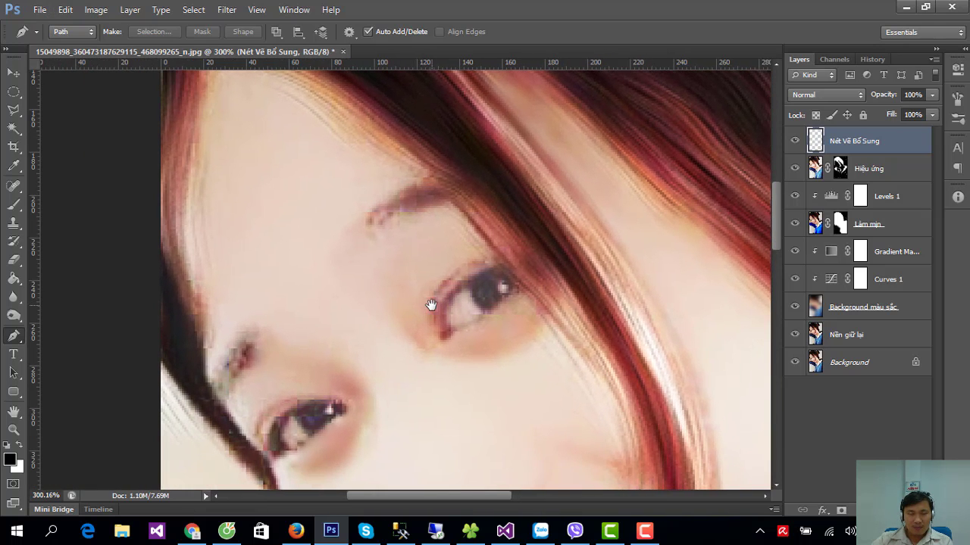
{"action": "scroll", "coordinate": [430, 305], "scroll_direction": "up", "scroll_amount": 1}
{"action": "scroll", "coordinate": [459, 325], "scroll_direction": "up", "scroll_amount": 1}
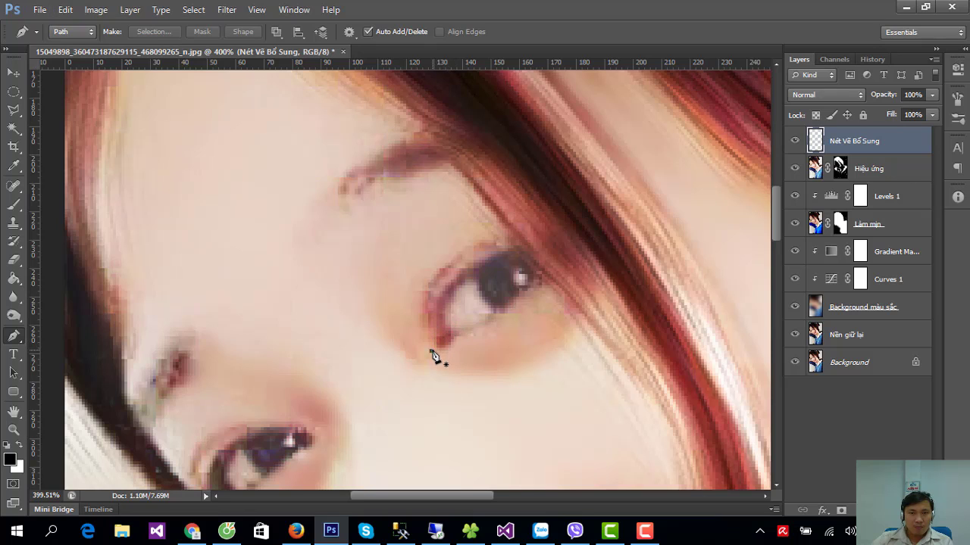
{"action": "left_click", "coordinate": [430, 350]}
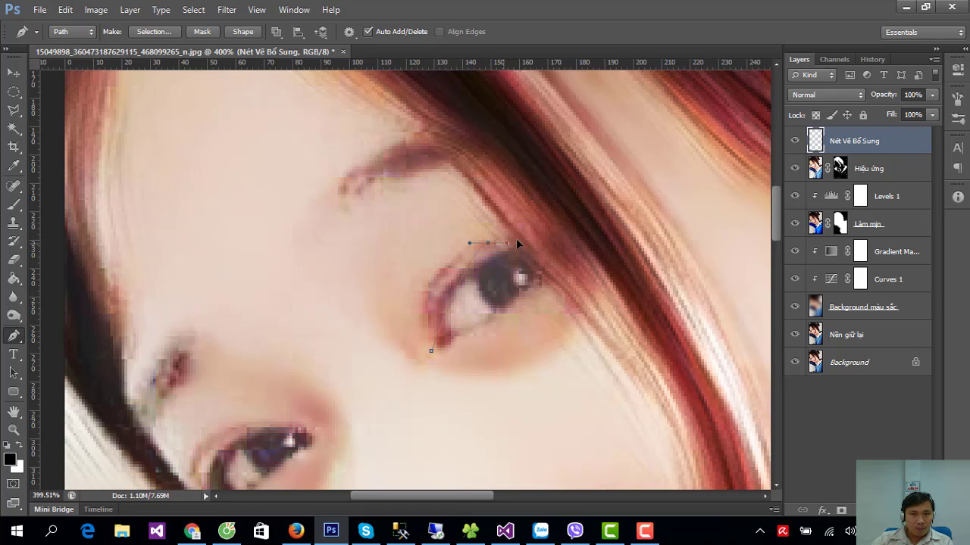
{"action": "left_click_drag", "start_coordinate": [517, 244], "coordinate": [555, 212]}
{"action": "key", "text": "ctrl+z"}
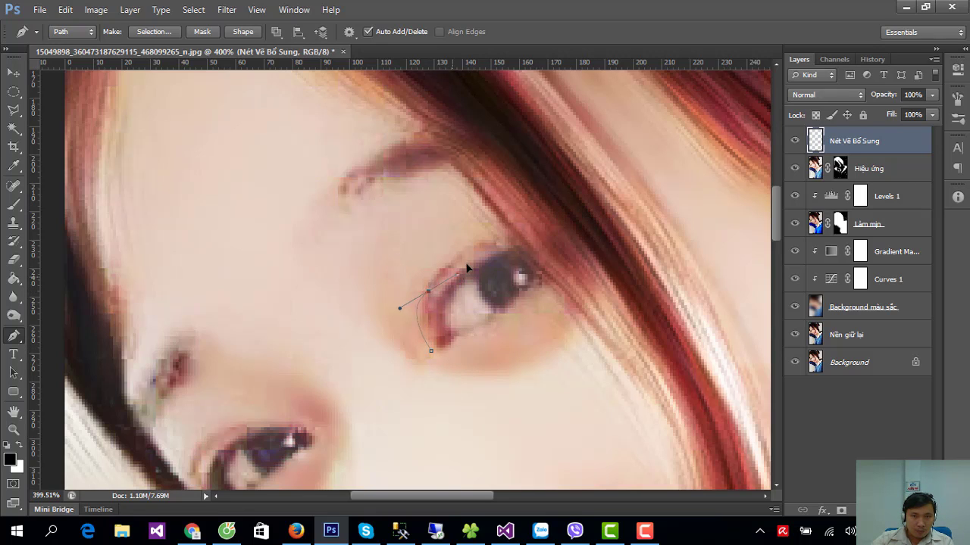
{"action": "left_click_drag", "start_coordinate": [467, 267], "coordinate": [443, 271]}
{"action": "left_click_drag", "start_coordinate": [481, 240], "coordinate": [487, 241]}
{"action": "left_click", "coordinate": [417, 334], "text": "ctrl"}
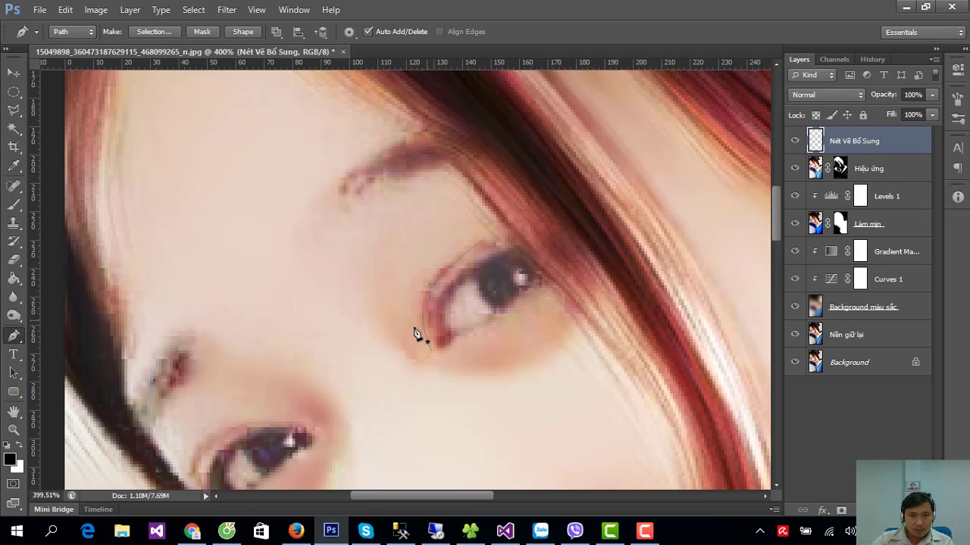
- Reshape the upper-lid curve and extend the eye path along the lower lid
{"action": "left_click", "coordinate": [437, 345]}
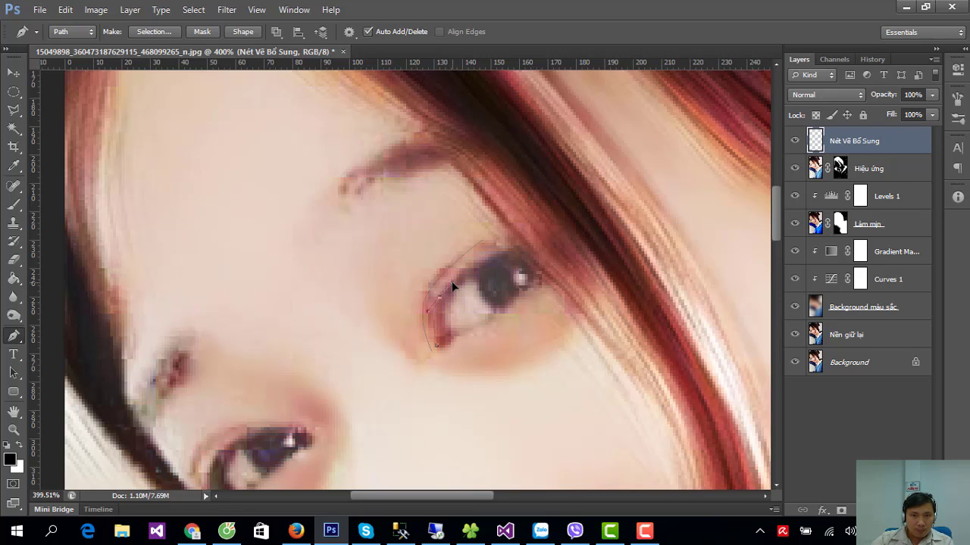
{"action": "left_click_drag", "start_coordinate": [509, 252], "coordinate": [557, 246]}
{"action": "key", "text": "Escape"}
{"action": "left_click", "coordinate": [438, 346]}
{"action": "left_click_drag", "start_coordinate": [491, 323], "coordinate": [510, 311]}
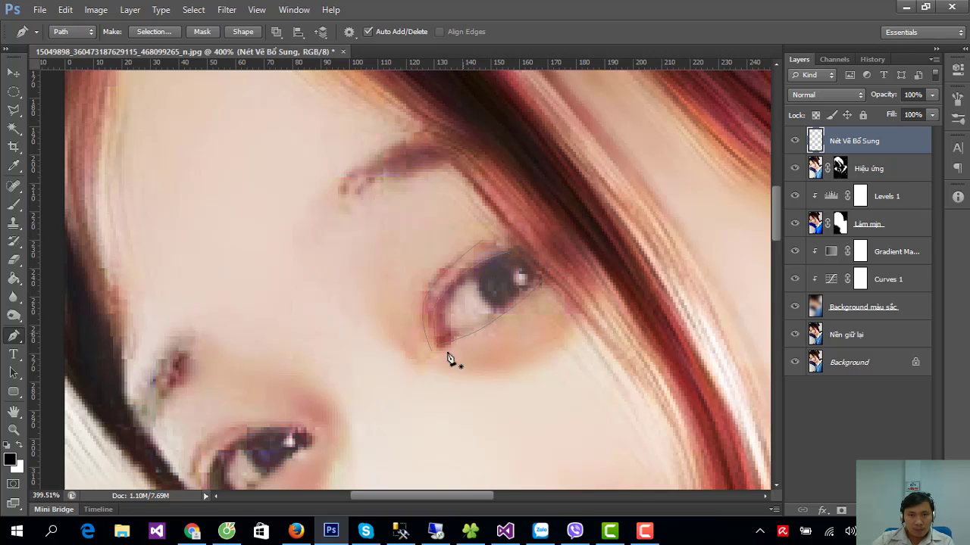
{"action": "left_click_drag", "start_coordinate": [434, 416], "coordinate": [636, 276]}
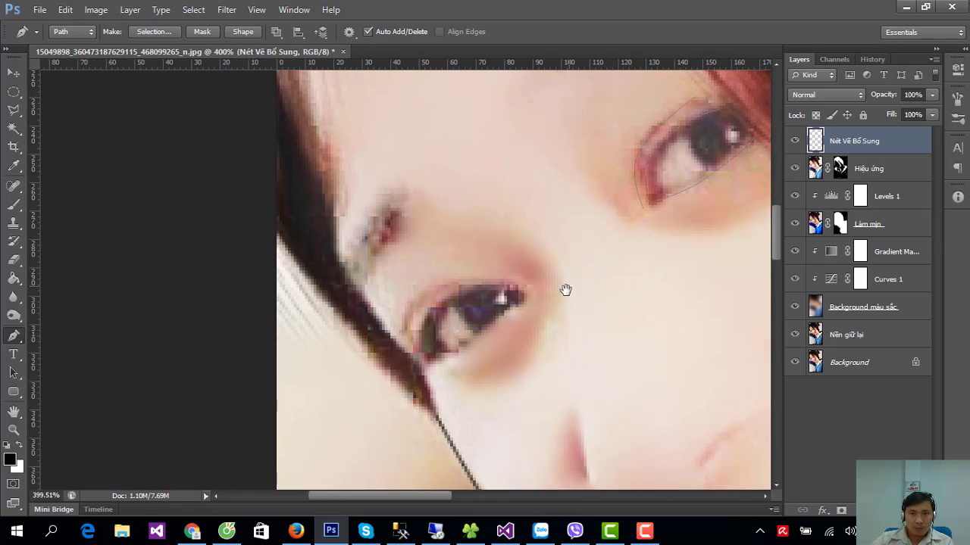
- Trace curved pen paths along the lower eye's upper and lower lids
{"action": "left_click", "coordinate": [523, 306]}
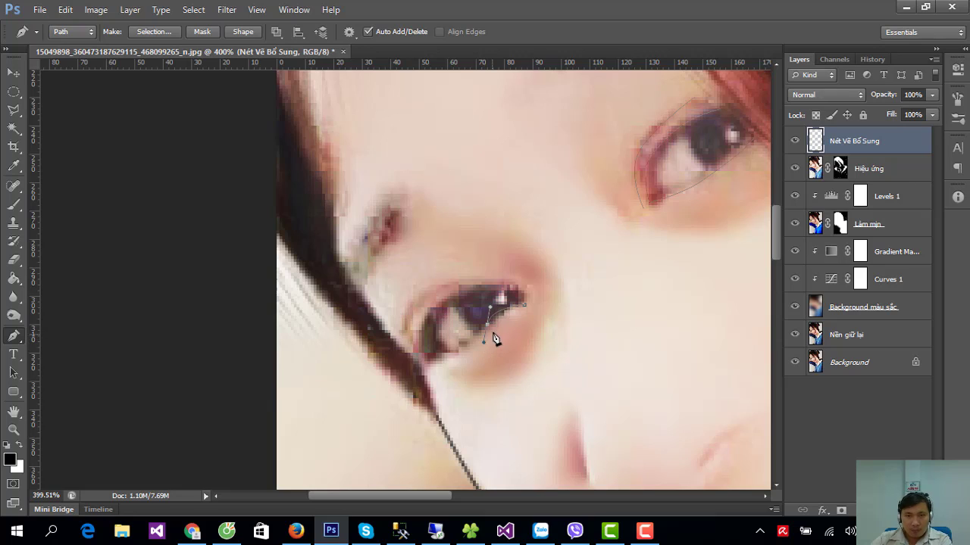
{"action": "left_click_drag", "start_coordinate": [478, 335], "coordinate": [525, 307]}
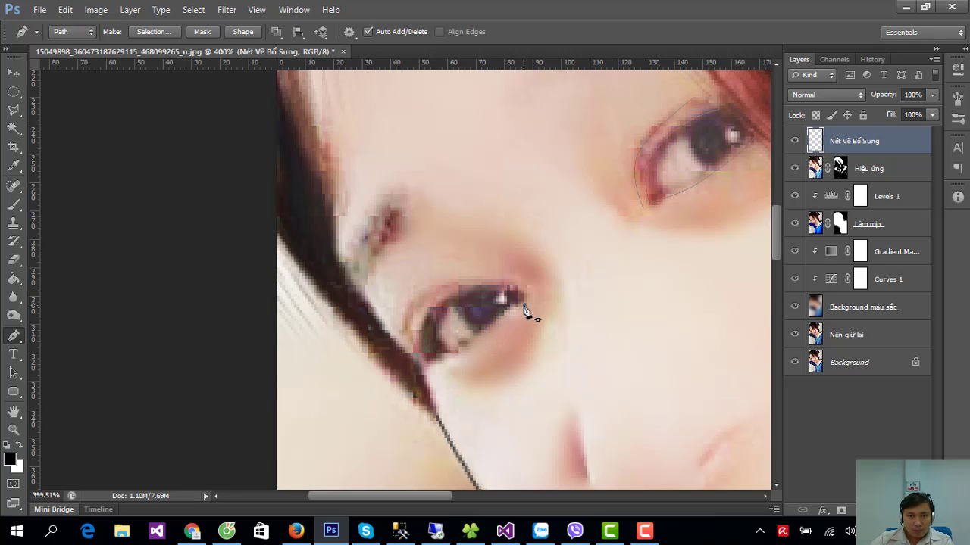
{"action": "left_click", "coordinate": [471, 336], "text": "ctrl"}
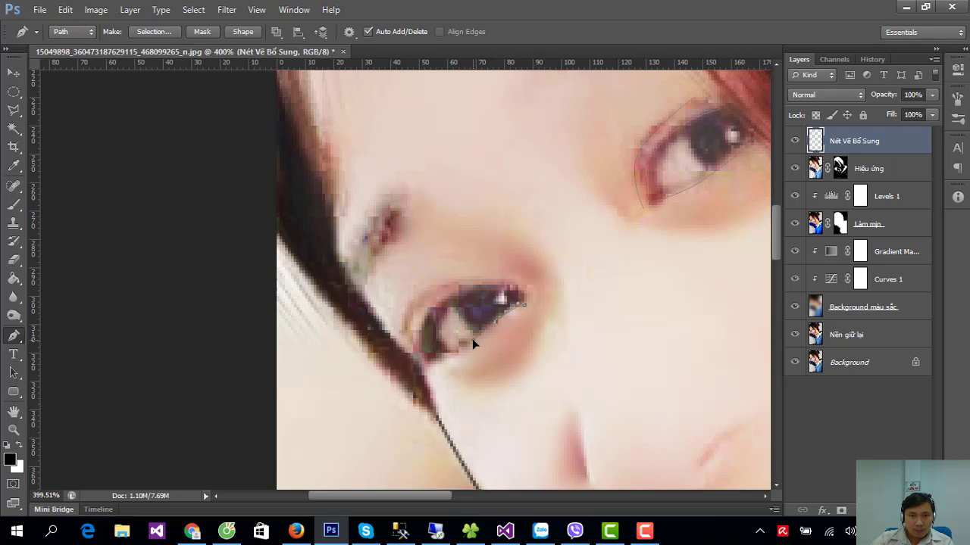
{"action": "left_click_drag", "start_coordinate": [435, 353], "coordinate": [401, 348]}
{"action": "key", "text": "Escape"}
{"action": "mouse_move", "coordinate": [527, 296]}
{"action": "left_mouse_down"}
{"action": "mouse_move", "coordinate": [445, 287]}
{"action": "mouse_move", "coordinate": [468, 289]}
{"action": "mouse_move", "coordinate": [426, 319]}
{"action": "left_mouse_up"}
{"action": "left_click_drag", "start_coordinate": [413, 329], "coordinate": [421, 321]}
{"action": "left_click", "coordinate": [430, 367], "text": "ctrl"}
{"action": "left_click_drag", "start_coordinate": [437, 370], "coordinate": [442, 374]}
{"action": "left_click", "coordinate": [402, 331]}
{"action": "left_click_drag", "start_coordinate": [453, 284], "coordinate": [501, 282]}
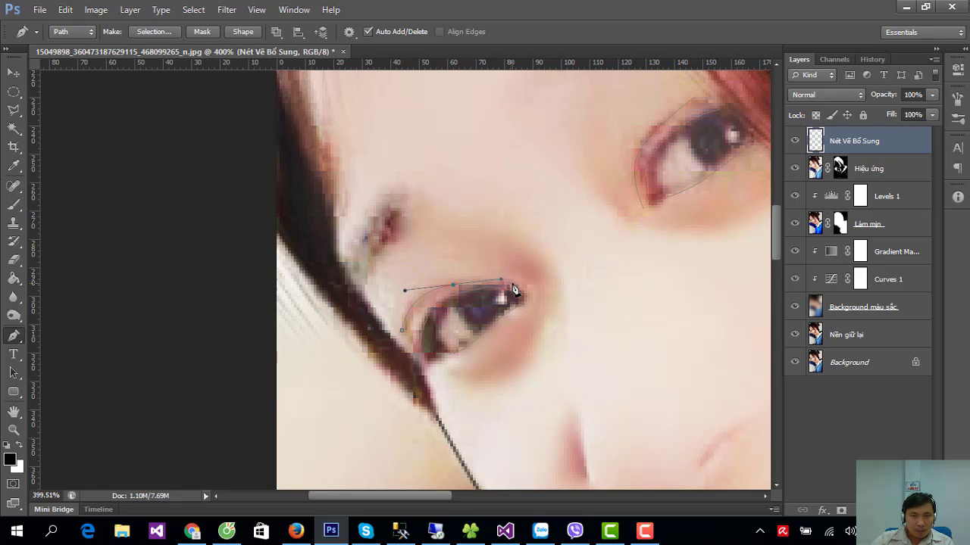
{"action": "left_click", "coordinate": [520, 292]}
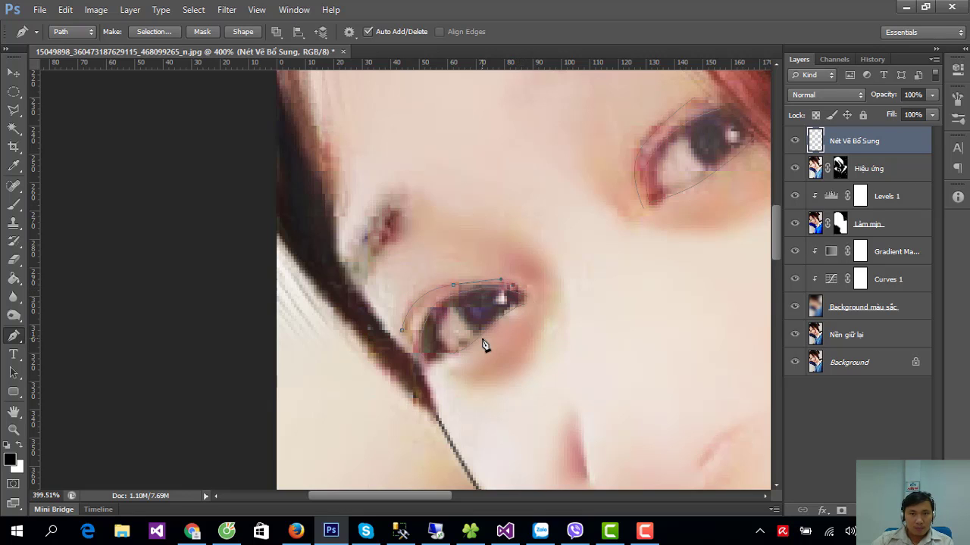
- Stroke the eye paths with the Brush, outlining both eyes in dark lines
{"action": "right_click", "coordinate": [487, 313]}
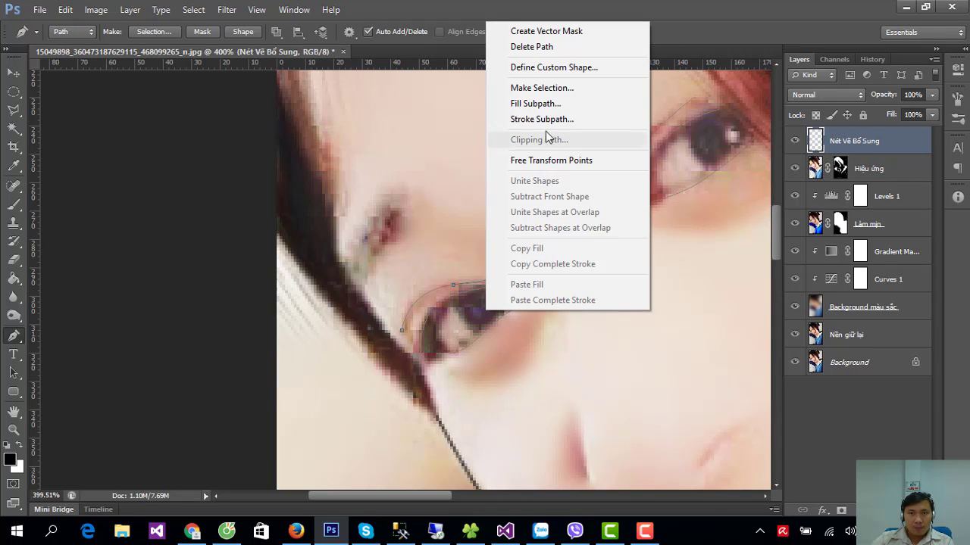
{"action": "left_click", "coordinate": [457, 334]}
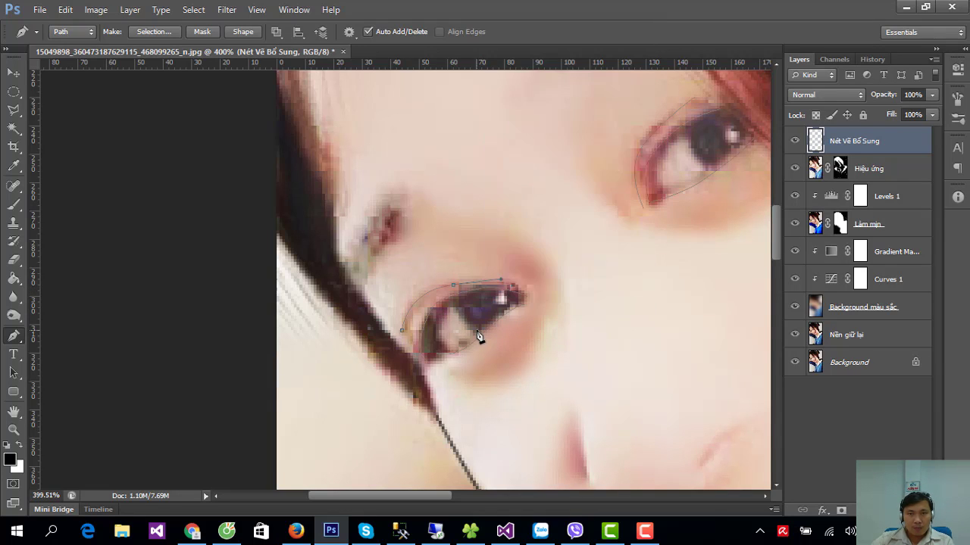
{"action": "right_click", "coordinate": [509, 307]}
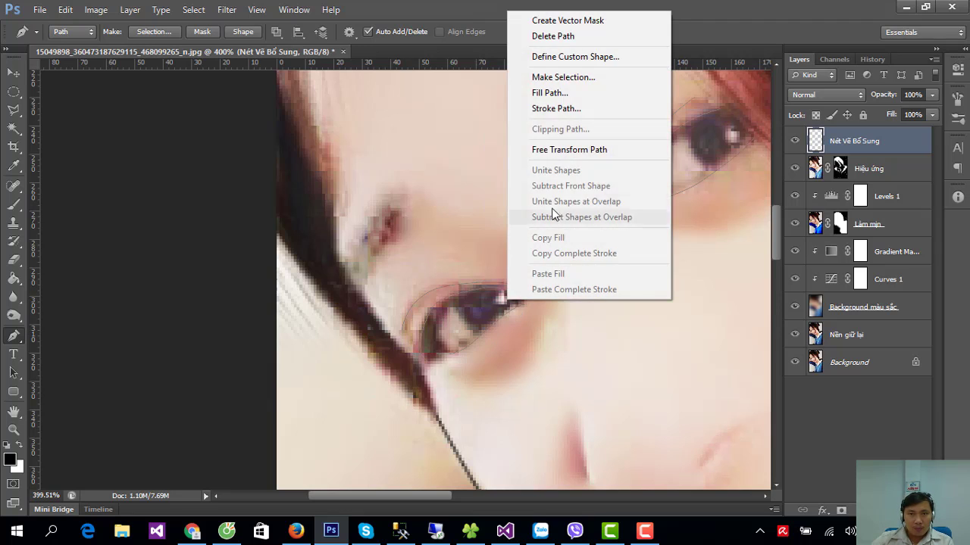
{"action": "left_click", "coordinate": [554, 108]}
{"action": "left_click", "coordinate": [579, 180]}
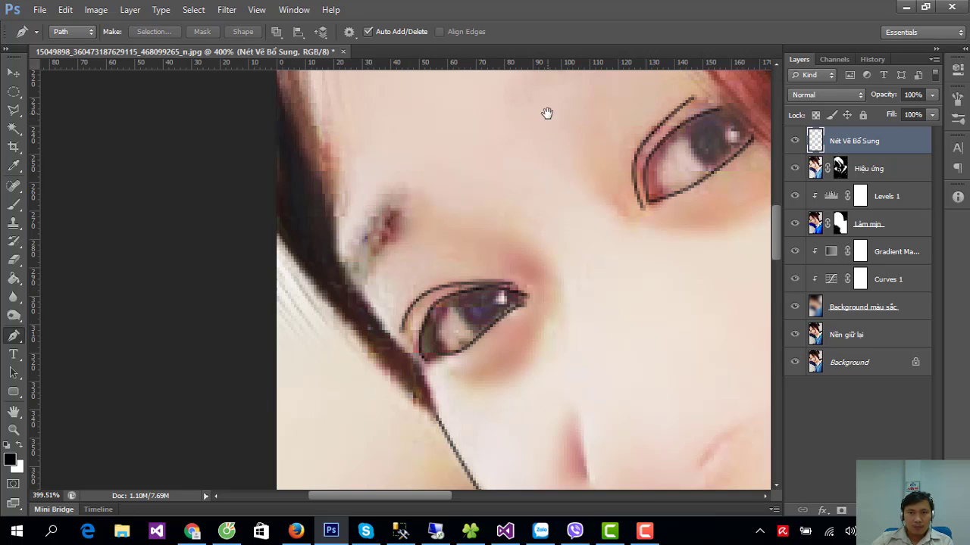
{"action": "mouse_move", "coordinate": [546, 108]}
{"action": "left_mouse_down"}
{"action": "mouse_move", "coordinate": [533, 260]}
{"action": "mouse_move", "coordinate": [508, 318]}
{"action": "left_mouse_up"}
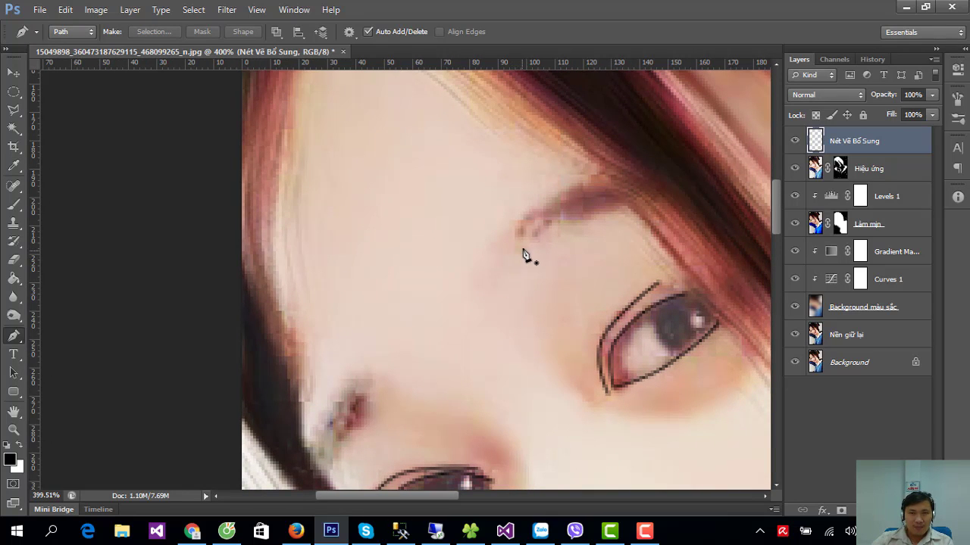
- Draw short hair-like pen paths across the first eyebrow
{"action": "left_click", "coordinate": [512, 260]}
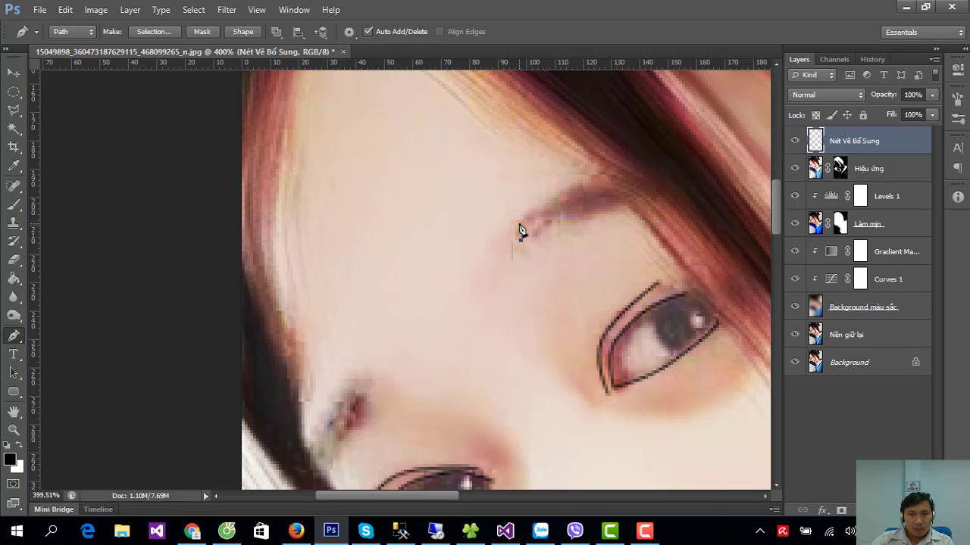
{"action": "left_click", "coordinate": [523, 246]}
{"action": "left_click", "coordinate": [535, 237]}
{"action": "key", "text": "ctrl+z"}
{"action": "left_click", "coordinate": [529, 229]}
{"action": "left_click", "coordinate": [548, 226]}
{"action": "left_click", "coordinate": [551, 209]}
{"action": "left_click", "coordinate": [569, 214]}
{"action": "left_click", "coordinate": [578, 195]}
{"action": "left_click", "coordinate": [590, 195]}
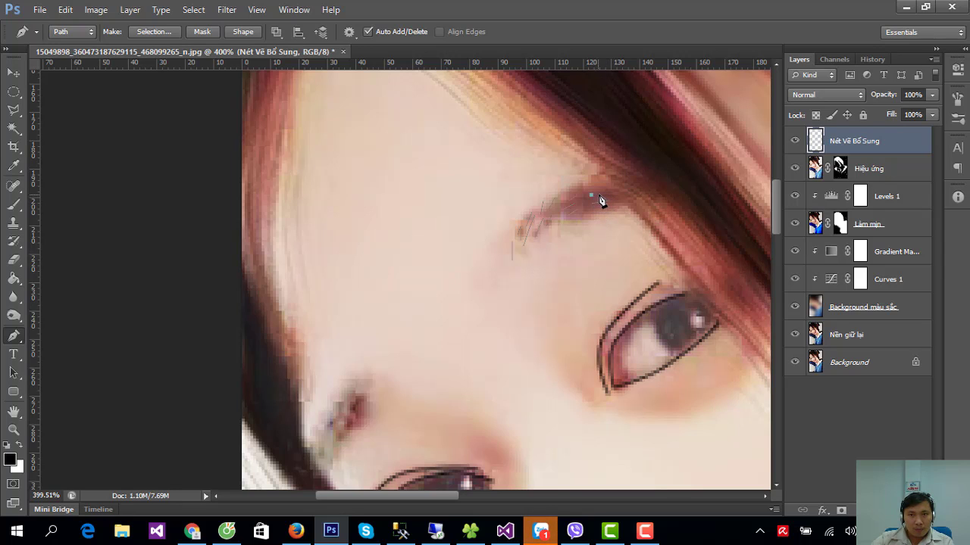
{"action": "left_click_drag", "start_coordinate": [590, 195], "coordinate": [583, 203]}
{"action": "key", "text": "Delete"}
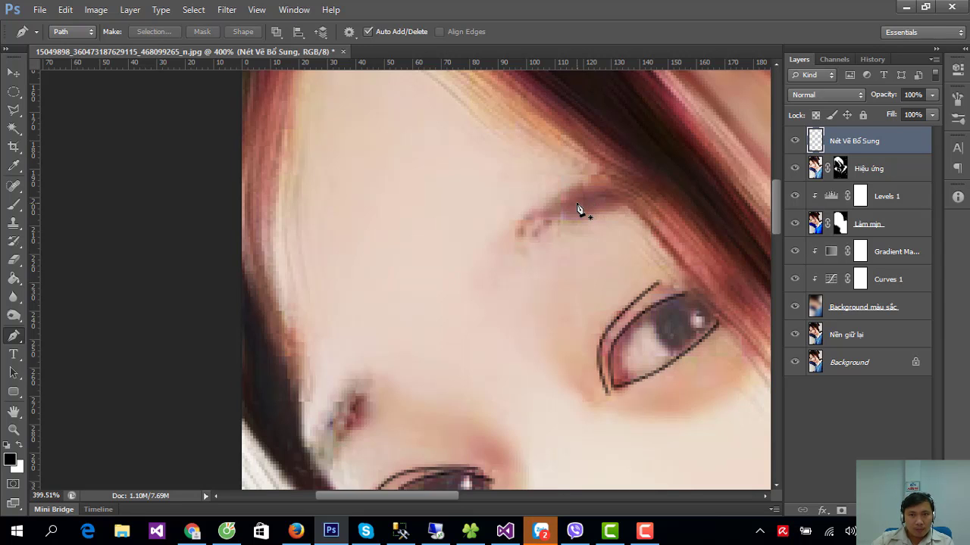
{"action": "key", "text": "ctrl+z"}
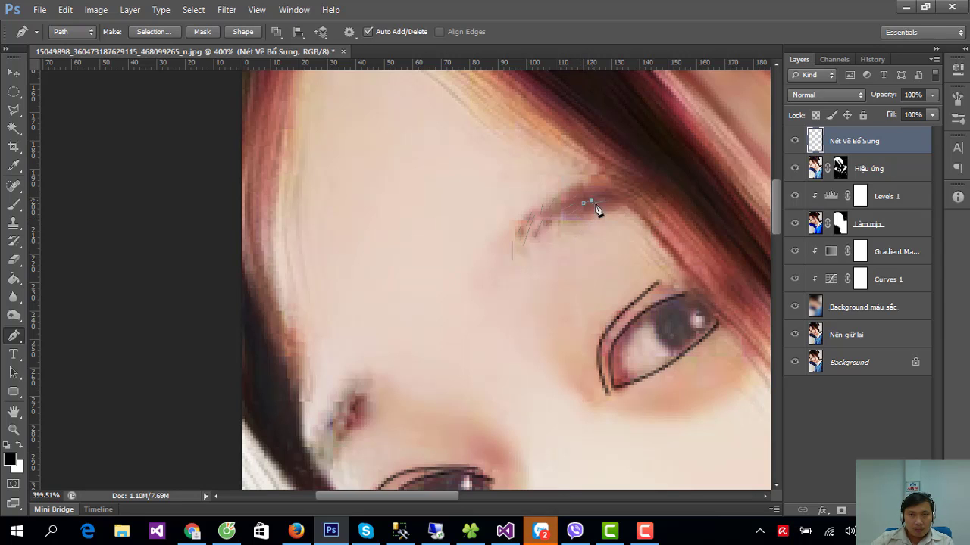
- Pan to the other eyebrow and draw short curved hair paths on it
{"action": "key", "text": "space"}
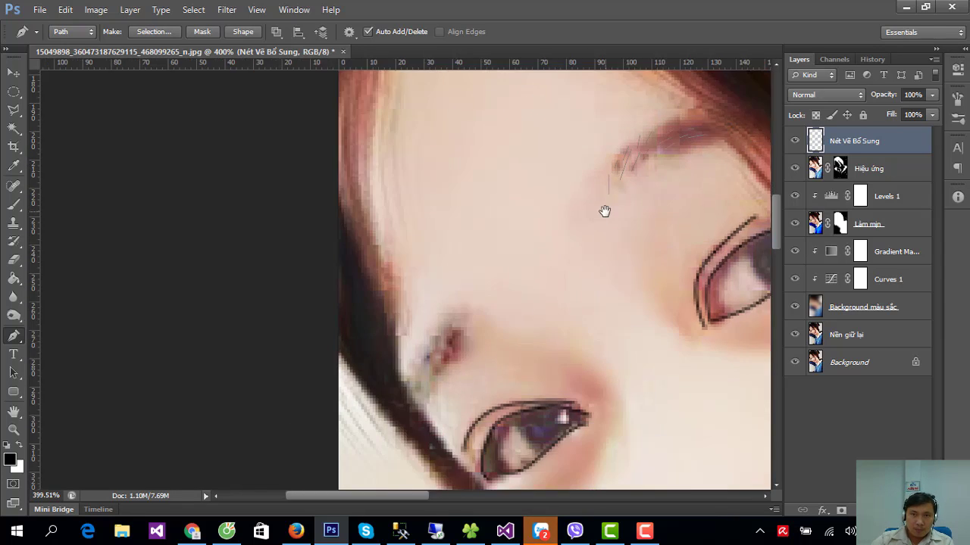
{"action": "left_click_drag", "start_coordinate": [450, 326], "coordinate": [594, 220]}
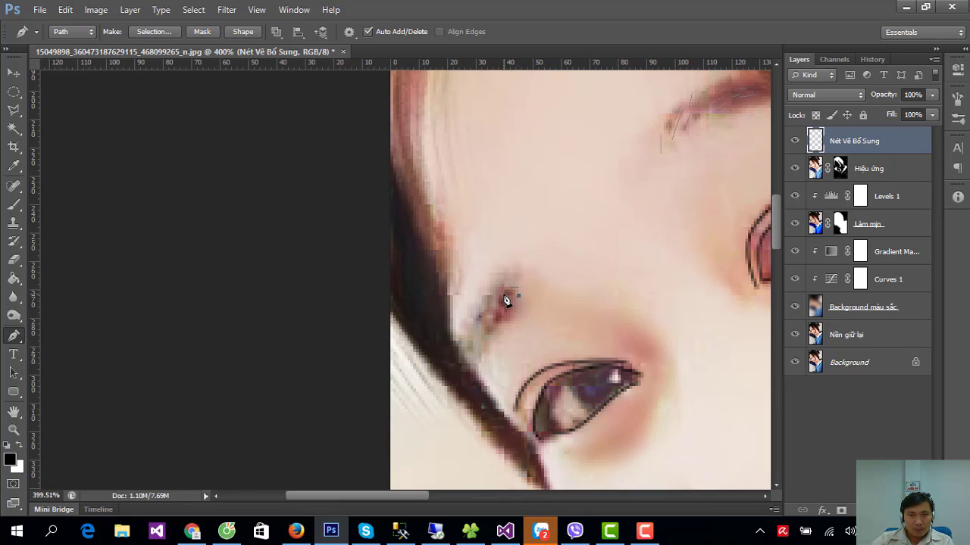
{"action": "left_click", "coordinate": [515, 279]}
{"action": "left_click_drag", "start_coordinate": [504, 293], "coordinate": [520, 310]}
{"action": "left_click", "coordinate": [494, 314]}
{"action": "left_click", "coordinate": [484, 330]}
{"action": "key", "text": "ctrl+z"}
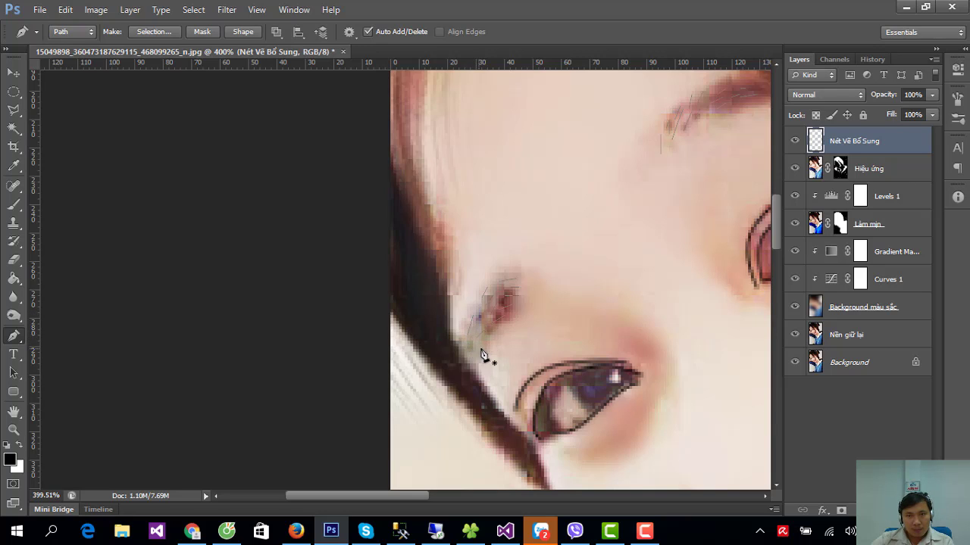
{"action": "left_click_drag", "start_coordinate": [518, 281], "coordinate": [533, 287]}
{"action": "key", "text": "Escape"}
- Stroke all the eyebrow hair paths with the Brush
{"action": "right_click", "coordinate": [633, 205]}
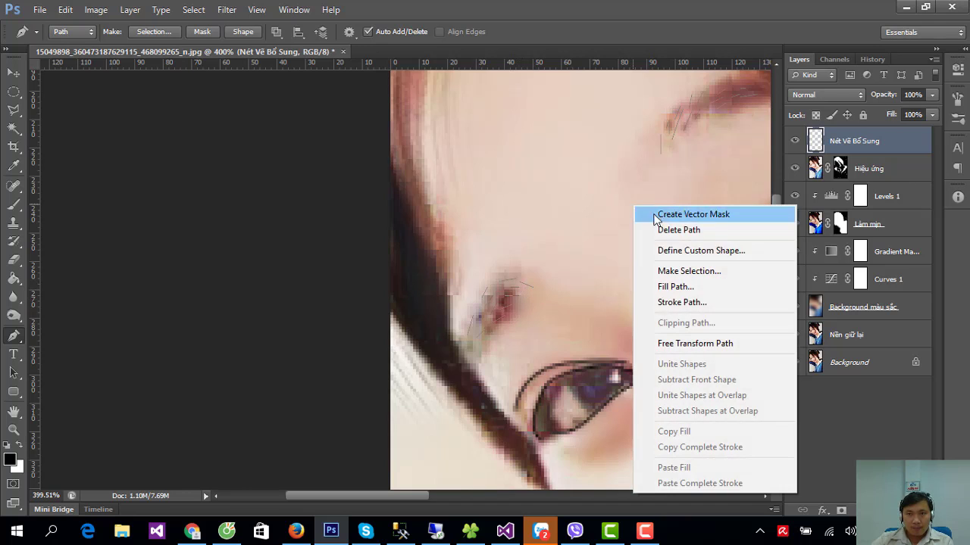
{"action": "left_click", "coordinate": [677, 303]}
{"action": "key", "text": "Return"}
{"action": "scroll", "coordinate": [675, 310], "scroll_direction": "down", "scroll_amount": 1}
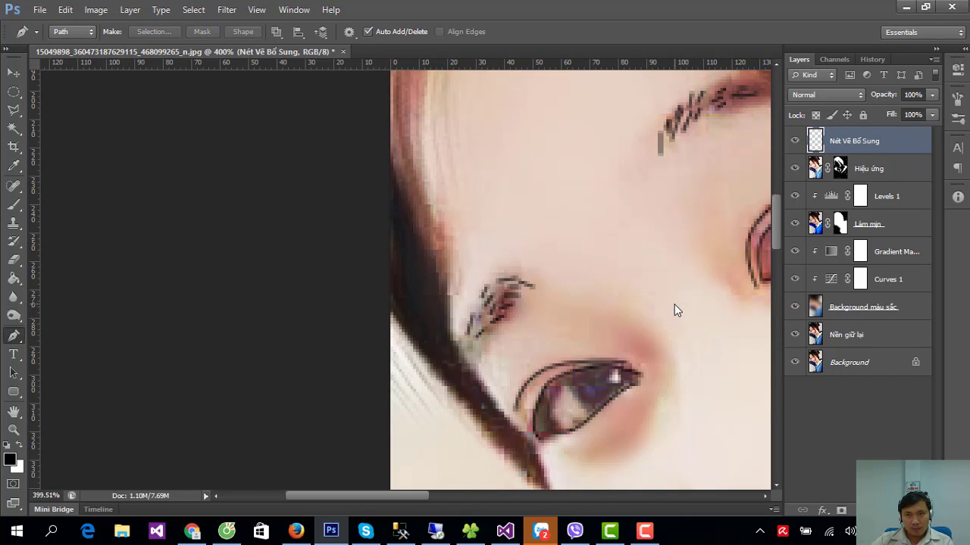
{"action": "scroll", "coordinate": [670, 317], "scroll_direction": "down", "scroll_amount": 1}
{"action": "scroll", "coordinate": [652, 326], "scroll_direction": "down", "scroll_amount": 2}
{"action": "scroll", "coordinate": [682, 364], "scroll_direction": "down", "scroll_amount": 2}
- Draw curved pen paths under the lower lip along the chin and under the teeth
{"action": "scroll", "coordinate": [636, 371], "scroll_direction": "up", "scroll_amount": 1}
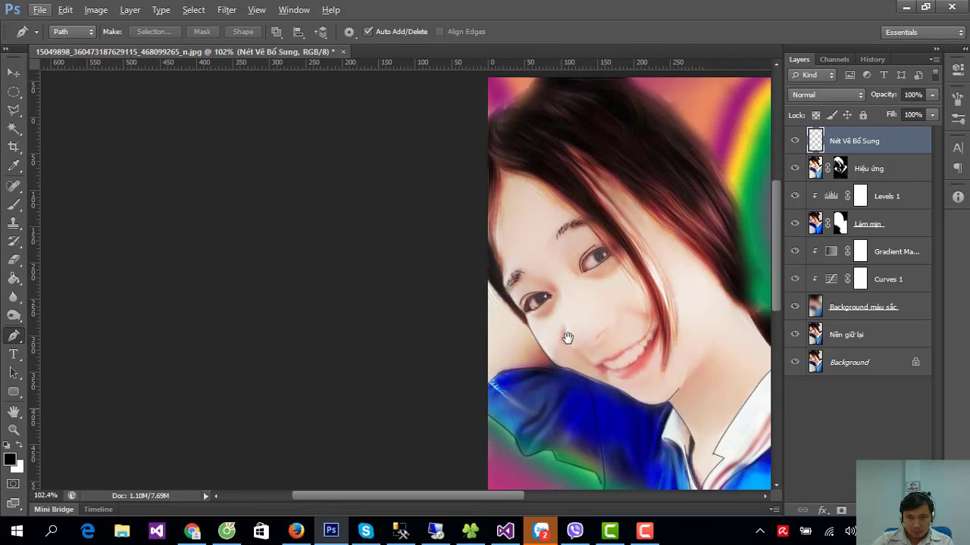
{"action": "scroll", "coordinate": [546, 326], "scroll_direction": "up", "scroll_amount": 2}
{"action": "scroll", "coordinate": [517, 326], "scroll_direction": "up", "scroll_amount": 1}
{"action": "scroll", "coordinate": [513, 328], "scroll_direction": "up", "scroll_amount": 1}
{"action": "scroll", "coordinate": [513, 328], "scroll_direction": "up", "scroll_amount": 1}
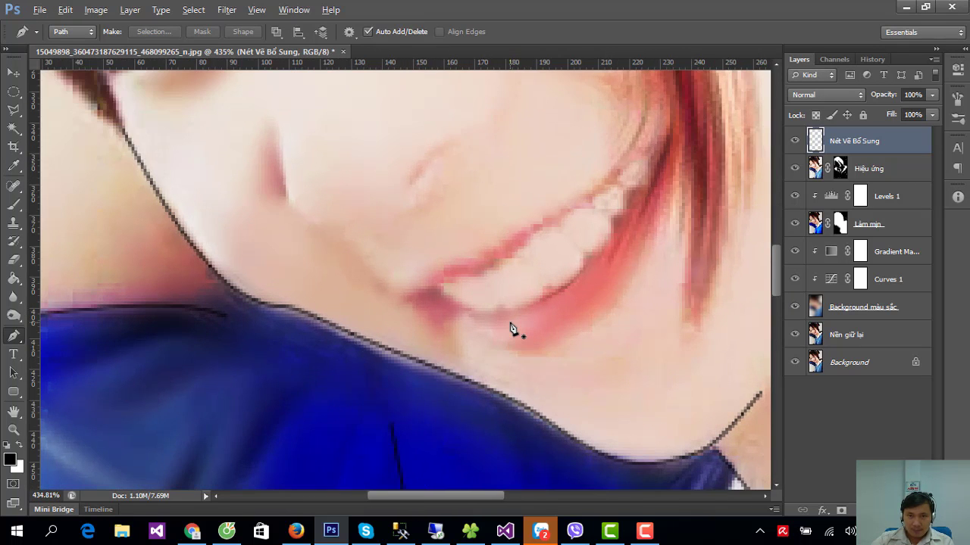
{"action": "left_click_drag", "start_coordinate": [526, 311], "coordinate": [475, 301]}
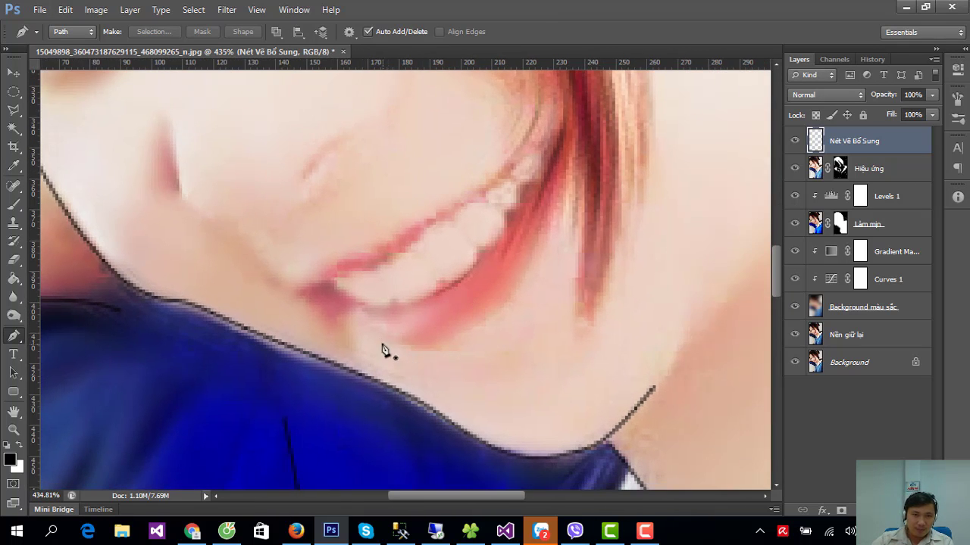
{"action": "left_click", "coordinate": [346, 318]}
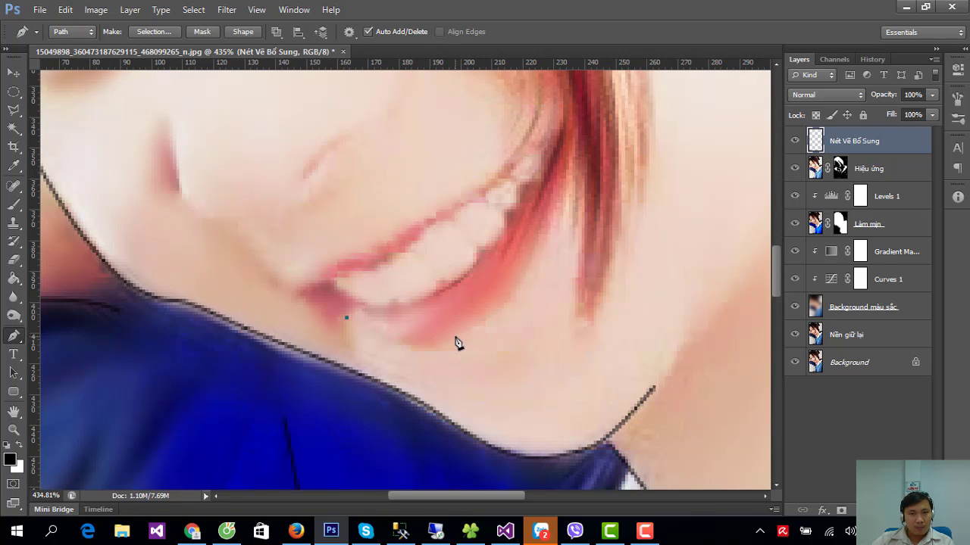
{"action": "left_click_drag", "start_coordinate": [469, 331], "coordinate": [514, 300]}
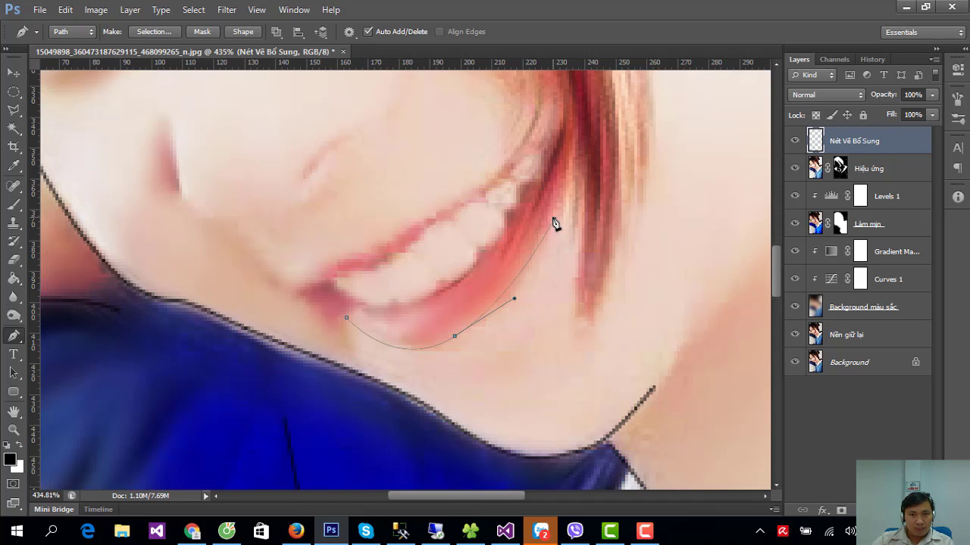
{"action": "left_click_drag", "start_coordinate": [554, 219], "coordinate": [596, 138]}
{"action": "key", "text": "Escape"}
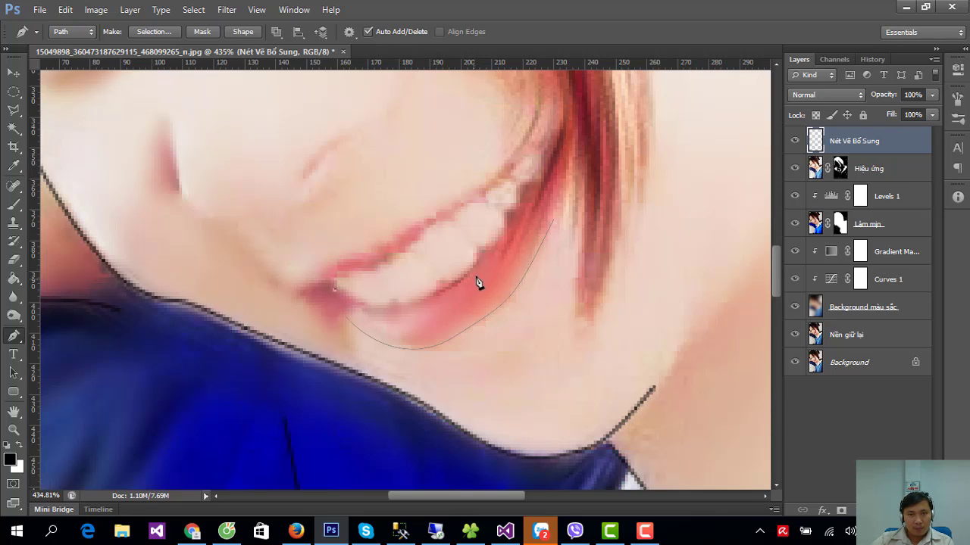
{"action": "left_click_drag", "start_coordinate": [484, 257], "coordinate": [563, 161]}
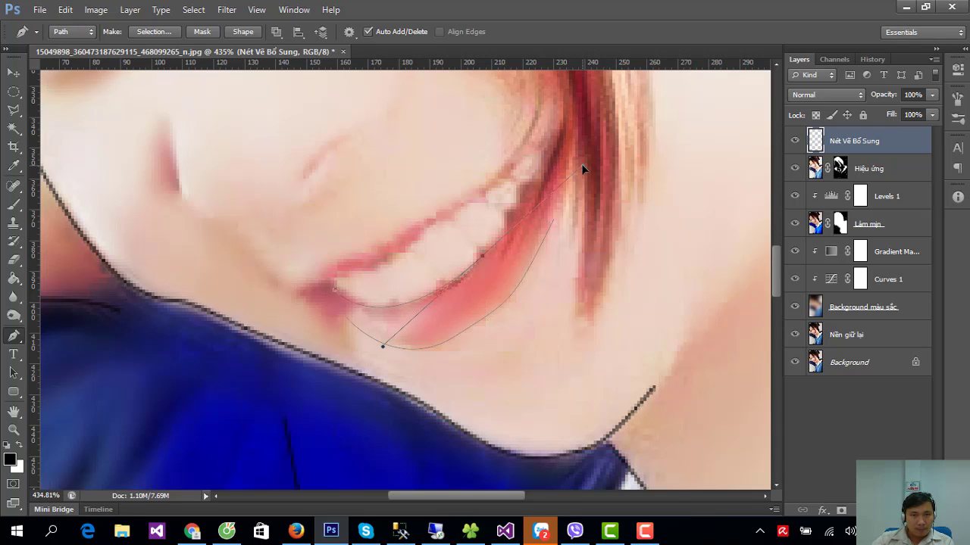
{"action": "mouse_move", "coordinate": [563, 161]}
{"action": "left_mouse_down"}
{"action": "mouse_move", "coordinate": [574, 159]}
{"action": "mouse_move", "coordinate": [564, 166]}
{"action": "left_mouse_up"}
{"action": "key", "text": "Escape"}
- Trace curved pen paths along the upper lip from the teeth to the mouth corners
{"action": "left_click", "coordinate": [504, 180]}
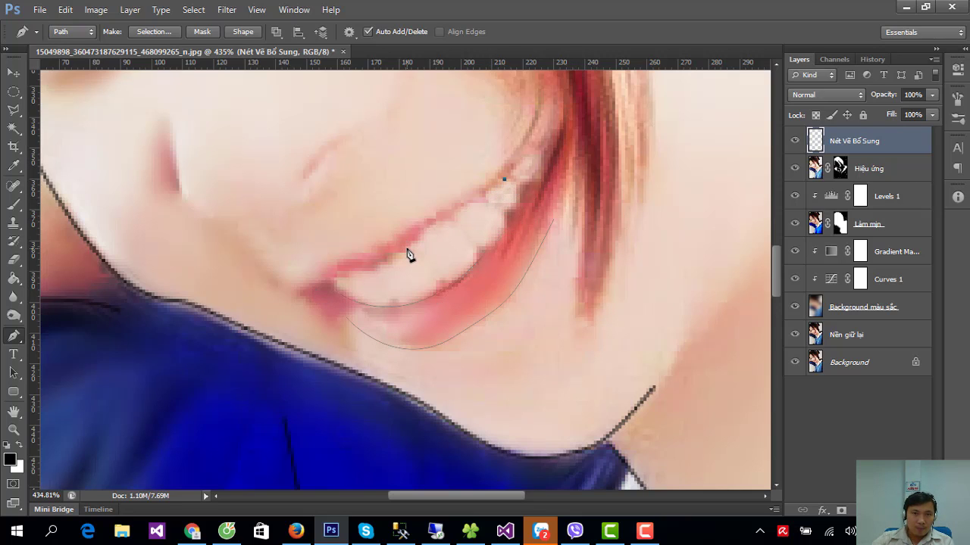
{"action": "mouse_move", "coordinate": [408, 250]}
{"action": "left_mouse_down"}
{"action": "mouse_move", "coordinate": [388, 266]}
{"action": "mouse_move", "coordinate": [403, 261]}
{"action": "left_mouse_up"}
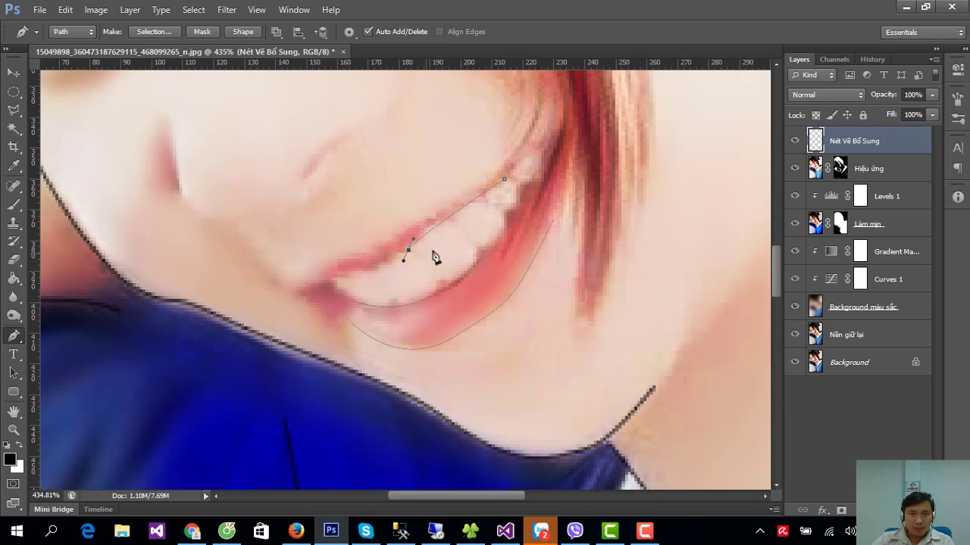
{"action": "left_click", "coordinate": [429, 193], "text": "ctrl"}
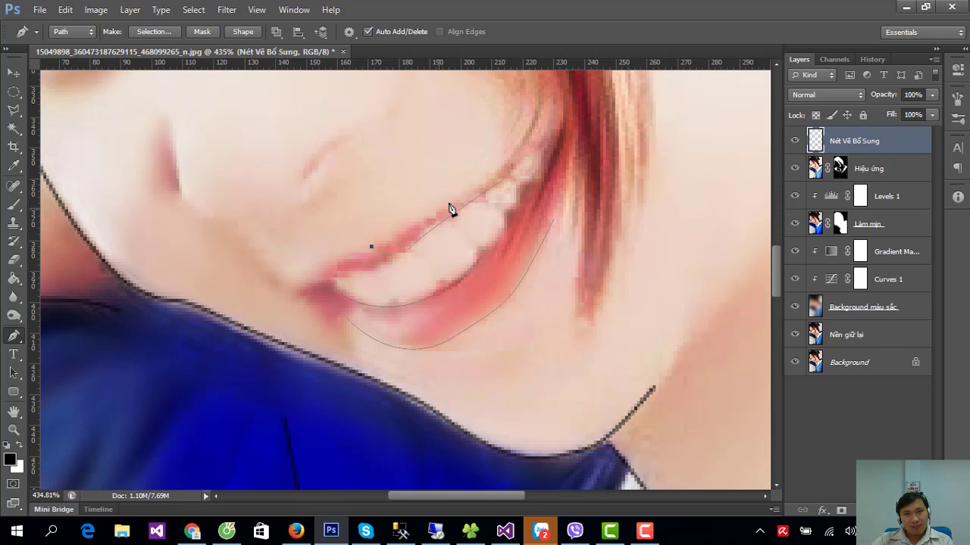
{"action": "left_click", "coordinate": [494, 182]}
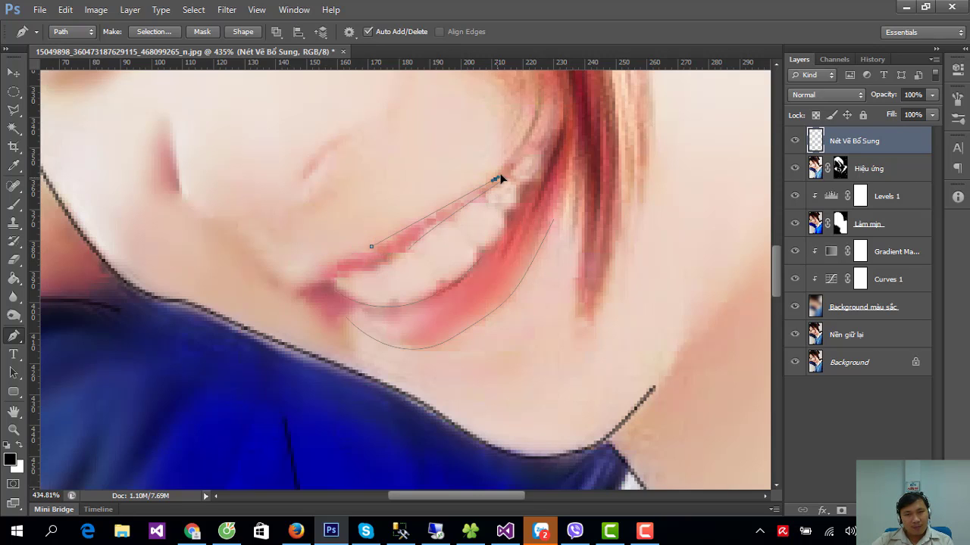
{"action": "left_click_drag", "start_coordinate": [523, 166], "coordinate": [534, 151]}
{"action": "key", "text": "Escape"}
{"action": "left_click_drag", "start_coordinate": [309, 280], "coordinate": [299, 312]}
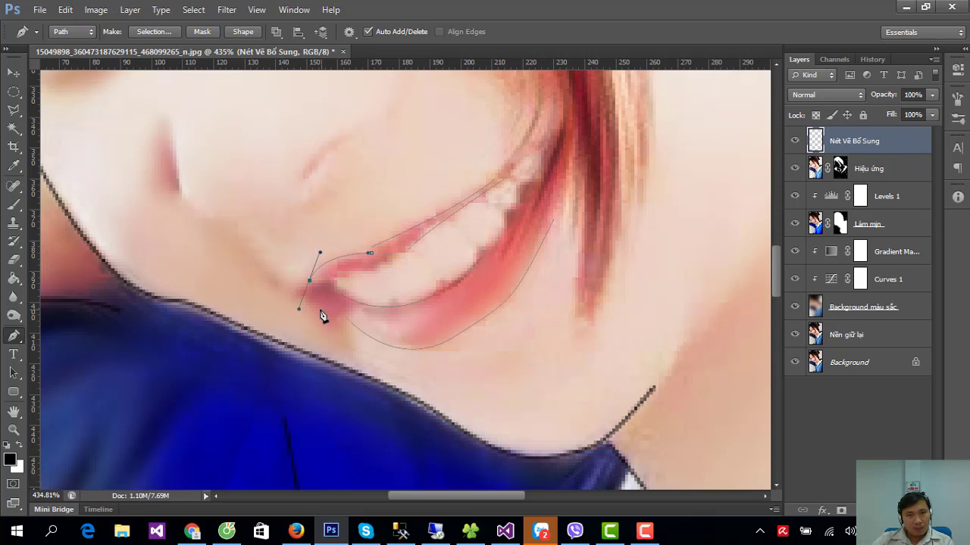
{"action": "scroll", "coordinate": [379, 292], "scroll_direction": "down", "scroll_amount": 2}
{"action": "scroll", "coordinate": [314, 245], "scroll_direction": "down", "scroll_amount": 1}
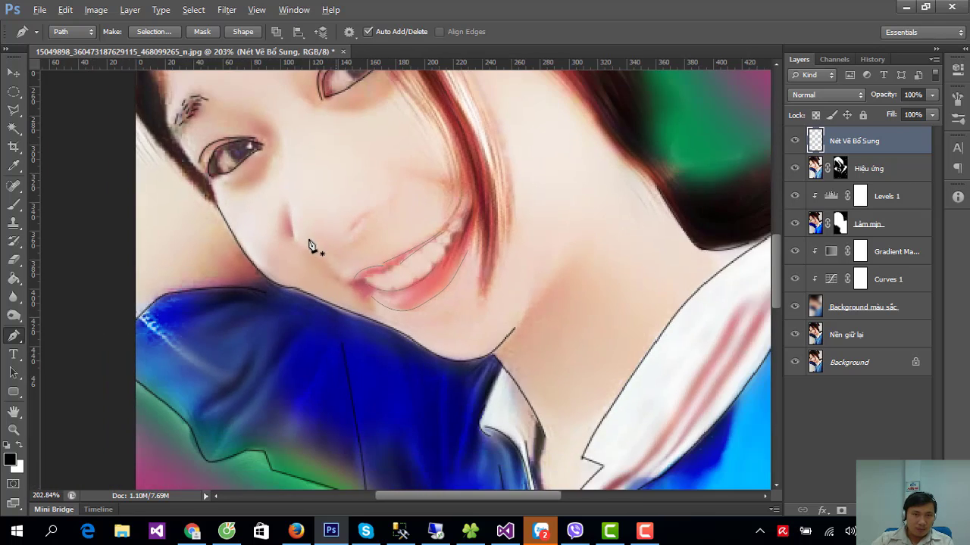
{"action": "scroll", "coordinate": [292, 228], "scroll_direction": "up", "scroll_amount": 2}
{"action": "scroll", "coordinate": [290, 230], "scroll_direction": "up", "scroll_amount": 1}
- Draw a curved path down the side of the nose and around its bottom
{"action": "left_click", "coordinate": [286, 156]}
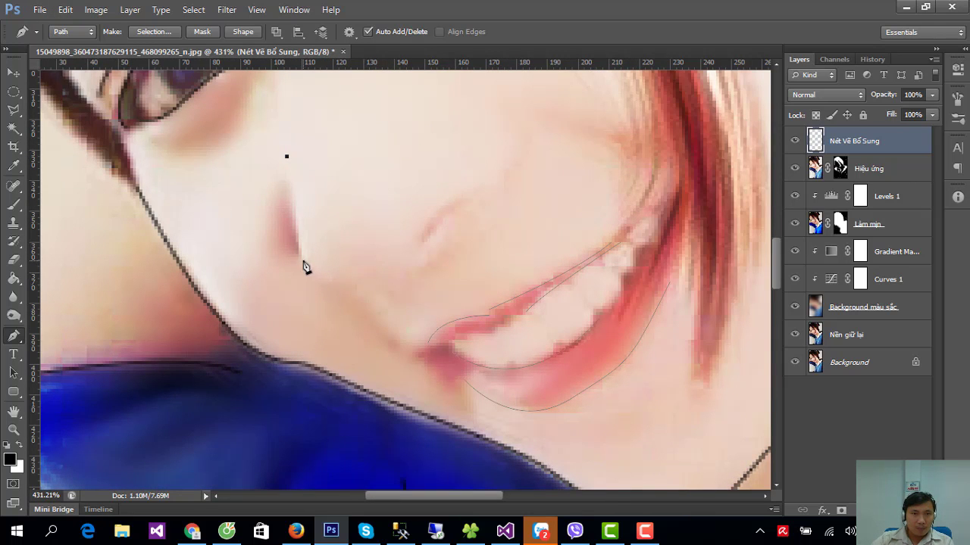
{"action": "left_click_drag", "start_coordinate": [301, 260], "coordinate": [310, 262]}
{"action": "scroll", "coordinate": [379, 288], "scroll_direction": "down", "scroll_amount": 6}
{"action": "scroll", "coordinate": [390, 285], "scroll_direction": "up", "scroll_amount": 3}
{"action": "scroll", "coordinate": [401, 293], "scroll_direction": "up", "scroll_amount": 2}
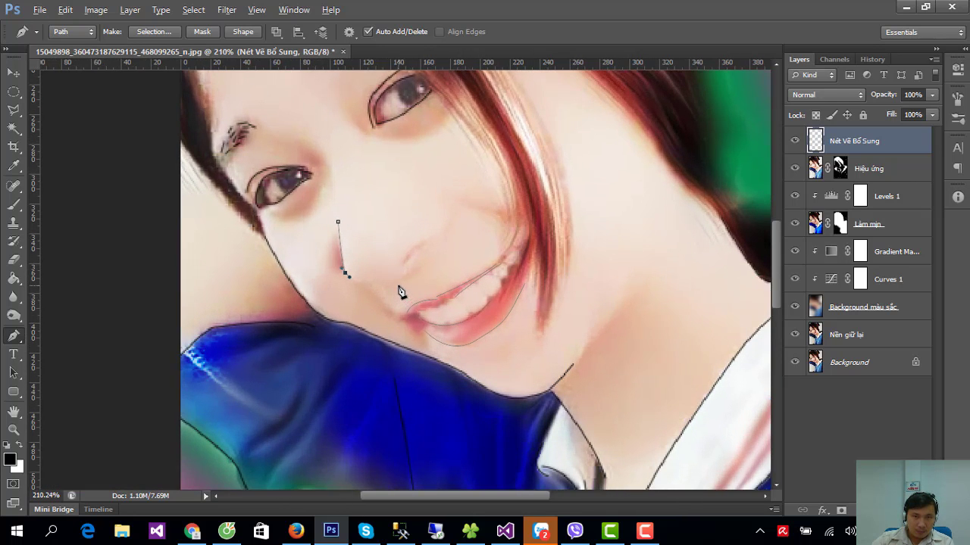
{"action": "scroll", "coordinate": [390, 284], "scroll_direction": "up", "scroll_amount": 1}
{"action": "left_click_drag", "start_coordinate": [381, 281], "coordinate": [407, 271]}
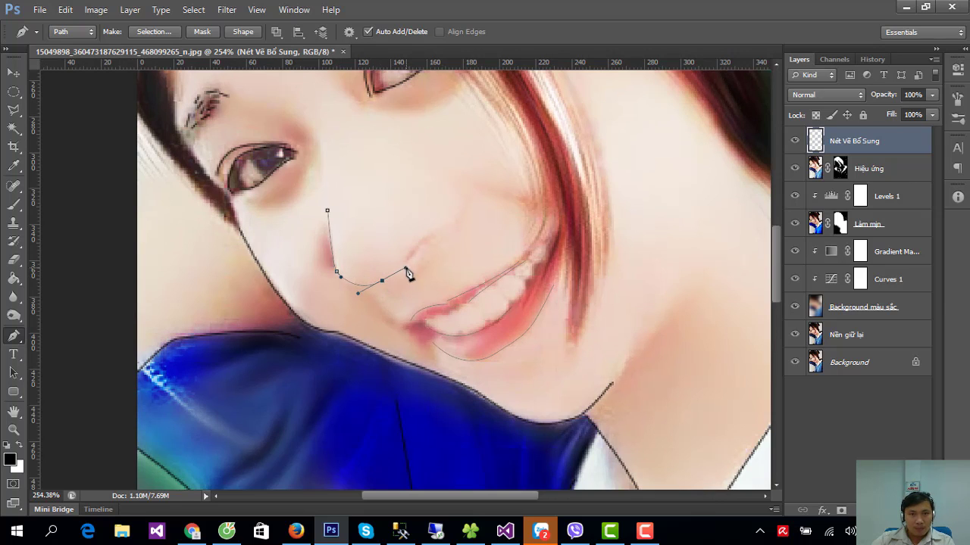
{"action": "key", "text": "Escape"}
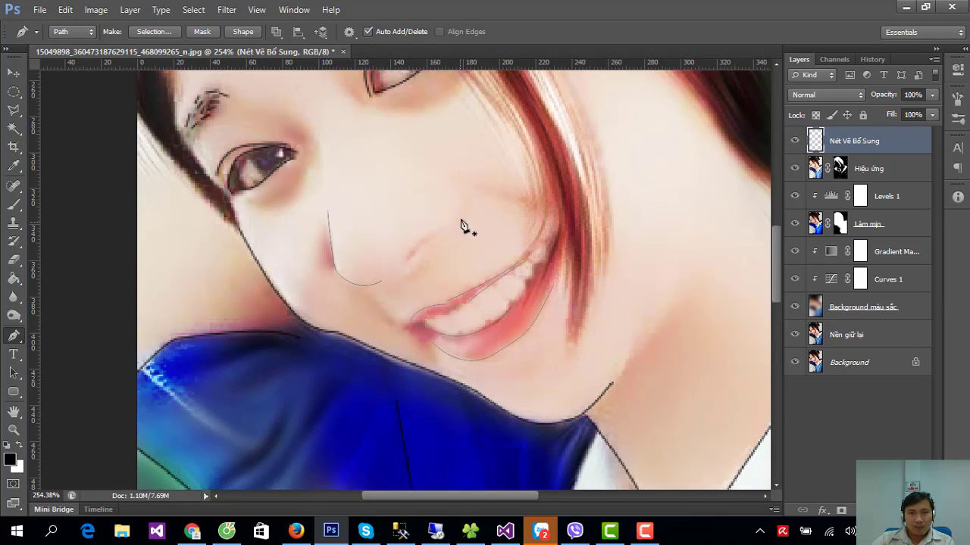
- Add curved paths for the far nose edge, the nostril and the small curve beneath it
{"action": "left_click", "coordinate": [455, 182]}
{"action": "left_click", "coordinate": [456, 225]}
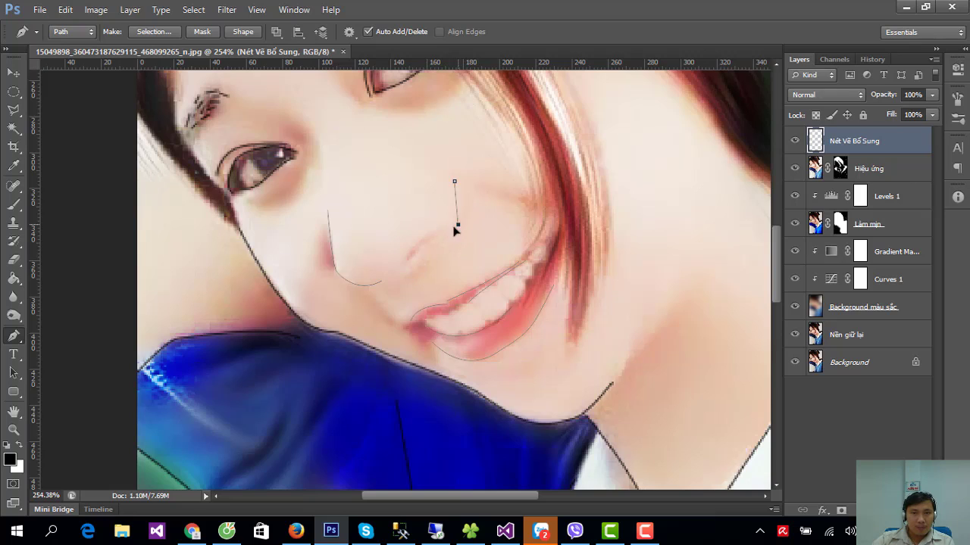
{"action": "mouse_move", "coordinate": [444, 250]}
{"action": "left_mouse_down"}
{"action": "mouse_move", "coordinate": [428, 261]}
{"action": "mouse_move", "coordinate": [424, 249]}
{"action": "left_mouse_up"}
{"action": "key", "text": "Escape"}
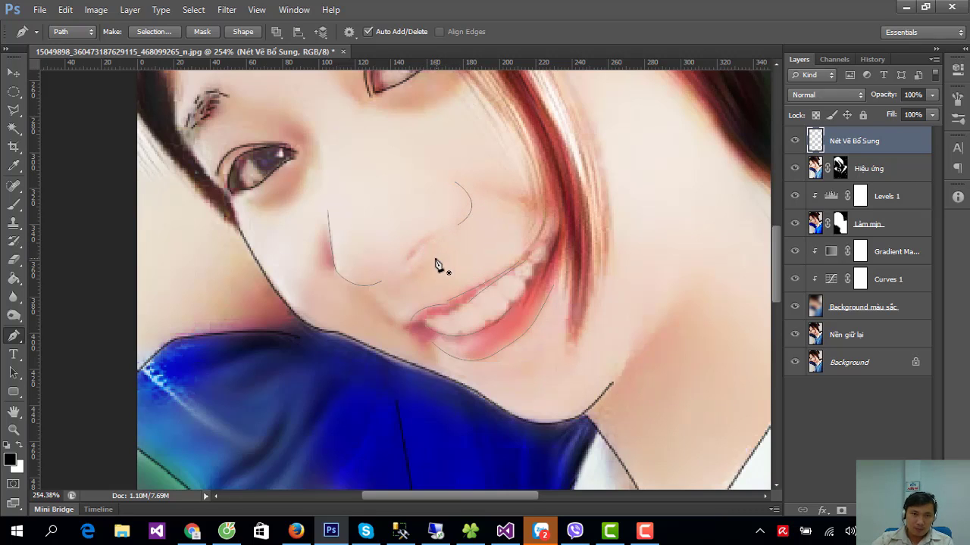
{"action": "left_click", "coordinate": [405, 264]}
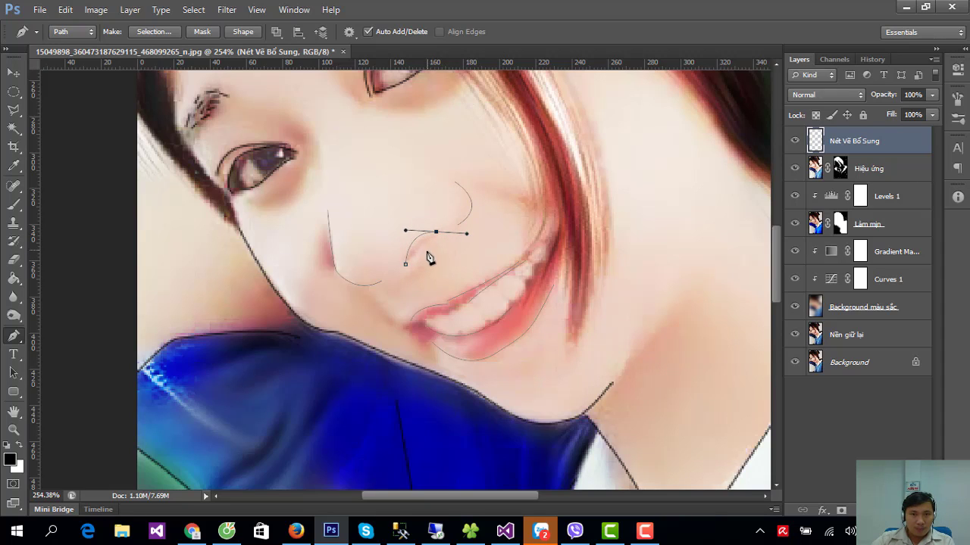
{"action": "left_click", "coordinate": [409, 261], "text": "ctrl"}
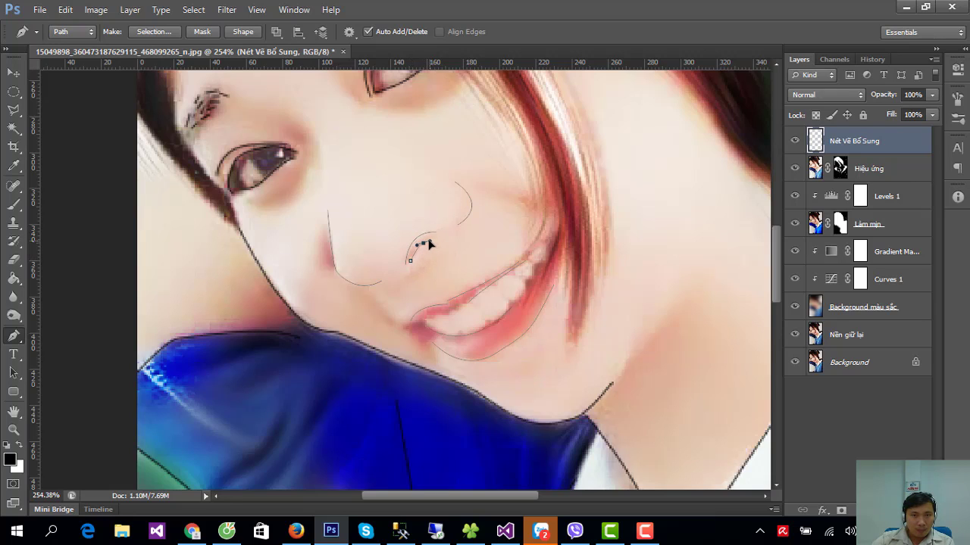
{"action": "key", "text": "Escape"}
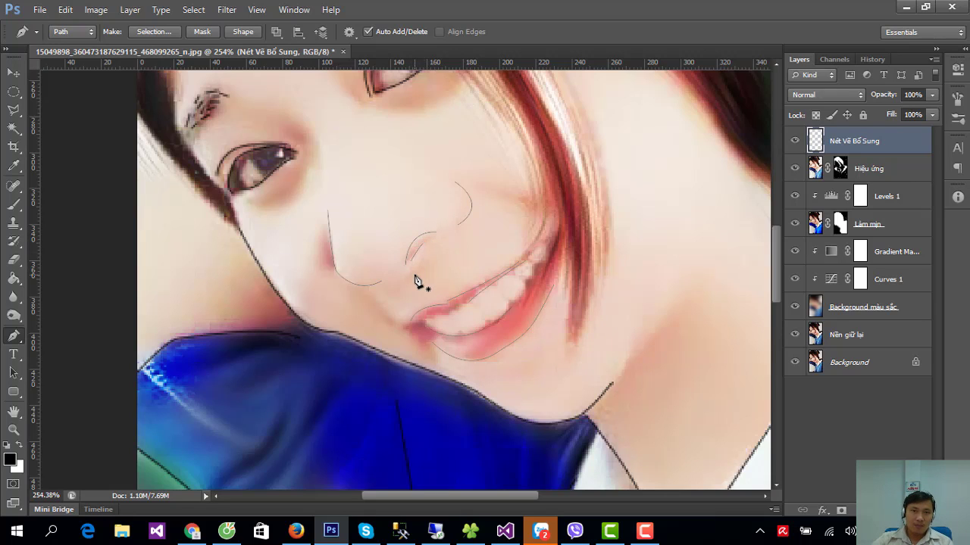
{"action": "left_click_drag", "start_coordinate": [394, 280], "coordinate": [428, 263]}
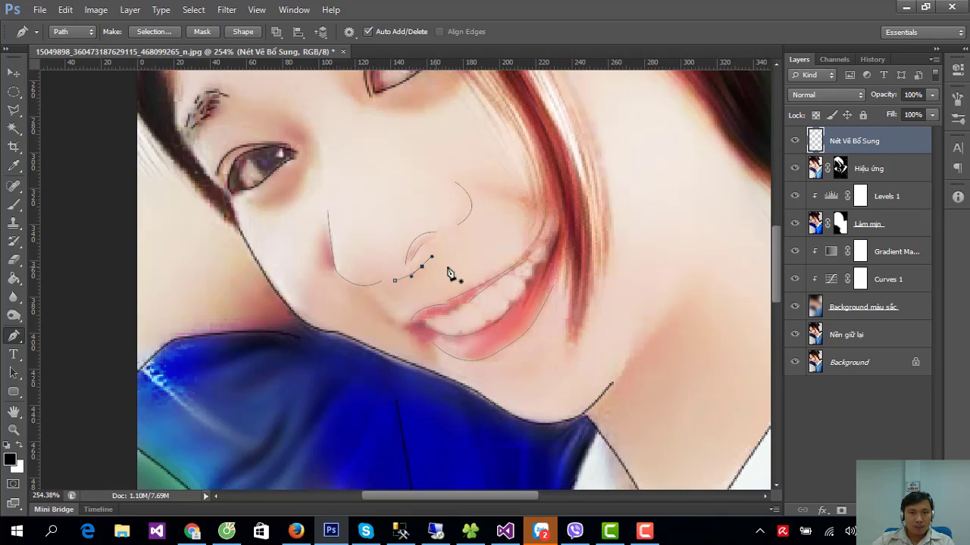
{"action": "key", "text": "Escape"}
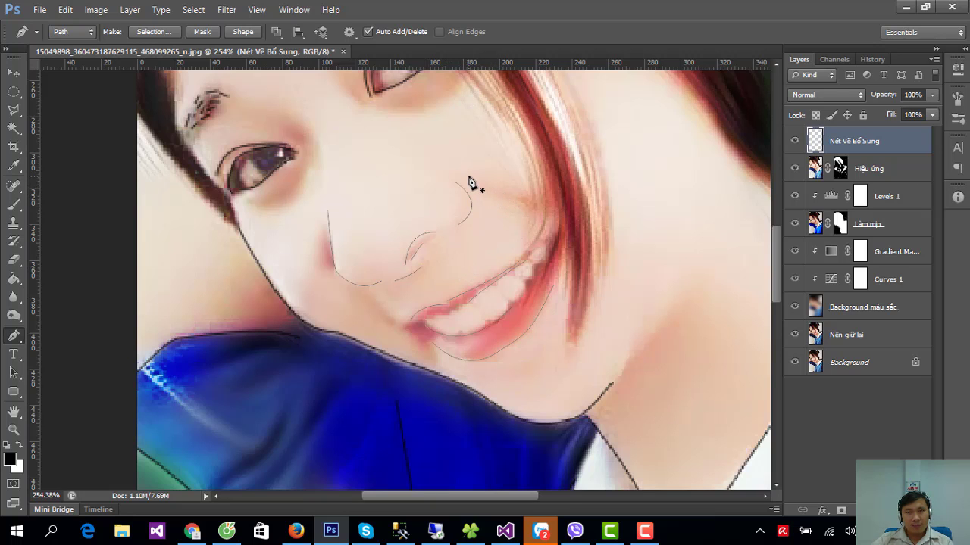
- Stroke all the nose and mouth paths with the brush as dark outlines
{"action": "scroll", "coordinate": [479, 187], "scroll_direction": "down", "scroll_amount": 3}
{"action": "scroll", "coordinate": [481, 189], "scroll_direction": "down", "scroll_amount": 1}
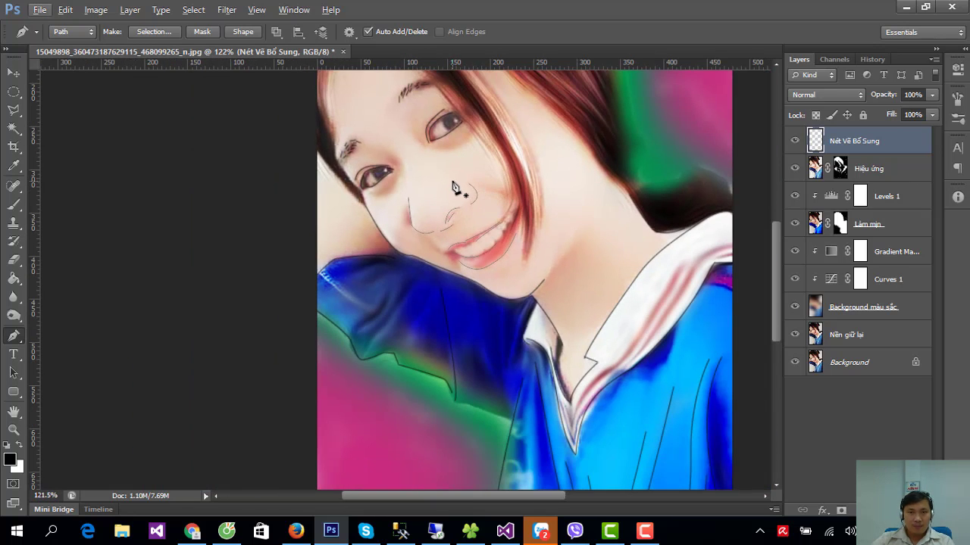
{"action": "right_click", "coordinate": [453, 183]}
{"action": "left_click", "coordinate": [499, 279]}
{"action": "key", "text": "Return"}
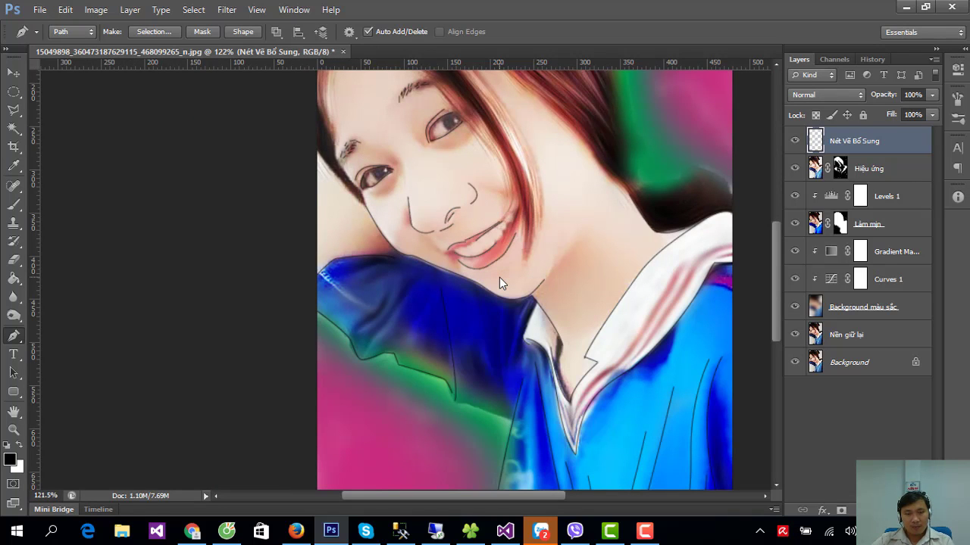
- Trace a curved line up the neck toward the jaw and brush-stroke it
{"action": "scroll", "coordinate": [625, 275], "scroll_direction": "down", "scroll_amount": 2}
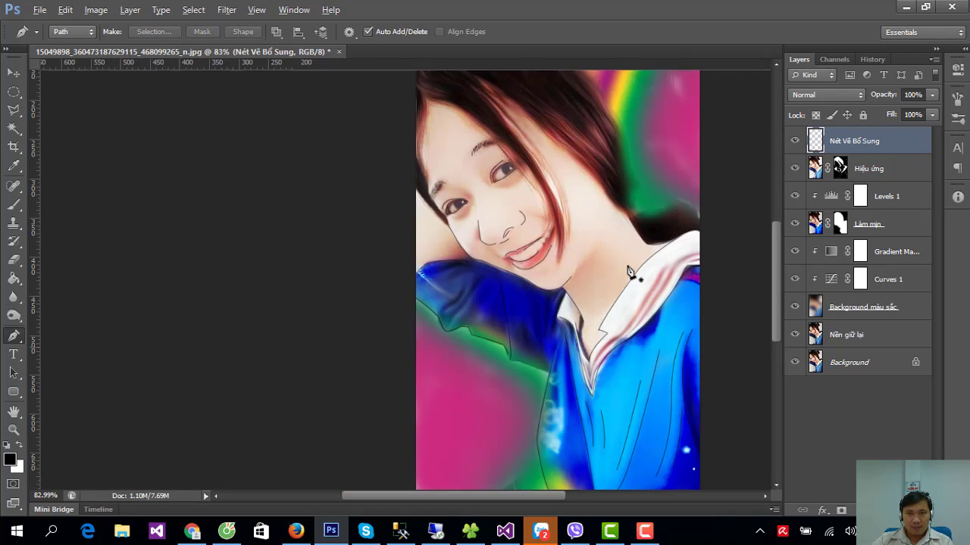
{"action": "scroll", "coordinate": [608, 282], "scroll_direction": "up", "scroll_amount": 4}
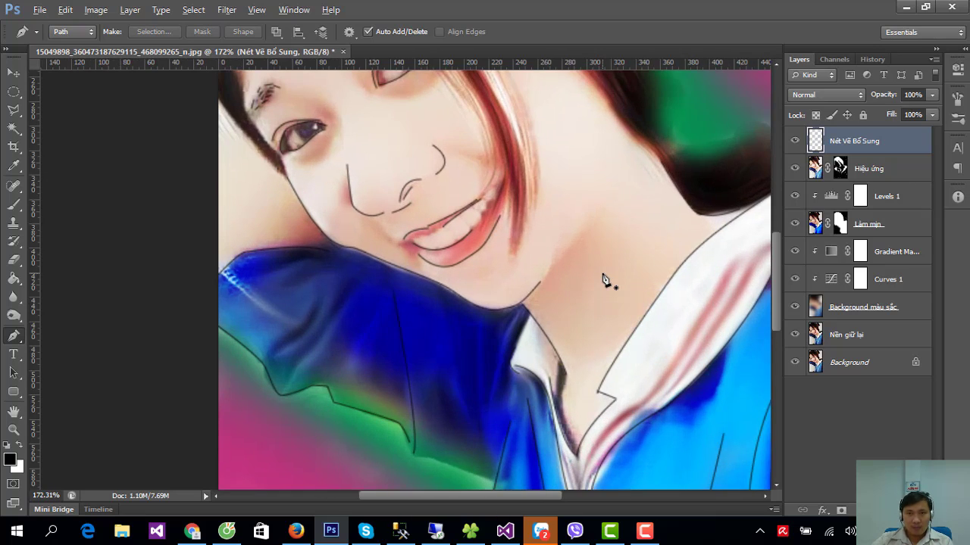
{"action": "left_click", "coordinate": [549, 270]}
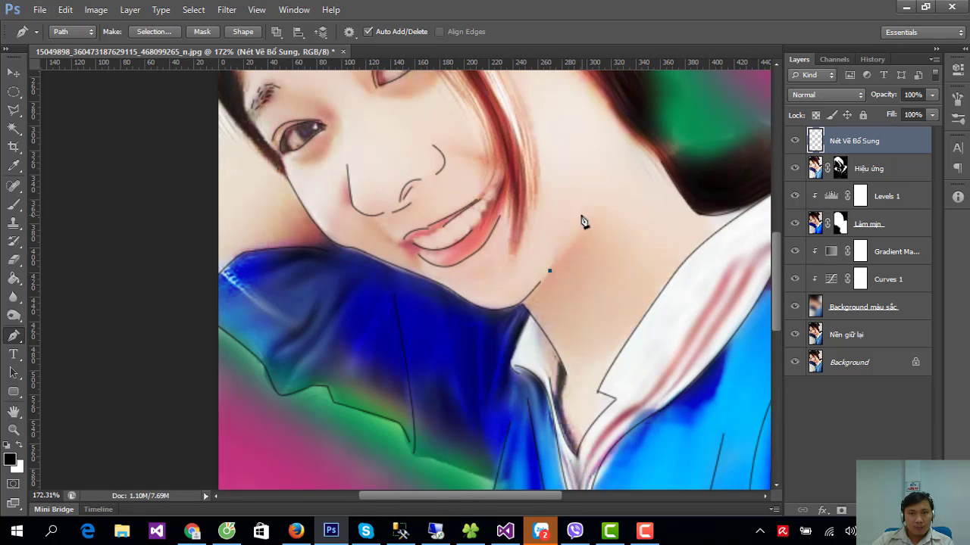
{"action": "left_click_drag", "start_coordinate": [569, 240], "coordinate": [587, 206]}
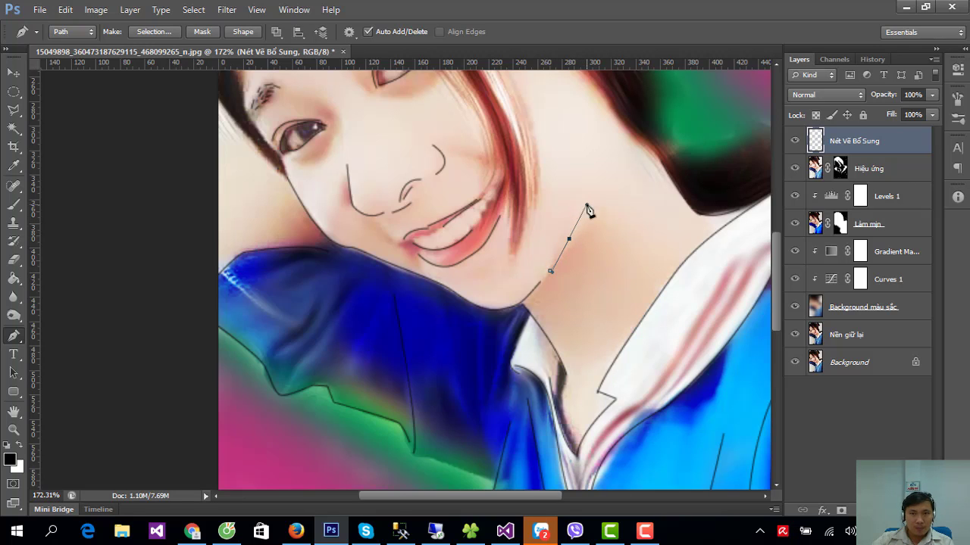
{"action": "right_click", "coordinate": [568, 206]}
{"action": "left_click", "coordinate": [600, 325]}
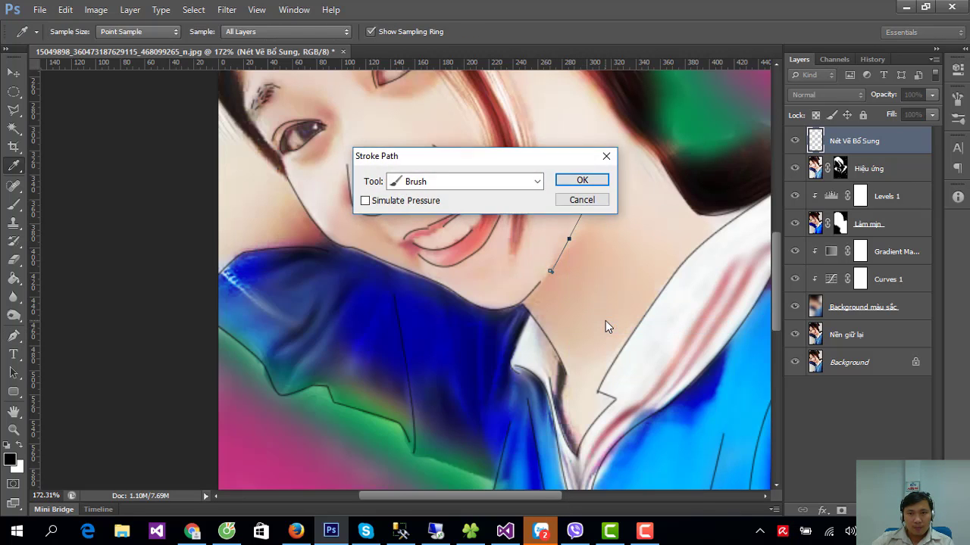
{"action": "key", "text": "Return"}
{"action": "key", "text": "Return"}
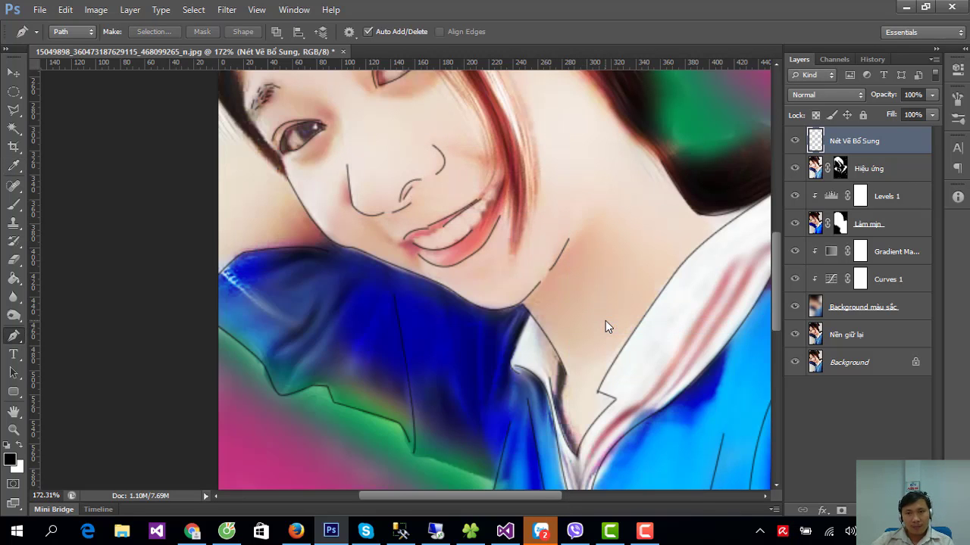
- Draw a path along the shoulder edge and stroke it with the brush
{"action": "scroll", "coordinate": [606, 326], "scroll_direction": "down", "scroll_amount": 2}
{"action": "scroll", "coordinate": [609, 334], "scroll_direction": "down", "scroll_amount": 2}
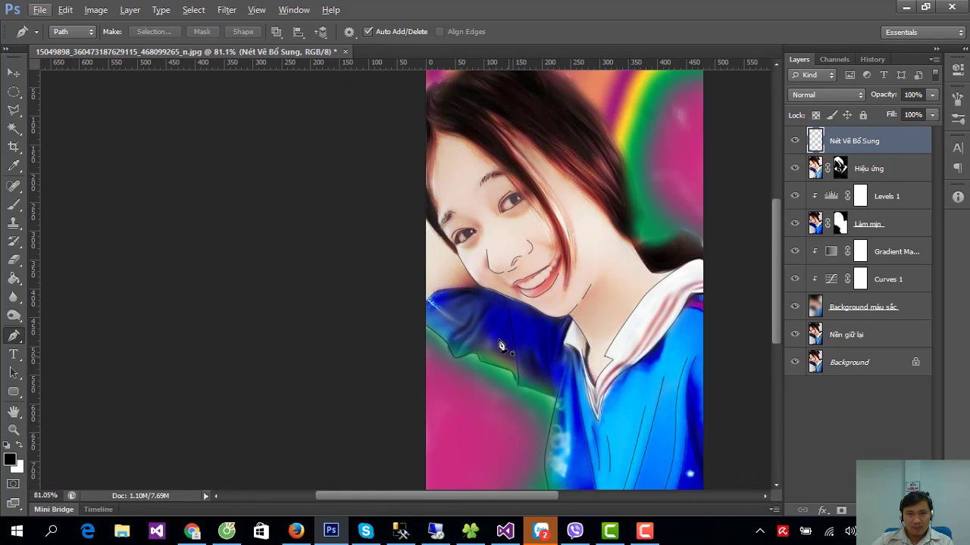
{"action": "scroll", "coordinate": [474, 333], "scroll_direction": "up", "scroll_amount": 2}
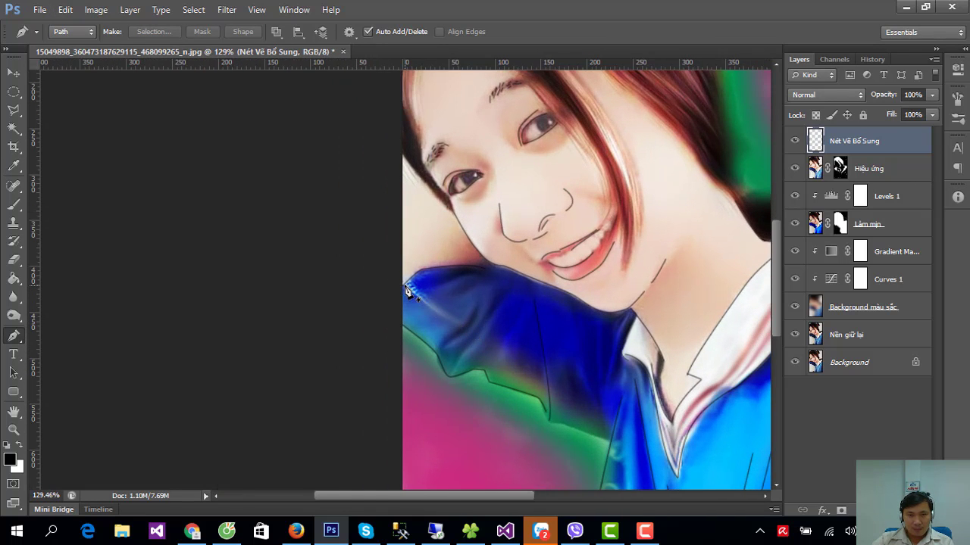
{"action": "left_click", "coordinate": [406, 287]}
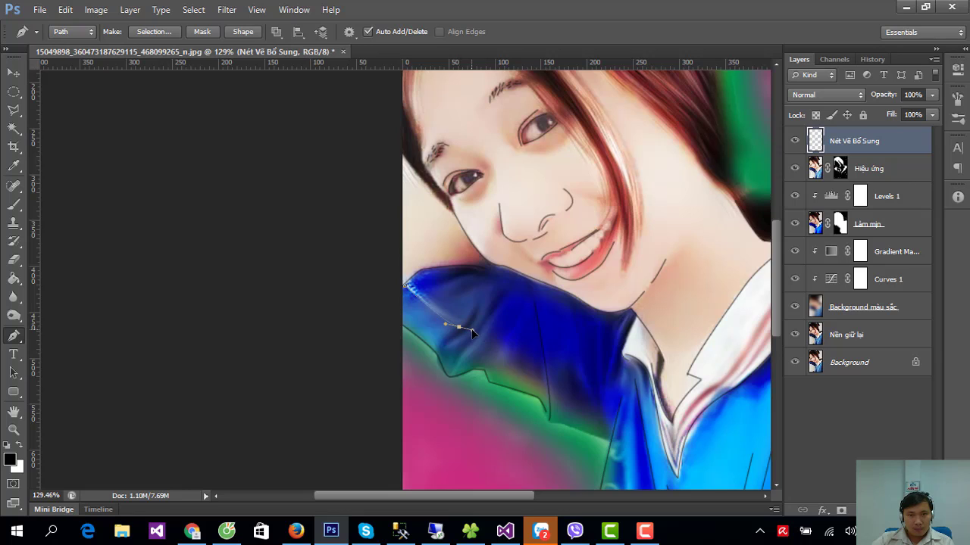
{"action": "right_click", "coordinate": [443, 322]}
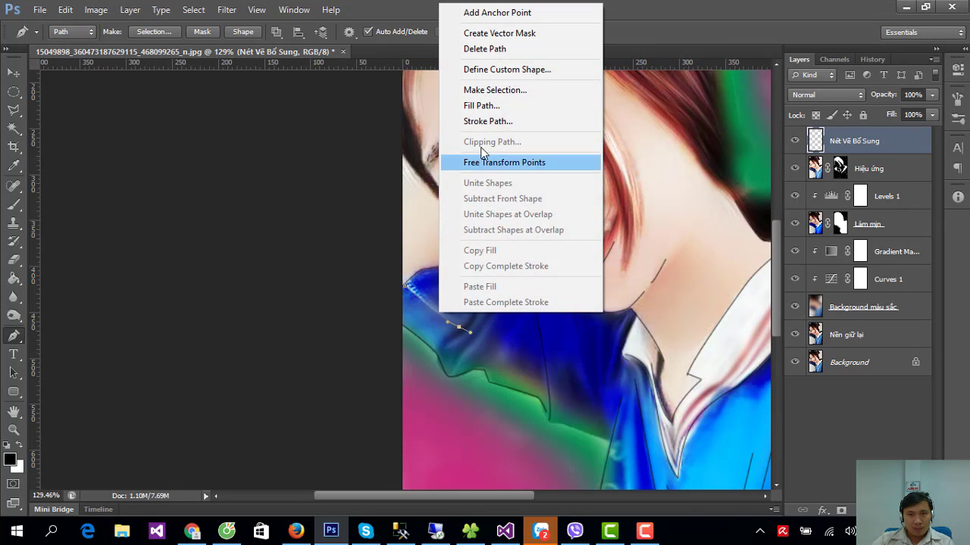
{"action": "left_click", "coordinate": [493, 121]}
{"action": "key", "text": "Return"}
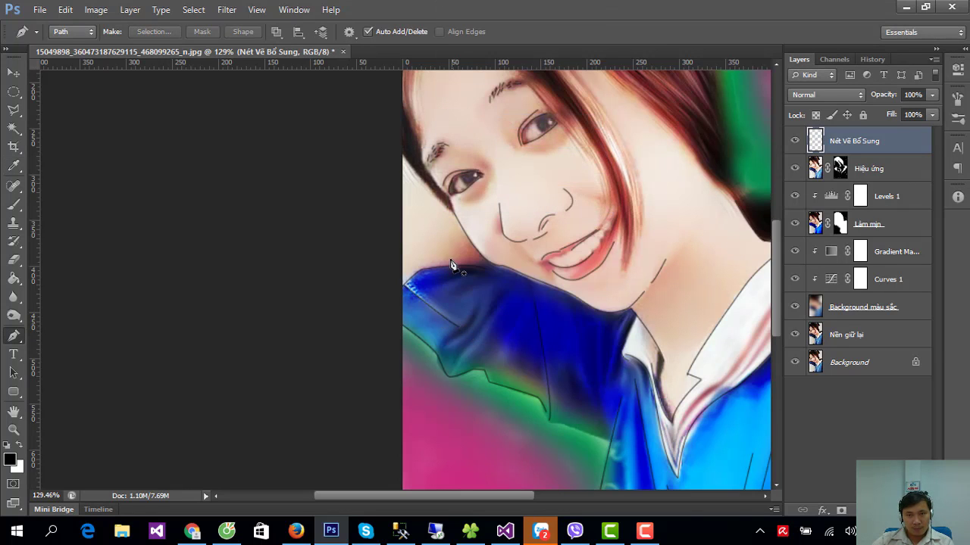
- Draw three fold-line paths down the blue shirt
{"action": "left_click", "coordinate": [598, 323]}
{"action": "left_click", "coordinate": [600, 379]}
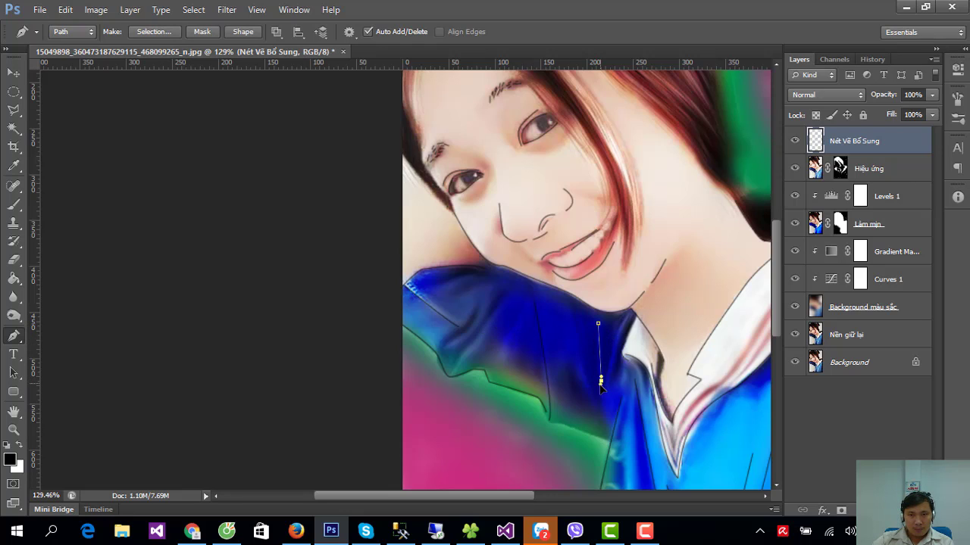
{"action": "key", "text": "Escape"}
{"action": "left_click", "coordinate": [627, 316]}
{"action": "left_click_drag", "start_coordinate": [610, 376], "coordinate": [615, 406]}
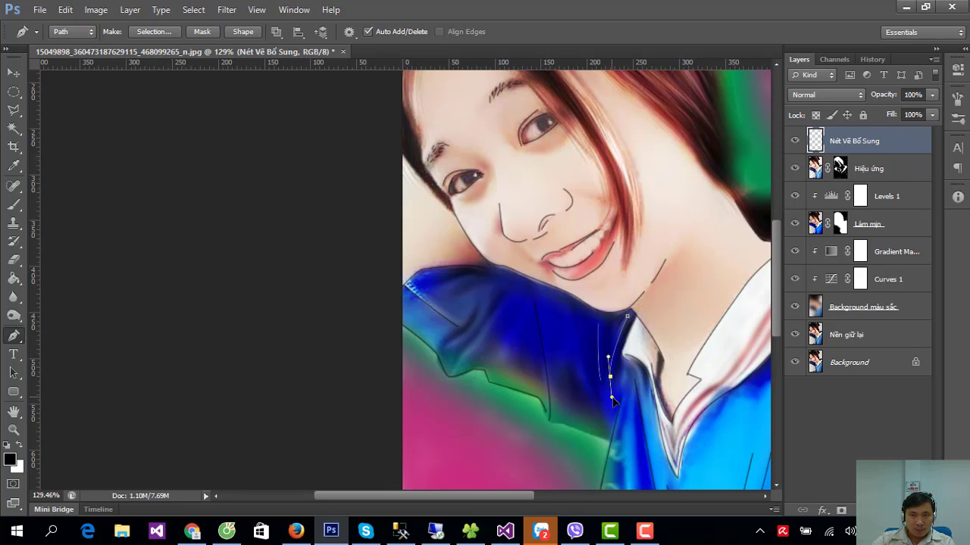
{"action": "key", "text": "Escape"}
{"action": "left_click", "coordinate": [568, 338]}
{"action": "left_click_drag", "start_coordinate": [590, 399], "coordinate": [604, 424]}
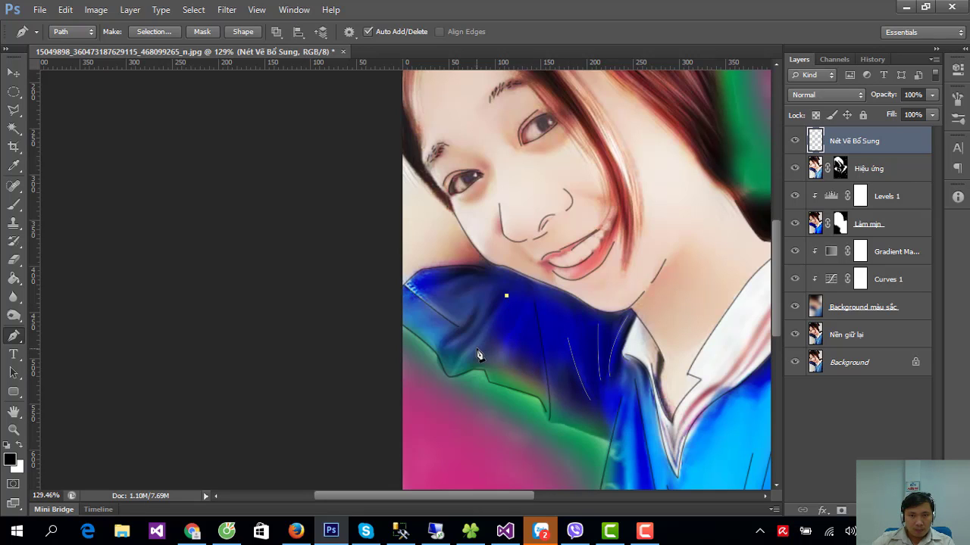
- Add a curved crease across the sleeve and stroke the paths as white lines
{"action": "left_click_drag", "start_coordinate": [464, 364], "coordinate": [460, 372]}
{"action": "left_click", "coordinate": [479, 300]}
{"action": "left_click_drag", "start_coordinate": [446, 345], "coordinate": [431, 344]}
{"action": "key", "text": "Return"}
{"action": "key", "text": "Escape"}
- Draw another curved shirt fold and stroke it with the brush
{"action": "left_click", "coordinate": [529, 301]}
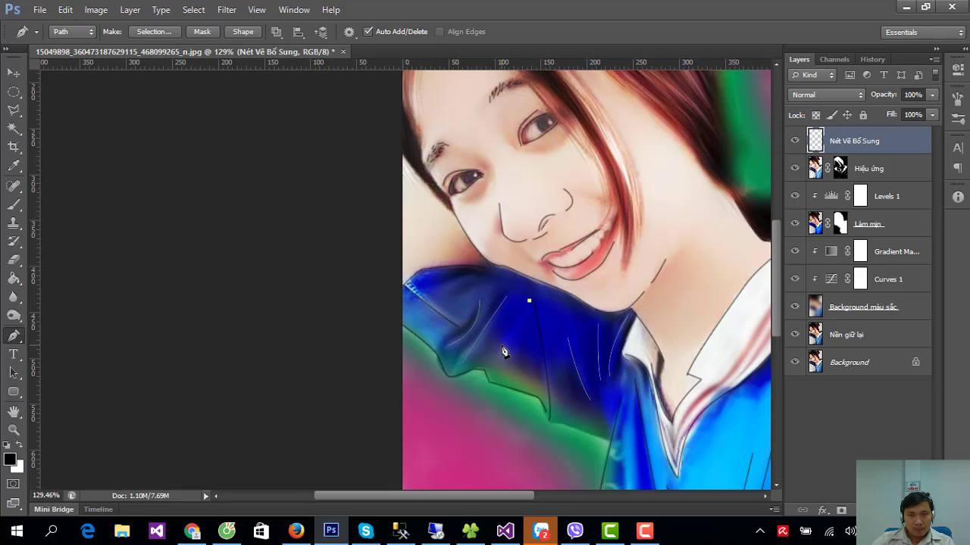
{"action": "left_click_drag", "start_coordinate": [501, 345], "coordinate": [491, 352]}
{"action": "left_click_drag", "start_coordinate": [485, 277], "coordinate": [497, 287]}
{"action": "key", "text": "Return"}
{"action": "key", "text": "Escape"}
{"action": "right_click", "coordinate": [530, 316]}
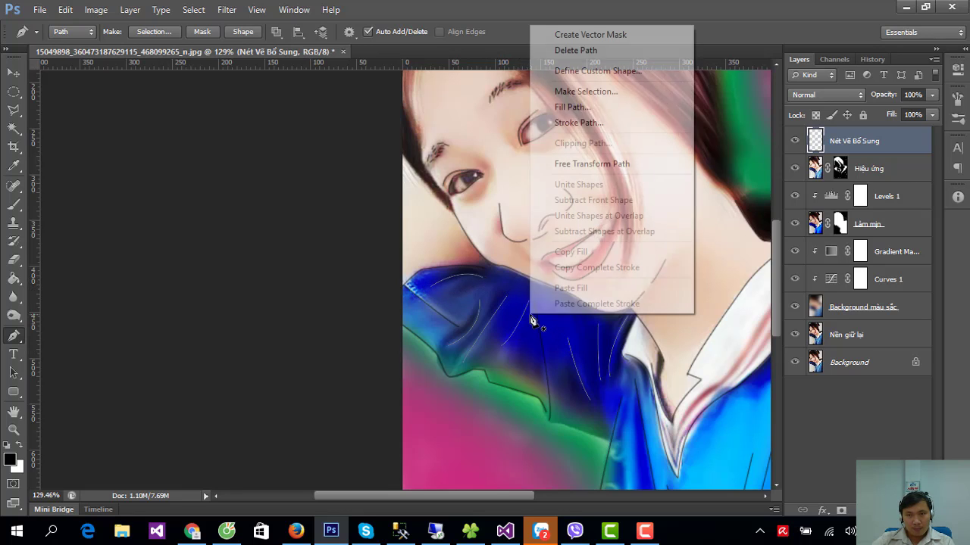
{"action": "left_click", "coordinate": [580, 123]}
{"action": "key", "text": "Return"}
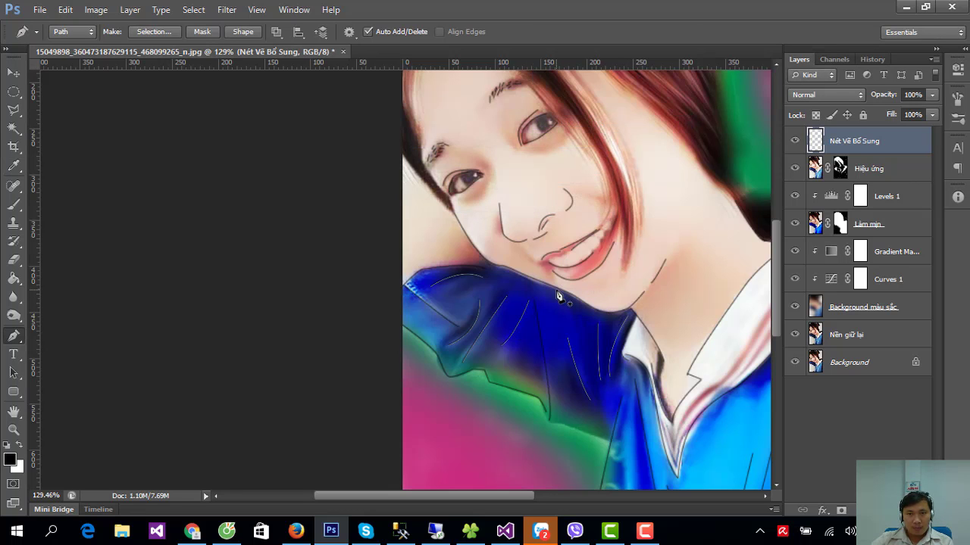
- Scroll through the Layers panel and select the Làm mịn layer
{"action": "scroll", "coordinate": [559, 297], "scroll_direction": "down", "scroll_amount": 2}
{"action": "scroll", "coordinate": [613, 283], "scroll_direction": "down", "scroll_amount": 2}
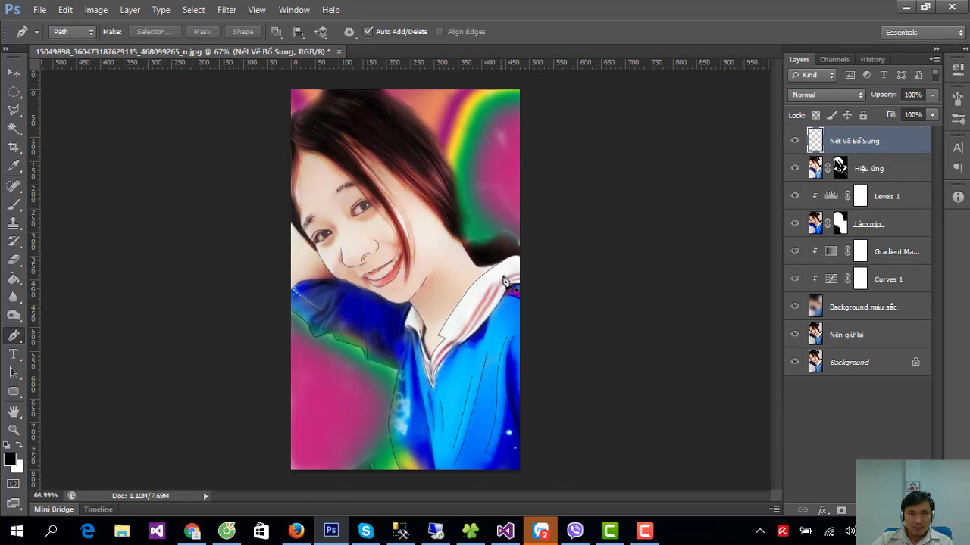
{"action": "scroll", "coordinate": [496, 247], "scroll_direction": "up", "scroll_amount": 2}
{"action": "scroll", "coordinate": [496, 247], "scroll_direction": "up", "scroll_amount": 1}
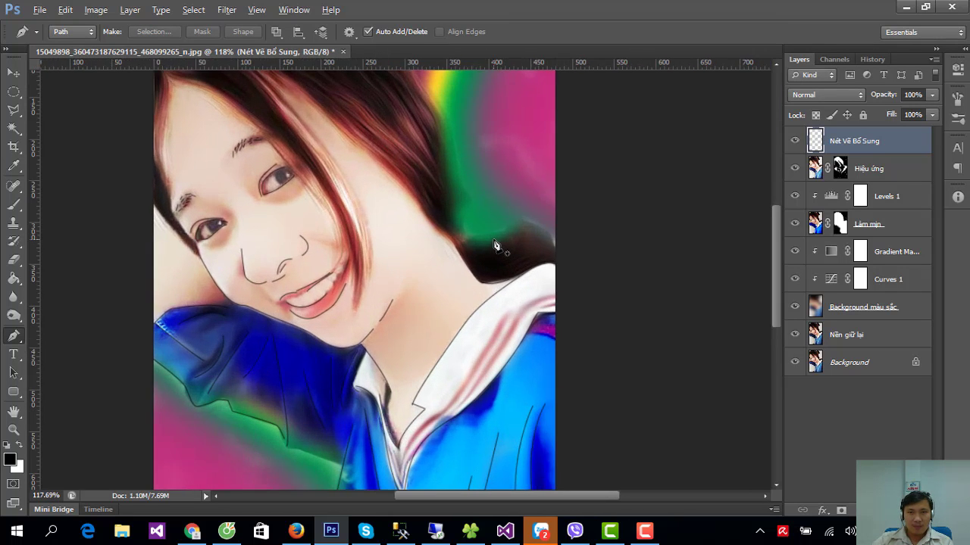
{"action": "scroll", "coordinate": [497, 246], "scroll_direction": "down", "scroll_amount": 1}
{"action": "scroll", "coordinate": [496, 247], "scroll_direction": "down", "scroll_amount": 2}
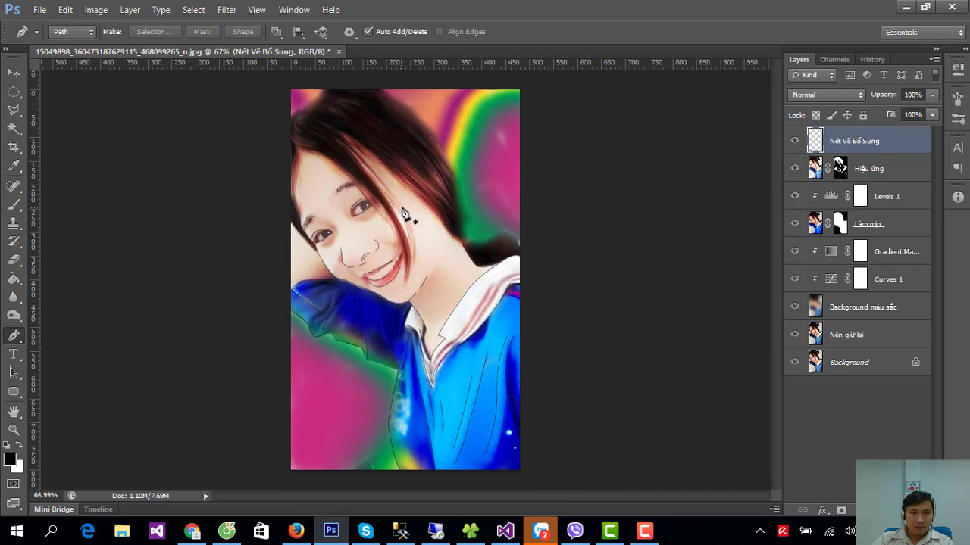
{"action": "scroll", "coordinate": [350, 223], "scroll_direction": "up", "scroll_amount": 1}
{"action": "scroll", "coordinate": [311, 218], "scroll_direction": "up", "scroll_amount": 1}
{"action": "key", "text": "alt"}
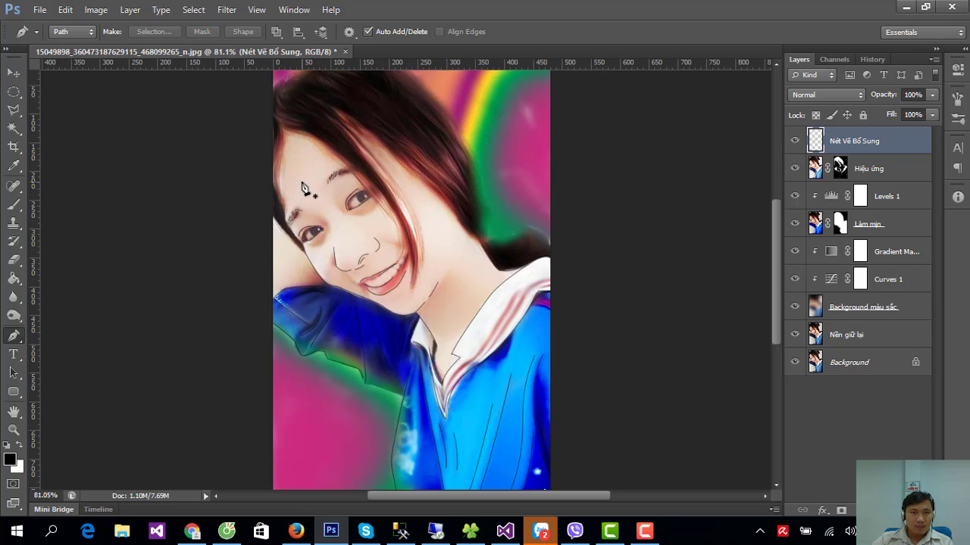
{"action": "scroll", "coordinate": [379, 201], "scroll_direction": "up", "scroll_amount": 3}
{"action": "scroll", "coordinate": [401, 206], "scroll_direction": "up", "scroll_amount": 3}
{"action": "scroll", "coordinate": [416, 209], "scroll_direction": "up", "scroll_amount": 3}
{"action": "scroll", "coordinate": [416, 209], "scroll_direction": "up", "scroll_amount": 1}
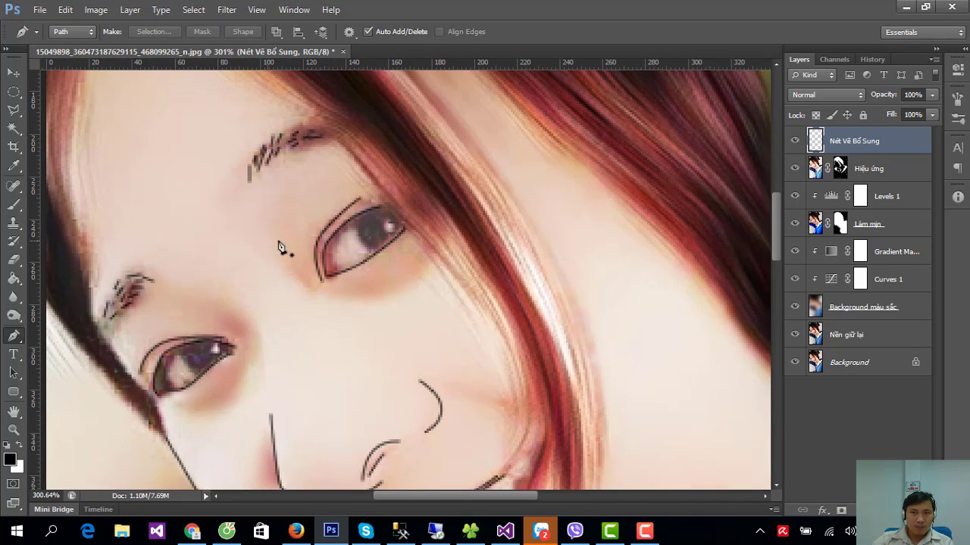
{"action": "left_click", "coordinate": [812, 222]}
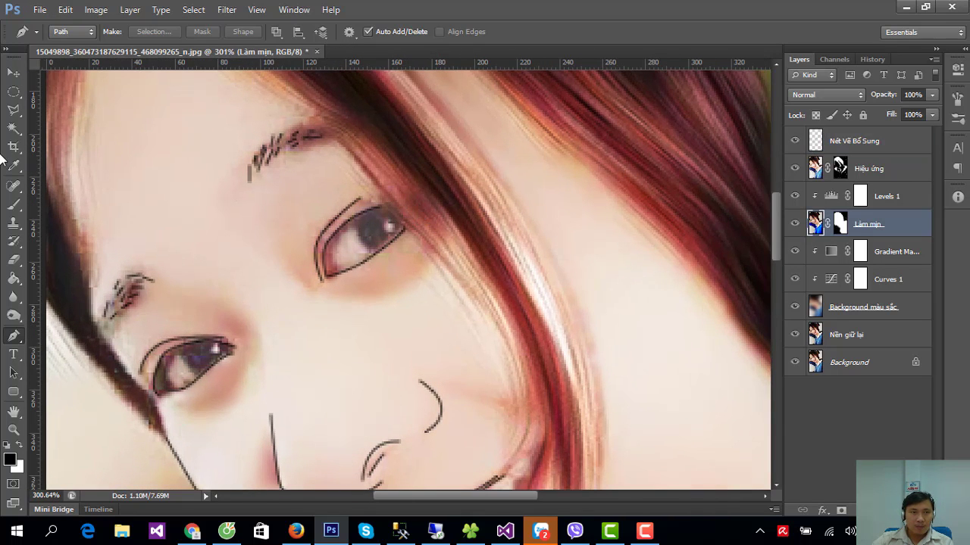
- Switch to the Brush tool with a 23 px size
{"action": "left_click", "coordinate": [17, 206]}
{"action": "right_click", "coordinate": [385, 238]}
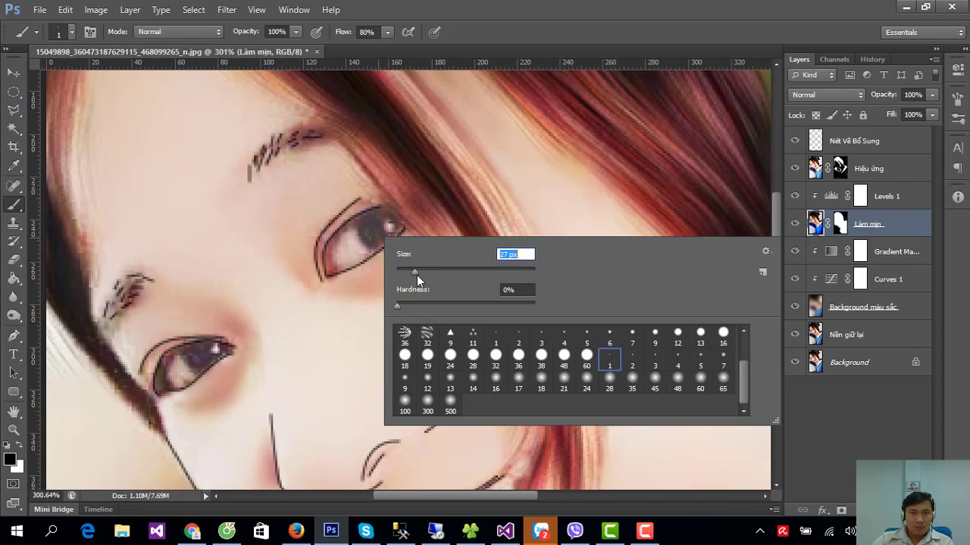
{"action": "type", "text": "23"}
{"action": "key", "text": "Return"}
- Paint both irises in Quick Mask and turn the mask into a selection
{"action": "left_click", "coordinate": [13, 483]}
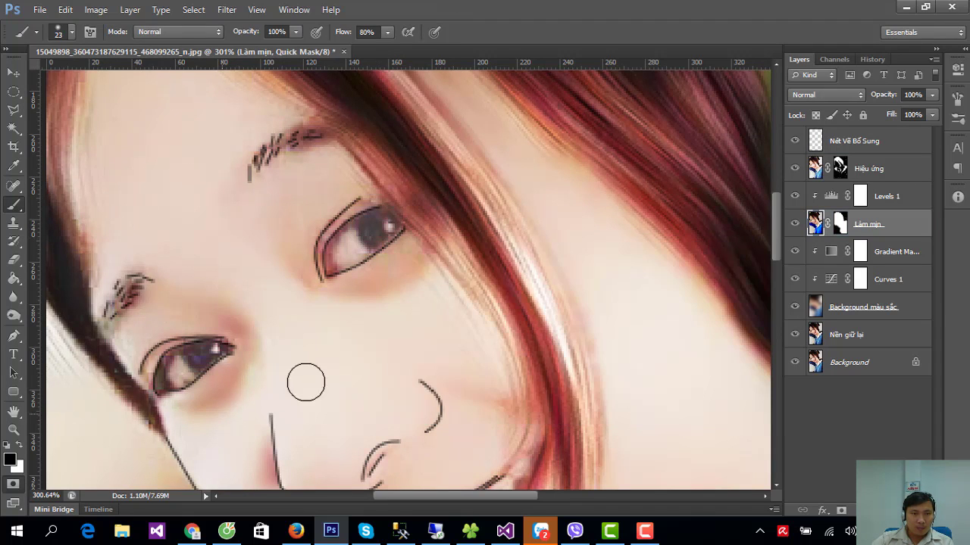
{"action": "left_click", "coordinate": [374, 228]}
{"action": "left_click_drag", "start_coordinate": [373, 229], "coordinate": [390, 224]}
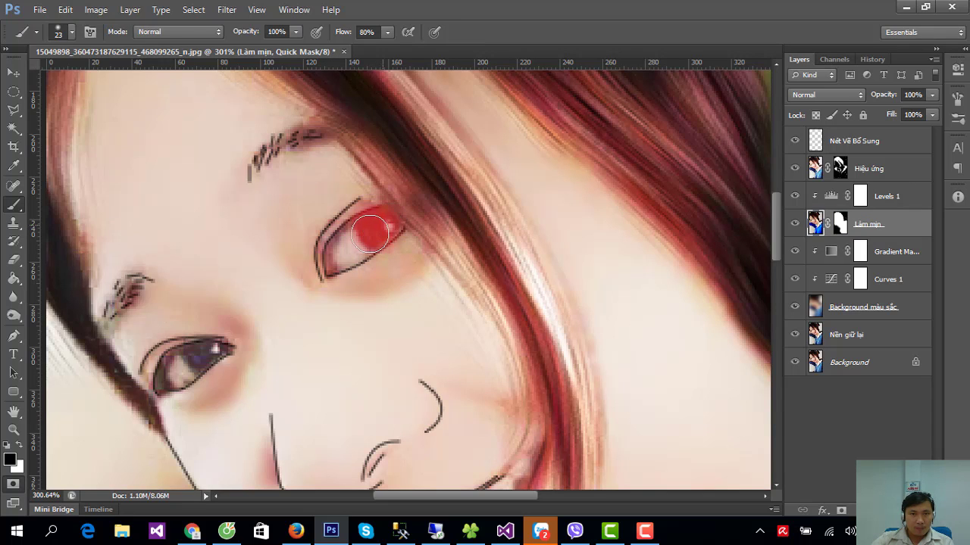
{"action": "right_click", "coordinate": [198, 358]}
{"action": "left_click_drag", "start_coordinate": [243, 368], "coordinate": [239, 368]}
{"action": "left_click", "coordinate": [202, 356]}
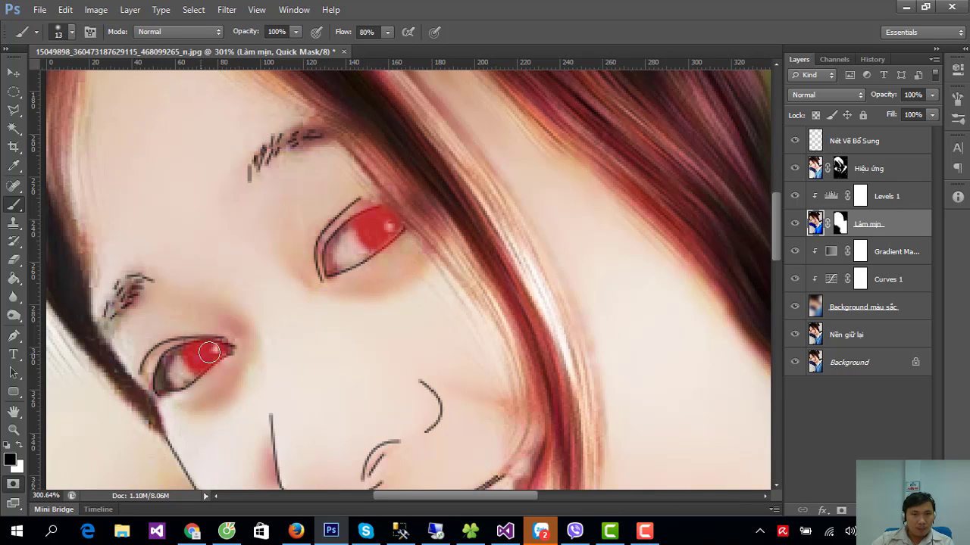
{"action": "left_click", "coordinate": [13, 483]}
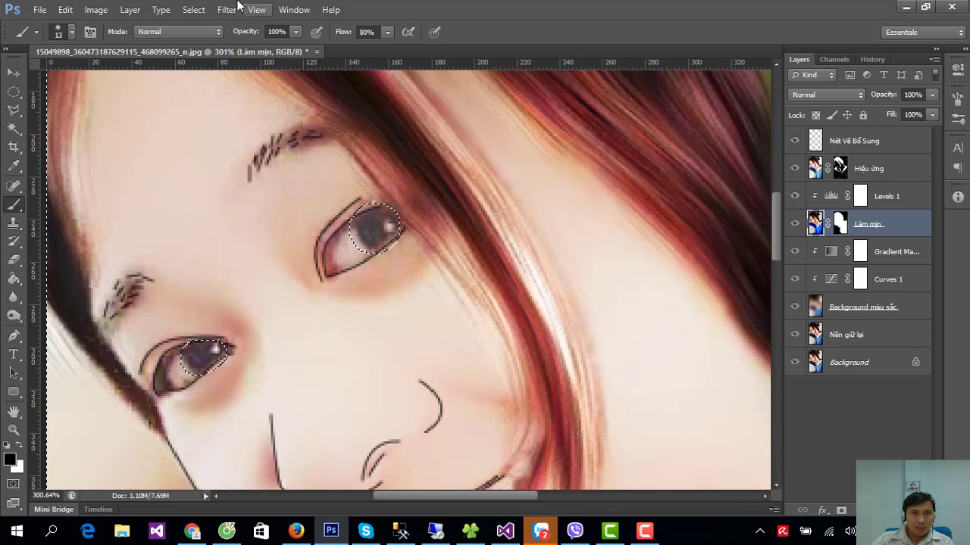
- Invert the selection and darken the irises with a Levels midtone of 0.61
{"action": "left_click", "coordinate": [193, 10]}
{"action": "left_click", "coordinate": [198, 68]}
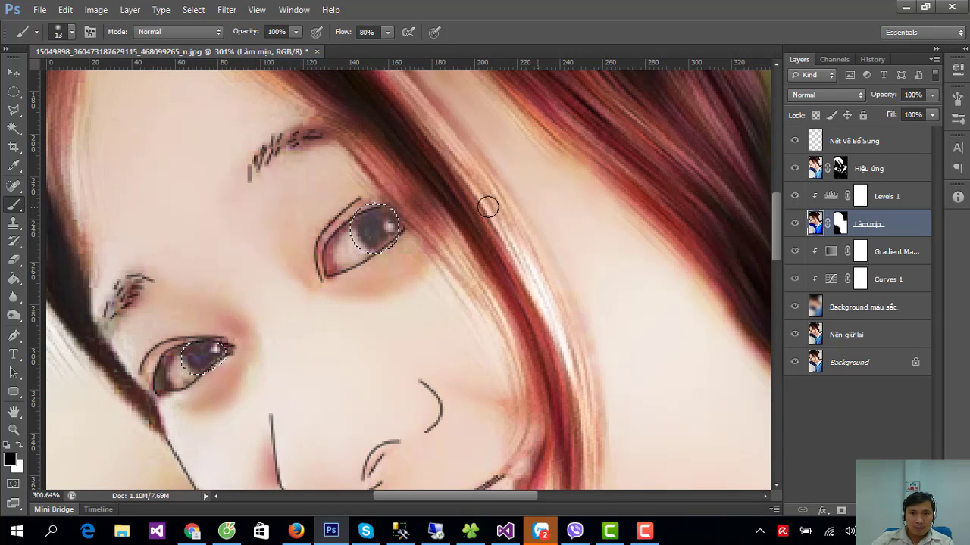
{"action": "left_click", "coordinate": [96, 10]}
{"action": "mouse_move", "coordinate": [117, 46]}
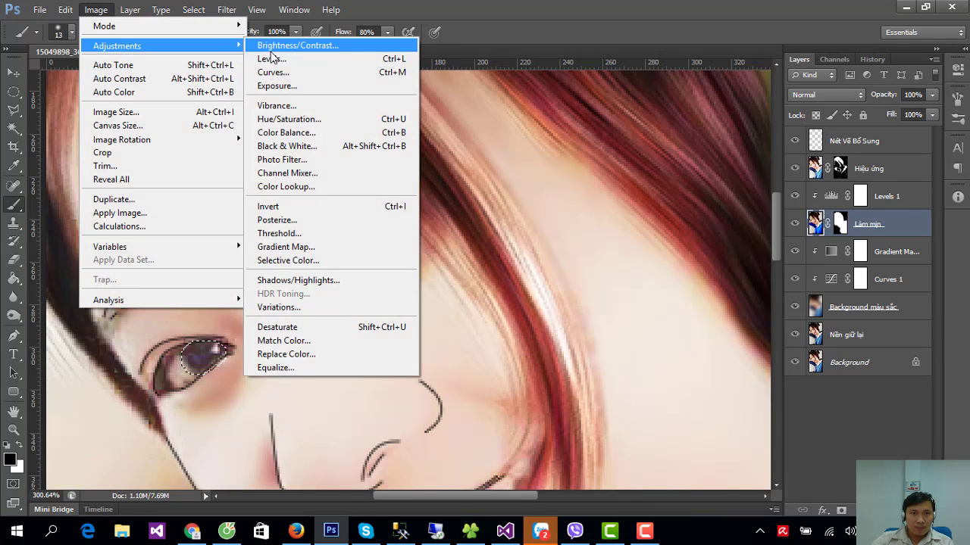
{"action": "left_click", "coordinate": [275, 61]}
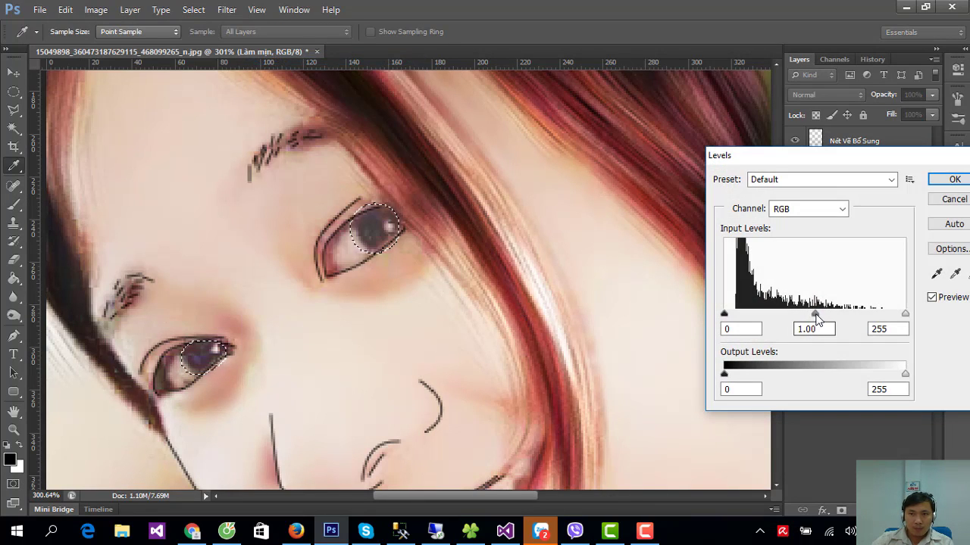
{"action": "mouse_move", "coordinate": [815, 314]}
{"action": "left_mouse_down"}
{"action": "mouse_move", "coordinate": [855, 314]}
{"action": "mouse_move", "coordinate": [843, 314]}
{"action": "left_mouse_up"}
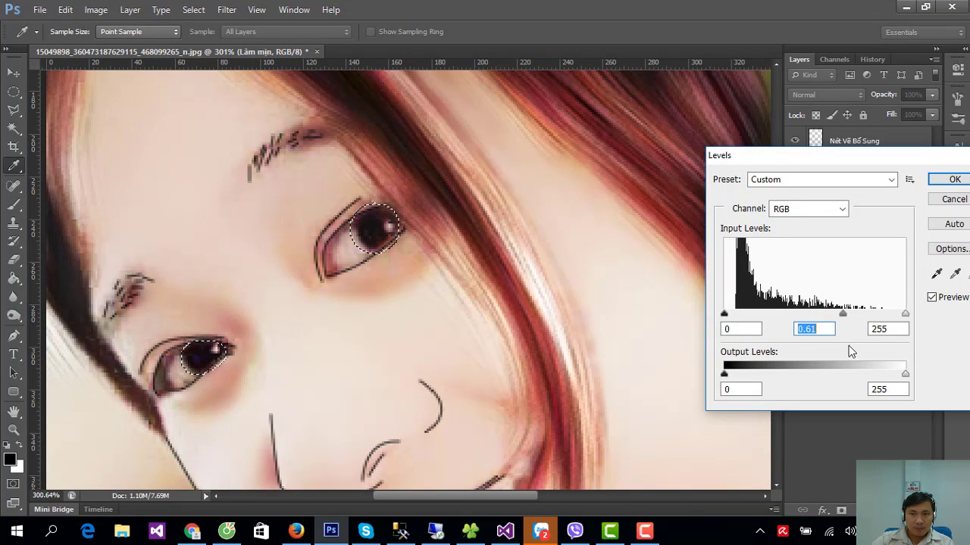
{"action": "left_click", "coordinate": [953, 181]}
{"action": "key", "text": "b"}
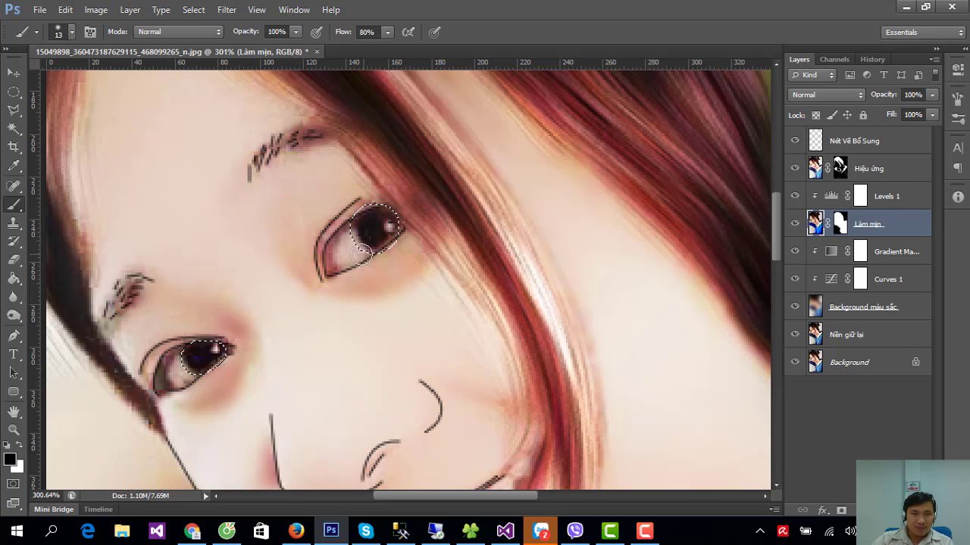
- Deselect the irises, then paint a new Quick Mask over the upper-right and lower-left eyes
{"action": "left_click", "coordinate": [193, 9]}
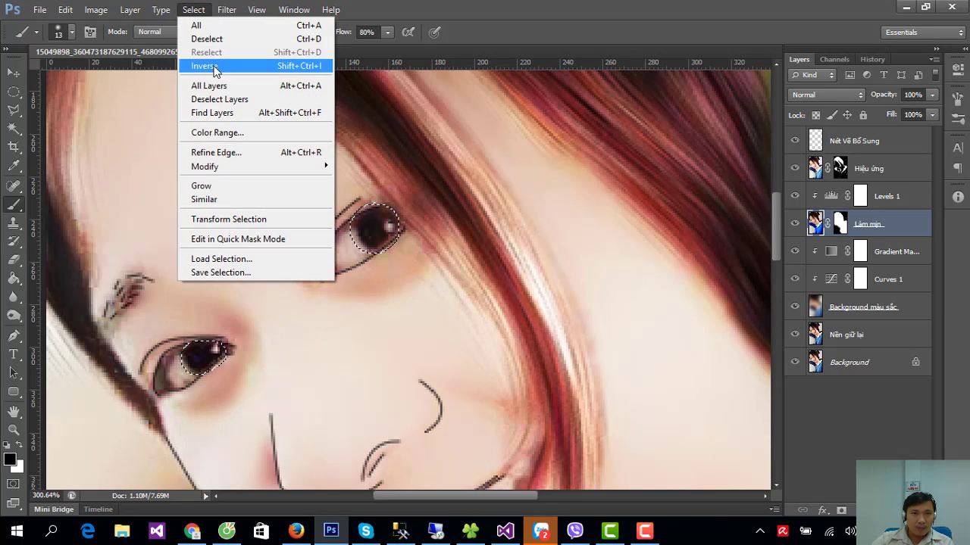
{"action": "left_click", "coordinate": [208, 38]}
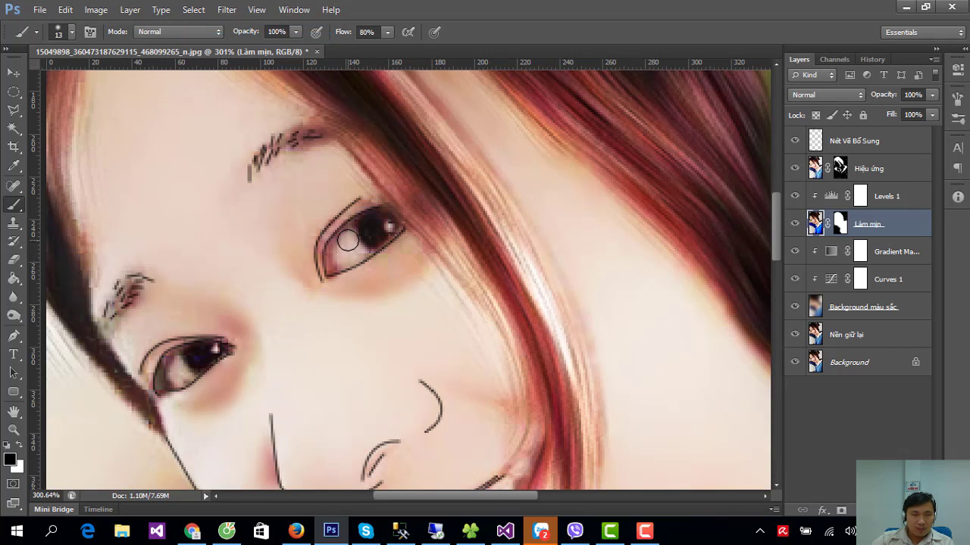
{"action": "left_click", "coordinate": [13, 484]}
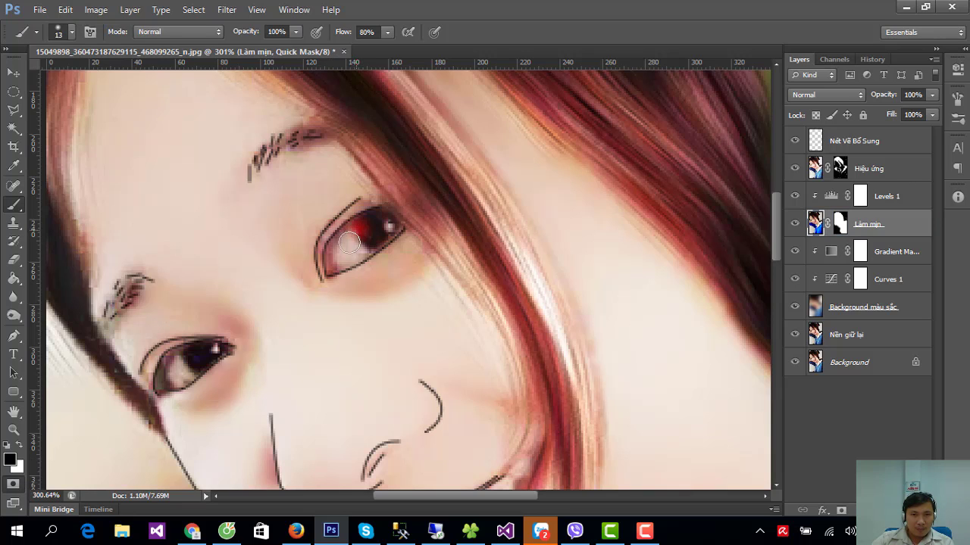
{"action": "left_click_drag", "start_coordinate": [349, 242], "coordinate": [341, 264]}
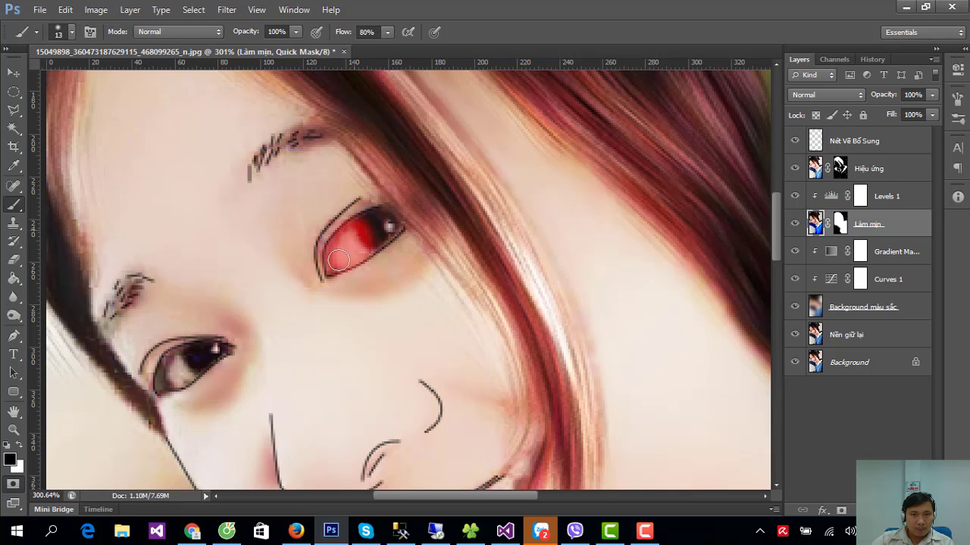
{"action": "left_click_drag", "start_coordinate": [190, 361], "coordinate": [189, 370]}
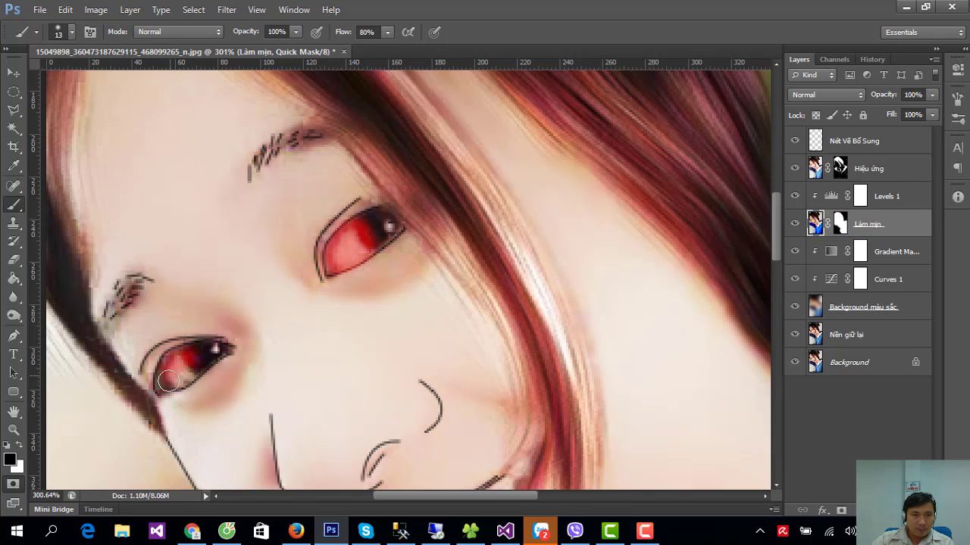
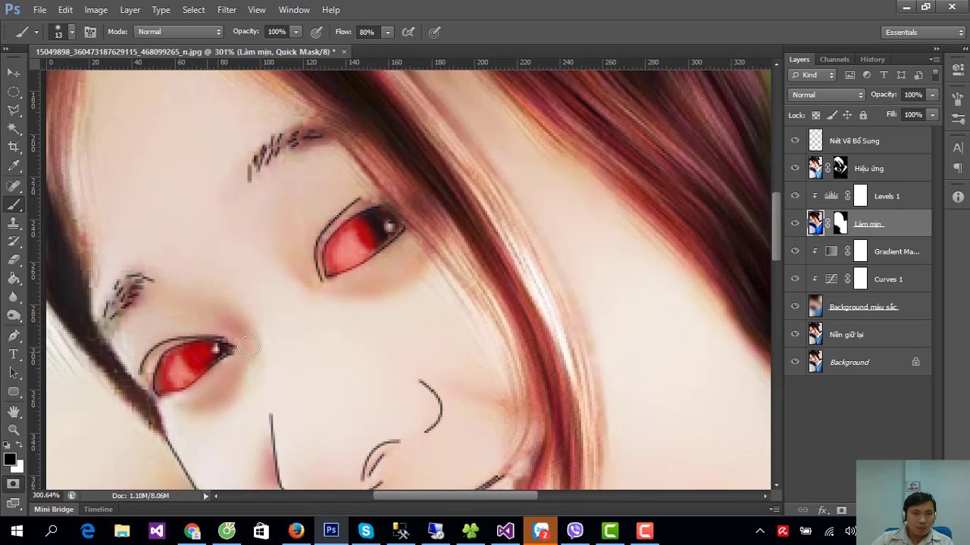
- Brighten the inverted eye-white selection with Brightness/Contrast brightness 65
{"action": "left_click", "coordinate": [13, 488]}
{"action": "left_click", "coordinate": [194, 9]}
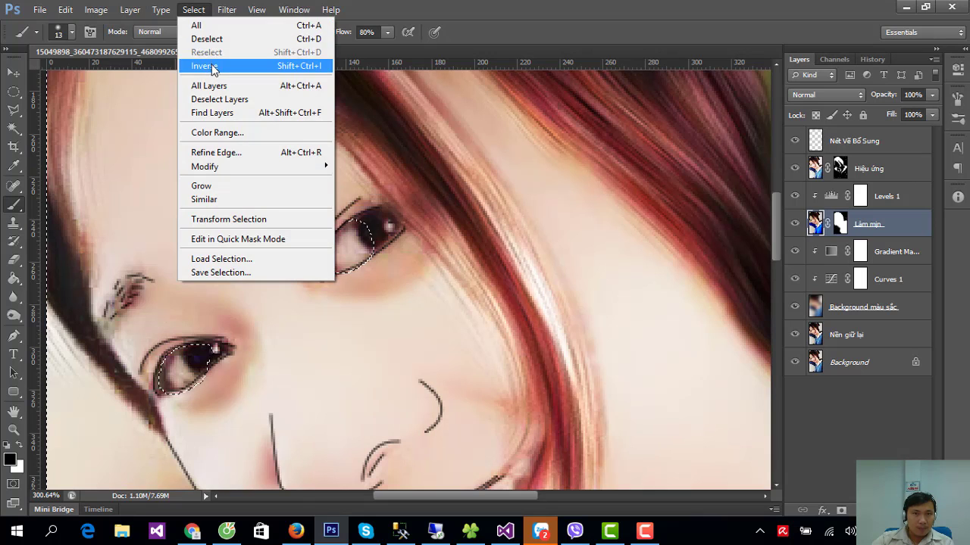
{"action": "left_click", "coordinate": [212, 67]}
{"action": "left_click", "coordinate": [96, 9]}
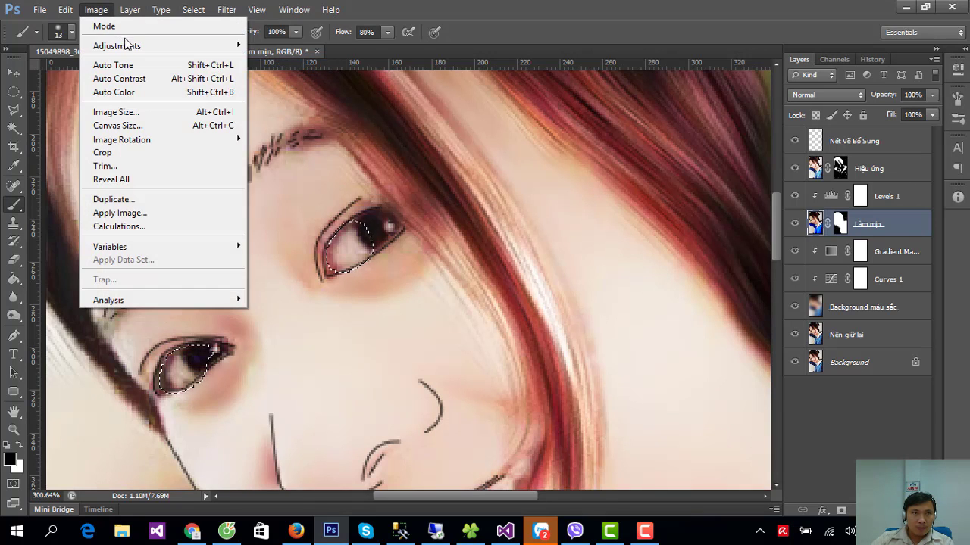
{"action": "mouse_move", "coordinate": [117, 46]}
{"action": "left_click", "coordinate": [291, 39]}
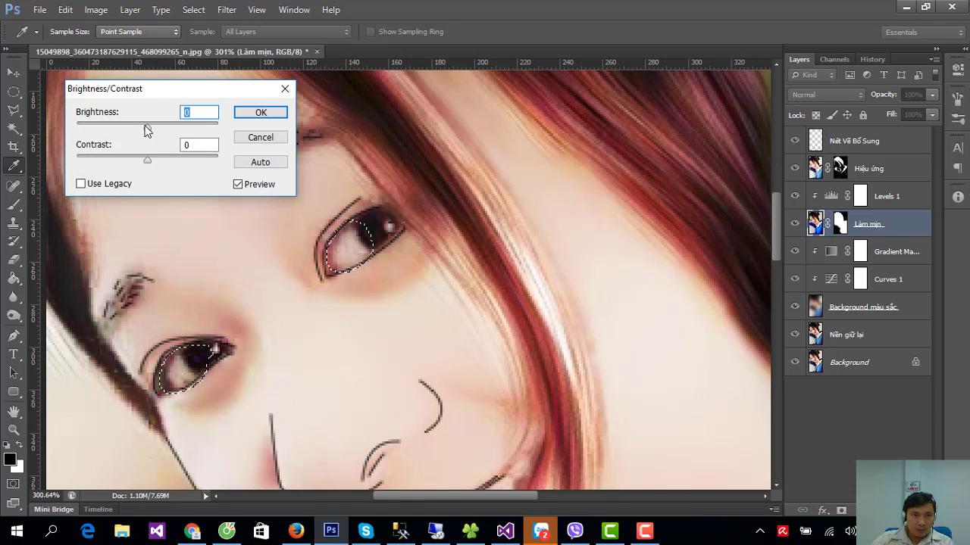
{"action": "left_click_drag", "start_coordinate": [145, 127], "coordinate": [178, 127]}
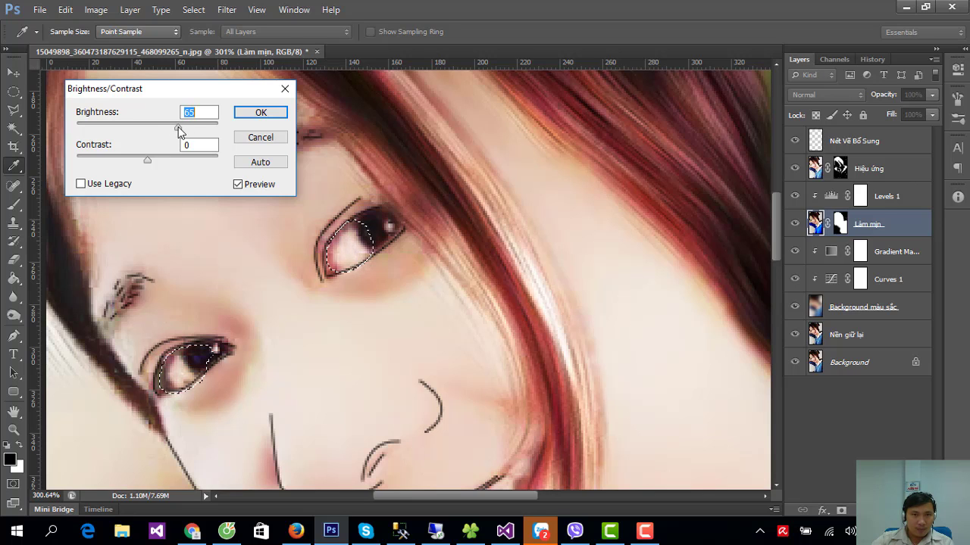
{"action": "left_click", "coordinate": [274, 113]}
- Deselect, then paint a Quick Mask over the irises and convert it to a selection
{"action": "key", "text": "b"}
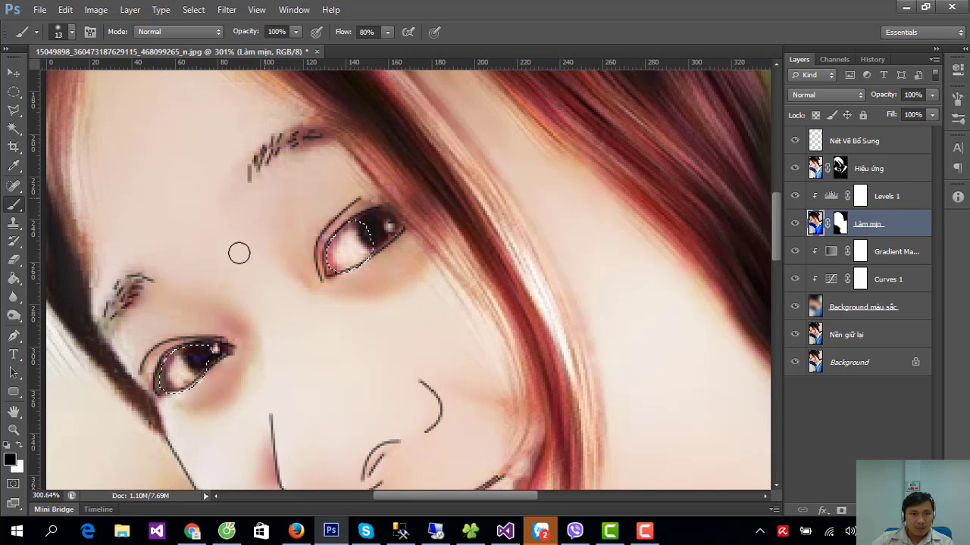
{"action": "left_click", "coordinate": [193, 10]}
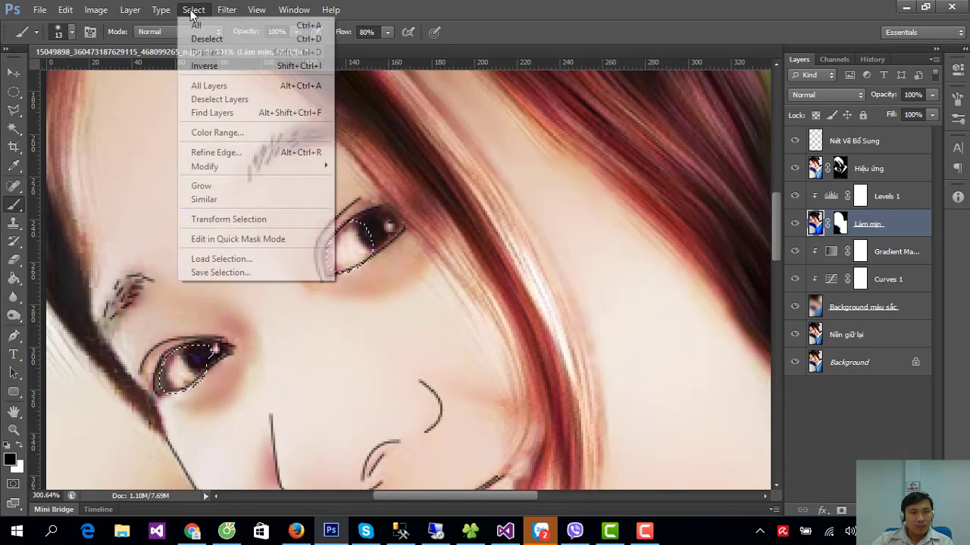
{"action": "left_click", "coordinate": [208, 37]}
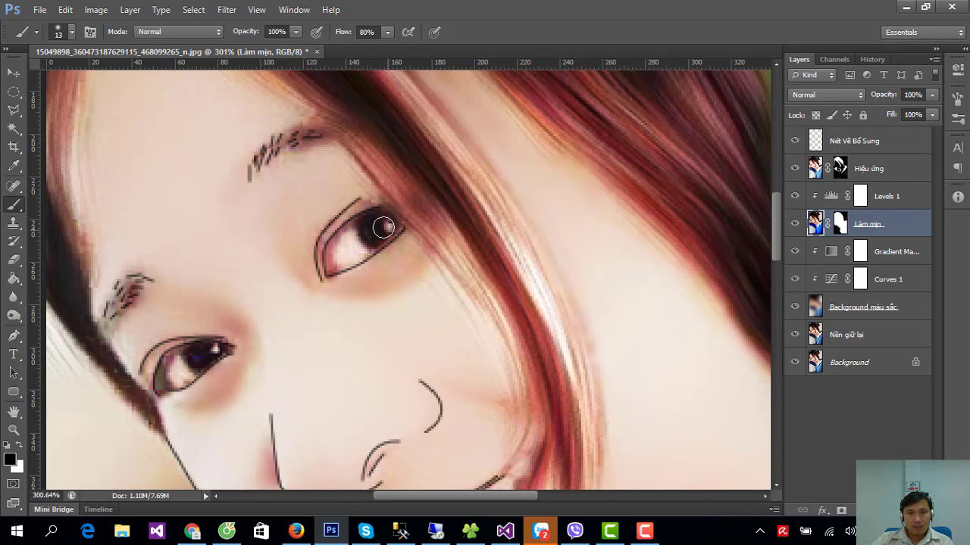
{"action": "left_click", "coordinate": [13, 483]}
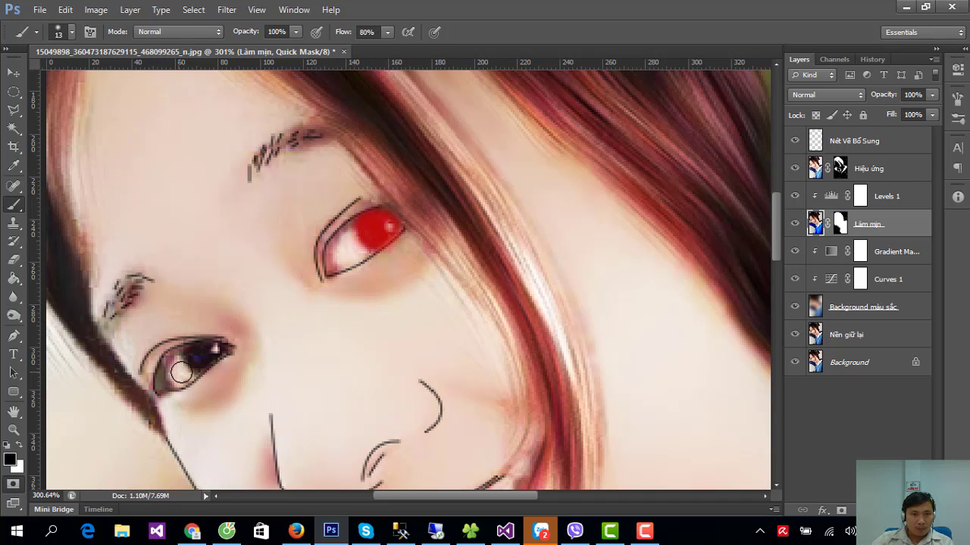
{"action": "left_click_drag", "start_coordinate": [181, 371], "coordinate": [208, 354]}
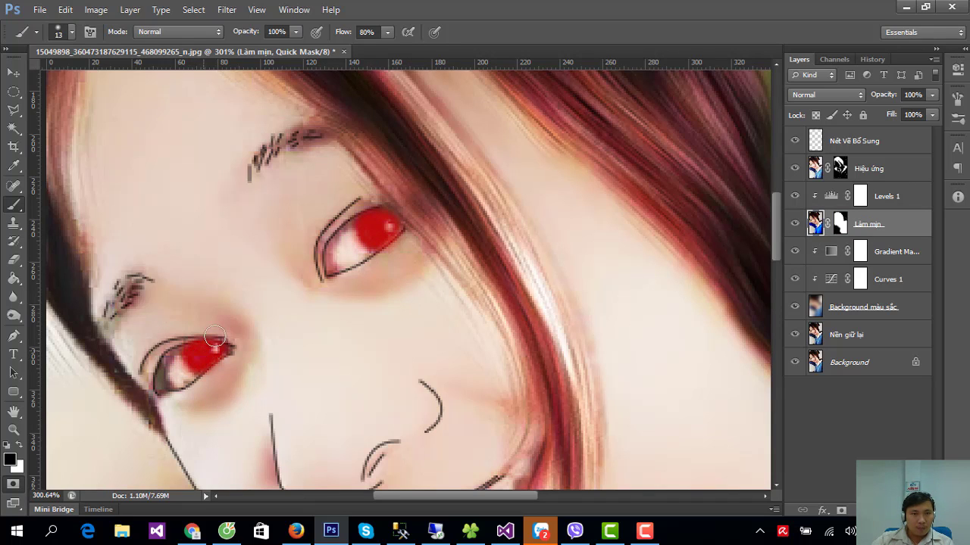
{"action": "left_click", "coordinate": [13, 483]}
- Tint the irises with Color Balance: midtones Cyan -42, Blue +41; highlights Cyan -38, Blue +23
{"action": "left_click", "coordinate": [193, 9]}
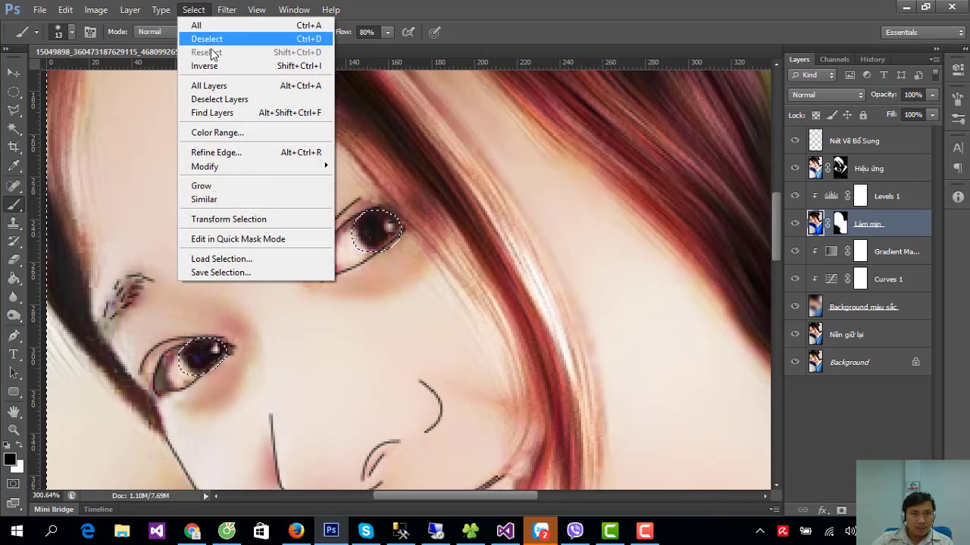
{"action": "left_click", "coordinate": [197, 66]}
{"action": "mouse_move", "coordinate": [117, 45]}
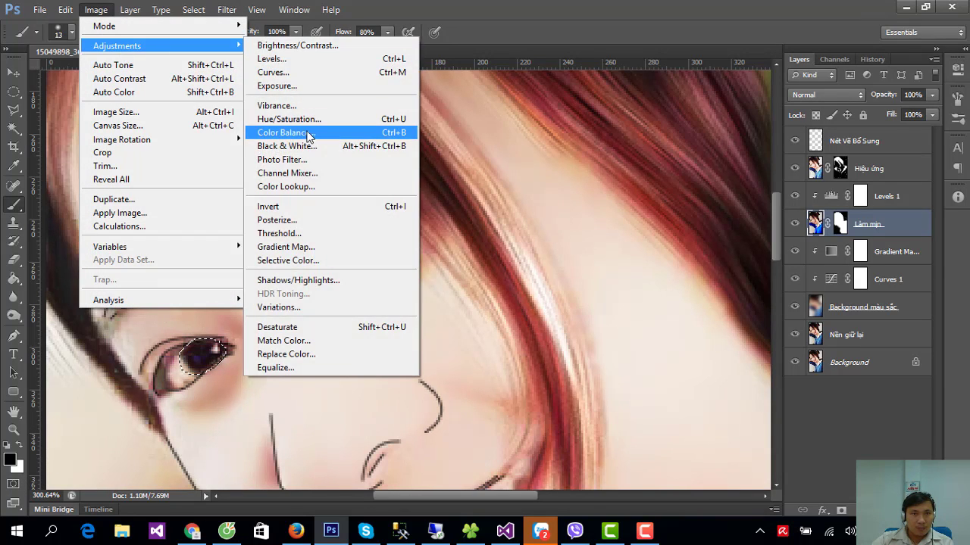
{"action": "left_click", "coordinate": [307, 132]}
{"action": "left_click_drag", "start_coordinate": [825, 220], "coordinate": [808, 220]}
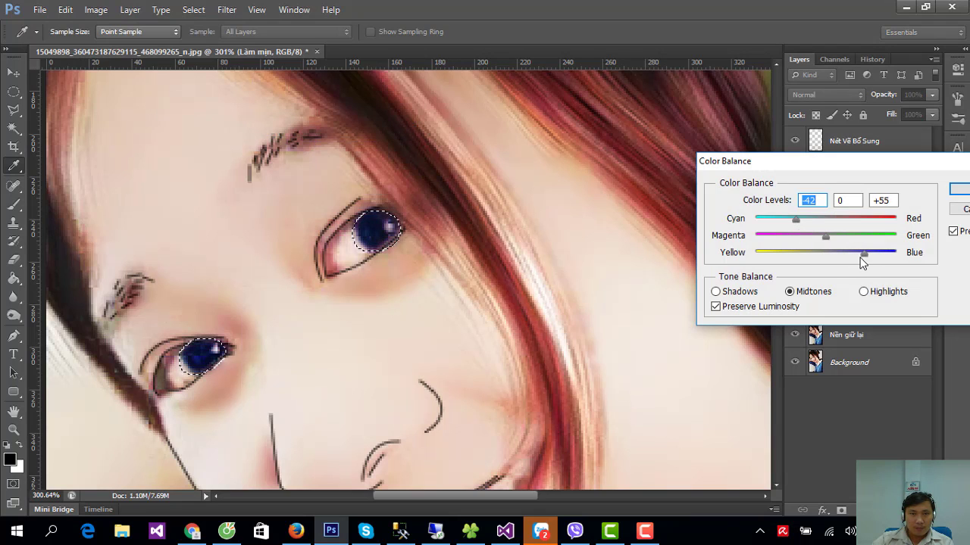
{"action": "left_click_drag", "start_coordinate": [861, 258], "coordinate": [852, 256]}
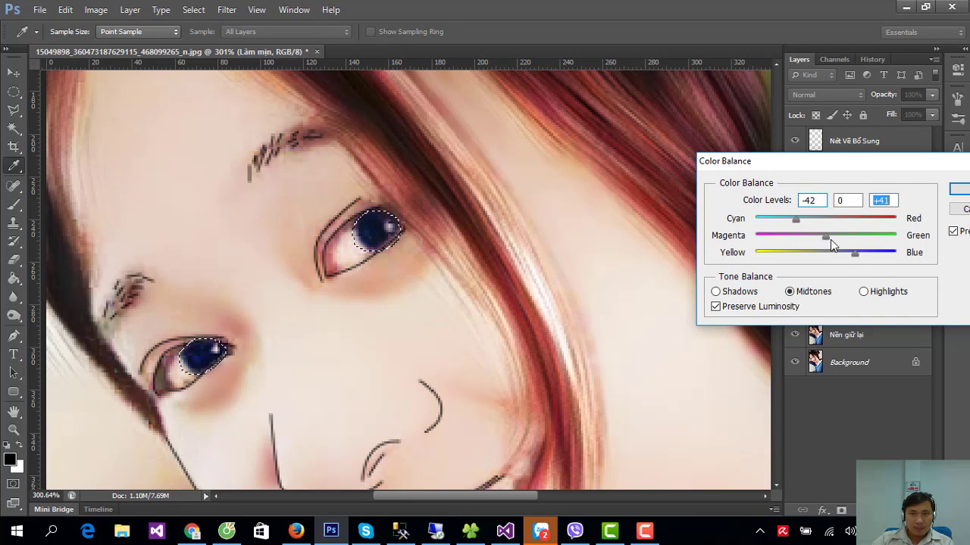
{"action": "left_click", "coordinate": [863, 292]}
{"action": "left_click_drag", "start_coordinate": [838, 256], "coordinate": [842, 254]}
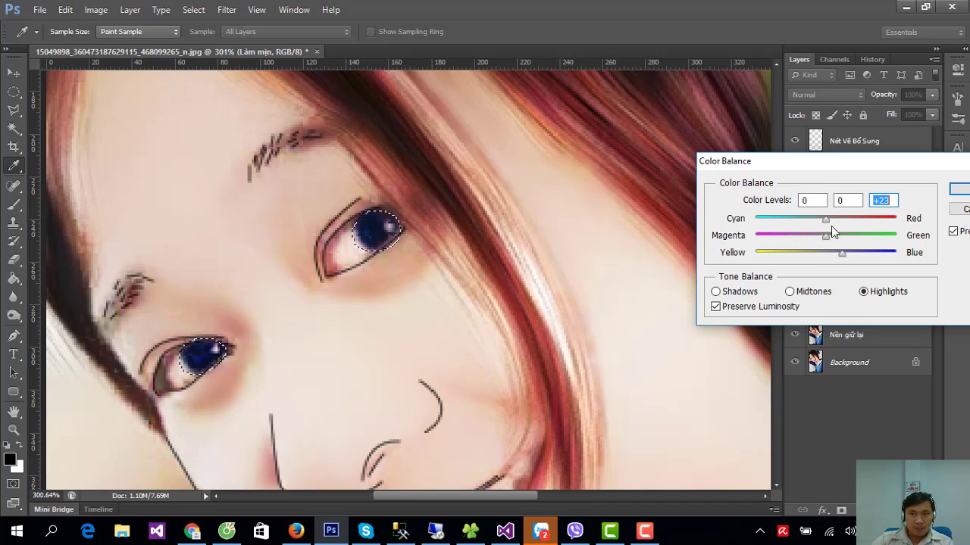
{"action": "left_click", "coordinate": [800, 225]}
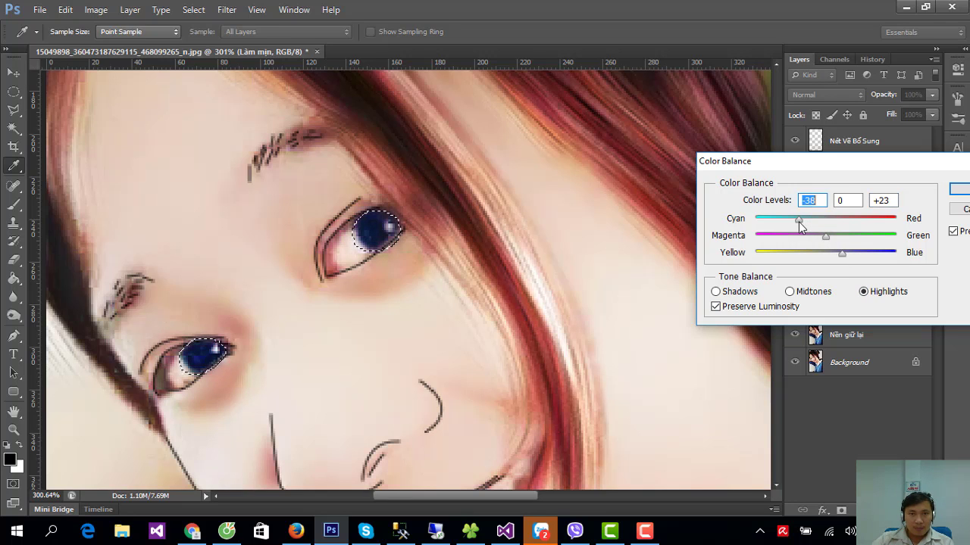
{"action": "left_click", "coordinate": [953, 190]}
- Deselect the irises and zoom toward the mouth
{"action": "left_click", "coordinate": [198, 10]}
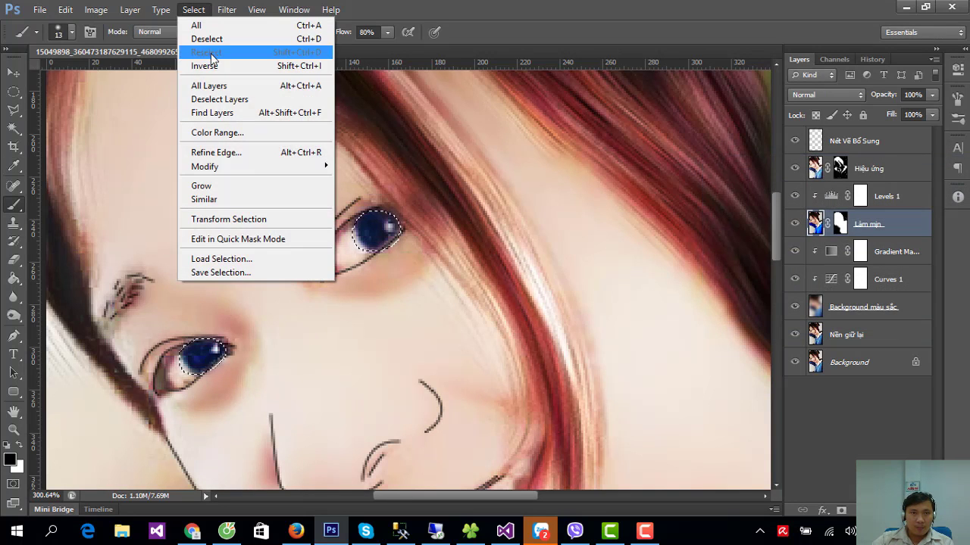
{"action": "left_click", "coordinate": [207, 39]}
{"action": "scroll", "coordinate": [424, 284], "scroll_direction": "down", "scroll_amount": 3}
{"action": "scroll", "coordinate": [433, 276], "scroll_direction": "down", "scroll_amount": 3}
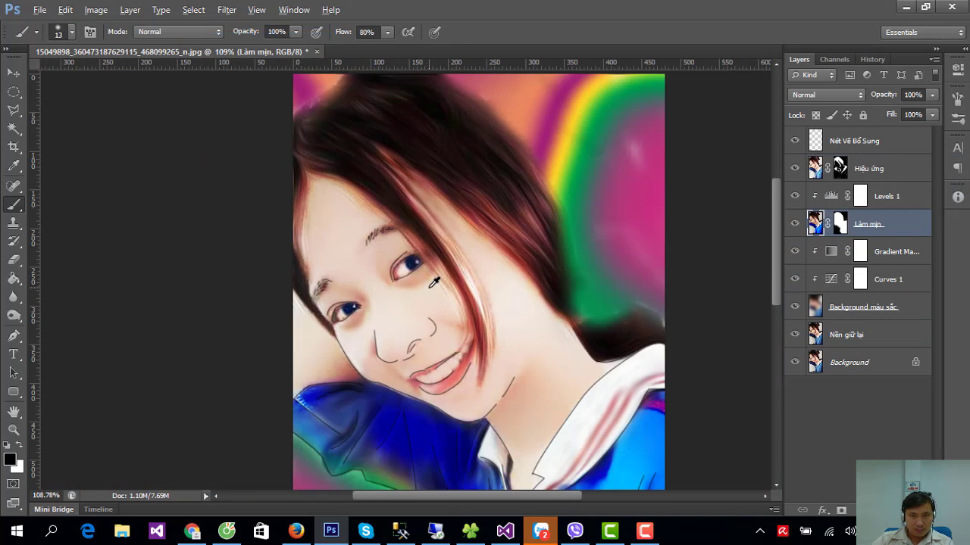
{"action": "scroll", "coordinate": [467, 394], "scroll_direction": "up", "scroll_amount": 3}
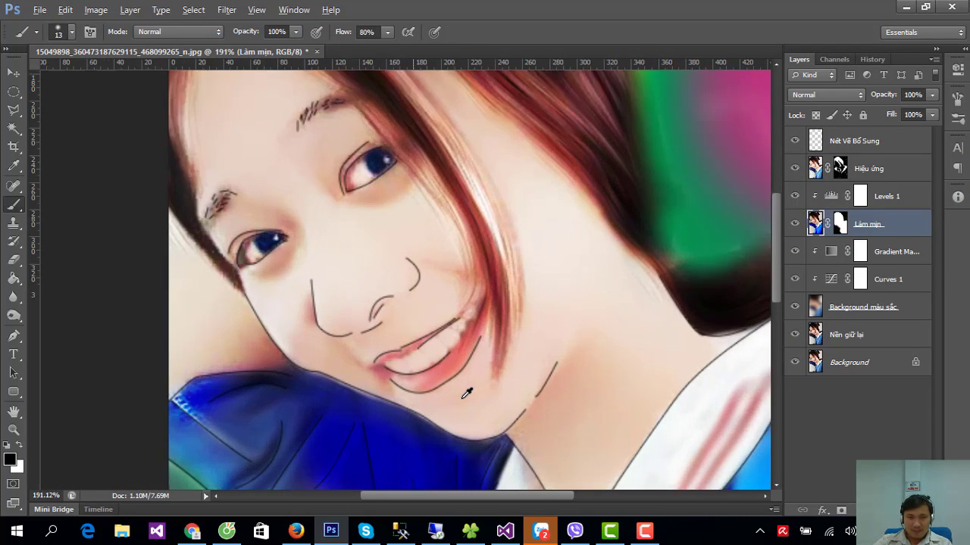
{"action": "scroll", "coordinate": [466, 390], "scroll_direction": "up", "scroll_amount": 3}
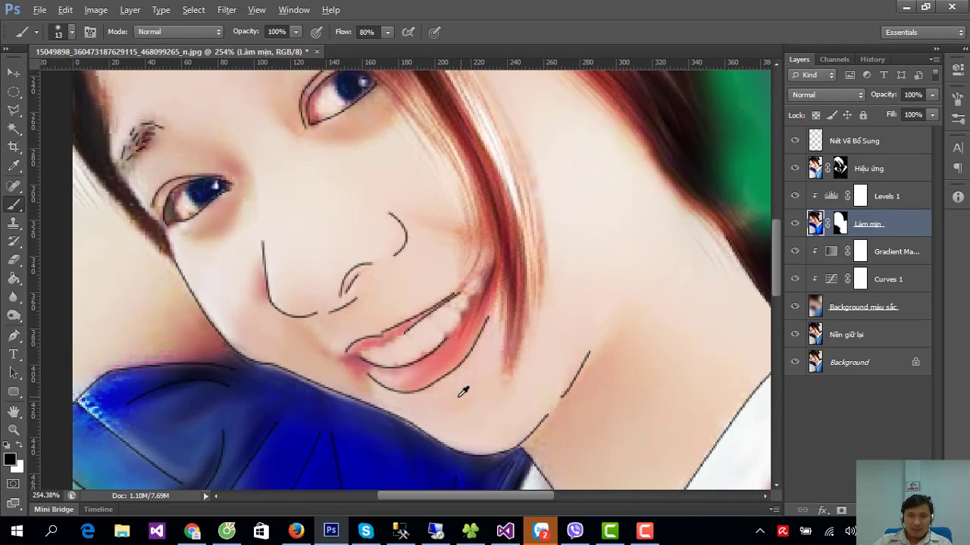
- Mask the lips in Quick Mask with a 9 px brush and invert to select them
{"action": "left_click", "coordinate": [12, 483]}
{"action": "mouse_move", "coordinate": [477, 316]}
{"action": "left_mouse_down"}
{"action": "mouse_move", "coordinate": [440, 367]}
{"action": "mouse_move", "coordinate": [376, 368]}
{"action": "left_mouse_up"}
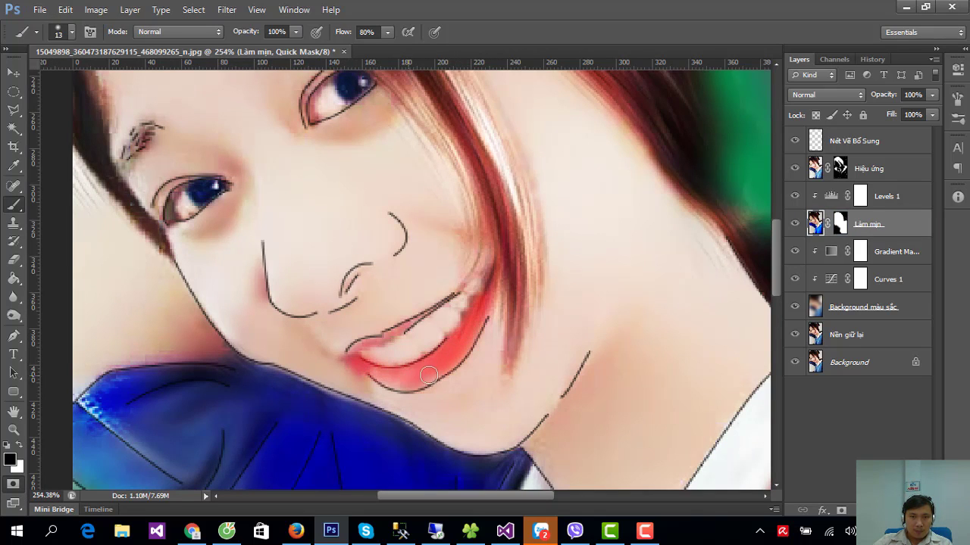
{"action": "right_click", "coordinate": [524, 267]}
{"action": "left_click_drag", "start_coordinate": [556, 305], "coordinate": [549, 303]}
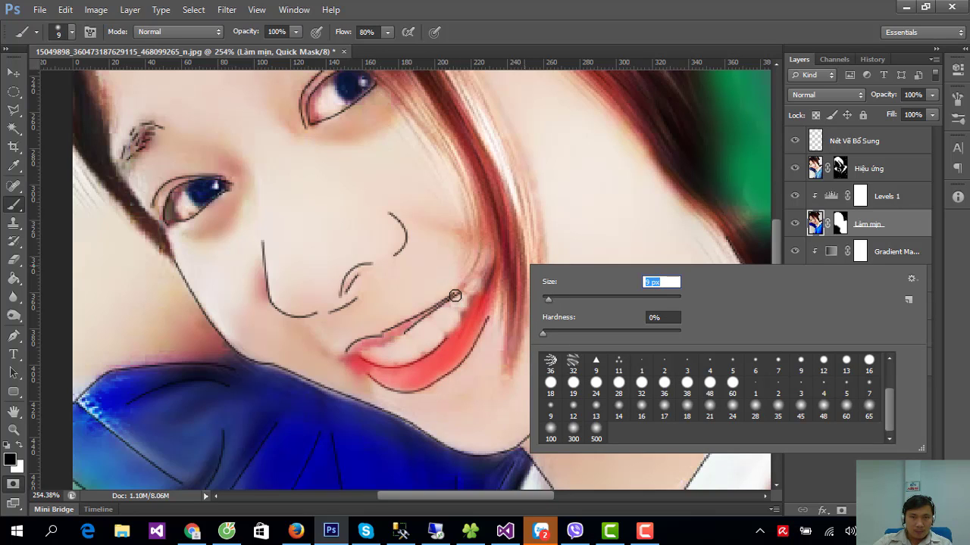
{"action": "key", "text": "Return"}
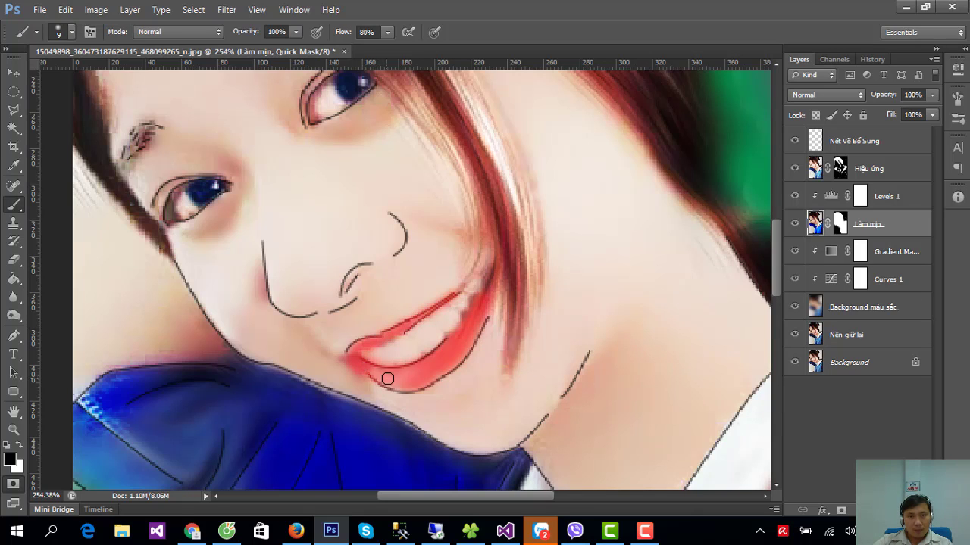
{"action": "left_click", "coordinate": [13, 484]}
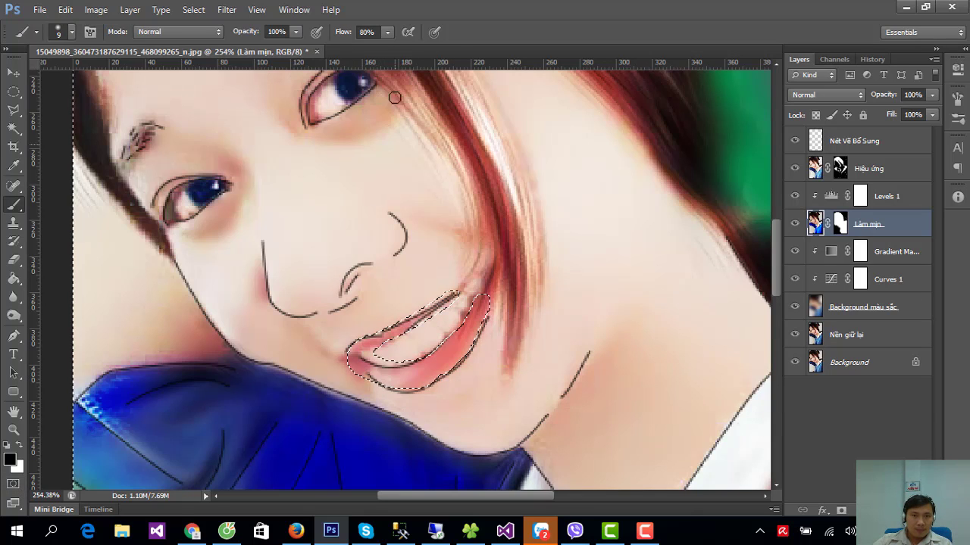
{"action": "left_click", "coordinate": [193, 9]}
{"action": "left_click", "coordinate": [227, 66]}
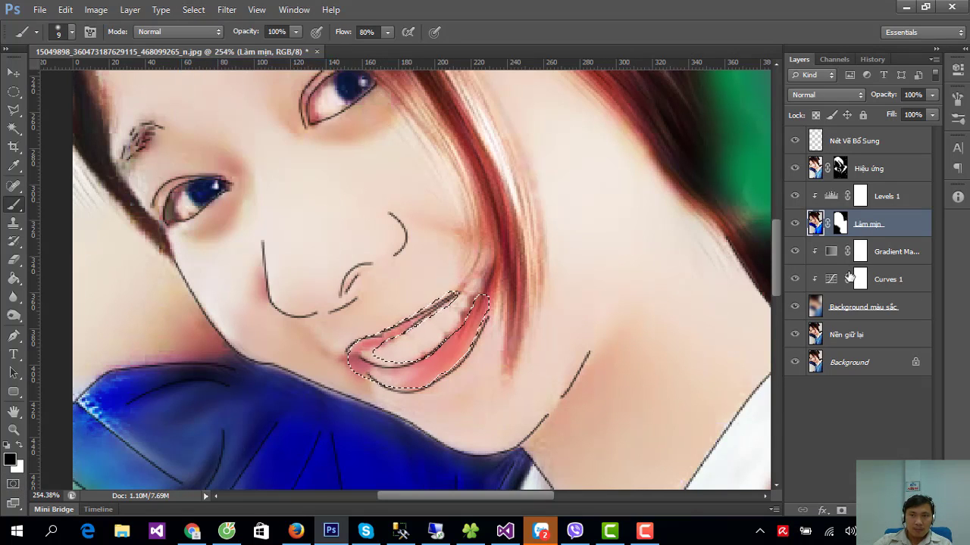
- Tint the lips pinker with Color Balance (Red +26, Magenta -16/-27), then deselect
{"action": "left_click", "coordinate": [96, 9]}
{"action": "left_click", "coordinate": [318, 133]}
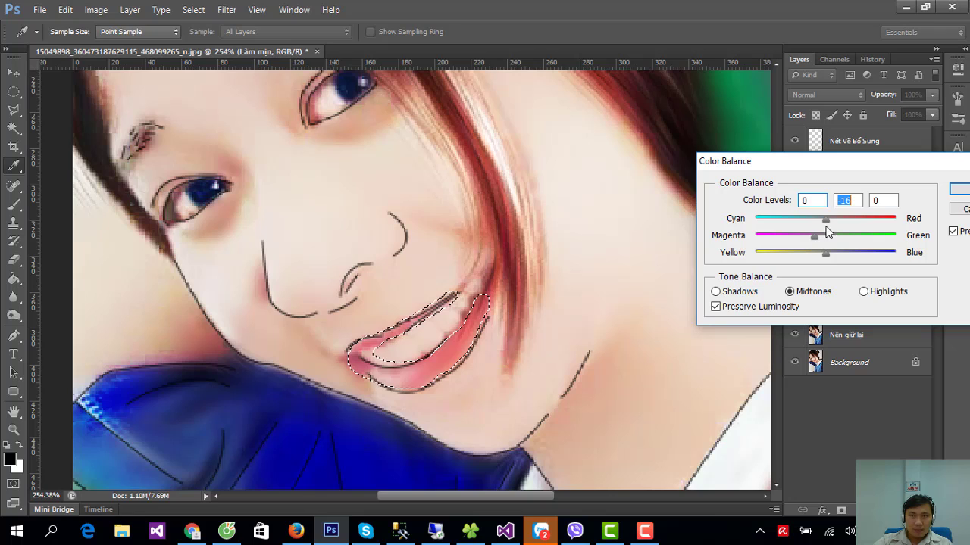
{"action": "key", "text": "ctrl+1"}
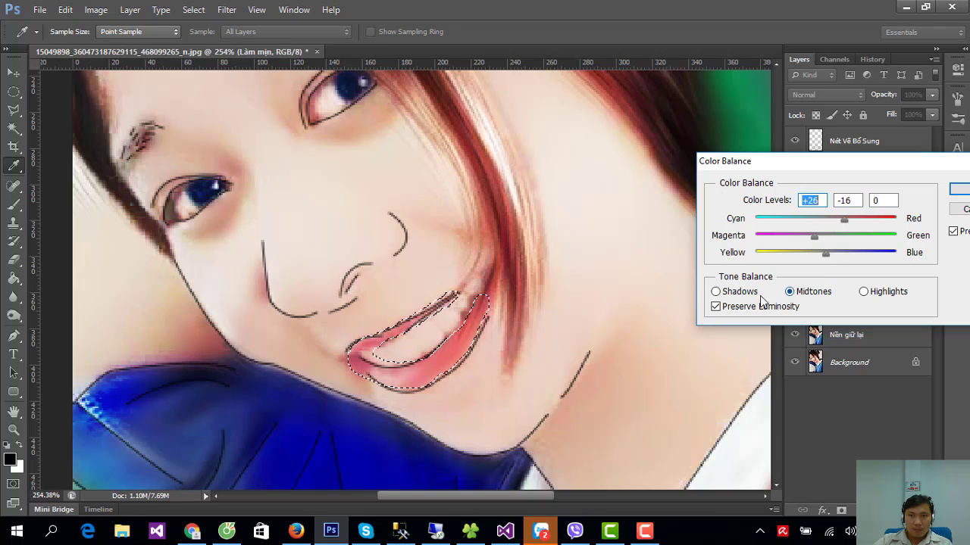
{"action": "left_click_drag", "start_coordinate": [824, 237], "coordinate": [806, 235]}
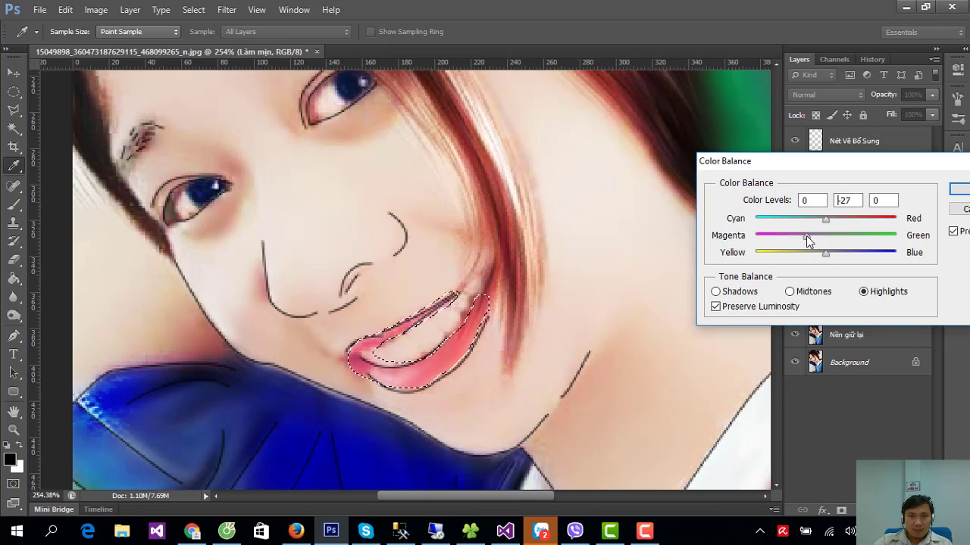
{"action": "left_click", "coordinate": [960, 189]}
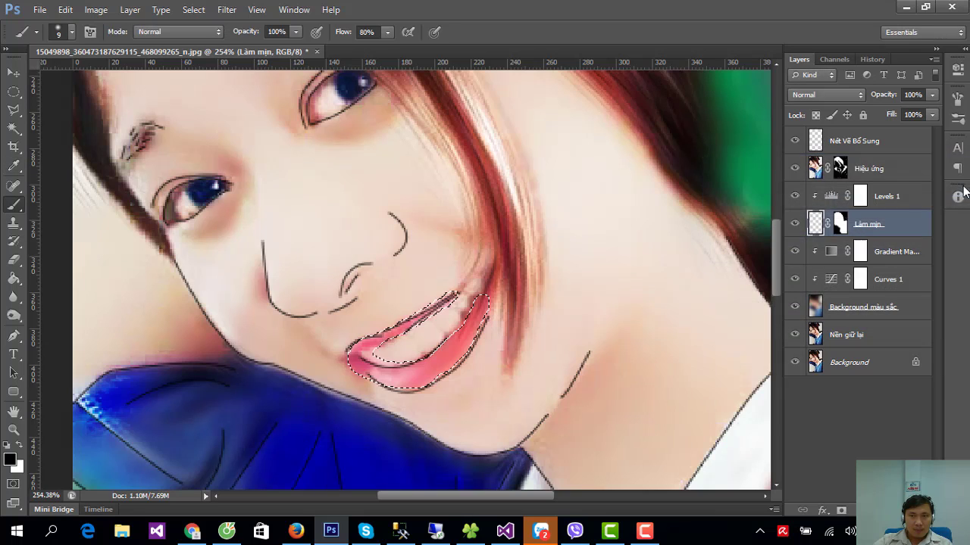
{"action": "left_click", "coordinate": [195, 9]}
{"action": "left_click", "coordinate": [203, 37]}
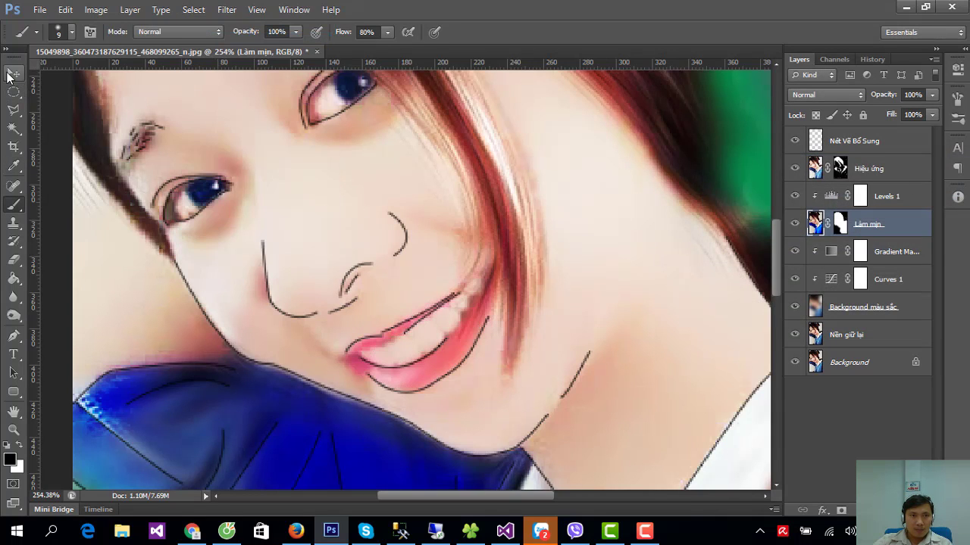
- Compare the collar by toggling a layer's visibility and make Hiệu ứng the active layer
{"action": "left_click", "coordinate": [12, 73]}
{"action": "scroll", "coordinate": [500, 274], "scroll_direction": "down", "scroll_amount": 3}
{"action": "scroll", "coordinate": [515, 279], "scroll_direction": "down", "scroll_amount": 4}
{"action": "scroll", "coordinate": [515, 291], "scroll_direction": "down", "scroll_amount": 4}
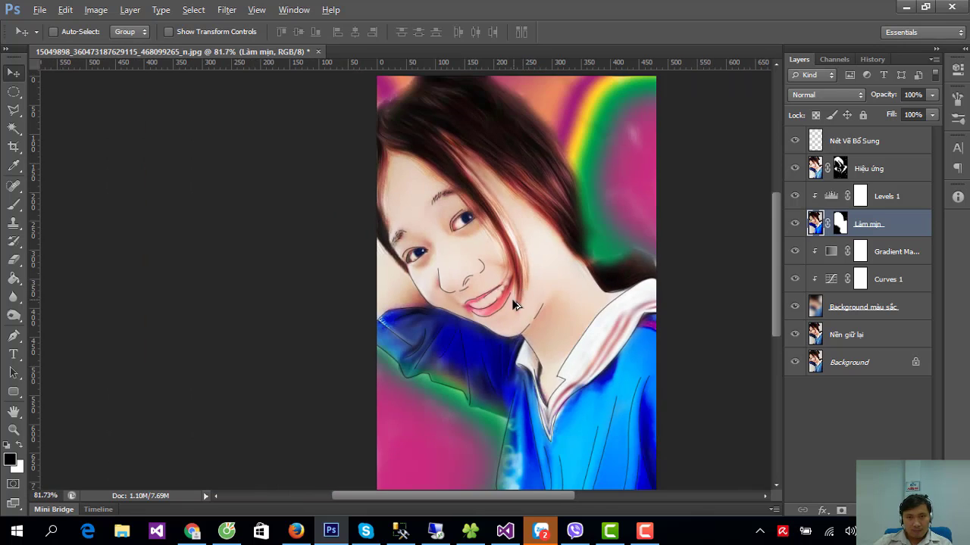
{"action": "scroll", "coordinate": [541, 341], "scroll_direction": "down", "scroll_amount": 1}
{"action": "left_click_drag", "start_coordinate": [574, 421], "coordinate": [528, 414]}
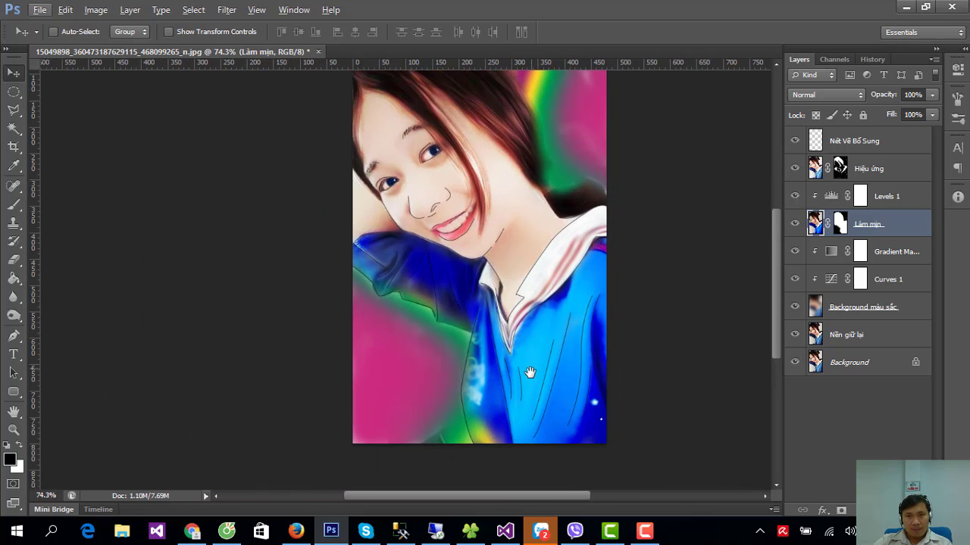
{"action": "scroll", "coordinate": [555, 337], "scroll_direction": "up", "scroll_amount": 1}
{"action": "scroll", "coordinate": [555, 337], "scroll_direction": "up", "scroll_amount": 4}
{"action": "scroll", "coordinate": [556, 337], "scroll_direction": "up", "scroll_amount": 2}
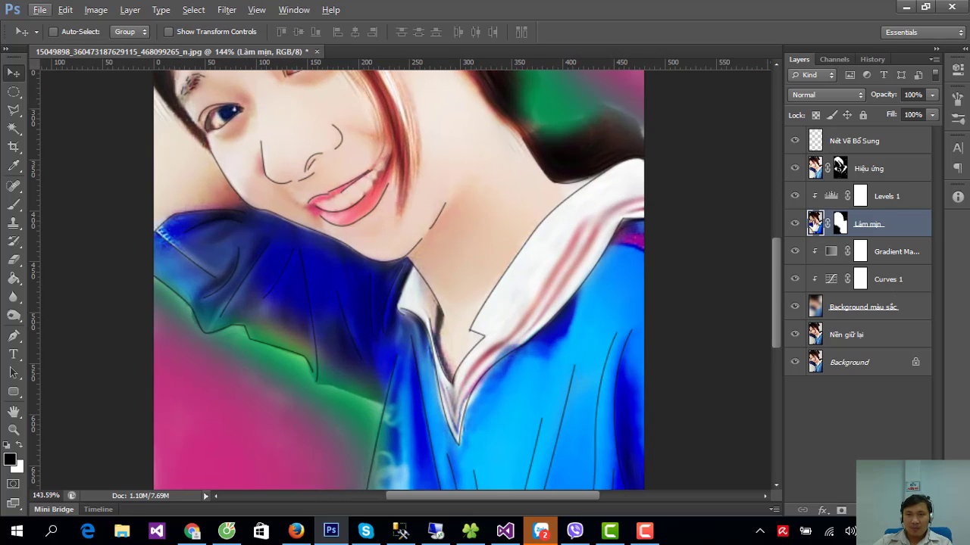
{"action": "left_click", "coordinate": [795, 168]}
{"action": "left_click", "coordinate": [818, 173]}
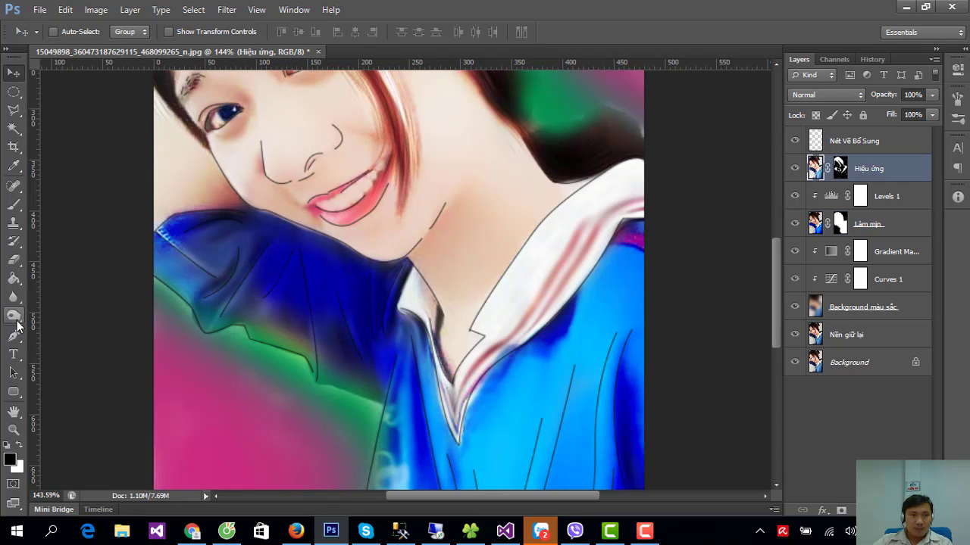
- Choose the Smudge tool in Darken mode at 24% with a 37 px brush
{"action": "left_click", "coordinate": [12, 302]}
{"action": "right_click", "coordinate": [13, 297]}
{"action": "left_click", "coordinate": [53, 324]}
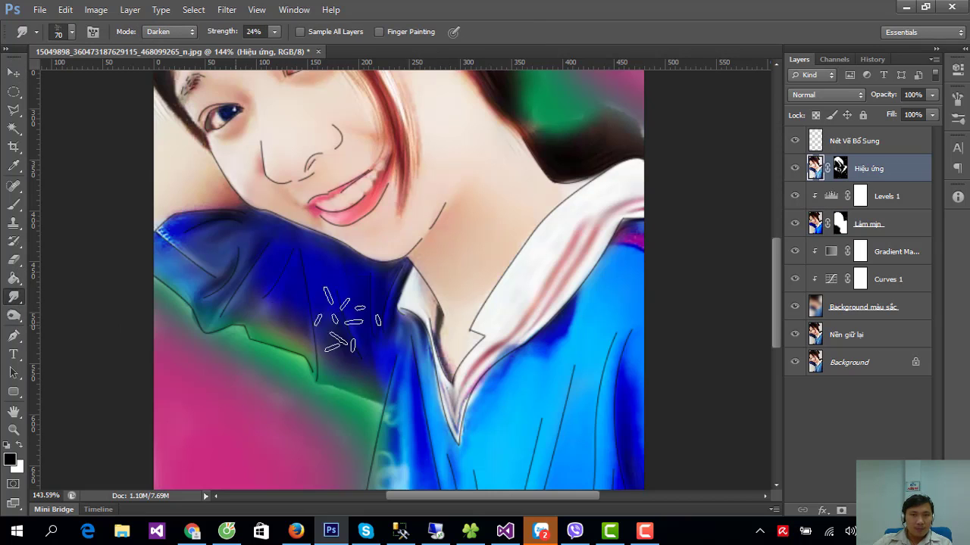
{"action": "right_click", "coordinate": [595, 238]}
{"action": "left_click", "coordinate": [594, 379]}
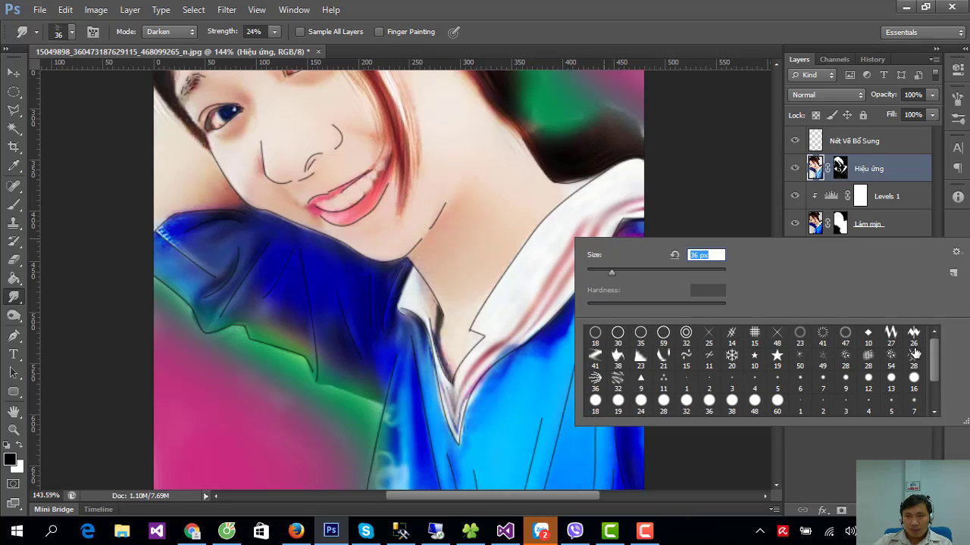
{"action": "left_click", "coordinate": [663, 380]}
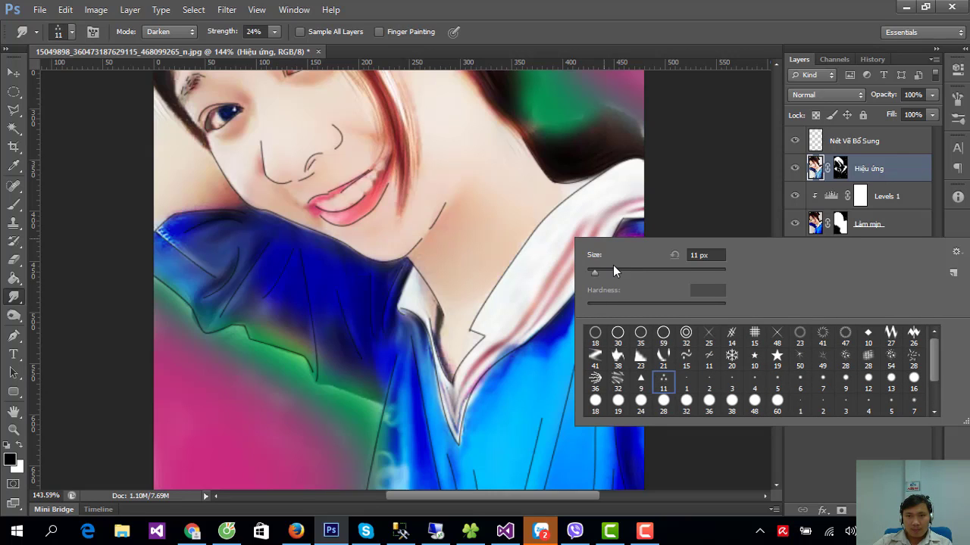
{"action": "left_click_drag", "start_coordinate": [593, 271], "coordinate": [607, 271]}
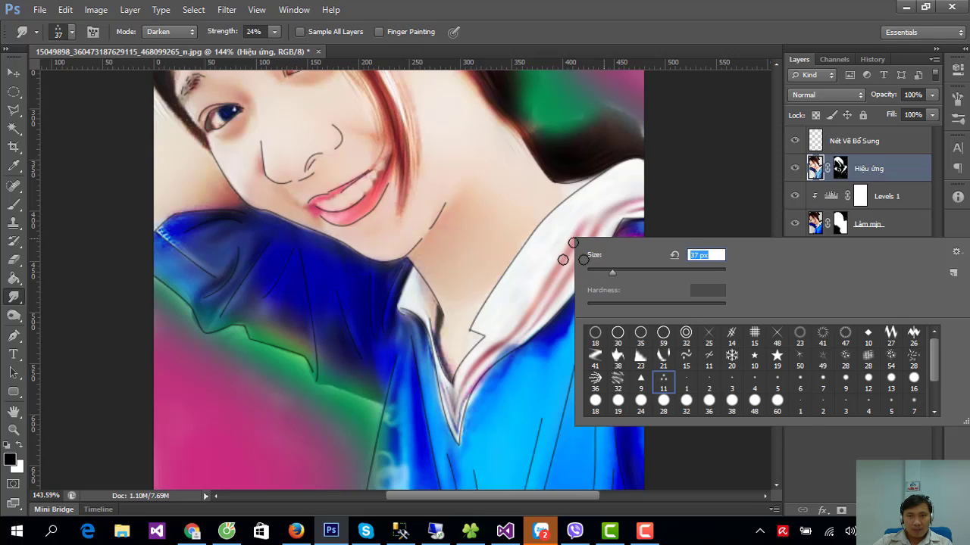
{"action": "key", "text": "Return"}
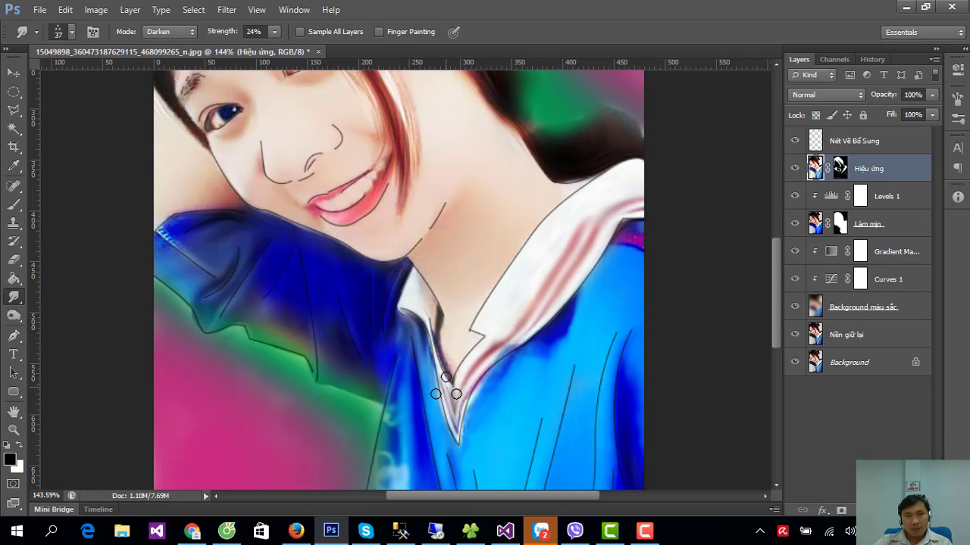
{"action": "scroll", "coordinate": [447, 379], "scroll_direction": "down", "scroll_amount": 2}
{"action": "scroll", "coordinate": [455, 364], "scroll_direction": "down", "scroll_amount": 3}
{"action": "scroll", "coordinate": [462, 350], "scroll_direction": "down", "scroll_amount": 3}
{"action": "scroll", "coordinate": [463, 350], "scroll_direction": "up", "scroll_amount": 3}
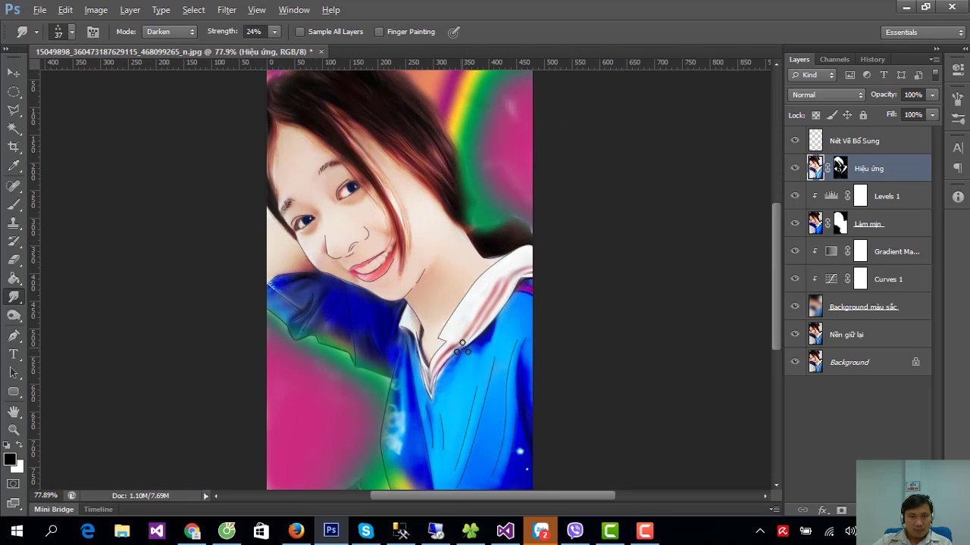
- Select the Nét Vẽ Bổ Sung layer and set the Eraser to 30% opacity
{"action": "left_click", "coordinate": [13, 74]}
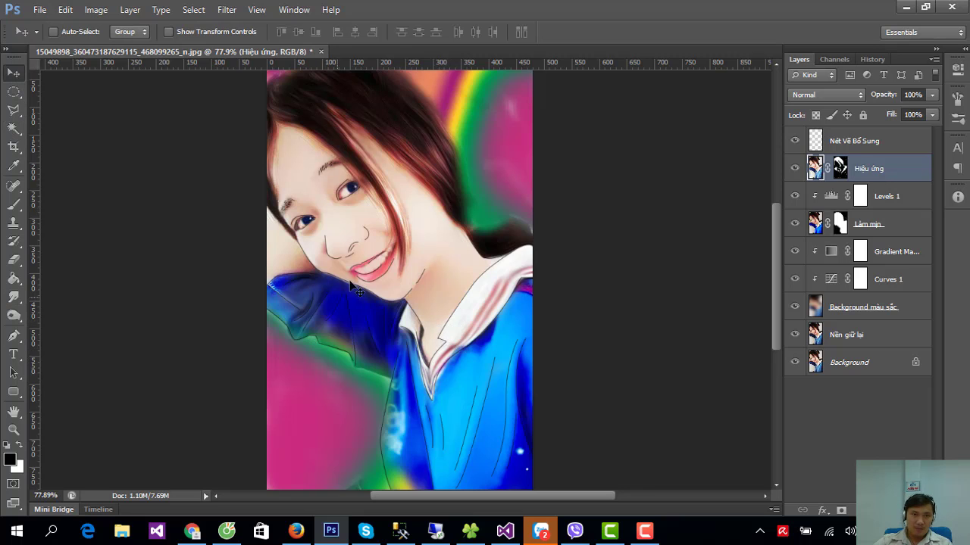
{"action": "scroll", "coordinate": [374, 164], "scroll_direction": "up", "scroll_amount": 2}
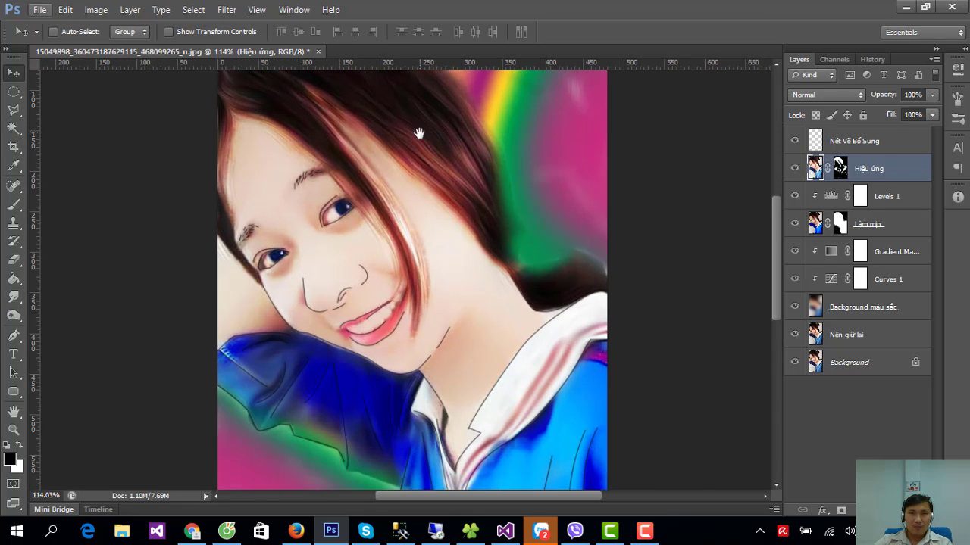
{"action": "scroll", "coordinate": [535, 245], "scroll_direction": "up", "scroll_amount": 2}
{"action": "scroll", "coordinate": [552, 303], "scroll_direction": "down", "scroll_amount": 1}
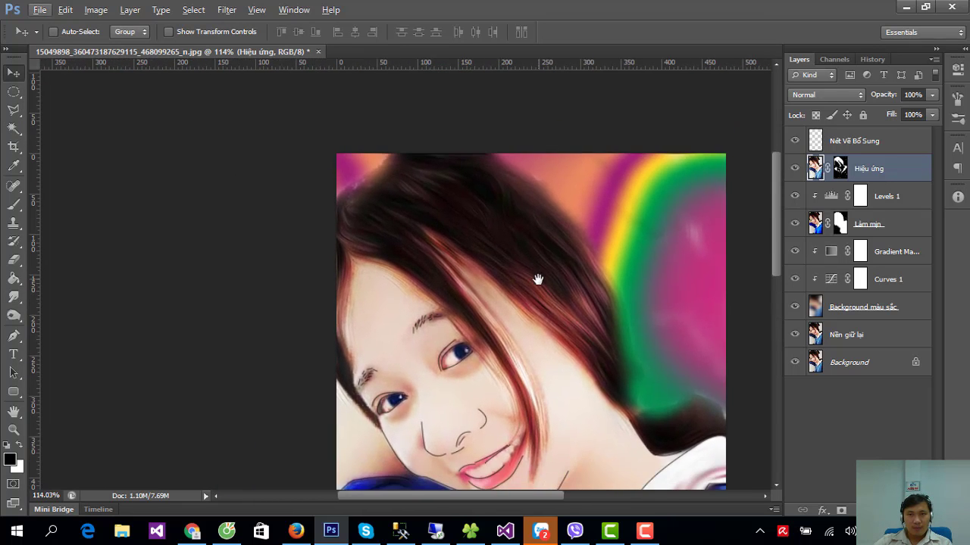
{"action": "scroll", "coordinate": [537, 277], "scroll_direction": "down", "scroll_amount": 1}
{"action": "scroll", "coordinate": [582, 291], "scroll_direction": "down", "scroll_amount": 2}
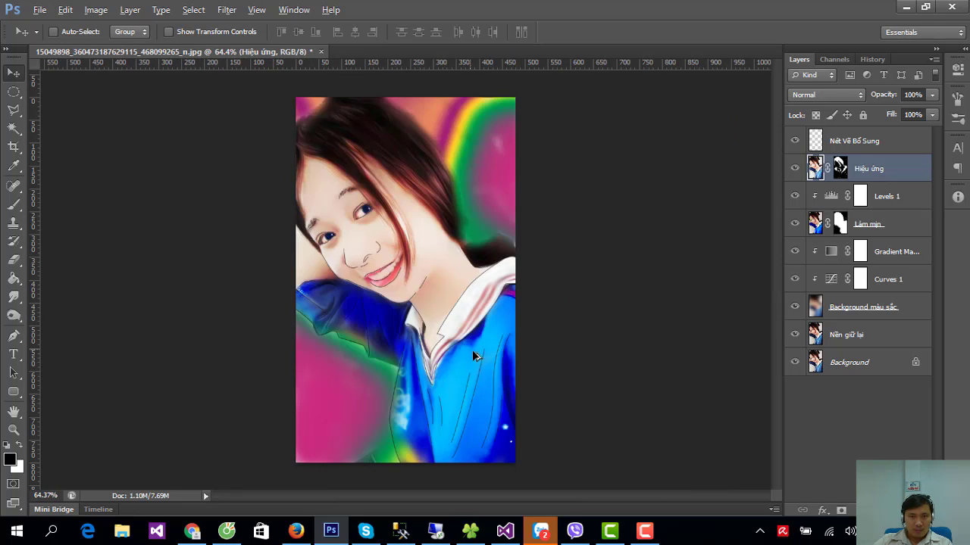
{"action": "key", "text": "alt"}
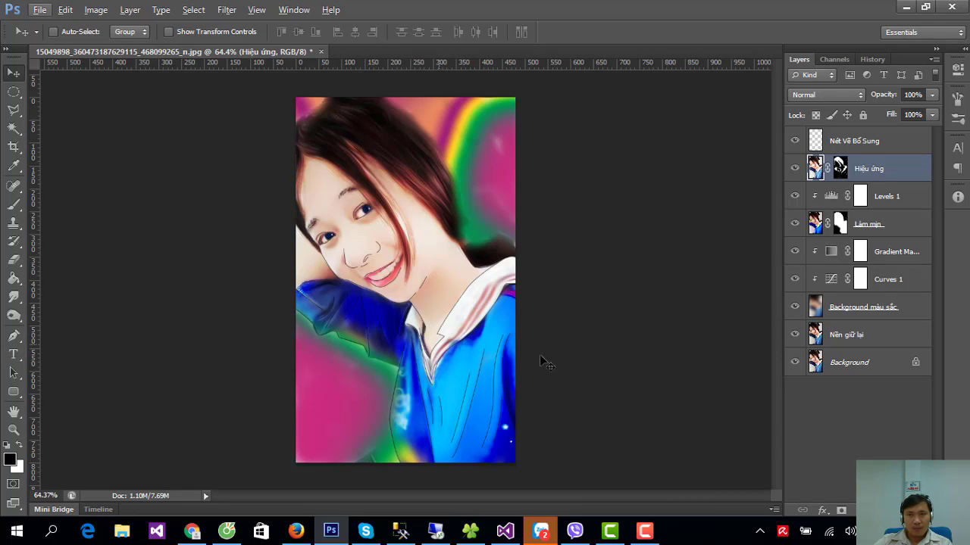
{"action": "scroll", "coordinate": [381, 293], "scroll_direction": "up", "scroll_amount": 1}
{"action": "scroll", "coordinate": [381, 294], "scroll_direction": "up", "scroll_amount": 1}
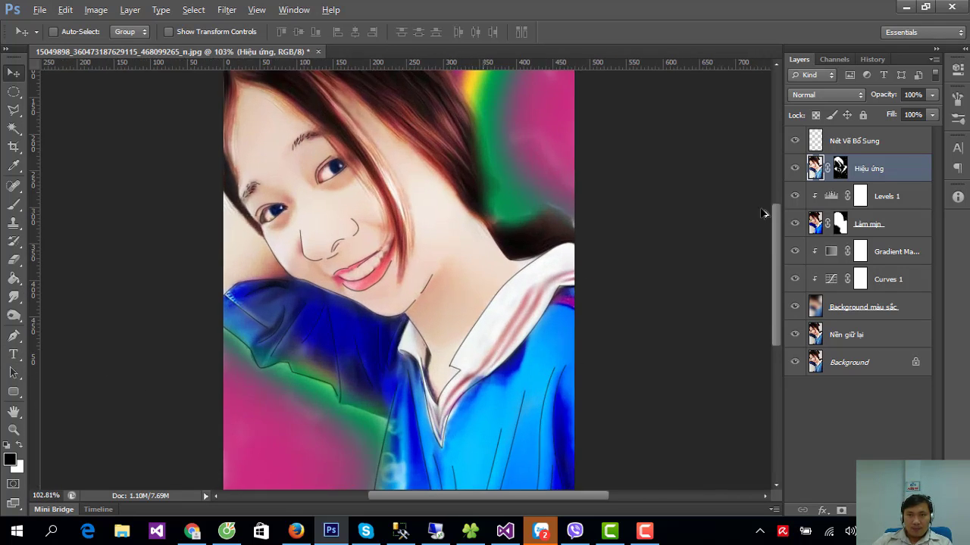
{"action": "left_click", "coordinate": [824, 144]}
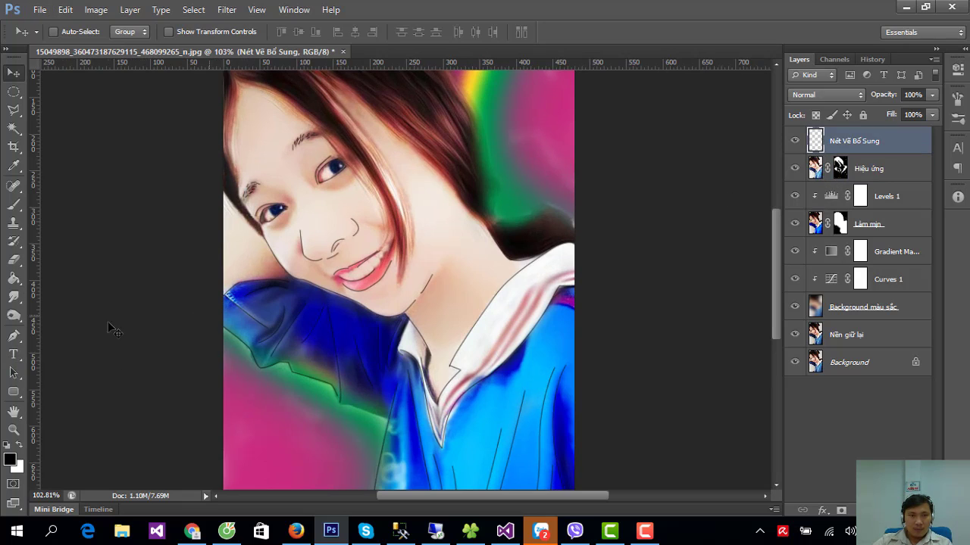
{"action": "left_click", "coordinate": [14, 259]}
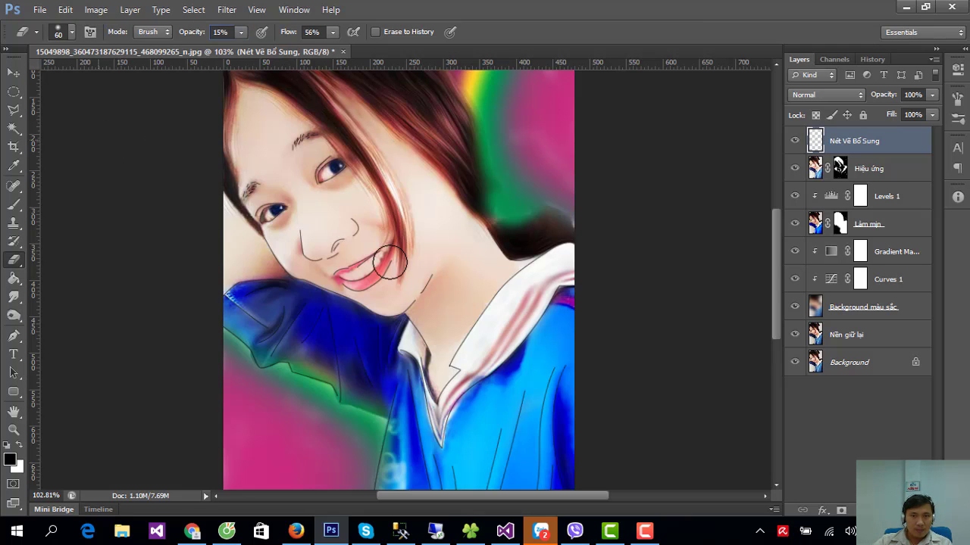
{"action": "mouse_move", "coordinate": [533, 349]}
{"action": "left_mouse_down"}
{"action": "mouse_move", "coordinate": [526, 266]}
{"action": "mouse_move", "coordinate": [545, 244]}
{"action": "left_mouse_up"}
{"action": "type", "text": "30"}
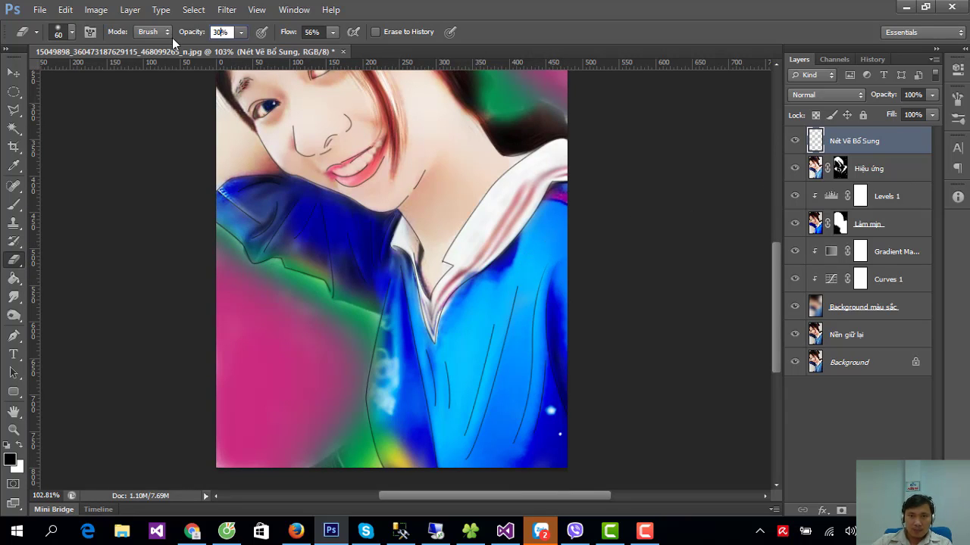
{"action": "key", "text": "Return"}
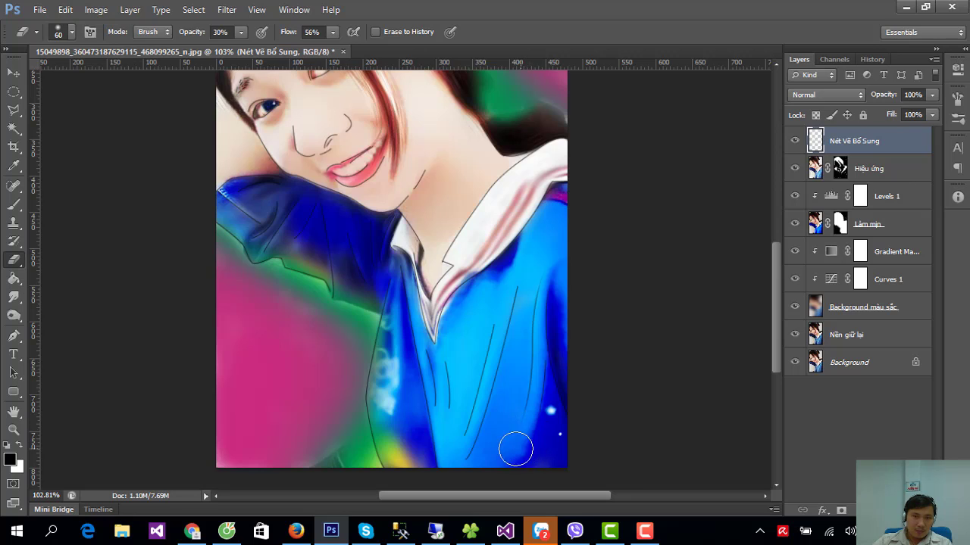
- Softly erase stray sketch lines on the lower shirt, beside the collar and over the green band
{"action": "left_click_drag", "start_coordinate": [515, 449], "coordinate": [462, 451]}
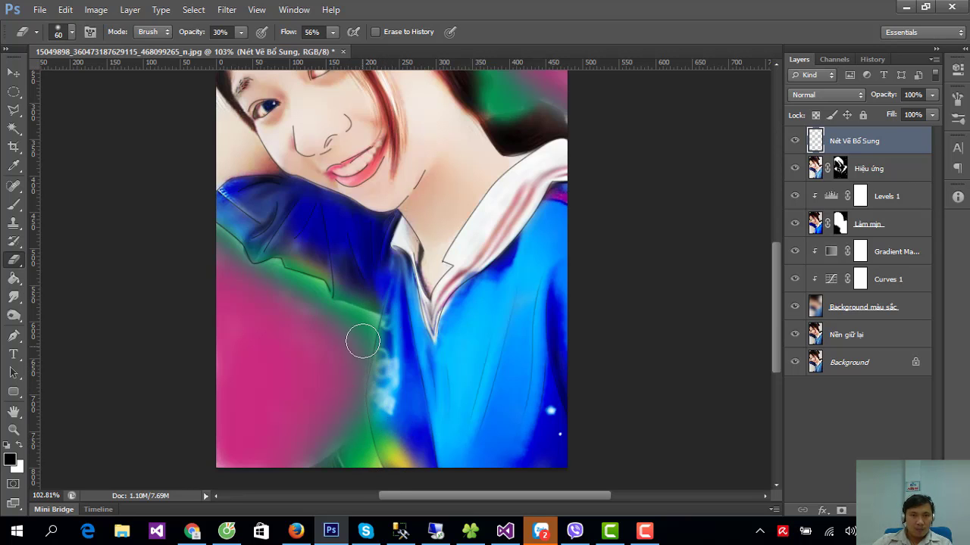
{"action": "left_click_drag", "start_coordinate": [508, 187], "coordinate": [552, 233]}
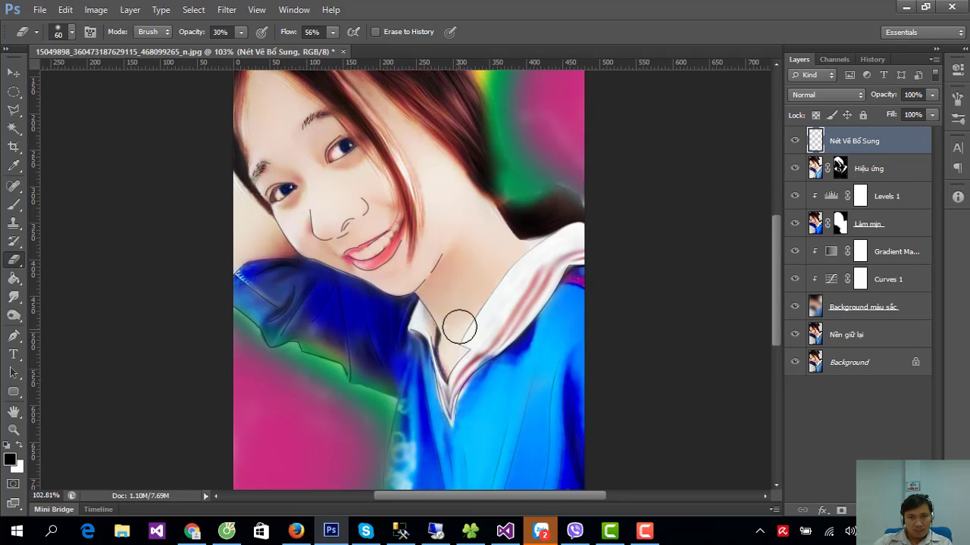
{"action": "left_click_drag", "start_coordinate": [459, 325], "coordinate": [433, 366]}
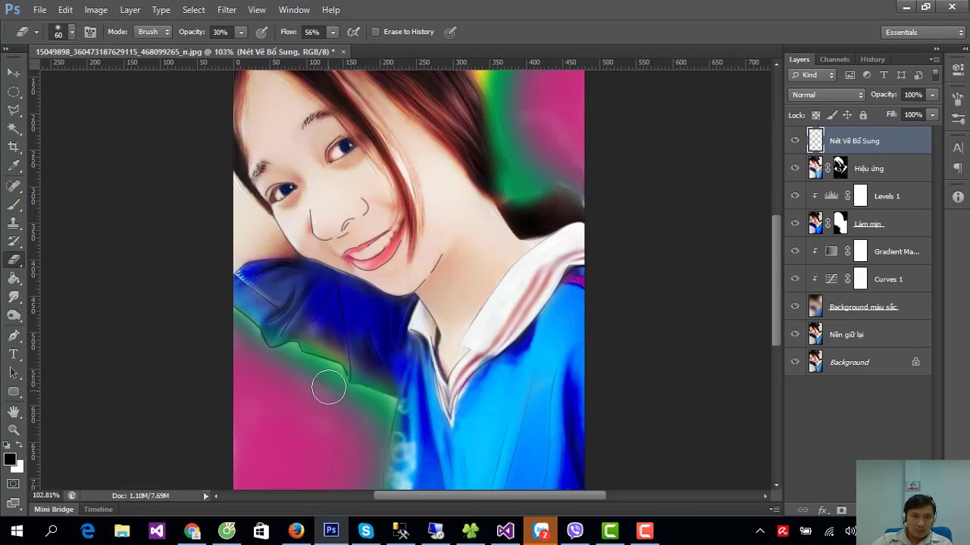
{"action": "mouse_move", "coordinate": [328, 387]}
{"action": "left_mouse_down"}
{"action": "mouse_move", "coordinate": [353, 353]}
{"action": "mouse_move", "coordinate": [349, 392]}
{"action": "left_mouse_up"}
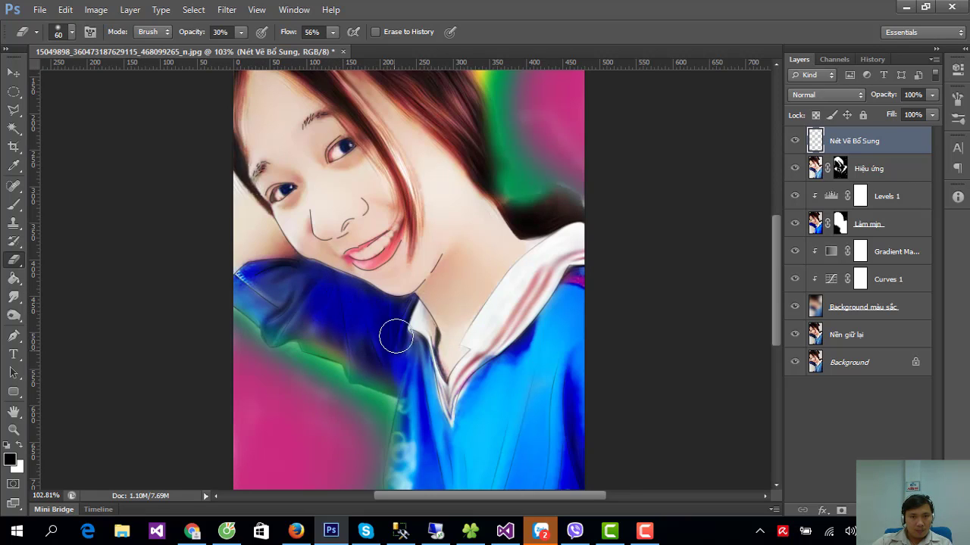
{"action": "scroll", "coordinate": [493, 337], "scroll_direction": "up", "scroll_amount": 2}
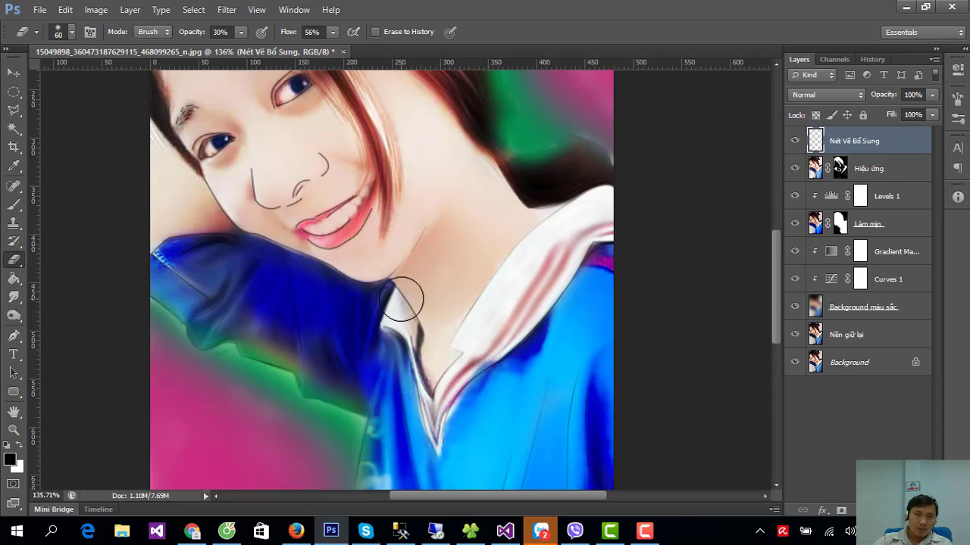
{"action": "left_click_drag", "start_coordinate": [478, 175], "coordinate": [569, 281]}
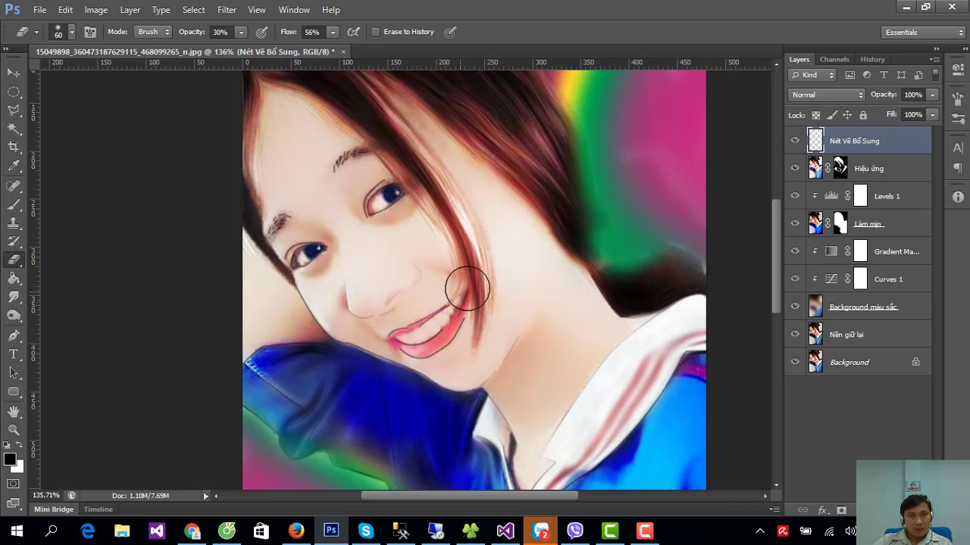
- Resize the eraser brush, first to 10 px and then settling on 20 px
{"action": "right_click", "coordinate": [513, 253]}
{"action": "left_click_drag", "start_coordinate": [567, 287], "coordinate": [539, 288]}
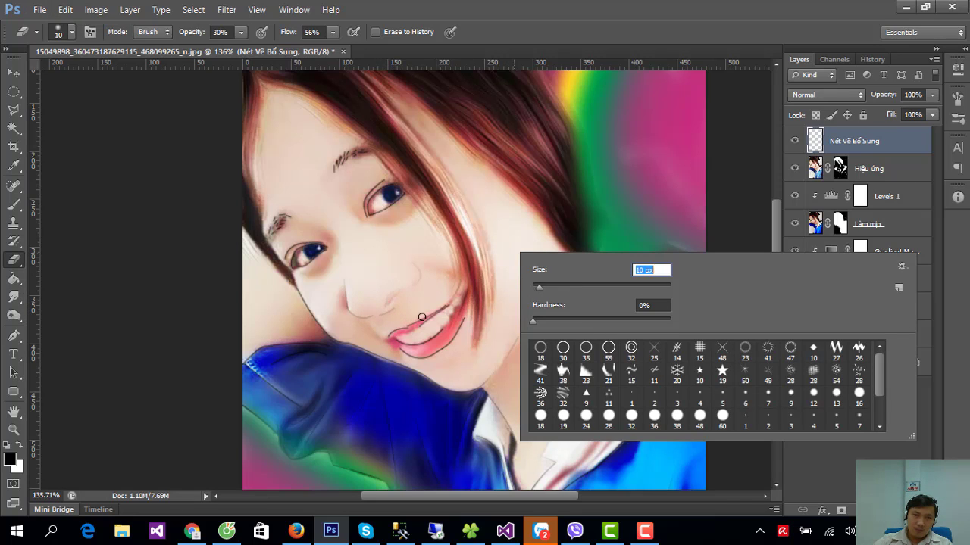
{"action": "key", "text": "Return"}
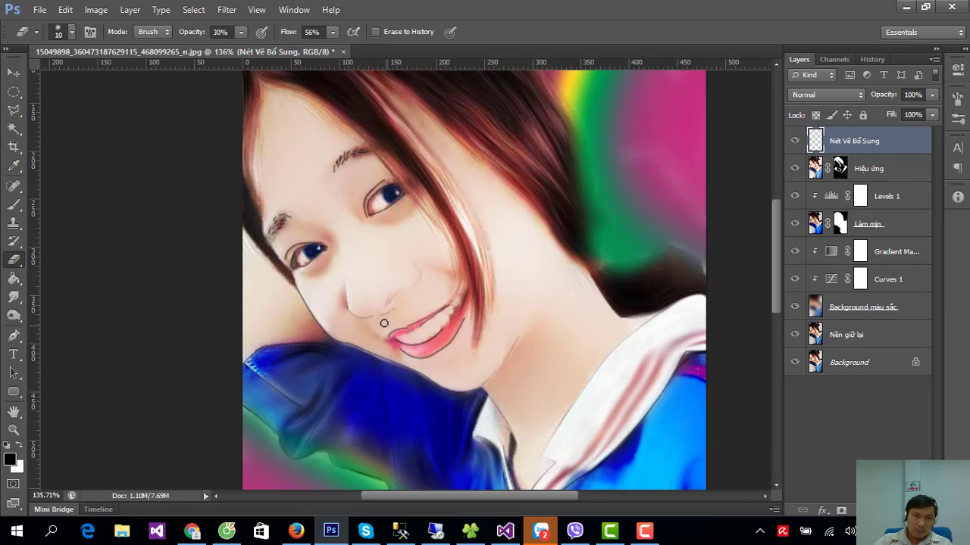
{"action": "right_click", "coordinate": [375, 312]}
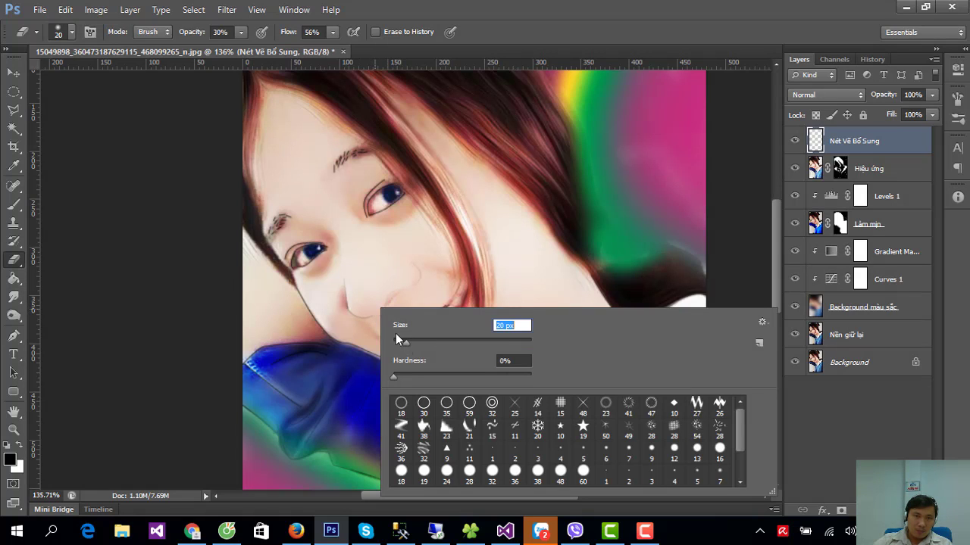
{"action": "key", "text": "Return"}
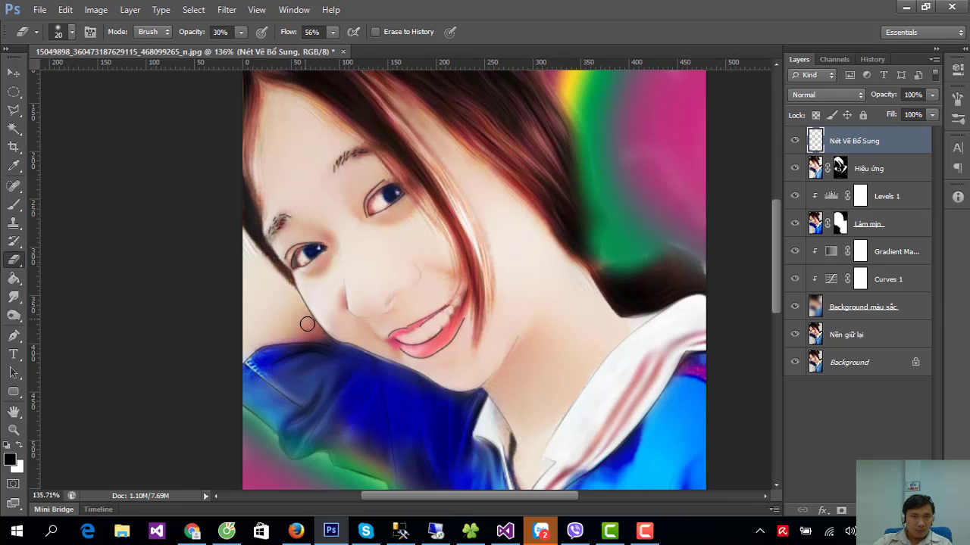
- Erase the dark cheek outline near the mouth and zoom around the face
{"action": "scroll", "coordinate": [307, 324], "scroll_direction": "up", "scroll_amount": 2}
{"action": "left_click_drag", "start_coordinate": [295, 276], "coordinate": [310, 308]}
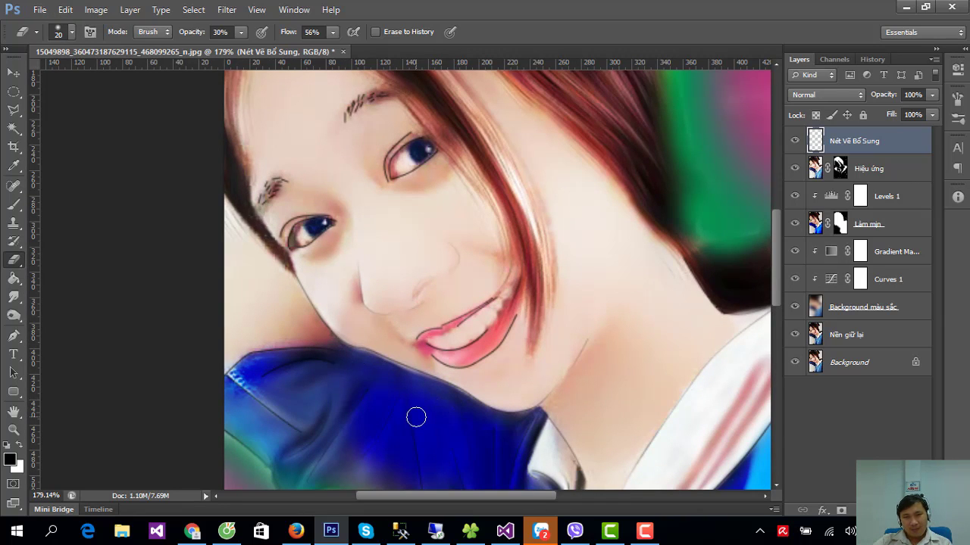
{"action": "scroll", "coordinate": [444, 362], "scroll_direction": "up", "scroll_amount": 2}
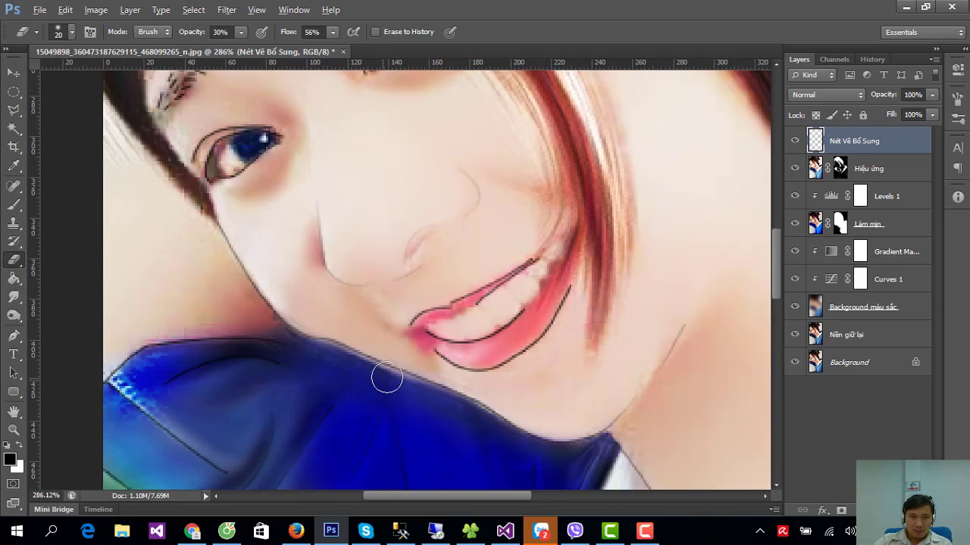
{"action": "scroll", "coordinate": [375, 383], "scroll_direction": "down", "scroll_amount": 1}
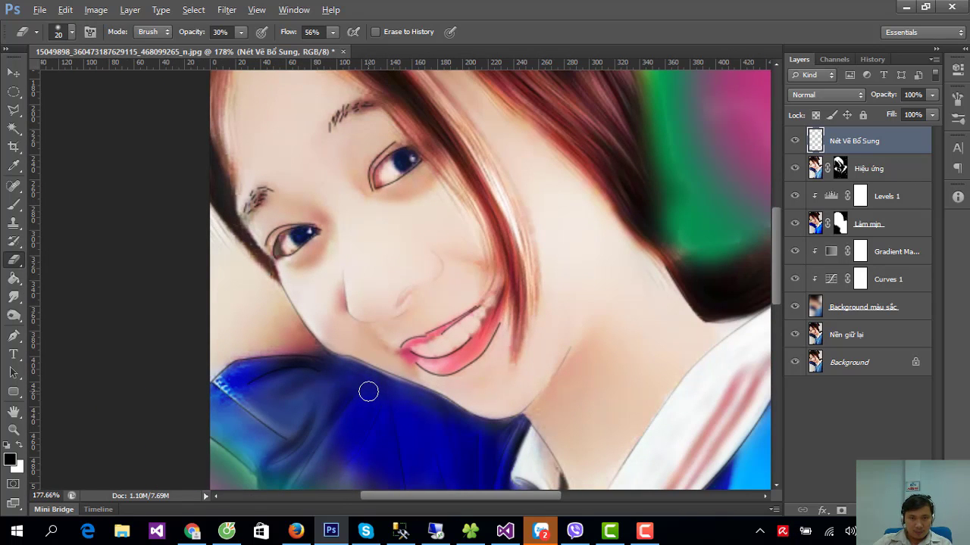
{"action": "scroll", "coordinate": [368, 390], "scroll_direction": "up", "scroll_amount": 2}
- Sample the shirt's dark blue as the brush colour, show Hiệu ứng, and select Làm mịn
{"action": "left_click", "coordinate": [13, 206]}
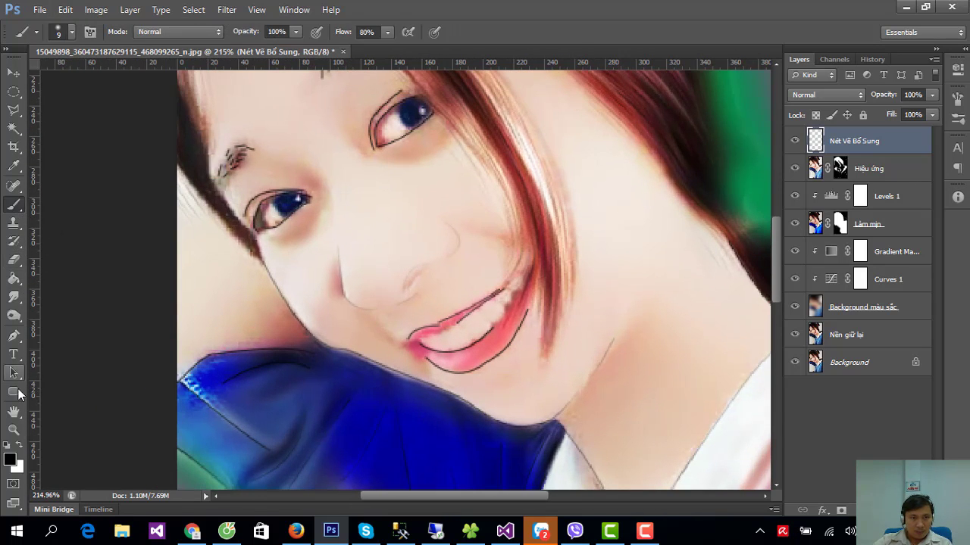
{"action": "left_click", "coordinate": [10, 460]}
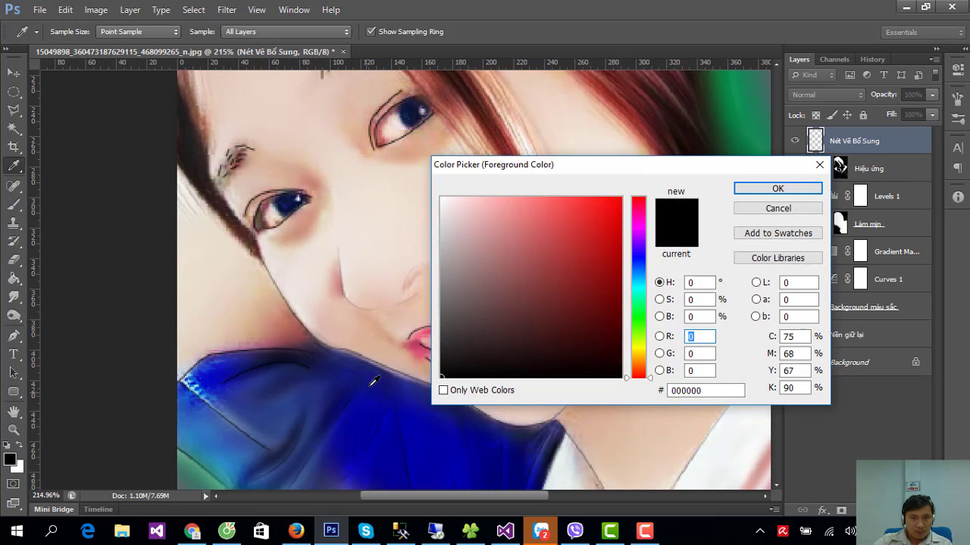
{"action": "left_click", "coordinate": [371, 369]}
{"action": "left_click", "coordinate": [777, 188]}
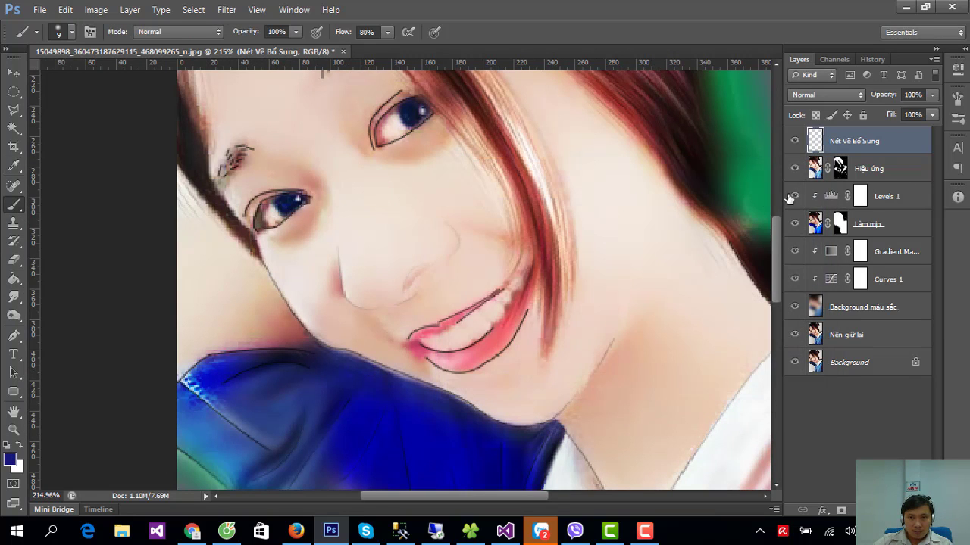
{"action": "left_click", "coordinate": [795, 169]}
{"action": "left_click", "coordinate": [817, 228]}
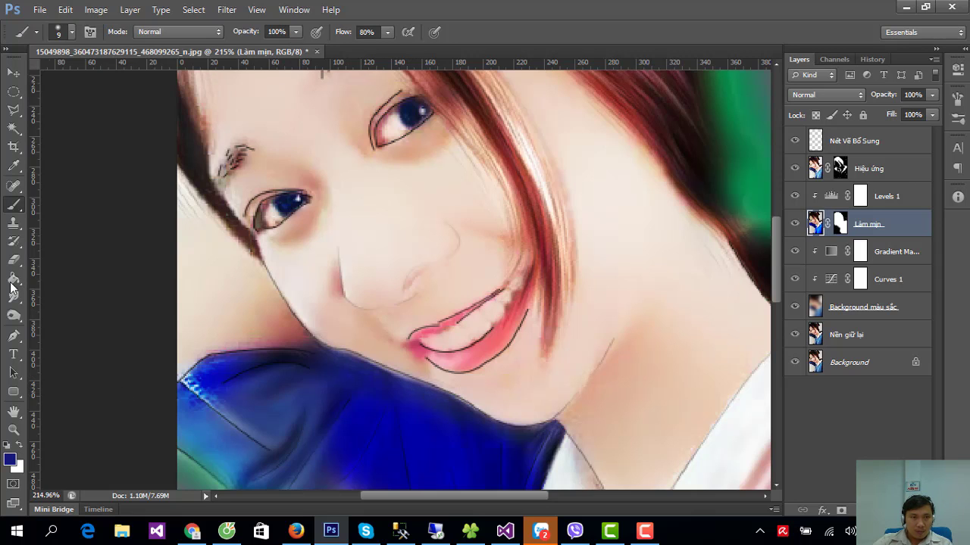
- Paint deeper blue along the shirt edge under the chin on the Làm mịn layer
{"action": "scroll", "coordinate": [383, 378], "scroll_direction": "up", "scroll_amount": 3}
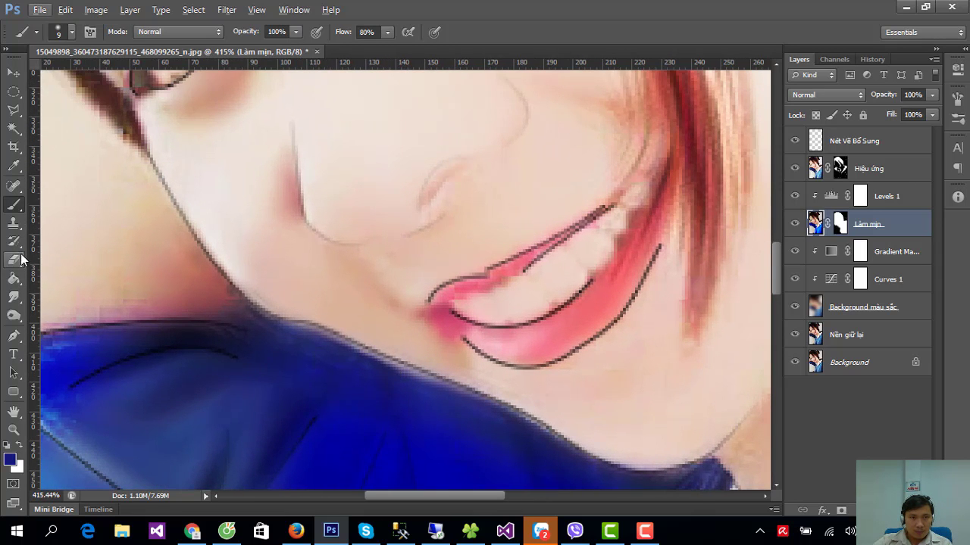
{"action": "left_click", "coordinate": [16, 225]}
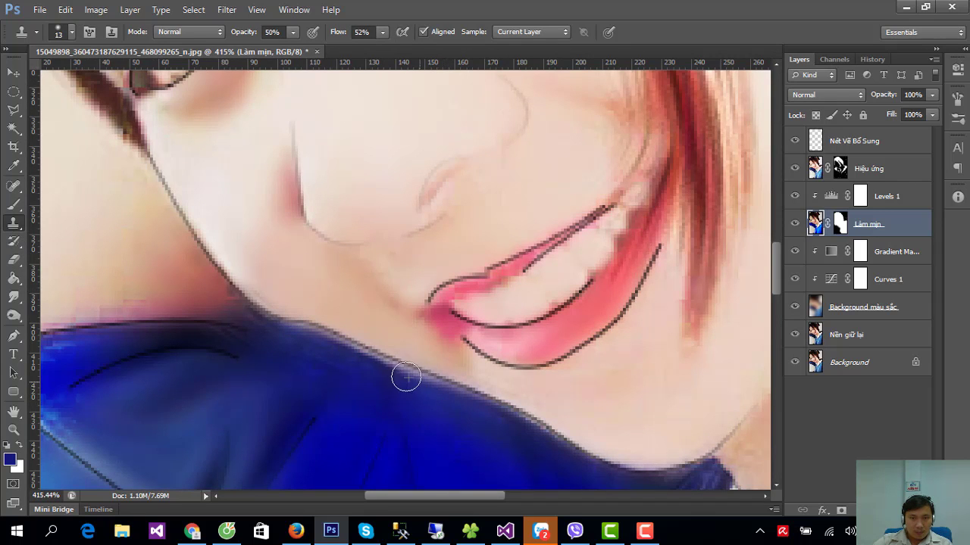
{"action": "left_click", "coordinate": [809, 171]}
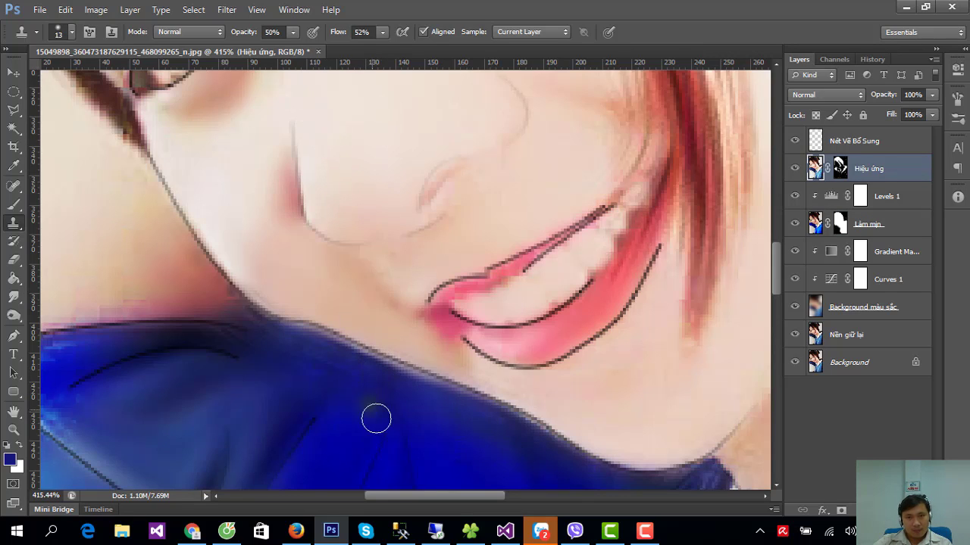
{"action": "left_click", "coordinate": [13, 206]}
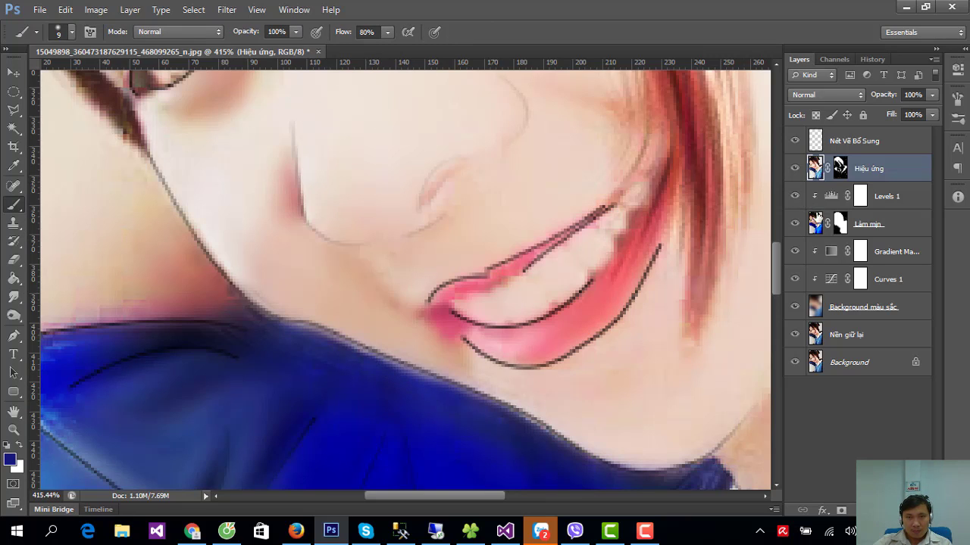
{"action": "left_click", "coordinate": [817, 225]}
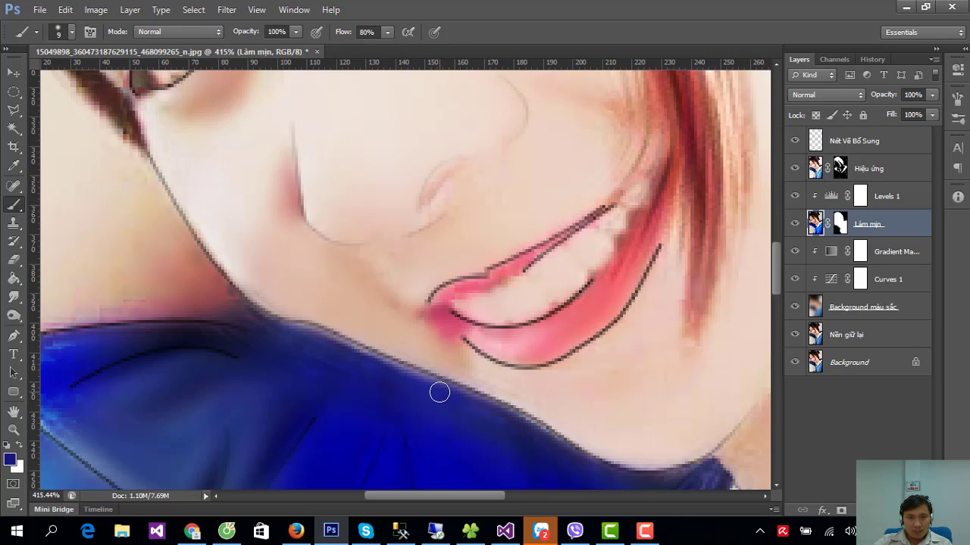
{"action": "mouse_move", "coordinate": [347, 355]}
{"action": "left_mouse_down"}
{"action": "mouse_move", "coordinate": [439, 404]}
{"action": "mouse_move", "coordinate": [361, 369]}
{"action": "left_mouse_up"}
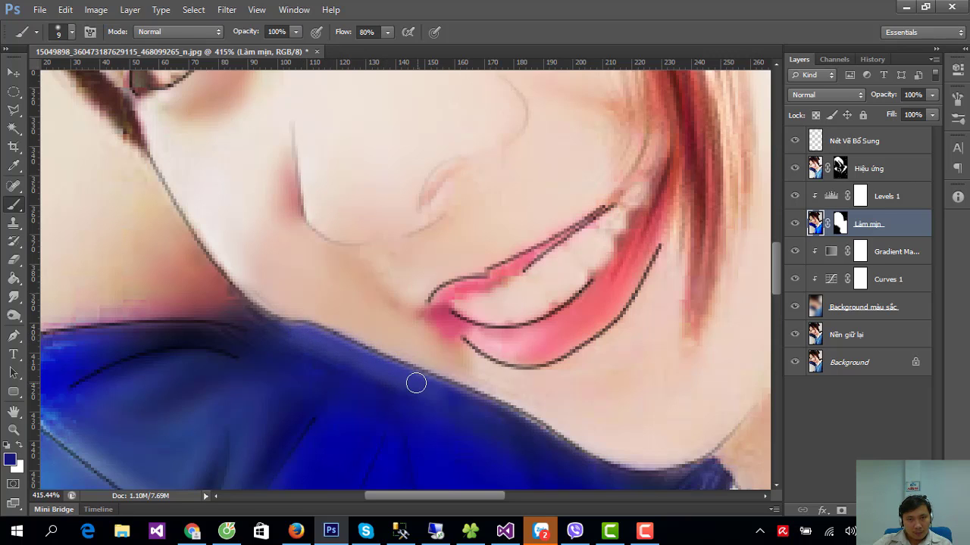
{"action": "scroll", "coordinate": [365, 389], "scroll_direction": "down", "scroll_amount": 3}
{"action": "scroll", "coordinate": [374, 383], "scroll_direction": "up", "scroll_amount": 2}
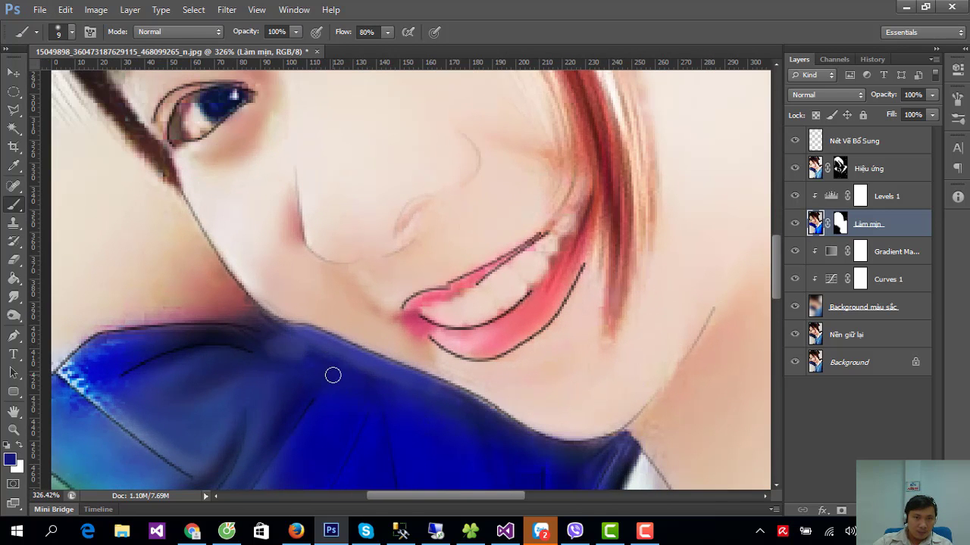
- Set the brush to 30 px, resample the shirt colour, then reduce the brush to 21 px
{"action": "right_click", "coordinate": [374, 399]}
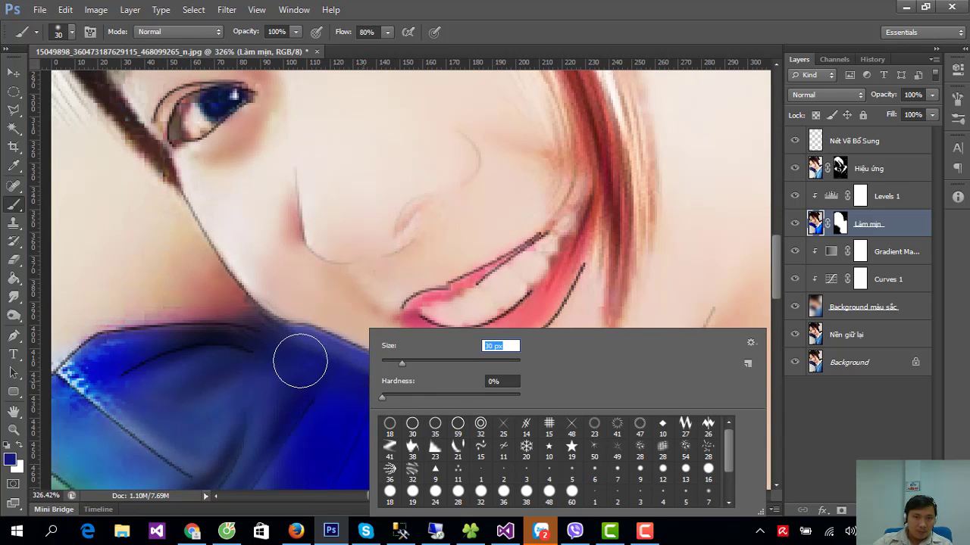
{"action": "type", "text": "30"}
{"action": "key", "text": "Return"}
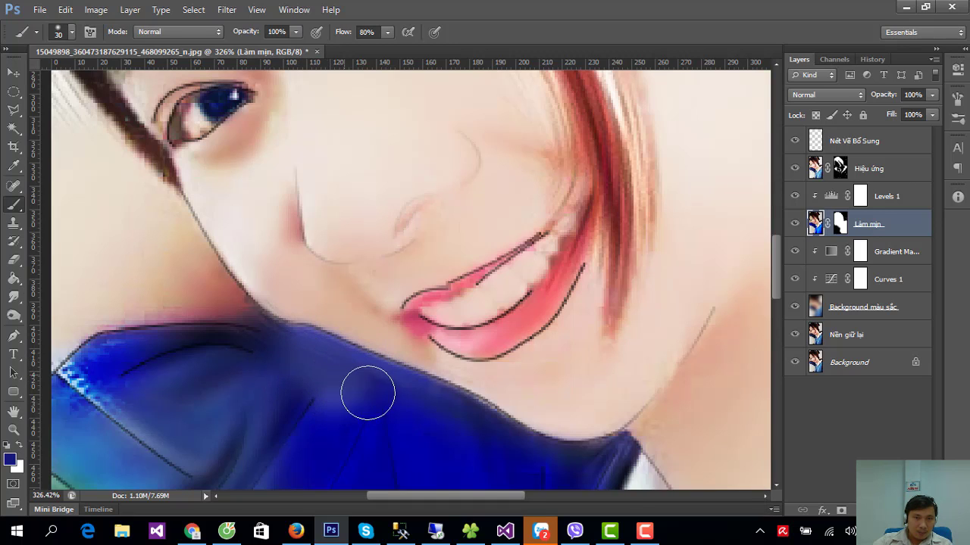
{"action": "left_click", "coordinate": [17, 177]}
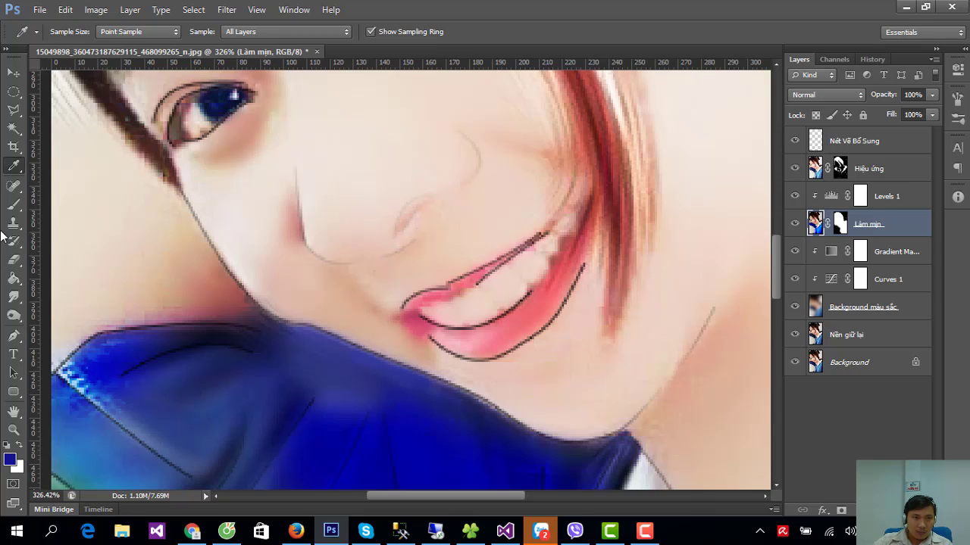
{"action": "left_click", "coordinate": [13, 209]}
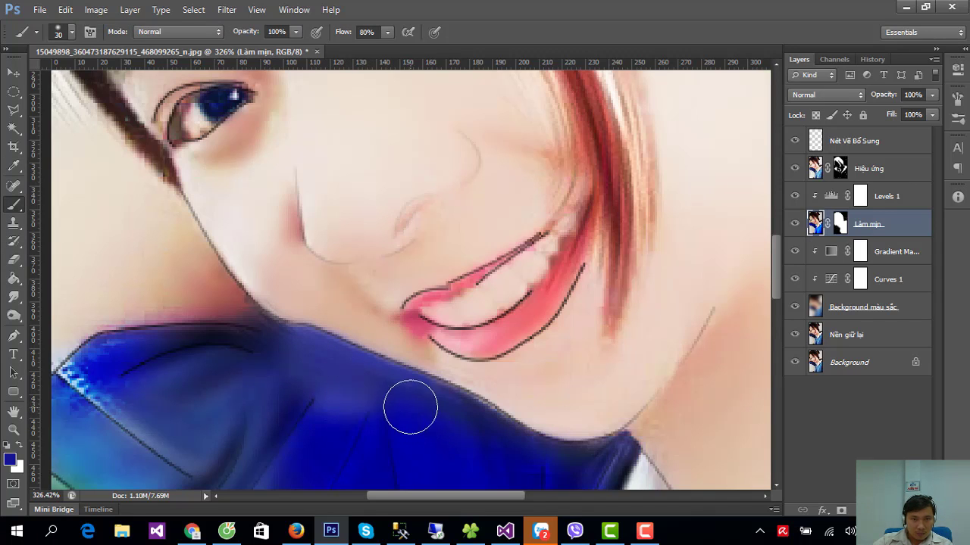
{"action": "right_click", "coordinate": [434, 398]}
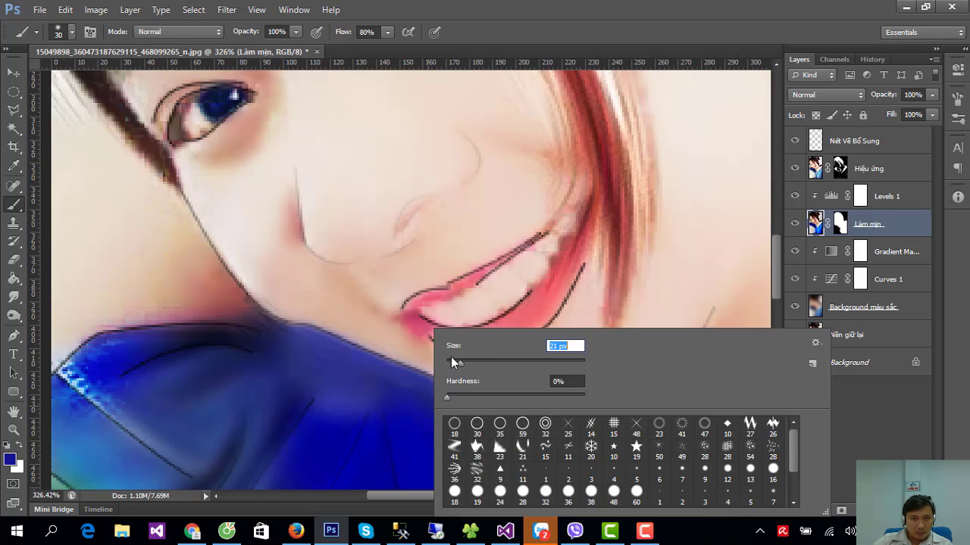
{"action": "key", "text": "Return"}
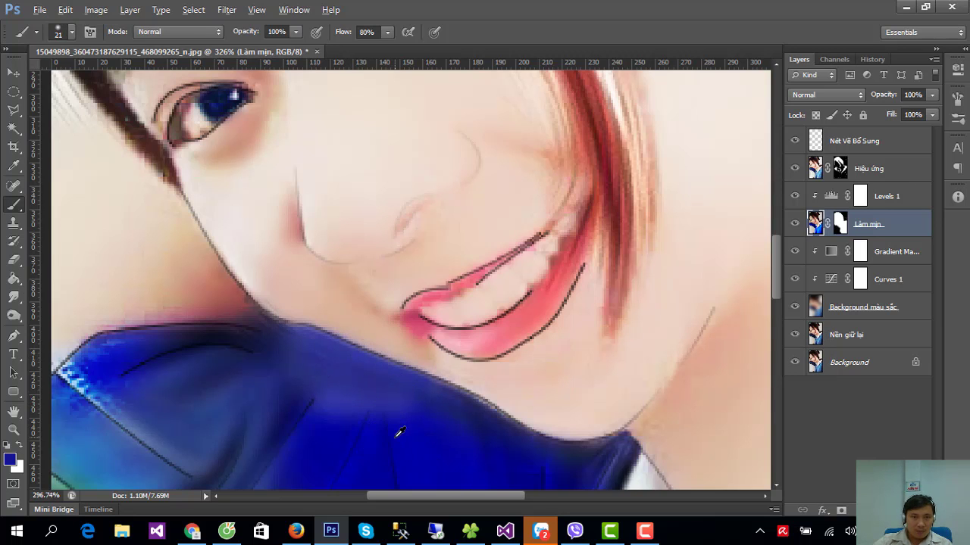
- Blur the blue shirt area below the chin at 100% strength
{"action": "scroll", "coordinate": [409, 455], "scroll_direction": "down", "scroll_amount": 5}
{"action": "scroll", "coordinate": [411, 347], "scroll_direction": "down", "scroll_amount": 2}
{"action": "scroll", "coordinate": [396, 347], "scroll_direction": "up", "scroll_amount": 3}
{"action": "scroll", "coordinate": [396, 337], "scroll_direction": "up", "scroll_amount": 3}
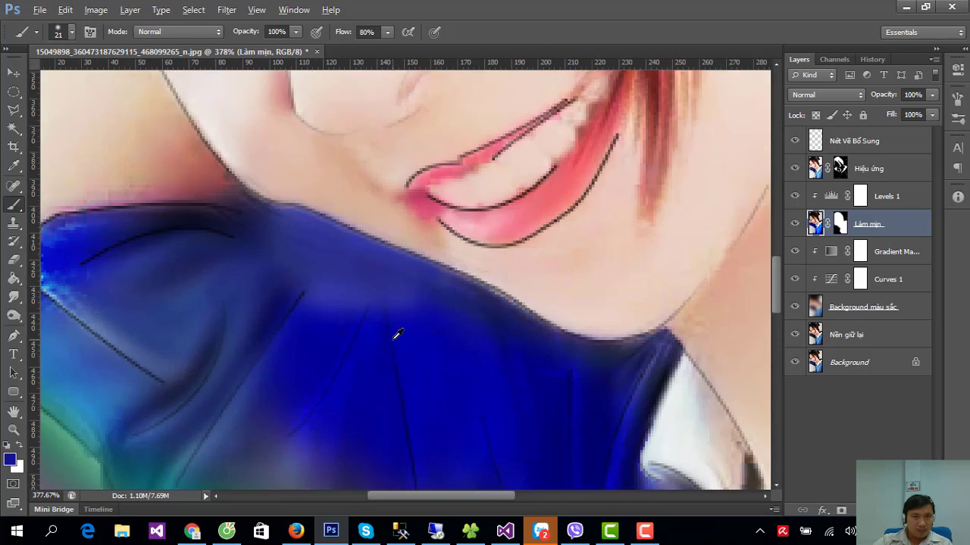
{"action": "scroll", "coordinate": [396, 334], "scroll_direction": "up", "scroll_amount": 1}
{"action": "left_click", "coordinate": [14, 297]}
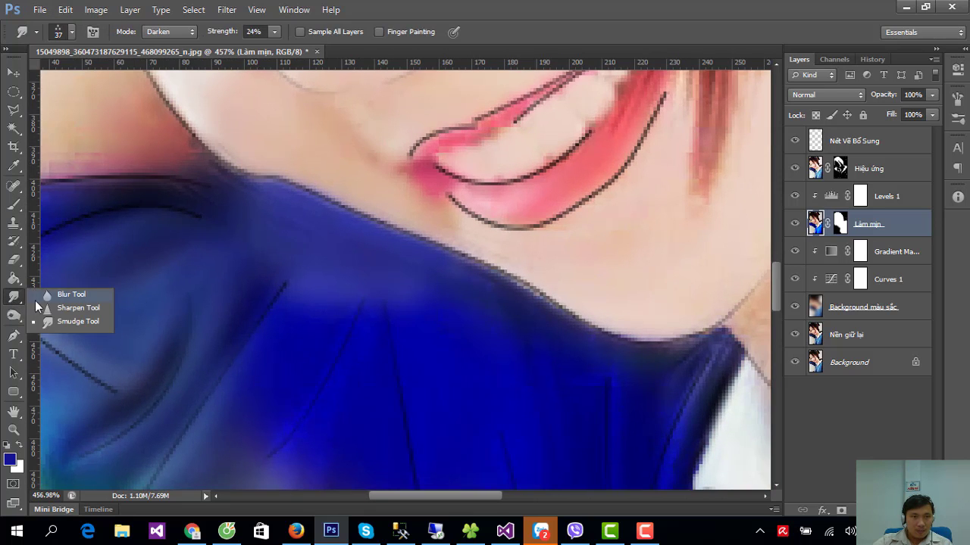
{"action": "left_click", "coordinate": [68, 294]}
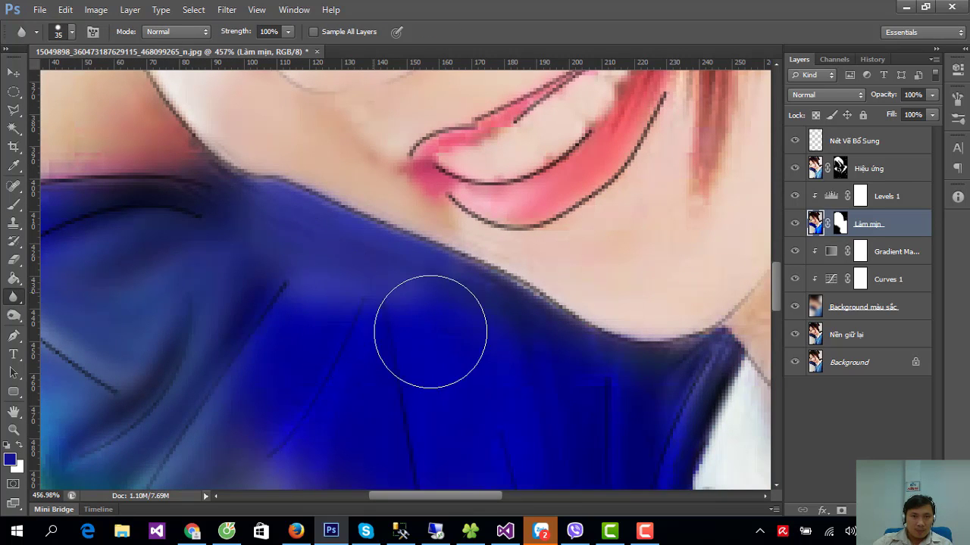
{"action": "mouse_move", "coordinate": [297, 293]}
{"action": "left_mouse_down"}
{"action": "mouse_move", "coordinate": [329, 328]}
{"action": "mouse_move", "coordinate": [297, 292]}
{"action": "left_mouse_up"}
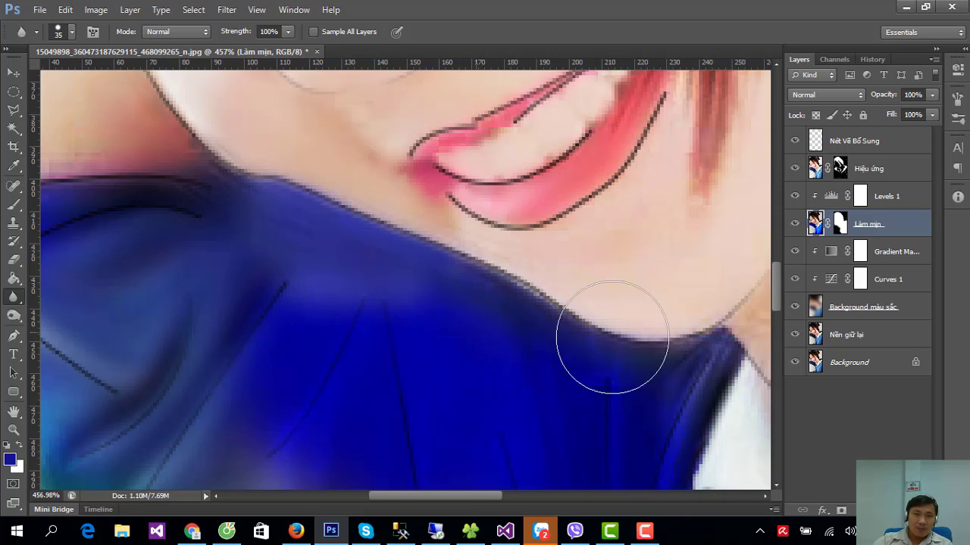
{"action": "left_click", "coordinate": [833, 143]}
- Erase the faint dark line on the shirt on the Nét Vẽ Bổ Sung layer, then zoom to the lips
{"action": "left_click", "coordinate": [15, 261]}
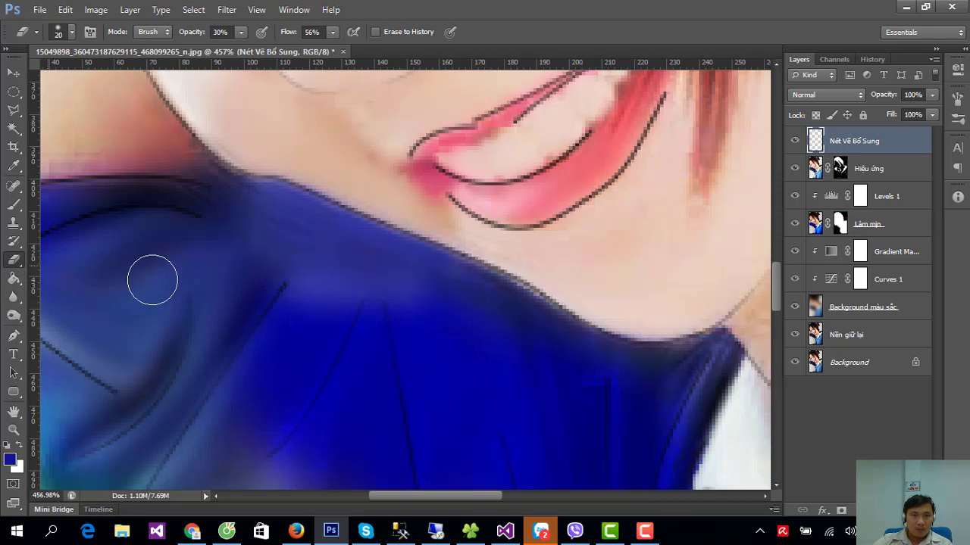
{"action": "left_click_drag", "start_coordinate": [271, 297], "coordinate": [290, 298]}
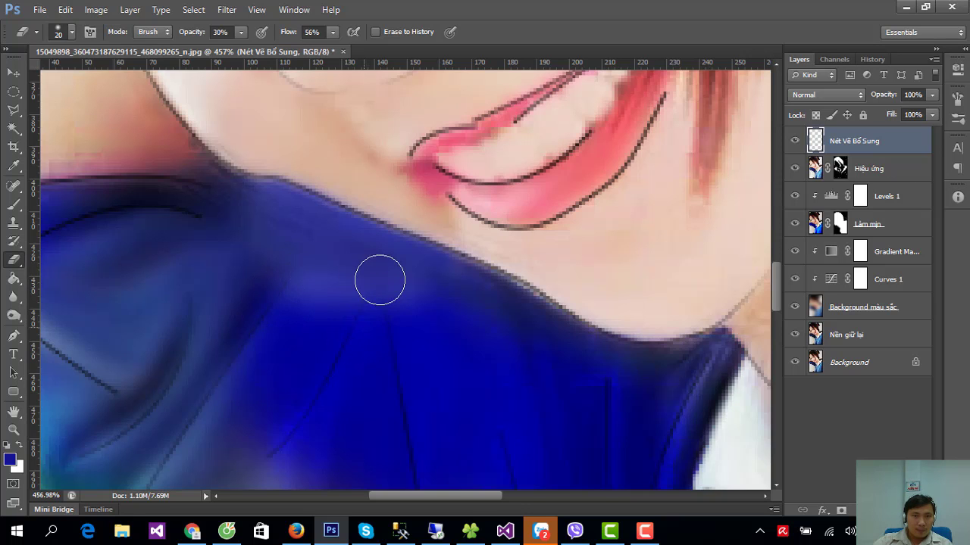
{"action": "key", "text": "ctrl+0"}
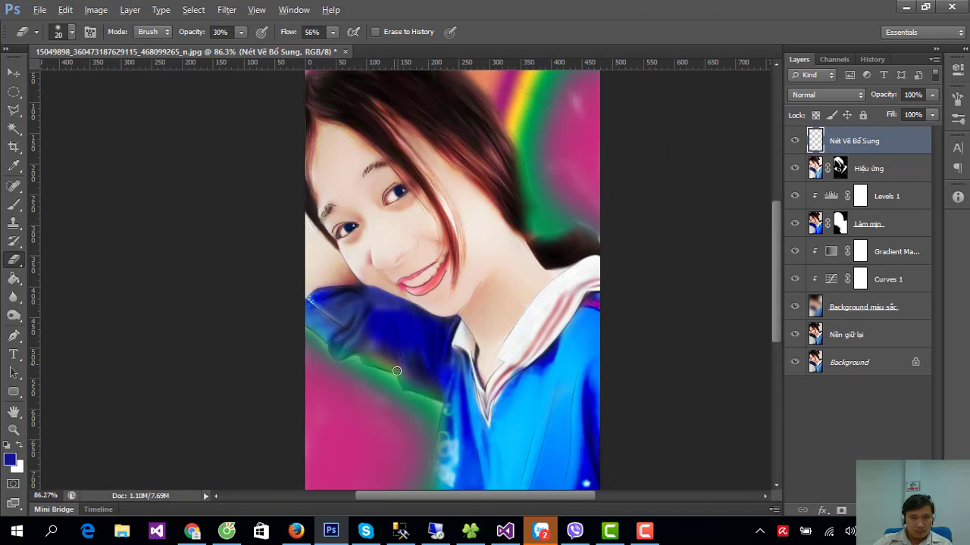
{"action": "scroll", "coordinate": [396, 370], "scroll_direction": "up", "scroll_amount": 2}
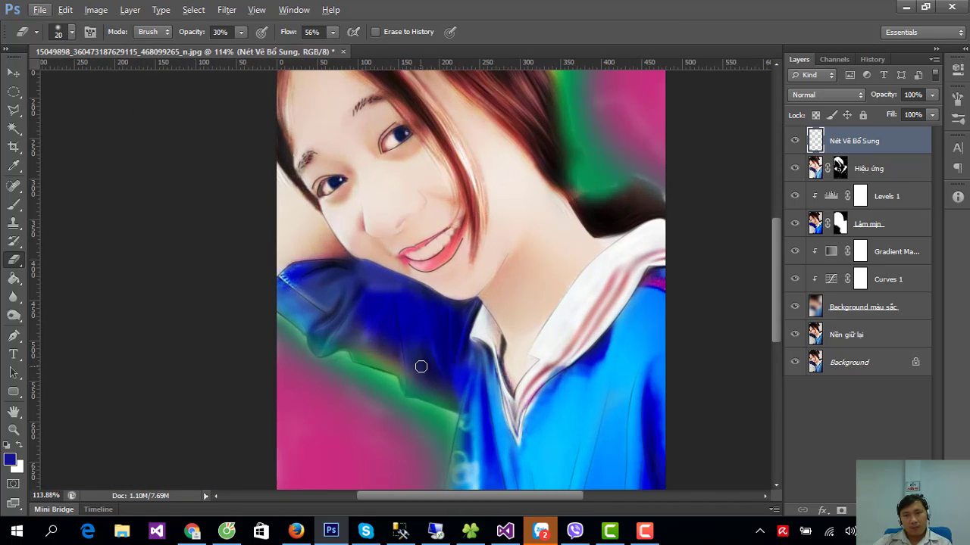
{"action": "scroll", "coordinate": [493, 388], "scroll_direction": "down", "scroll_amount": 3}
{"action": "scroll", "coordinate": [444, 262], "scroll_direction": "up", "scroll_amount": 2}
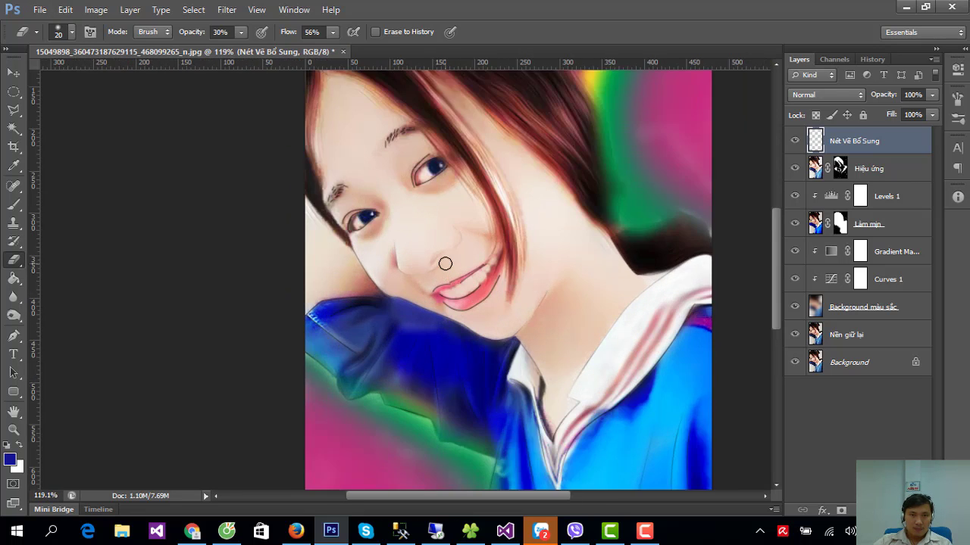
{"action": "scroll", "coordinate": [443, 262], "scroll_direction": "up", "scroll_amount": 1}
{"action": "scroll", "coordinate": [450, 270], "scroll_direction": "up", "scroll_amount": 1}
{"action": "scroll", "coordinate": [376, 296], "scroll_direction": "up", "scroll_amount": 1}
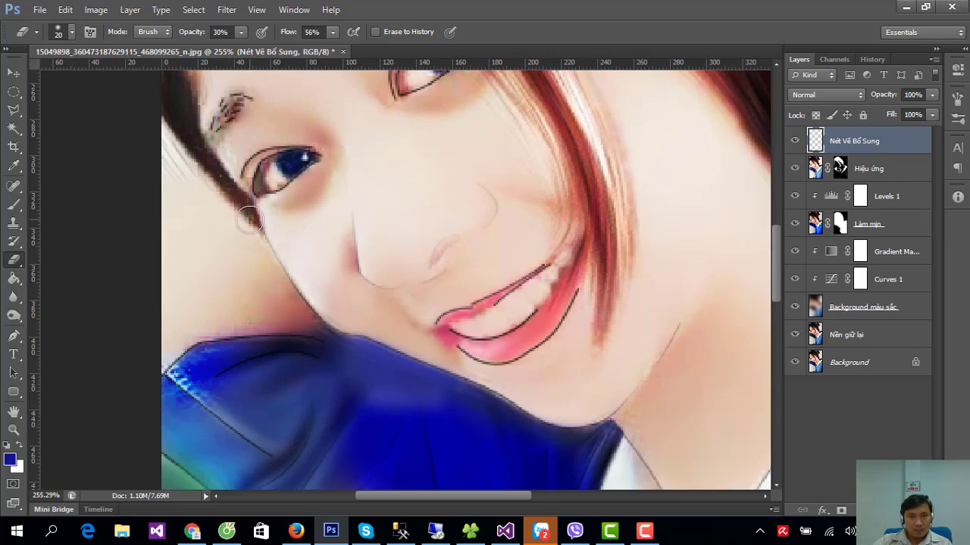
{"action": "scroll", "coordinate": [379, 311], "scroll_direction": "down", "scroll_amount": 1}
{"action": "scroll", "coordinate": [520, 325], "scroll_direction": "up", "scroll_amount": 1}
{"action": "scroll", "coordinate": [440, 337], "scroll_direction": "up", "scroll_amount": 2}
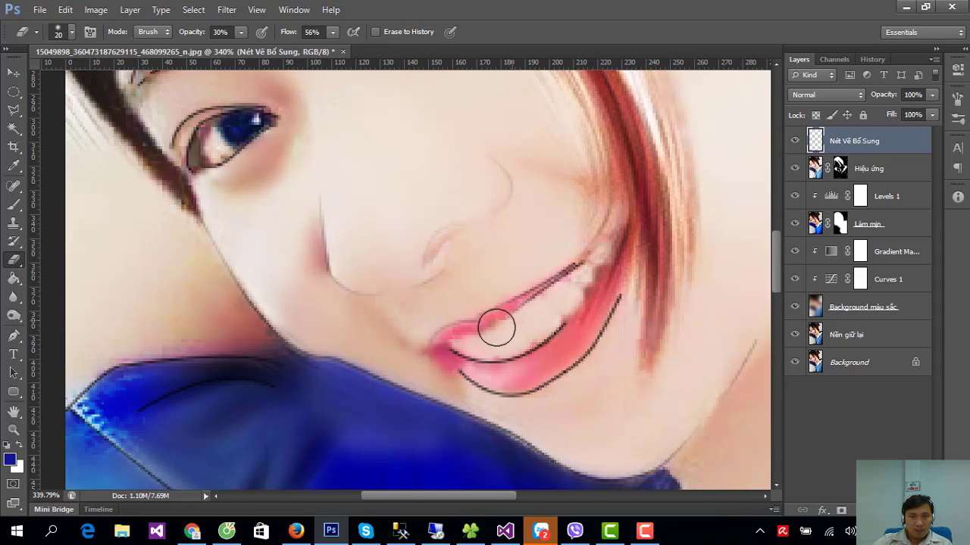
- Erase the dark strokes along the upper lip, the outer lip contour and the lower lip's right edge
{"action": "mouse_move", "coordinate": [496, 324]}
{"action": "left_mouse_down"}
{"action": "mouse_move", "coordinate": [565, 277]}
{"action": "mouse_move", "coordinate": [561, 262]}
{"action": "mouse_move", "coordinate": [579, 271]}
{"action": "left_mouse_up"}
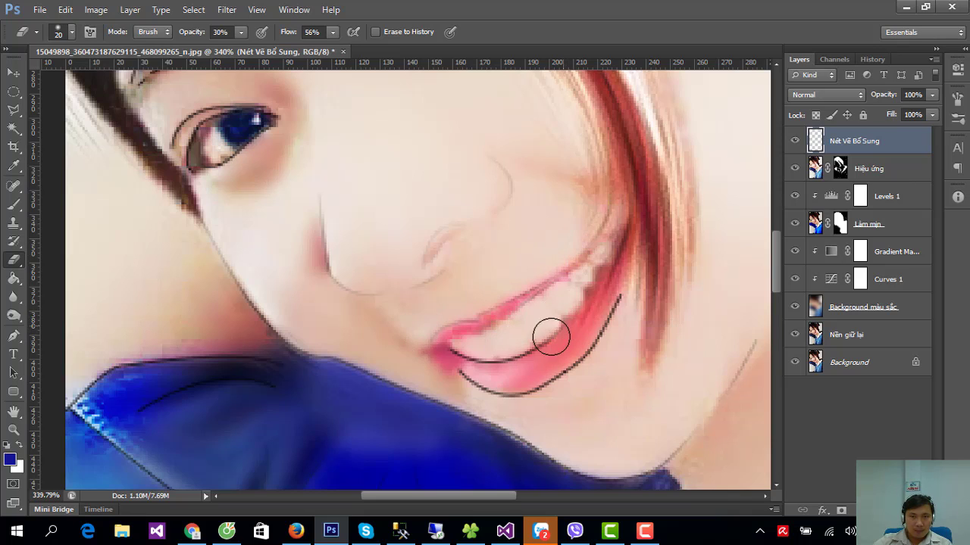
{"action": "left_click_drag", "start_coordinate": [601, 320], "coordinate": [633, 272]}
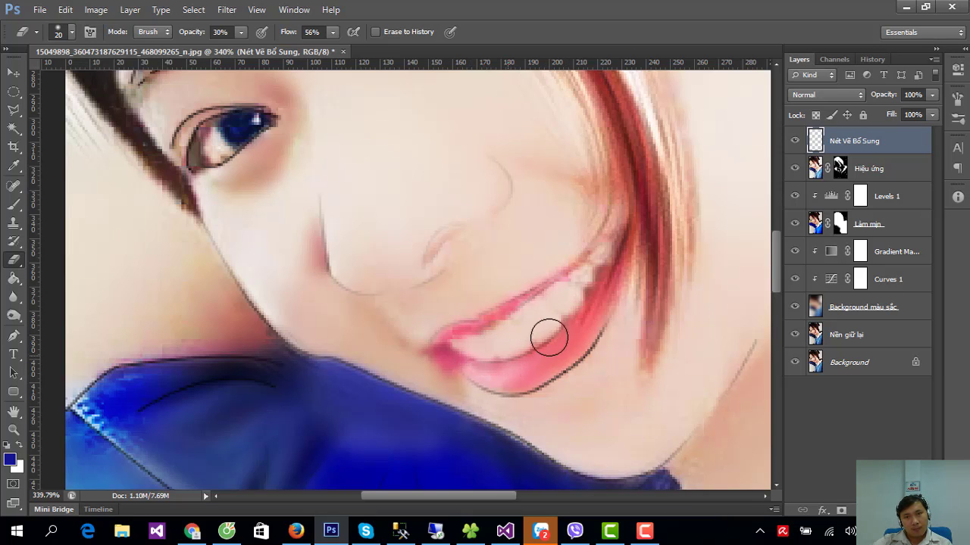
{"action": "mouse_move", "coordinate": [549, 337]}
{"action": "left_mouse_down"}
{"action": "mouse_move", "coordinate": [622, 325]}
{"action": "mouse_move", "coordinate": [580, 357]}
{"action": "mouse_move", "coordinate": [628, 305]}
{"action": "mouse_move", "coordinate": [583, 378]}
{"action": "mouse_move", "coordinate": [597, 353]}
{"action": "mouse_move", "coordinate": [526, 398]}
{"action": "mouse_move", "coordinate": [633, 345]}
{"action": "left_mouse_up"}
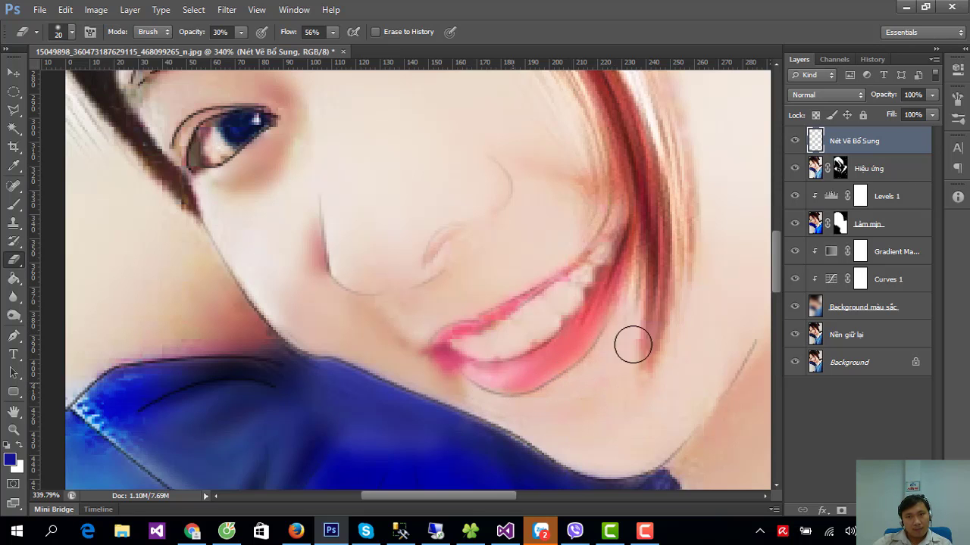
{"action": "scroll", "coordinate": [632, 345], "scroll_direction": "down", "scroll_amount": 3}
{"action": "scroll", "coordinate": [621, 338], "scroll_direction": "down", "scroll_amount": 3}
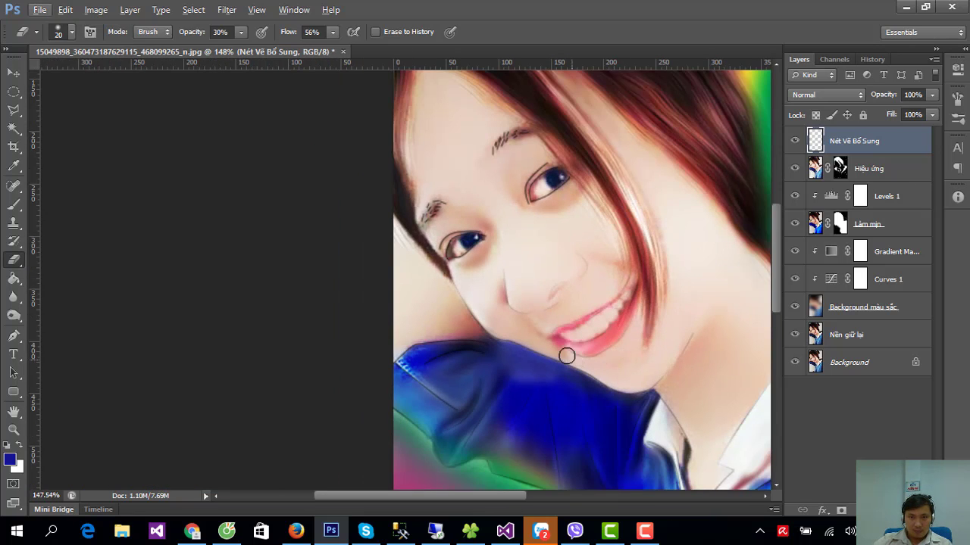
{"action": "scroll", "coordinate": [606, 369], "scroll_direction": "up", "scroll_amount": 1}
{"action": "scroll", "coordinate": [591, 371], "scroll_direction": "up", "scroll_amount": 3}
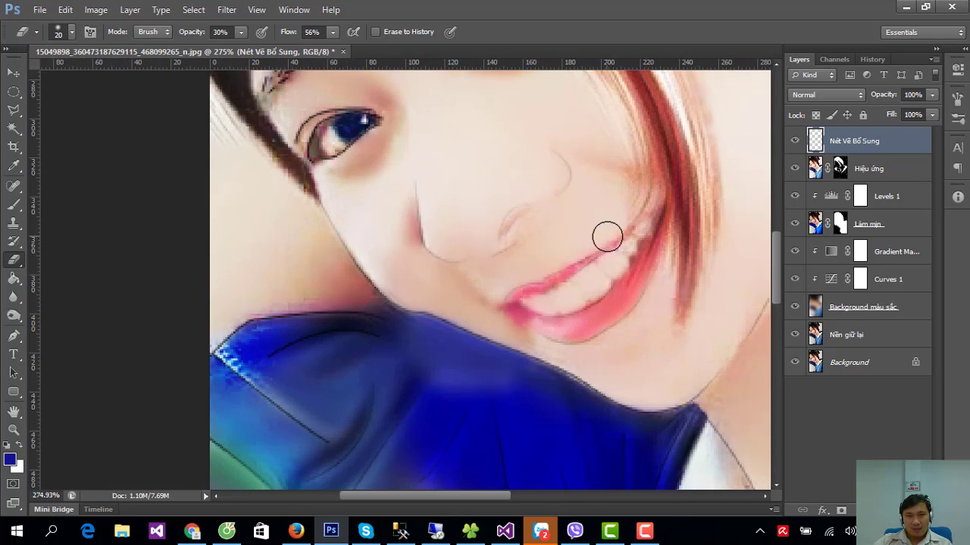
{"action": "left_click_drag", "start_coordinate": [584, 265], "coordinate": [610, 248]}
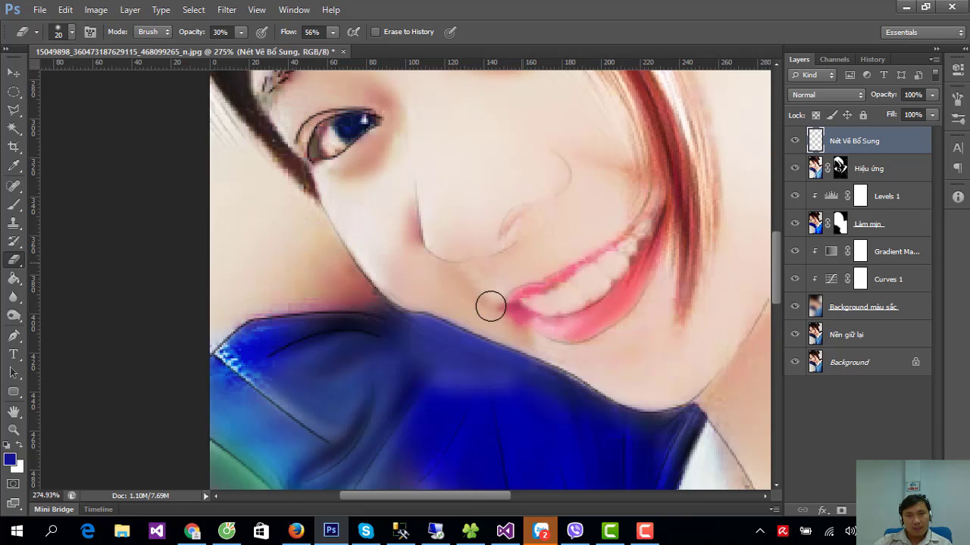
- Blur the nostril outline on the Làm mịn layer with a 21 px Blur brush
{"action": "left_click", "coordinate": [817, 227]}
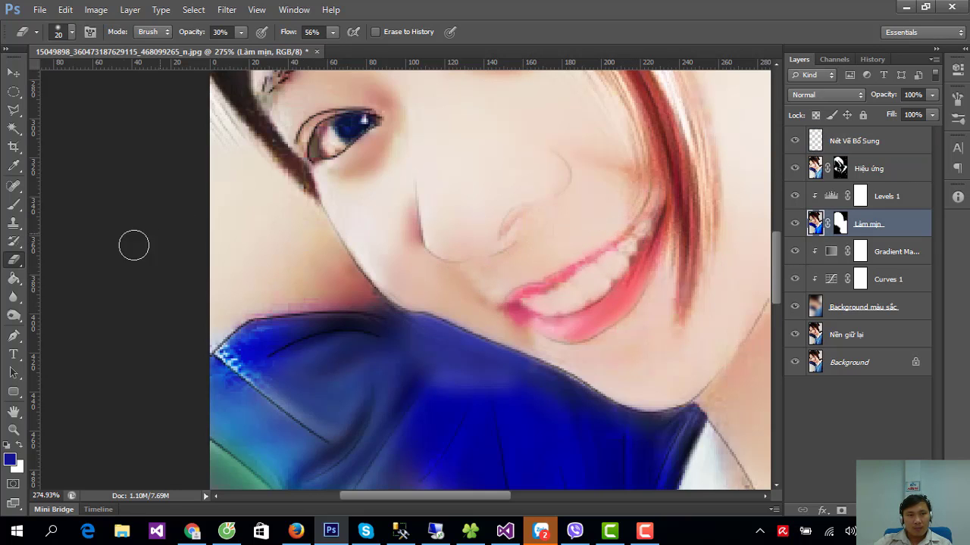
{"action": "left_click", "coordinate": [15, 297]}
{"action": "right_click", "coordinate": [641, 227]}
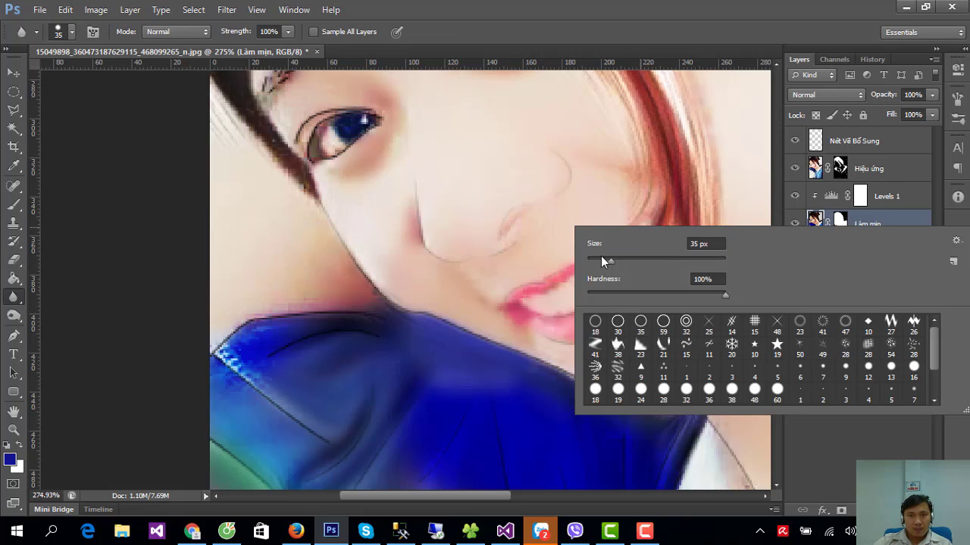
{"action": "left_click_drag", "start_coordinate": [603, 261], "coordinate": [598, 260]}
{"action": "key", "text": "Return"}
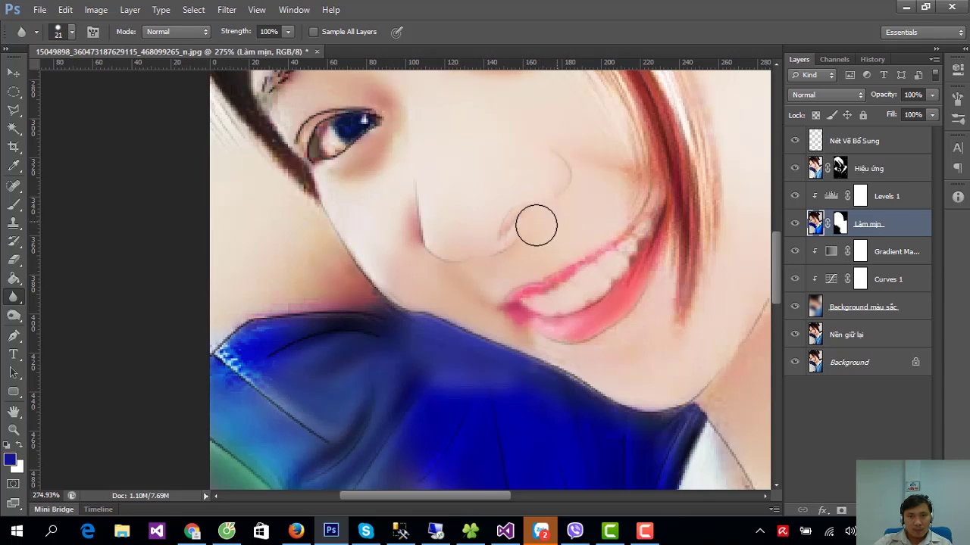
{"action": "mouse_move", "coordinate": [537, 226]}
{"action": "left_mouse_down"}
{"action": "mouse_move", "coordinate": [541, 217]}
{"action": "mouse_move", "coordinate": [528, 215]}
{"action": "mouse_move", "coordinate": [476, 271]}
{"action": "mouse_move", "coordinate": [472, 212]}
{"action": "mouse_move", "coordinate": [522, 177]}
{"action": "mouse_move", "coordinate": [560, 203]}
{"action": "left_mouse_up"}
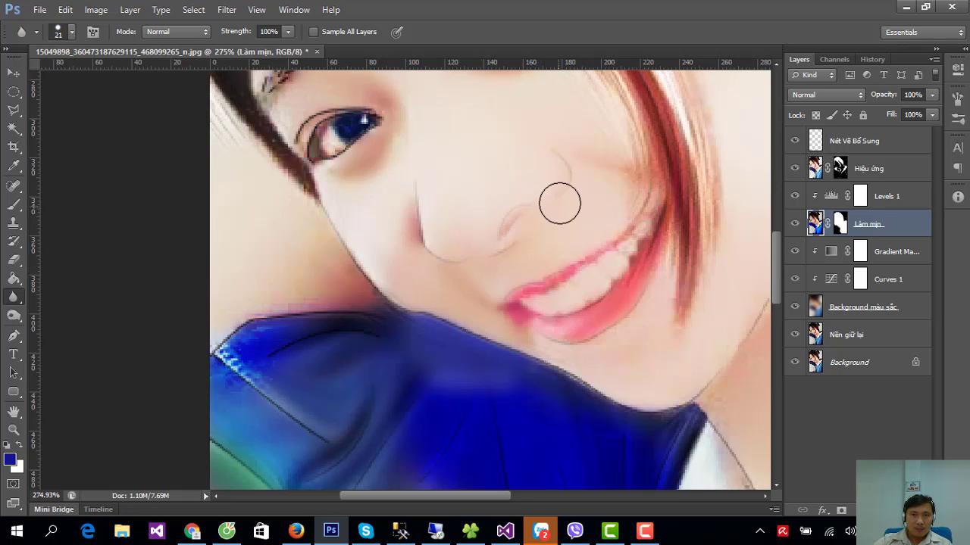
- Blur the left side of the nose on Nét Vẽ Bổ Sung and recentre the face
{"action": "left_click", "coordinate": [854, 140]}
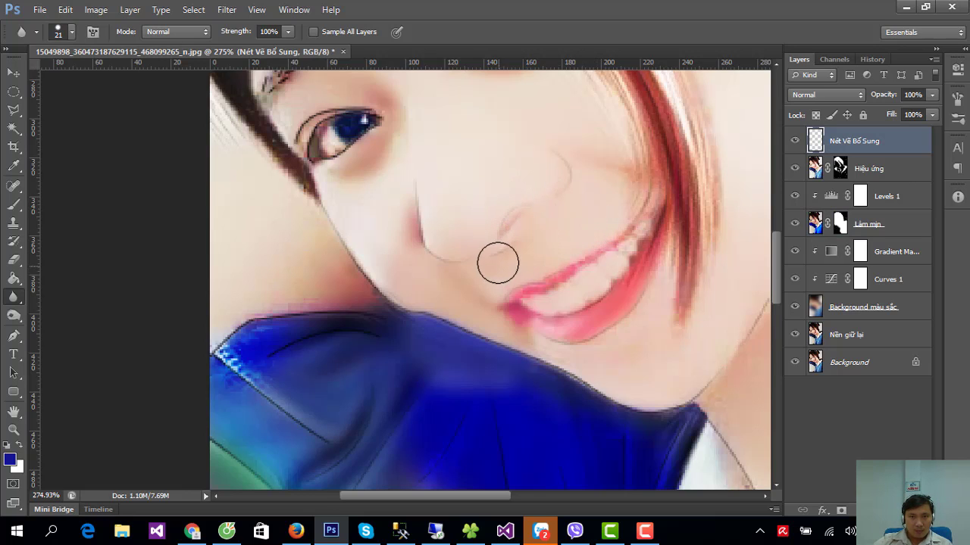
{"action": "mouse_move", "coordinate": [411, 242]}
{"action": "left_mouse_down"}
{"action": "mouse_move", "coordinate": [396, 227]}
{"action": "mouse_move", "coordinate": [405, 247]}
{"action": "mouse_move", "coordinate": [419, 235]}
{"action": "mouse_move", "coordinate": [424, 141]}
{"action": "mouse_move", "coordinate": [436, 198]}
{"action": "mouse_move", "coordinate": [467, 235]}
{"action": "mouse_move", "coordinate": [433, 238]}
{"action": "left_mouse_up"}
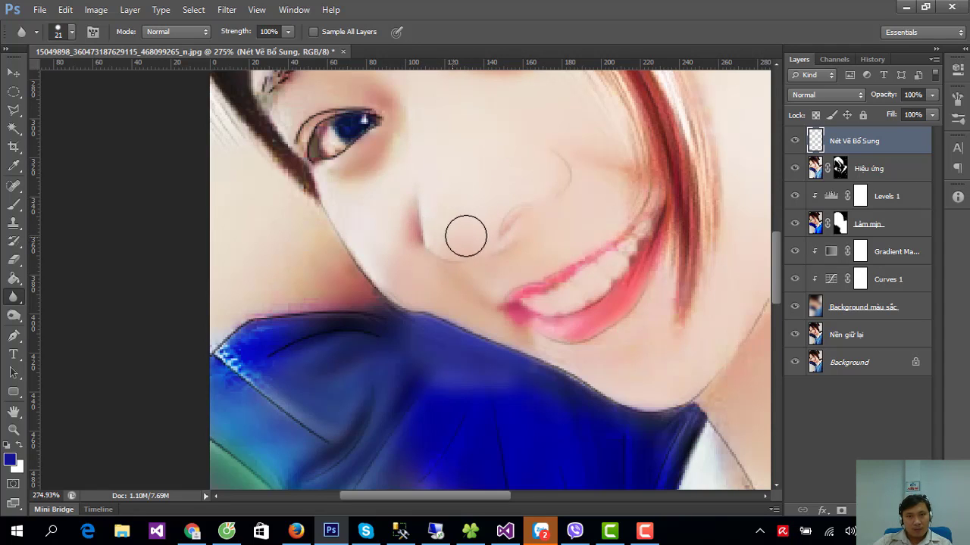
{"action": "left_click", "coordinate": [813, 177]}
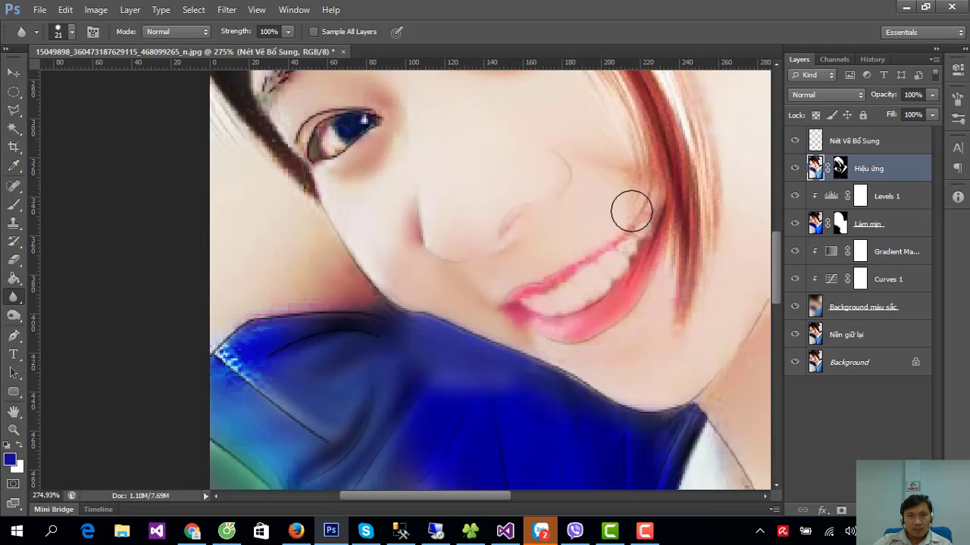
{"action": "left_click", "coordinate": [809, 224]}
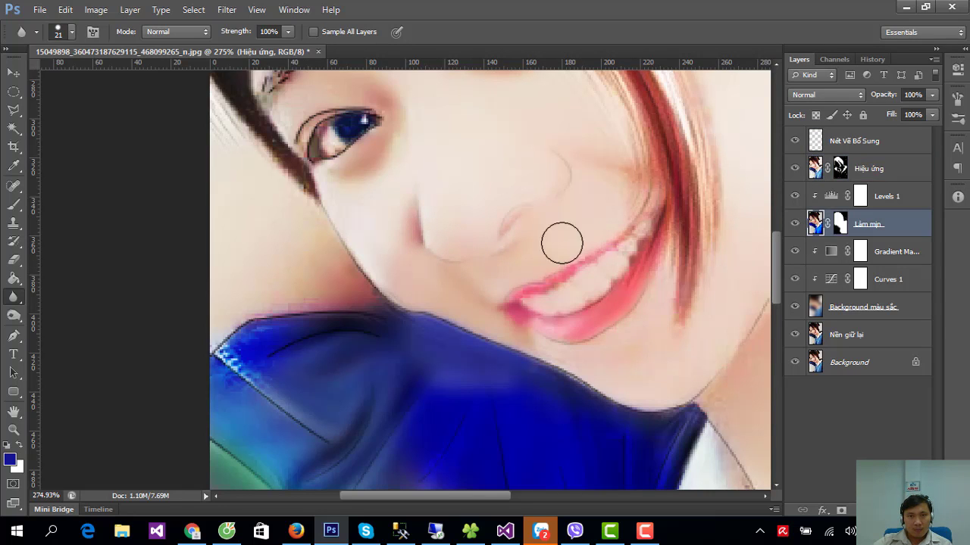
{"action": "scroll", "coordinate": [501, 184], "scroll_direction": "down", "scroll_amount": 5}
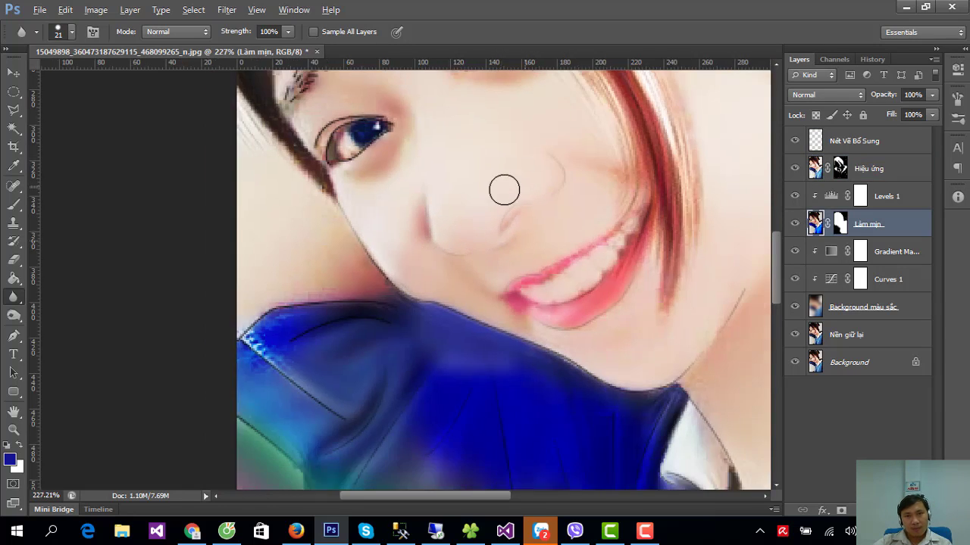
{"action": "scroll", "coordinate": [504, 189], "scroll_direction": "down", "scroll_amount": 5}
{"action": "scroll", "coordinate": [533, 182], "scroll_direction": "up", "scroll_amount": 2}
{"action": "scroll", "coordinate": [523, 179], "scroll_direction": "up", "scroll_amount": 2}
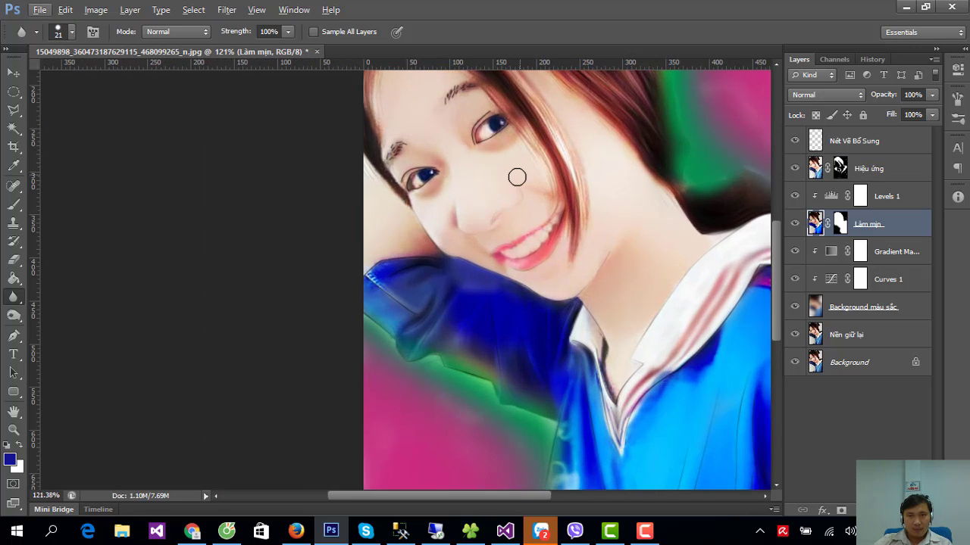
{"action": "left_click_drag", "start_coordinate": [530, 146], "coordinate": [524, 196]}
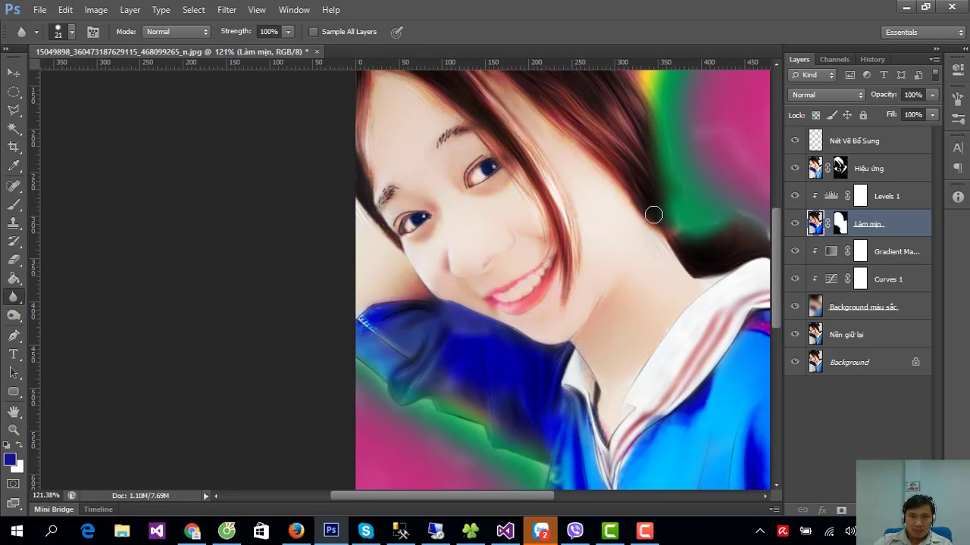
- Return to the Nét Vẽ Bổ Sung layer and set the Blur strength to 50%
{"action": "key", "text": "alt+period"}
{"action": "scroll", "coordinate": [531, 241], "scroll_direction": "up", "scroll_amount": 2}
{"action": "scroll", "coordinate": [528, 235], "scroll_direction": "up", "scroll_amount": 1}
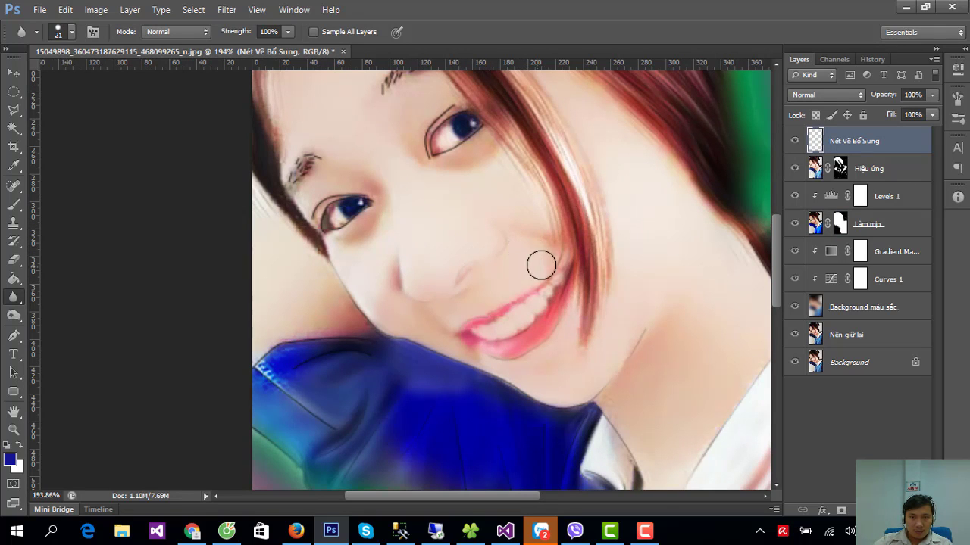
{"action": "scroll", "coordinate": [477, 322], "scroll_direction": "up", "scroll_amount": 2}
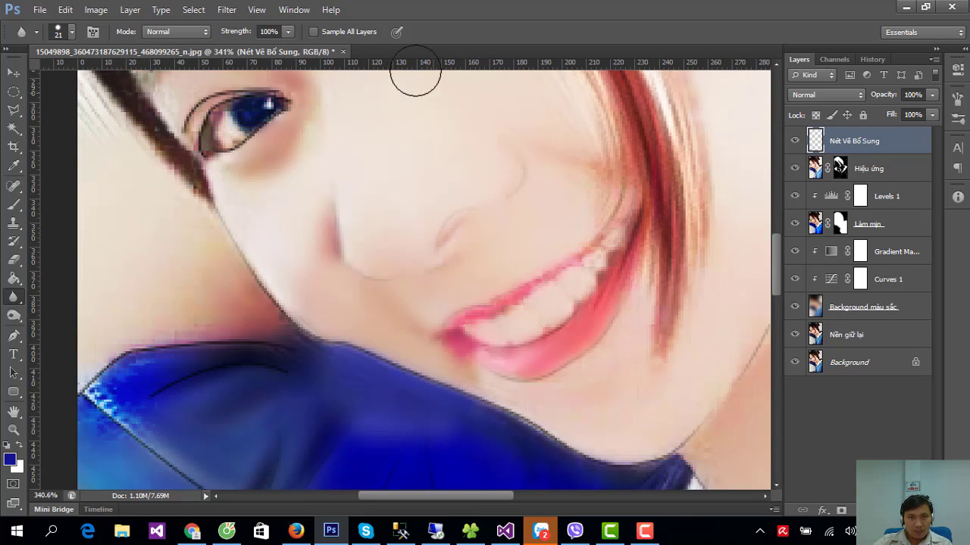
{"action": "left_click", "coordinate": [270, 30]}
{"action": "type", "text": "50"}
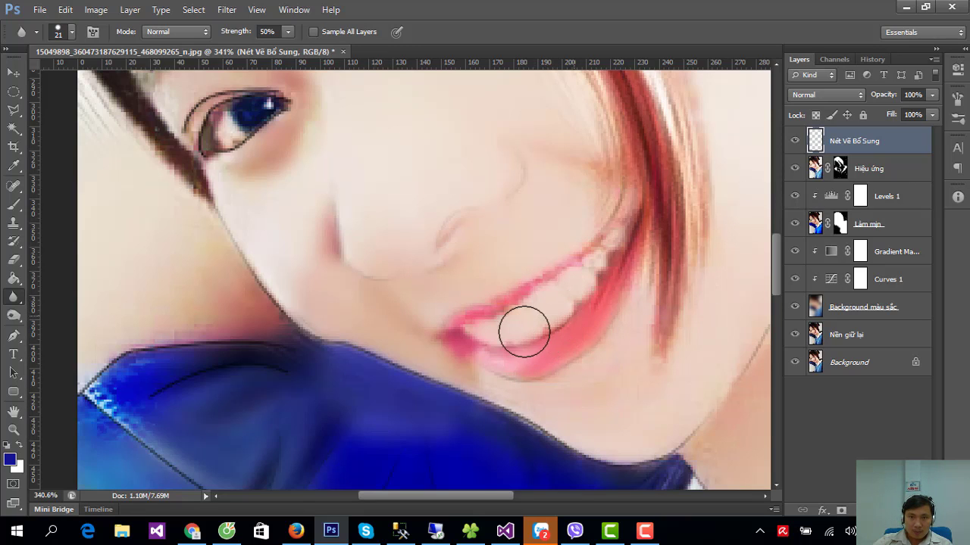
- Blur the jaw edge below the mouth, shrink the brush to 13 px, and zoom out
{"action": "left_click_drag", "start_coordinate": [730, 346], "coordinate": [523, 264]}
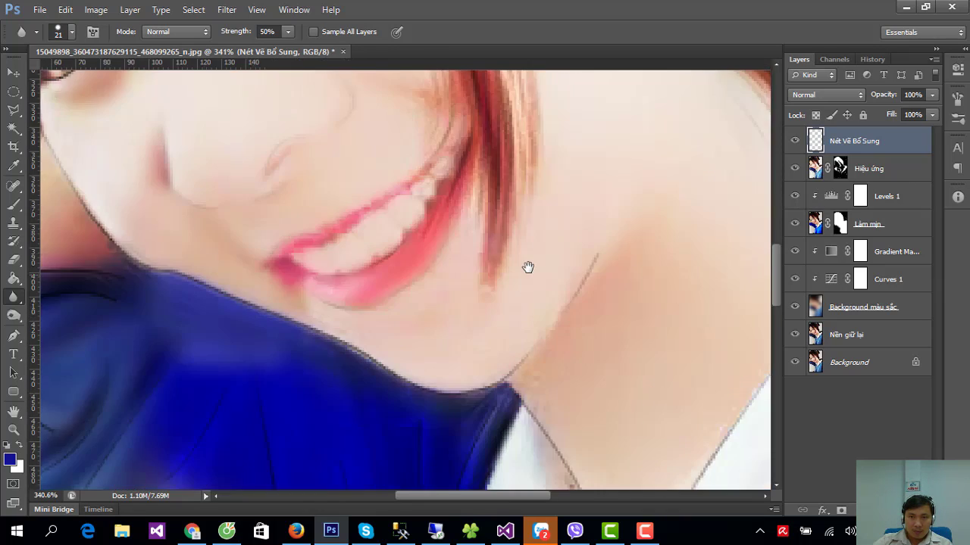
{"action": "left_click_drag", "start_coordinate": [601, 218], "coordinate": [531, 388]}
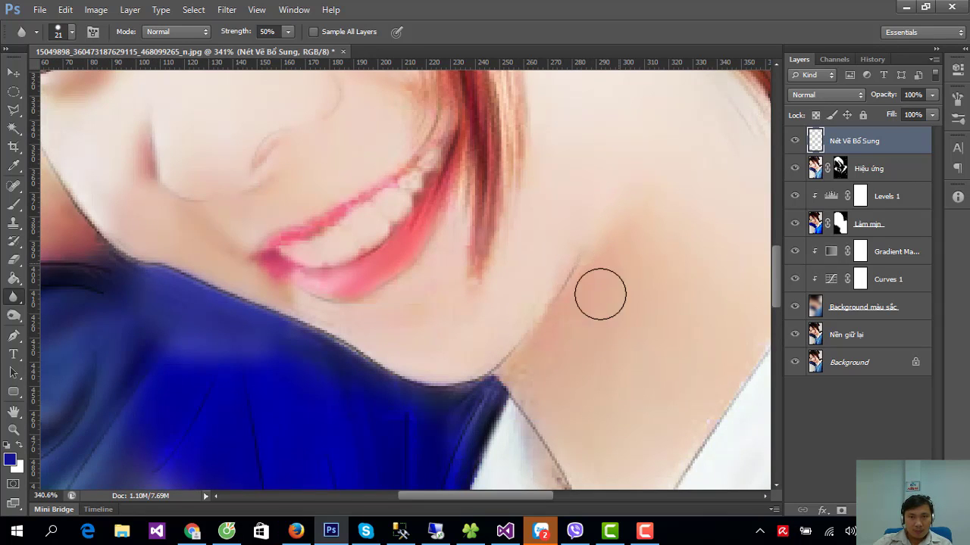
{"action": "left_click", "coordinate": [821, 220]}
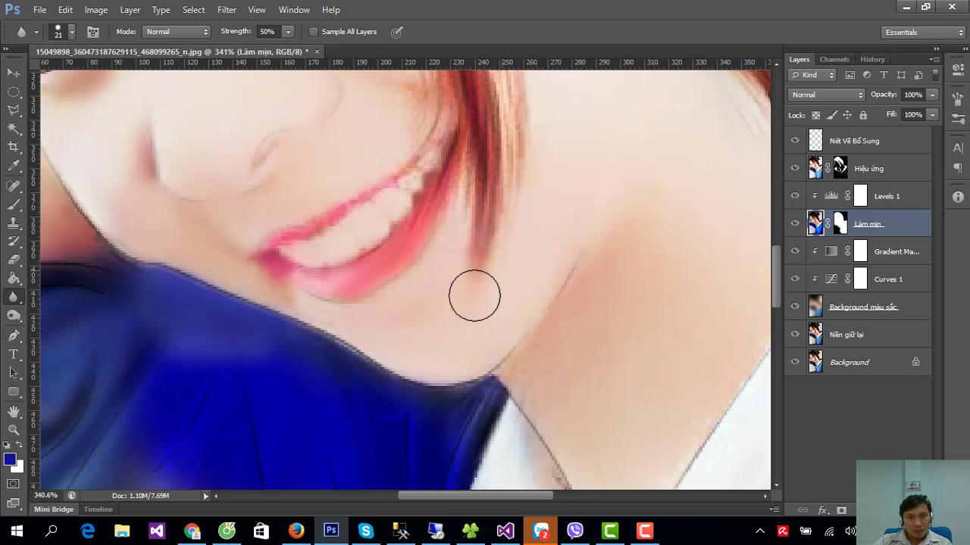
{"action": "right_click", "coordinate": [451, 316]}
{"action": "left_click_drag", "start_coordinate": [474, 348], "coordinate": [469, 348]}
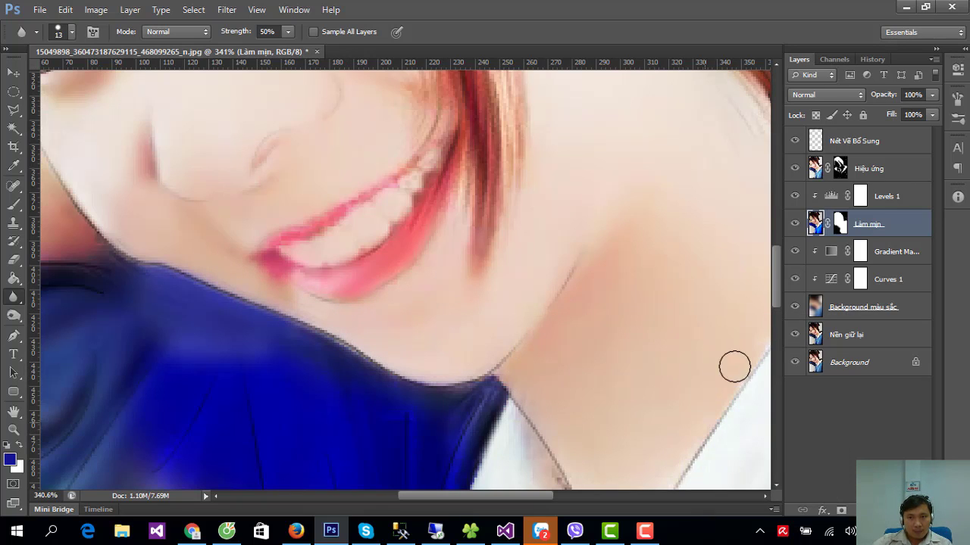
{"action": "left_click", "coordinate": [816, 141]}
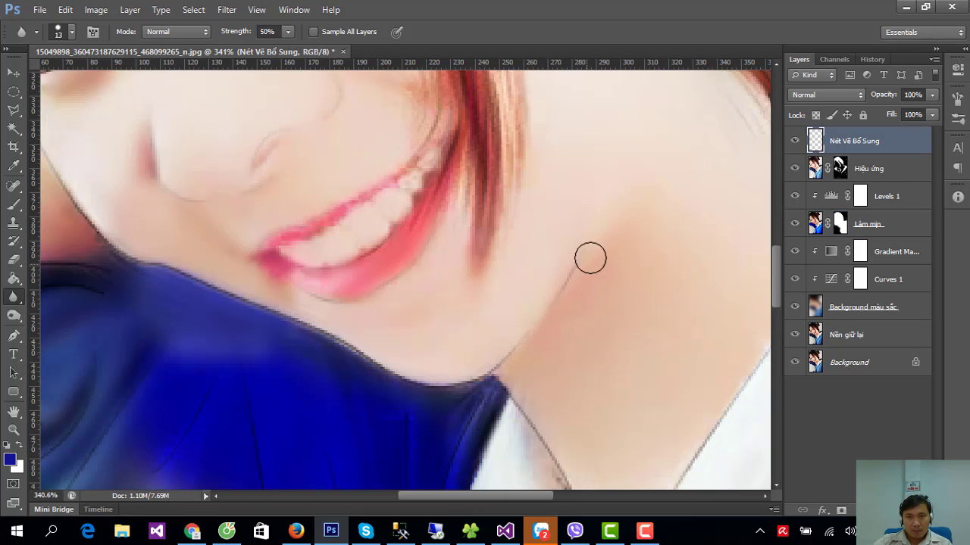
{"action": "scroll", "coordinate": [558, 321], "scroll_direction": "down", "scroll_amount": 2}
{"action": "scroll", "coordinate": [614, 325], "scroll_direction": "down", "scroll_amount": 3}
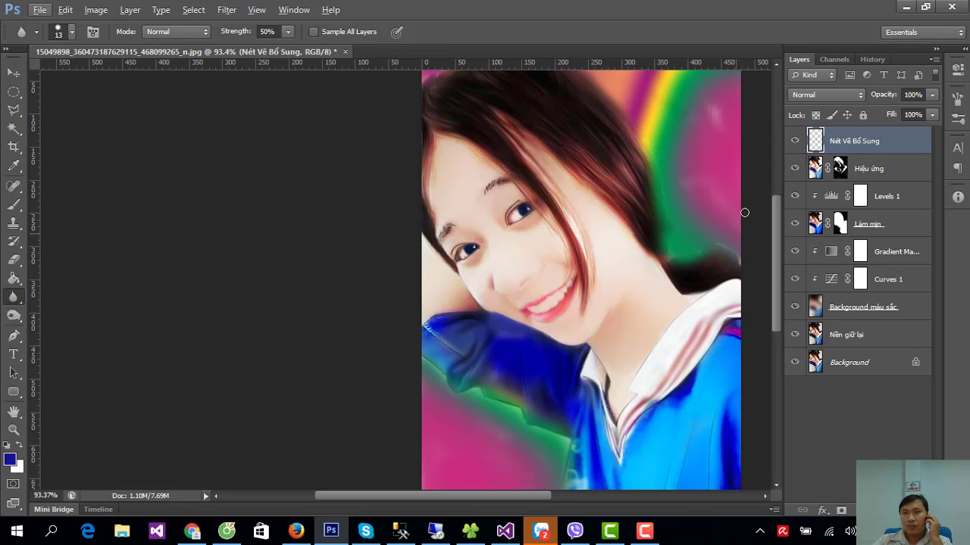
- At 100% view, blur the dark collar line beside the neck on the Làm mịn layer
{"action": "key", "text": "ctrl+alt+0"}
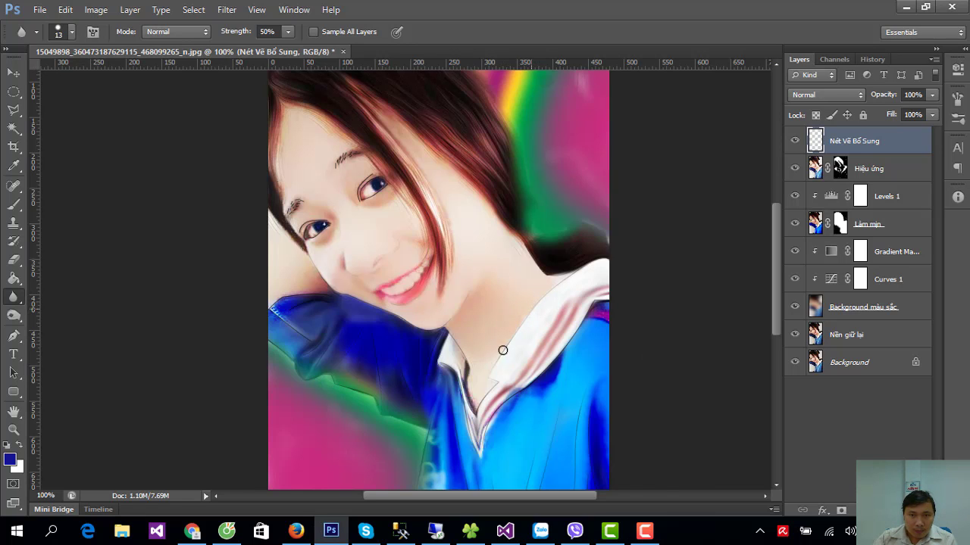
{"action": "scroll", "coordinate": [462, 396], "scroll_direction": "up", "scroll_amount": 3}
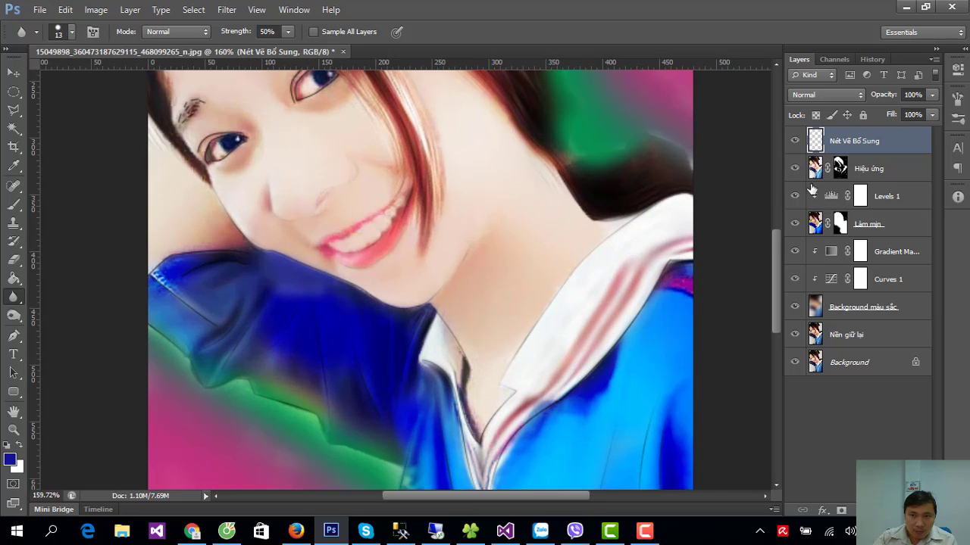
{"action": "left_click", "coordinate": [815, 228]}
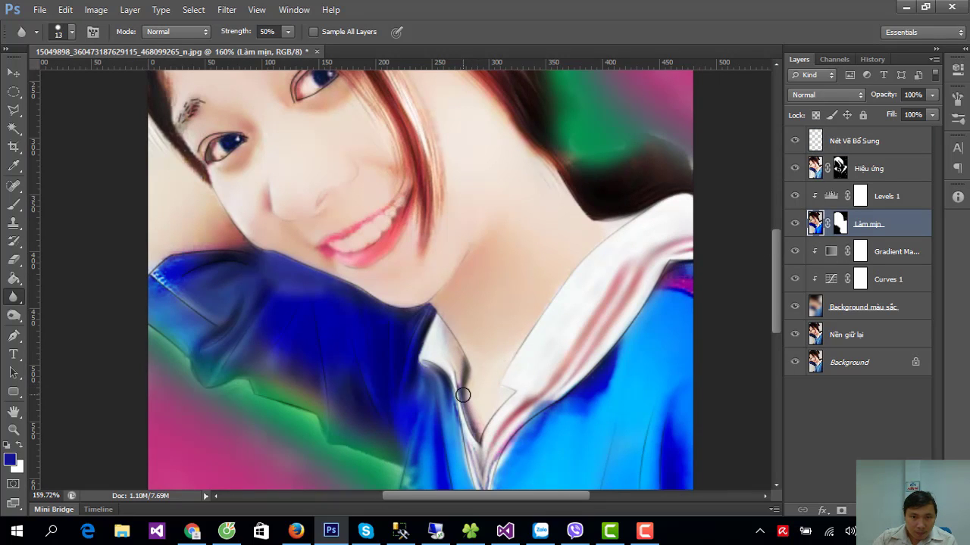
{"action": "scroll", "coordinate": [488, 364], "scroll_direction": "down", "scroll_amount": 3}
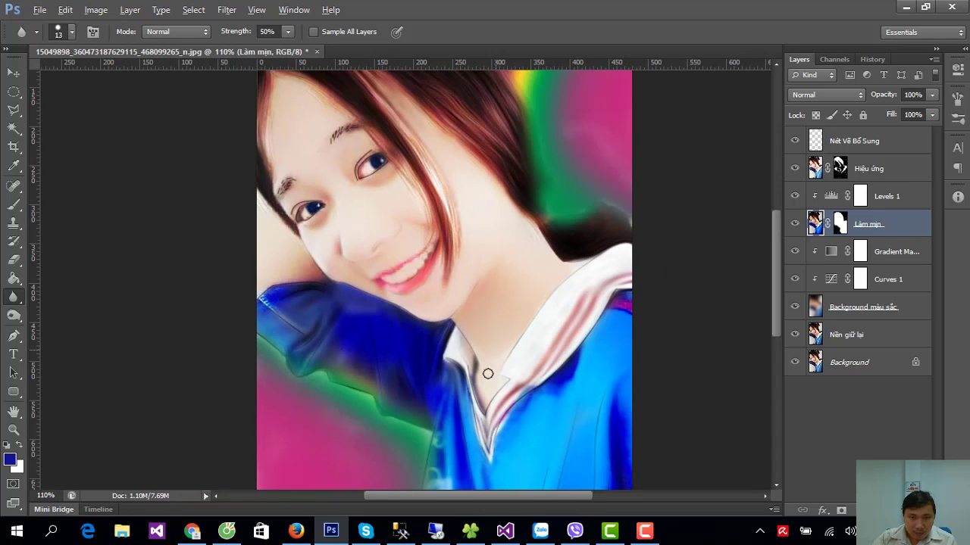
{"action": "scroll", "coordinate": [485, 379], "scroll_direction": "up", "scroll_amount": 3}
{"action": "scroll", "coordinate": [459, 425], "scroll_direction": "up", "scroll_amount": 2}
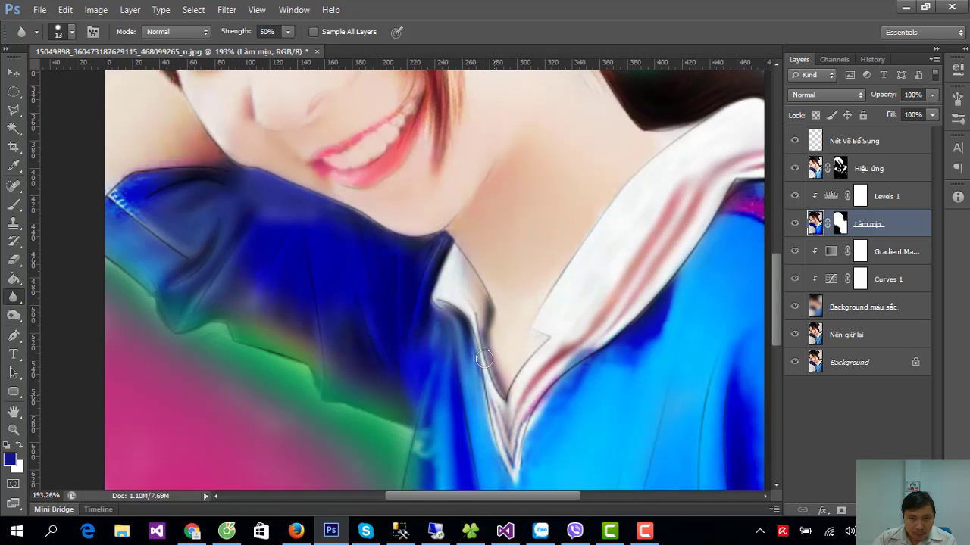
{"action": "left_click_drag", "start_coordinate": [507, 445], "coordinate": [522, 460]}
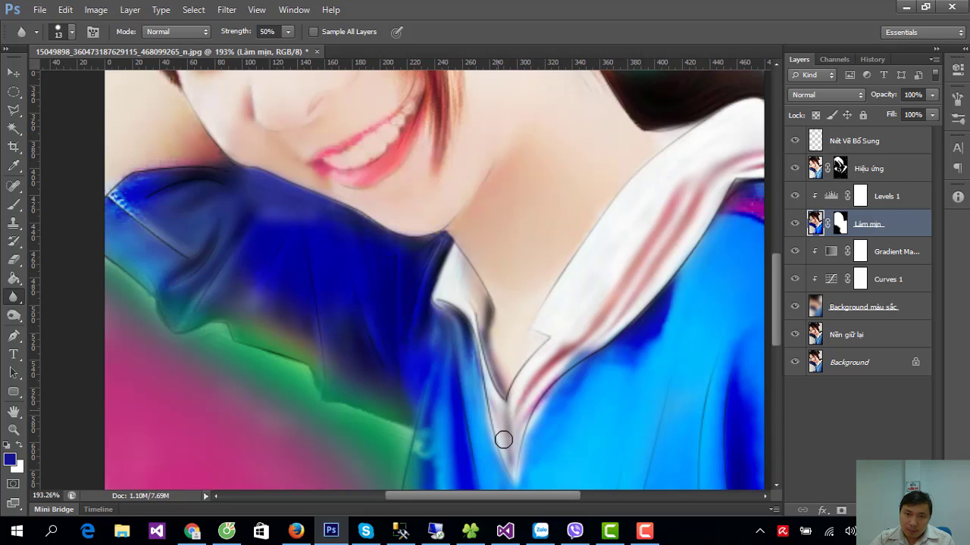
{"action": "scroll", "coordinate": [672, 363], "scroll_direction": "down", "scroll_amount": 3}
{"action": "scroll", "coordinate": [675, 350], "scroll_direction": "down", "scroll_amount": 2}
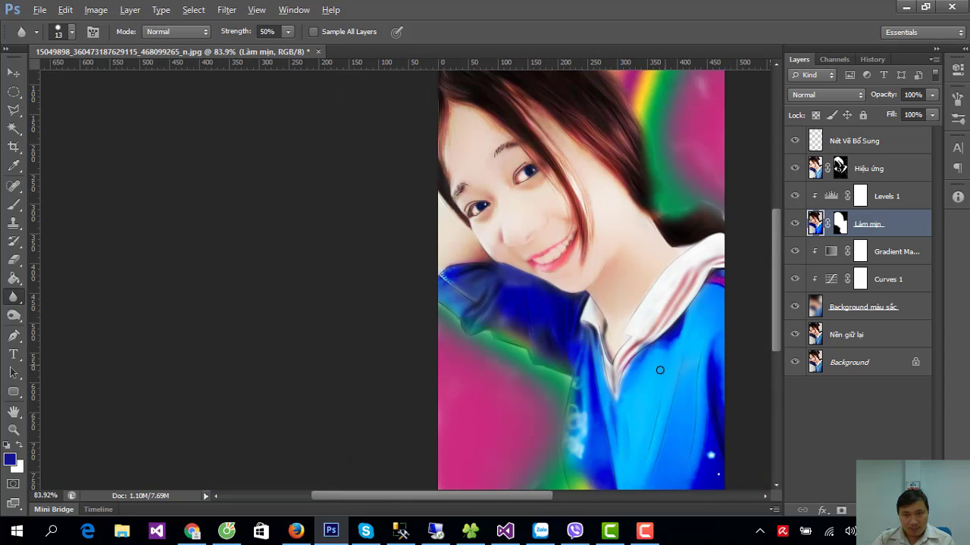
{"action": "scroll", "coordinate": [637, 396], "scroll_direction": "up", "scroll_amount": 1}
{"action": "scroll", "coordinate": [636, 396], "scroll_direction": "up", "scroll_amount": 1}
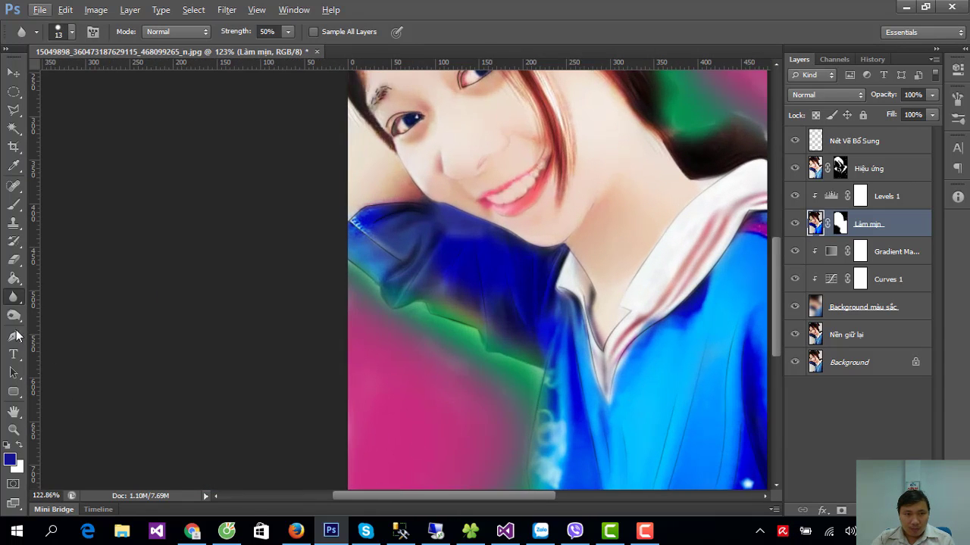
{"action": "key", "text": "o"}
{"action": "right_click", "coordinate": [13, 315]}
{"action": "left_click", "coordinate": [63, 313]}
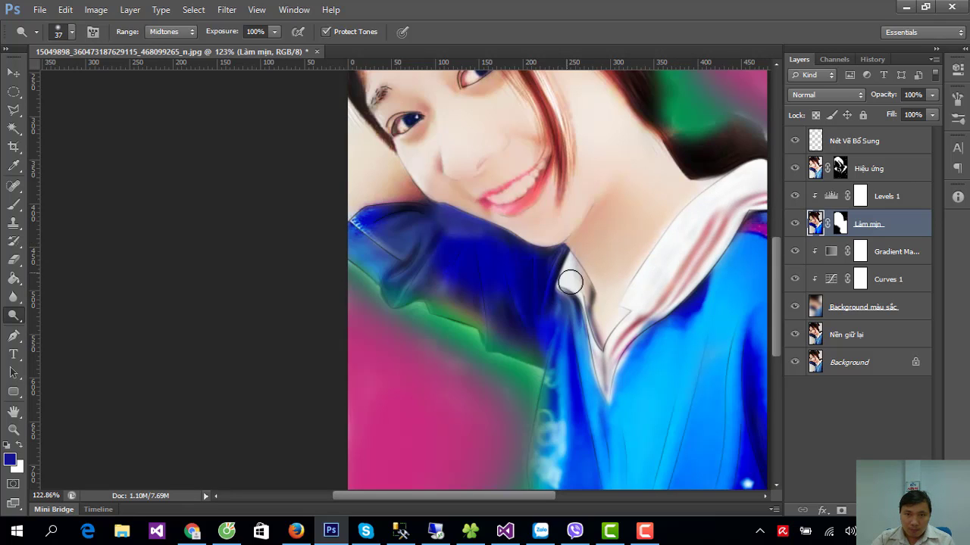
{"action": "scroll", "coordinate": [681, 364], "scroll_direction": "down", "scroll_amount": 2}
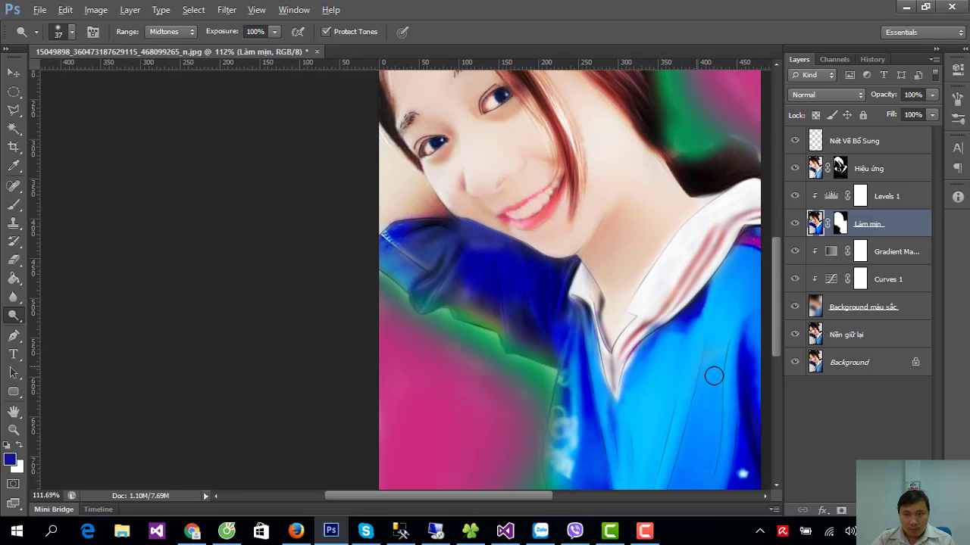
{"action": "scroll", "coordinate": [654, 444], "scroll_direction": "down", "scroll_amount": 3}
{"action": "left_click_drag", "start_coordinate": [659, 444], "coordinate": [628, 394]}
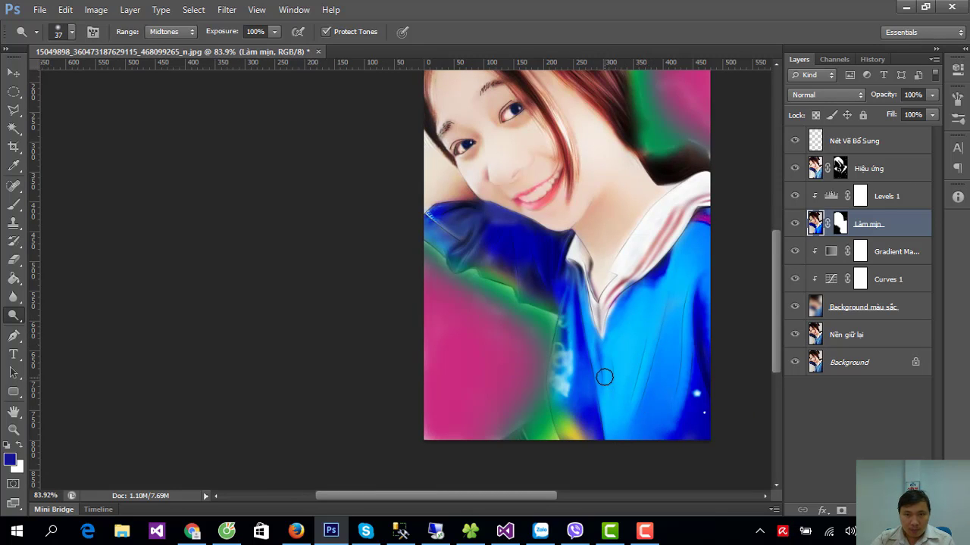
{"action": "left_click_drag", "start_coordinate": [587, 201], "coordinate": [581, 319]}
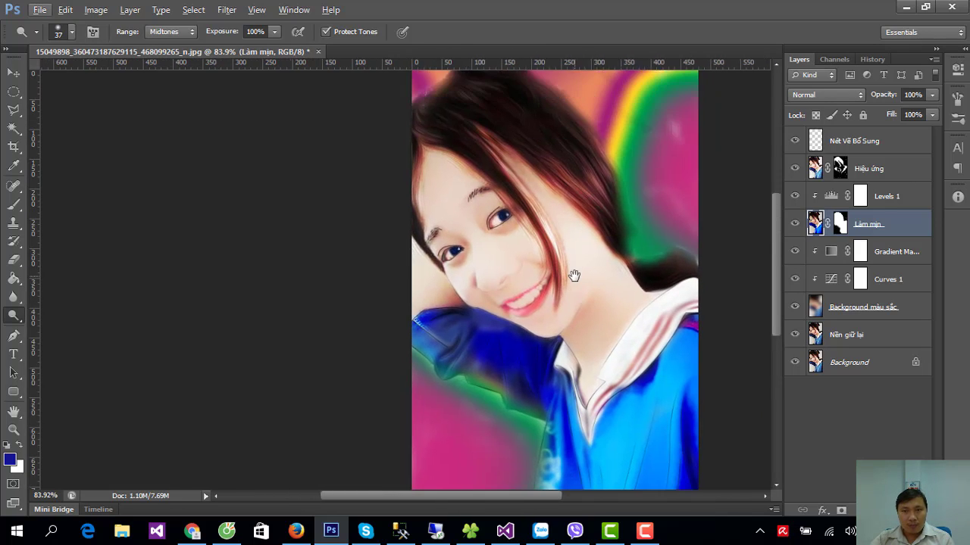
- Switch back to the Blur tool and set its brush size to 39 px
{"action": "left_click", "coordinate": [13, 297]}
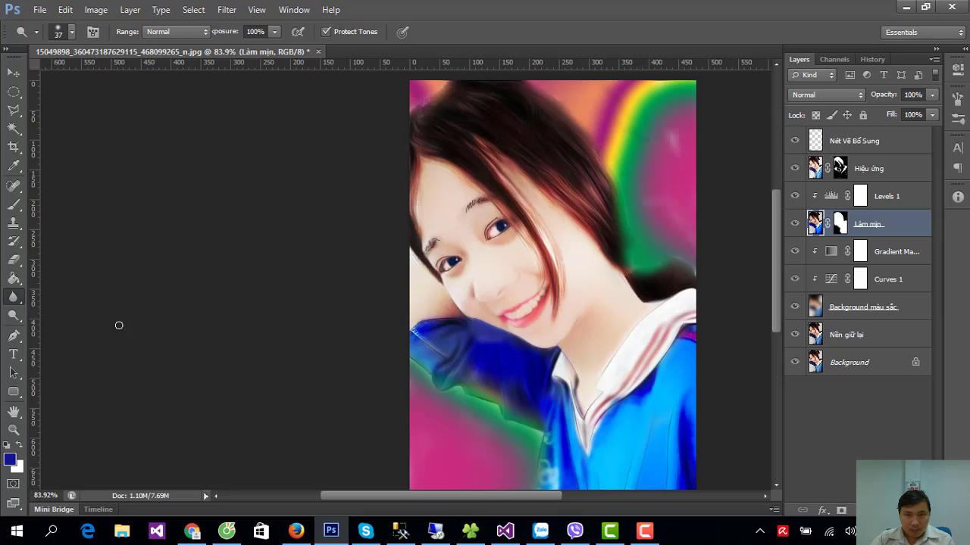
{"action": "right_click", "coordinate": [641, 394]}
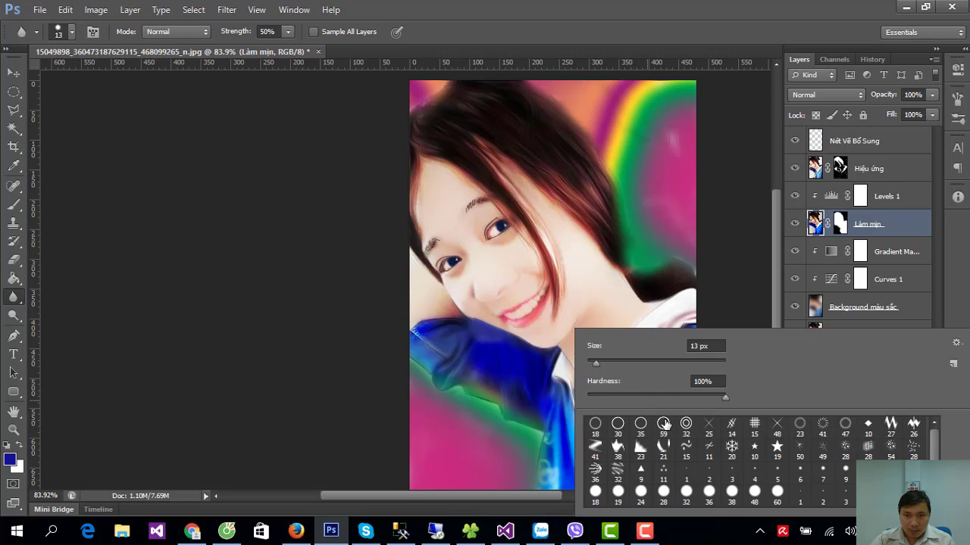
{"action": "left_click", "coordinate": [612, 364]}
{"action": "left_click", "coordinate": [550, 431]}
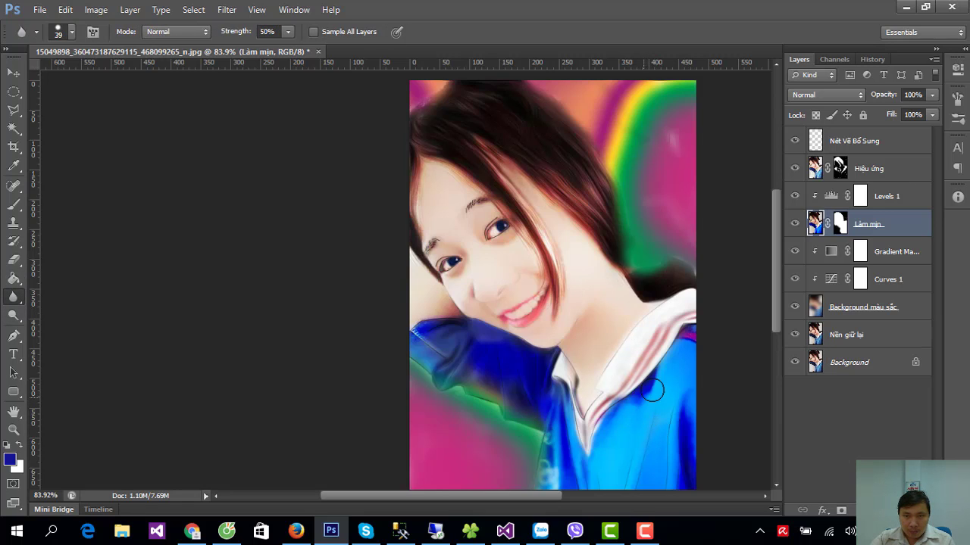
- Zoom in on the eye and pick the Eraser on the Nét Vẽ Bổ Sung layer
{"action": "left_click", "coordinate": [821, 162]}
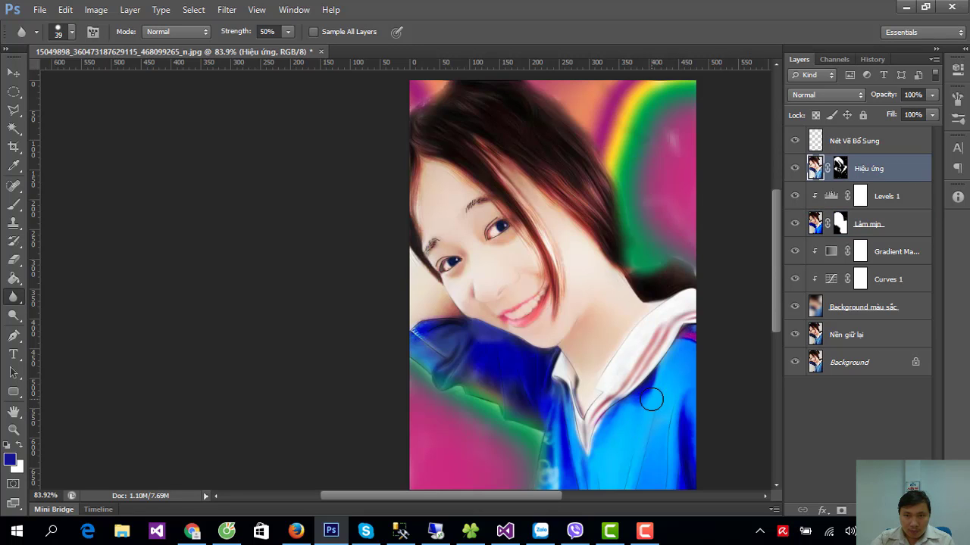
{"action": "scroll", "coordinate": [462, 181], "scroll_direction": "up", "scroll_amount": 2}
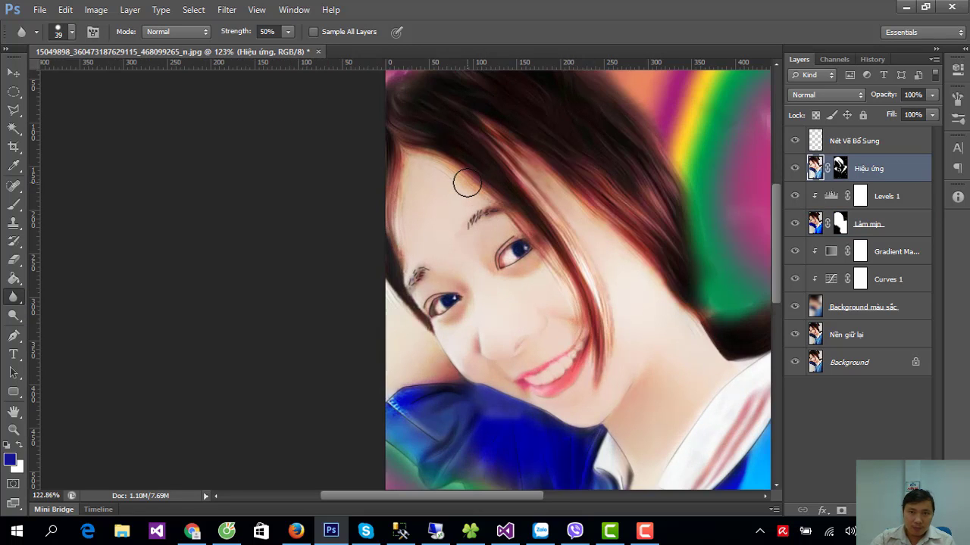
{"action": "scroll", "coordinate": [474, 198], "scroll_direction": "up", "scroll_amount": 1}
{"action": "scroll", "coordinate": [481, 212], "scroll_direction": "up", "scroll_amount": 1}
{"action": "scroll", "coordinate": [485, 227], "scroll_direction": "up", "scroll_amount": 1}
{"action": "scroll", "coordinate": [488, 236], "scroll_direction": "up", "scroll_amount": 1}
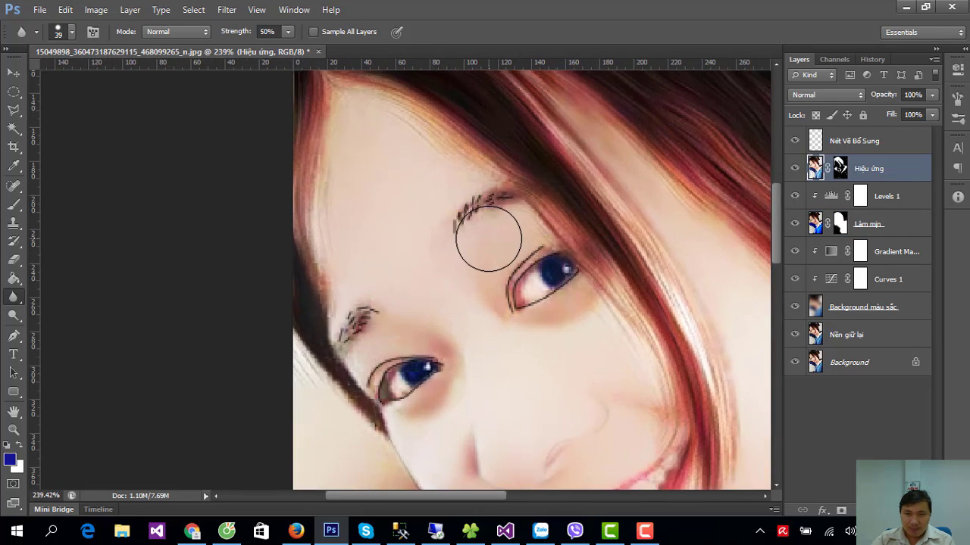
{"action": "scroll", "coordinate": [520, 259], "scroll_direction": "up", "scroll_amount": 1}
{"action": "left_click", "coordinate": [817, 143]}
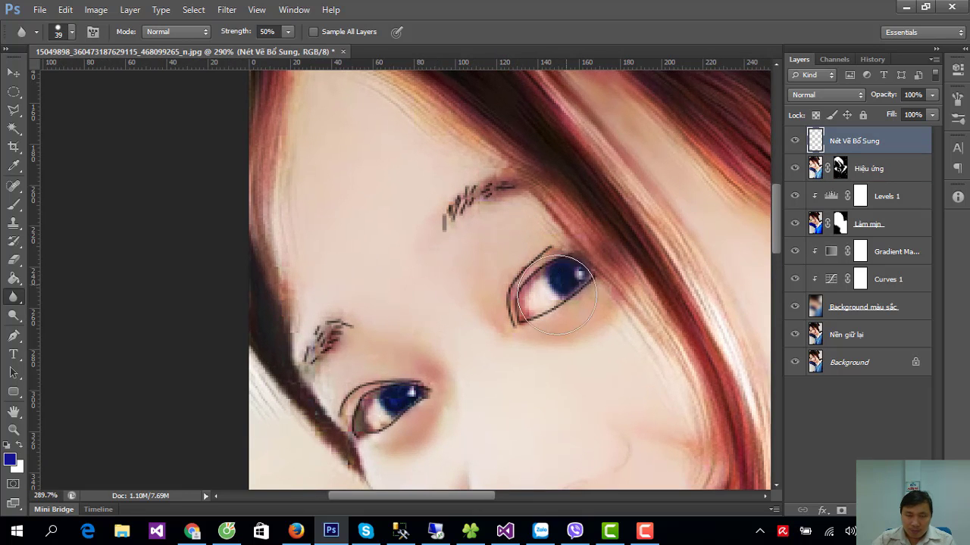
{"action": "left_click", "coordinate": [14, 259]}
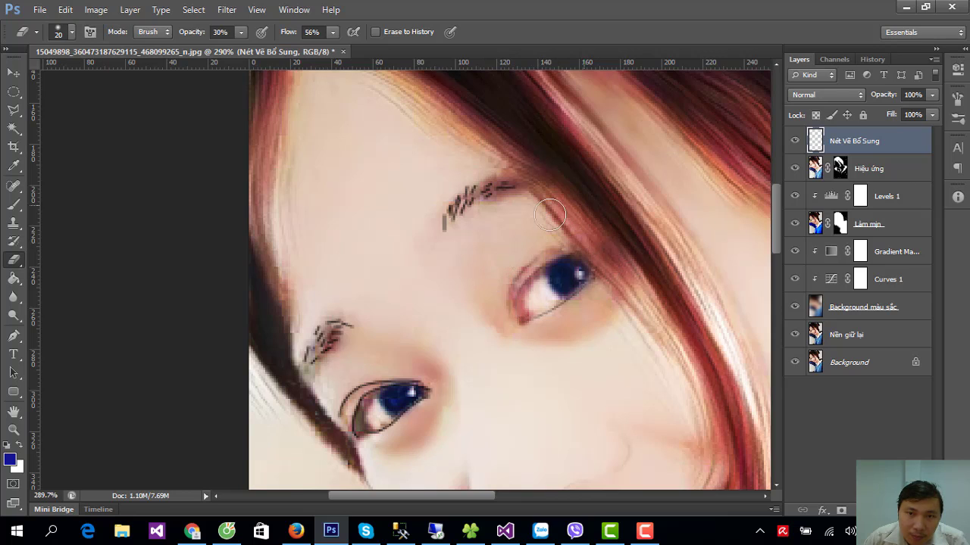
- Erase the outline at the lower eye's corner, then switch to Blur on Làm mịn
{"action": "scroll", "coordinate": [416, 293], "scroll_direction": "down", "scroll_amount": 3}
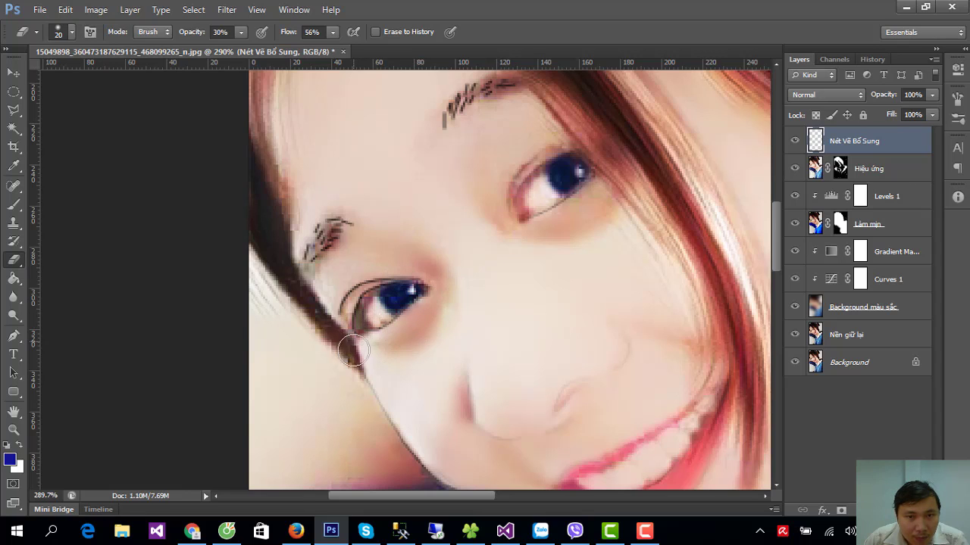
{"action": "mouse_move", "coordinate": [354, 330]}
{"action": "left_mouse_down"}
{"action": "mouse_move", "coordinate": [331, 312]}
{"action": "mouse_move", "coordinate": [396, 265]}
{"action": "mouse_move", "coordinate": [325, 283]}
{"action": "mouse_move", "coordinate": [400, 270]}
{"action": "left_mouse_up"}
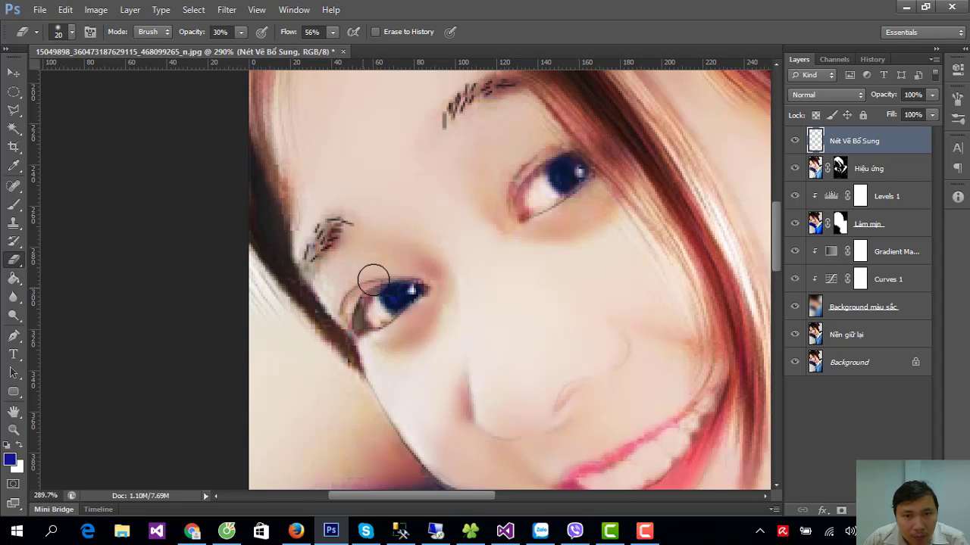
{"action": "scroll", "coordinate": [424, 303], "scroll_direction": "up", "scroll_amount": 1}
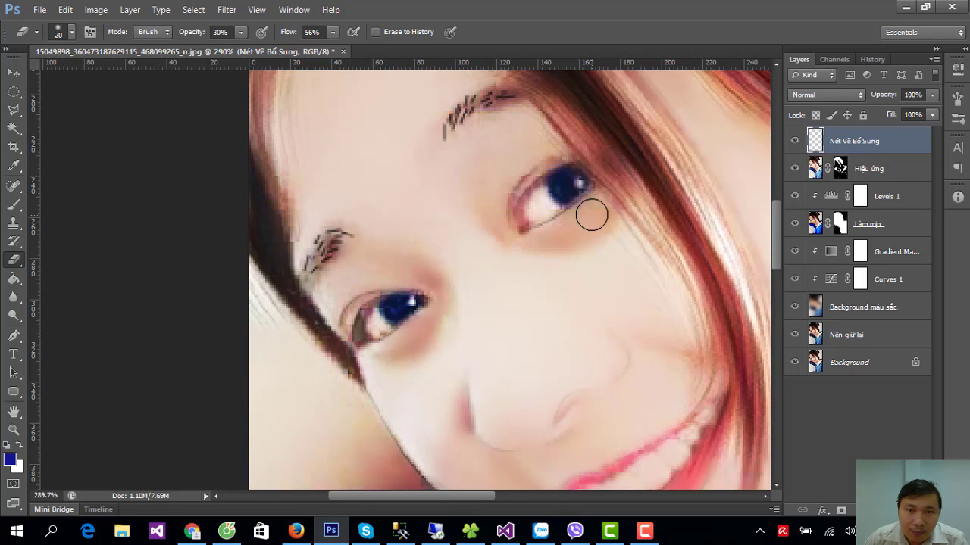
{"action": "left_click", "coordinate": [821, 227]}
{"action": "left_click", "coordinate": [13, 296]}
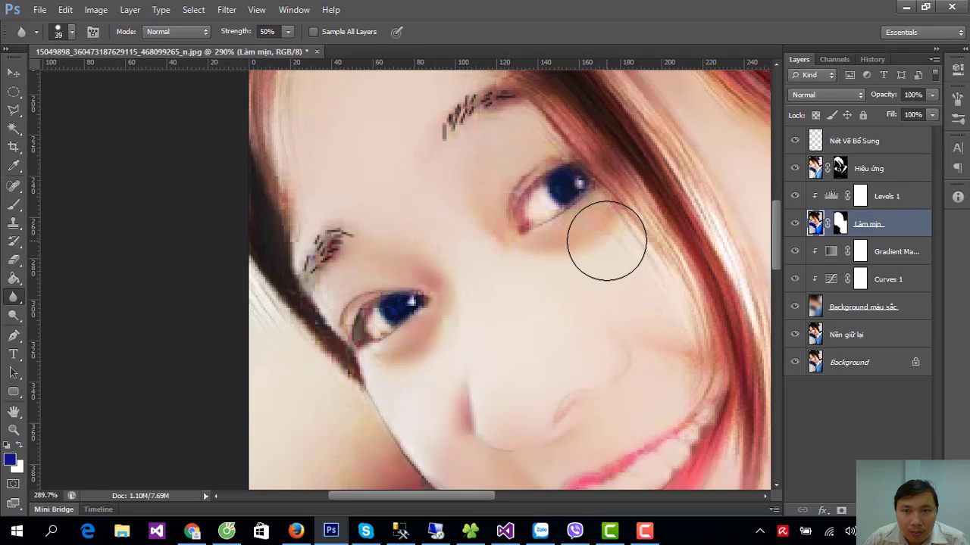
- Shrink the Blur brush and soften the lower eye's iris on Làm mịn
{"action": "right_click", "coordinate": [576, 241]}
{"action": "left_click_drag", "start_coordinate": [621, 272], "coordinate": [600, 273]}
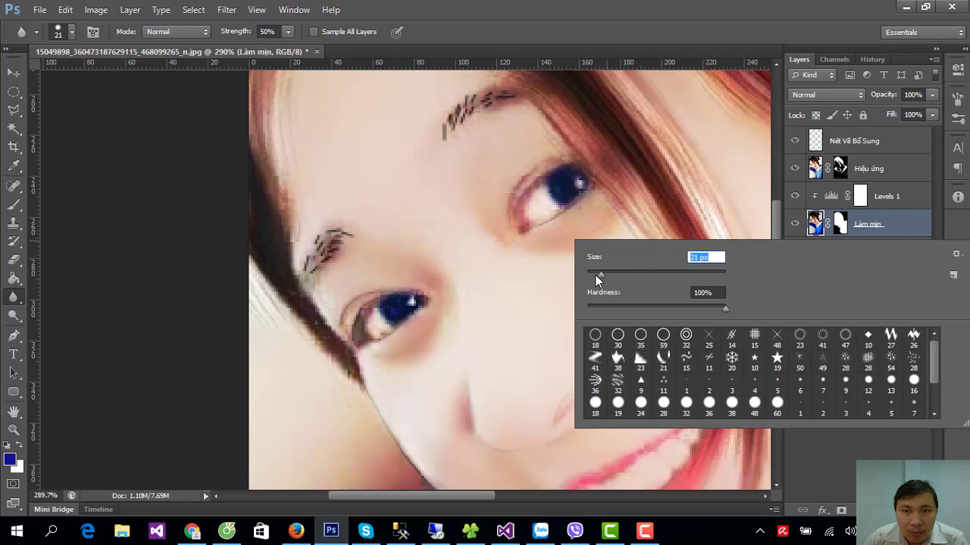
{"action": "key", "text": "Return"}
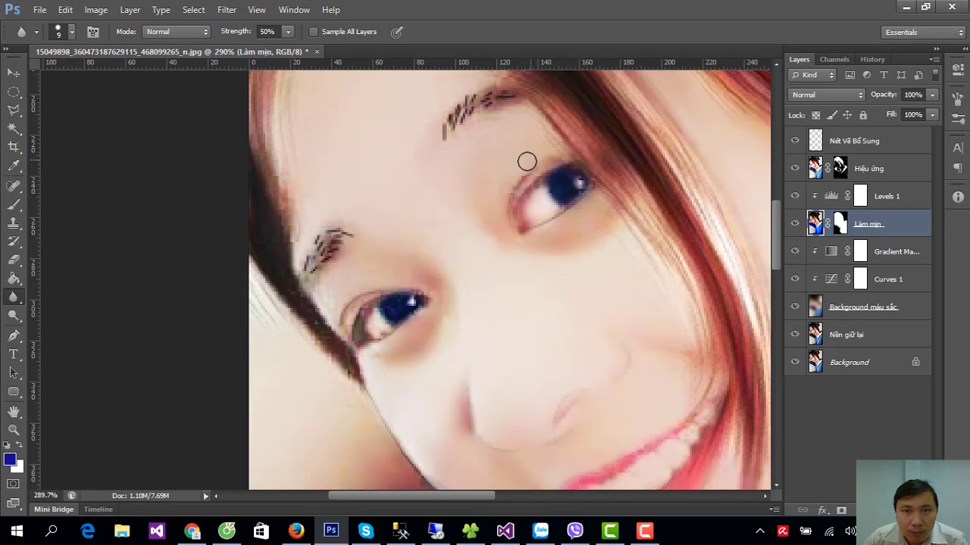
{"action": "scroll", "coordinate": [473, 176], "scroll_direction": "up", "scroll_amount": 2}
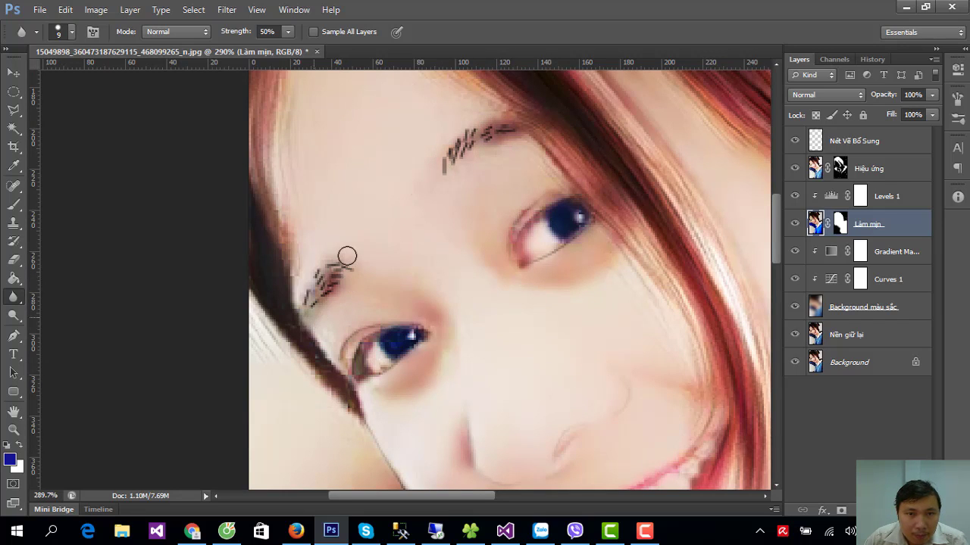
{"action": "scroll", "coordinate": [347, 256], "scroll_direction": "down", "scroll_amount": 4}
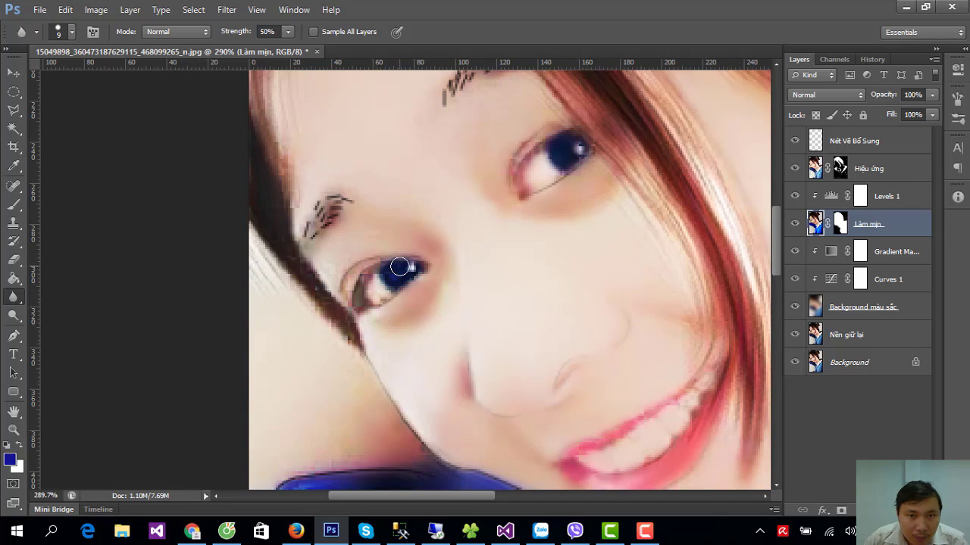
{"action": "left_click_drag", "start_coordinate": [399, 266], "coordinate": [395, 271]}
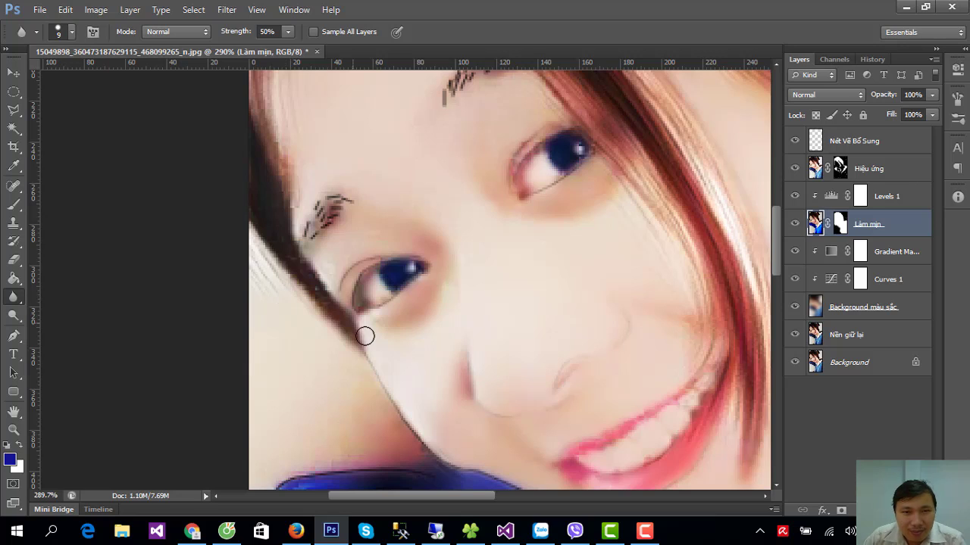
{"action": "left_click", "coordinate": [15, 224]}
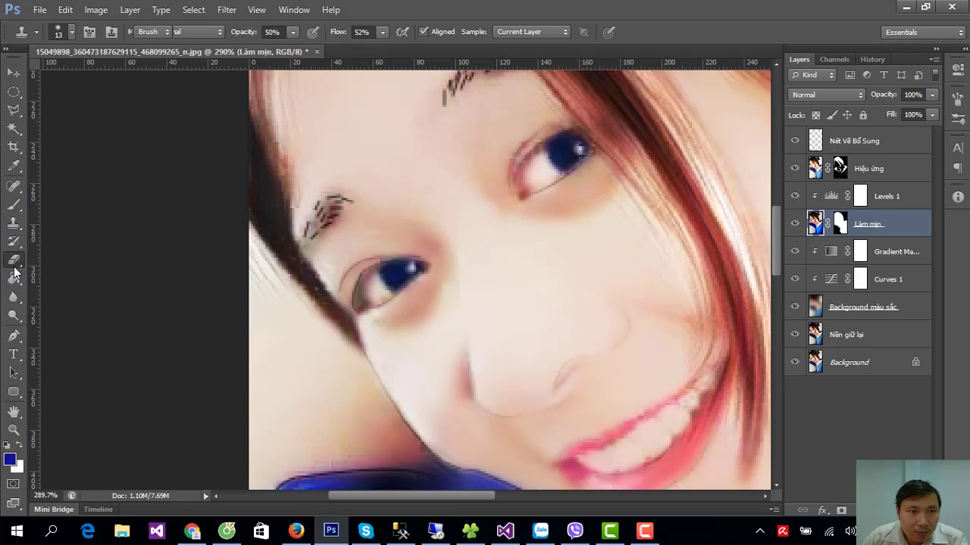
- Select the Eraser on Nét Vẽ Bổ Sung, zoom into the eye, and show History
{"action": "left_click", "coordinate": [14, 259]}
{"action": "left_click", "coordinate": [814, 142]}
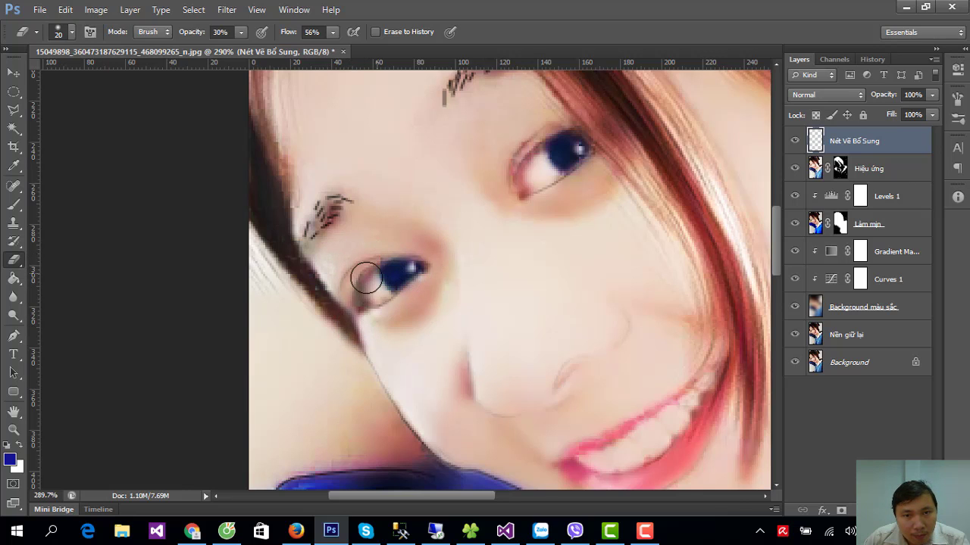
{"action": "scroll", "coordinate": [508, 226], "scroll_direction": "down", "scroll_amount": 3}
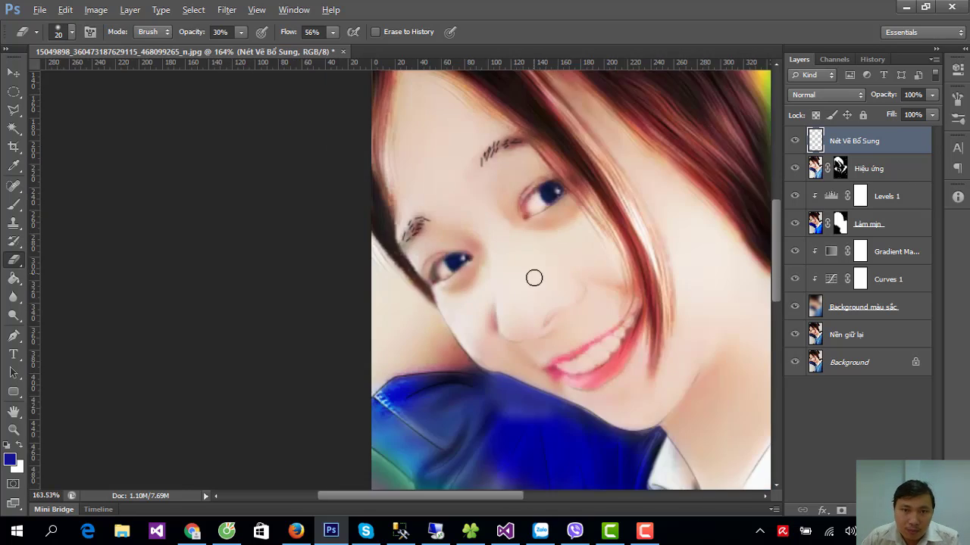
{"action": "scroll", "coordinate": [532, 278], "scroll_direction": "down", "scroll_amount": 3}
{"action": "scroll", "coordinate": [506, 286], "scroll_direction": "up", "scroll_amount": 2}
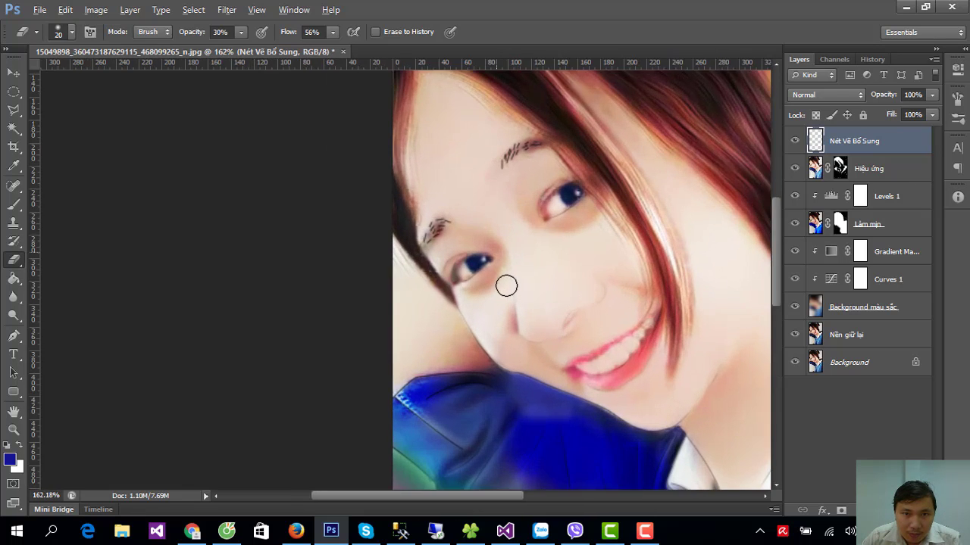
{"action": "scroll", "coordinate": [485, 280], "scroll_direction": "up", "scroll_amount": 2}
{"action": "scroll", "coordinate": [468, 277], "scroll_direction": "up", "scroll_amount": 1}
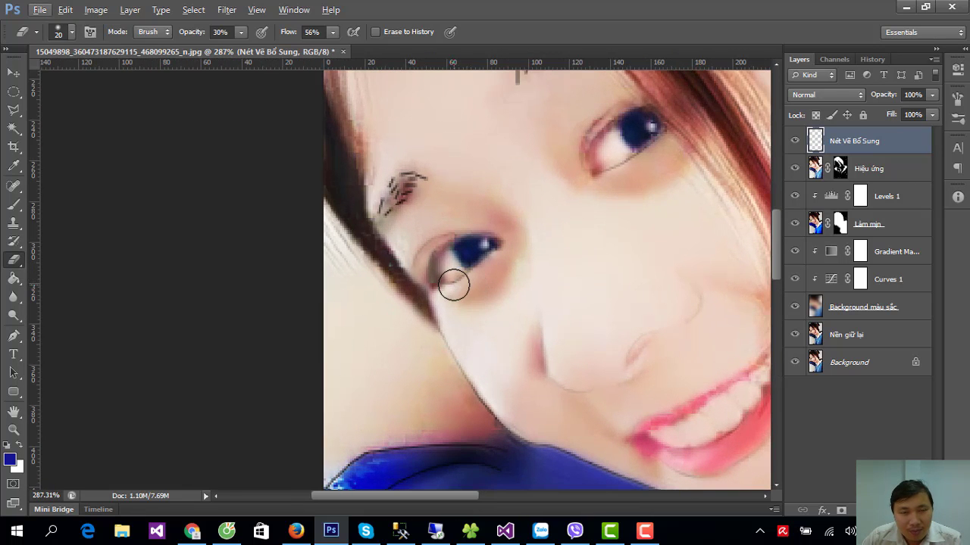
{"action": "left_click", "coordinate": [874, 60]}
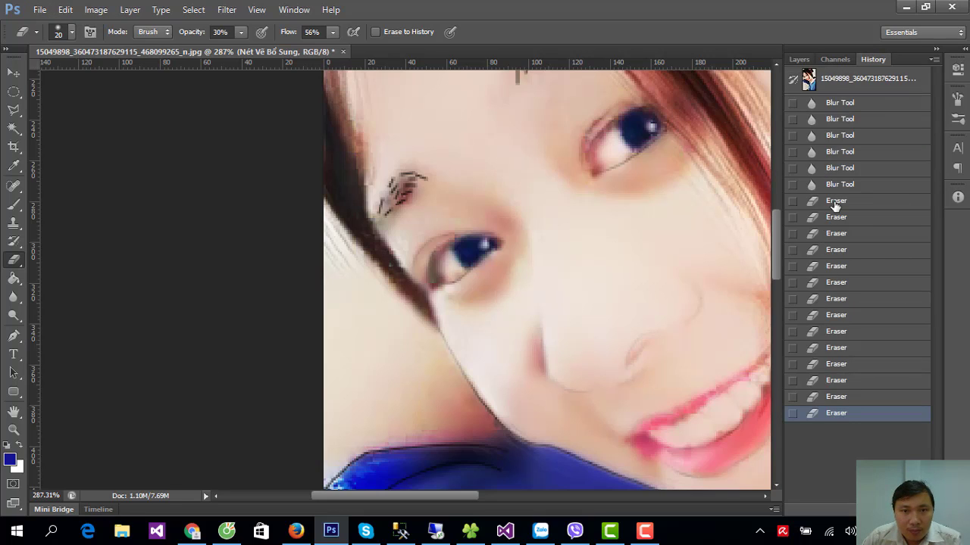
- Revert the image to the second Blur Tool history state and return to Layers
{"action": "left_click", "coordinate": [835, 203]}
{"action": "left_click", "coordinate": [830, 106]}
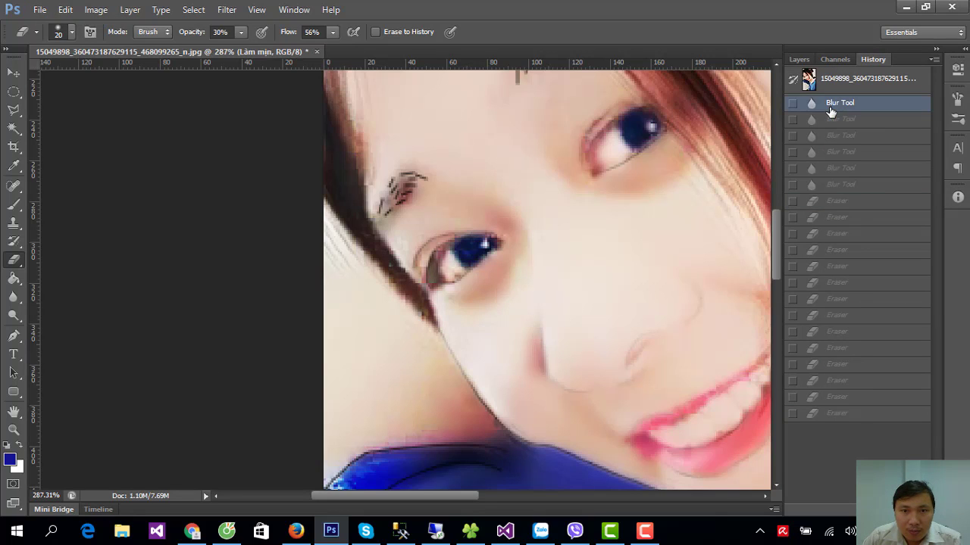
{"action": "left_click", "coordinate": [836, 171]}
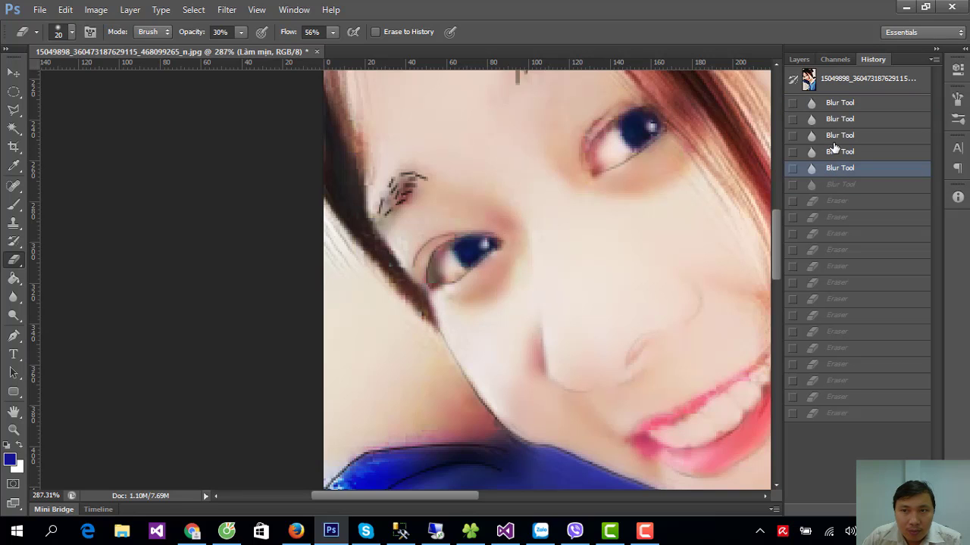
{"action": "left_click", "coordinate": [835, 154]}
{"action": "left_click", "coordinate": [836, 126]}
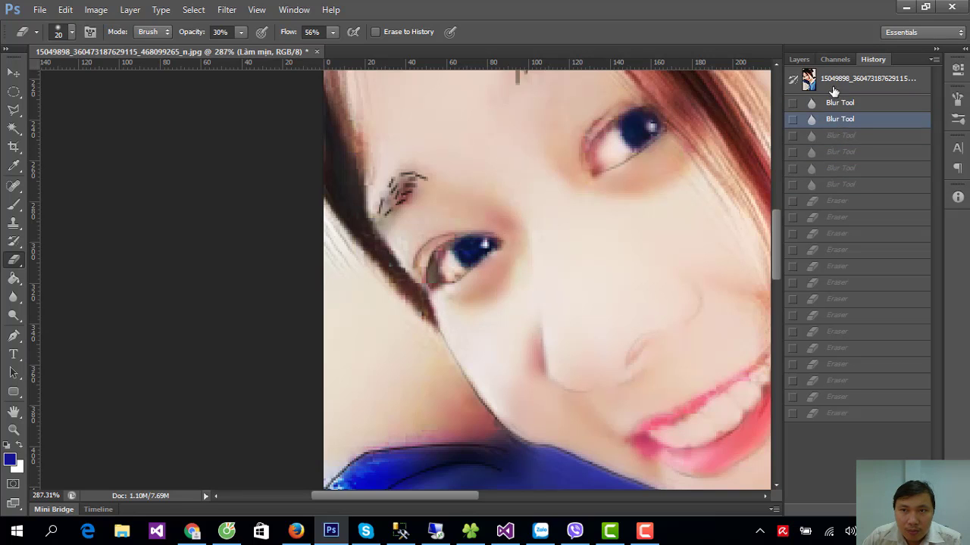
{"action": "left_click", "coordinate": [799, 59]}
- Lighten the dark patch under the left eye, keeping the Eraser on Nét Vẽ Bổ Sung
{"action": "left_click_drag", "start_coordinate": [448, 274], "coordinate": [418, 282]}
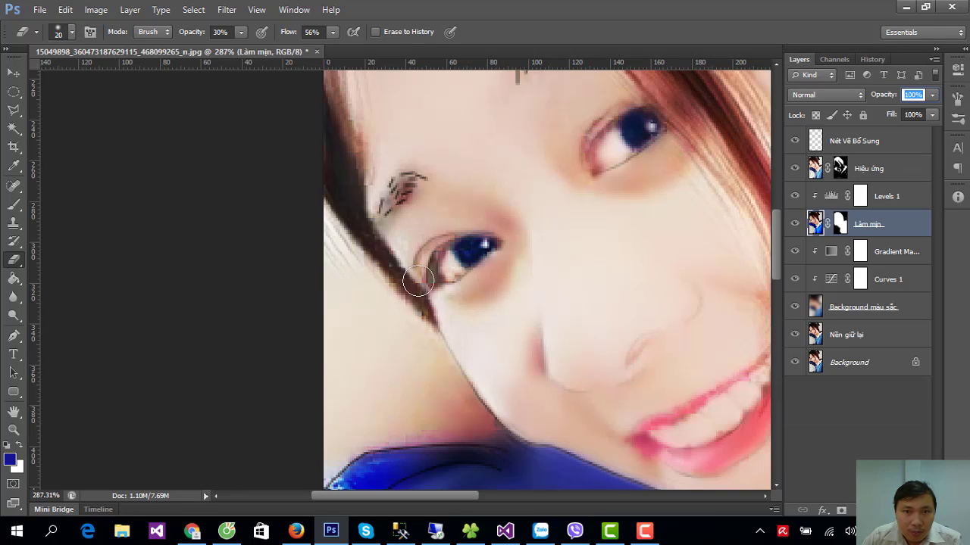
{"action": "left_click", "coordinate": [13, 297]}
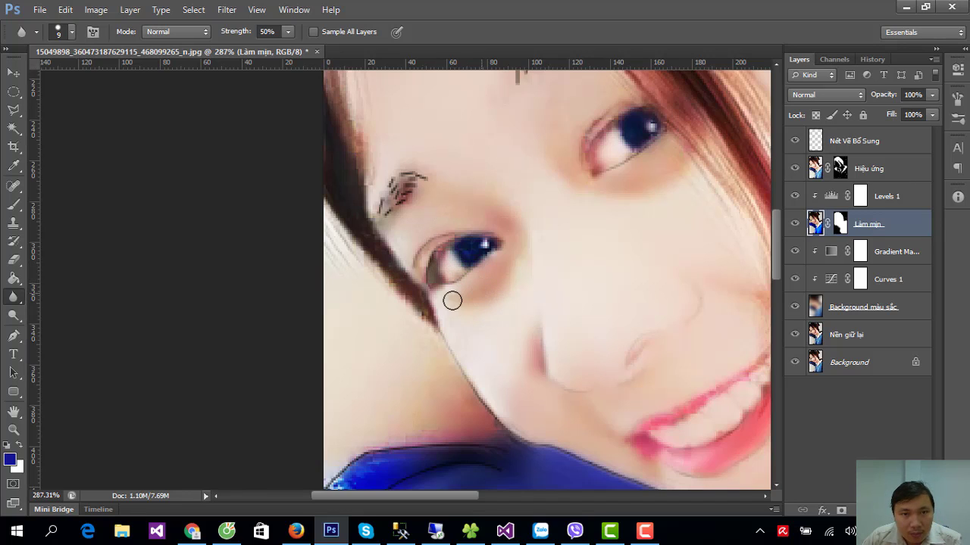
{"action": "left_click", "coordinate": [13, 259]}
{"action": "left_click", "coordinate": [814, 140]}
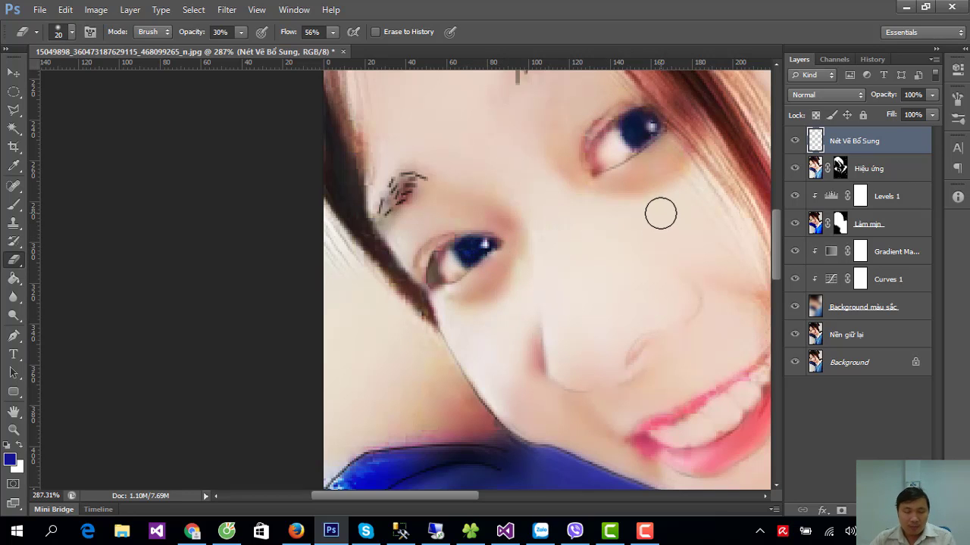
- Adjust the zoom and set the Blur tool's brush to 22 px
{"action": "scroll", "coordinate": [650, 219], "scroll_direction": "down", "scroll_amount": 2}
{"action": "scroll", "coordinate": [635, 228], "scroll_direction": "down", "scroll_amount": 1}
{"action": "scroll", "coordinate": [610, 233], "scroll_direction": "down", "scroll_amount": 1}
{"action": "scroll", "coordinate": [603, 233], "scroll_direction": "down", "scroll_amount": 3}
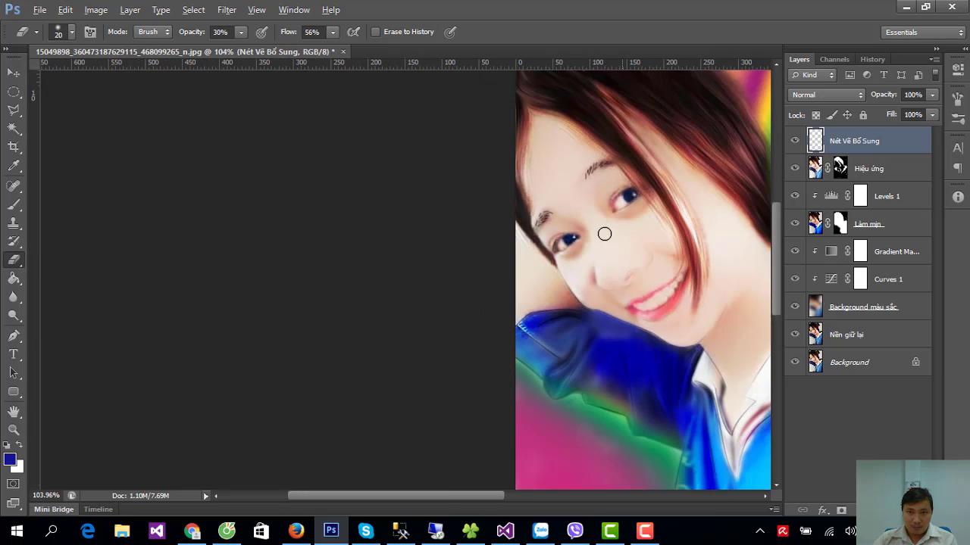
{"action": "scroll", "coordinate": [580, 276], "scroll_direction": "up", "scroll_amount": 1}
{"action": "scroll", "coordinate": [572, 276], "scroll_direction": "up", "scroll_amount": 1}
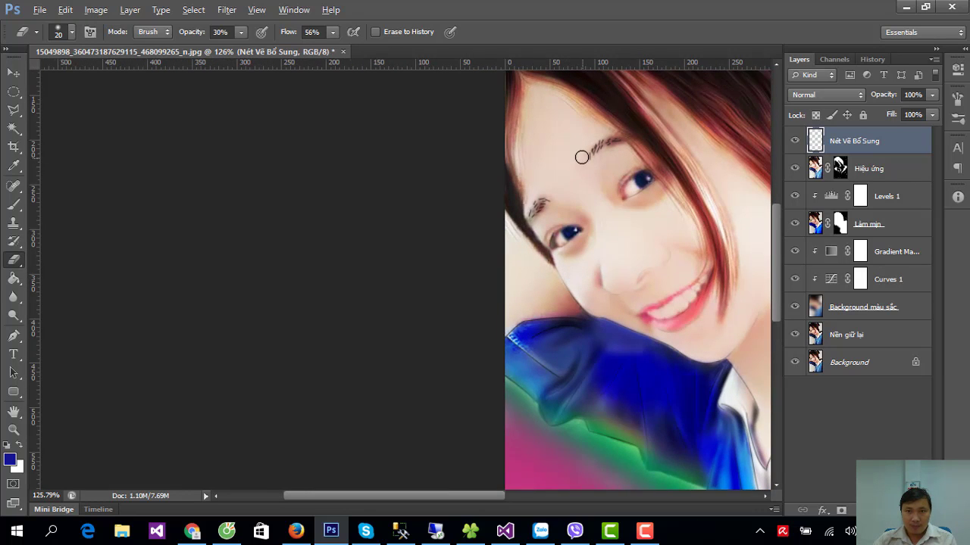
{"action": "scroll", "coordinate": [581, 157], "scroll_direction": "up", "scroll_amount": 2}
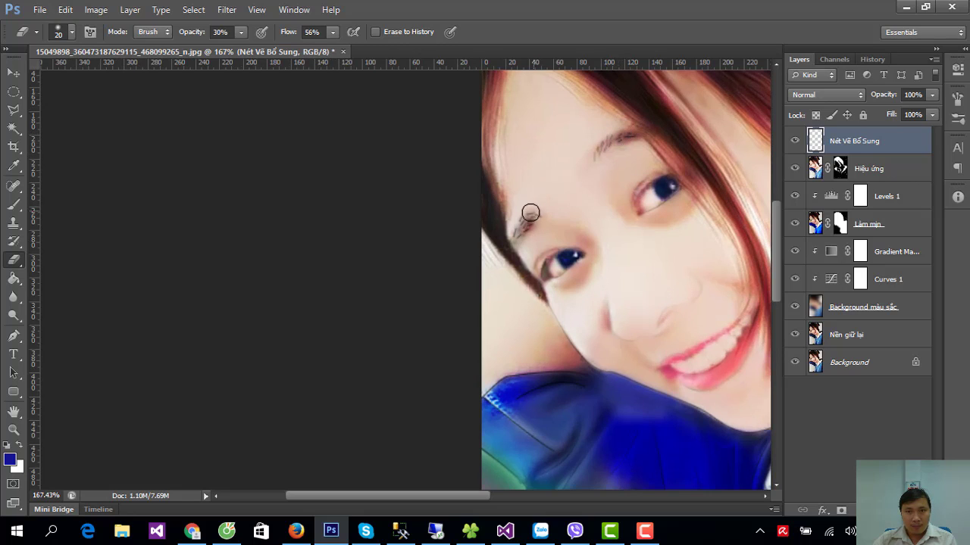
{"action": "left_click", "coordinate": [14, 297]}
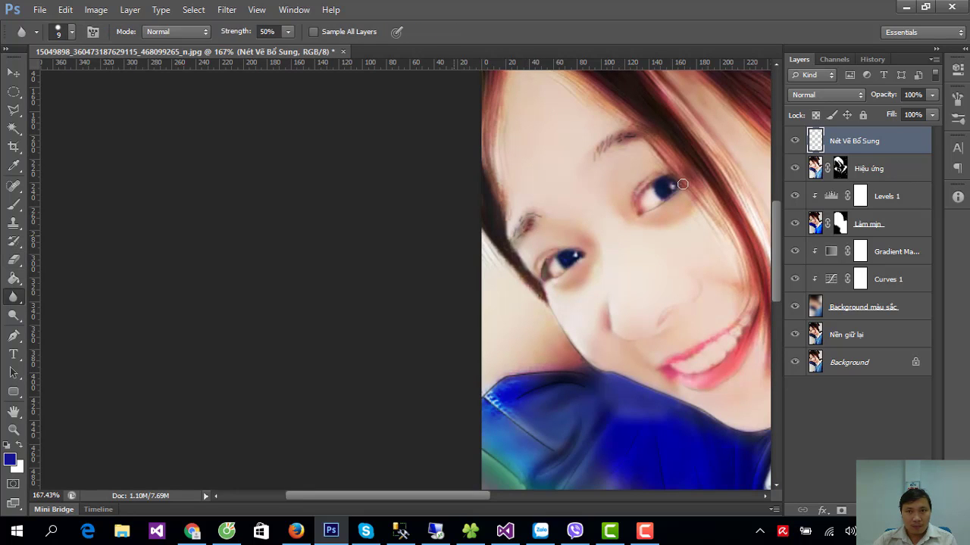
{"action": "right_click", "coordinate": [596, 164]}
{"action": "left_click_drag", "start_coordinate": [589, 195], "coordinate": [600, 195]}
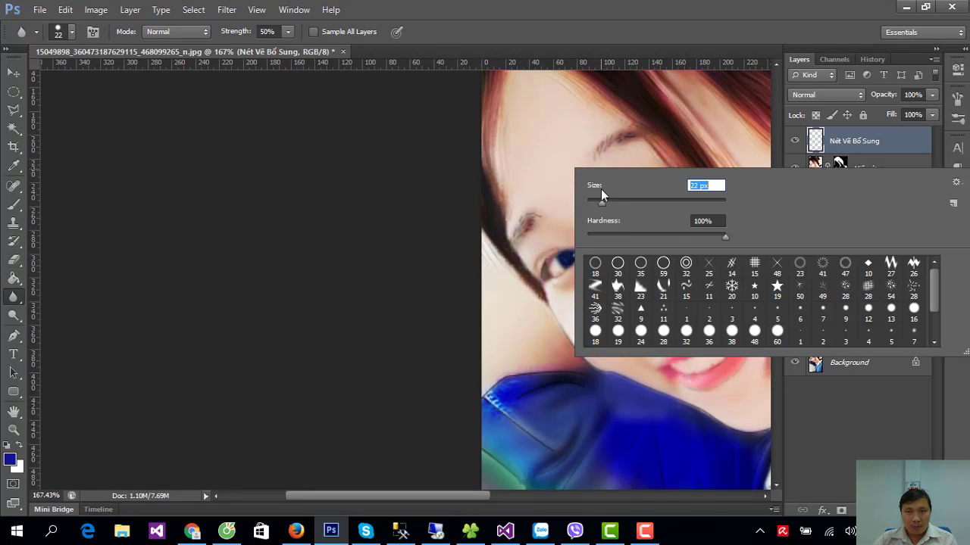
{"action": "key", "text": "Return"}
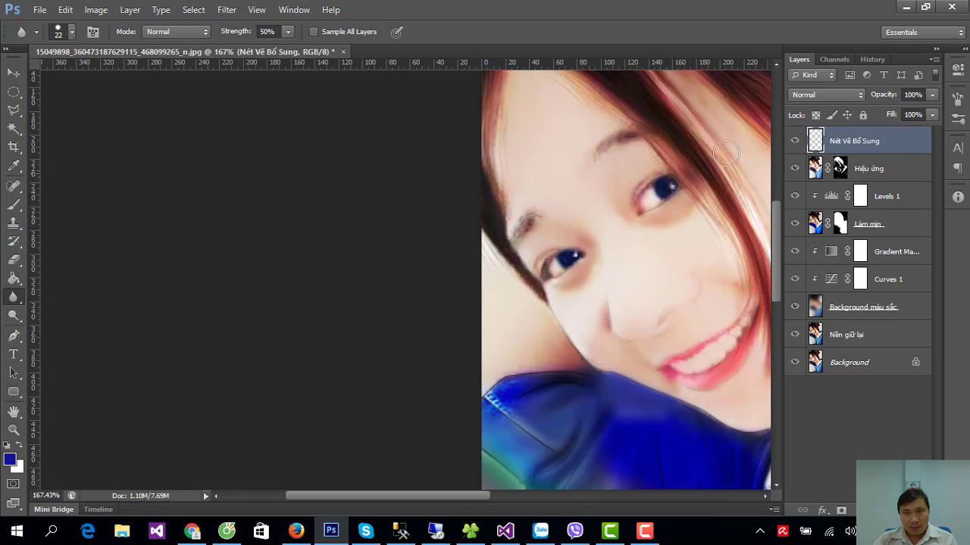
- Undo the last blur stroke and switch to the Brush tool
{"action": "left_click", "coordinate": [872, 59]}
{"action": "key", "text": "ctrl+z"}
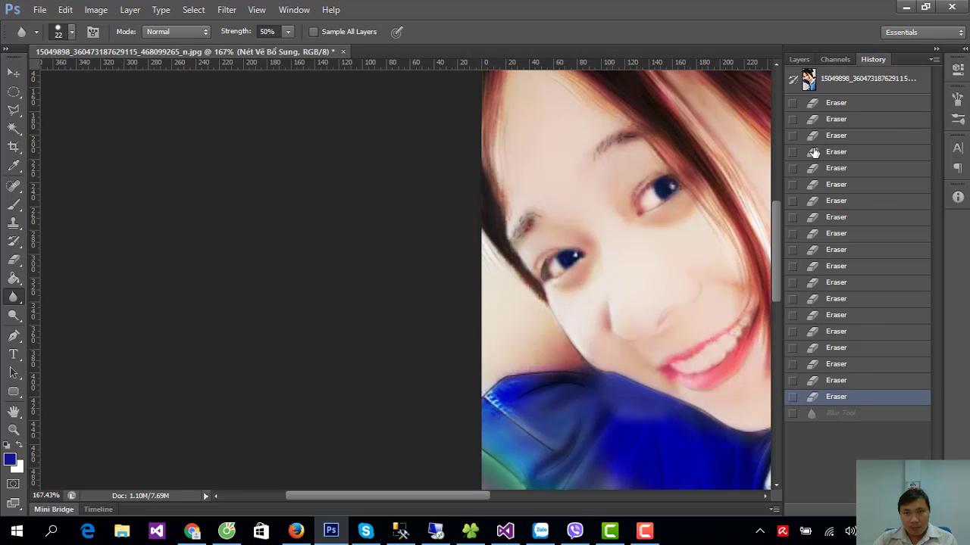
{"action": "left_click", "coordinate": [800, 60]}
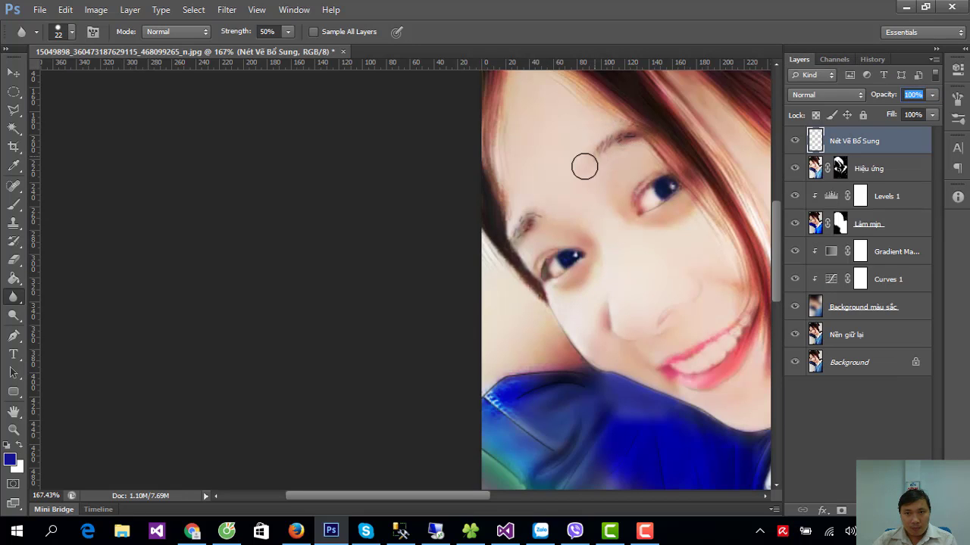
{"action": "left_click", "coordinate": [13, 204]}
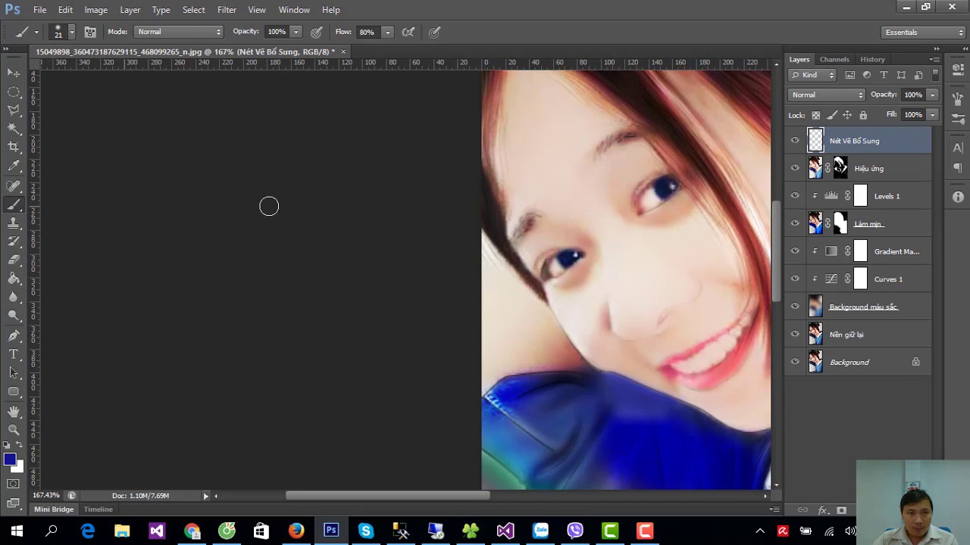
- Create a new layer named 'Chân mày bổ sung' and move it below Nét Vẽ Bổ Sung
{"action": "left_click", "coordinate": [13, 483]}
{"action": "left_click", "coordinate": [130, 9]}
{"action": "mouse_move", "coordinate": [137, 26]}
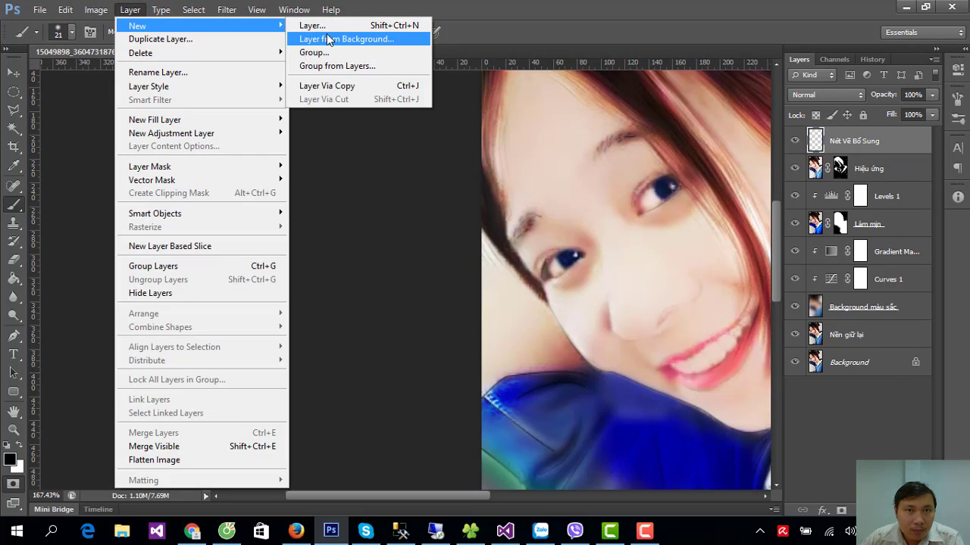
{"action": "left_click", "coordinate": [341, 26]}
{"action": "type", "text": "Cha"}
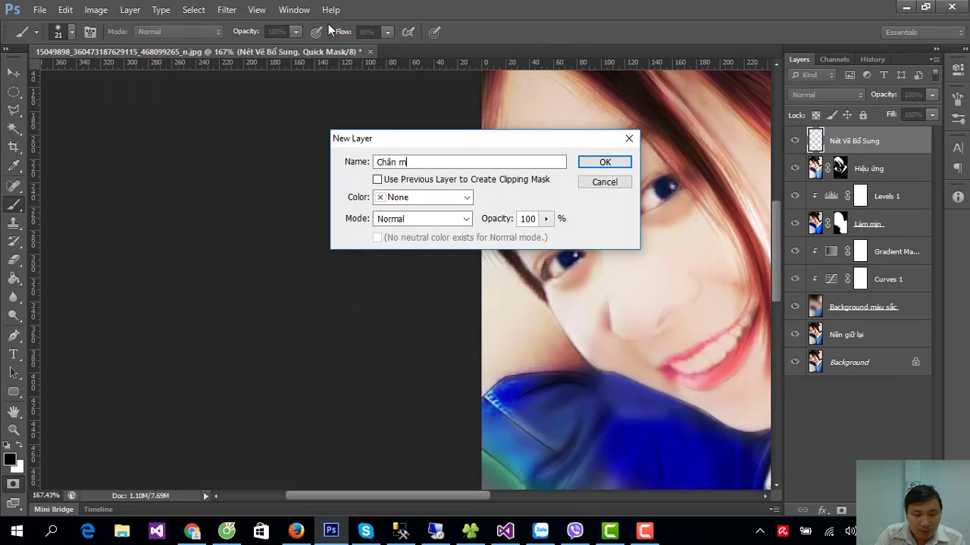
{"action": "type", "text": "ày bổ sung"}
{"action": "key", "text": "Return"}
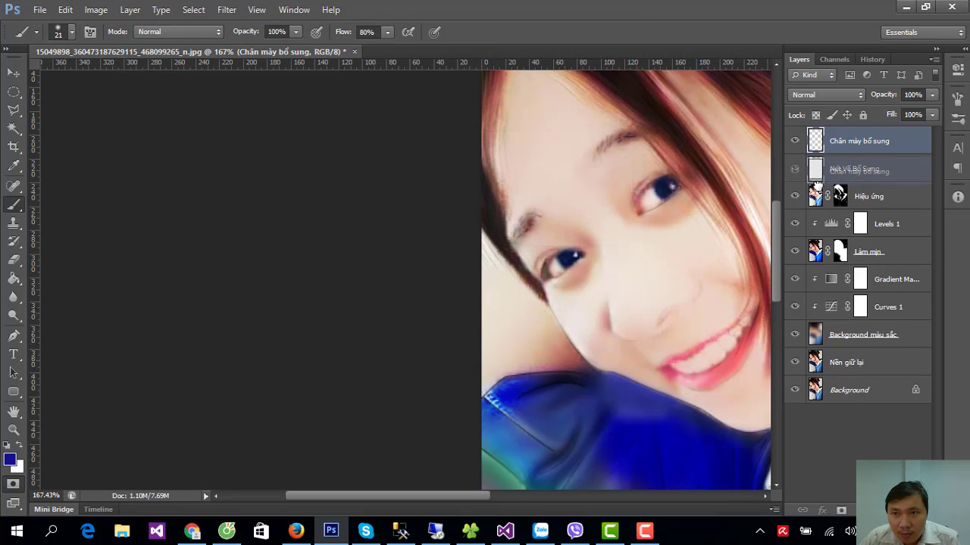
{"action": "left_click_drag", "start_coordinate": [875, 144], "coordinate": [879, 181]}
- Set the brush size to 11 px and undo a test stroke on the eyebrow
{"action": "scroll", "coordinate": [540, 231], "scroll_direction": "up", "scroll_amount": 2, "text": "alt"}
{"action": "scroll", "coordinate": [540, 231], "scroll_direction": "up", "scroll_amount": 1, "text": "alt"}
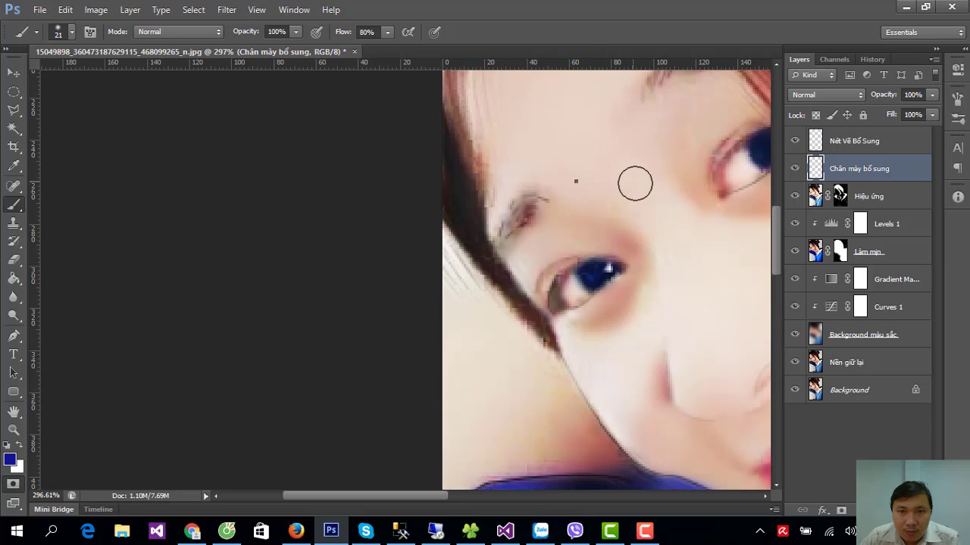
{"action": "right_click", "coordinate": [590, 198]}
{"action": "left_click", "coordinate": [595, 213]}
{"action": "key", "text": "Return"}
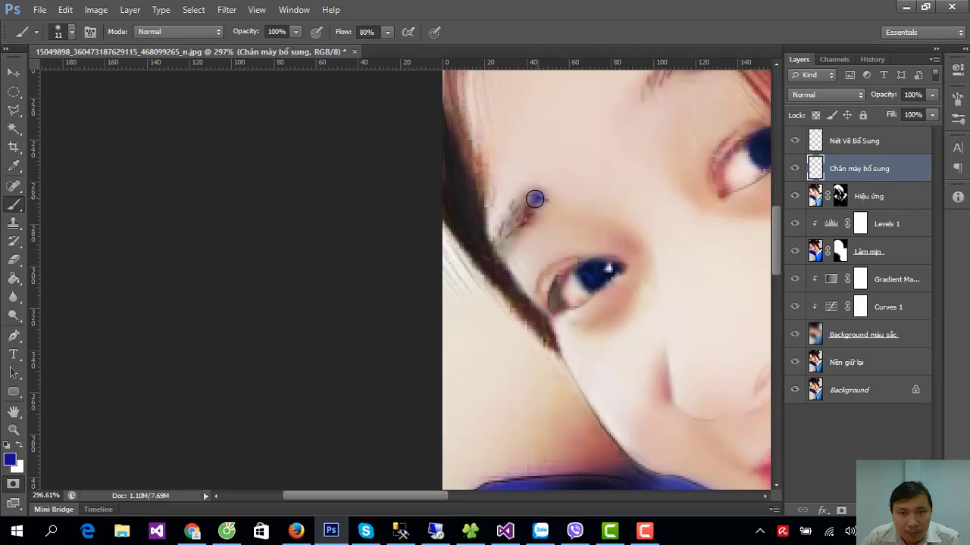
{"action": "left_click_drag", "start_coordinate": [534, 199], "coordinate": [507, 216]}
{"action": "key", "text": "ctrl+z"}
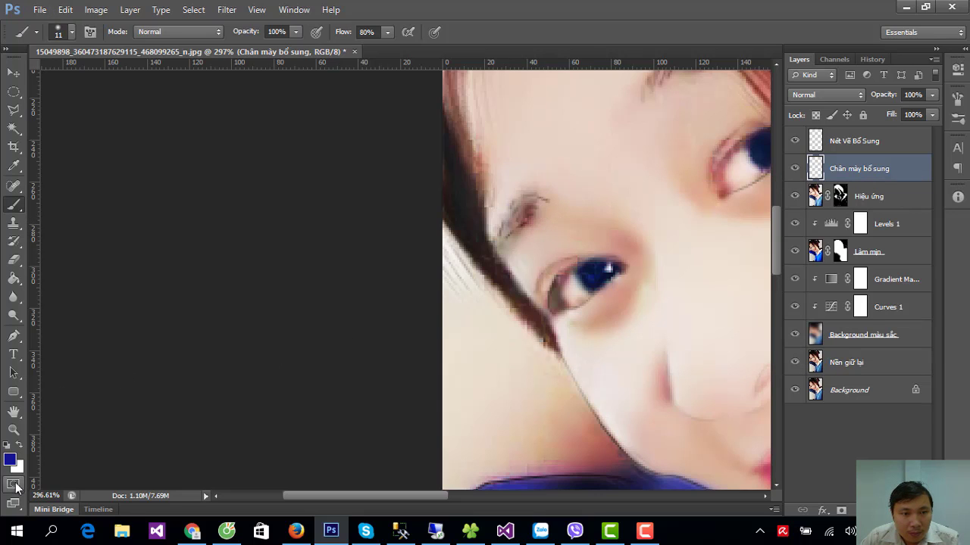
- In Quick Mask, paint over the lower and upper eyebrows, undoing the upper stroke
{"action": "left_click", "coordinate": [14, 485]}
{"action": "left_click_drag", "start_coordinate": [537, 194], "coordinate": [498, 240]}
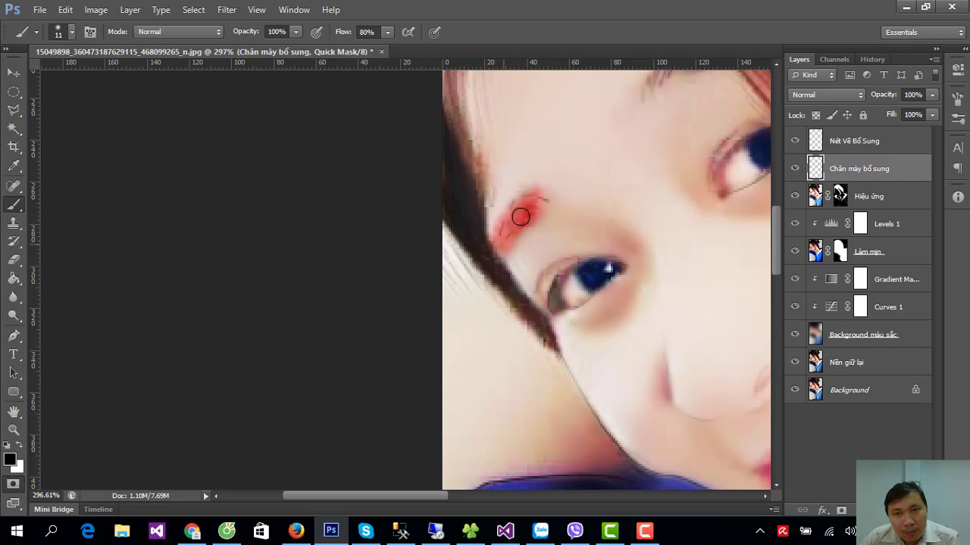
{"action": "scroll", "coordinate": [703, 156], "scroll_direction": "up", "scroll_amount": 5}
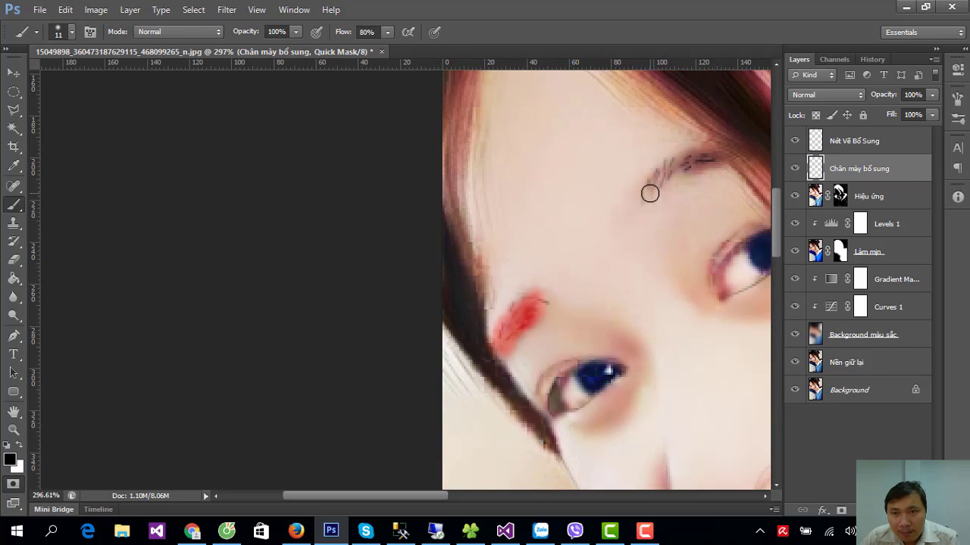
{"action": "mouse_move", "coordinate": [648, 196]}
{"action": "left_mouse_down"}
{"action": "mouse_move", "coordinate": [676, 166]}
{"action": "mouse_move", "coordinate": [669, 187]}
{"action": "mouse_move", "coordinate": [708, 162]}
{"action": "left_mouse_up"}
{"action": "key", "text": "ctrl+alt+z"}
{"action": "key", "text": "ctrl+alt+z"}
{"action": "key", "text": "ctrl+alt+z"}
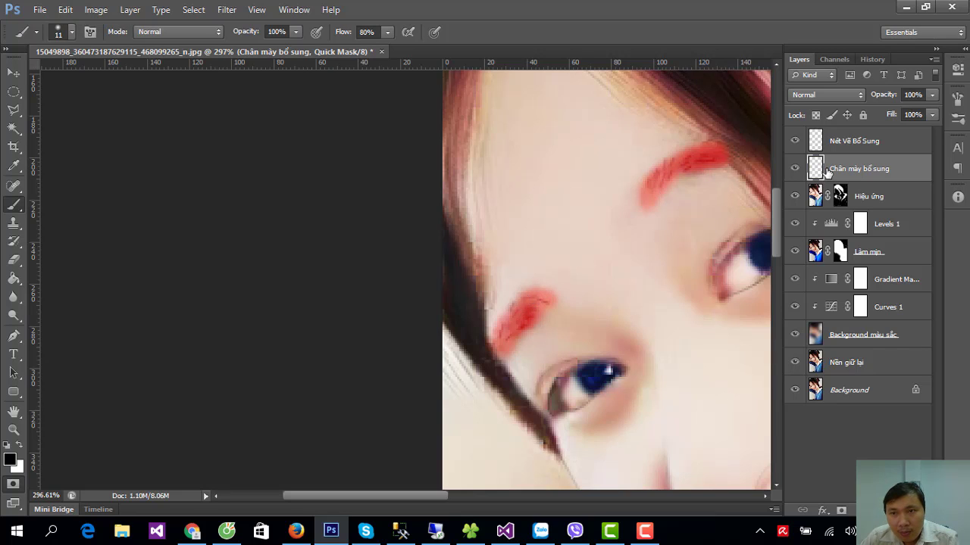
- Turn the eyebrow mask into an inverted selection and target the Làm mịn layer
{"action": "left_click", "coordinate": [14, 486]}
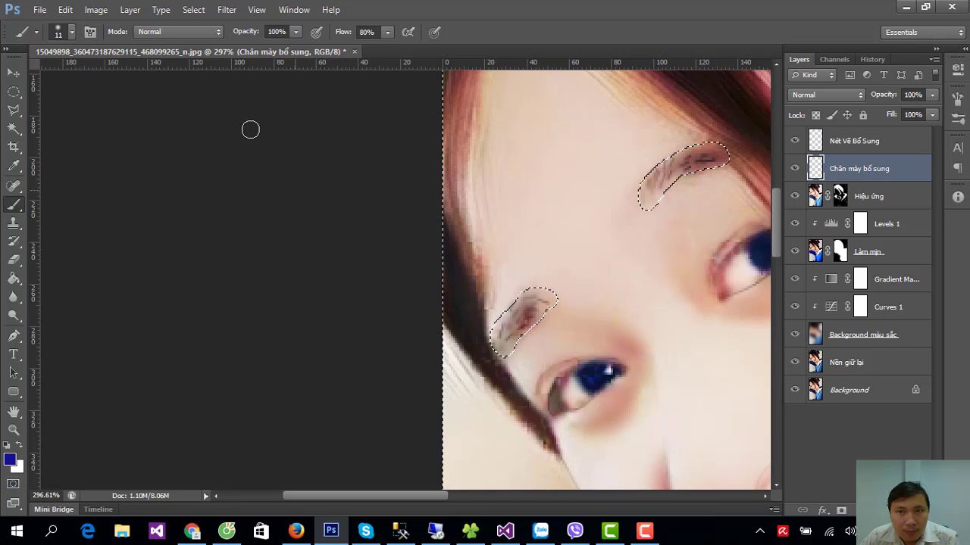
{"action": "left_click", "coordinate": [193, 10]}
{"action": "left_click", "coordinate": [204, 66]}
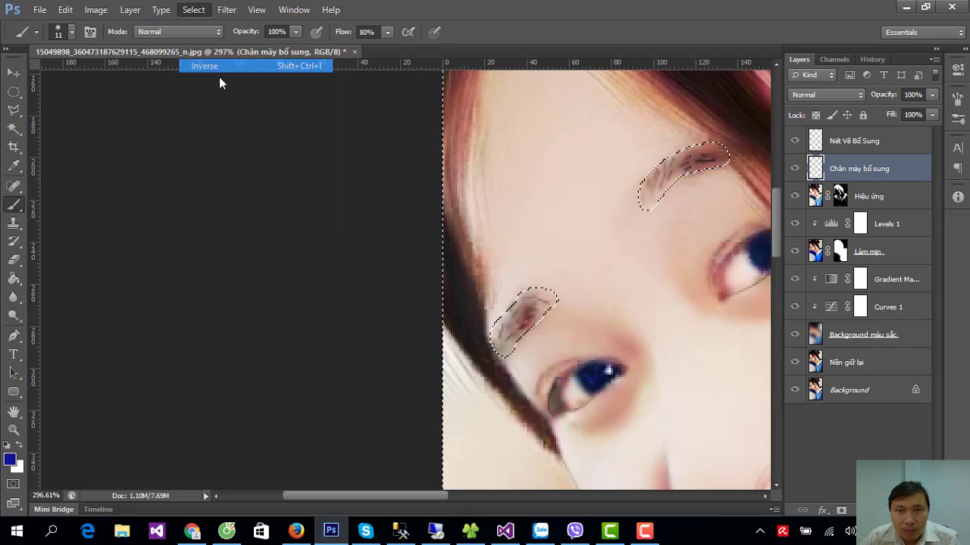
{"action": "left_click", "coordinate": [868, 251]}
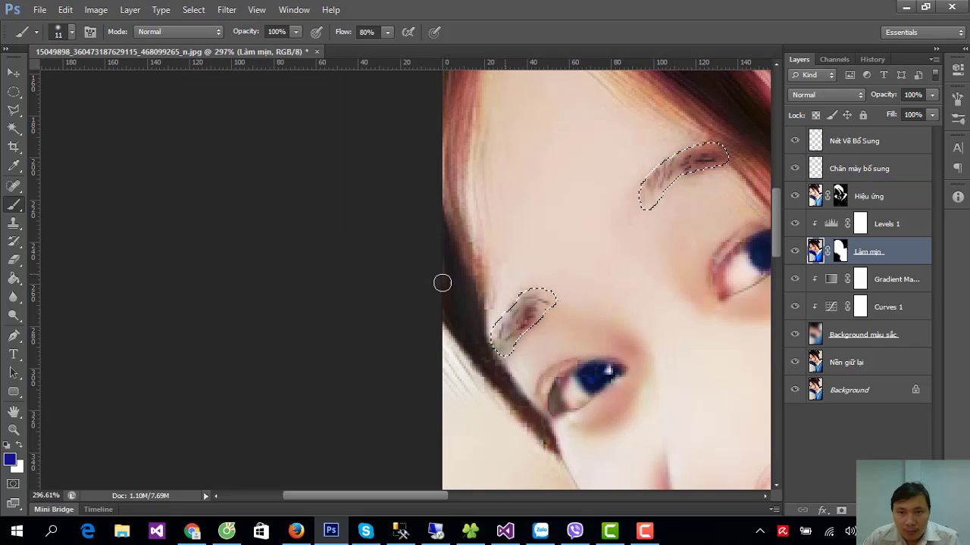
- Darken the selected eyebrows with Levels: output white 159, midtones 0.79
{"action": "left_click", "coordinate": [95, 10]}
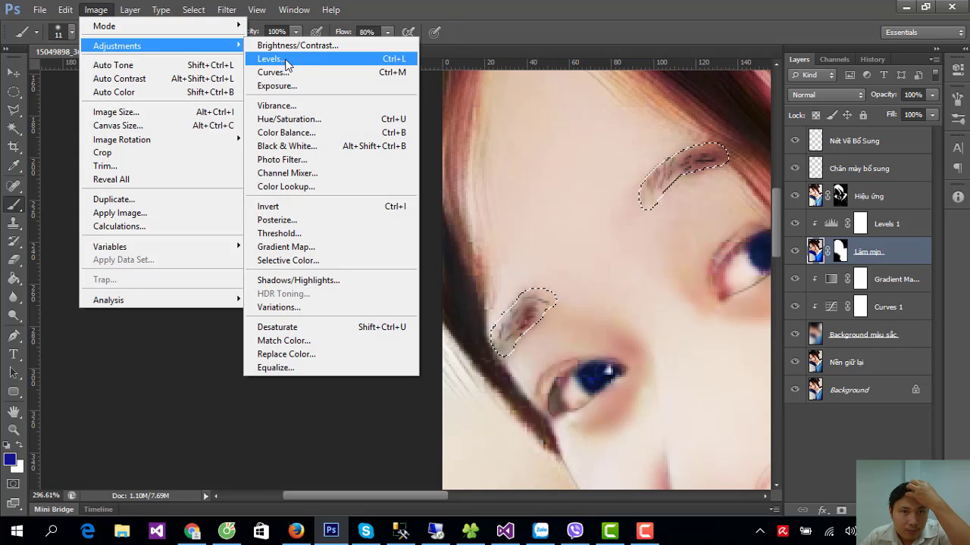
{"action": "left_click", "coordinate": [282, 59]}
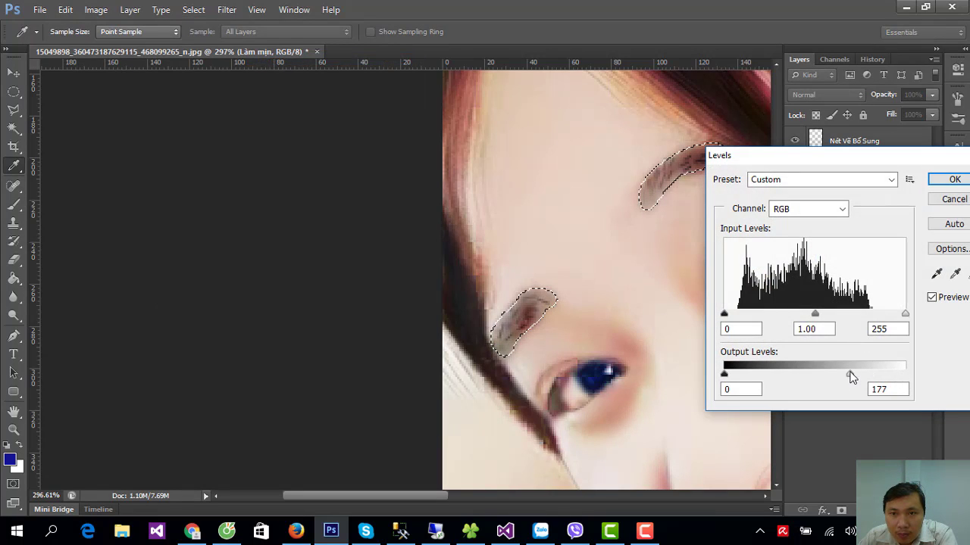
{"action": "left_click", "coordinate": [837, 376]}
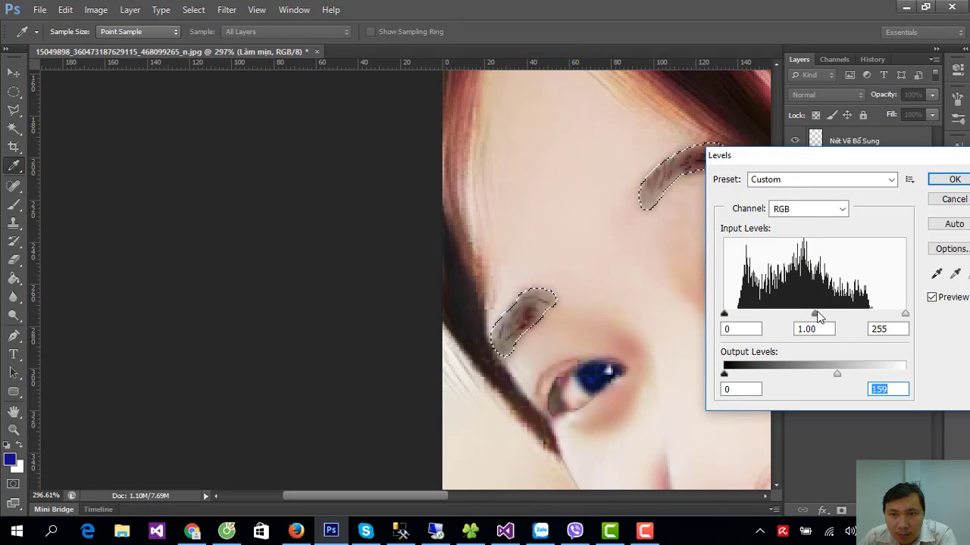
{"action": "left_click_drag", "start_coordinate": [834, 313], "coordinate": [831, 313]}
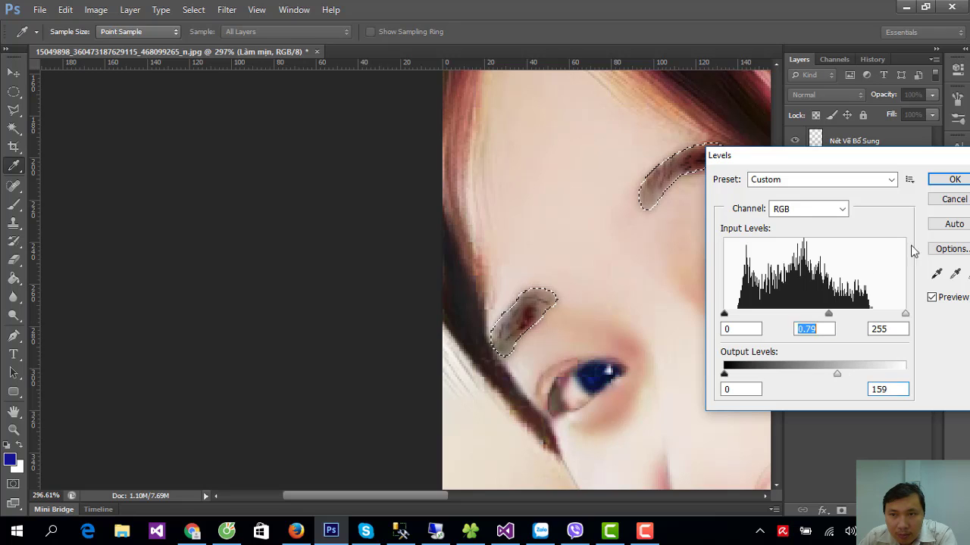
{"action": "left_click", "coordinate": [953, 180]}
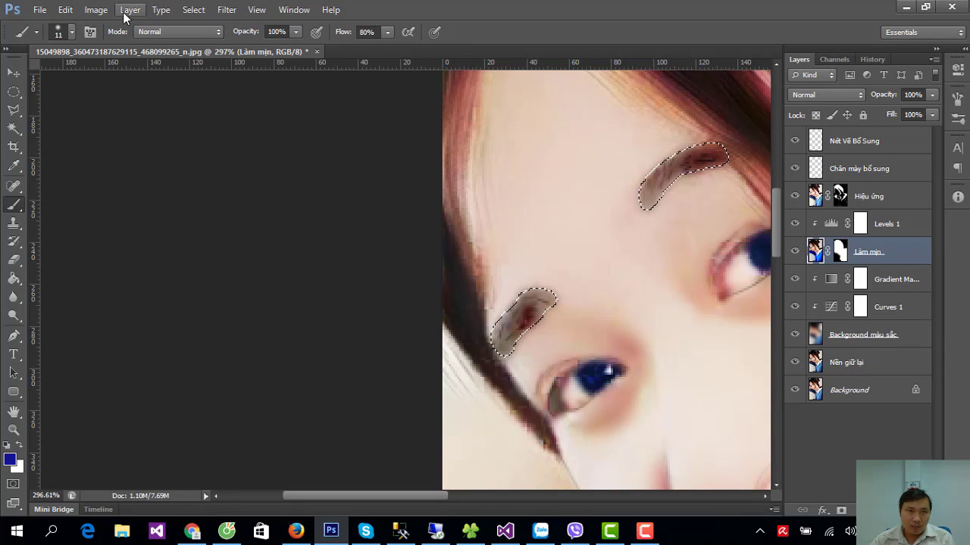
{"action": "left_click", "coordinate": [193, 10]}
{"action": "left_click", "coordinate": [193, 33]}
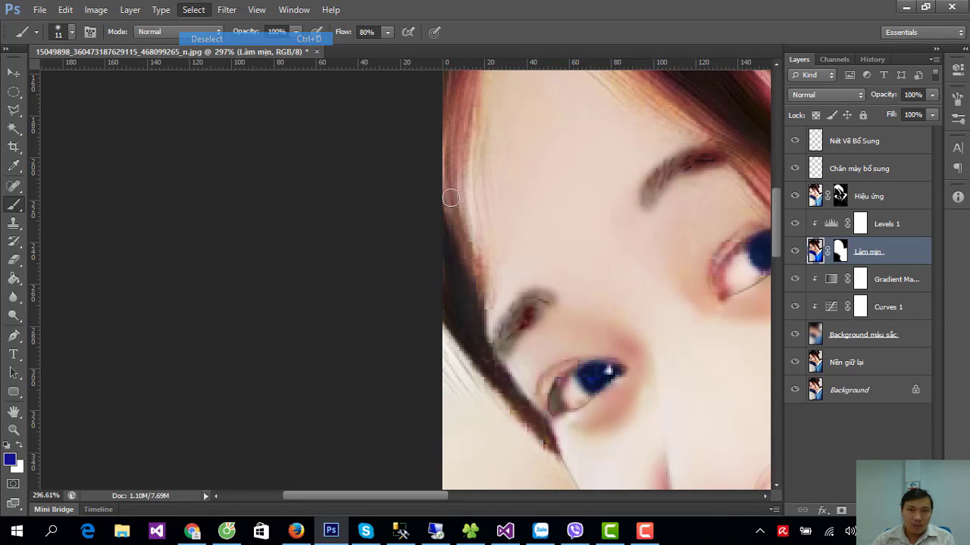
{"action": "scroll", "coordinate": [678, 331], "scroll_direction": "down", "scroll_amount": 1}
{"action": "scroll", "coordinate": [678, 331], "scroll_direction": "down", "scroll_amount": 3}
{"action": "scroll", "coordinate": [689, 345], "scroll_direction": "down", "scroll_amount": 1}
{"action": "scroll", "coordinate": [699, 356], "scroll_direction": "down", "scroll_amount": 1}
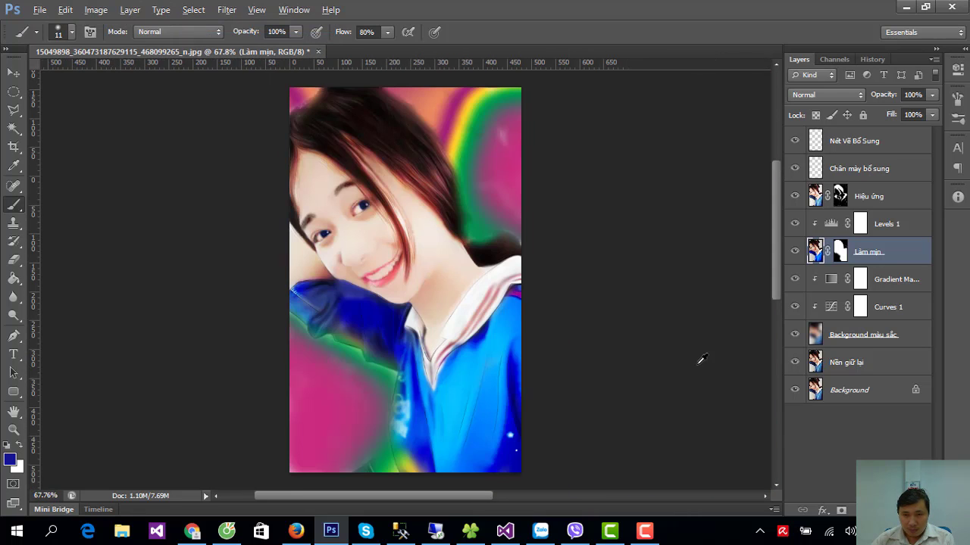
{"action": "scroll", "coordinate": [364, 212], "scroll_direction": "up", "scroll_amount": 2}
{"action": "scroll", "coordinate": [364, 212], "scroll_direction": "down", "scroll_amount": 1}
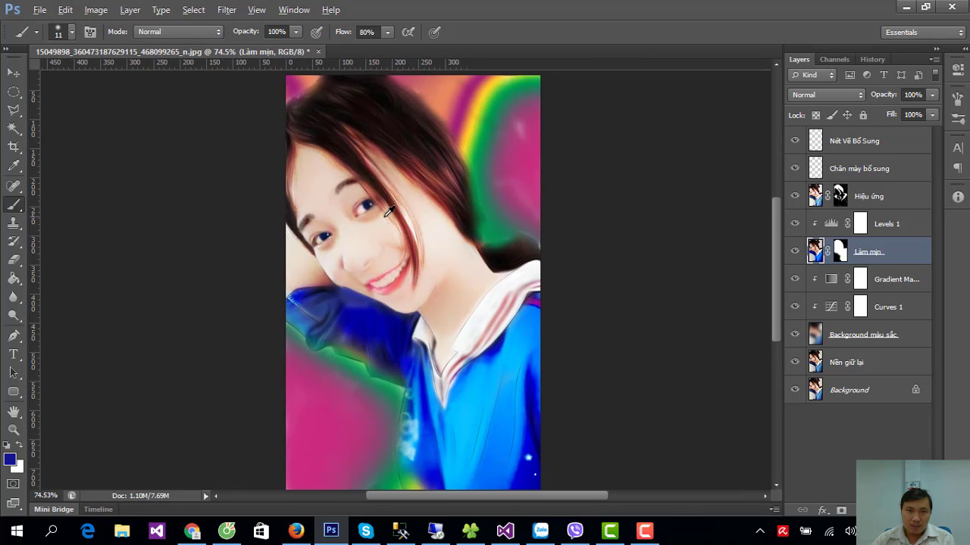
{"action": "left_click", "coordinate": [872, 60]}
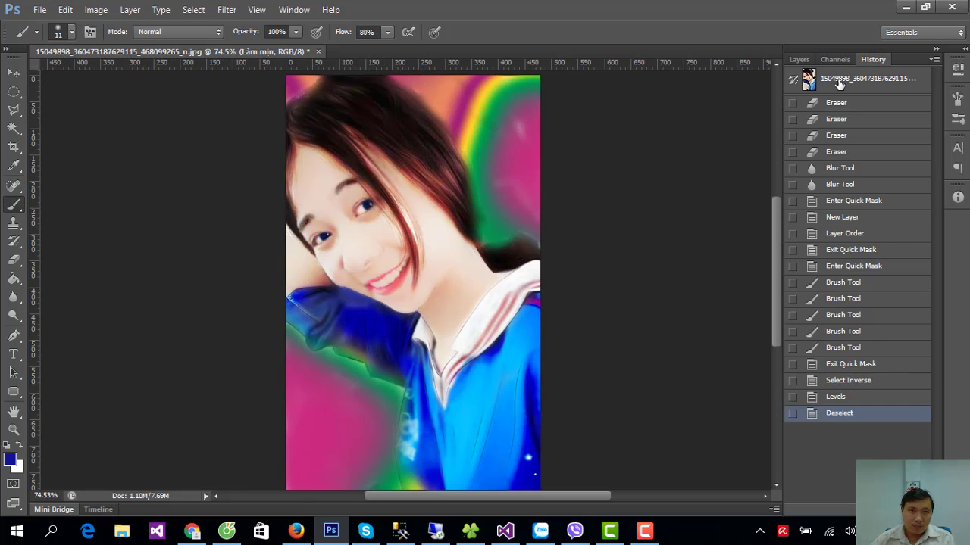
{"action": "left_click", "coordinate": [848, 78]}
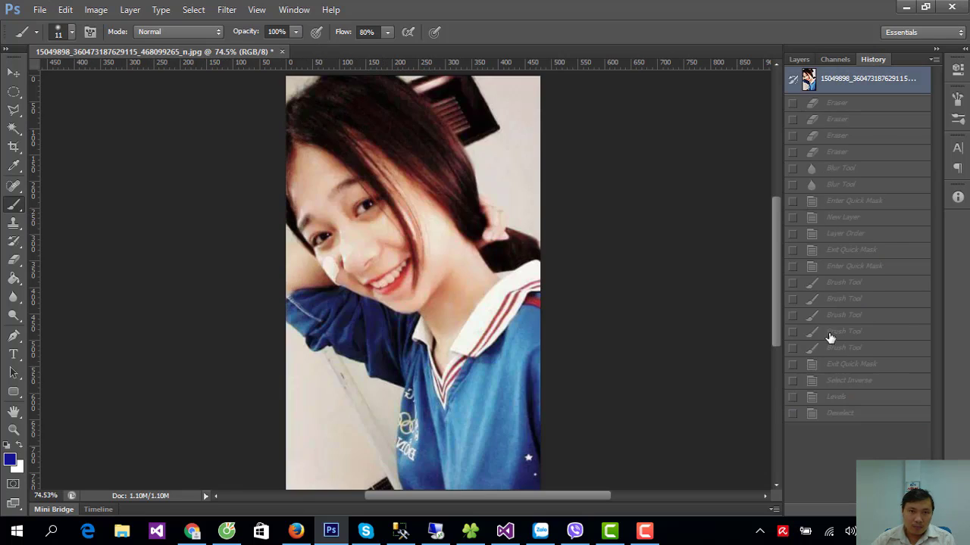
{"action": "left_click", "coordinate": [844, 415]}
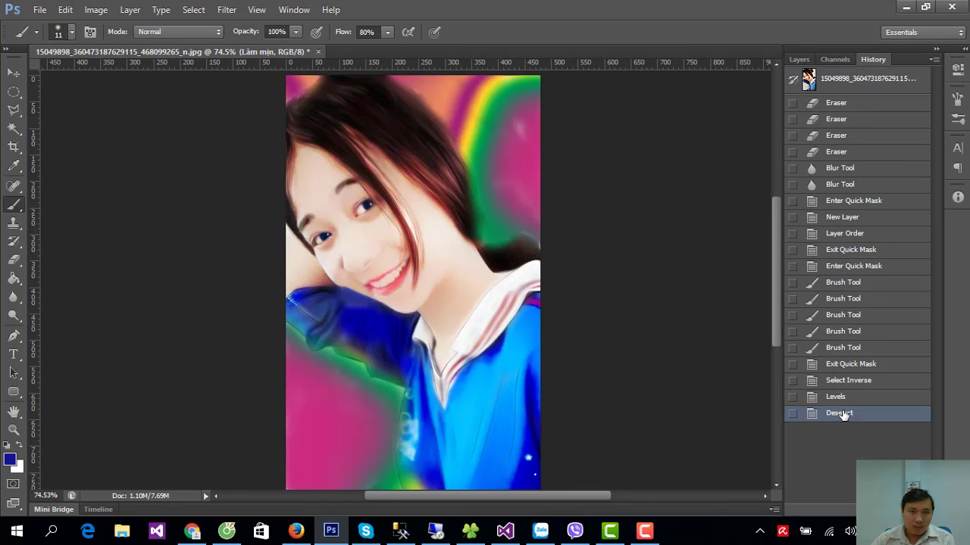
{"action": "left_click", "coordinate": [842, 83]}
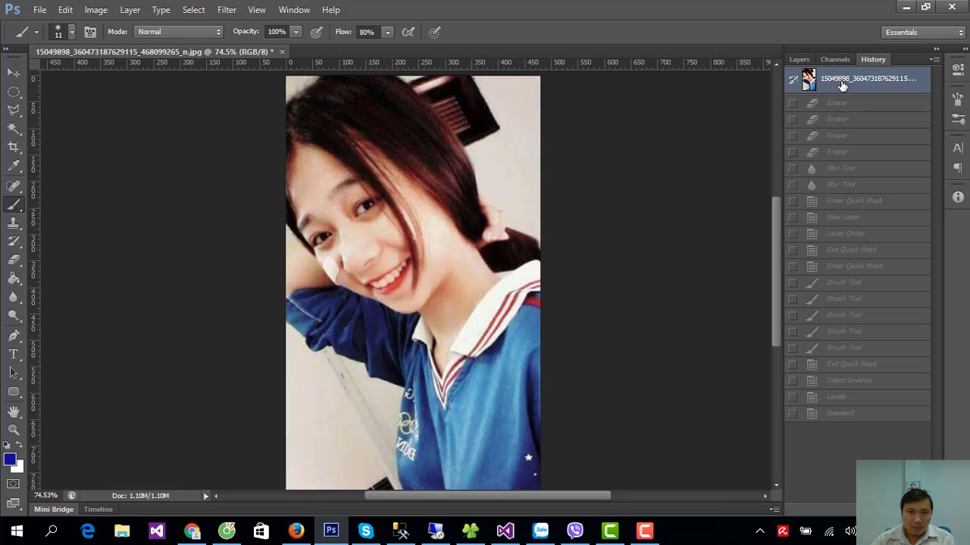
{"action": "left_click", "coordinate": [836, 415]}
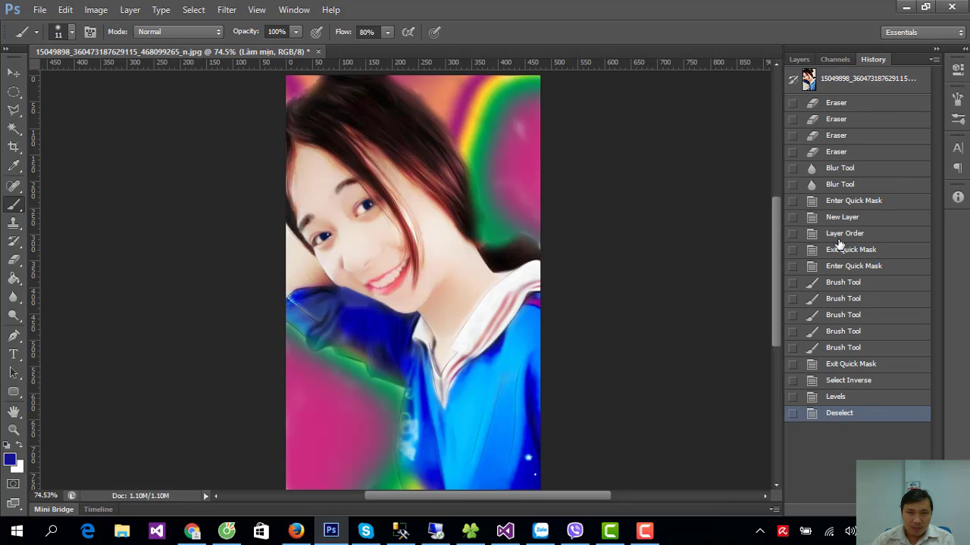
{"action": "left_click", "coordinate": [799, 59]}
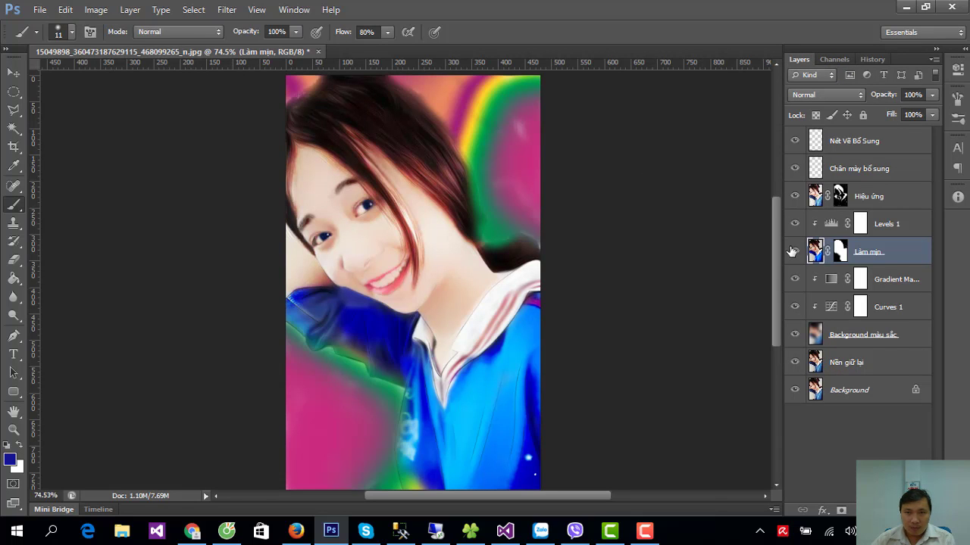
- Step back through History to the red Quick Mask eyebrow painting
{"action": "scroll", "coordinate": [334, 203], "scroll_direction": "up", "scroll_amount": 2}
{"action": "scroll", "coordinate": [335, 200], "scroll_direction": "up", "scroll_amount": 2}
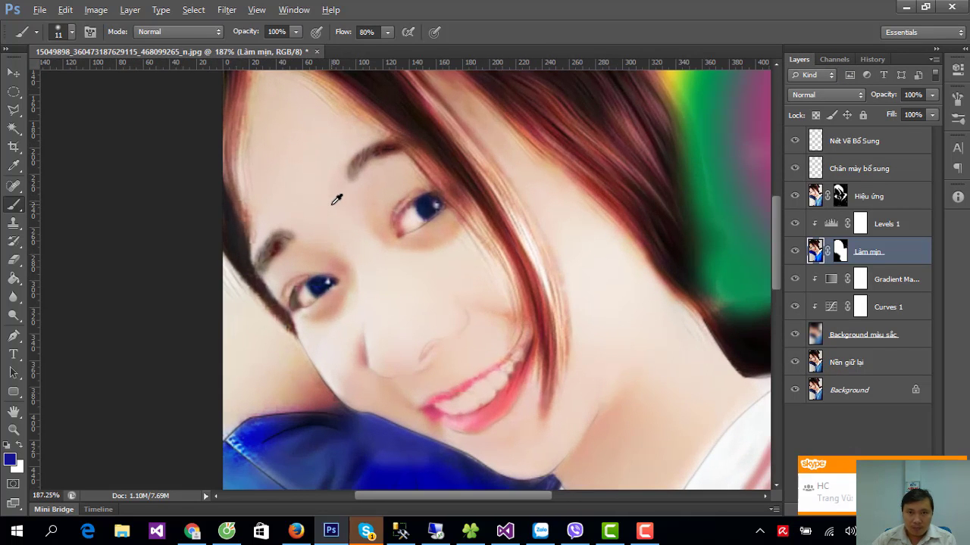
{"action": "left_click", "coordinate": [873, 59]}
{"action": "left_click", "coordinate": [836, 396]}
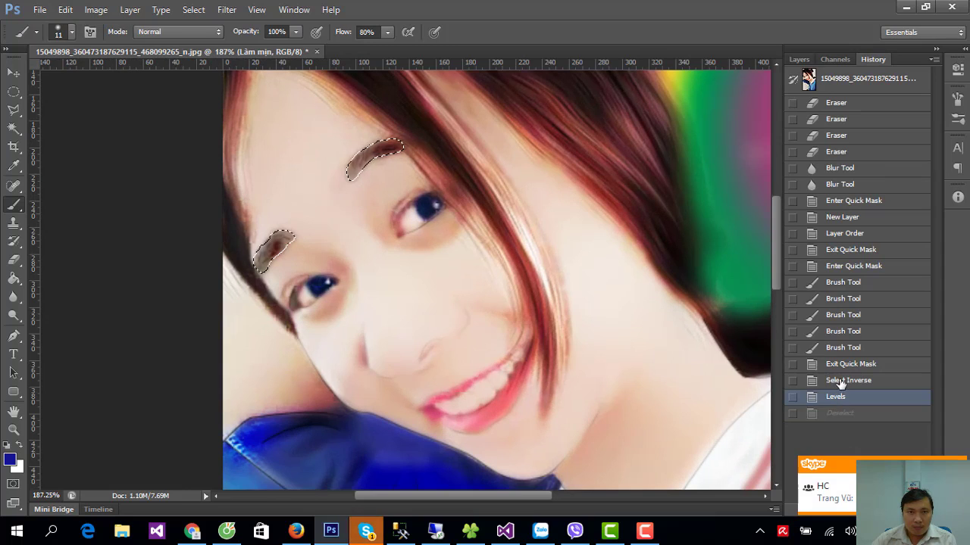
{"action": "left_click", "coordinate": [839, 381]}
{"action": "left_click", "coordinate": [839, 367]}
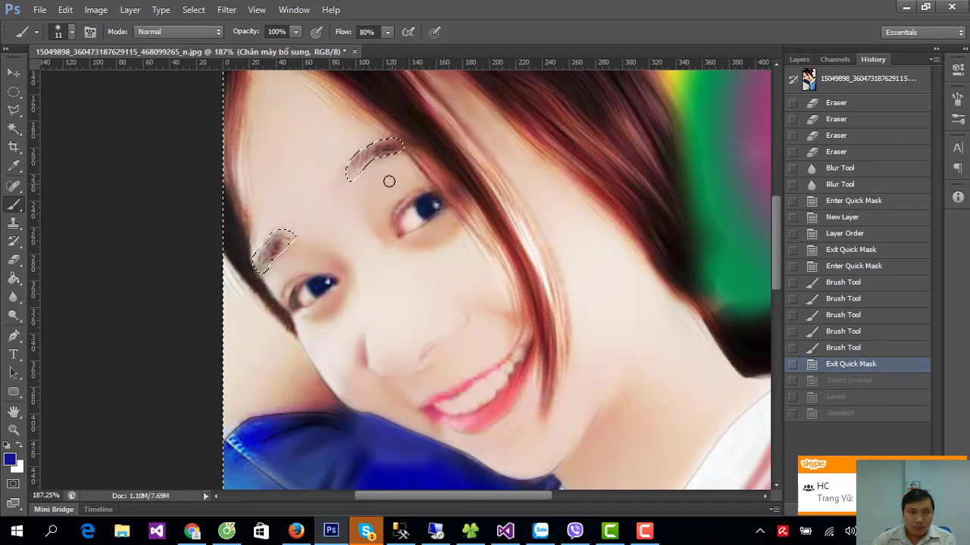
{"action": "left_click", "coordinate": [843, 348]}
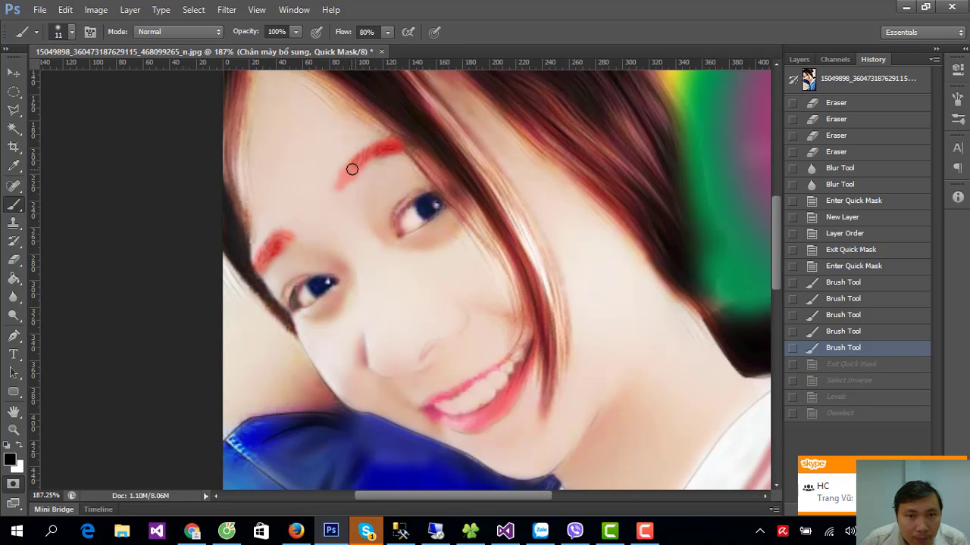
- Extend and thicken the upper eyebrow mask, then erase its excess and tail
{"action": "left_click_drag", "start_coordinate": [353, 169], "coordinate": [345, 183]}
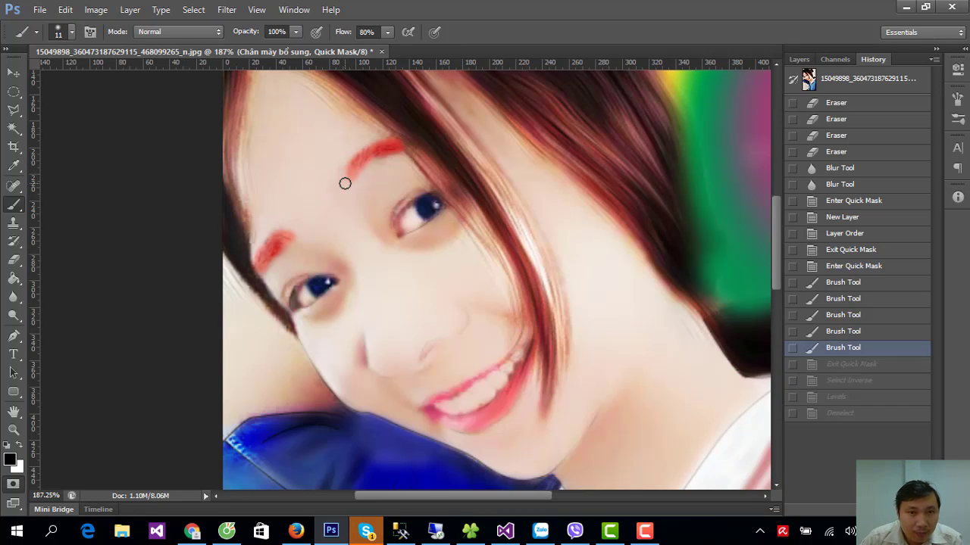
{"action": "scroll", "coordinate": [345, 184], "scroll_direction": "up", "scroll_amount": 2}
{"action": "scroll", "coordinate": [346, 189], "scroll_direction": "up", "scroll_amount": 2}
{"action": "left_click_drag", "start_coordinate": [331, 179], "coordinate": [381, 135]}
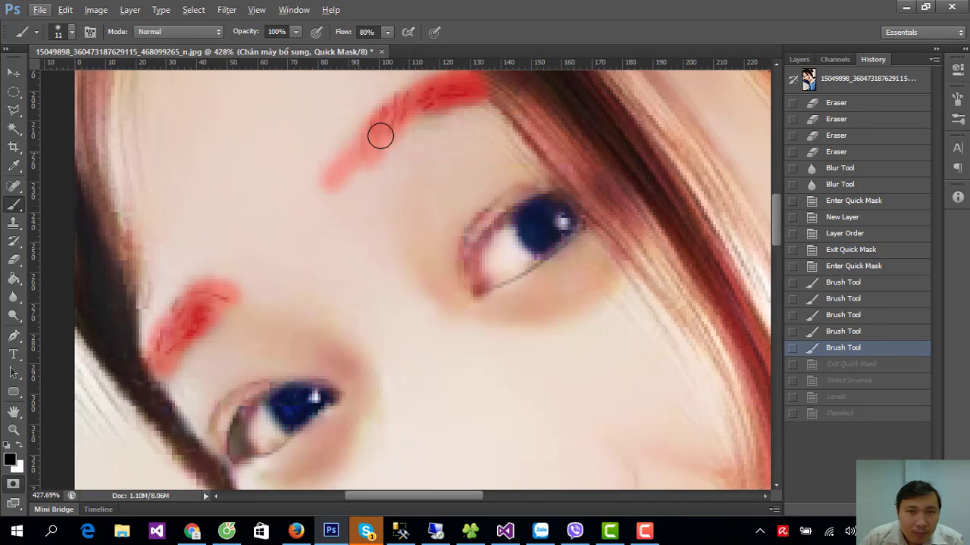
{"action": "mouse_move", "coordinate": [337, 177]}
{"action": "left_mouse_down"}
{"action": "mouse_move", "coordinate": [442, 104]}
{"action": "mouse_move", "coordinate": [342, 154]}
{"action": "left_mouse_up"}
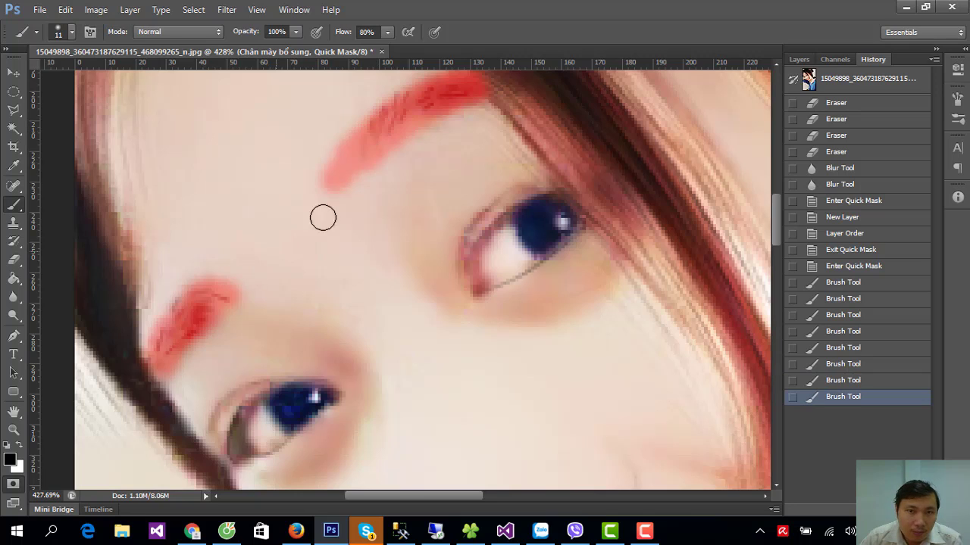
{"action": "key", "text": "x"}
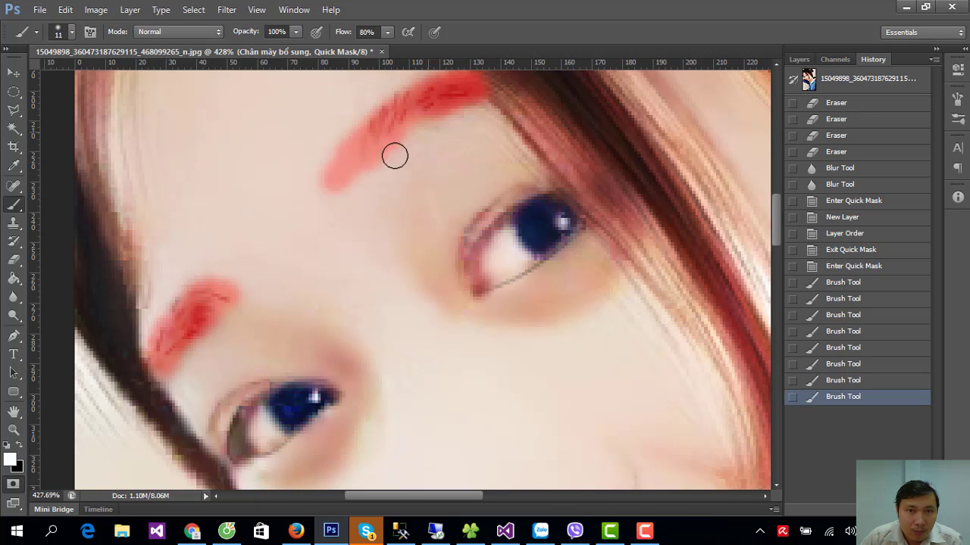
{"action": "mouse_move", "coordinate": [395, 156]}
{"action": "left_mouse_down"}
{"action": "mouse_move", "coordinate": [402, 147]}
{"action": "mouse_move", "coordinate": [333, 217]}
{"action": "left_mouse_up"}
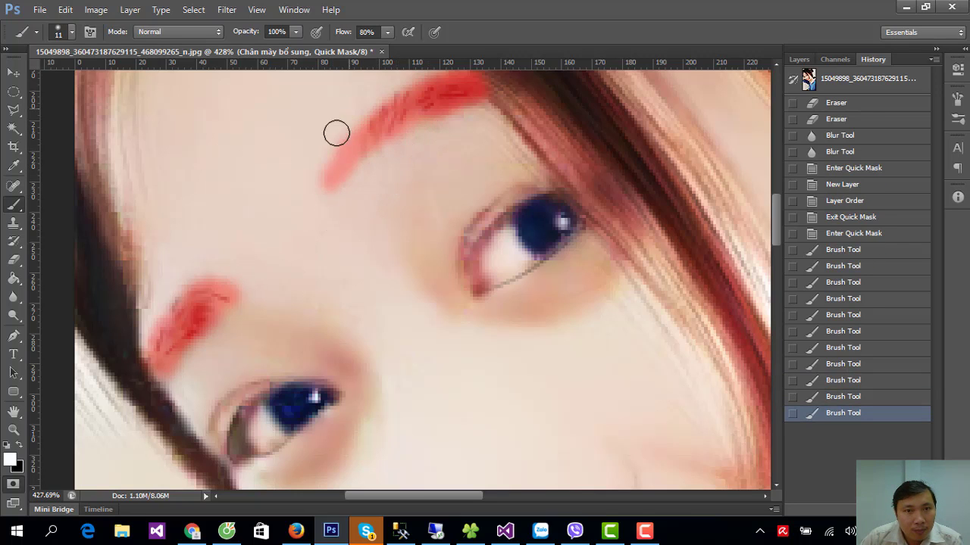
{"action": "left_click_drag", "start_coordinate": [336, 133], "coordinate": [315, 198]}
{"action": "key", "text": "x"}
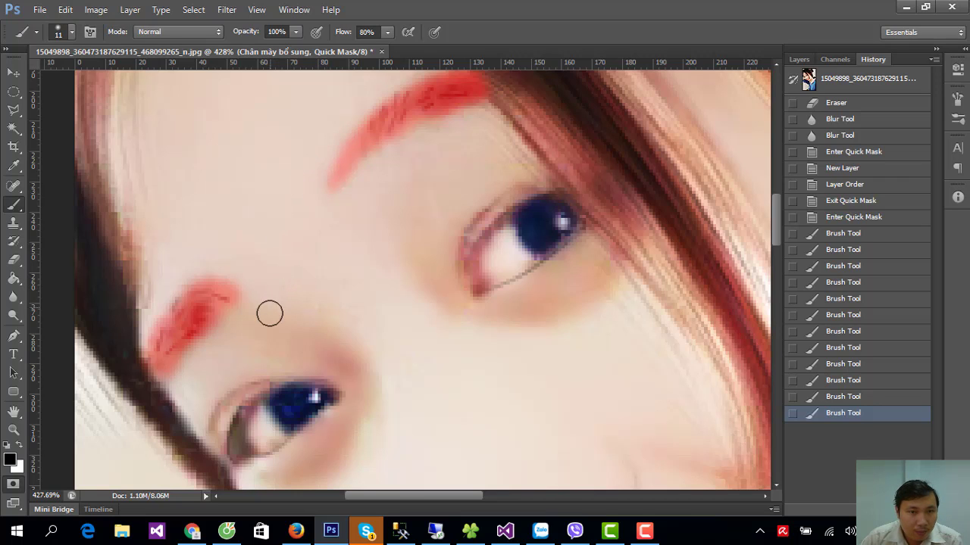
- Refine the lower eyebrow mask, widening it upward and removing stray strokes
{"action": "mouse_move", "coordinate": [210, 294]}
{"action": "left_mouse_down"}
{"action": "mouse_move", "coordinate": [255, 280]}
{"action": "mouse_move", "coordinate": [207, 292]}
{"action": "left_mouse_up"}
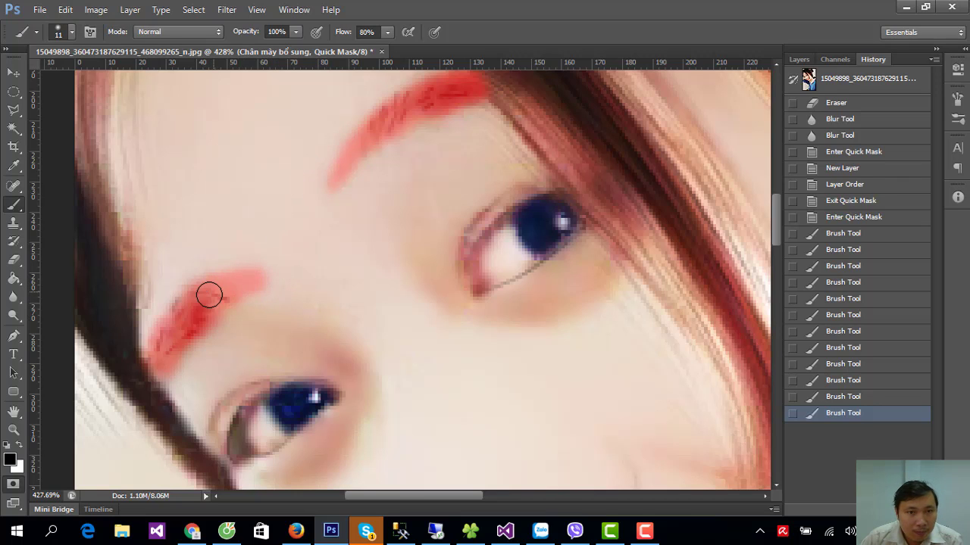
{"action": "key", "text": "x"}
{"action": "left_click_drag", "start_coordinate": [204, 342], "coordinate": [214, 334]}
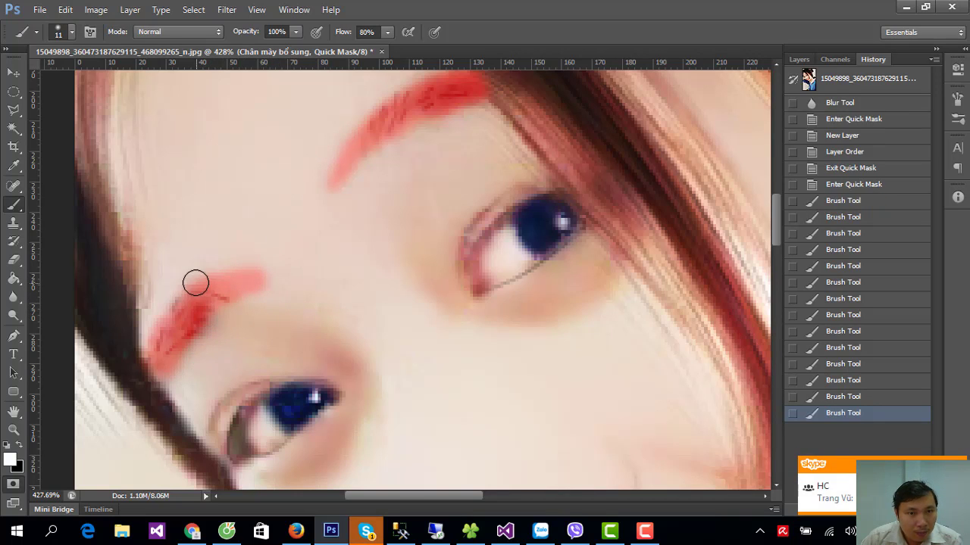
{"action": "left_click_drag", "start_coordinate": [200, 280], "coordinate": [254, 270]}
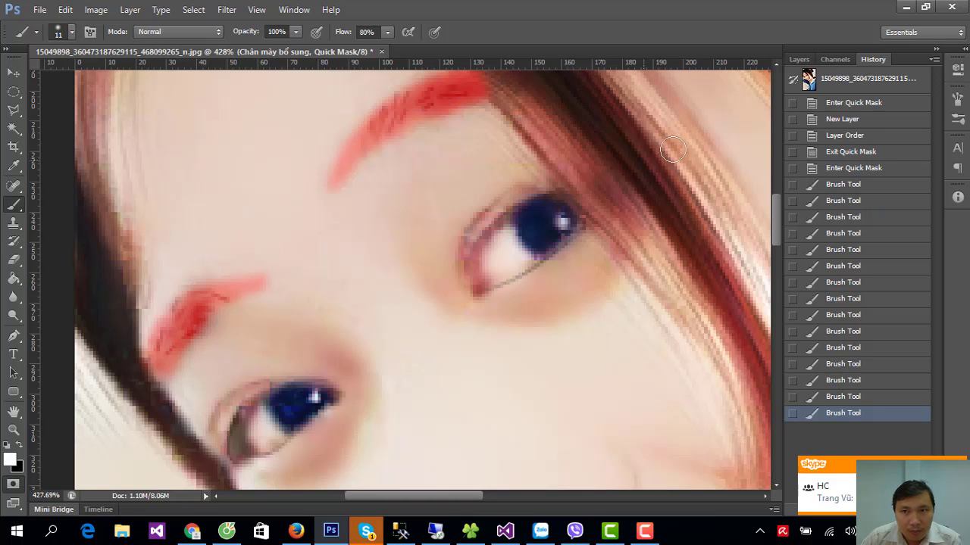
{"action": "left_click", "coordinate": [832, 83]}
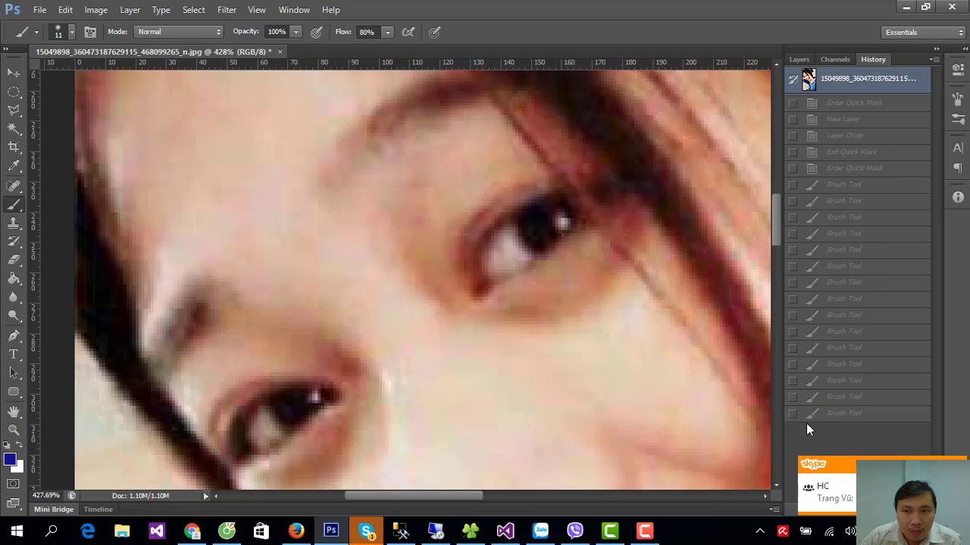
{"action": "left_click", "coordinate": [818, 413]}
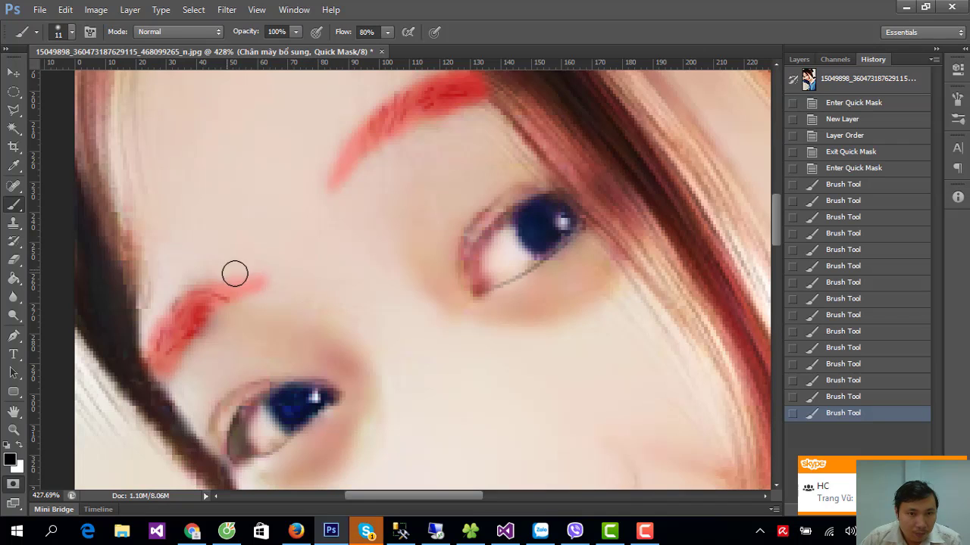
{"action": "left_click", "coordinate": [197, 273]}
{"action": "left_click_drag", "start_coordinate": [210, 265], "coordinate": [243, 275]}
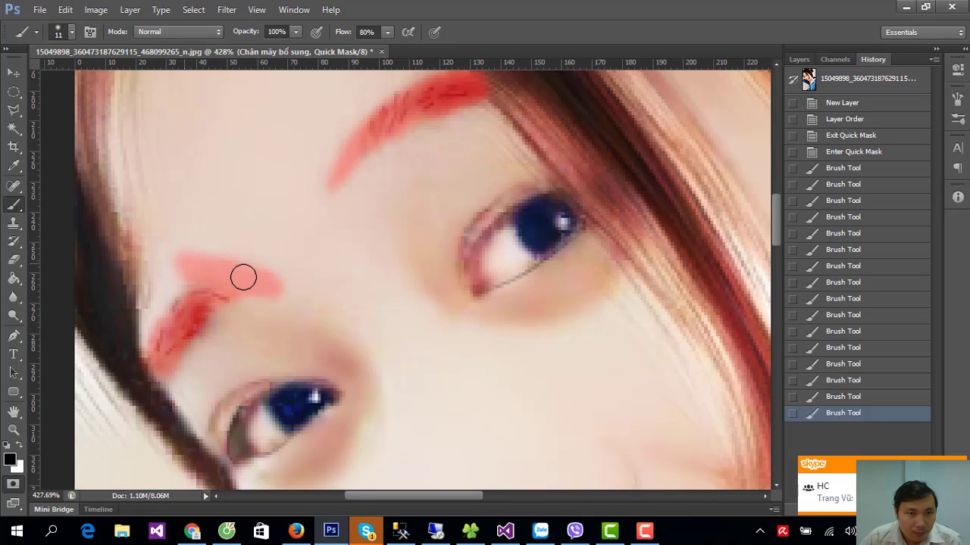
{"action": "key", "text": "x"}
{"action": "mouse_move", "coordinate": [167, 252]}
{"action": "left_mouse_down"}
{"action": "mouse_move", "coordinate": [159, 262]}
{"action": "mouse_move", "coordinate": [193, 269]}
{"action": "mouse_move", "coordinate": [217, 257]}
{"action": "mouse_move", "coordinate": [285, 297]}
{"action": "mouse_move", "coordinate": [308, 296]}
{"action": "mouse_move", "coordinate": [162, 279]}
{"action": "mouse_move", "coordinate": [410, 282]}
{"action": "left_mouse_up"}
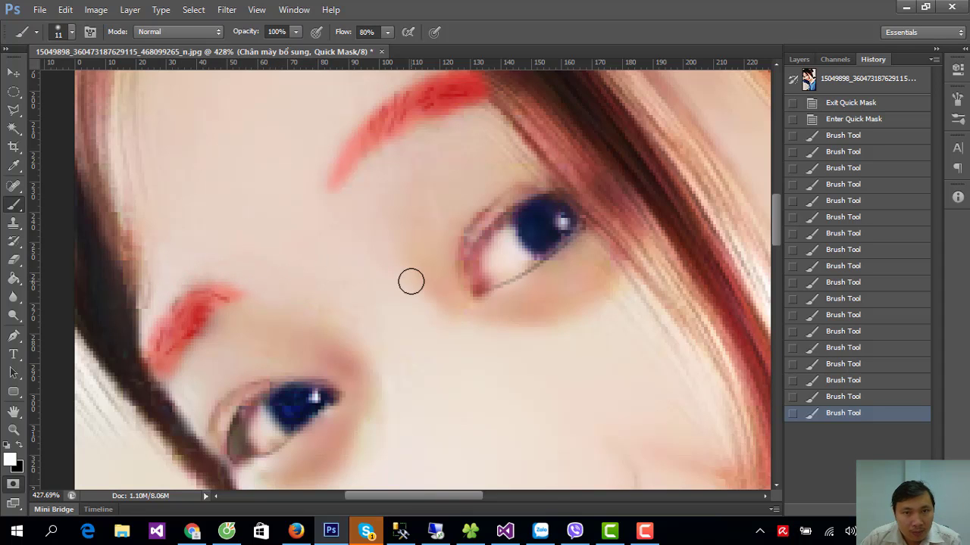
- Fill in more of the upper eyebrow mask, comparing against the original image
{"action": "left_click", "coordinate": [828, 87]}
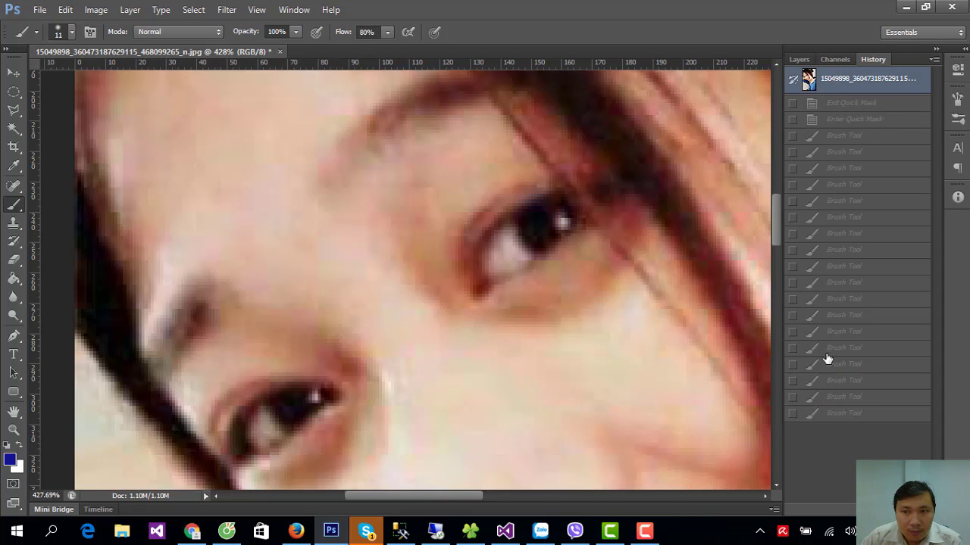
{"action": "left_click", "coordinate": [828, 414]}
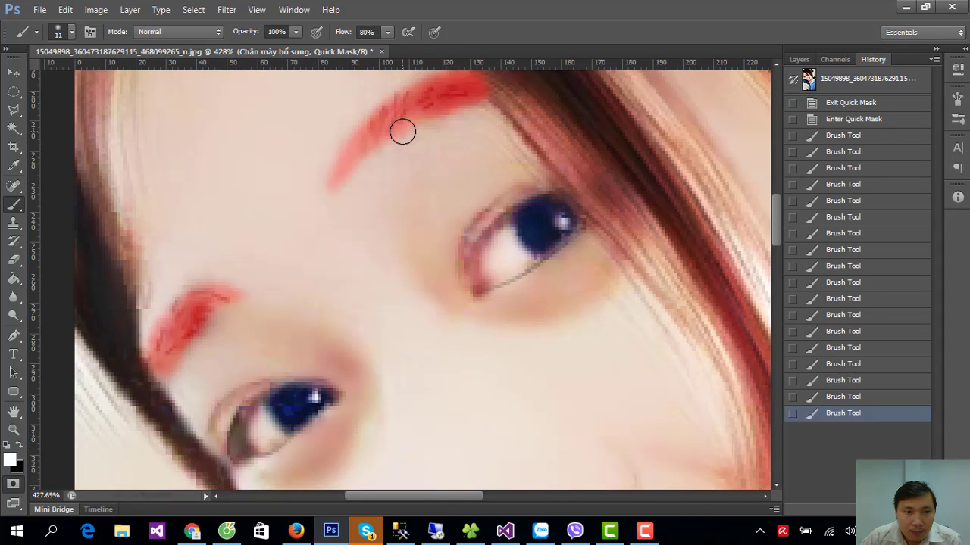
{"action": "mouse_move", "coordinate": [408, 127]}
{"action": "left_mouse_down"}
{"action": "mouse_move", "coordinate": [346, 179]}
{"action": "mouse_move", "coordinate": [462, 102]}
{"action": "mouse_move", "coordinate": [469, 108]}
{"action": "mouse_move", "coordinate": [440, 128]}
{"action": "mouse_move", "coordinate": [445, 103]}
{"action": "left_mouse_up"}
{"action": "key", "text": "x"}
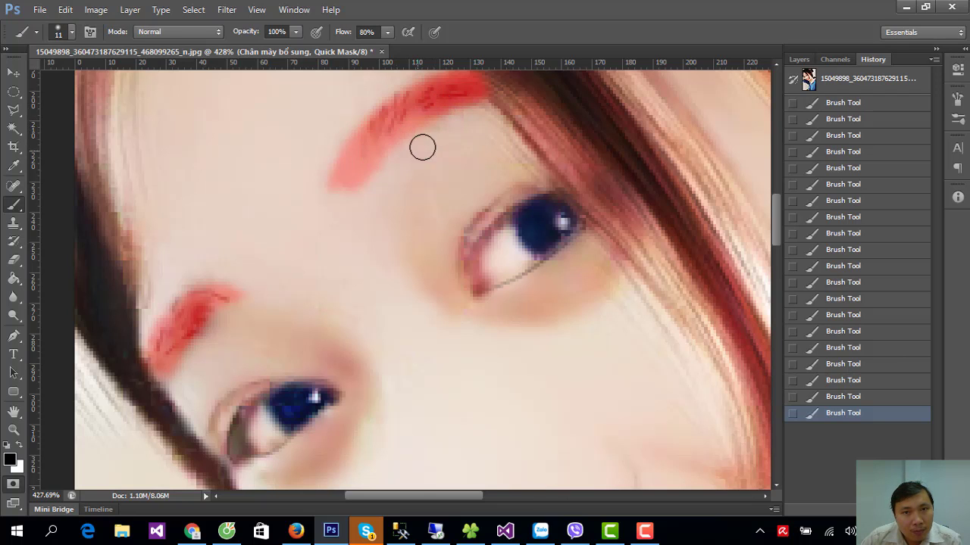
{"action": "key", "text": "x"}
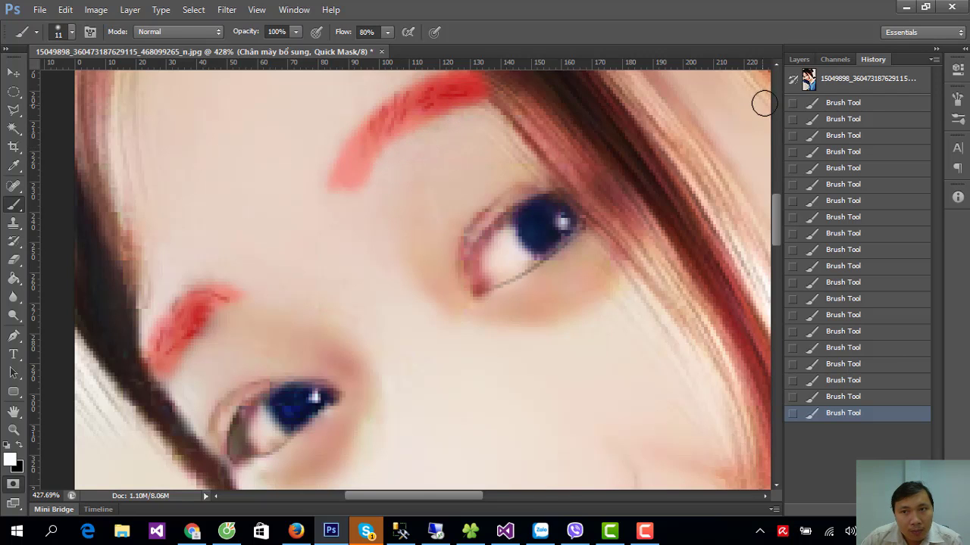
{"action": "left_click", "coordinate": [813, 85]}
{"action": "left_click", "coordinate": [832, 414]}
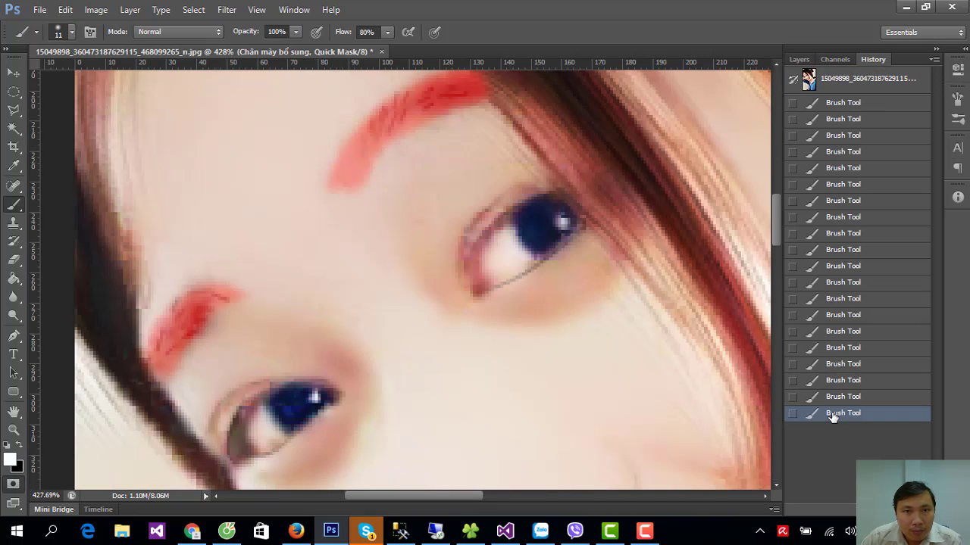
- Make Làm mịn active and turn the eyebrow mask into an inverted selection
{"action": "left_click", "coordinate": [801, 59]}
{"action": "left_click", "coordinate": [822, 254]}
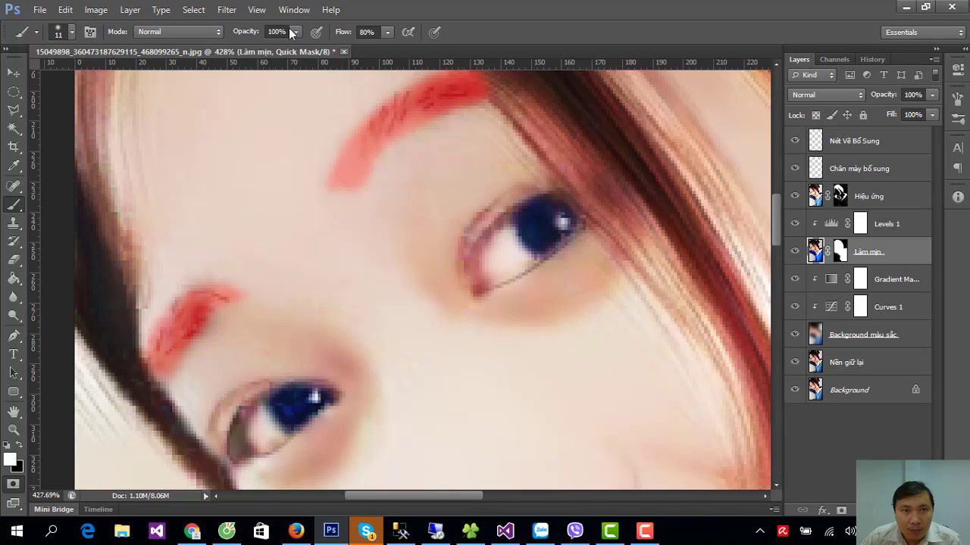
{"action": "left_click", "coordinate": [14, 485]}
{"action": "left_click", "coordinate": [193, 9]}
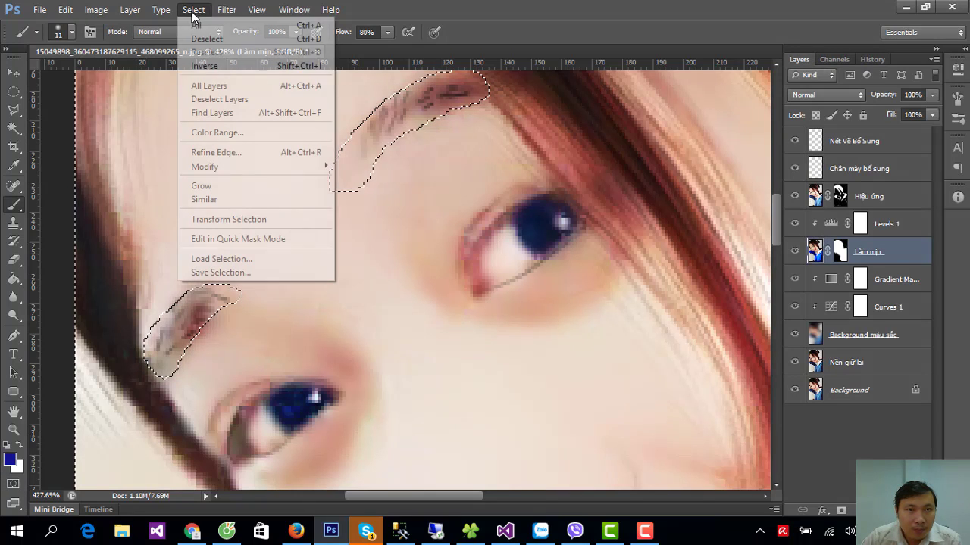
{"action": "left_click", "coordinate": [206, 66]}
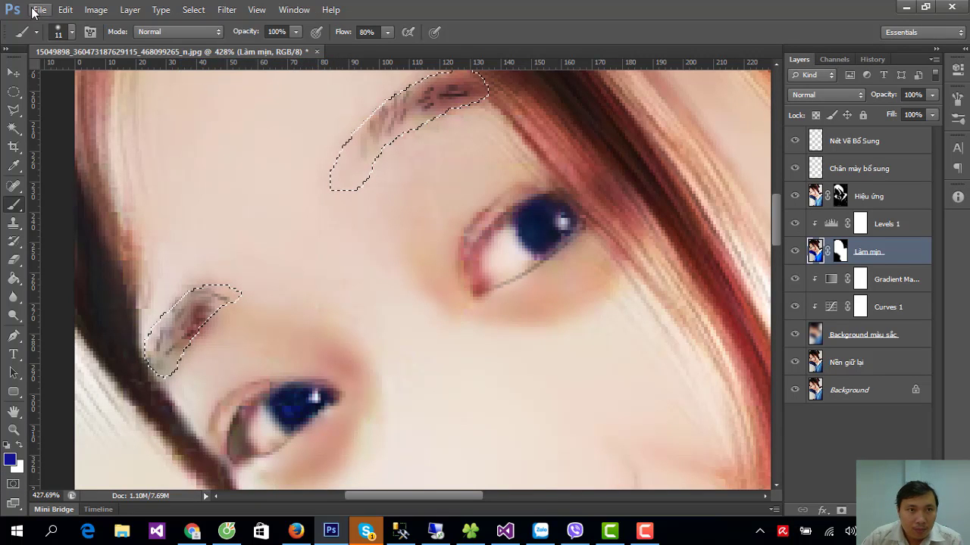
- Darken the eyebrows with Levels at midtone 0.62 and output white 241, then deselect
{"action": "left_click", "coordinate": [95, 9]}
{"action": "mouse_move", "coordinate": [118, 46]}
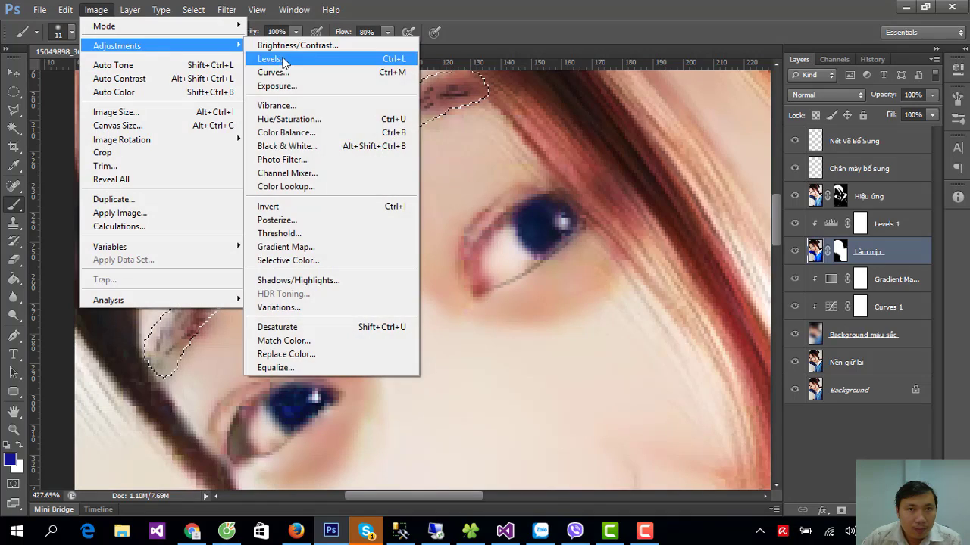
{"action": "left_click", "coordinate": [272, 59]}
{"action": "left_click_drag", "start_coordinate": [814, 315], "coordinate": [843, 314]}
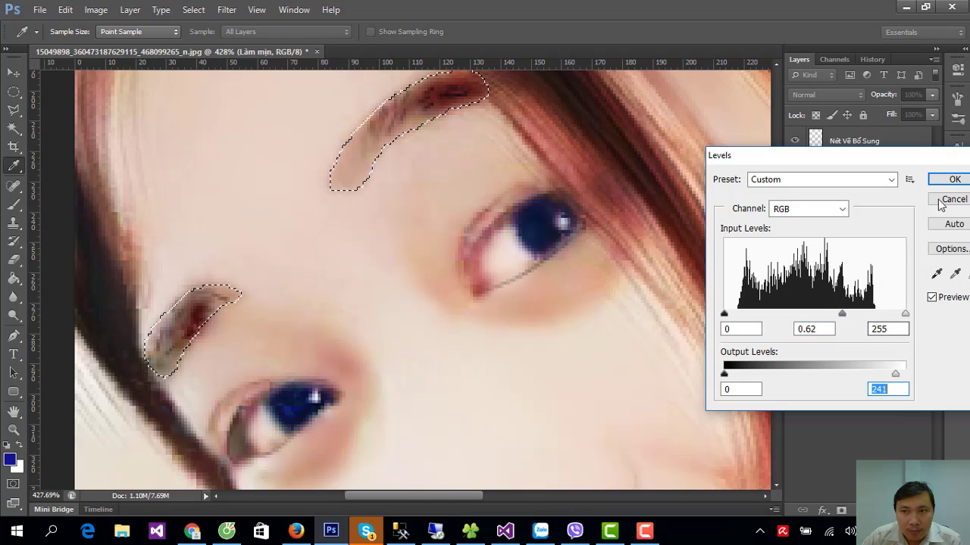
{"action": "left_click", "coordinate": [954, 179]}
{"action": "left_click", "coordinate": [193, 10]}
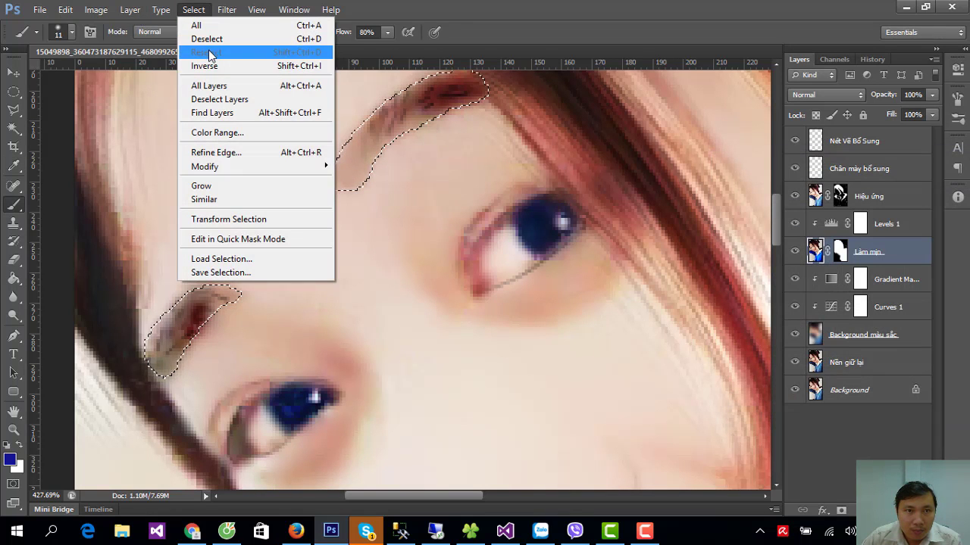
{"action": "left_click", "coordinate": [206, 38]}
- View the whole portrait, pick the Move tool, zoom to the mouth and select Nét Vẽ Bổ Sung
{"action": "scroll", "coordinate": [490, 250], "scroll_direction": "down", "scroll_amount": 5}
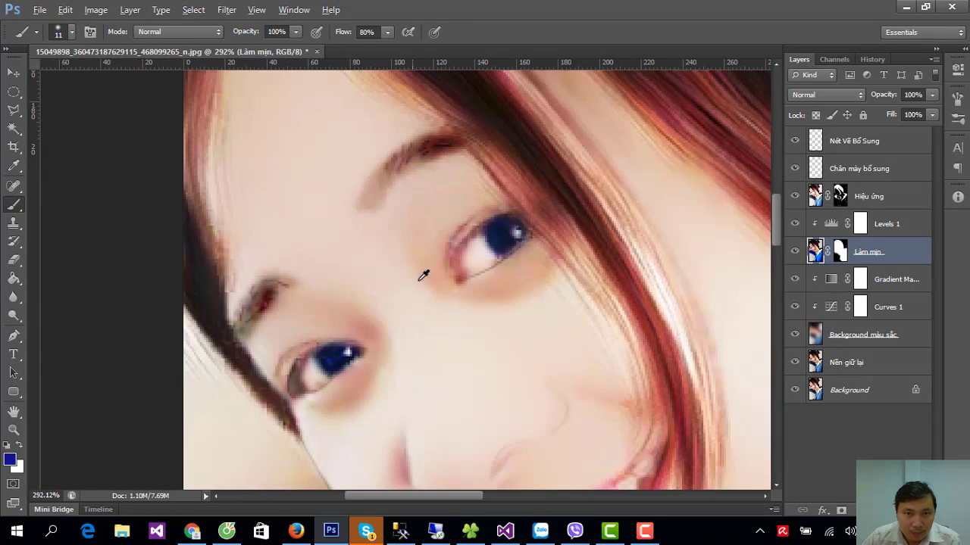
{"action": "scroll", "coordinate": [425, 272], "scroll_direction": "down", "scroll_amount": 5}
{"action": "scroll", "coordinate": [420, 319], "scroll_direction": "down", "scroll_amount": 4}
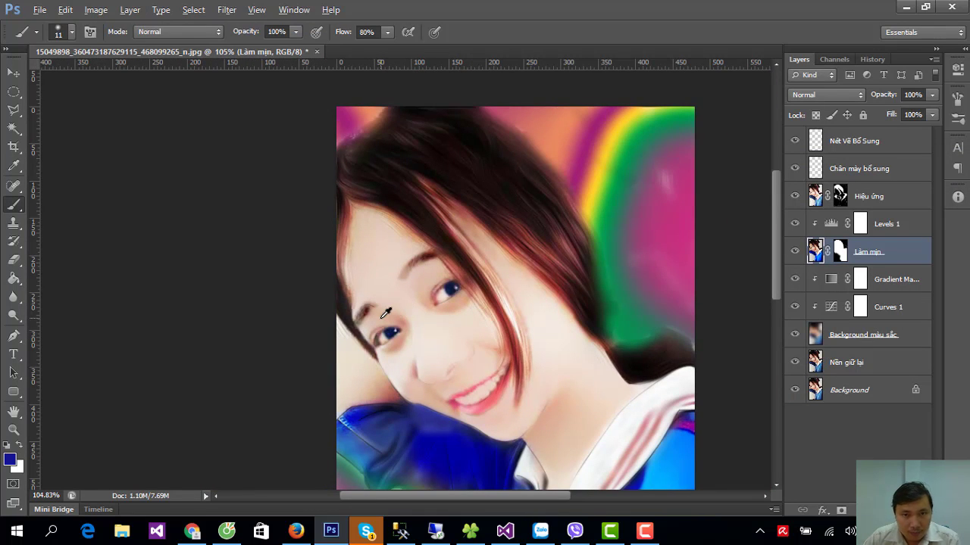
{"action": "left_click", "coordinate": [16, 73]}
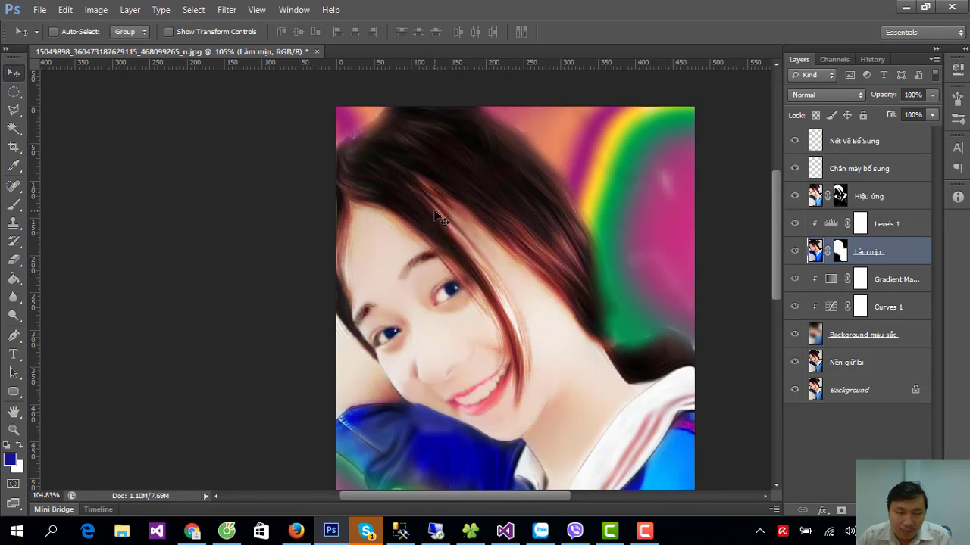
{"action": "scroll", "coordinate": [463, 215], "scroll_direction": "down", "scroll_amount": 2}
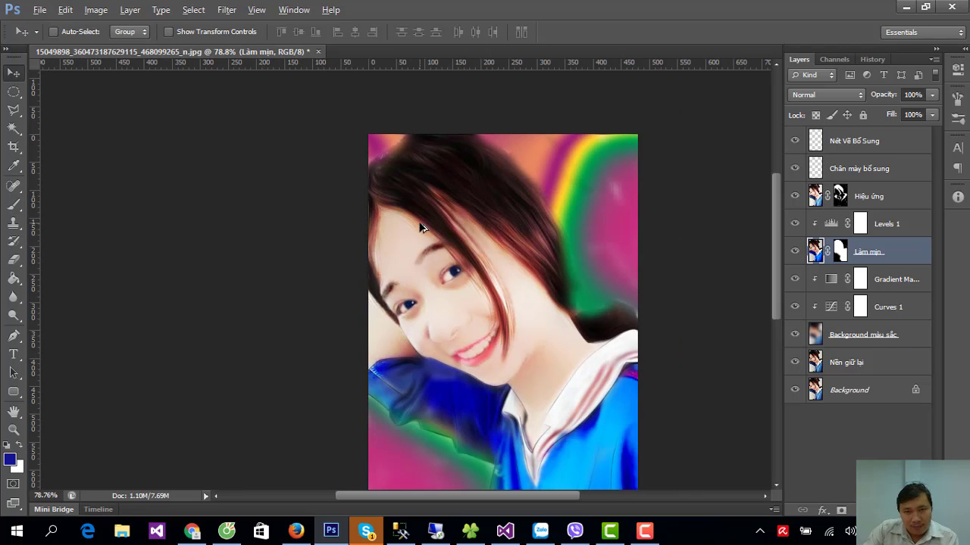
{"action": "scroll", "coordinate": [471, 326], "scroll_direction": "up", "scroll_amount": 2}
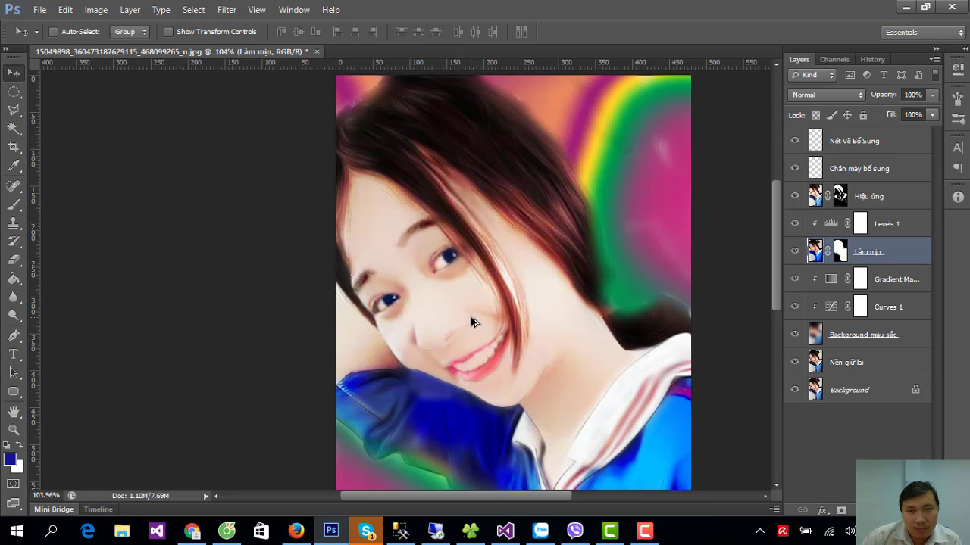
{"action": "scroll", "coordinate": [424, 341], "scroll_direction": "up", "scroll_amount": 2}
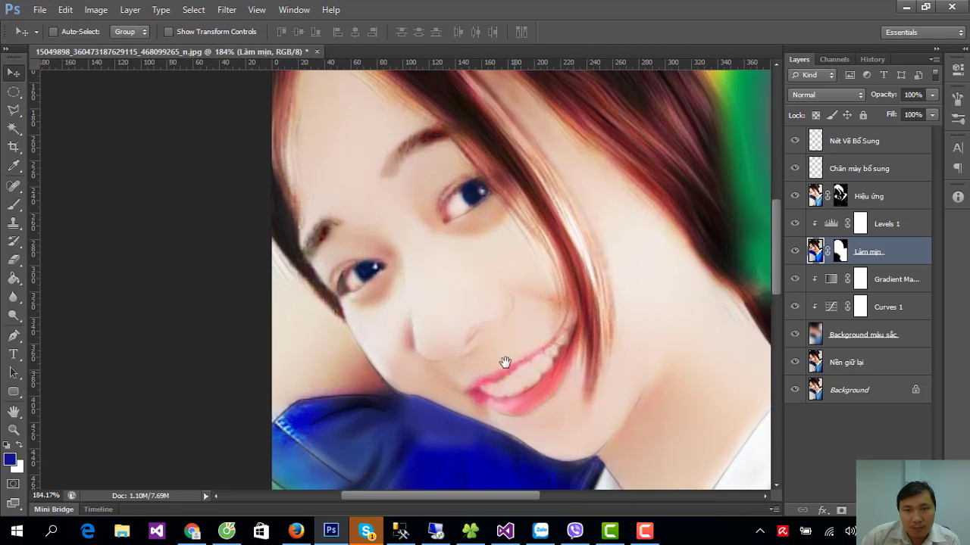
{"action": "scroll", "coordinate": [502, 364], "scroll_direction": "up", "scroll_amount": 2}
{"action": "scroll", "coordinate": [482, 377], "scroll_direction": "up", "scroll_amount": 2}
{"action": "scroll", "coordinate": [485, 355], "scroll_direction": "up", "scroll_amount": 1}
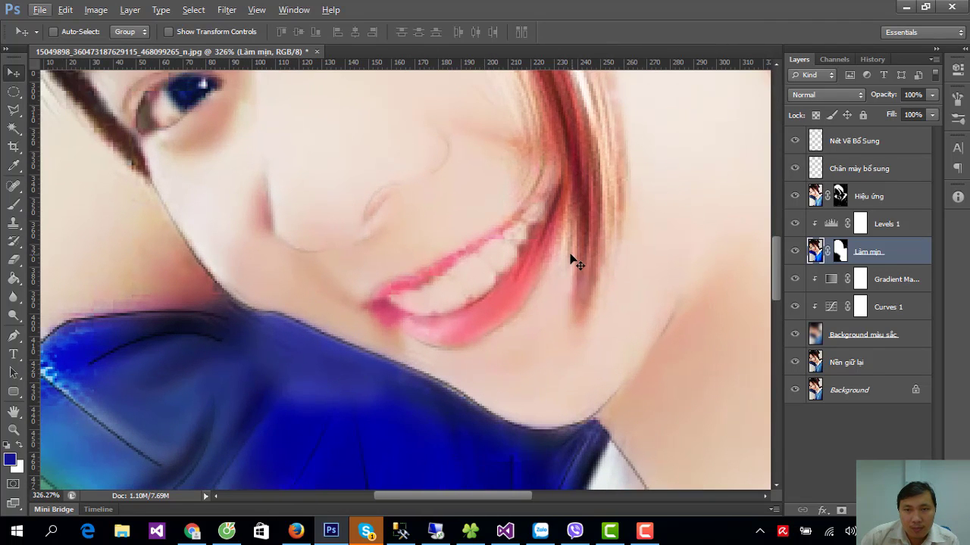
{"action": "left_click", "coordinate": [848, 146]}
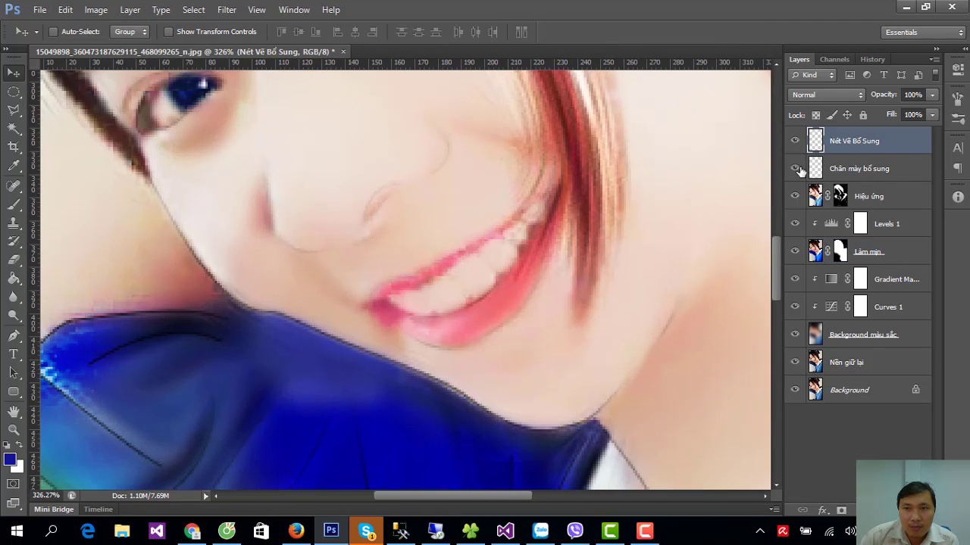
- Rename the Chân mây bổ sung layer to 'Nét bóng'
{"action": "double_click", "coordinate": [852, 168]}
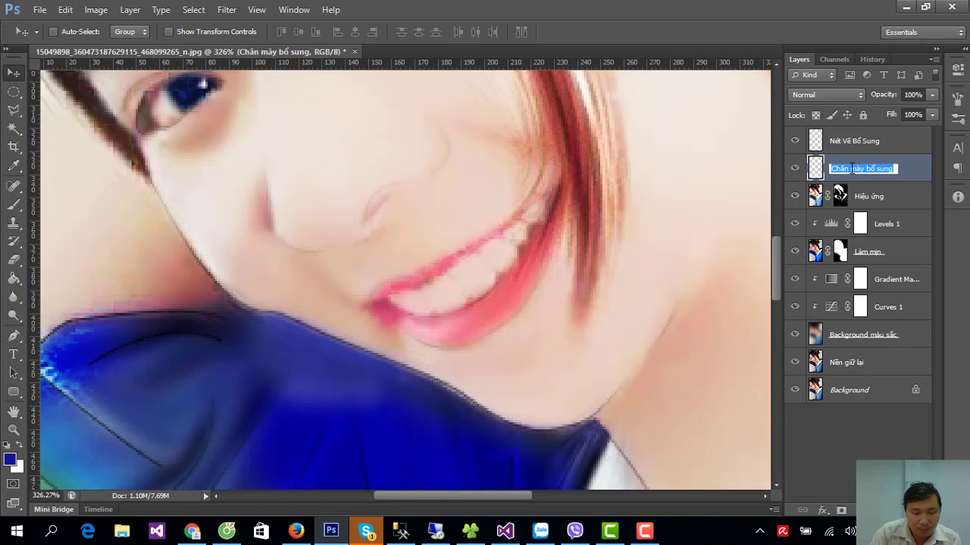
{"action": "type", "text": "Nét bóng"}
{"action": "key", "text": "Return"}
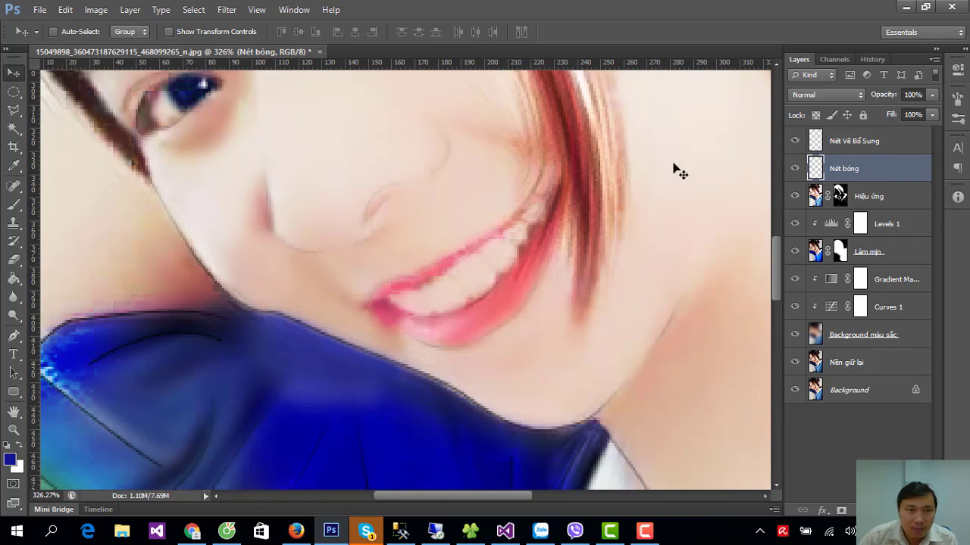
- Set the foreground painting colour to white
{"action": "left_click", "coordinate": [13, 205]}
{"action": "key", "text": "i"}
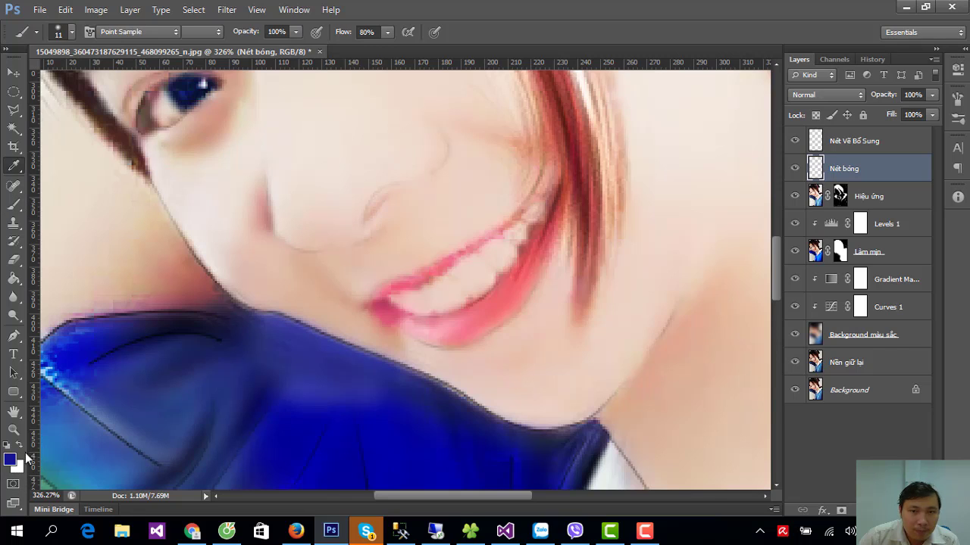
{"action": "left_click", "coordinate": [9, 460]}
{"action": "left_click_drag", "start_coordinate": [461, 219], "coordinate": [441, 197]}
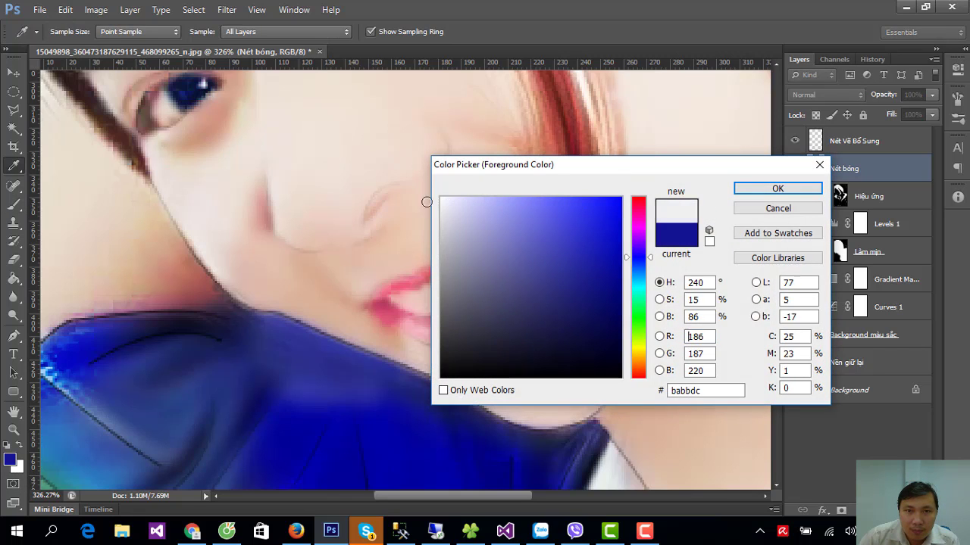
{"action": "left_click", "coordinate": [778, 188]}
- Set the brush to 4 px and 20% opacity, undoing a test stroke on the lip
{"action": "key", "text": "b"}
{"action": "scroll", "coordinate": [359, 353], "scroll_direction": "up", "scroll_amount": 2}
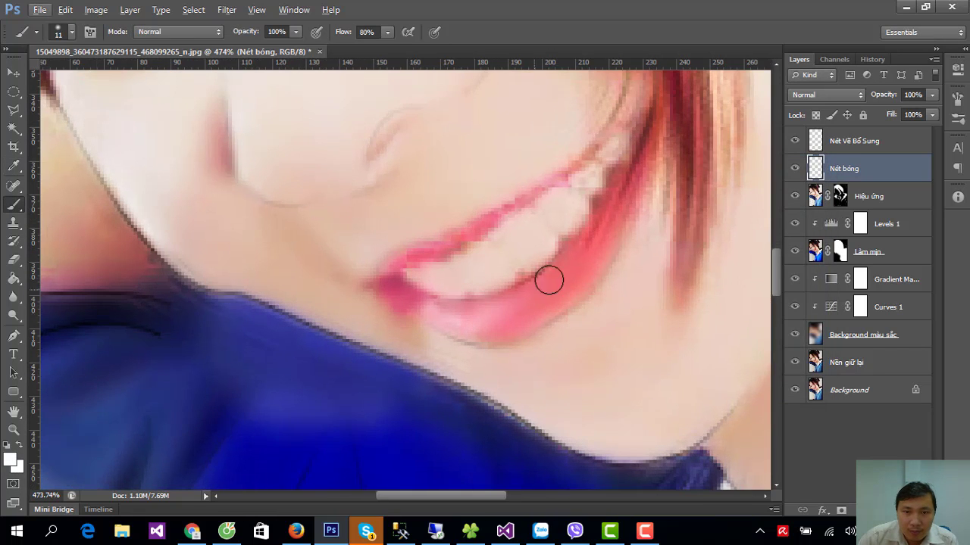
{"action": "right_click", "coordinate": [576, 267]}
{"action": "left_click_drag", "start_coordinate": [584, 297], "coordinate": [581, 297]}
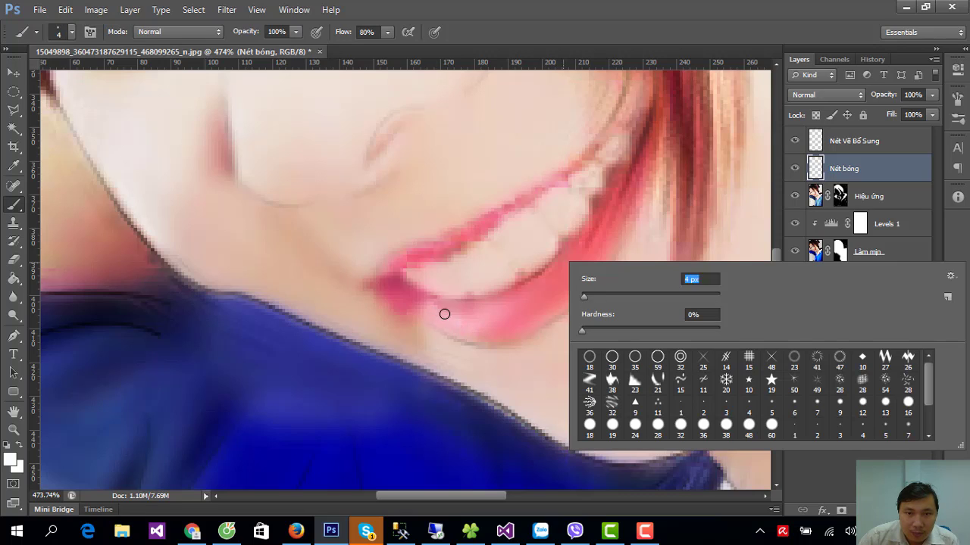
{"action": "left_click_drag", "start_coordinate": [443, 314], "coordinate": [461, 319]}
{"action": "key", "text": "ctrl+z"}
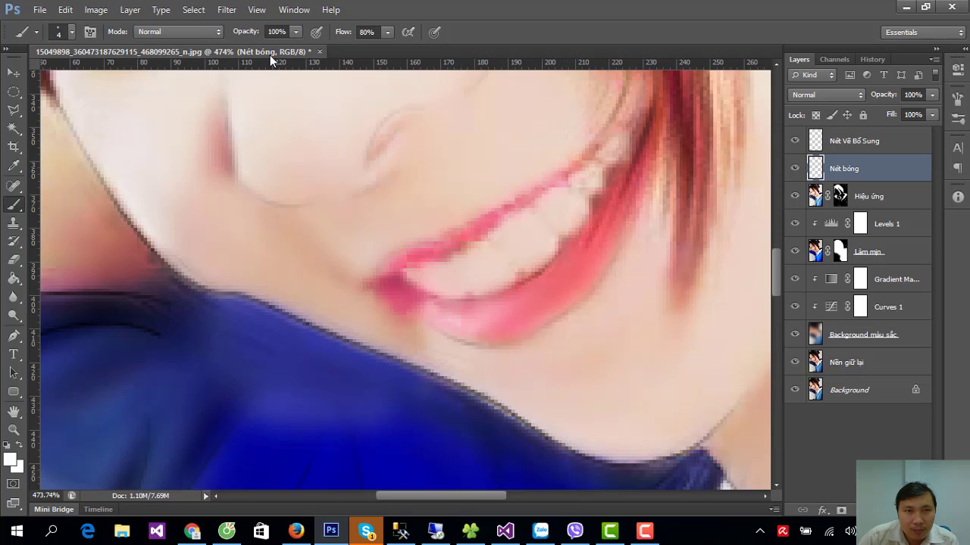
{"action": "left_click", "coordinate": [278, 32]}
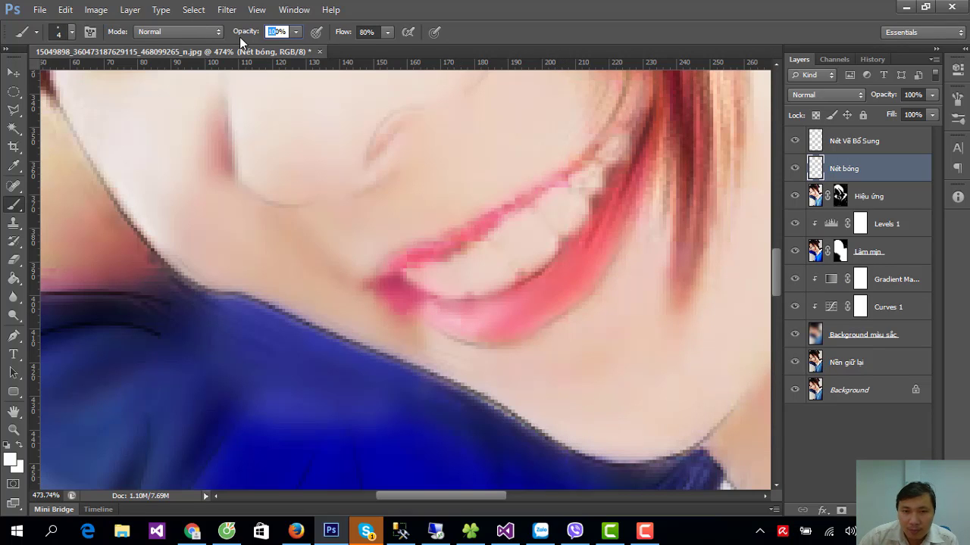
{"action": "type", "text": "20"}
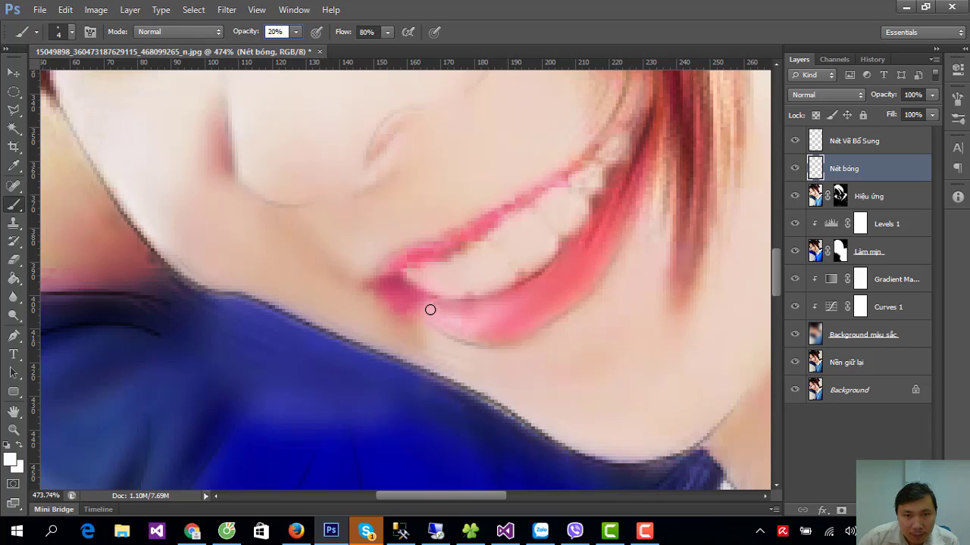
{"action": "key", "text": "Return"}
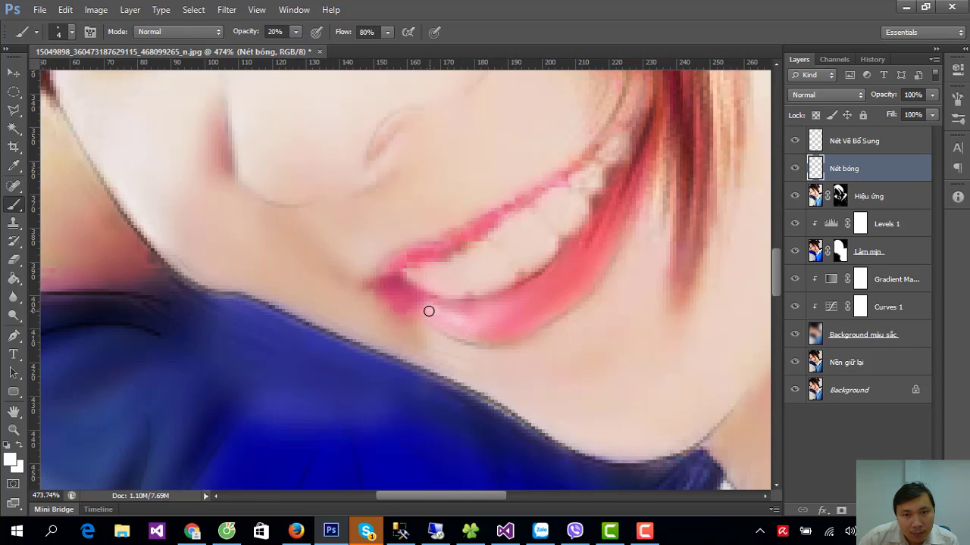
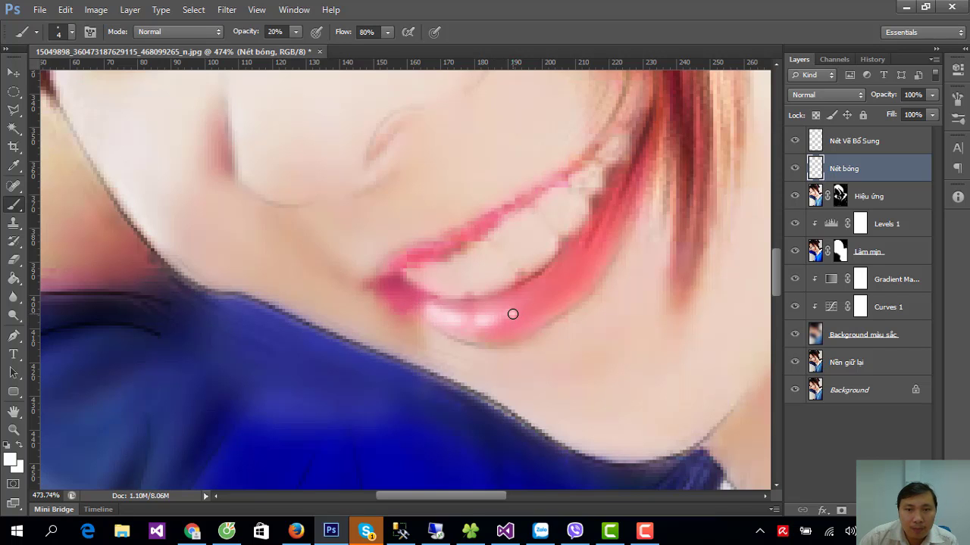
- Set a 14 px soft brush and paint a highlight along the nose bridge
{"action": "scroll", "coordinate": [565, 277], "scroll_direction": "down", "scroll_amount": 5, "text": "alt"}
{"action": "scroll", "coordinate": [552, 250], "scroll_direction": "up", "scroll_amount": 2, "text": "alt"}
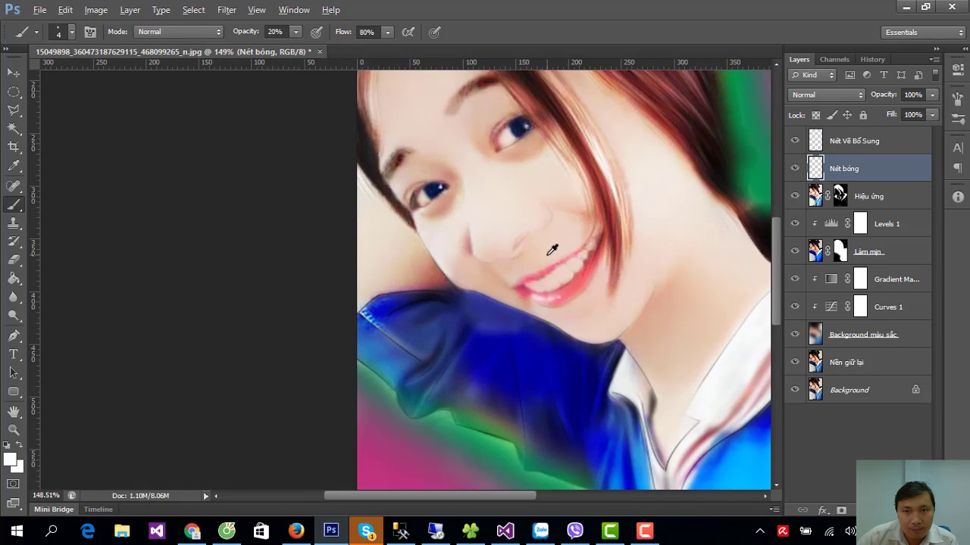
{"action": "scroll", "coordinate": [552, 246], "scroll_direction": "up", "scroll_amount": 1, "text": "alt"}
{"action": "scroll", "coordinate": [552, 246], "scroll_direction": "up", "scroll_amount": 2, "text": "alt"}
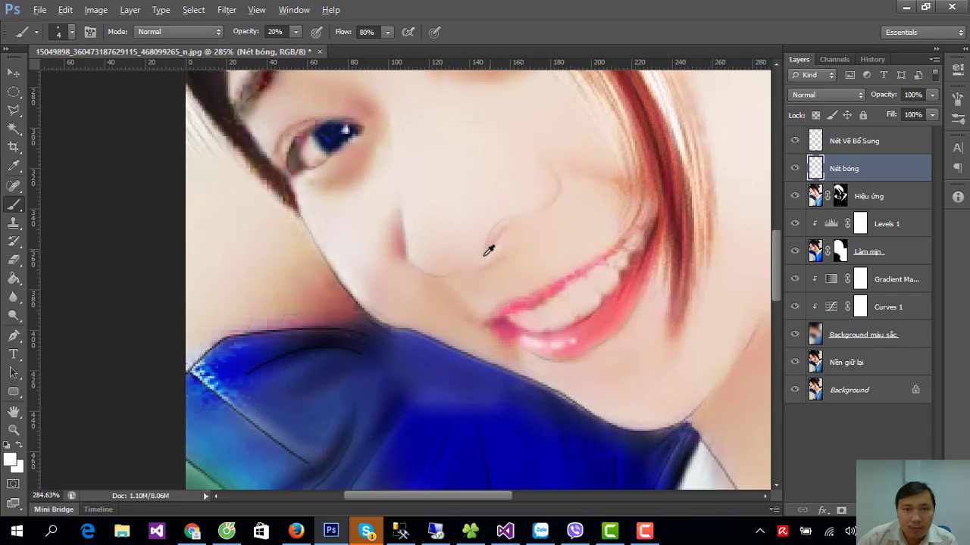
{"action": "right_click", "coordinate": [415, 238]}
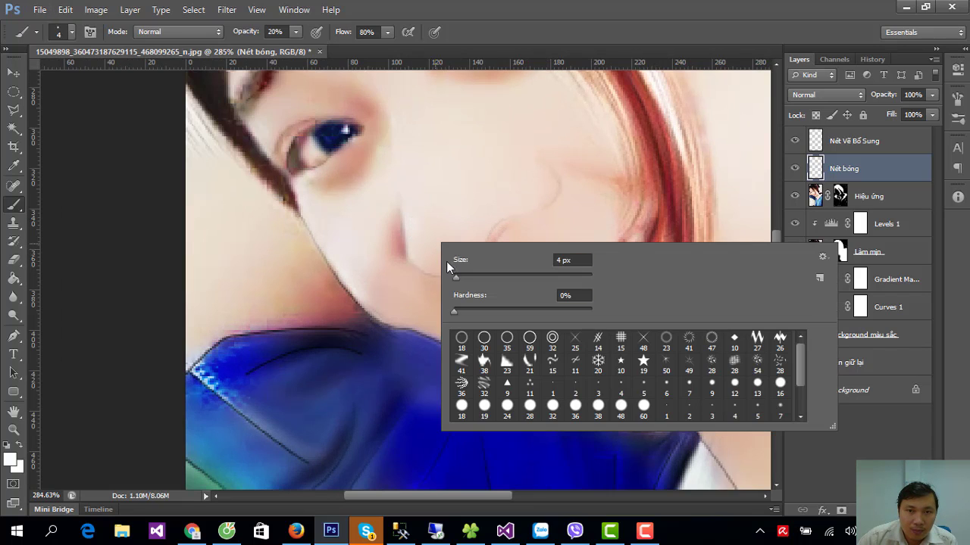
{"action": "left_click_drag", "start_coordinate": [456, 278], "coordinate": [463, 277]}
{"action": "key", "text": "Return"}
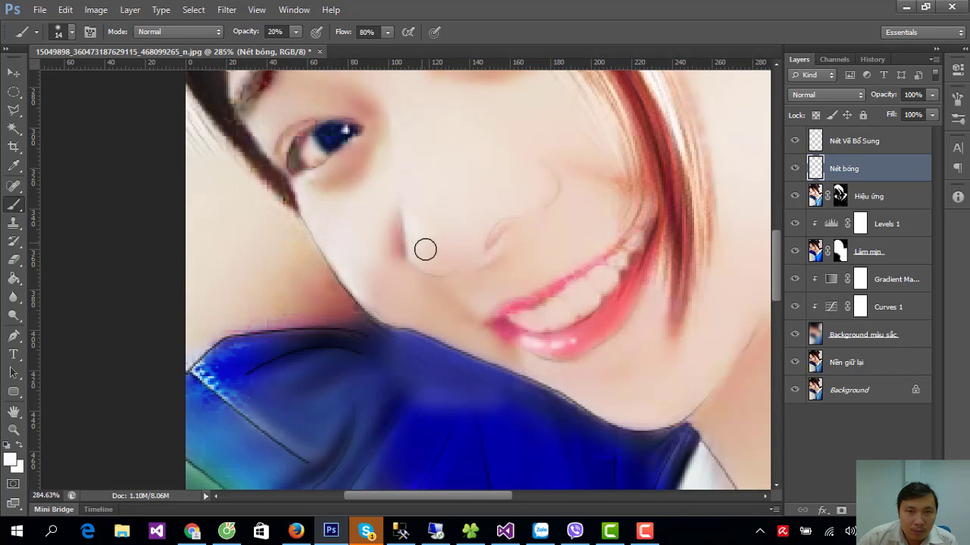
{"action": "left_click_drag", "start_coordinate": [420, 233], "coordinate": [418, 228]}
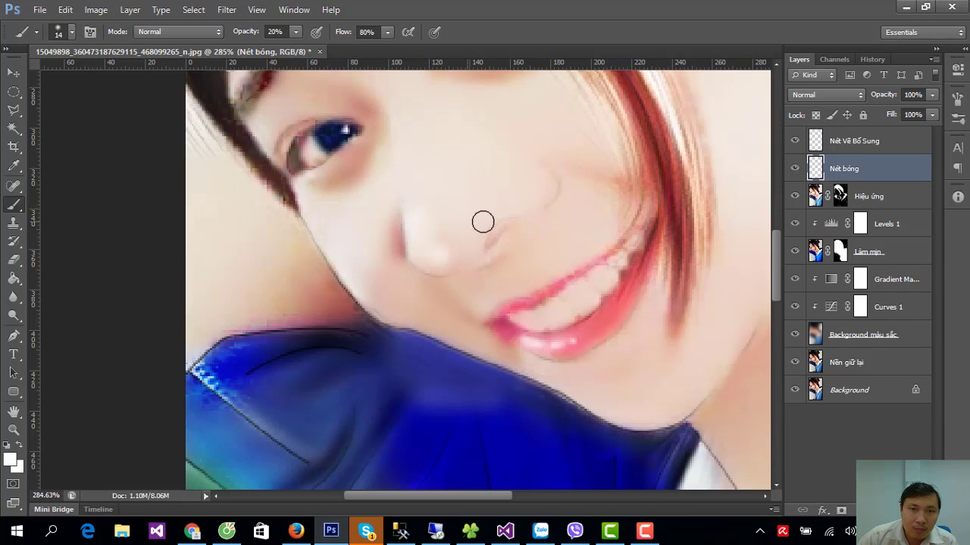
- Fit the portrait on screen and erase excess lightening on the nose
{"action": "key", "text": "ctrl+0"}
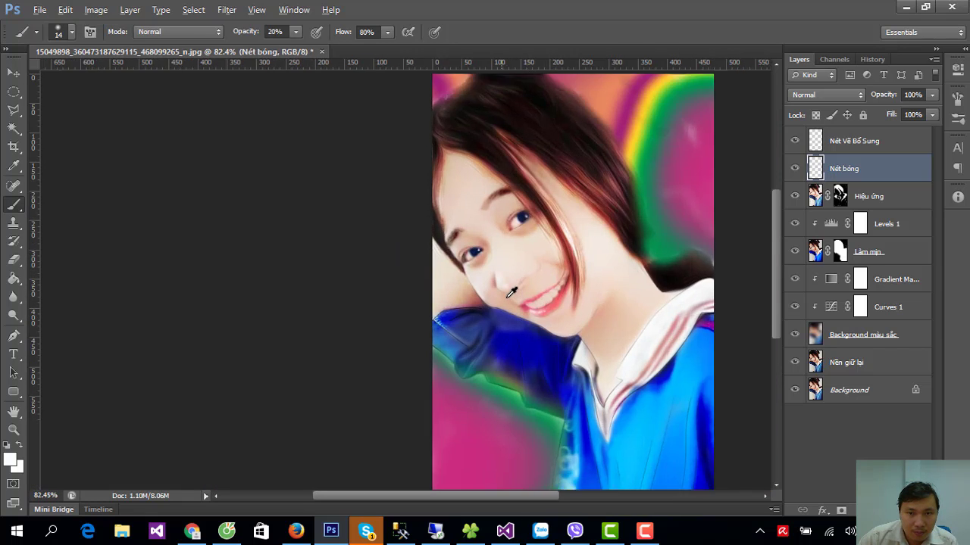
{"action": "scroll", "coordinate": [523, 292], "scroll_direction": "up", "scroll_amount": 5}
{"action": "scroll", "coordinate": [518, 277], "scroll_direction": "up", "scroll_amount": 1}
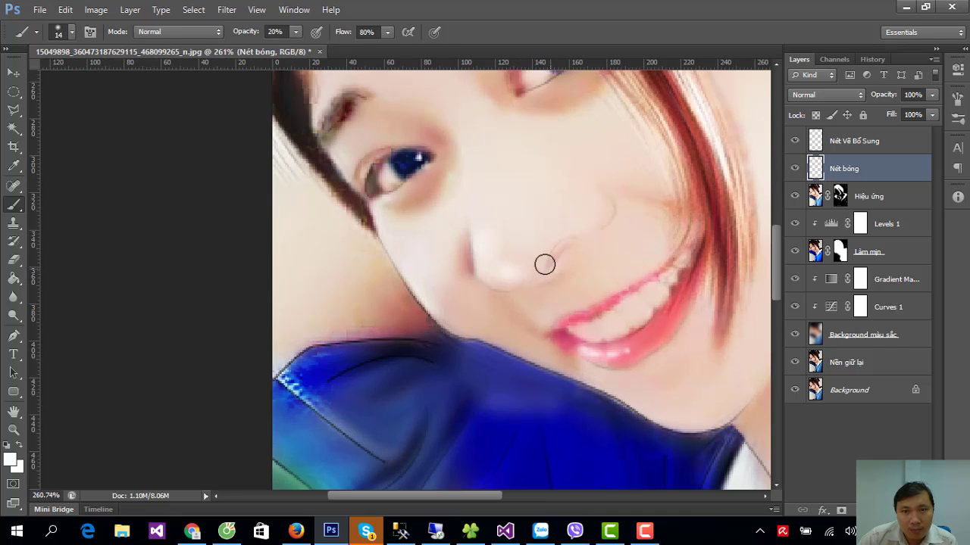
{"action": "scroll", "coordinate": [531, 265], "scroll_direction": "down", "scroll_amount": 4}
{"action": "scroll", "coordinate": [548, 297], "scroll_direction": "down", "scroll_amount": 1}
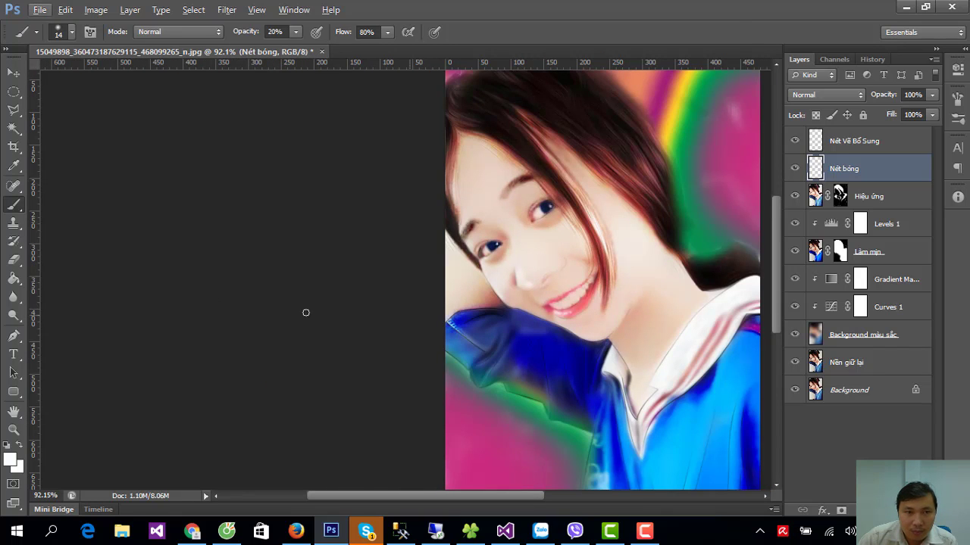
{"action": "left_click", "coordinate": [13, 259]}
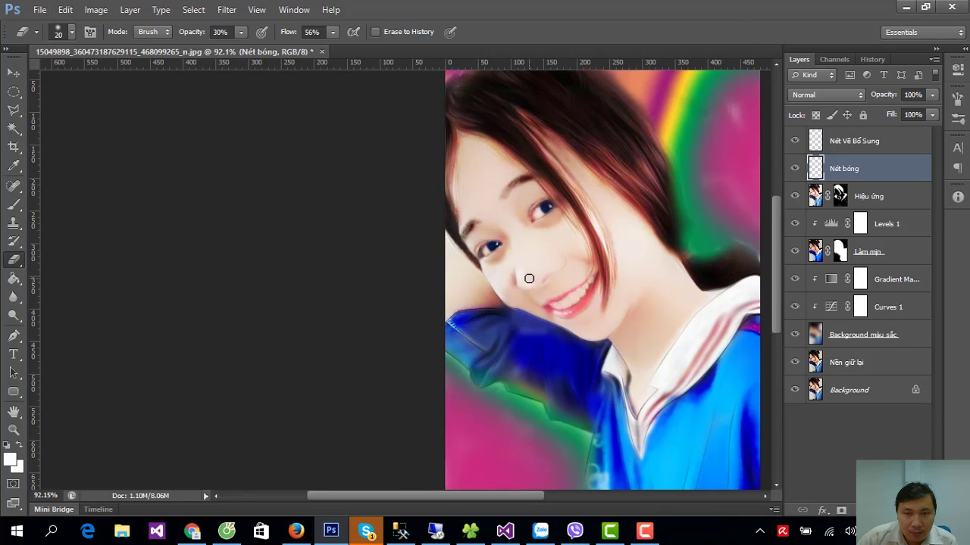
{"action": "scroll", "coordinate": [529, 278], "scroll_direction": "up", "scroll_amount": 2}
{"action": "scroll", "coordinate": [535, 281], "scroll_direction": "up", "scroll_amount": 4}
{"action": "scroll", "coordinate": [537, 281], "scroll_direction": "up", "scroll_amount": 1}
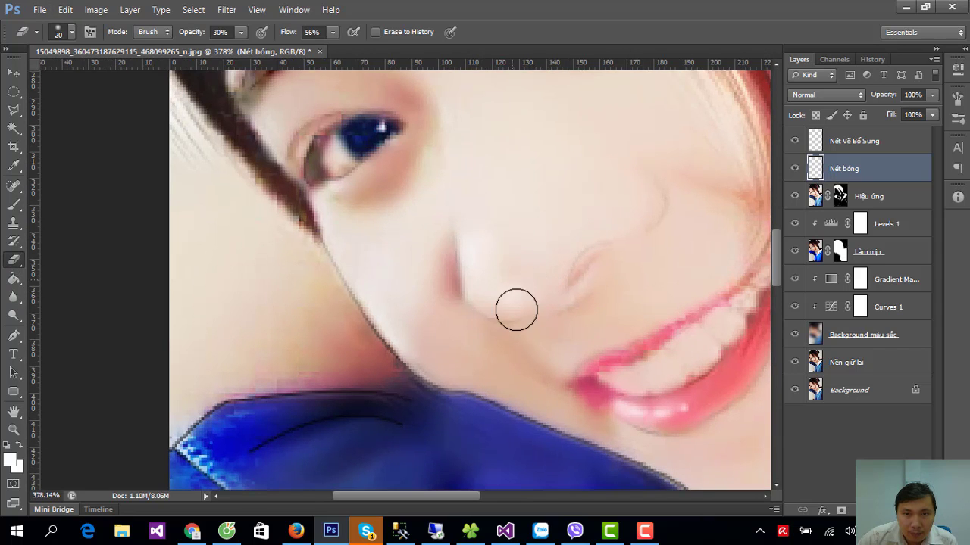
{"action": "scroll", "coordinate": [543, 282], "scroll_direction": "down", "scroll_amount": 3}
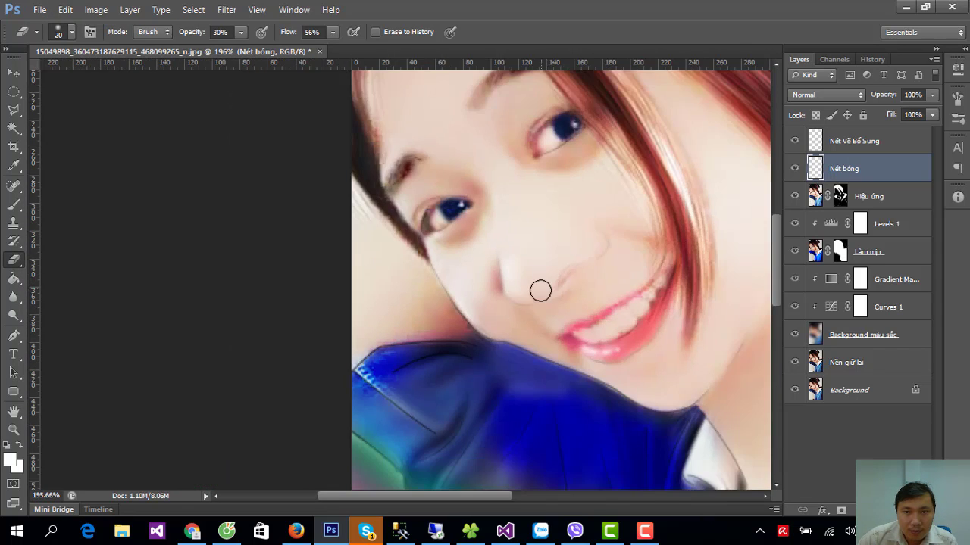
{"action": "scroll", "coordinate": [540, 290], "scroll_direction": "up", "scroll_amount": 2}
{"action": "scroll", "coordinate": [538, 288], "scroll_direction": "up", "scroll_amount": 1}
- Return to the Brush and shrink it to 8 px
{"action": "key", "text": "b"}
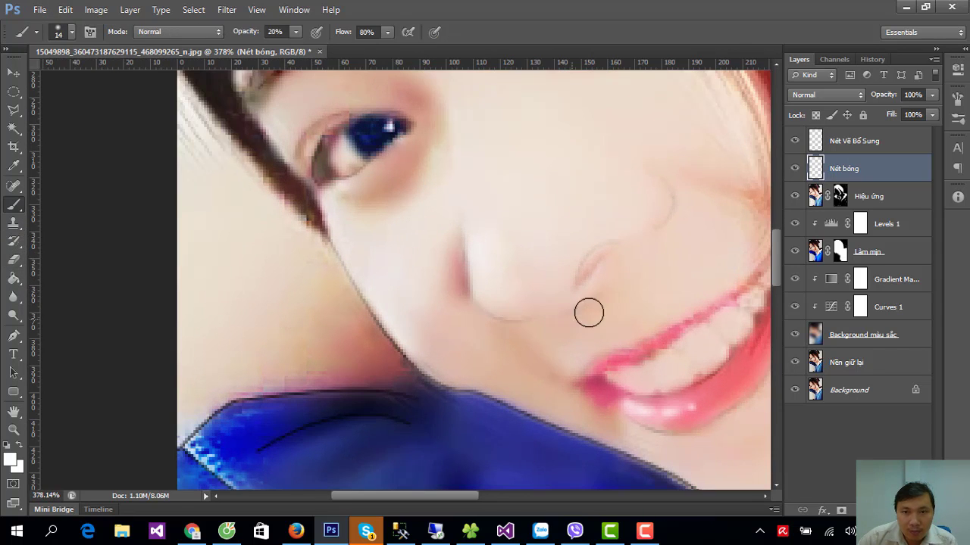
{"action": "right_click", "coordinate": [645, 286]}
{"action": "left_click_drag", "start_coordinate": [605, 316], "coordinate": [592, 319]}
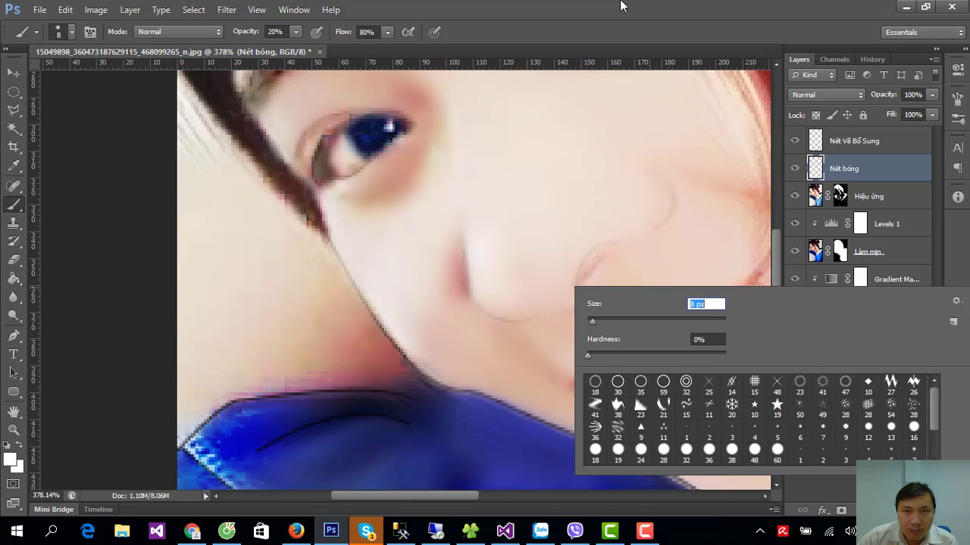
{"action": "key", "text": "Return"}
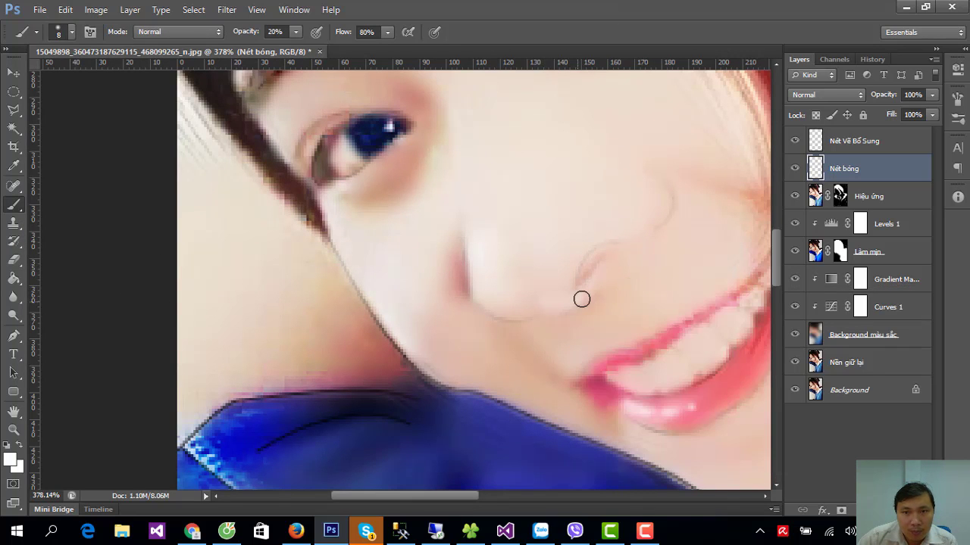
{"action": "scroll", "coordinate": [547, 309], "scroll_direction": "down", "scroll_amount": 2}
{"action": "scroll", "coordinate": [574, 368], "scroll_direction": "down", "scroll_amount": 3}
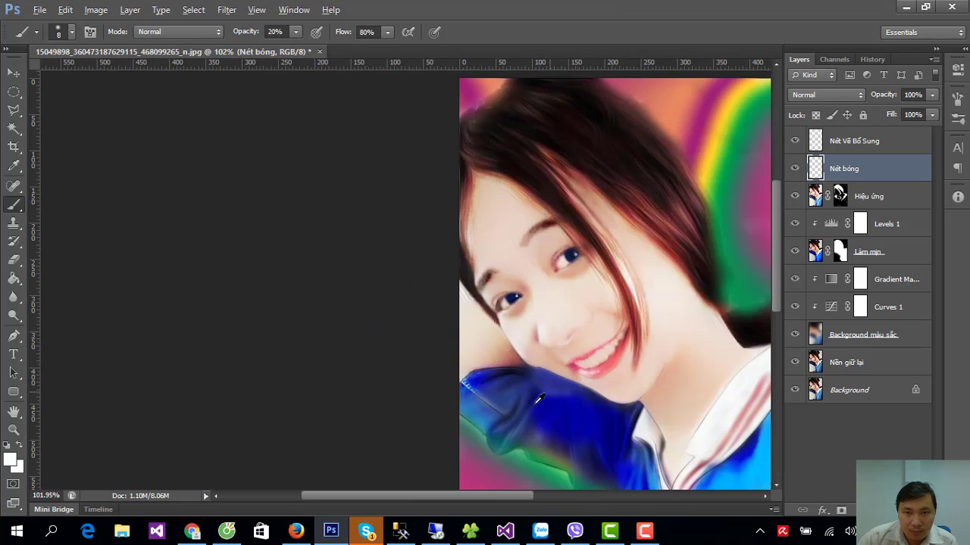
{"action": "scroll", "coordinate": [534, 394], "scroll_direction": "up", "scroll_amount": 2}
{"action": "scroll", "coordinate": [568, 322], "scroll_direction": "up", "scroll_amount": 2}
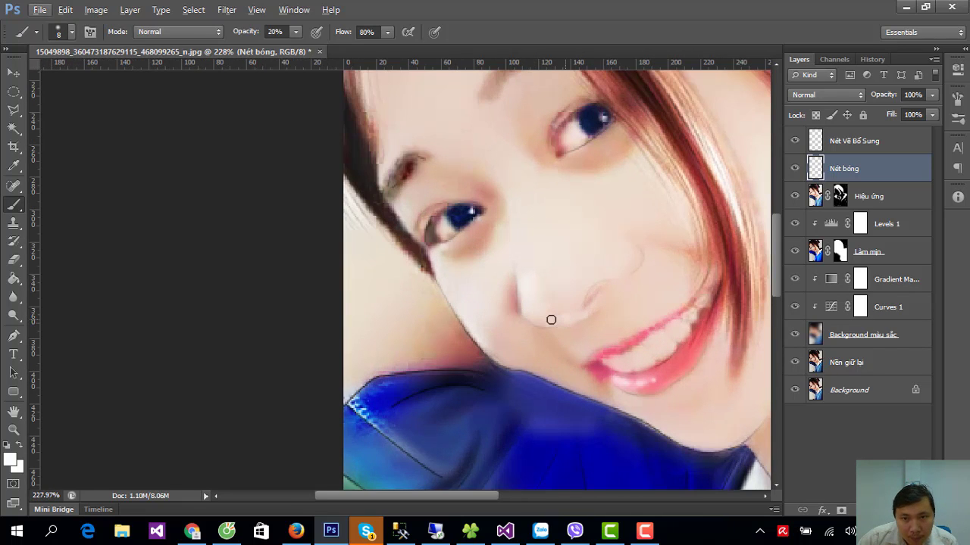
- Trim more of the nose strokes with the Eraser, then go back to the Brush
{"action": "scroll", "coordinate": [551, 320], "scroll_direction": "down", "scroll_amount": 1}
{"action": "scroll", "coordinate": [531, 329], "scroll_direction": "down", "scroll_amount": 2}
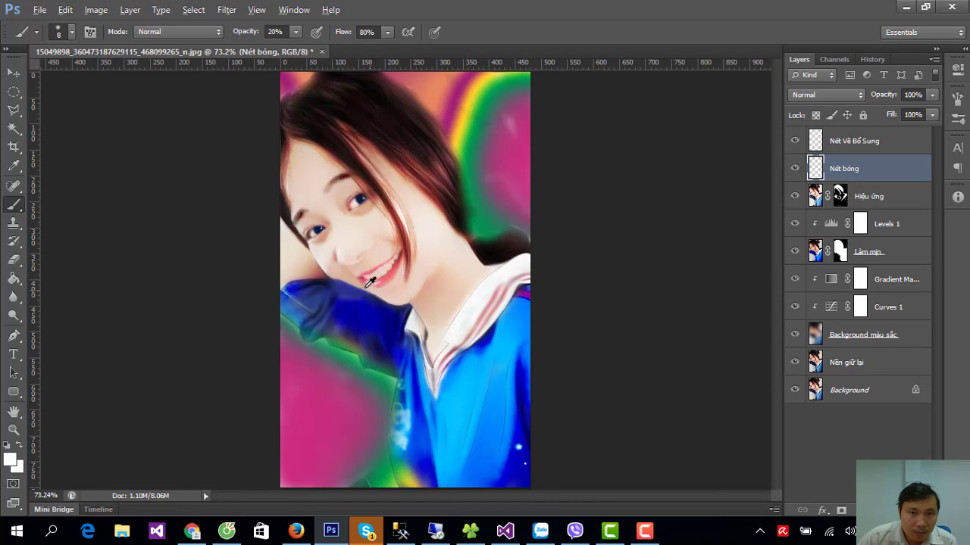
{"action": "scroll", "coordinate": [370, 281], "scroll_direction": "up", "scroll_amount": 2}
{"action": "scroll", "coordinate": [353, 255], "scroll_direction": "up", "scroll_amount": 2}
{"action": "left_click", "coordinate": [14, 260]}
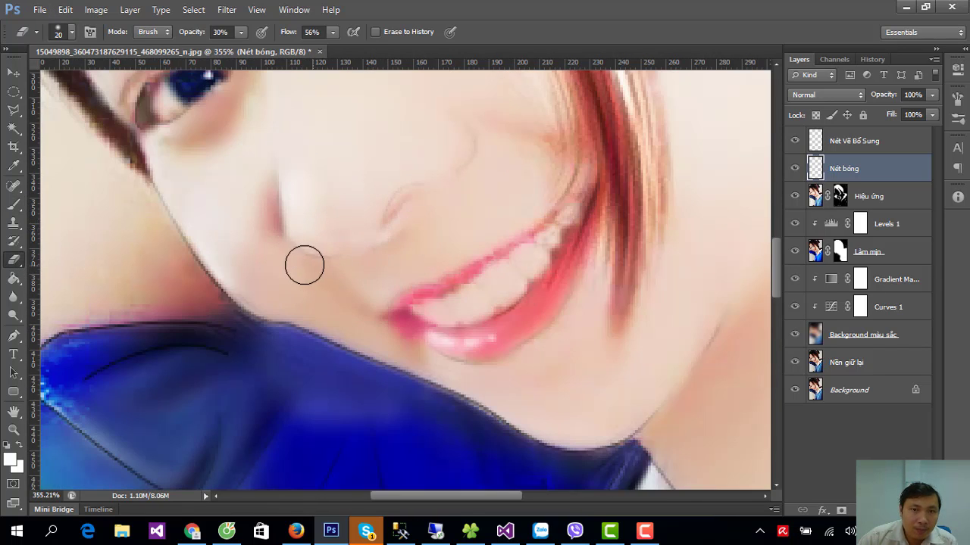
{"action": "left_click", "coordinate": [13, 204]}
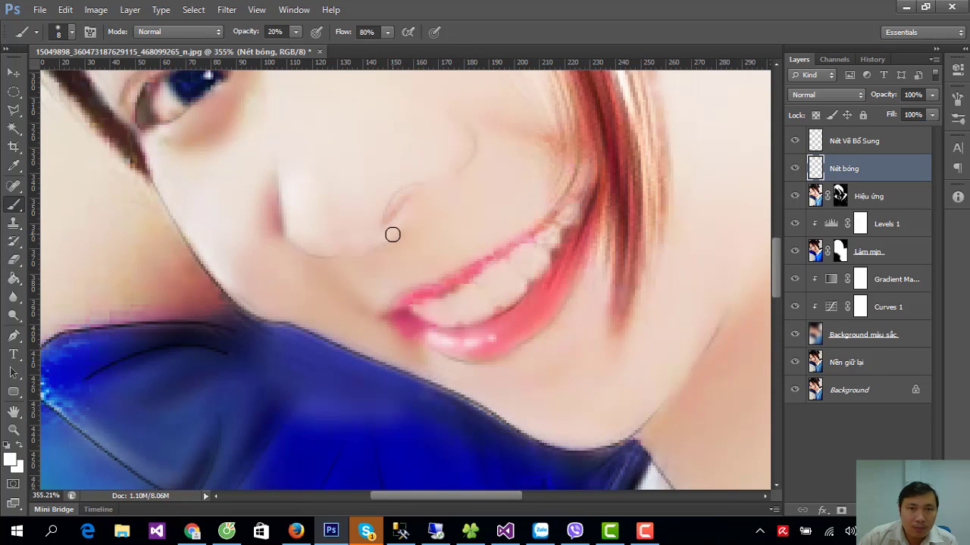
{"action": "scroll", "coordinate": [314, 190], "scroll_direction": "down", "scroll_amount": 2}
{"action": "scroll", "coordinate": [310, 193], "scroll_direction": "down", "scroll_amount": 3}
{"action": "scroll", "coordinate": [277, 159], "scroll_direction": "up", "scroll_amount": 3}
- Paint 4 px white catchlight dots in both eyes, then select the Blur tool
{"action": "scroll", "coordinate": [263, 148], "scroll_direction": "up", "scroll_amount": 2}
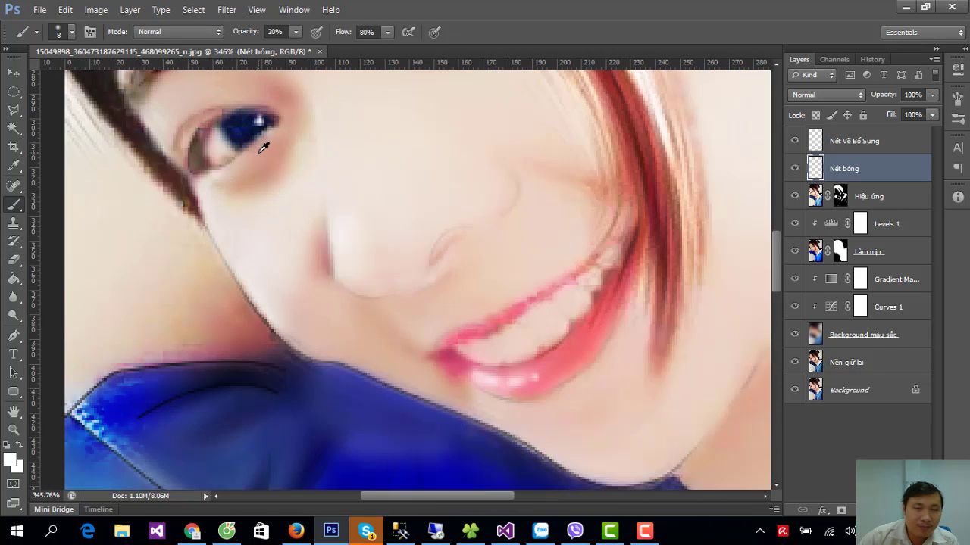
{"action": "scroll", "coordinate": [379, 227], "scroll_direction": "up", "scroll_amount": 3}
{"action": "scroll", "coordinate": [326, 272], "scroll_direction": "up", "scroll_amount": 1}
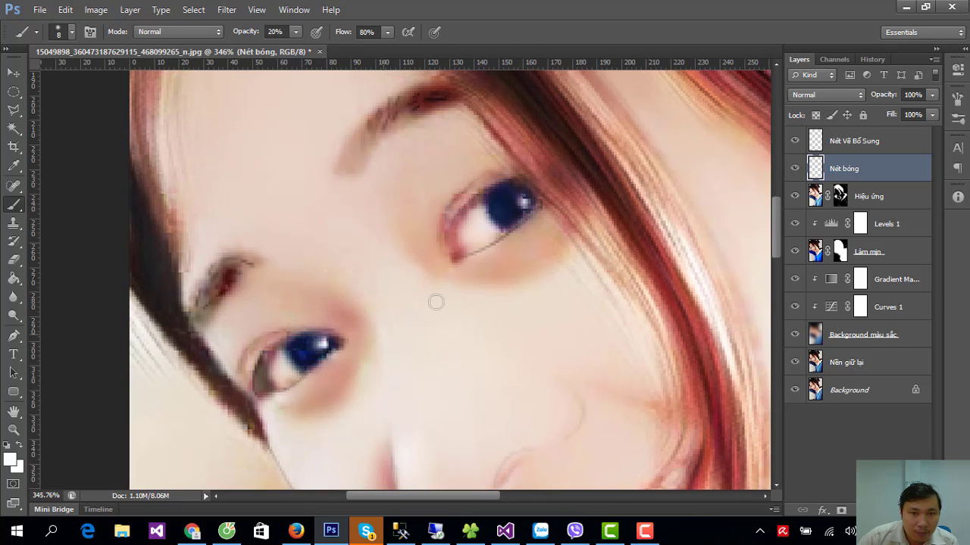
{"action": "right_click", "coordinate": [548, 195]}
{"action": "left_click", "coordinate": [571, 235]}
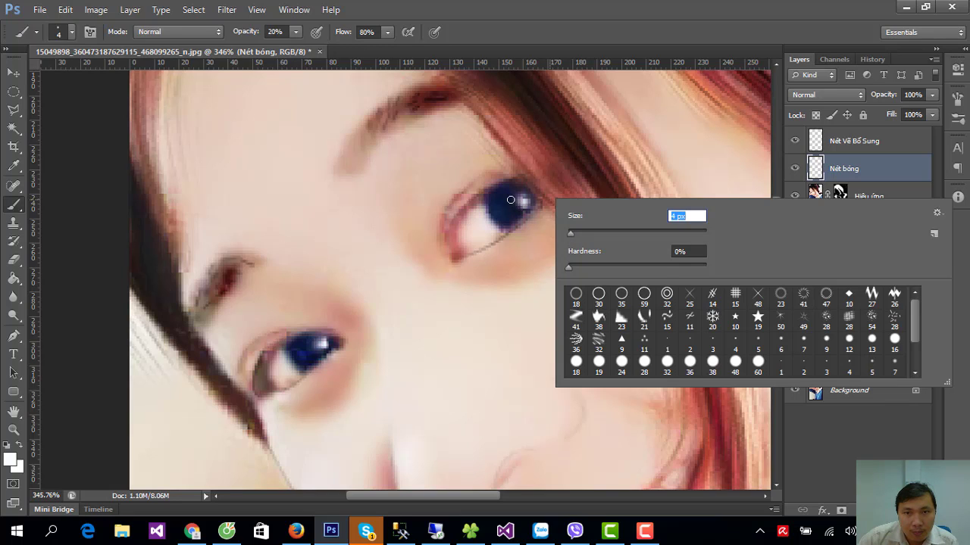
{"action": "key", "text": "Return"}
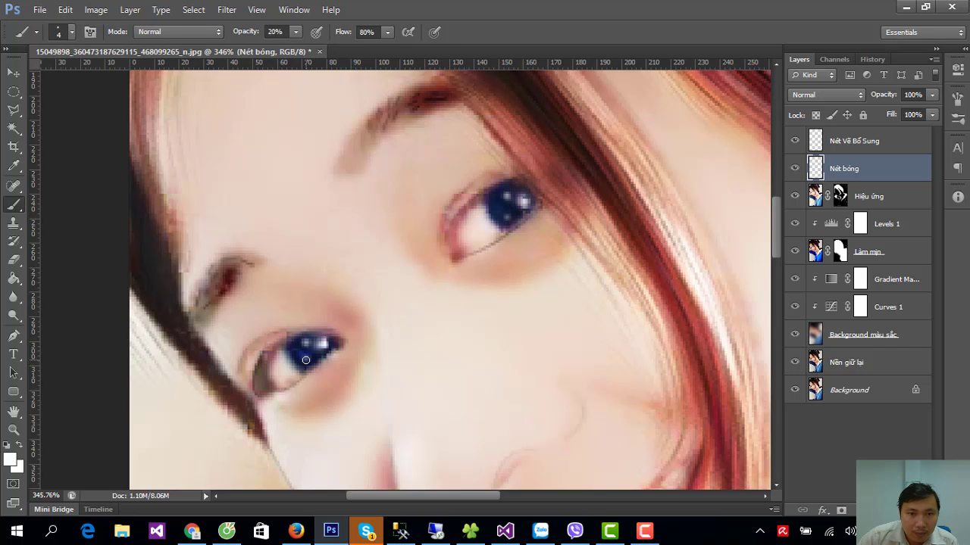
{"action": "scroll", "coordinate": [547, 296], "scroll_direction": "down", "scroll_amount": 1}
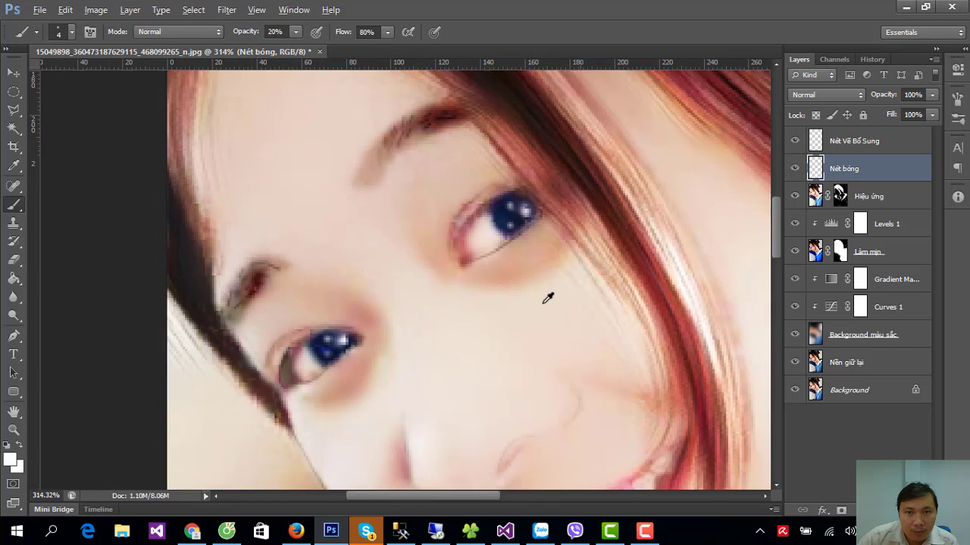
{"action": "scroll", "coordinate": [538, 318], "scroll_direction": "down", "scroll_amount": 6}
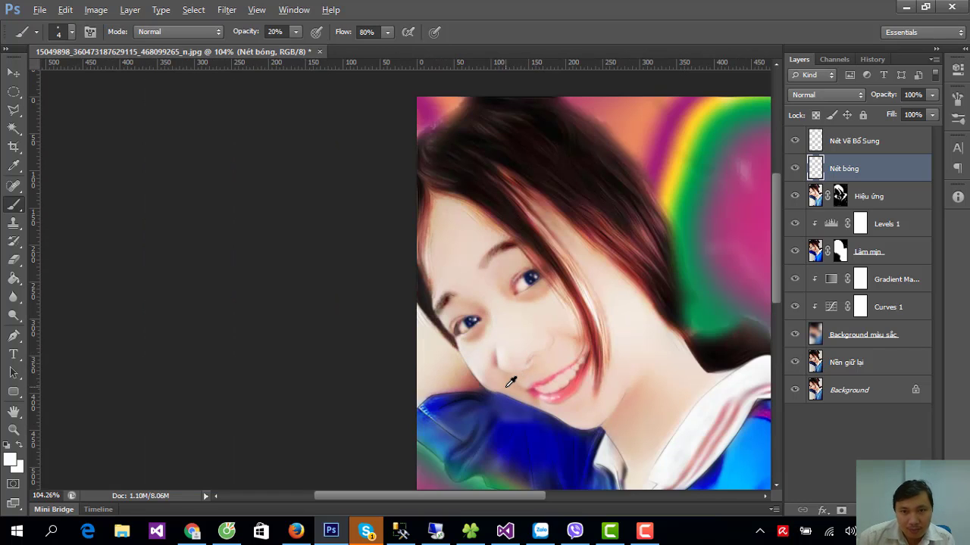
{"action": "scroll", "coordinate": [515, 381], "scroll_direction": "up", "scroll_amount": 1}
{"action": "scroll", "coordinate": [517, 383], "scroll_direction": "up", "scroll_amount": 1}
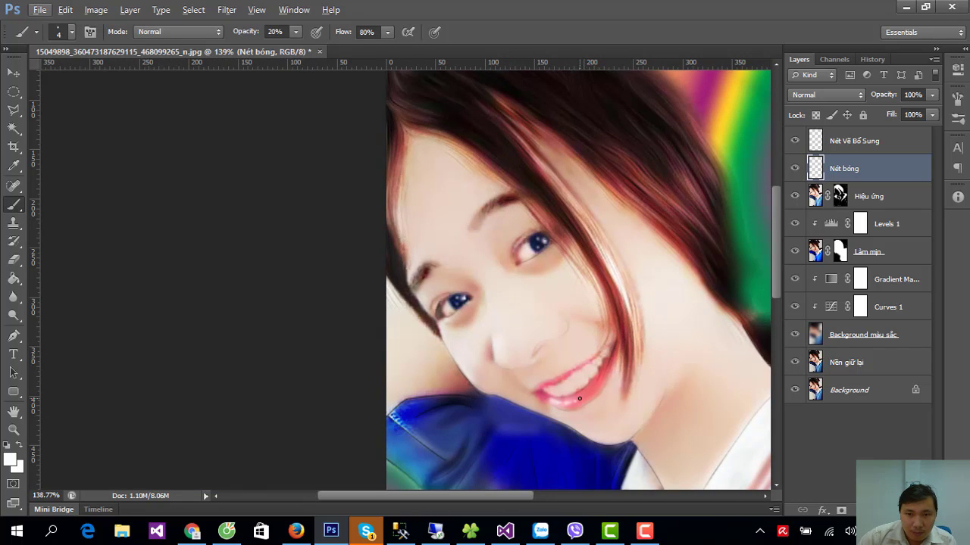
{"action": "key", "text": "alt"}
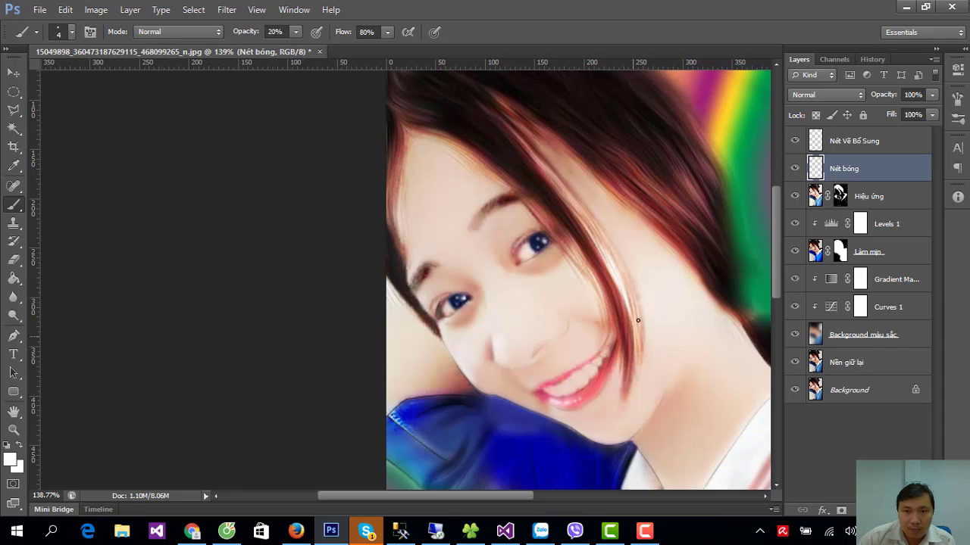
{"action": "left_click", "coordinate": [14, 297]}
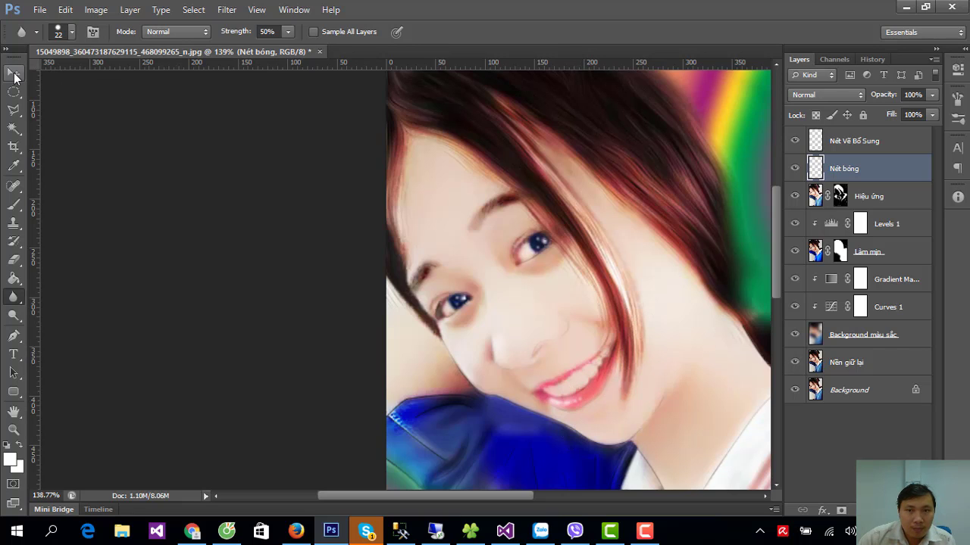
- Select the Hiệu ứng layer and apply a Curves lift from input 107 to output 123
{"action": "left_click", "coordinate": [13, 74]}
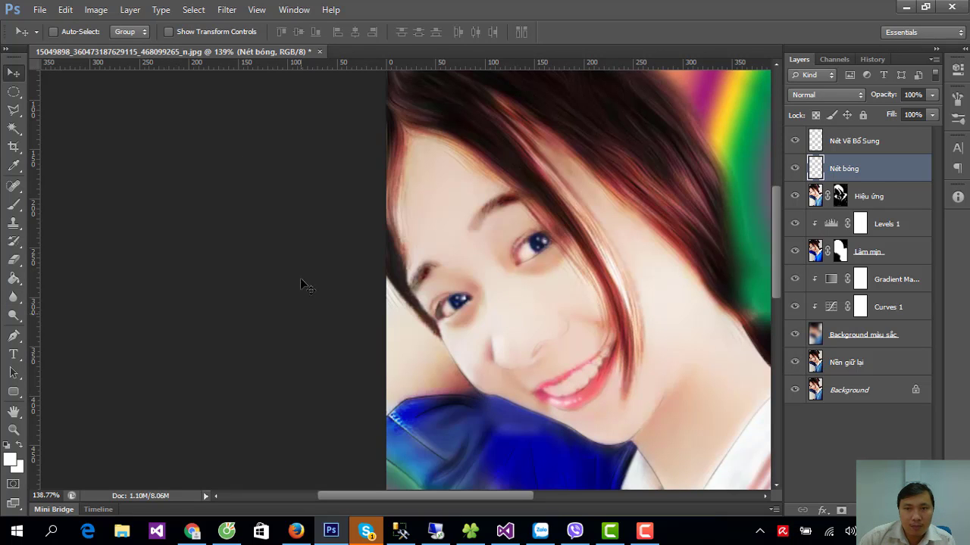
{"action": "scroll", "coordinate": [606, 364], "scroll_direction": "down", "scroll_amount": 1, "text": "alt"}
{"action": "scroll", "coordinate": [610, 379], "scroll_direction": "down", "scroll_amount": 1, "text": "alt"}
{"action": "scroll", "coordinate": [610, 379], "scroll_direction": "down", "scroll_amount": 1, "text": "alt"}
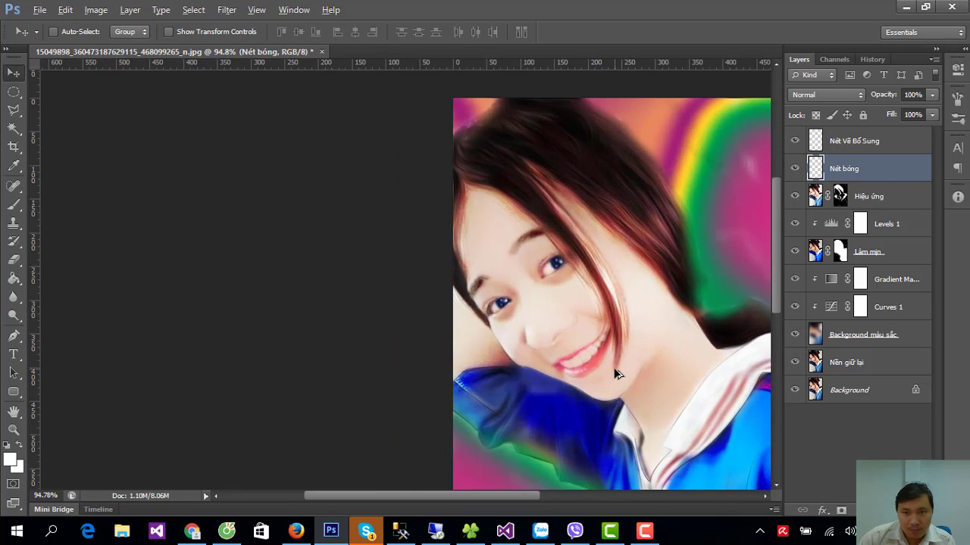
{"action": "left_click", "coordinate": [817, 199]}
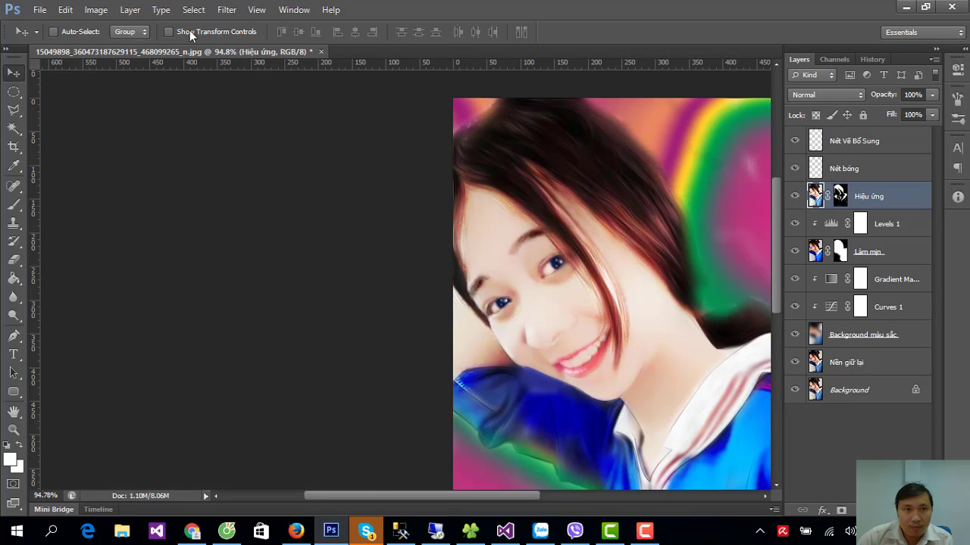
{"action": "left_click", "coordinate": [96, 9]}
{"action": "mouse_move", "coordinate": [117, 45]}
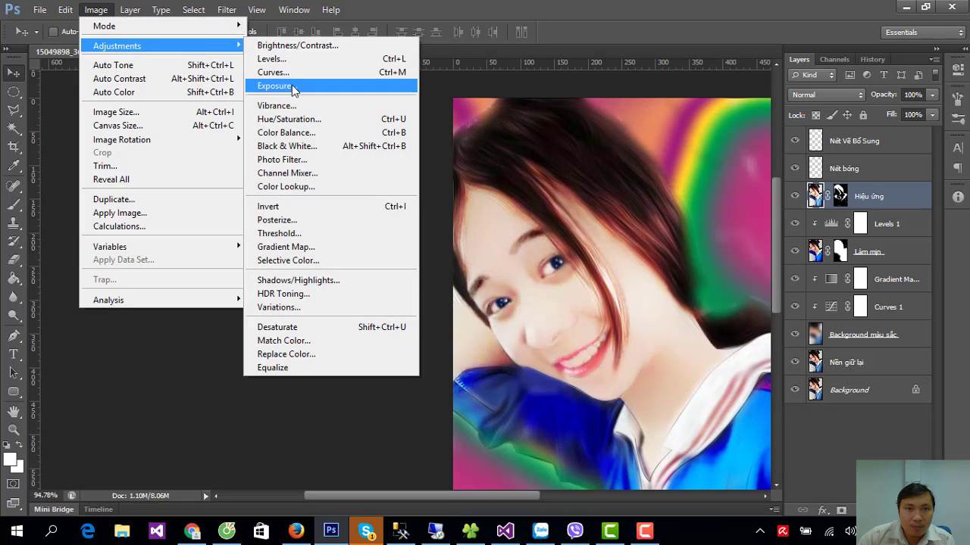
{"action": "left_click", "coordinate": [287, 73]}
{"action": "mouse_move", "coordinate": [247, 225]}
{"action": "left_mouse_down"}
{"action": "mouse_move", "coordinate": [239, 237]}
{"action": "mouse_move", "coordinate": [224, 203]}
{"action": "mouse_move", "coordinate": [253, 242]}
{"action": "mouse_move", "coordinate": [233, 214]}
{"action": "left_mouse_up"}
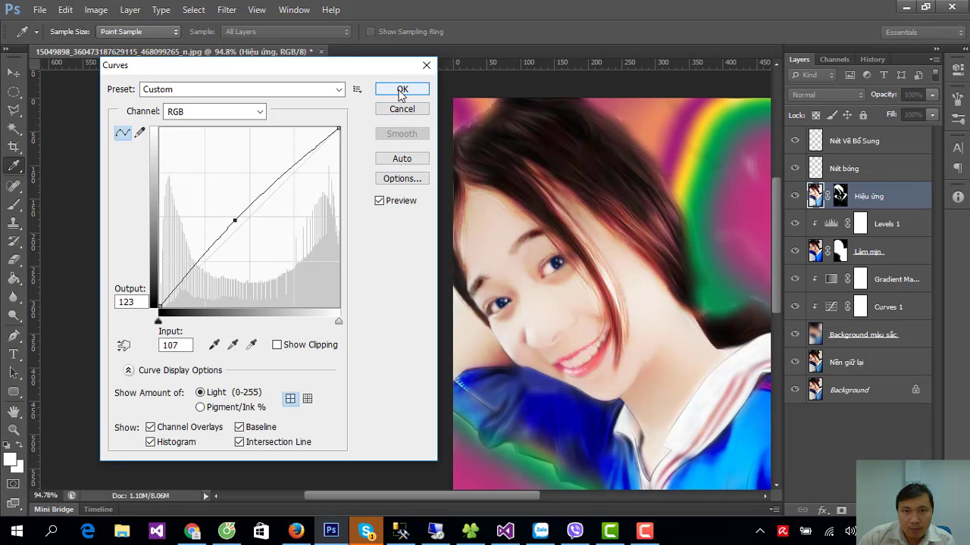
{"action": "left_click", "coordinate": [379, 201]}
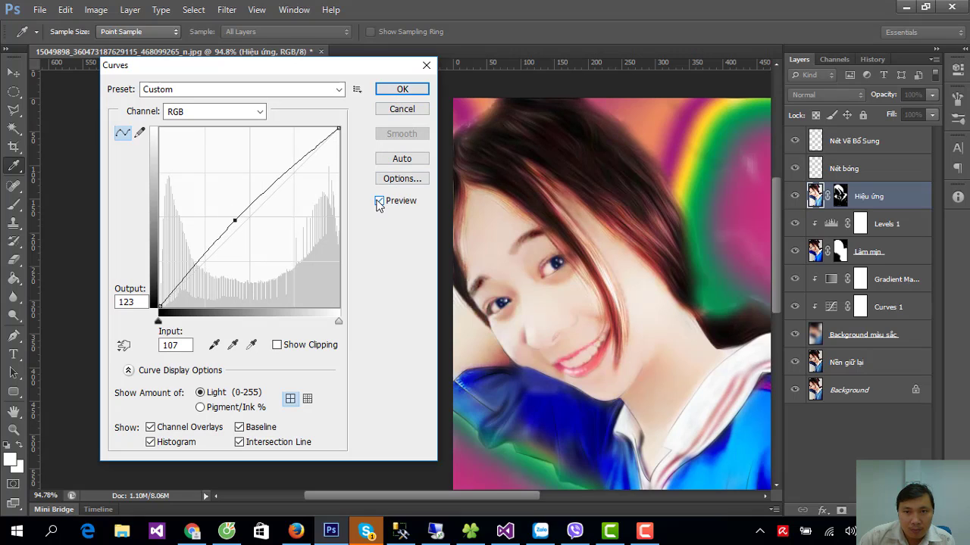
{"action": "key", "text": "Return"}
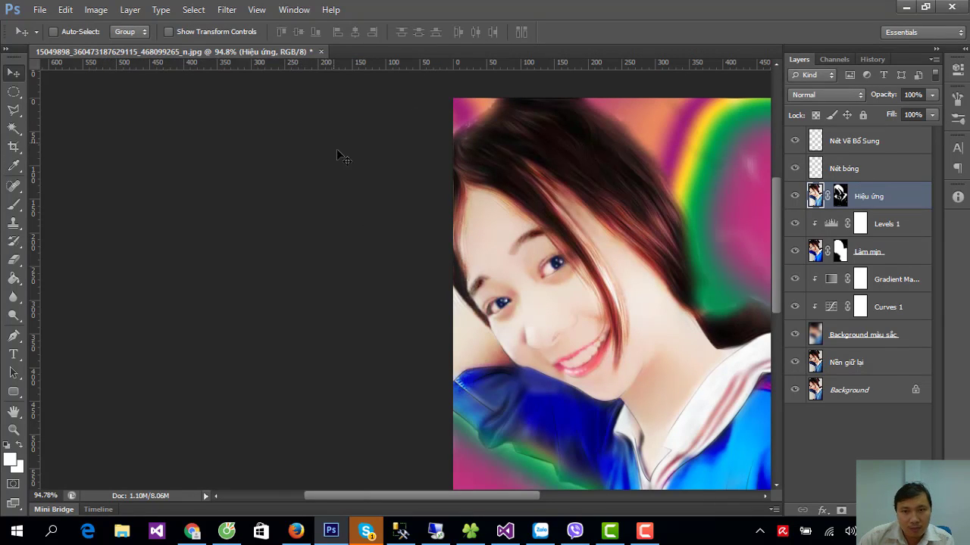
- Try a Levels midtone lift, cancel it, and make black the mask painting colour
{"action": "left_click", "coordinate": [96, 9]}
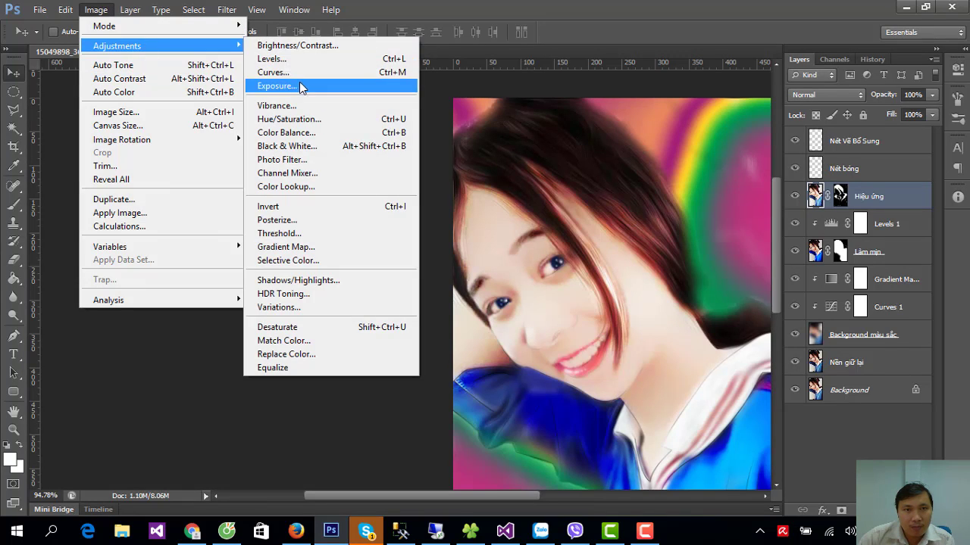
{"action": "left_click", "coordinate": [274, 59]}
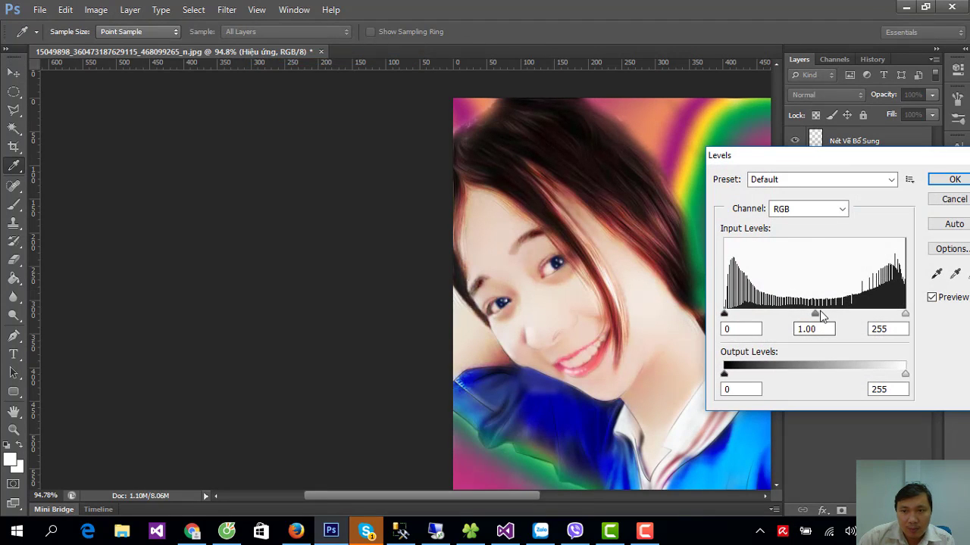
{"action": "left_click_drag", "start_coordinate": [815, 313], "coordinate": [774, 325]}
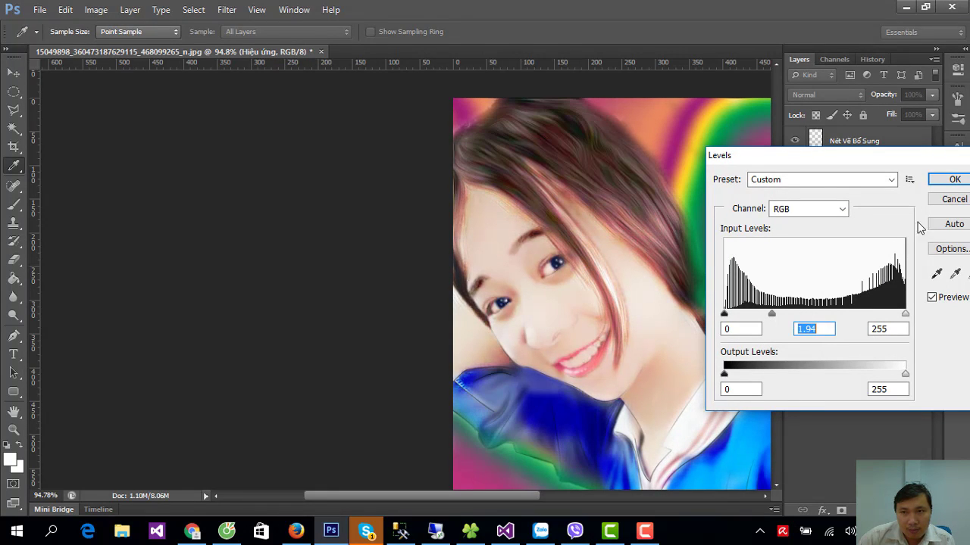
{"action": "left_click", "coordinate": [952, 199]}
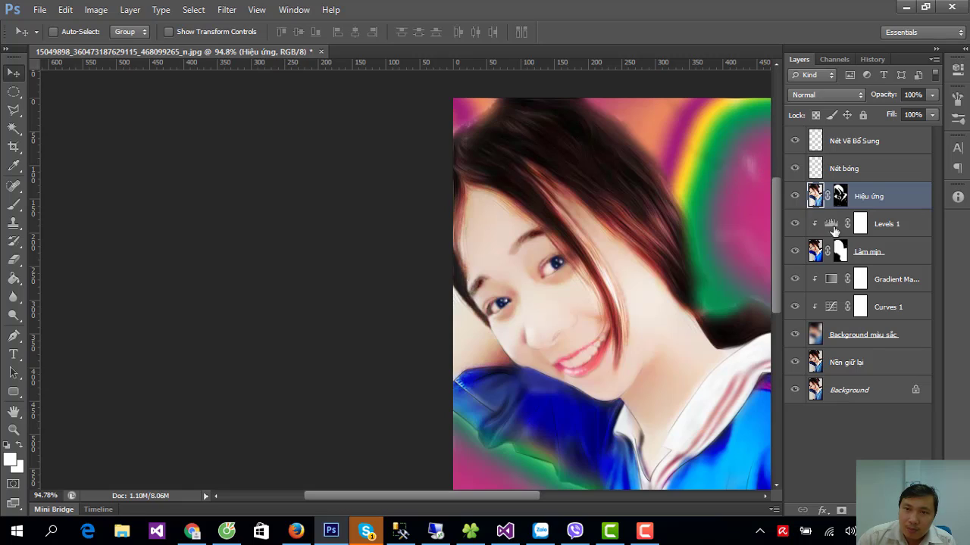
{"action": "key", "text": "ctrl+backslash"}
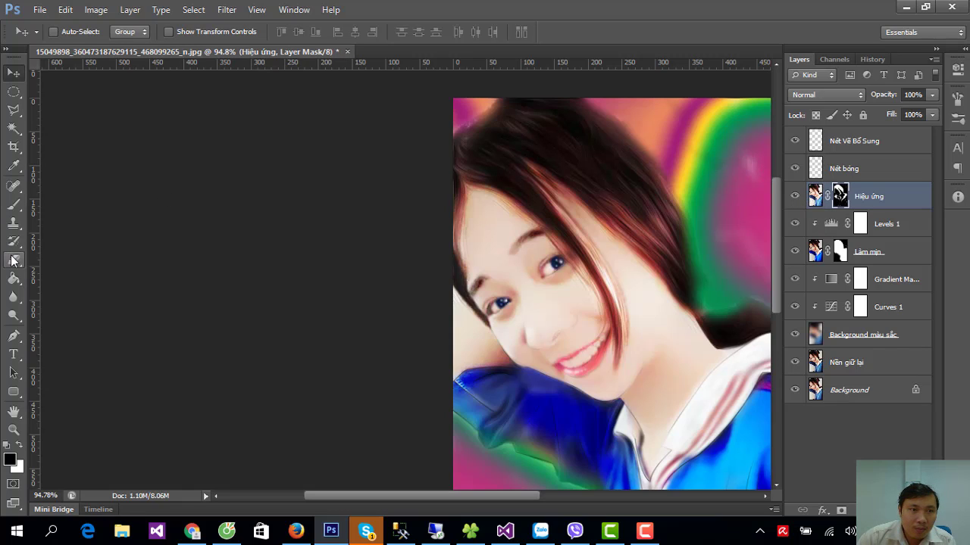
- Set up a 64 px soft brush with reduced opacity
{"action": "left_click", "coordinate": [13, 204]}
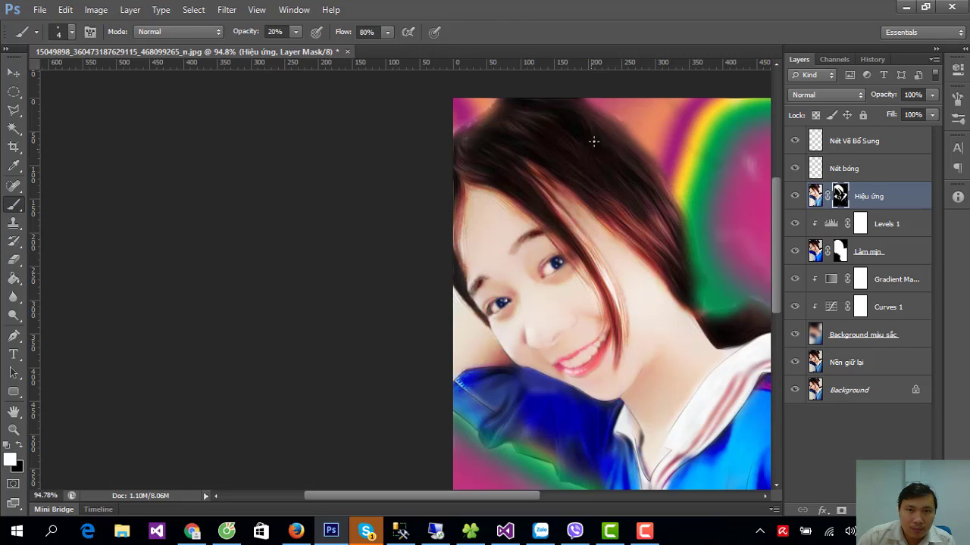
{"action": "right_click", "coordinate": [528, 132]}
{"action": "left_click_drag", "start_coordinate": [547, 162], "coordinate": [590, 165]}
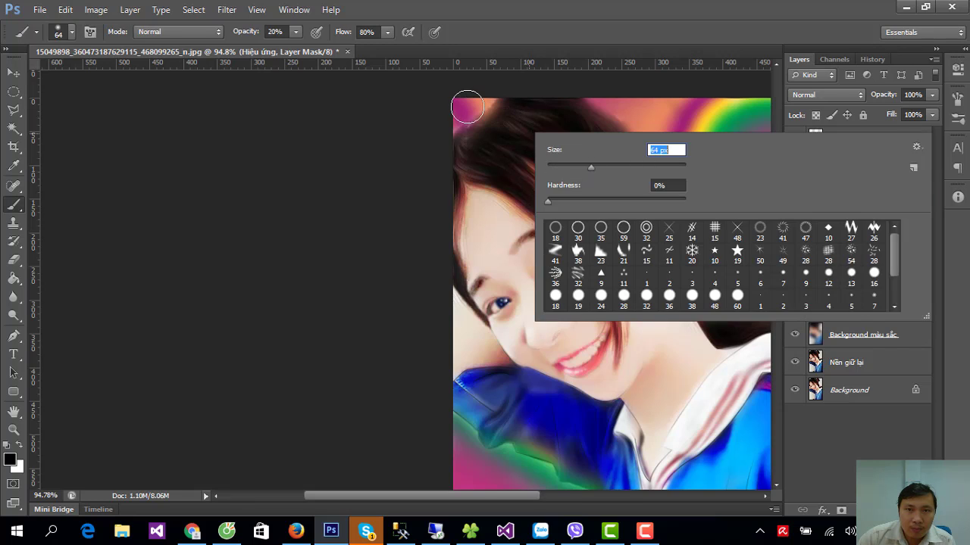
{"action": "key", "text": "Return"}
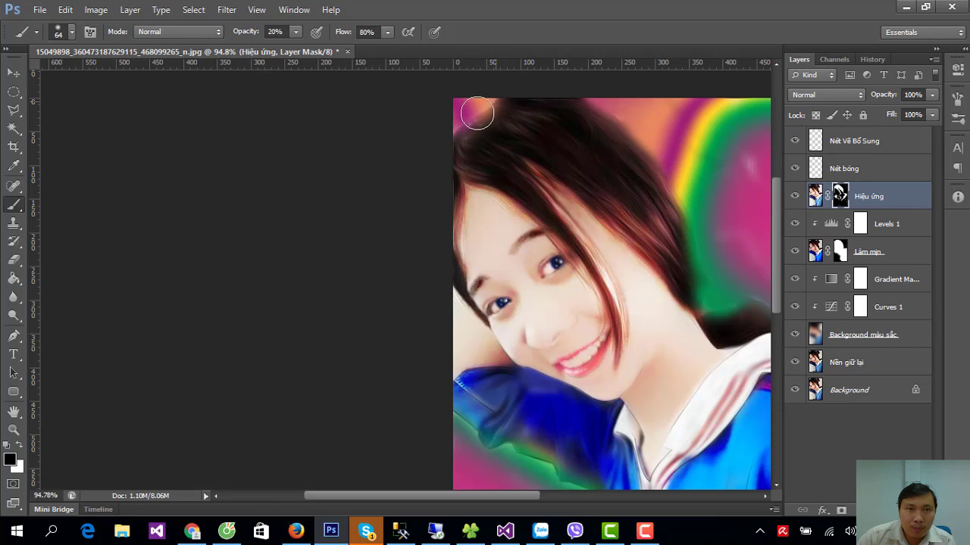
{"action": "left_click", "coordinate": [295, 29]}
{"action": "left_click_drag", "start_coordinate": [301, 47], "coordinate": [355, 47]}
- At 20% opacity, paint soft touch-ups on the Làm mịn and Hiệu ứng layer masks
{"action": "left_click", "coordinate": [839, 253]}
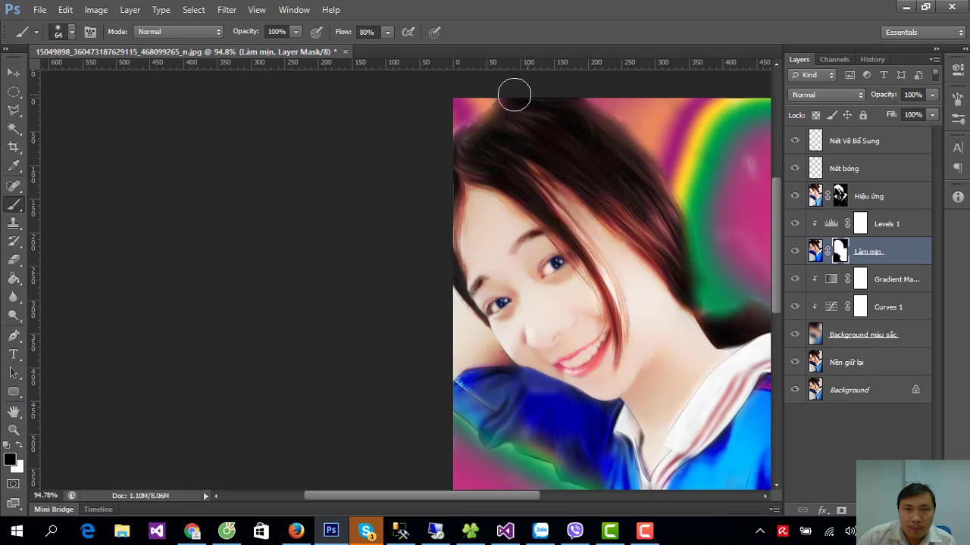
{"action": "left_click", "coordinate": [276, 31]}
{"action": "type", "text": "20"}
{"action": "key", "text": "Return"}
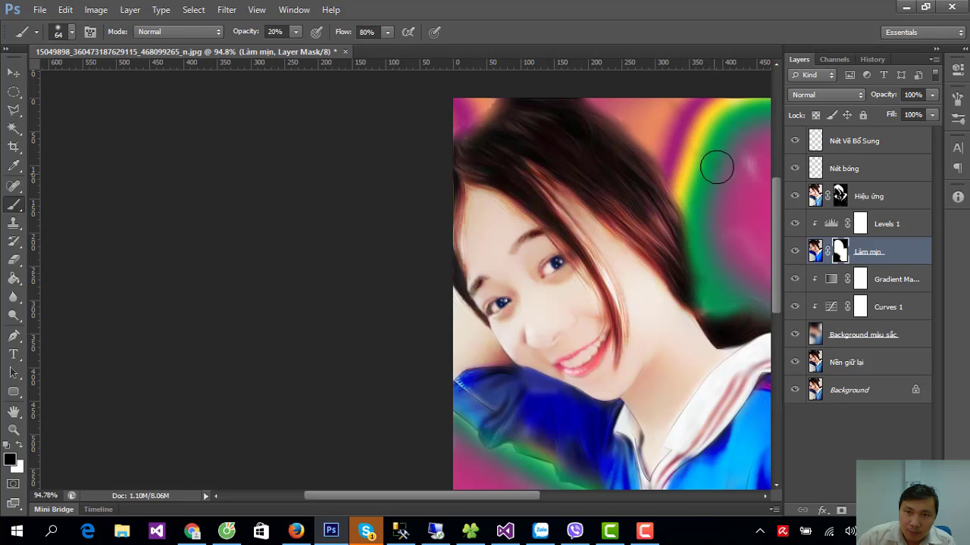
{"action": "left_click_drag", "start_coordinate": [684, 381], "coordinate": [710, 217]}
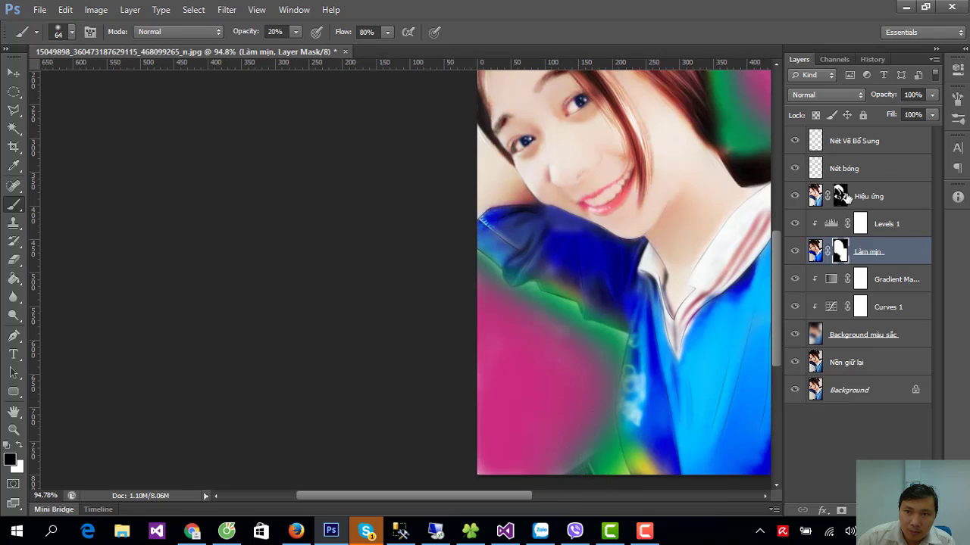
{"action": "left_click", "coordinate": [840, 196]}
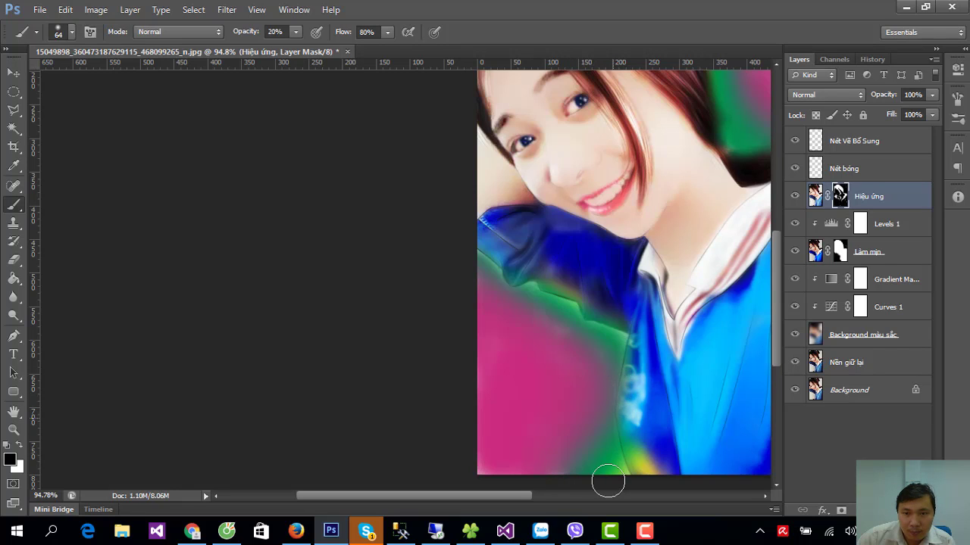
{"action": "left_click", "coordinate": [840, 251]}
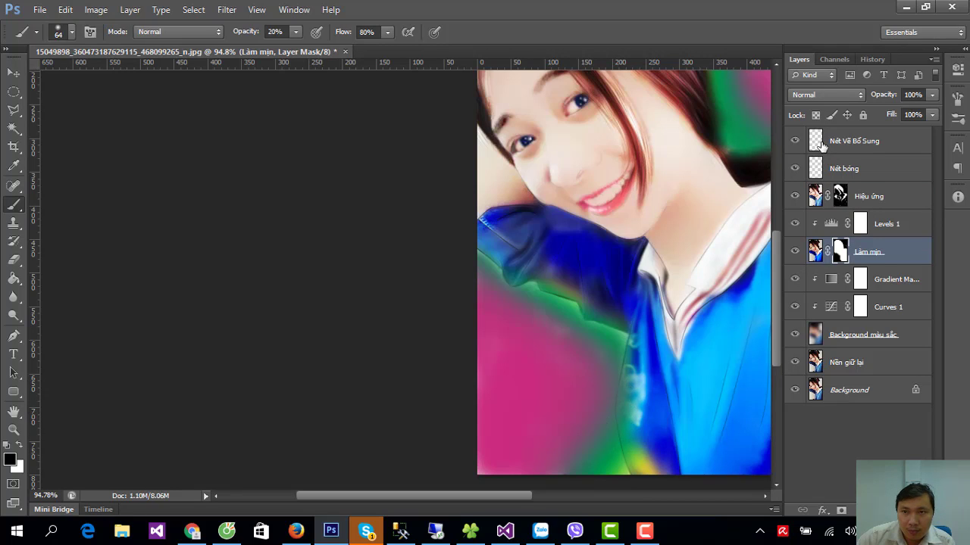
- Lightly erase the green and blue bottom area of Nét Vẽ Bổ Sung with a 63 px eraser
{"action": "left_click", "coordinate": [852, 143]}
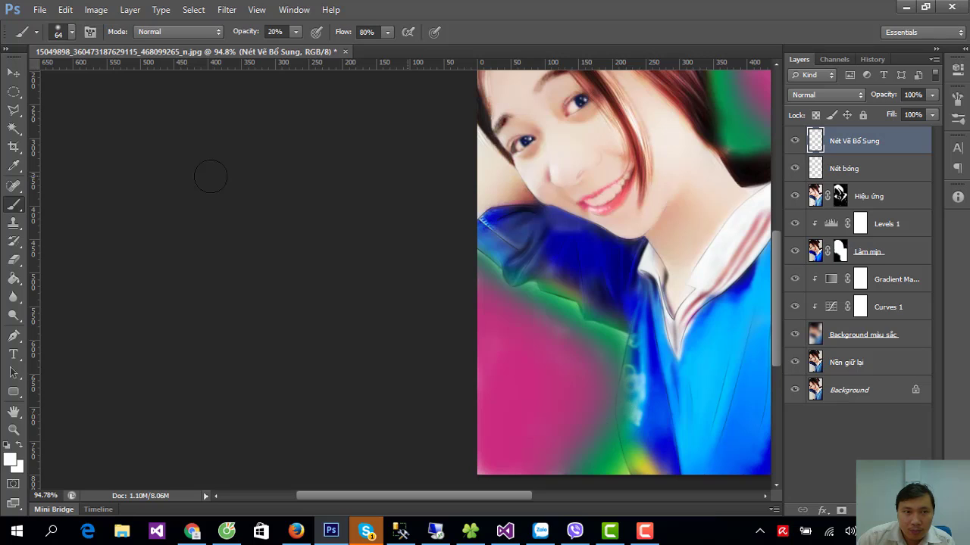
{"action": "left_click", "coordinate": [14, 260]}
{"action": "right_click", "coordinate": [646, 395]}
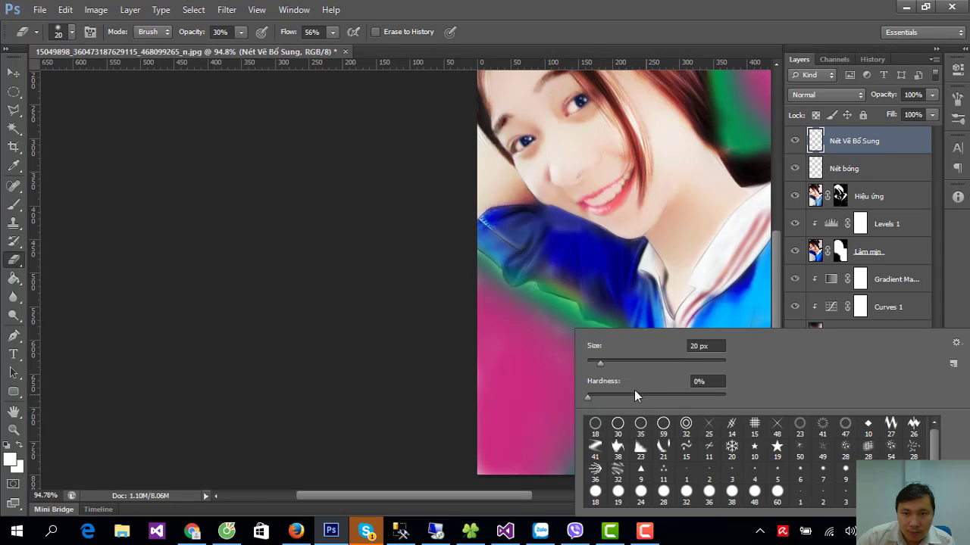
{"action": "left_click_drag", "start_coordinate": [623, 360], "coordinate": [632, 360]}
{"action": "key", "text": "Return"}
{"action": "left_click_drag", "start_coordinate": [607, 432], "coordinate": [562, 474]}
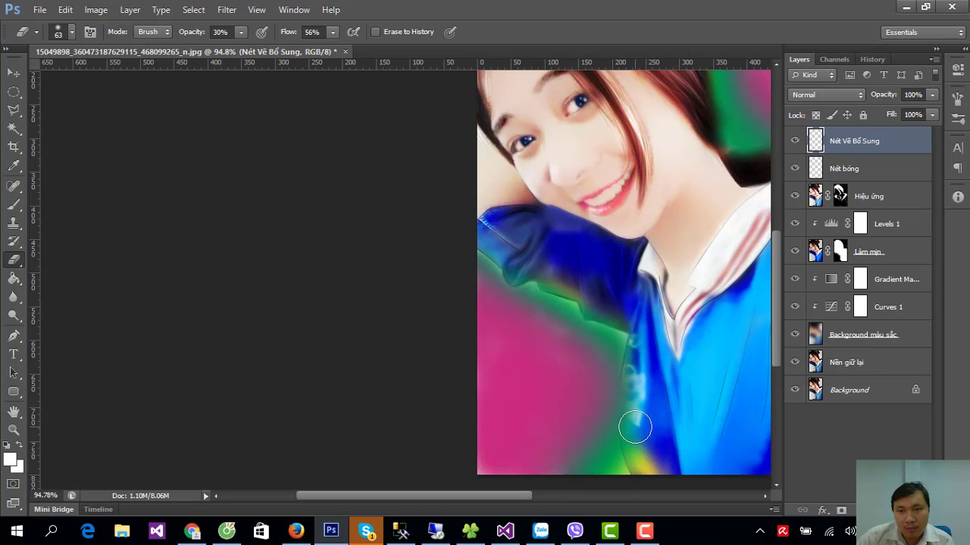
{"action": "scroll", "coordinate": [634, 412], "scroll_direction": "down", "scroll_amount": 3}
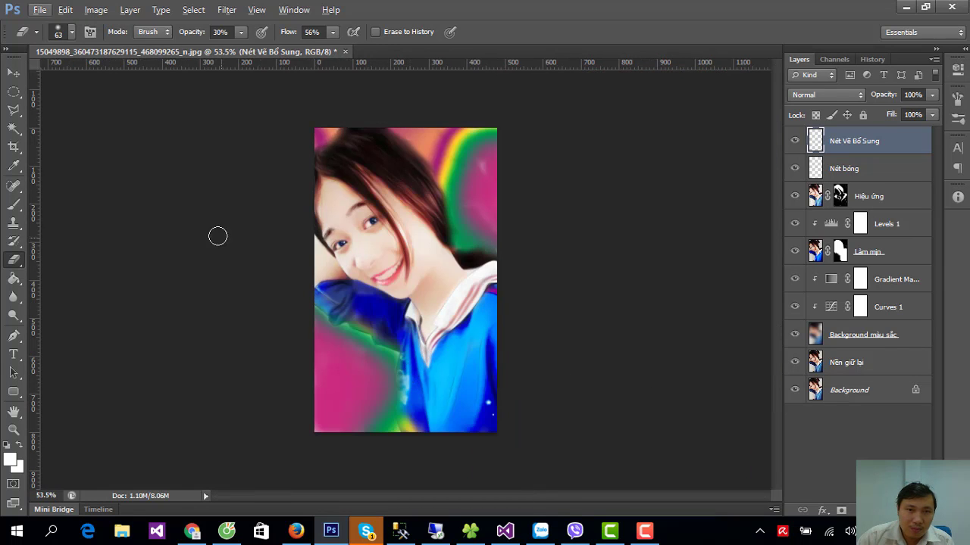
{"action": "scroll", "coordinate": [356, 251], "scroll_direction": "up", "scroll_amount": 2}
{"action": "scroll", "coordinate": [366, 214], "scroll_direction": "up", "scroll_amount": 2}
{"action": "scroll", "coordinate": [366, 215], "scroll_direction": "up", "scroll_amount": 1}
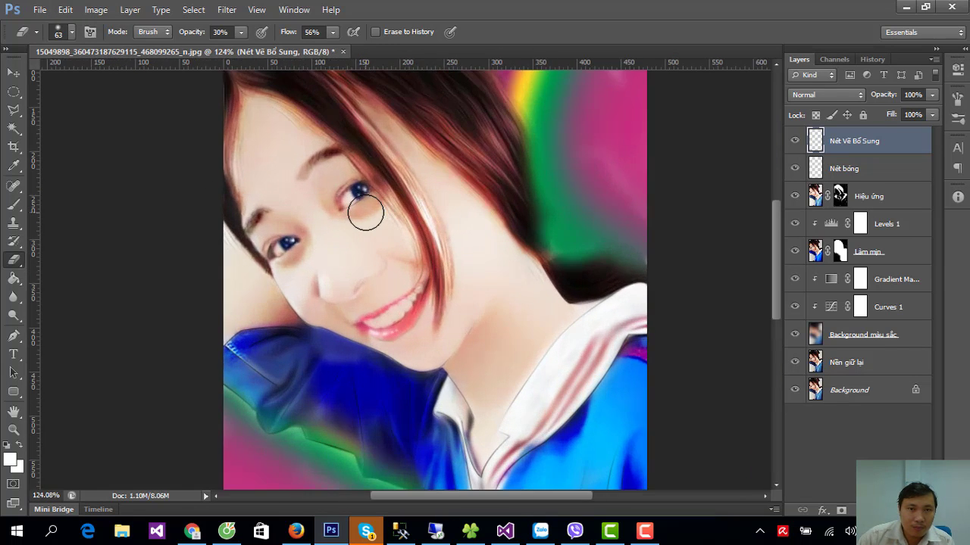
{"action": "scroll", "coordinate": [312, 208], "scroll_direction": "down", "scroll_amount": 1}
{"action": "scroll", "coordinate": [313, 205], "scroll_direction": "down", "scroll_amount": 1}
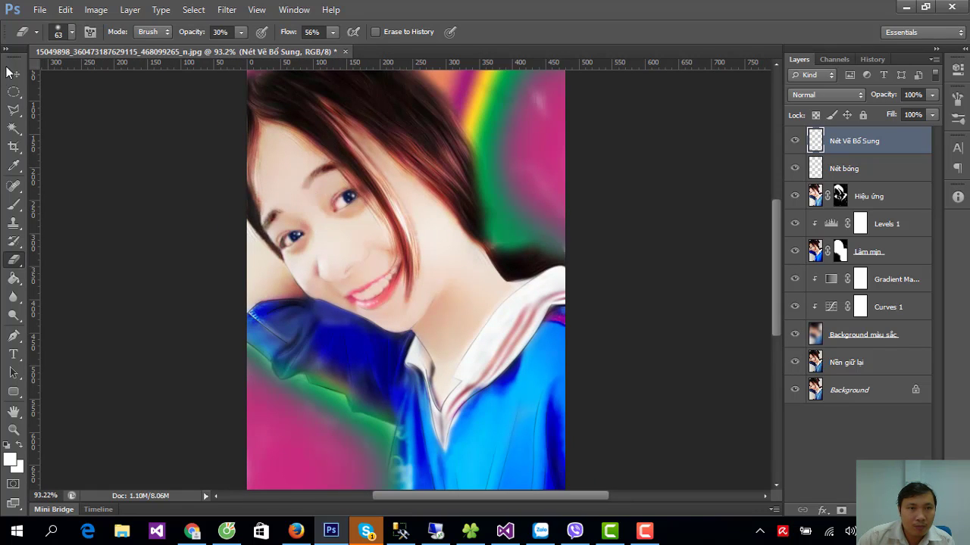
- Go back to the Brush on the Làm mịn layer and bring up its size settings
{"action": "left_click", "coordinate": [11, 72]}
{"action": "left_click", "coordinate": [14, 204]}
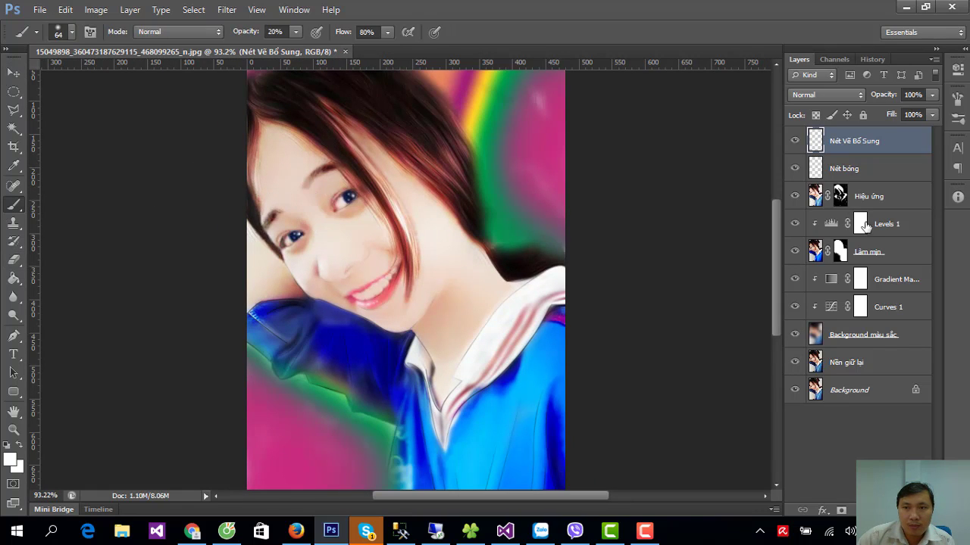
{"action": "left_click", "coordinate": [809, 255]}
{"action": "right_click", "coordinate": [518, 223]}
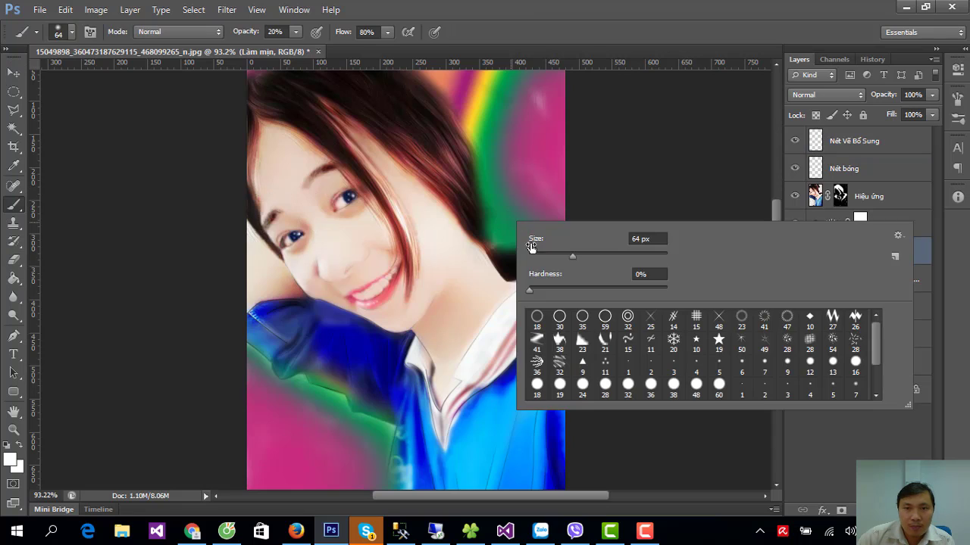
- Enter Quick Mask with a 100% opacity brush and black foreground colour
{"action": "left_click", "coordinate": [13, 483]}
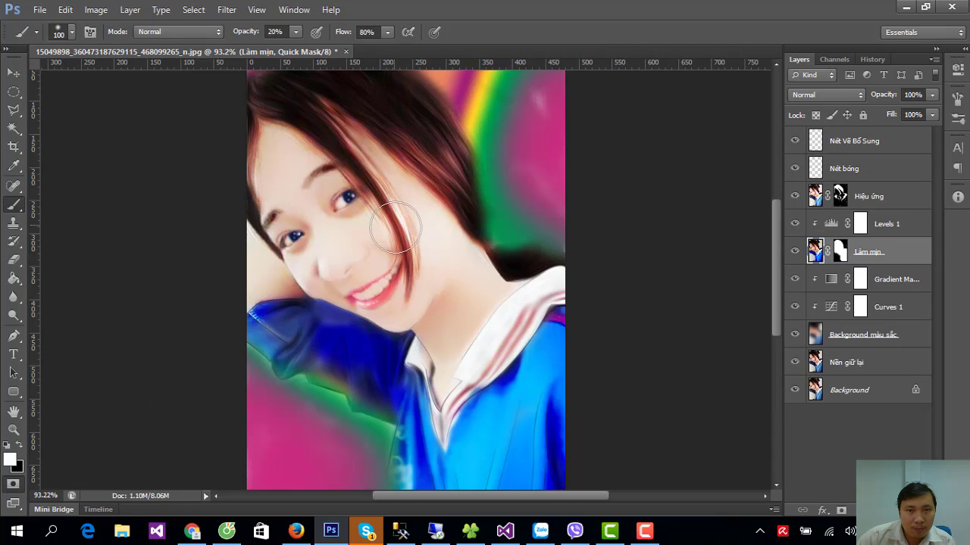
{"action": "left_click", "coordinate": [295, 32]}
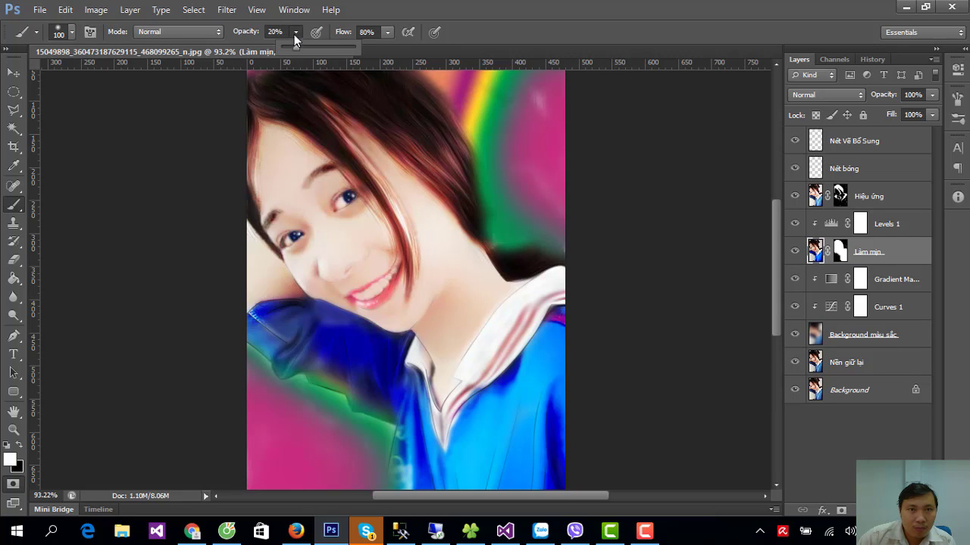
{"action": "left_click", "coordinate": [386, 227]}
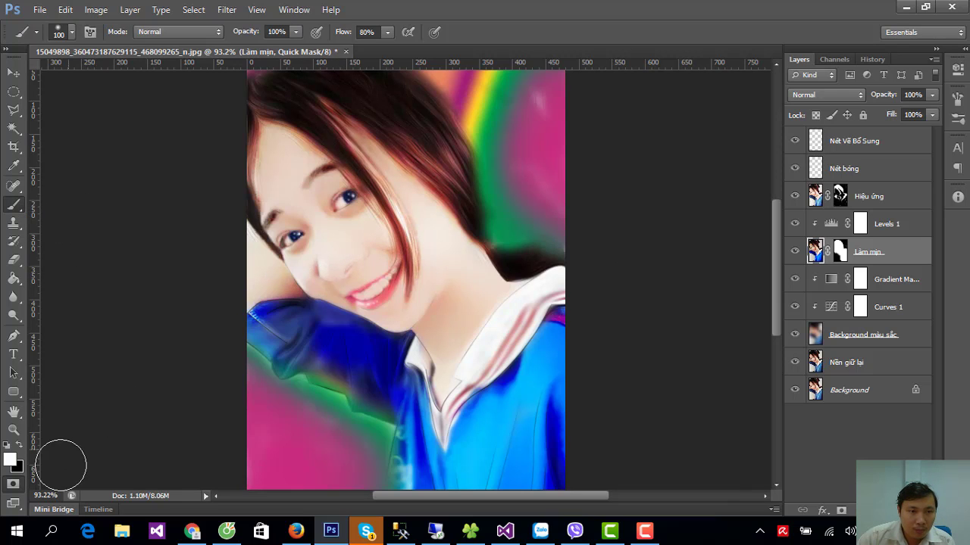
{"action": "left_click", "coordinate": [9, 459]}
{"action": "left_click", "coordinate": [444, 374]}
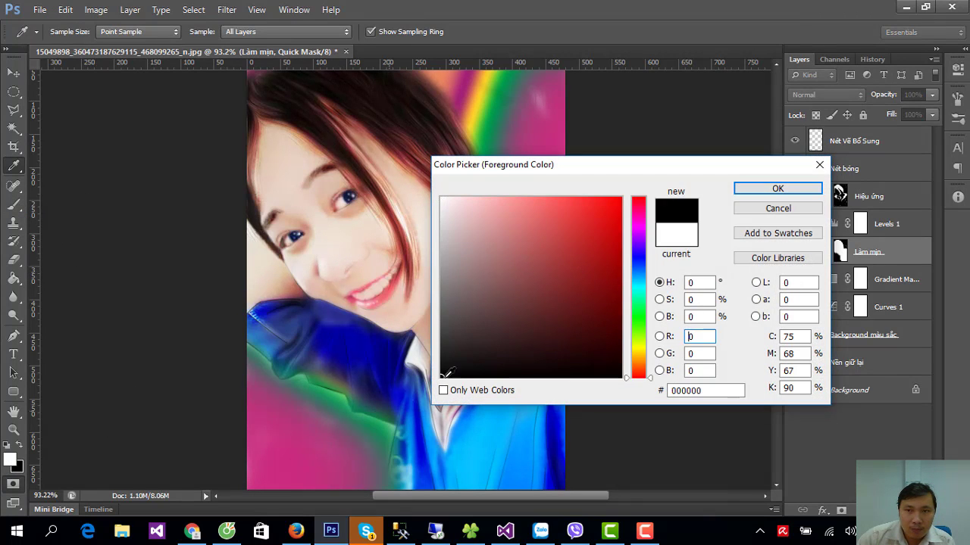
{"action": "left_click", "coordinate": [738, 190]}
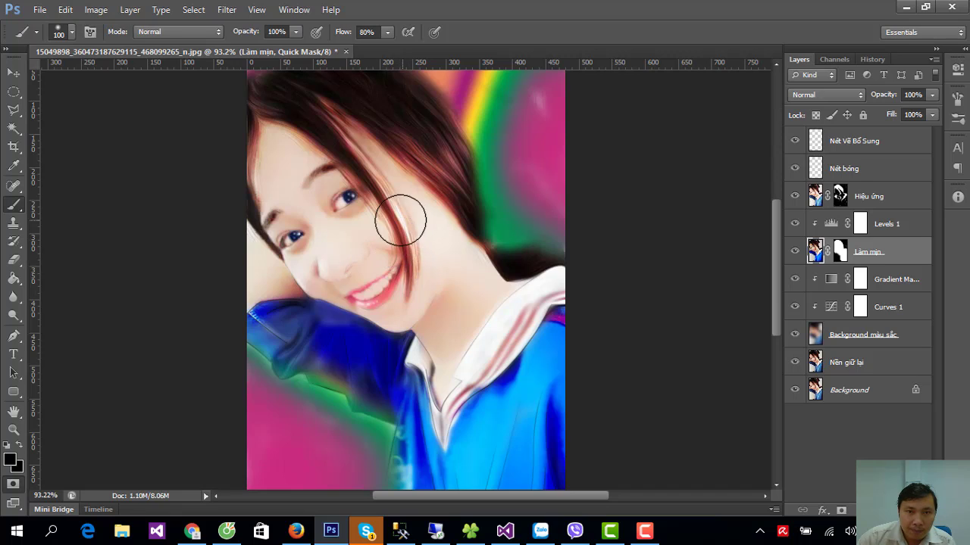
- Paint both cheeks in Quick Mask at 30 px, undo the stray stroke, and convert to a selection
{"action": "left_click_drag", "start_coordinate": [400, 219], "coordinate": [390, 231]}
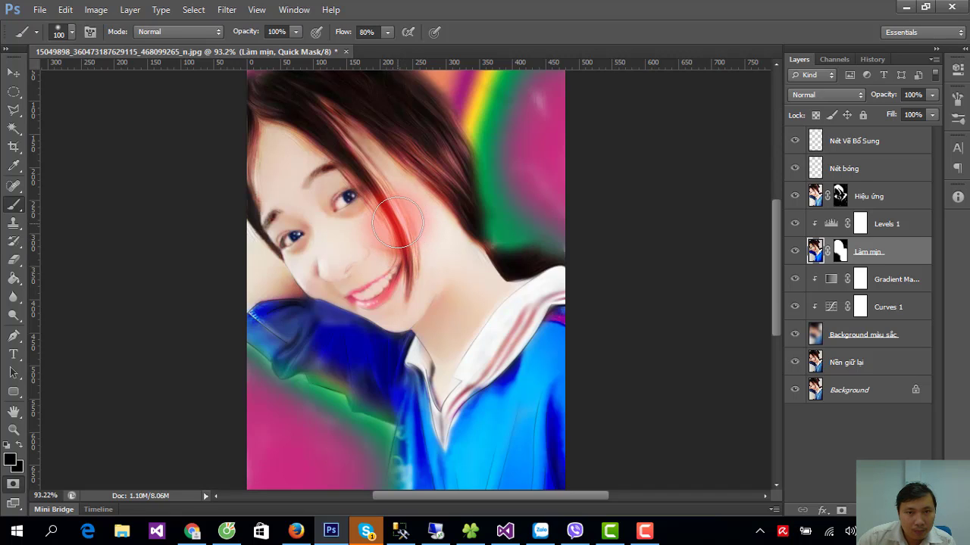
{"action": "right_click", "coordinate": [392, 221]}
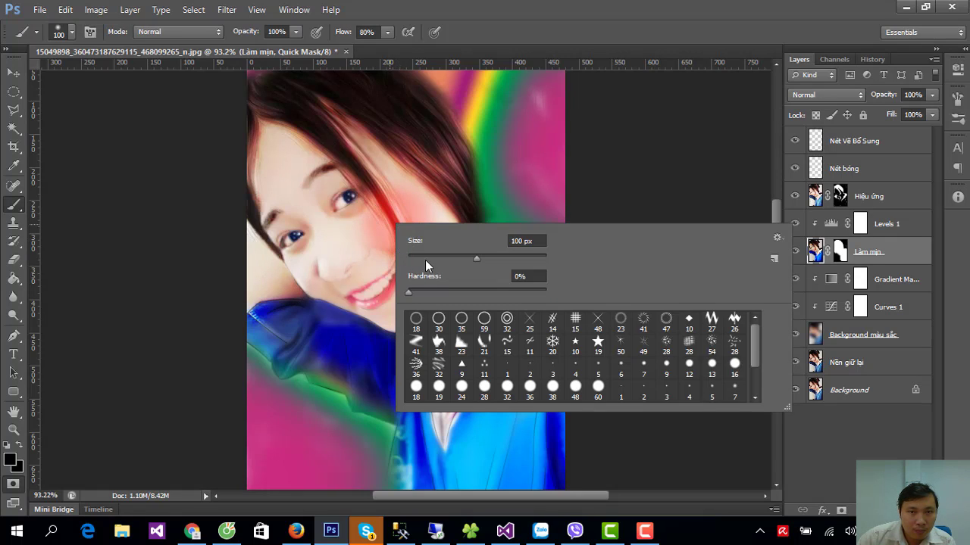
{"action": "left_click_drag", "start_coordinate": [425, 260], "coordinate": [435, 260]}
{"action": "left_click", "coordinate": [300, 269]}
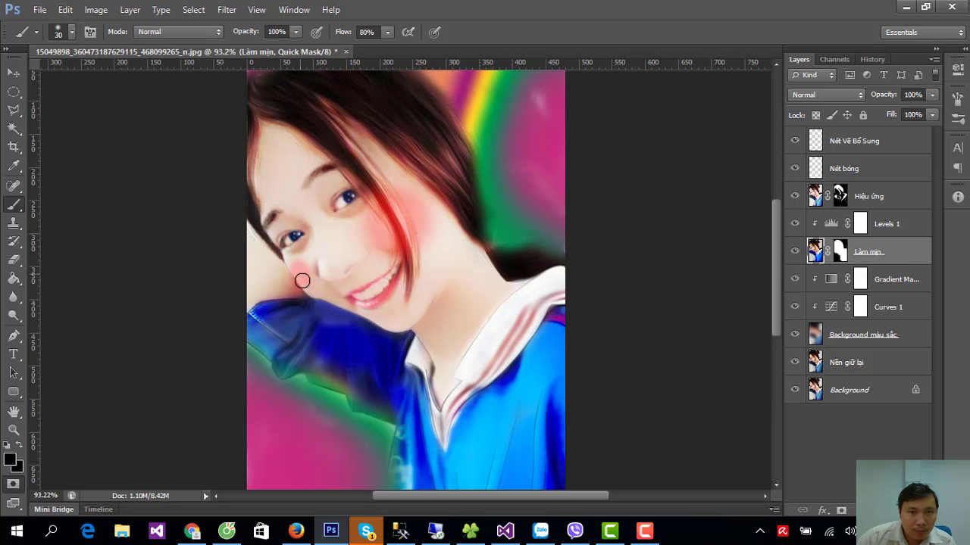
{"action": "left_click_drag", "start_coordinate": [279, 290], "coordinate": [300, 307]}
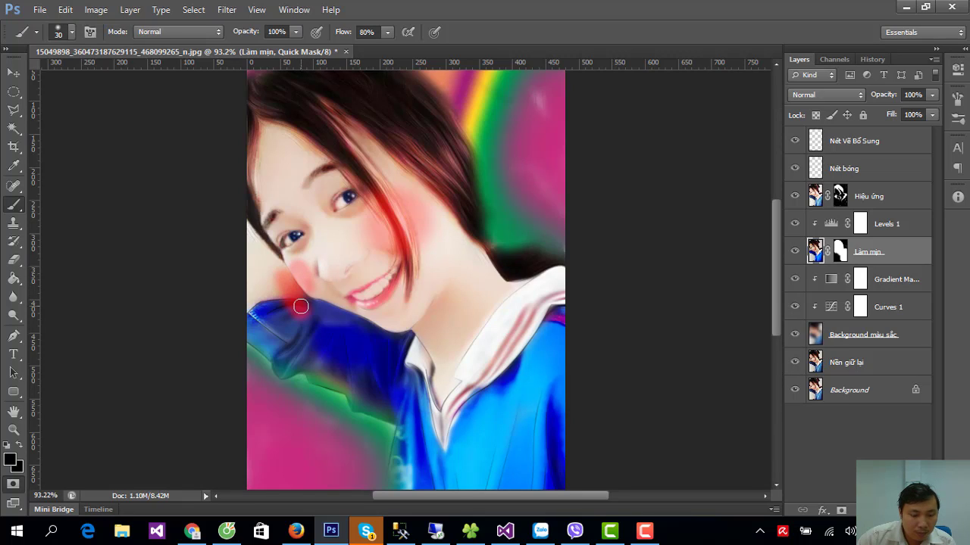
{"action": "key", "text": "Delete"}
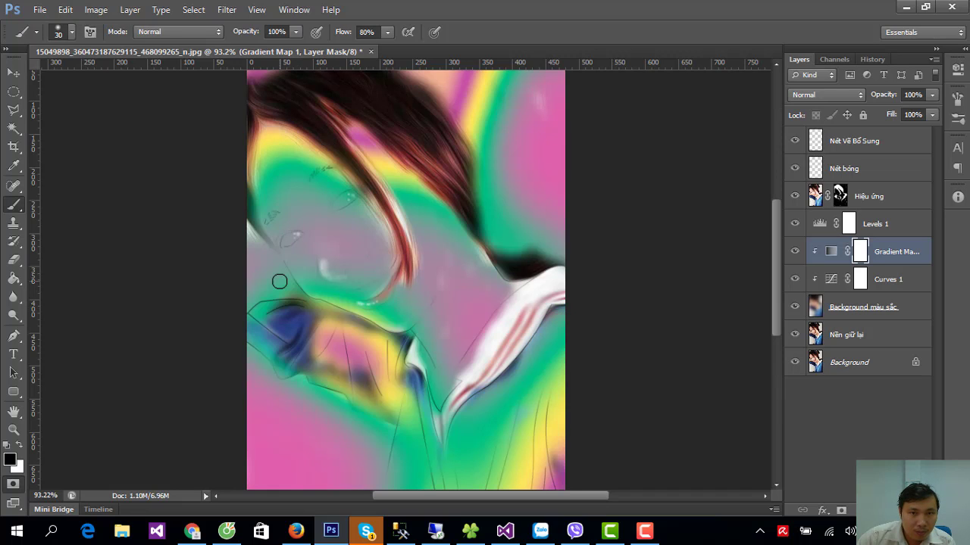
{"action": "key", "text": "ctrl+z"}
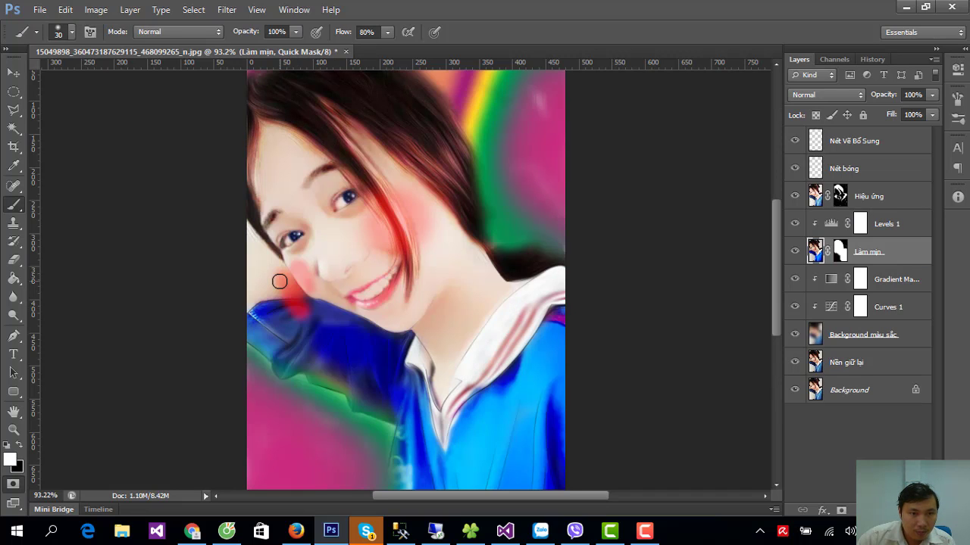
{"action": "key", "text": "ctrl+alt+z"}
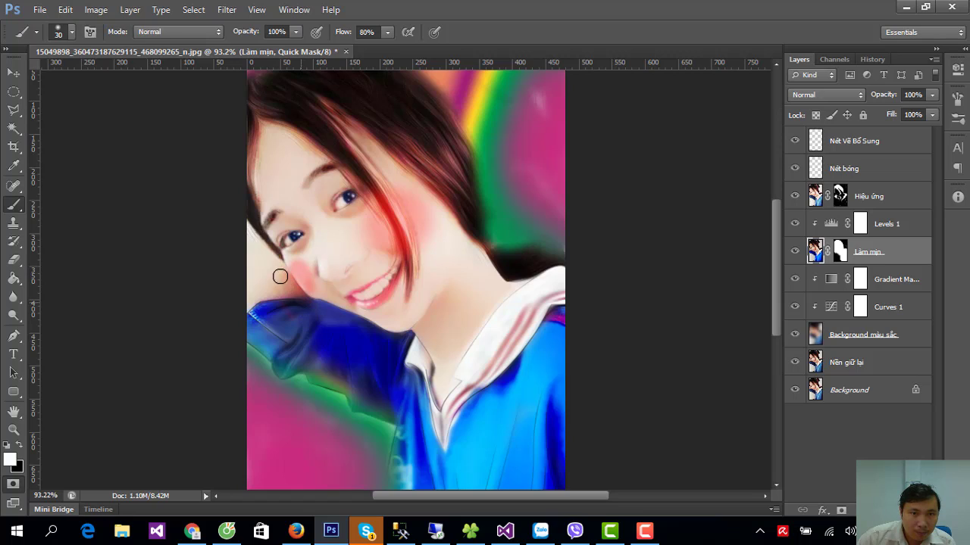
{"action": "key", "text": "x"}
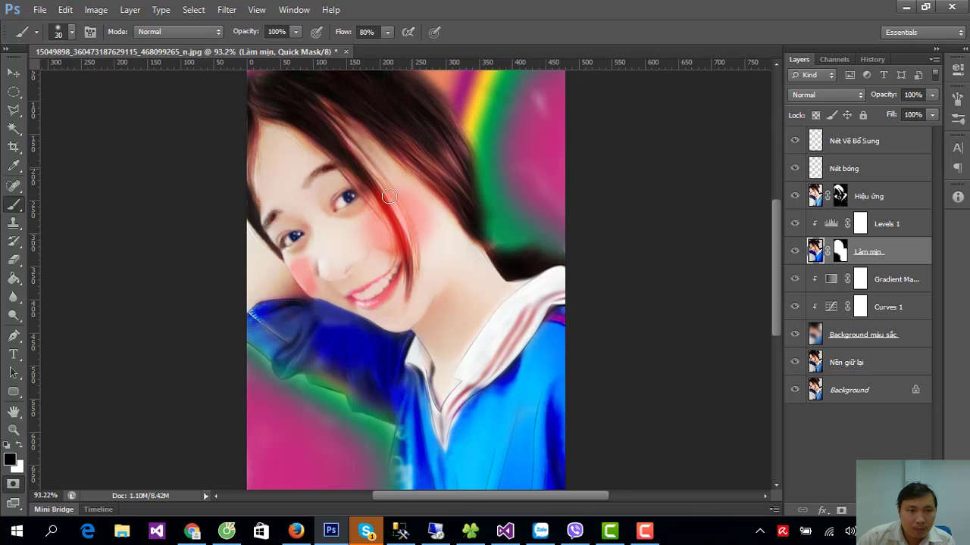
{"action": "left_click", "coordinate": [14, 485]}
- Invert the selection so only the cheeks are selected
{"action": "left_click", "coordinate": [193, 9]}
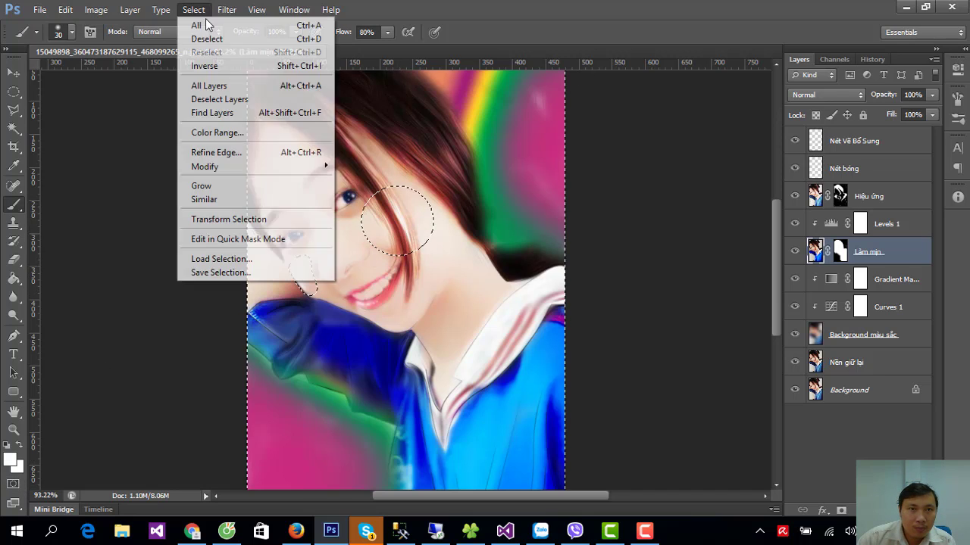
{"action": "left_click", "coordinate": [201, 65]}
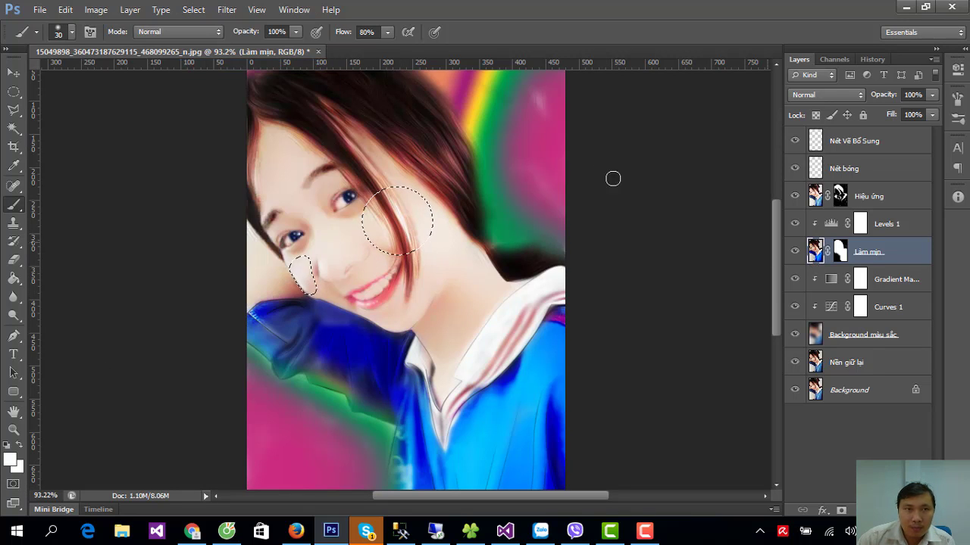
{"action": "left_click", "coordinate": [97, 10]}
{"action": "mouse_move", "coordinate": [117, 45]}
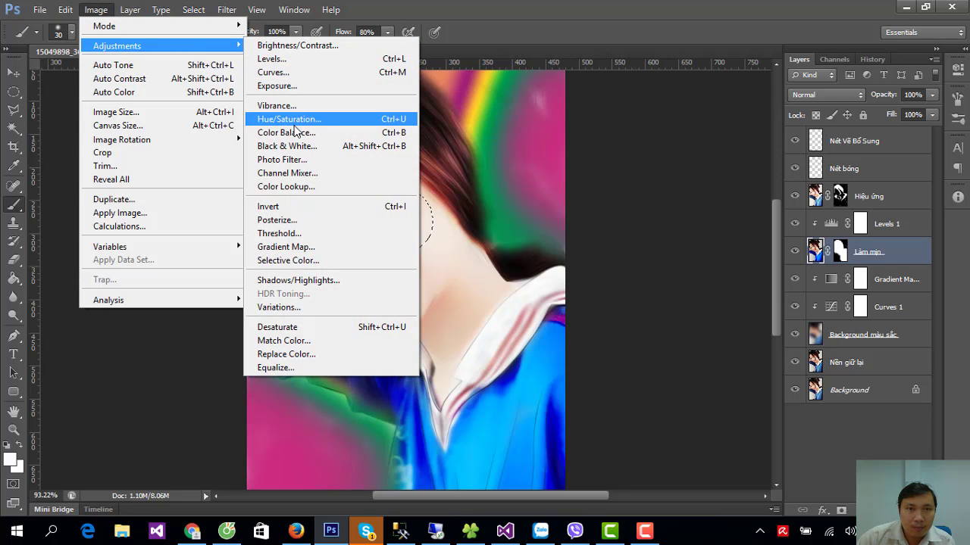
{"action": "left_click", "coordinate": [295, 125]}
{"action": "key", "text": "Escape"}
- Tint the cheeks rosier with Color Balance across midtones, shadows and highlights, then deselect
{"action": "left_click", "coordinate": [97, 10]}
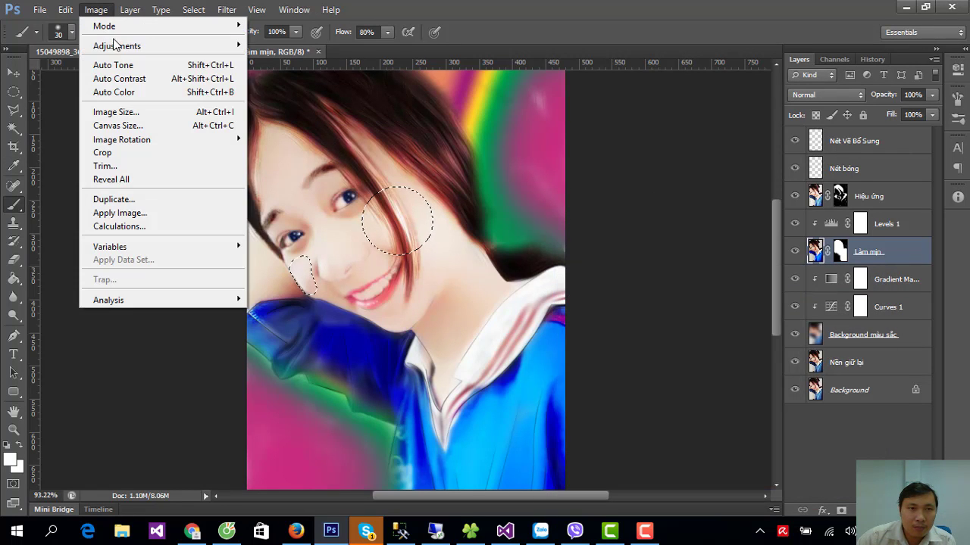
{"action": "mouse_move", "coordinate": [117, 46]}
{"action": "left_click", "coordinate": [310, 132]}
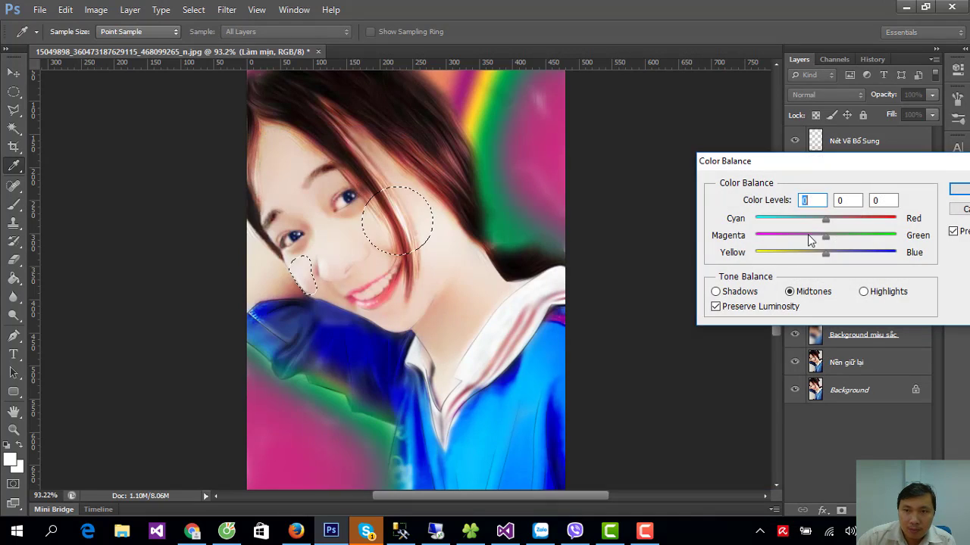
{"action": "mouse_move", "coordinate": [823, 239]}
{"action": "left_mouse_down"}
{"action": "mouse_move", "coordinate": [794, 236]}
{"action": "mouse_move", "coordinate": [825, 237]}
{"action": "mouse_move", "coordinate": [856, 221]}
{"action": "left_mouse_up"}
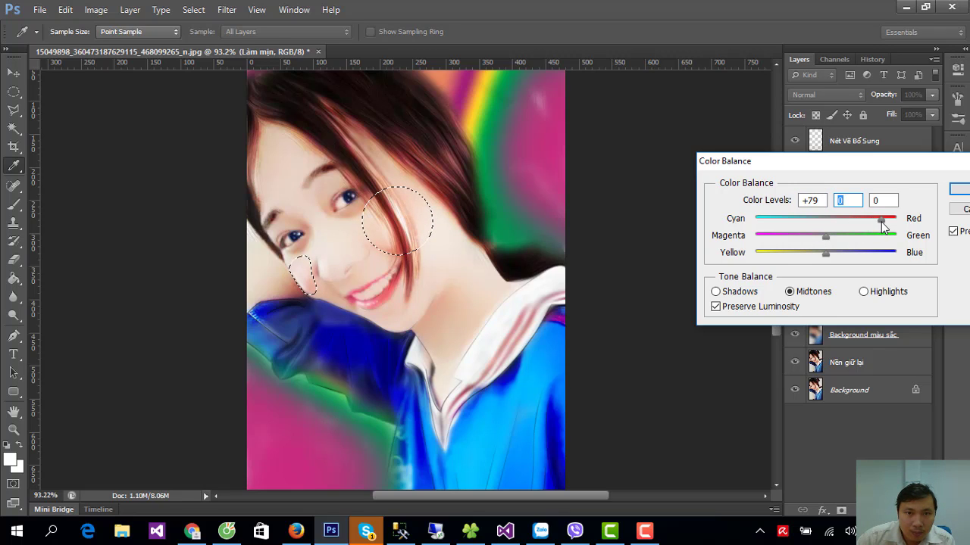
{"action": "left_click", "coordinate": [861, 293]}
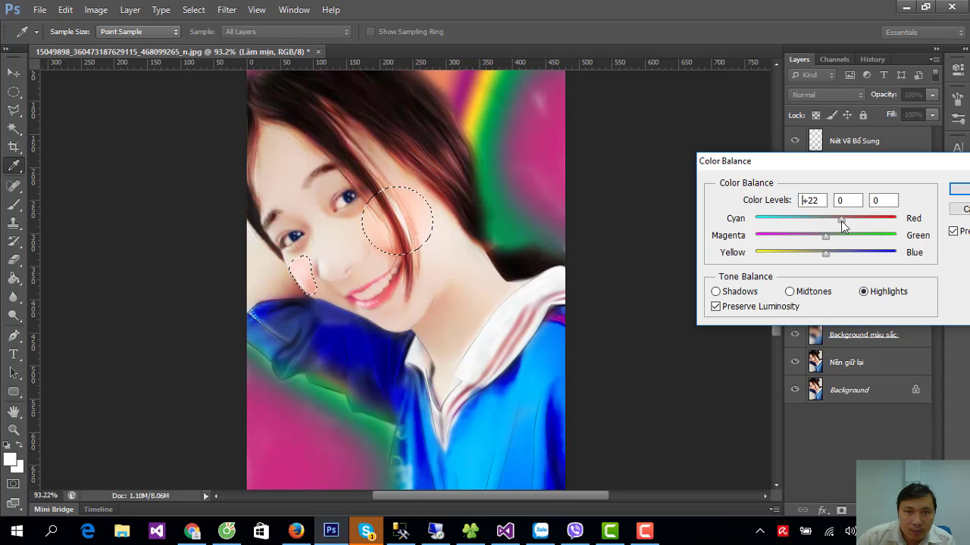
{"action": "left_click", "coordinate": [746, 291]}
{"action": "mouse_move", "coordinate": [834, 220]}
{"action": "left_mouse_down"}
{"action": "mouse_move", "coordinate": [845, 220]}
{"action": "mouse_move", "coordinate": [805, 237]}
{"action": "mouse_move", "coordinate": [831, 219]}
{"action": "left_mouse_up"}
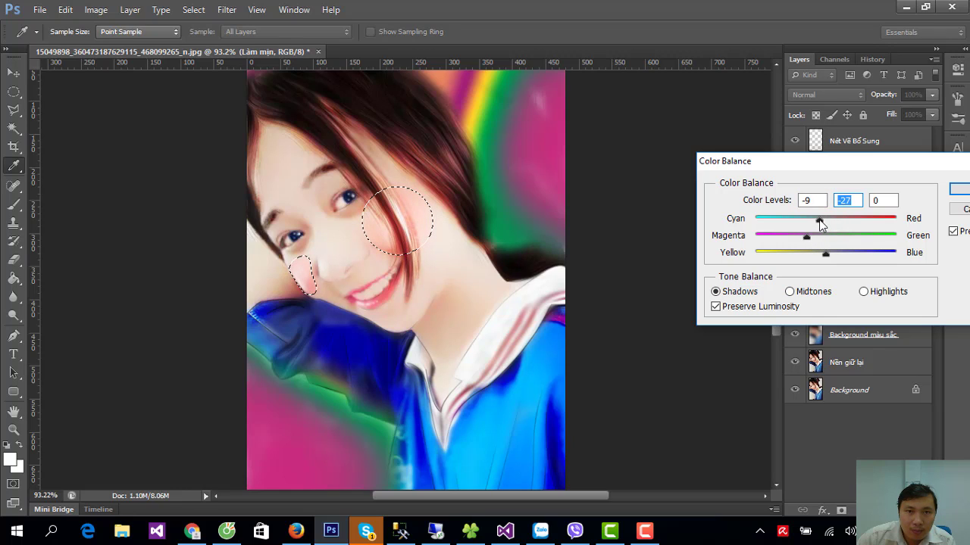
{"action": "left_click", "coordinate": [863, 292]}
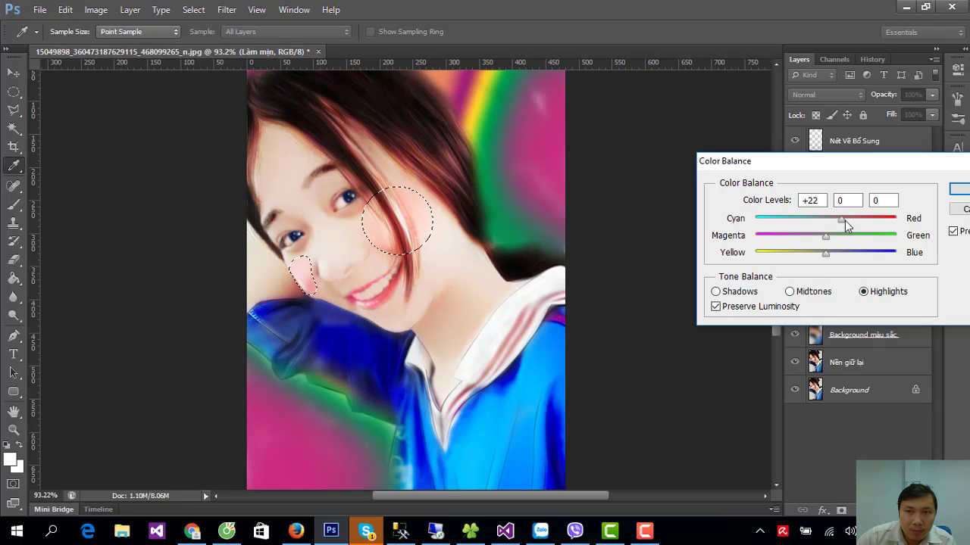
{"action": "left_click", "coordinate": [959, 190]}
{"action": "left_click", "coordinate": [194, 10]}
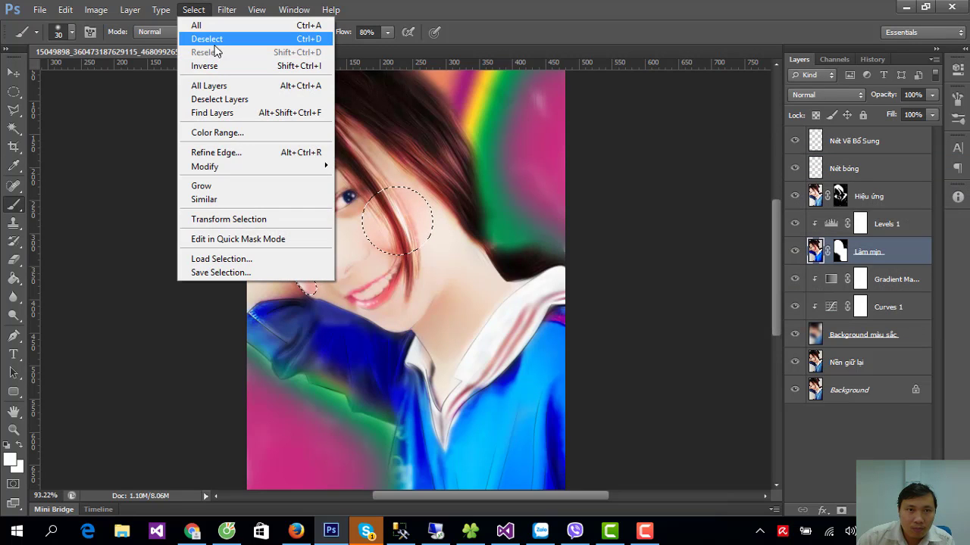
{"action": "left_click", "coordinate": [208, 38]}
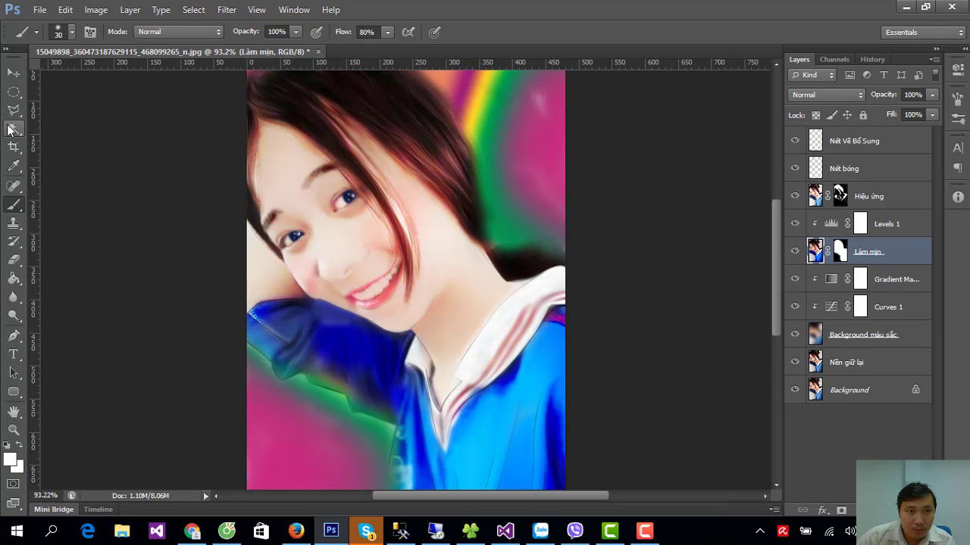
- Zoom and pan to bring the shirt area below the collar into view
{"action": "left_click", "coordinate": [13, 73]}
{"action": "scroll", "coordinate": [435, 240], "scroll_direction": "down", "scroll_amount": 3}
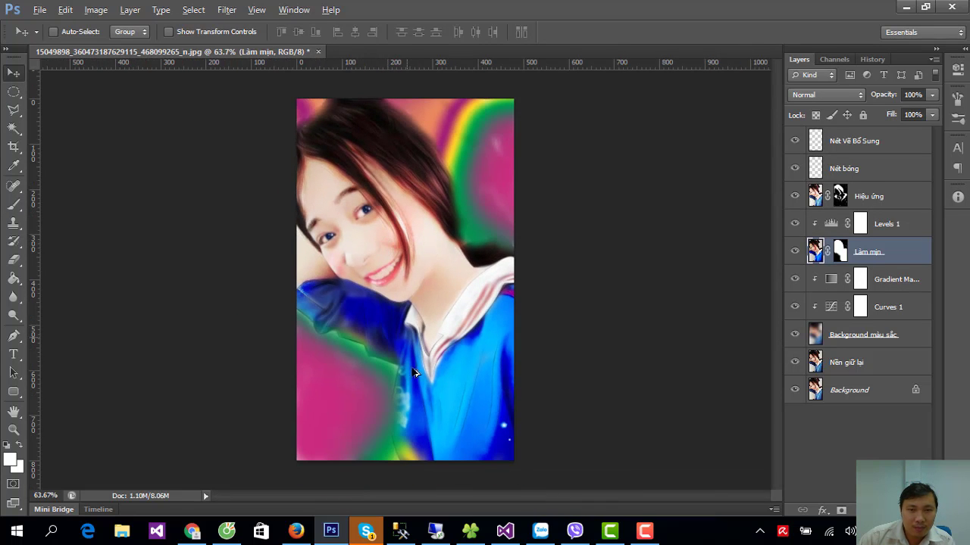
{"action": "scroll", "coordinate": [413, 424], "scroll_direction": "up", "scroll_amount": 1}
{"action": "scroll", "coordinate": [413, 425], "scroll_direction": "up", "scroll_amount": 3}
{"action": "scroll", "coordinate": [414, 431], "scroll_direction": "down", "scroll_amount": 2}
{"action": "scroll", "coordinate": [504, 288], "scroll_direction": "up", "scroll_amount": 1}
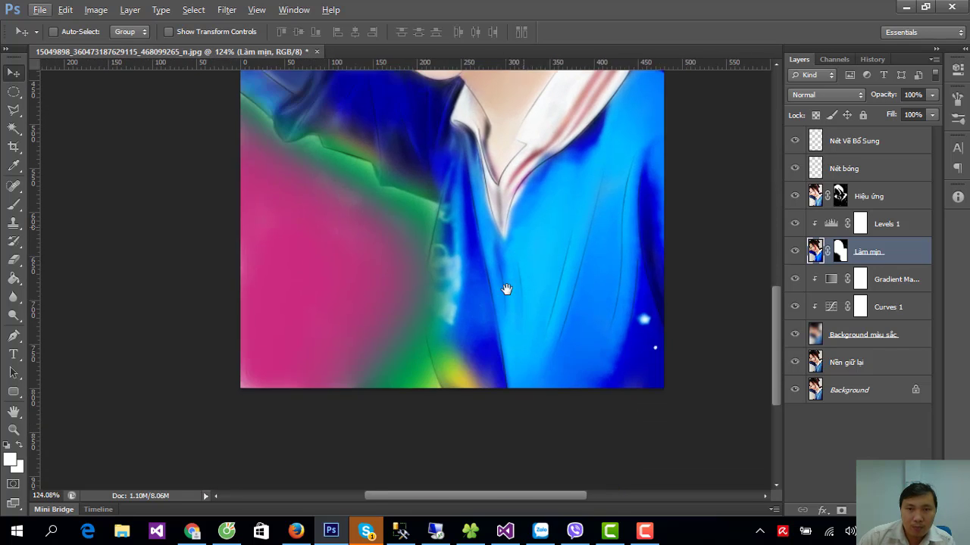
{"action": "scroll", "coordinate": [502, 326], "scroll_direction": "down", "scroll_amount": 1}
{"action": "left_click_drag", "start_coordinate": [502, 326], "coordinate": [502, 339]}
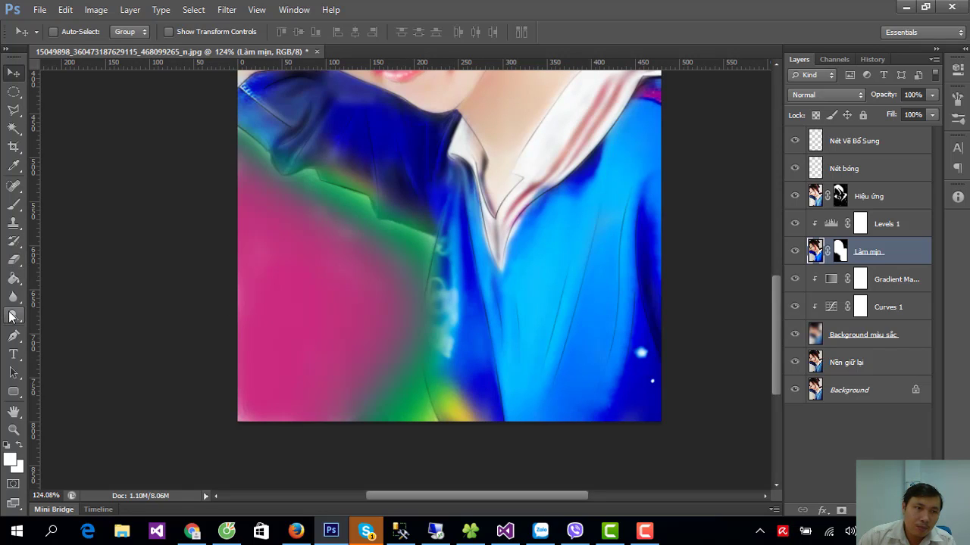
- Paint a soft 30%-opacity white highlight along the shirt edge below the collar
{"action": "left_click", "coordinate": [13, 208]}
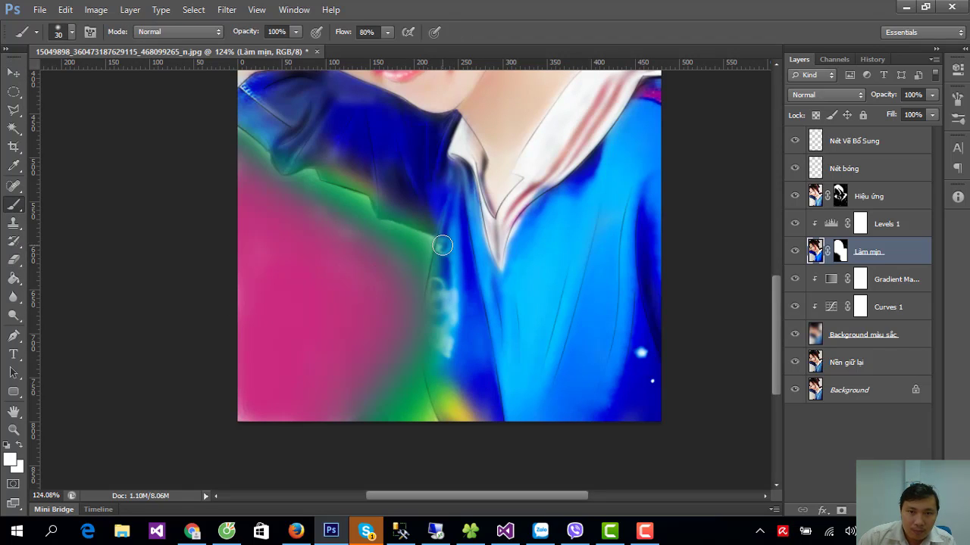
{"action": "left_click_drag", "start_coordinate": [442, 245], "coordinate": [444, 328]}
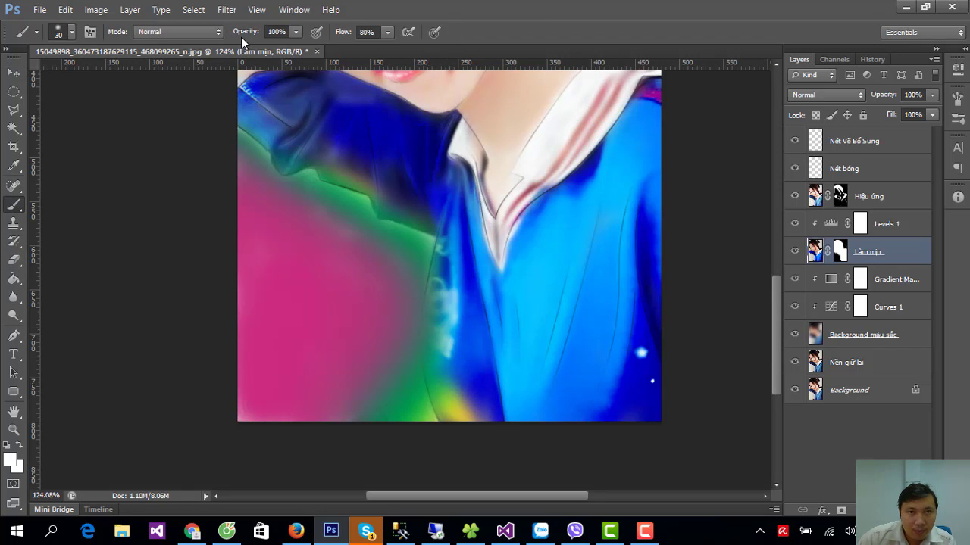
{"action": "left_click", "coordinate": [282, 32]}
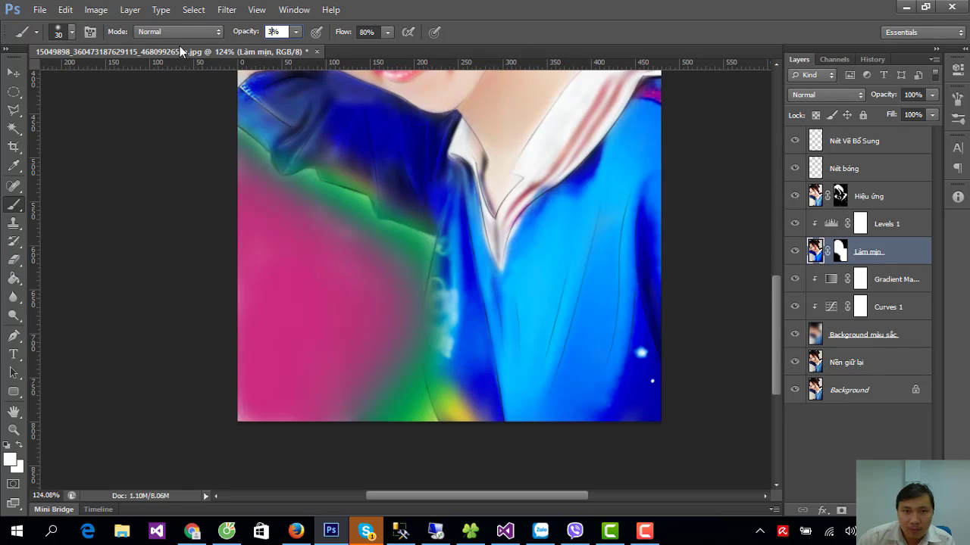
{"action": "type", "text": "30"}
{"action": "key", "text": "Return"}
{"action": "mouse_move", "coordinate": [440, 252]}
{"action": "left_mouse_down"}
{"action": "mouse_move", "coordinate": [432, 366]}
{"action": "mouse_move", "coordinate": [430, 306]}
{"action": "left_mouse_up"}
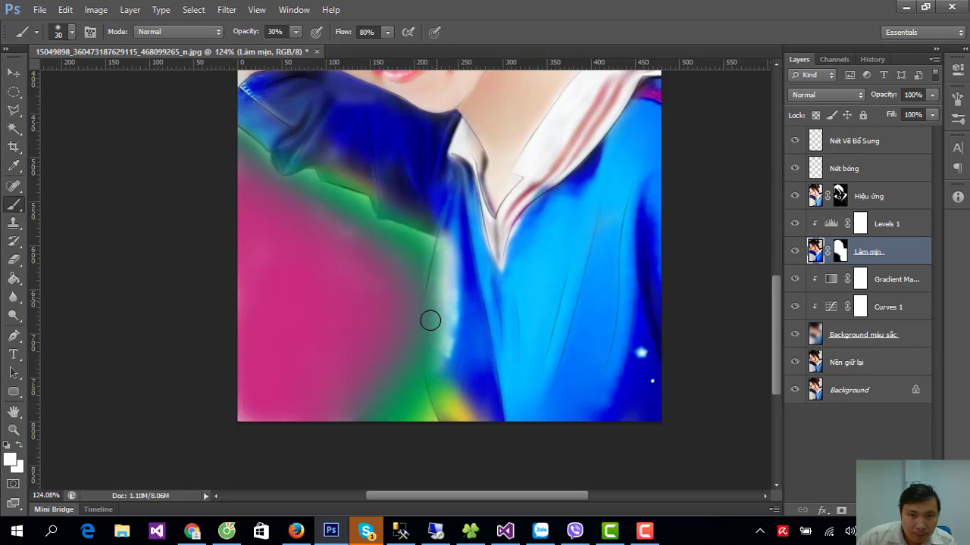
{"action": "mouse_move", "coordinate": [451, 299]}
{"action": "left_mouse_down"}
{"action": "mouse_move", "coordinate": [440, 368]}
{"action": "mouse_move", "coordinate": [455, 256]}
{"action": "left_mouse_up"}
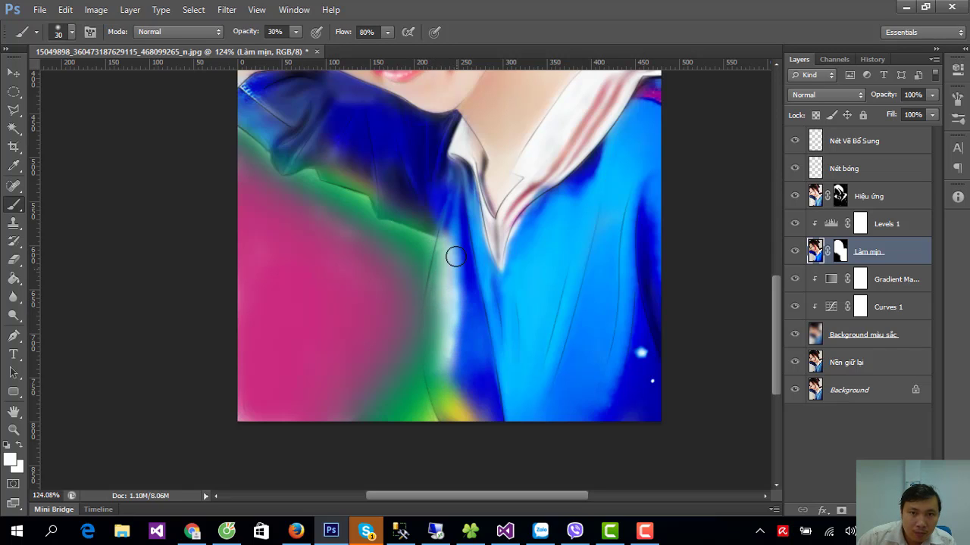
{"action": "left_click_drag", "start_coordinate": [455, 216], "coordinate": [455, 255]}
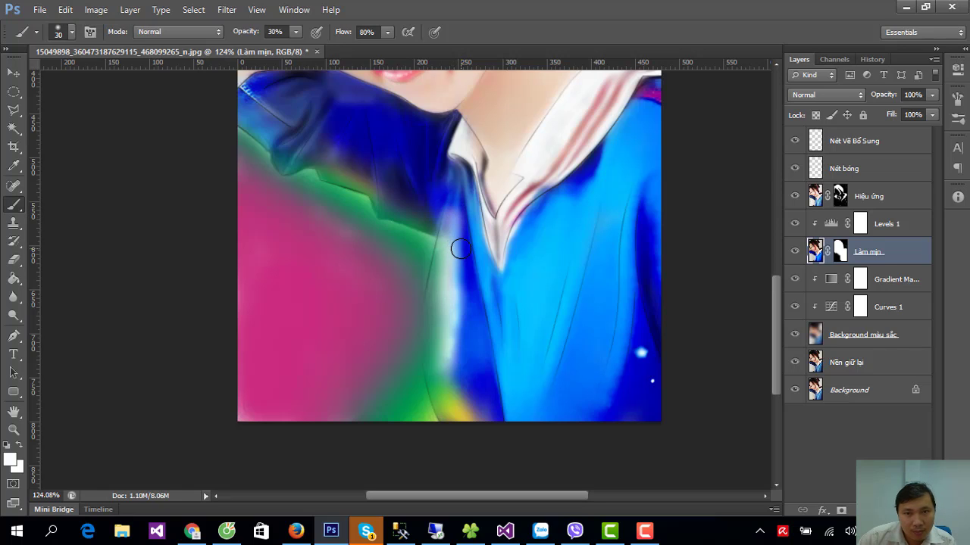
{"action": "left_click_drag", "start_coordinate": [452, 220], "coordinate": [439, 355]}
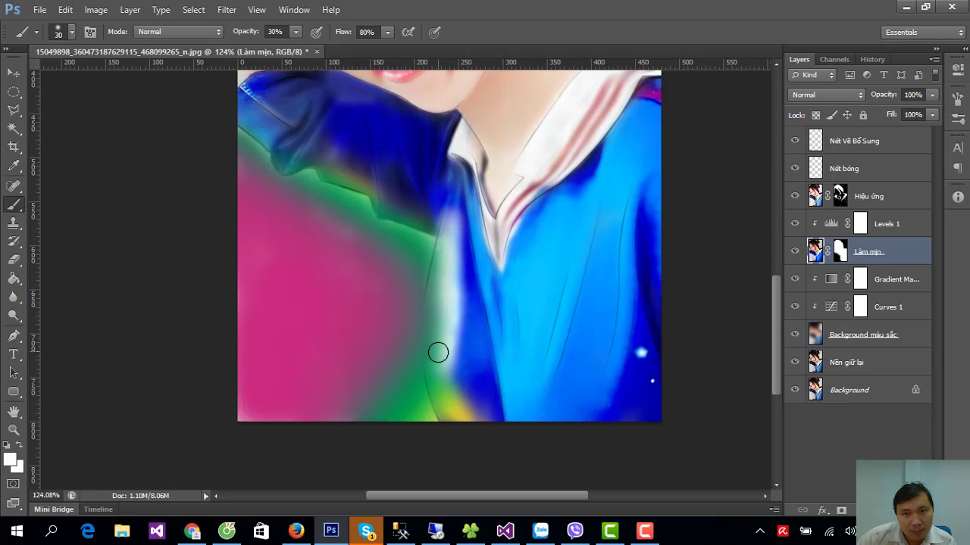
- Paint soft strokes on the Làm mịn mask over the shirt-edge highlight and the image's right edge
{"action": "left_click", "coordinate": [14, 165]}
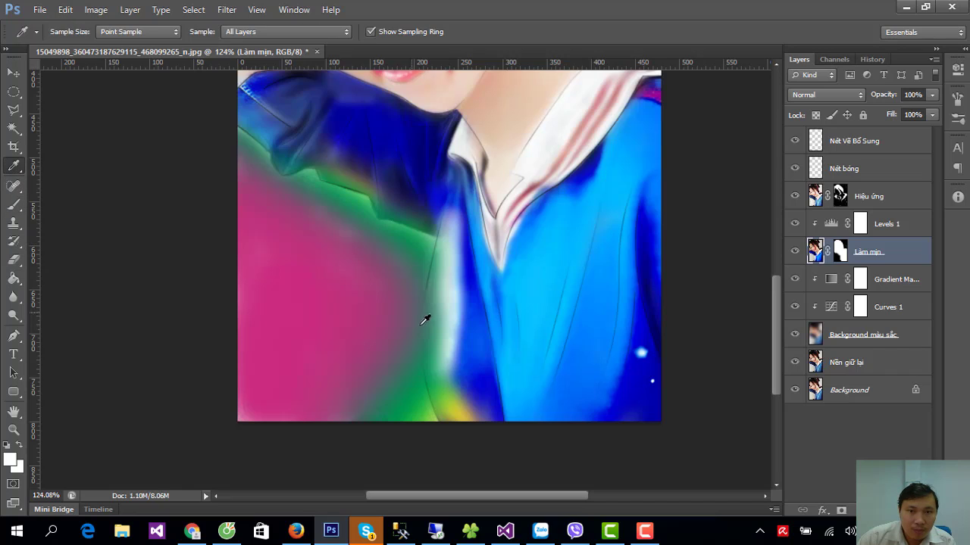
{"action": "left_click", "coordinate": [14, 204]}
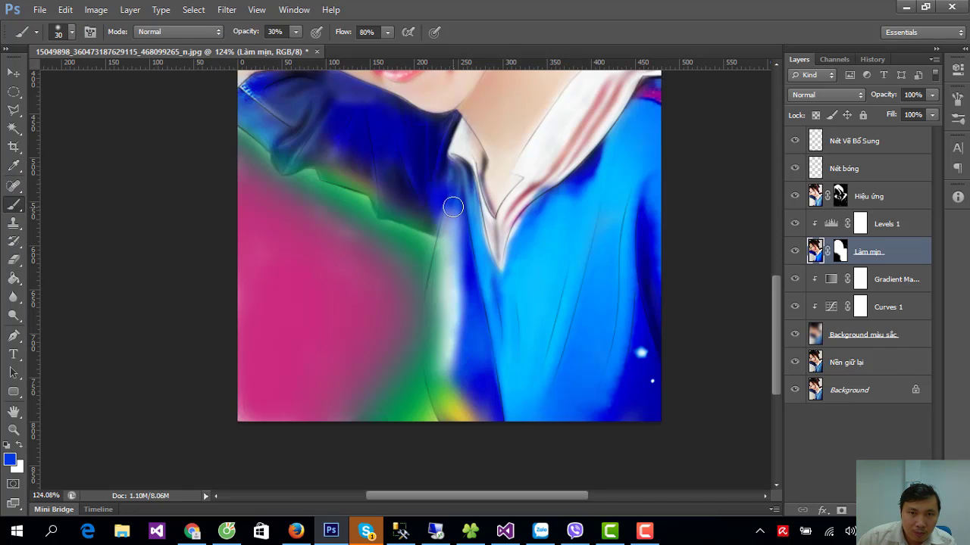
{"action": "mouse_move", "coordinate": [448, 224]}
{"action": "left_mouse_down"}
{"action": "mouse_move", "coordinate": [461, 325]}
{"action": "mouse_move", "coordinate": [442, 386]}
{"action": "mouse_move", "coordinate": [448, 292]}
{"action": "mouse_move", "coordinate": [453, 367]}
{"action": "mouse_move", "coordinate": [456, 296]}
{"action": "mouse_move", "coordinate": [452, 376]}
{"action": "mouse_move", "coordinate": [472, 288]}
{"action": "mouse_move", "coordinate": [445, 360]}
{"action": "left_mouse_up"}
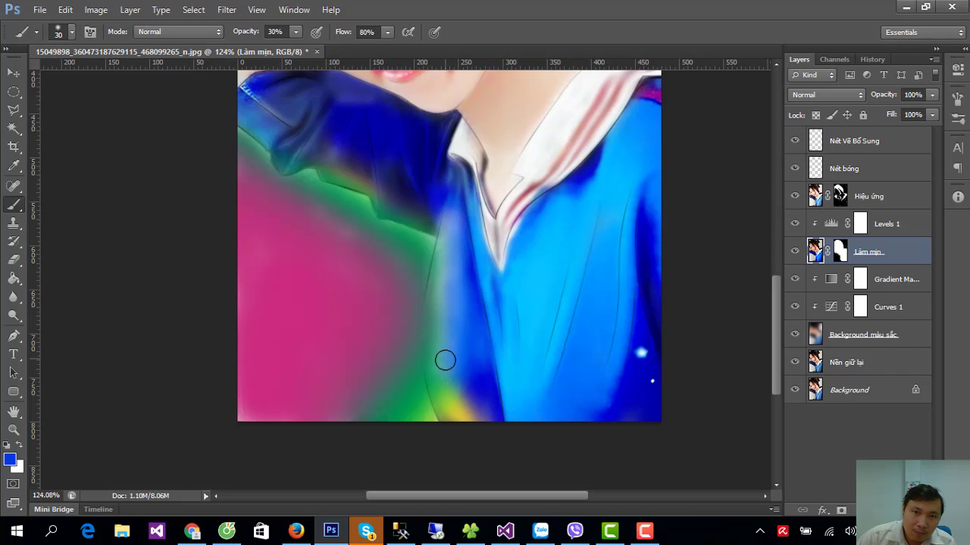
{"action": "scroll", "coordinate": [455, 326], "scroll_direction": "down", "scroll_amount": 3}
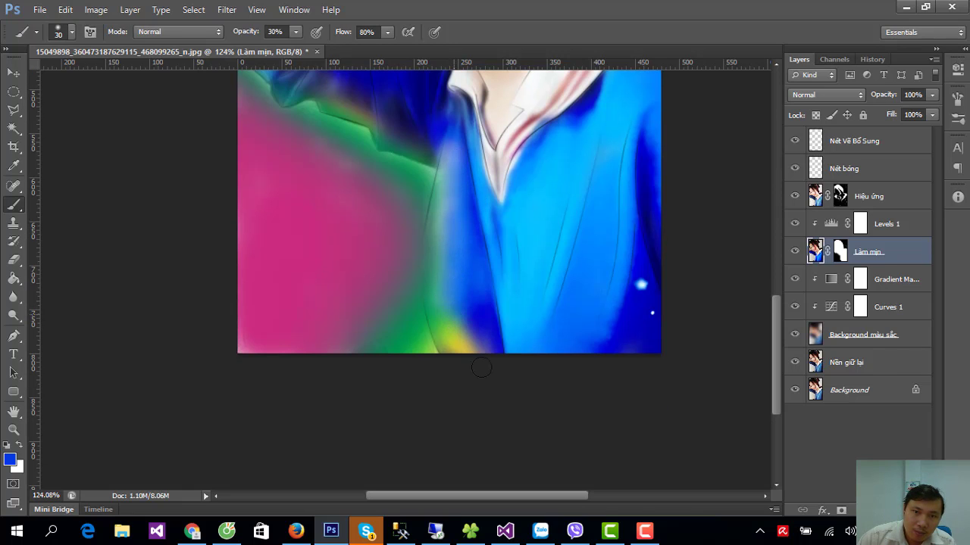
{"action": "scroll", "coordinate": [489, 363], "scroll_direction": "up", "scroll_amount": 2}
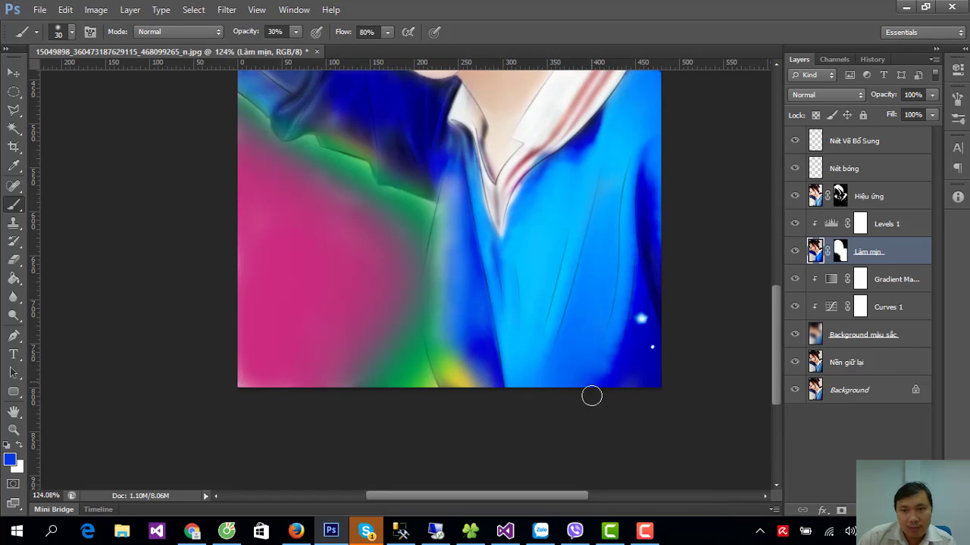
{"action": "left_click", "coordinate": [13, 297]}
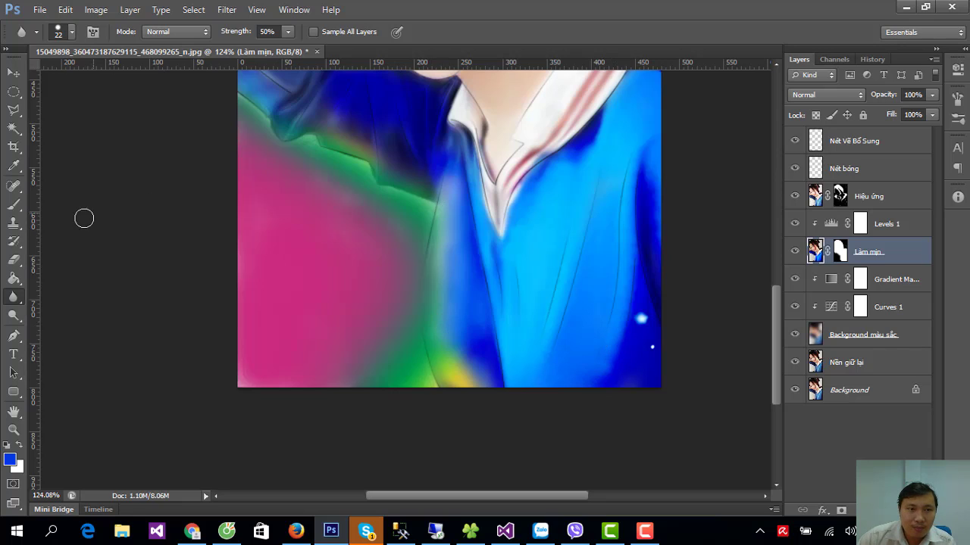
{"action": "left_click", "coordinate": [15, 206]}
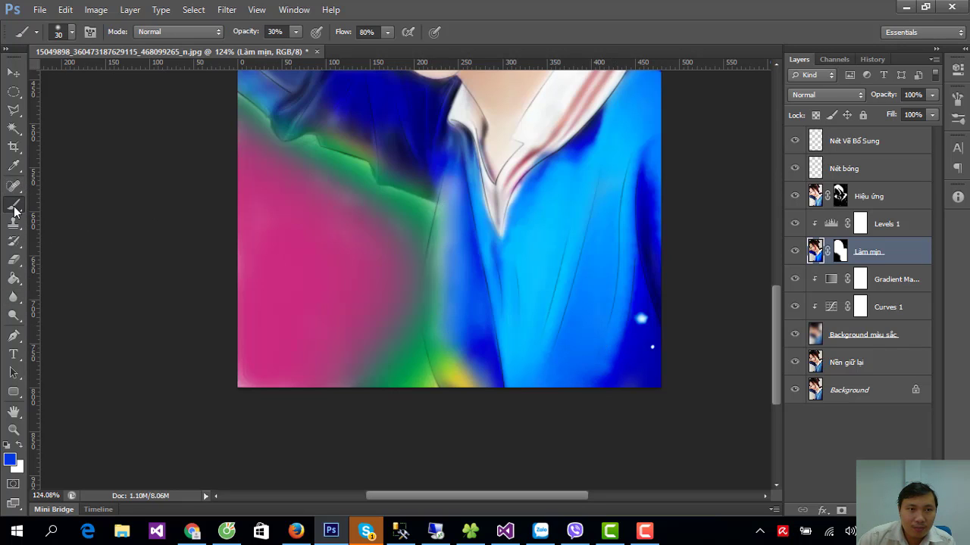
{"action": "left_click", "coordinate": [14, 166]}
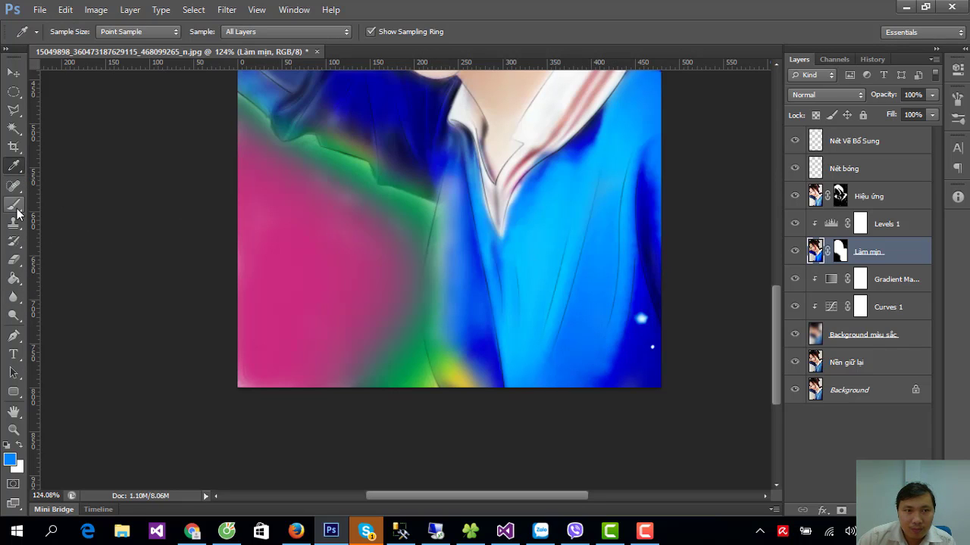
{"action": "left_click", "coordinate": [14, 206]}
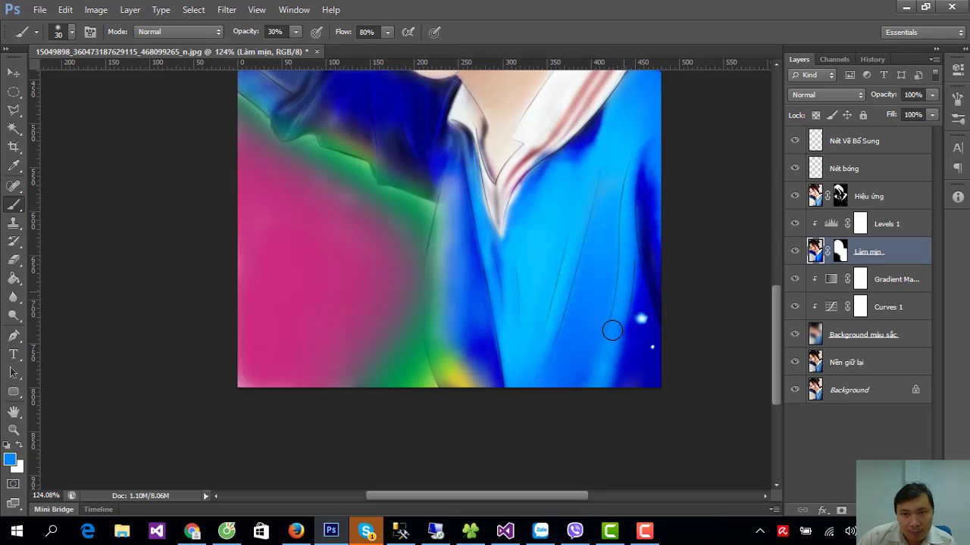
{"action": "scroll", "coordinate": [588, 401], "scroll_direction": "up", "scroll_amount": 3}
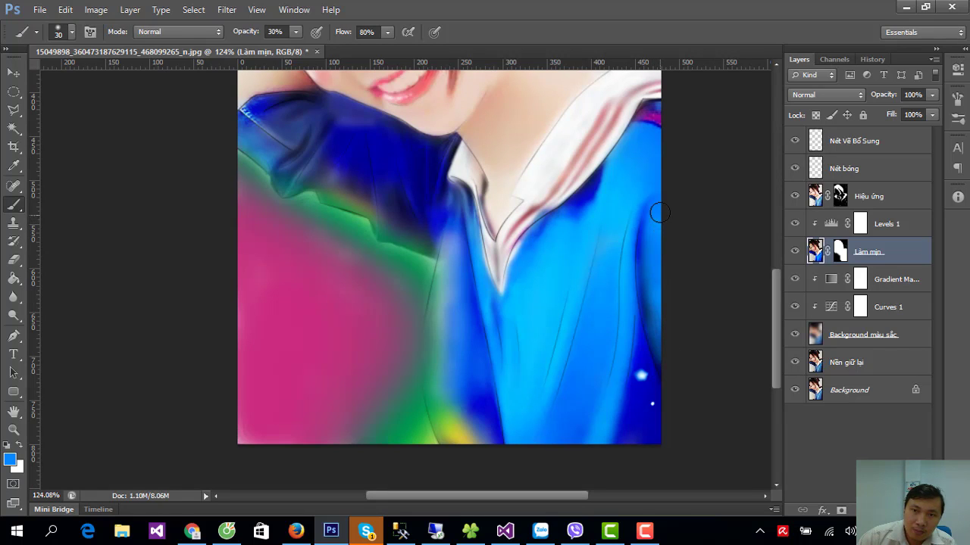
{"action": "left_click_drag", "start_coordinate": [660, 213], "coordinate": [664, 341]}
{"action": "scroll", "coordinate": [697, 408], "scroll_direction": "up", "scroll_amount": 1}
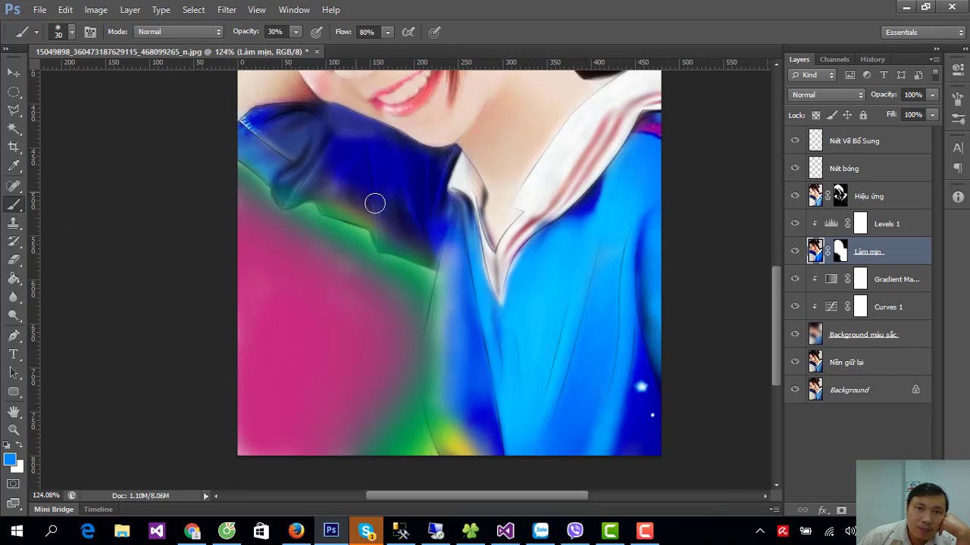
- Lighten the dark shirt near the shoulder, below the arm and along its edge with more mask strokes
{"action": "left_click_drag", "start_coordinate": [404, 179], "coordinate": [426, 247]}
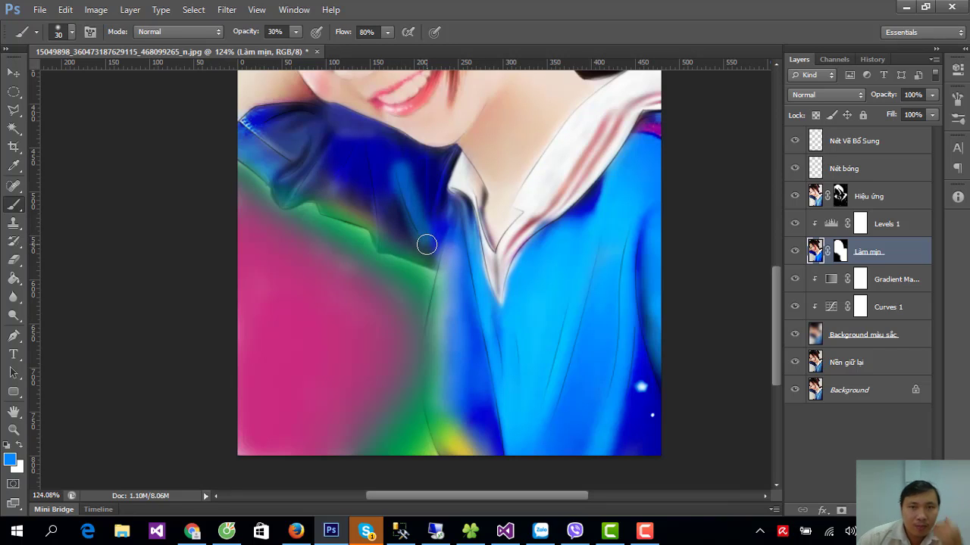
{"action": "left_click_drag", "start_coordinate": [405, 175], "coordinate": [438, 256]}
{"action": "scroll", "coordinate": [439, 260], "scroll_direction": "up", "scroll_amount": 2}
{"action": "scroll", "coordinate": [442, 263], "scroll_direction": "up", "scroll_amount": 1}
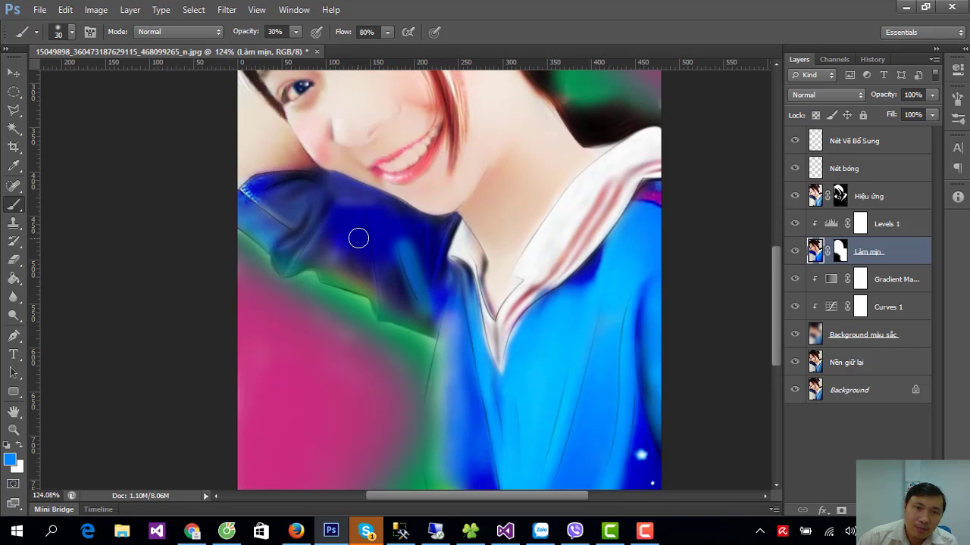
{"action": "mouse_move", "coordinate": [358, 239]}
{"action": "left_mouse_down"}
{"action": "mouse_move", "coordinate": [368, 288]}
{"action": "mouse_move", "coordinate": [359, 230]}
{"action": "mouse_move", "coordinate": [359, 243]}
{"action": "mouse_move", "coordinate": [359, 232]}
{"action": "mouse_move", "coordinate": [321, 277]}
{"action": "mouse_move", "coordinate": [292, 255]}
{"action": "mouse_move", "coordinate": [280, 265]}
{"action": "left_mouse_up"}
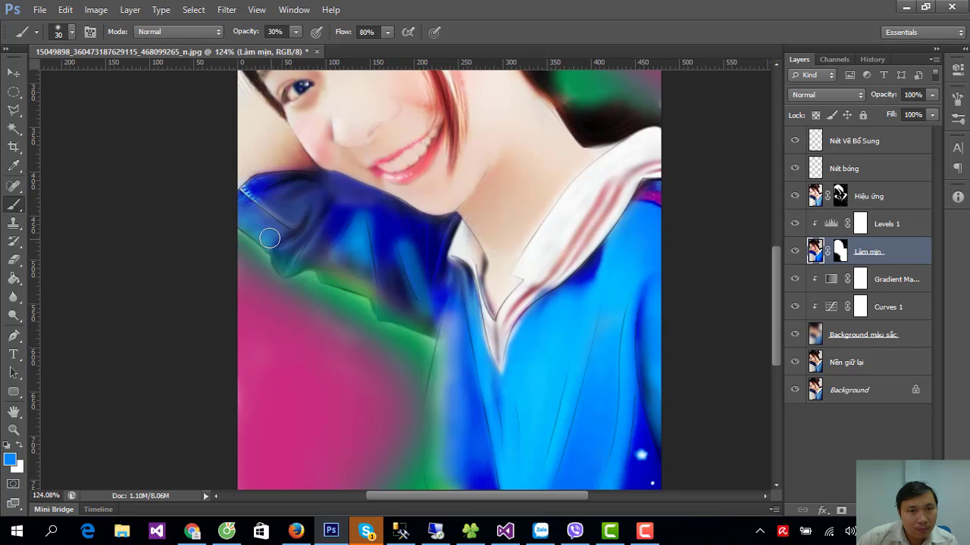
{"action": "mouse_move", "coordinate": [260, 217]}
{"action": "left_mouse_down"}
{"action": "mouse_move", "coordinate": [242, 202]}
{"action": "mouse_move", "coordinate": [269, 223]}
{"action": "mouse_move", "coordinate": [260, 235]}
{"action": "mouse_move", "coordinate": [315, 229]}
{"action": "left_mouse_up"}
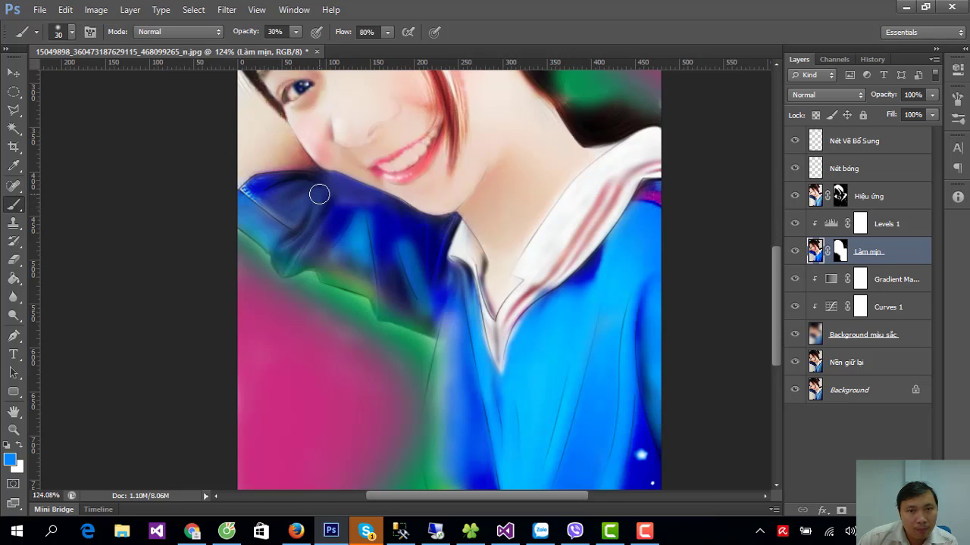
{"action": "mouse_move", "coordinate": [319, 195]}
{"action": "left_mouse_down"}
{"action": "mouse_move", "coordinate": [311, 250]}
{"action": "mouse_move", "coordinate": [401, 282]}
{"action": "left_mouse_up"}
{"action": "mouse_move", "coordinate": [399, 226]}
{"action": "left_mouse_down"}
{"action": "mouse_move", "coordinate": [416, 303]}
{"action": "mouse_move", "coordinate": [452, 334]}
{"action": "left_mouse_up"}
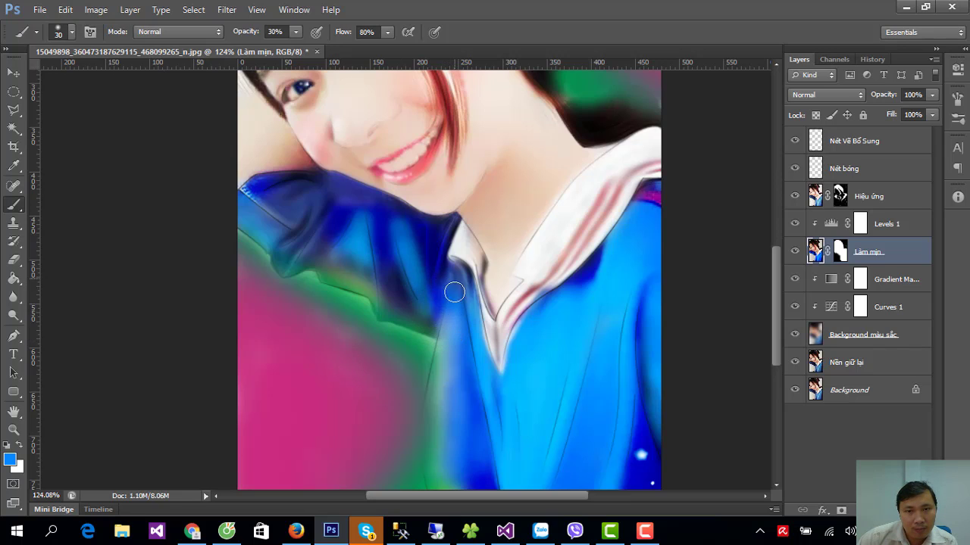
{"action": "left_click_drag", "start_coordinate": [455, 292], "coordinate": [457, 356]}
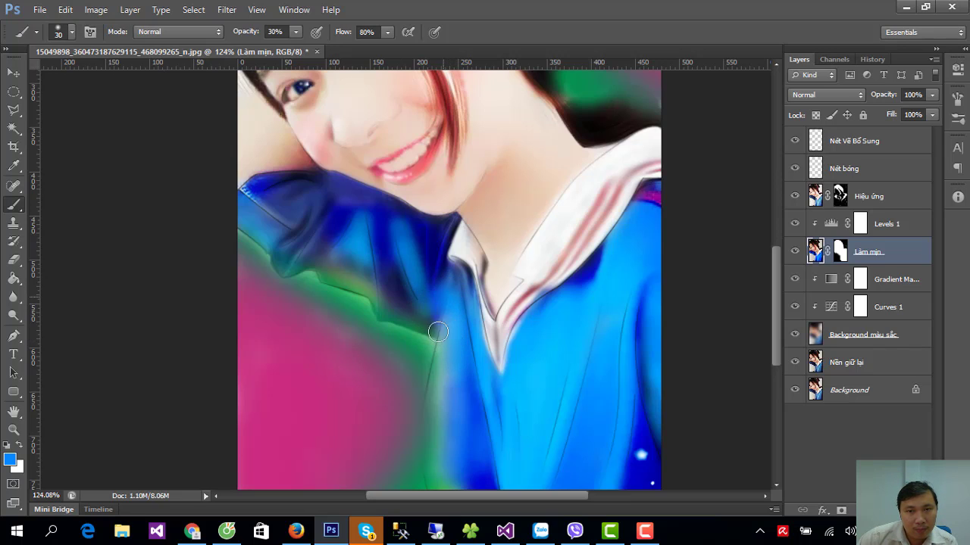
- Select the Background màu sắc layer, toggle its visibility to compare, and test opacity values 50 and 100
{"action": "scroll", "coordinate": [567, 337], "scroll_direction": "down", "scroll_amount": 3}
{"action": "scroll", "coordinate": [571, 327], "scroll_direction": "down", "scroll_amount": 2}
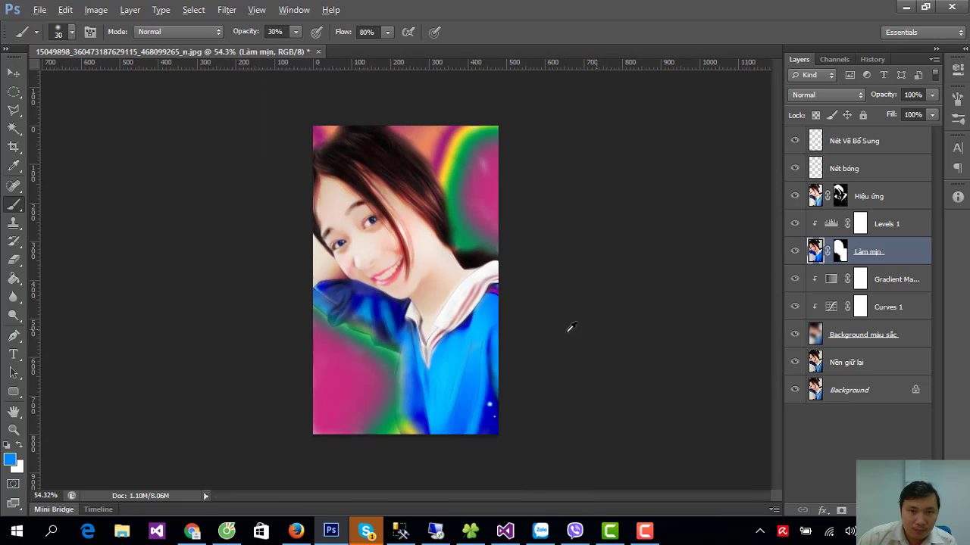
{"action": "scroll", "coordinate": [457, 376], "scroll_direction": "up", "scroll_amount": 1}
{"action": "scroll", "coordinate": [342, 371], "scroll_direction": "up", "scroll_amount": 1}
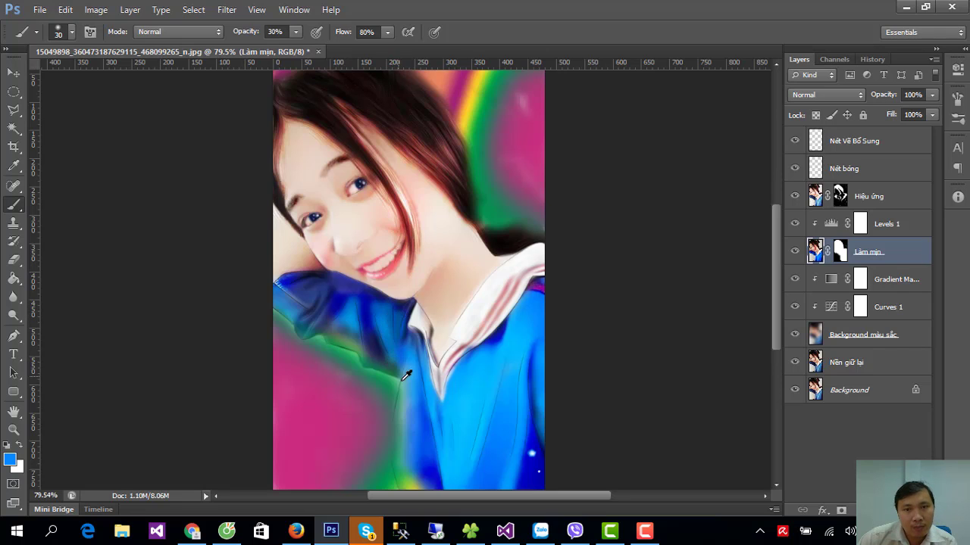
{"action": "scroll", "coordinate": [453, 377], "scroll_direction": "down", "scroll_amount": 2}
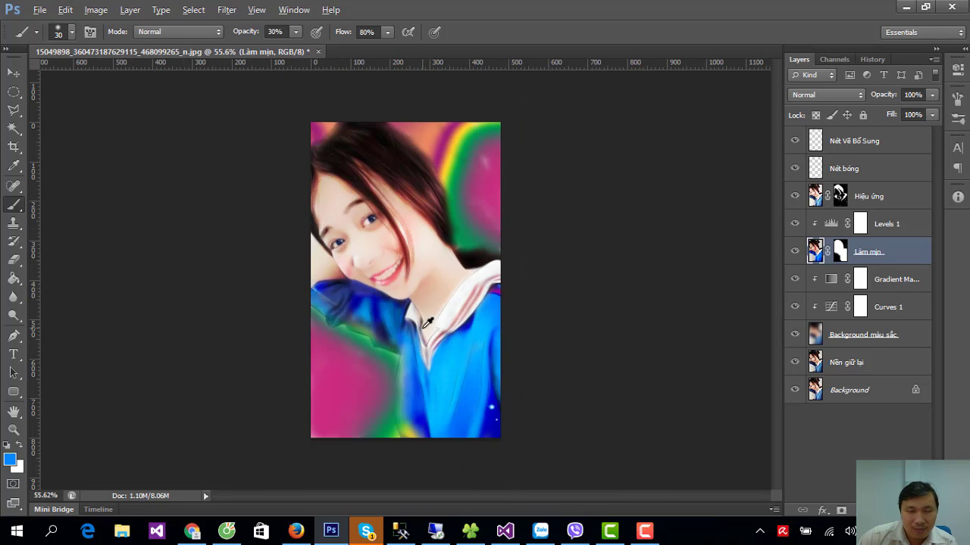
{"action": "scroll", "coordinate": [472, 244], "scroll_direction": "up", "scroll_amount": 1}
{"action": "scroll", "coordinate": [468, 241], "scroll_direction": "up", "scroll_amount": 1}
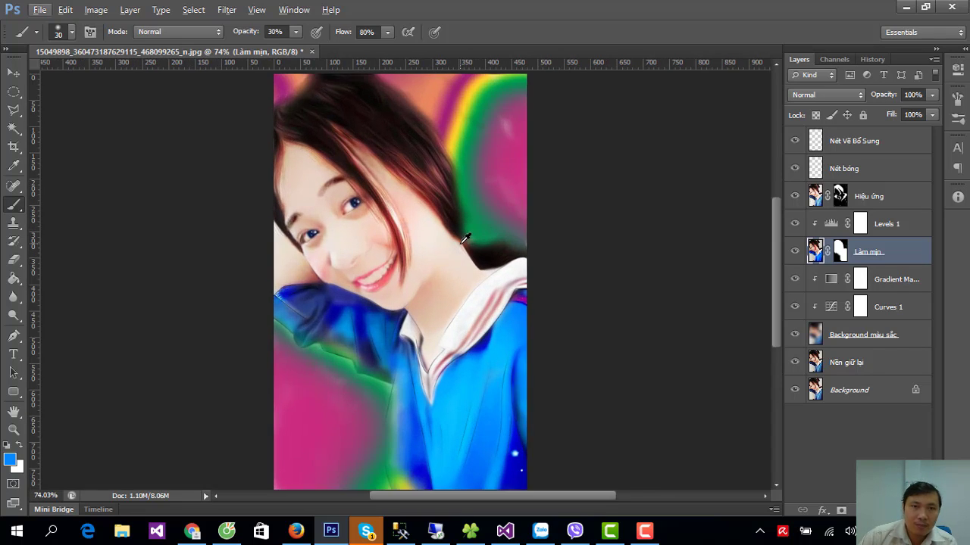
{"action": "scroll", "coordinate": [485, 333], "scroll_direction": "down", "scroll_amount": 2}
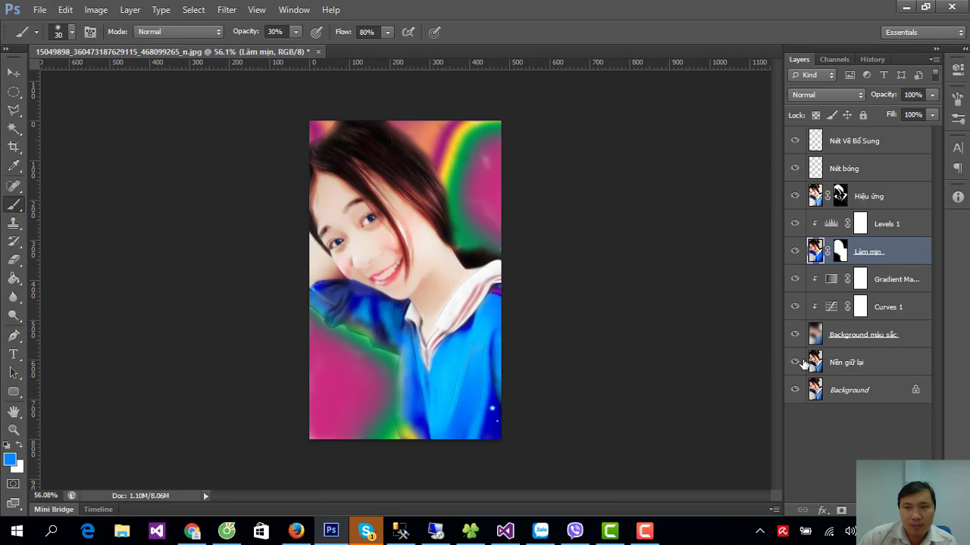
{"action": "left_click", "coordinate": [815, 341]}
{"action": "left_click", "coordinate": [793, 338]}
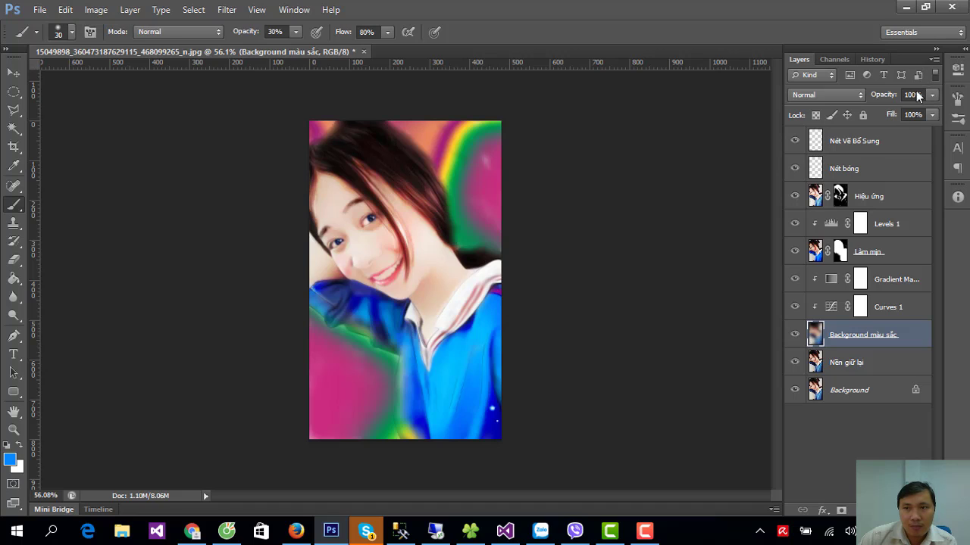
{"action": "left_click", "coordinate": [911, 94]}
{"action": "type", "text": "5"}
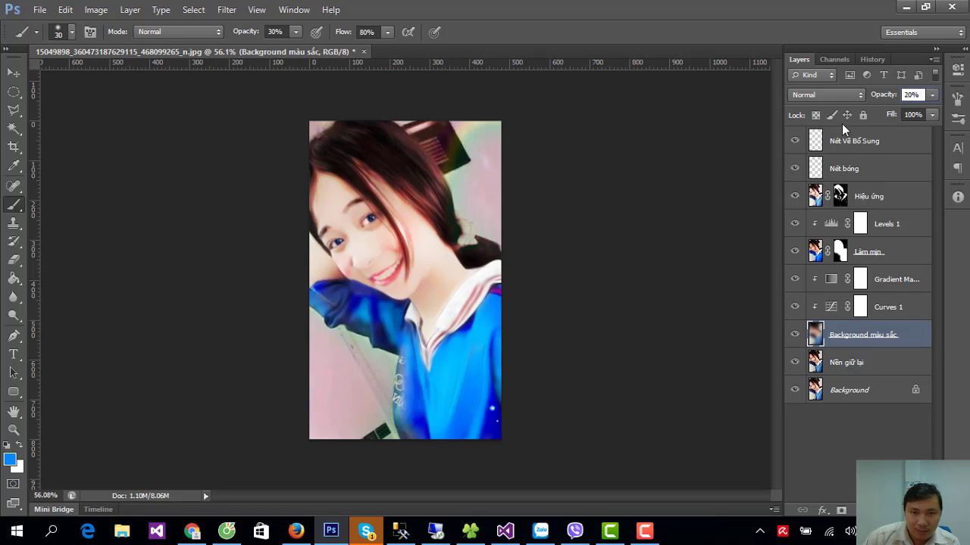
{"action": "type", "text": "0"}
{"action": "type", "text": "1"}
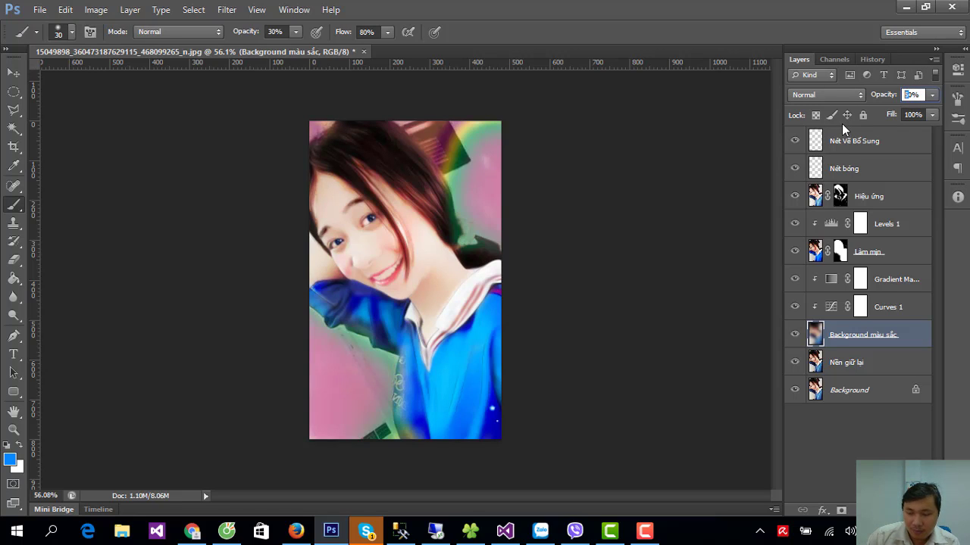
{"action": "type", "text": "00"}
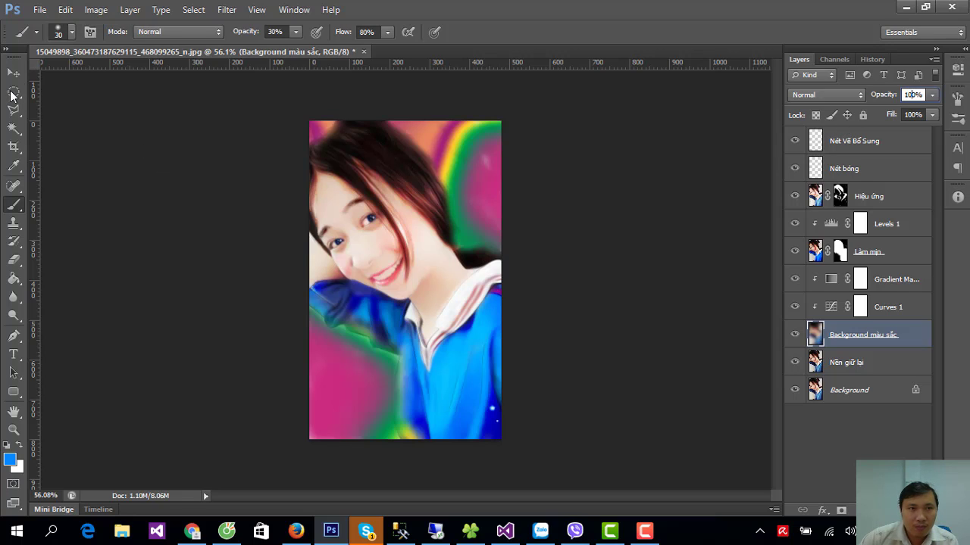
- Reshape the Curves 1 adjustment to shift the background toward green and yellow
{"action": "left_click", "coordinate": [13, 72]}
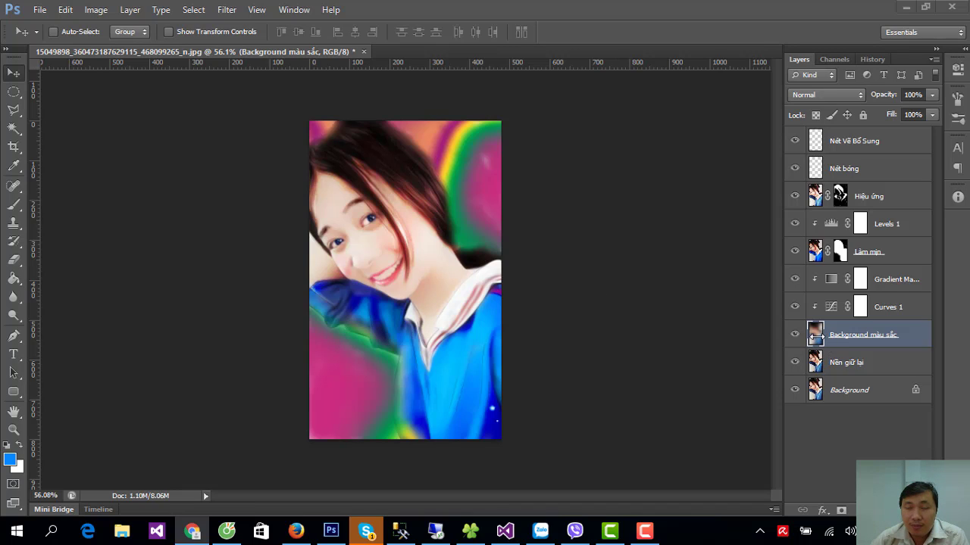
{"action": "left_click", "coordinate": [830, 309]}
{"action": "double_click", "coordinate": [832, 312]}
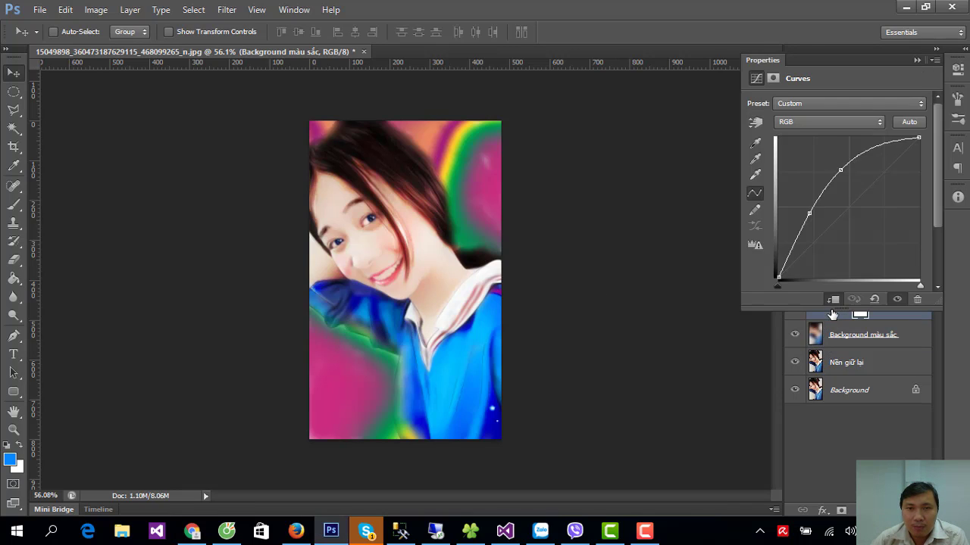
{"action": "mouse_move", "coordinate": [828, 225]}
{"action": "left_mouse_down"}
{"action": "mouse_move", "coordinate": [836, 203]}
{"action": "mouse_move", "coordinate": [812, 183]}
{"action": "mouse_move", "coordinate": [809, 199]}
{"action": "left_mouse_up"}
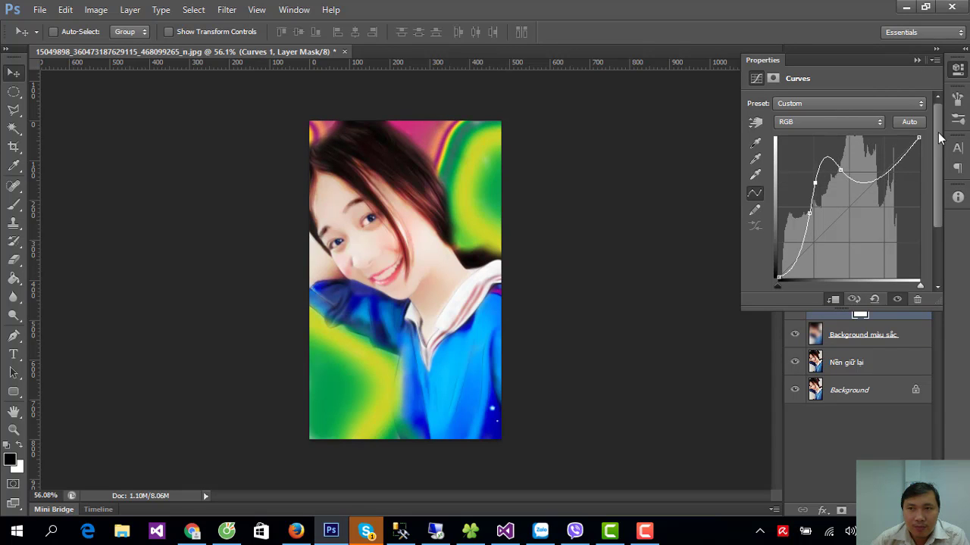
{"action": "left_click", "coordinate": [958, 68]}
- Delete Curves 1 and give Gradient Map 1 the blue-to-white Foreground to Background gradient
{"action": "key", "text": "Delete"}
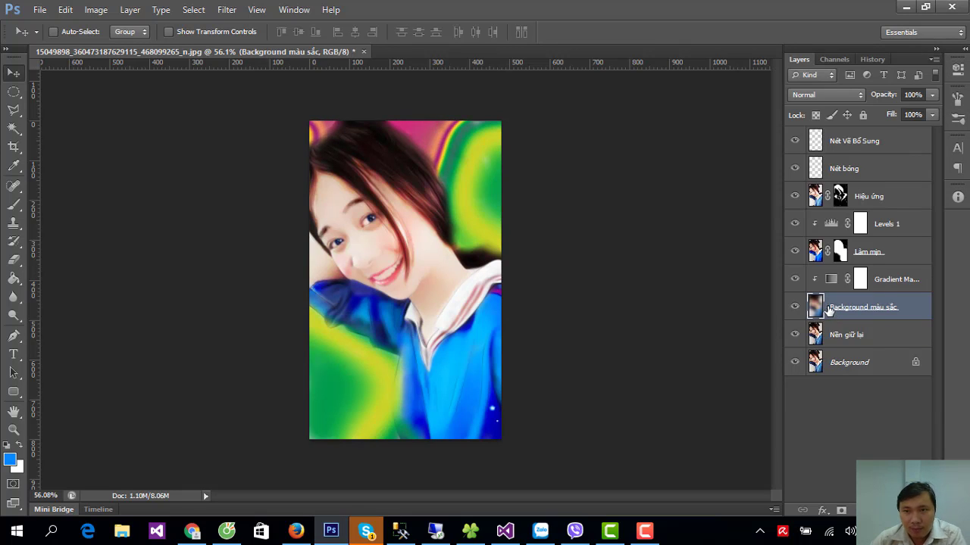
{"action": "double_click", "coordinate": [832, 281]}
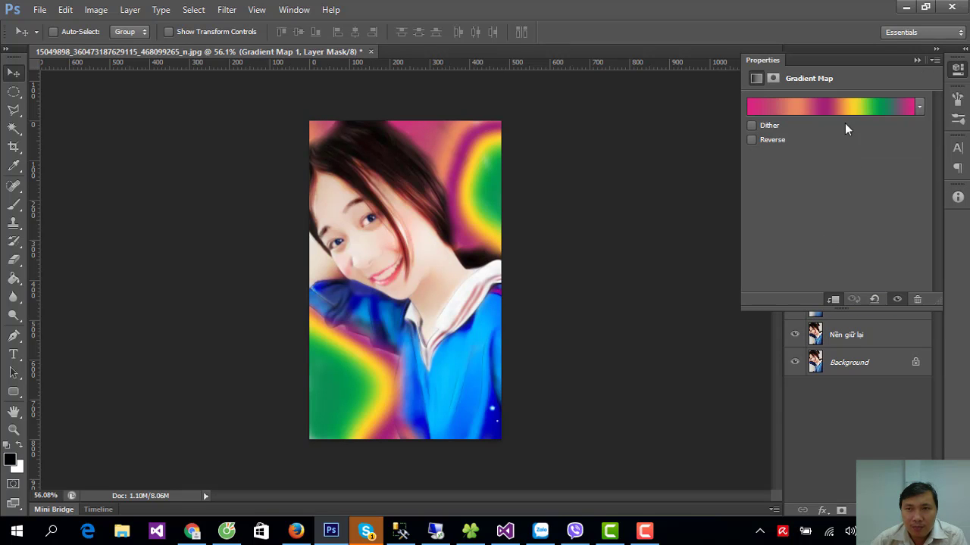
{"action": "left_click", "coordinate": [878, 106]}
{"action": "left_click", "coordinate": [836, 87]}
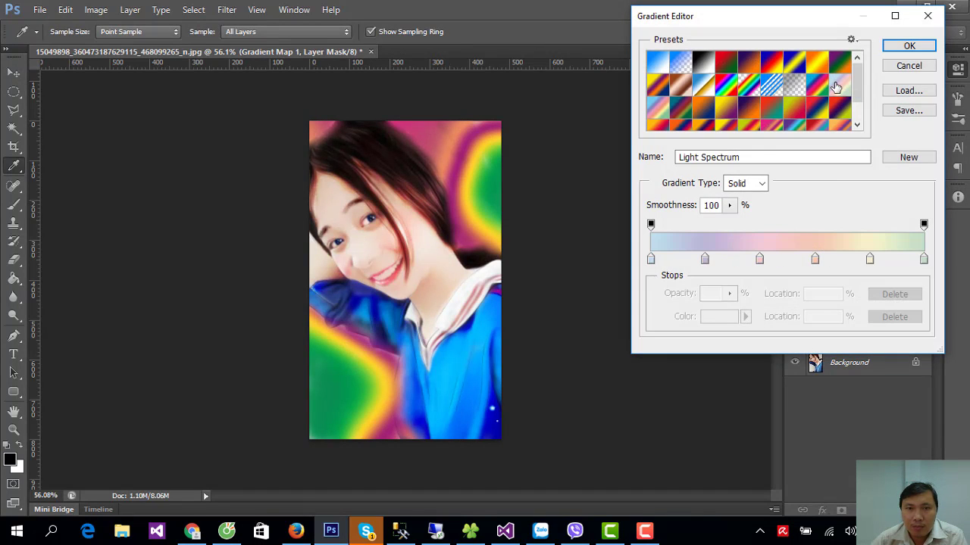
{"action": "left_click", "coordinate": [742, 66]}
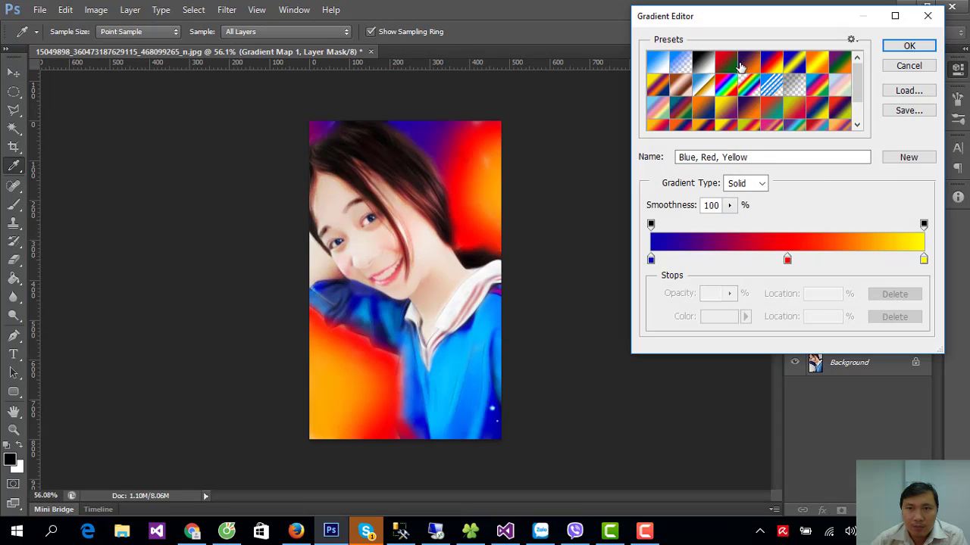
{"action": "left_click", "coordinate": [662, 67]}
{"action": "left_click", "coordinate": [676, 68]}
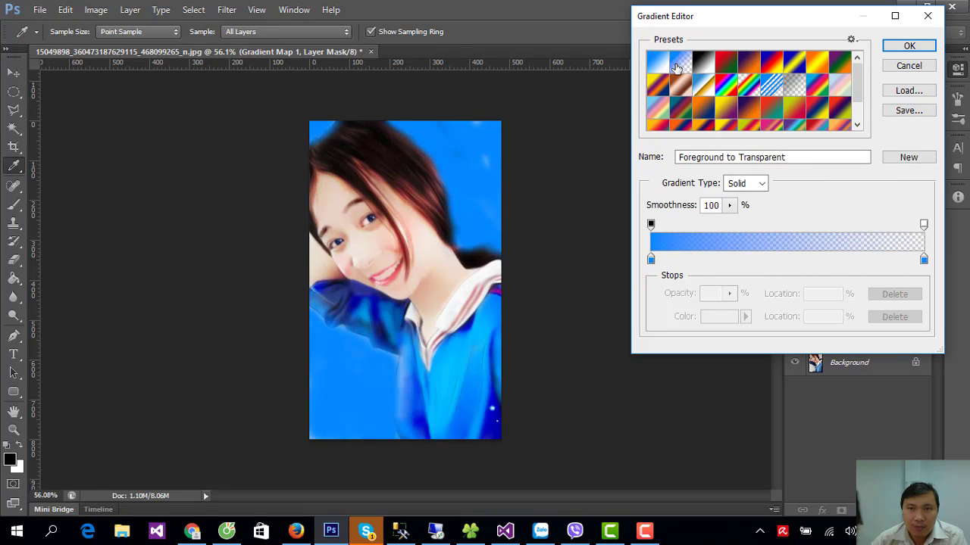
{"action": "left_click", "coordinate": [657, 63]}
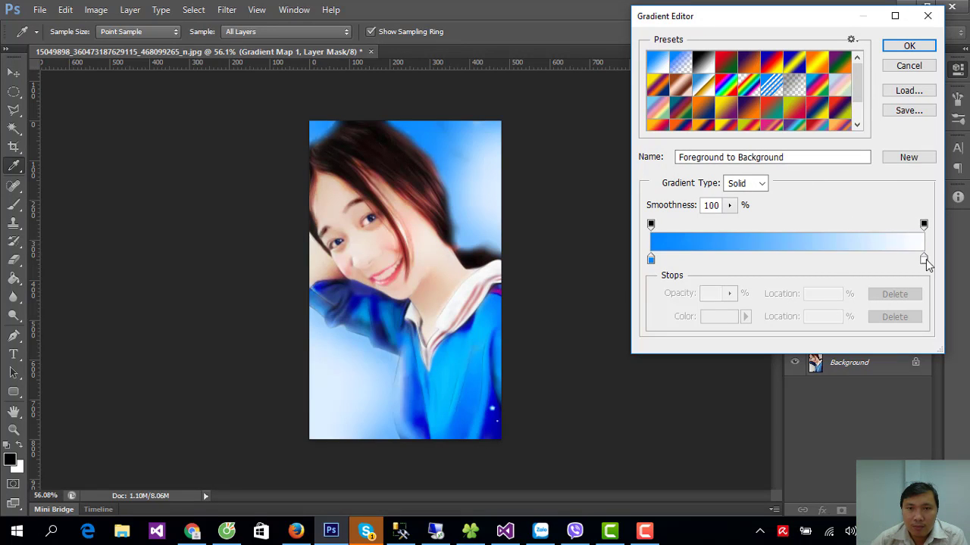
- Change the gradient's right stop to a soft pink and confirm the blue-to-pink gradient
{"action": "left_click", "coordinate": [924, 260]}
{"action": "left_click", "coordinate": [719, 317]}
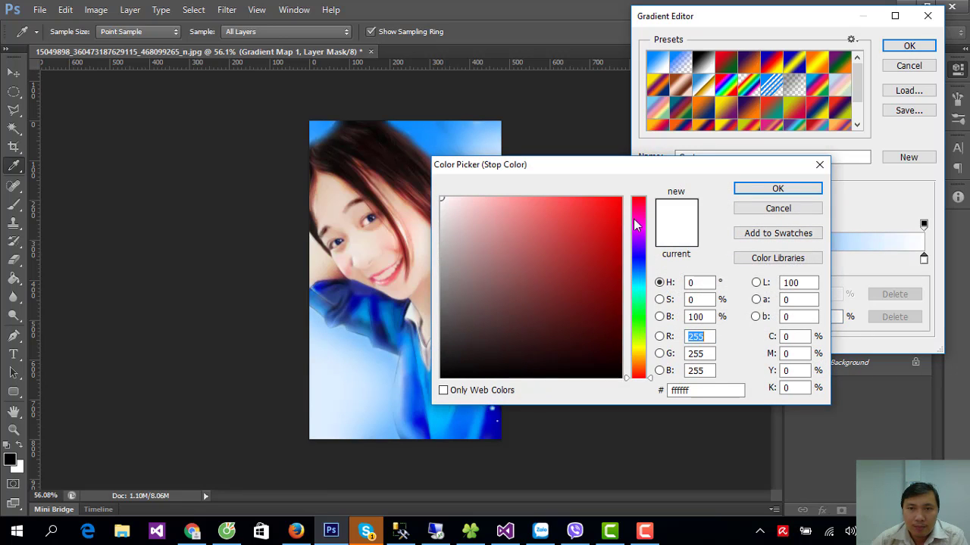
{"action": "left_click_drag", "start_coordinate": [638, 198], "coordinate": [638, 227]}
{"action": "left_click", "coordinate": [606, 217]}
{"action": "left_click", "coordinate": [496, 204]}
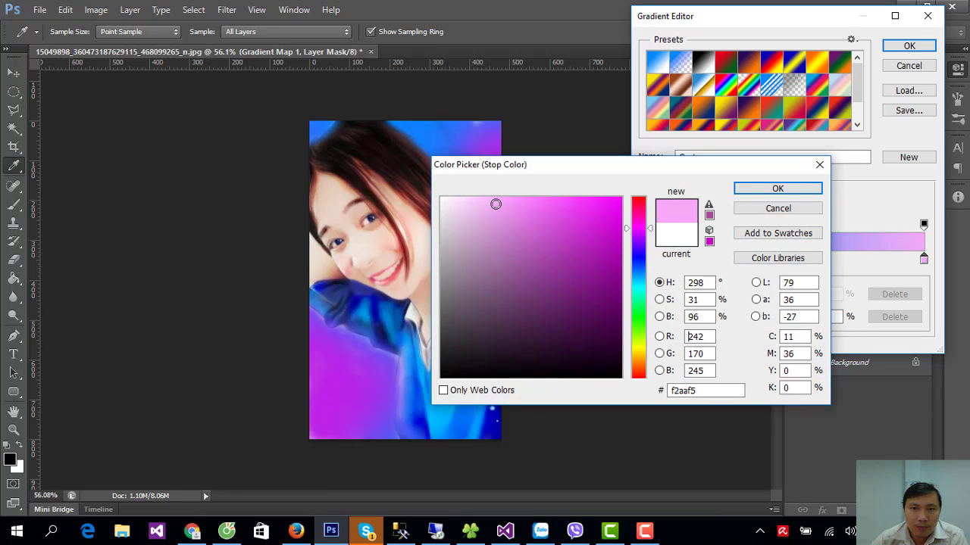
{"action": "left_click", "coordinate": [641, 223]}
{"action": "mouse_move", "coordinate": [640, 224]}
{"action": "left_mouse_down"}
{"action": "mouse_move", "coordinate": [641, 210]}
{"action": "mouse_move", "coordinate": [525, 199]}
{"action": "left_mouse_up"}
{"action": "left_click", "coordinate": [597, 205]}
{"action": "left_click_drag", "start_coordinate": [493, 169], "coordinate": [556, 183]}
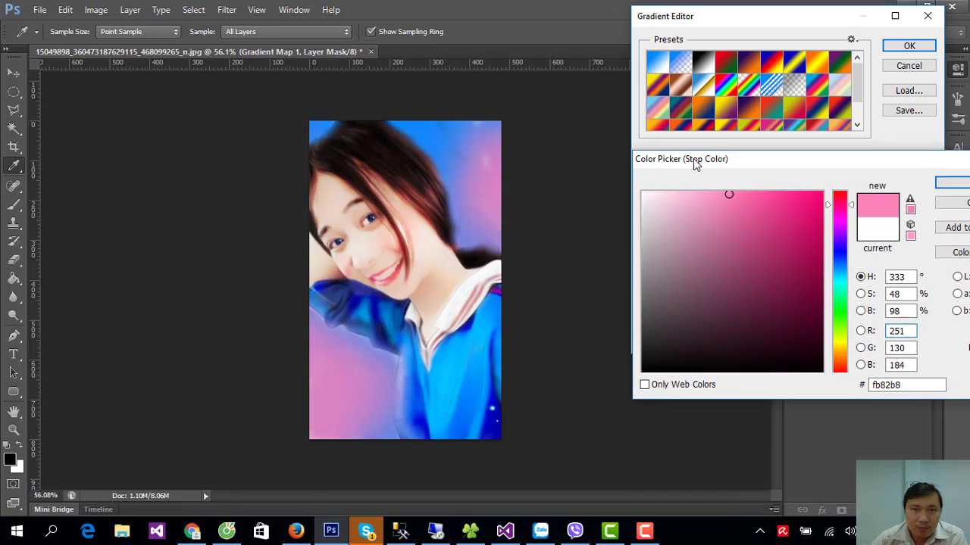
{"action": "left_click", "coordinate": [574, 215]}
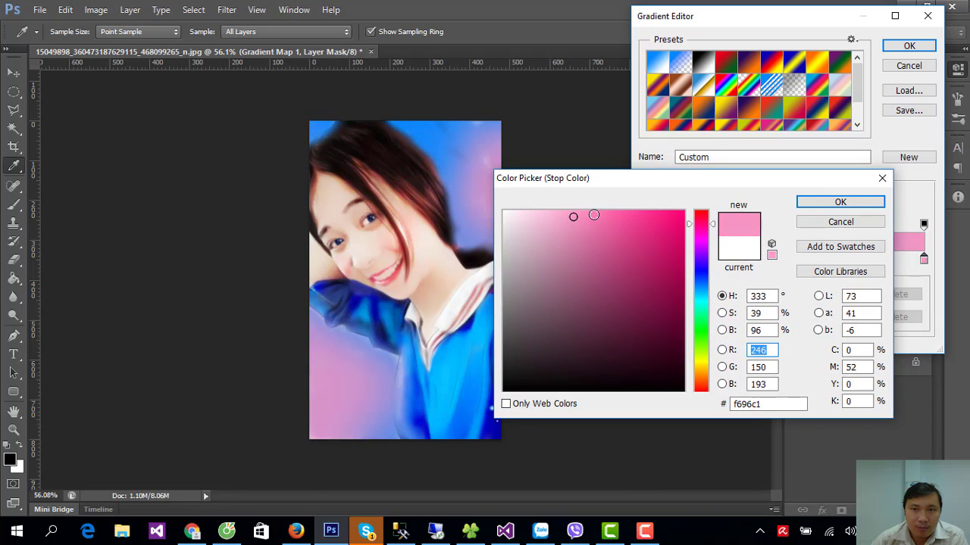
{"action": "left_click", "coordinate": [840, 200]}
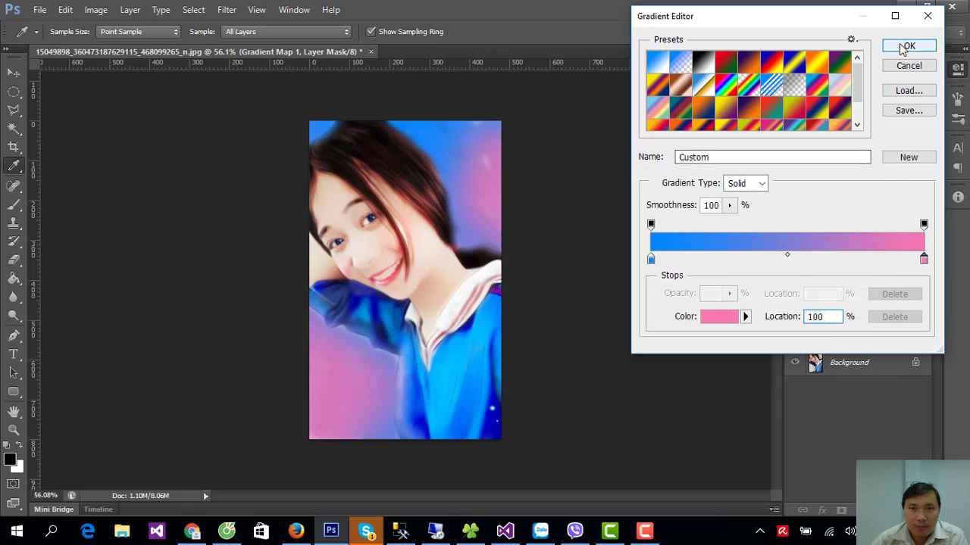
{"action": "left_click", "coordinate": [909, 46]}
- Close the gradient map settings, zoom in on the portrait, and select the top Nét Vẽ Bổ Sung layer
{"action": "left_click", "coordinate": [953, 74]}
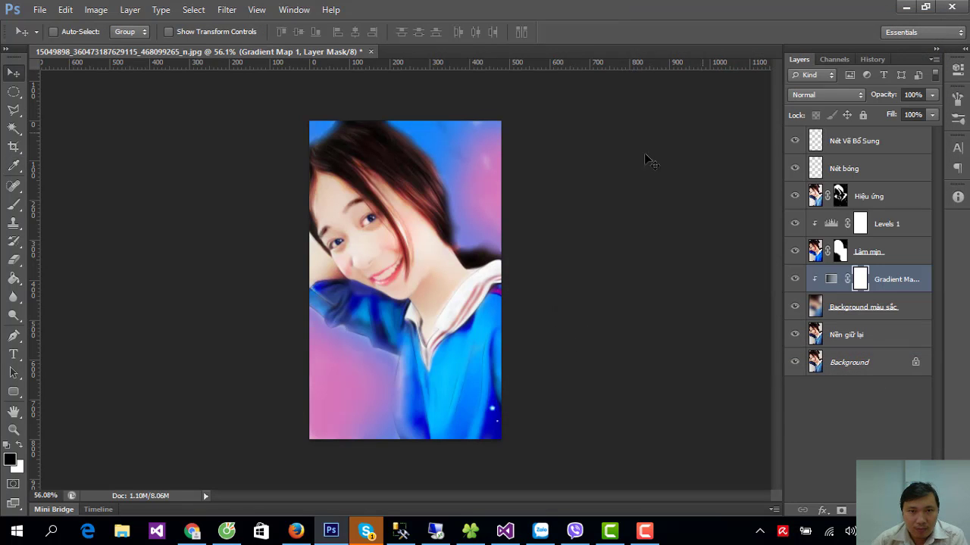
{"action": "left_click", "coordinate": [14, 429]}
{"action": "left_click", "coordinate": [406, 231]}
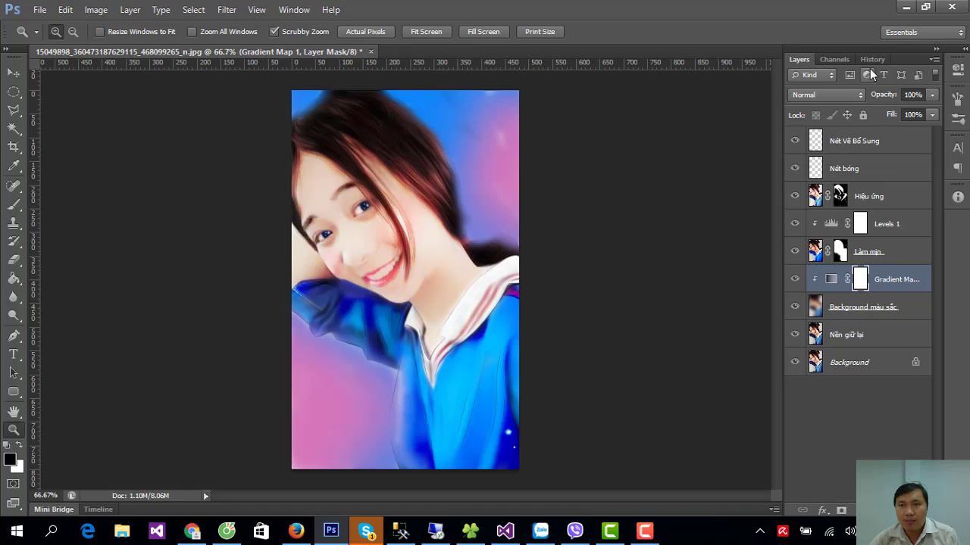
{"action": "left_click", "coordinate": [856, 424]}
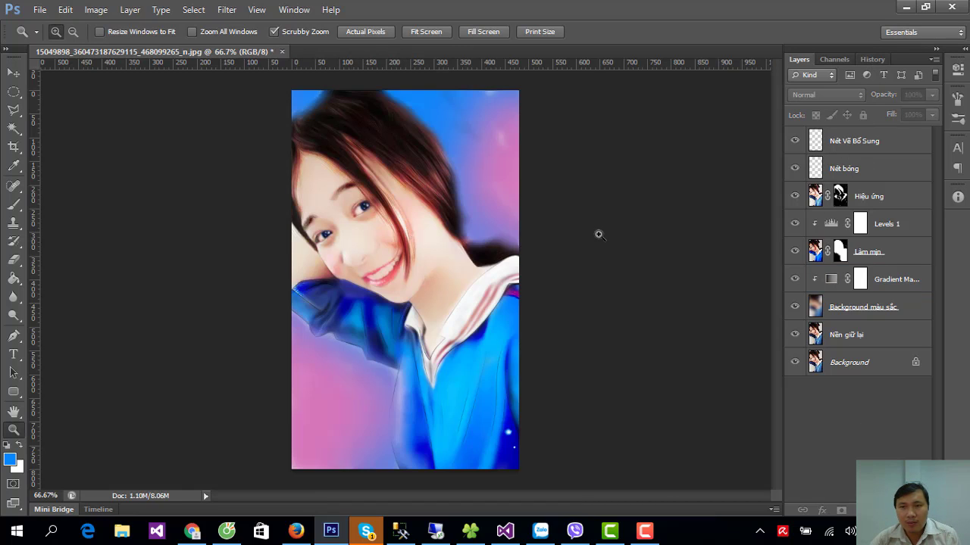
{"action": "left_click", "coordinate": [13, 72]}
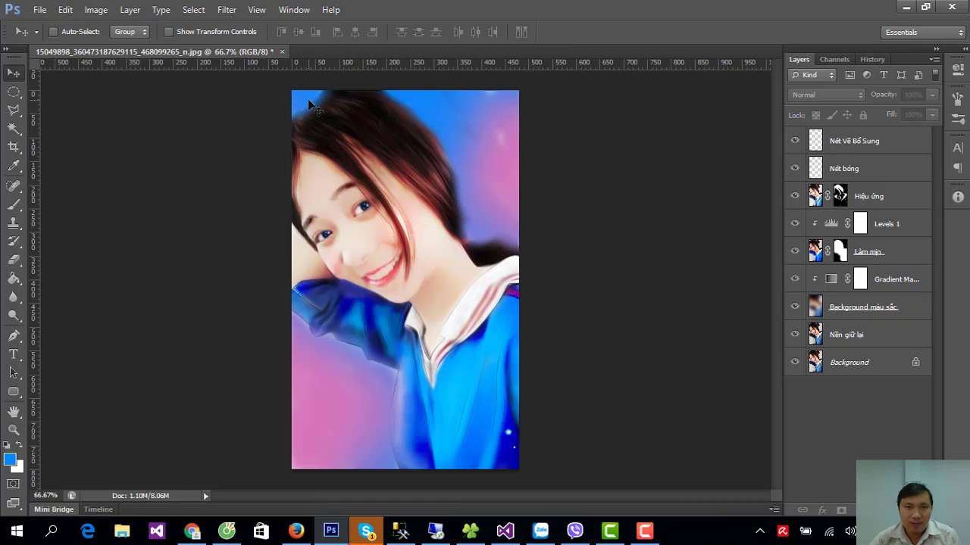
{"action": "left_click", "coordinate": [846, 139]}
- Add a Brightness/Contrast adjustment layer with Brightness 0 and Contrast 31
{"action": "left_click", "coordinate": [860, 510]}
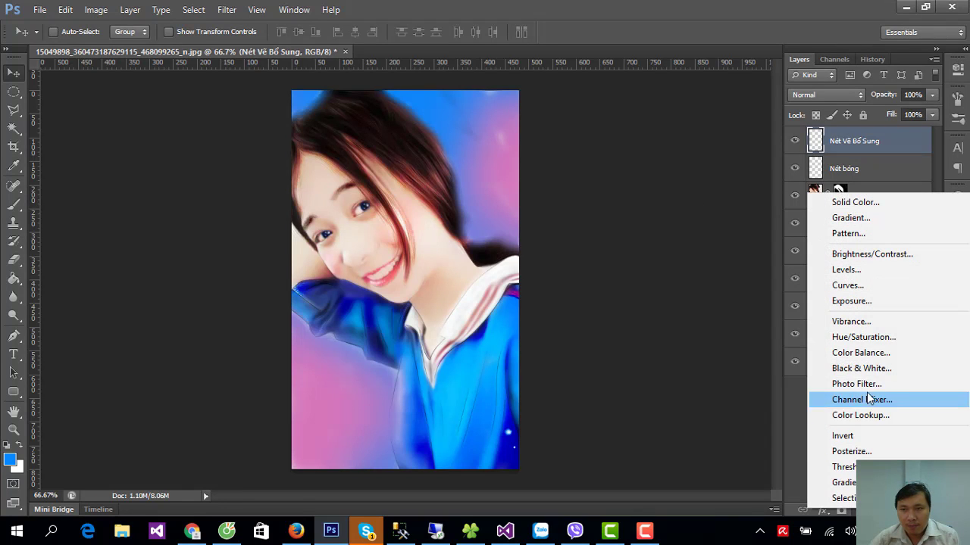
{"action": "left_click", "coordinate": [865, 255]}
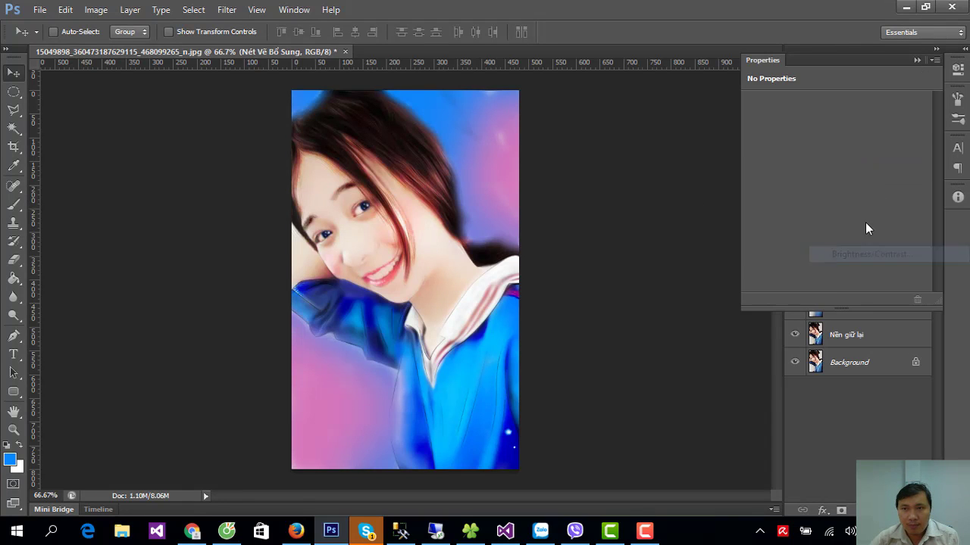
{"action": "mouse_move", "coordinate": [833, 143]}
{"action": "left_mouse_down"}
{"action": "mouse_move", "coordinate": [848, 138]}
{"action": "mouse_move", "coordinate": [829, 140]}
{"action": "mouse_move", "coordinate": [840, 139]}
{"action": "mouse_move", "coordinate": [845, 167]}
{"action": "mouse_move", "coordinate": [859, 167]}
{"action": "mouse_move", "coordinate": [834, 140]}
{"action": "left_mouse_up"}
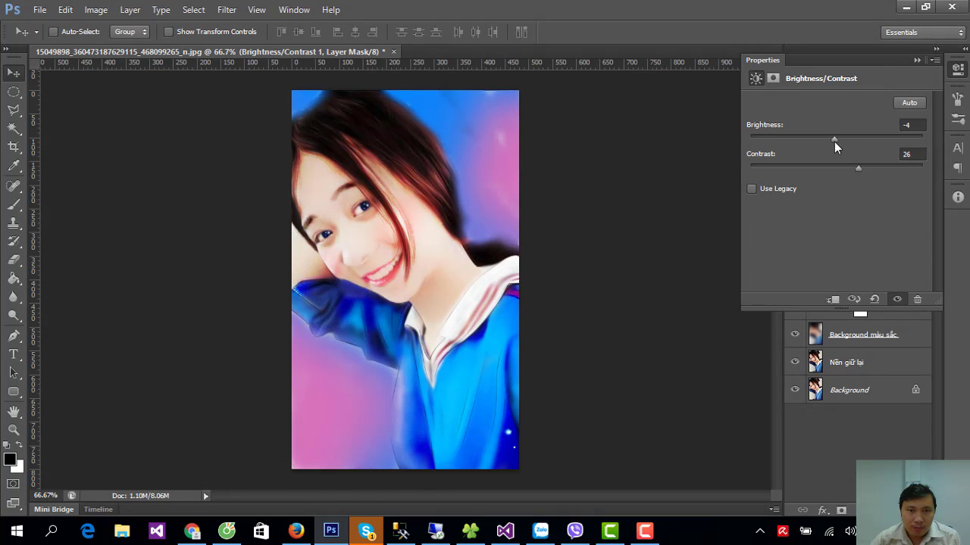
{"action": "double_click", "coordinate": [909, 125]}
{"action": "type", "text": "0"}
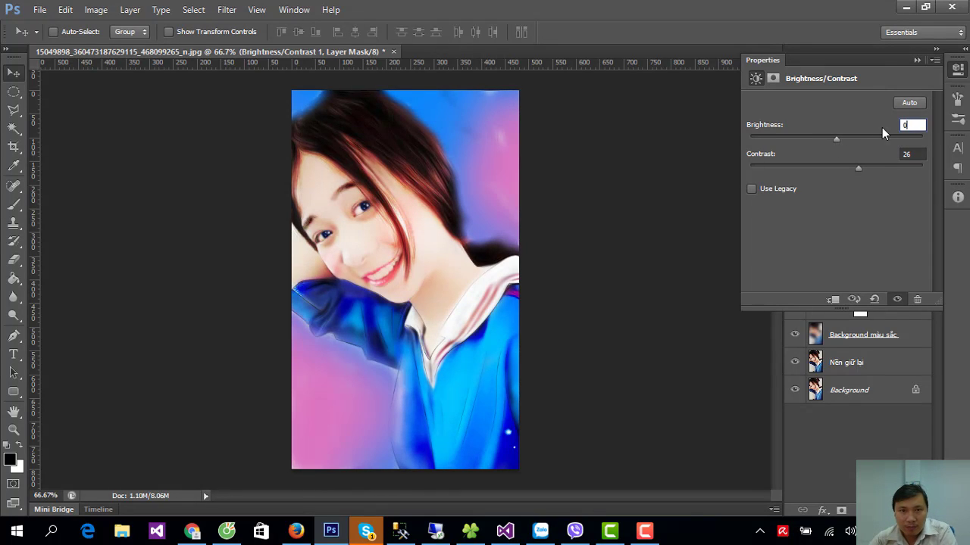
{"action": "left_click_drag", "start_coordinate": [858, 168], "coordinate": [811, 168]}
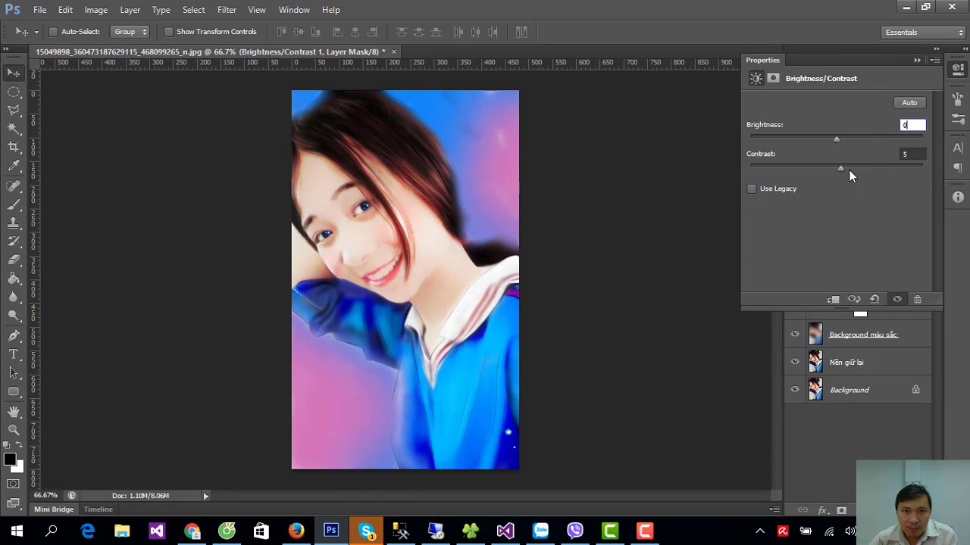
{"action": "left_click", "coordinate": [957, 69]}
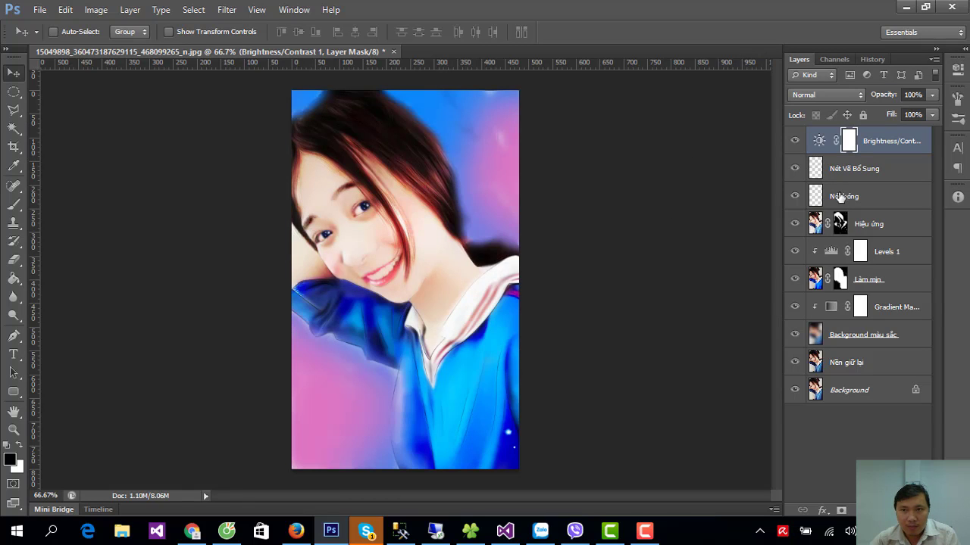
- Select the Hiệu ứng mask and set the soft brush size to 62 px
{"action": "left_click", "coordinate": [841, 222]}
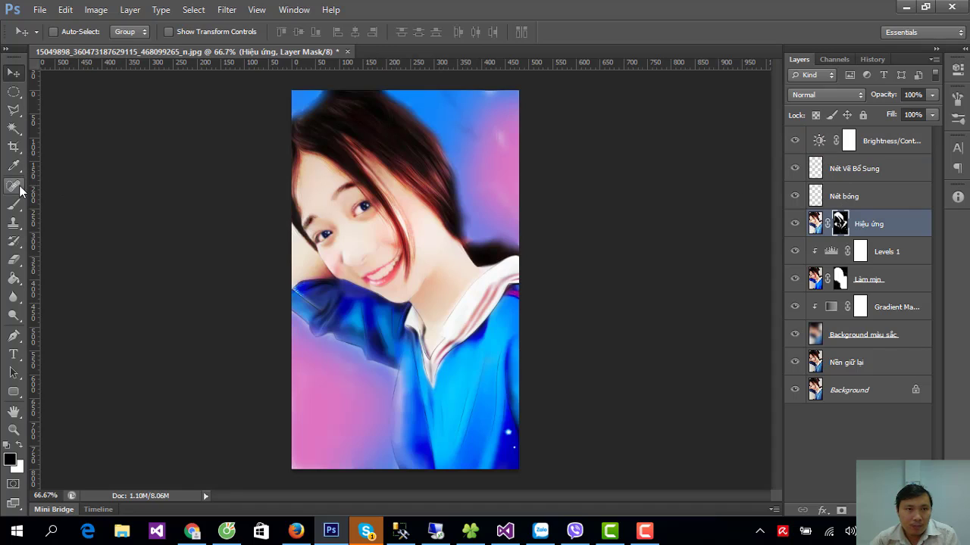
{"action": "left_click", "coordinate": [13, 205]}
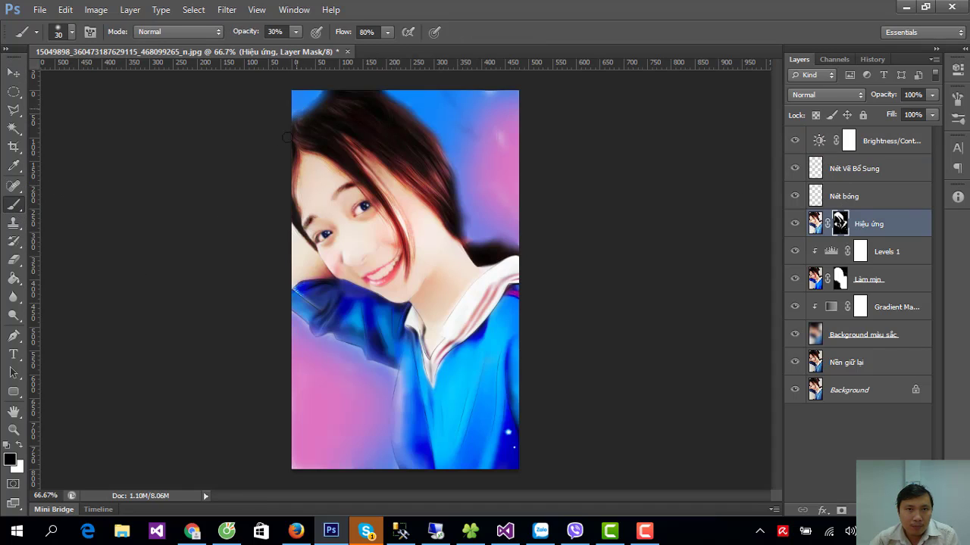
{"action": "right_click", "coordinate": [354, 128]}
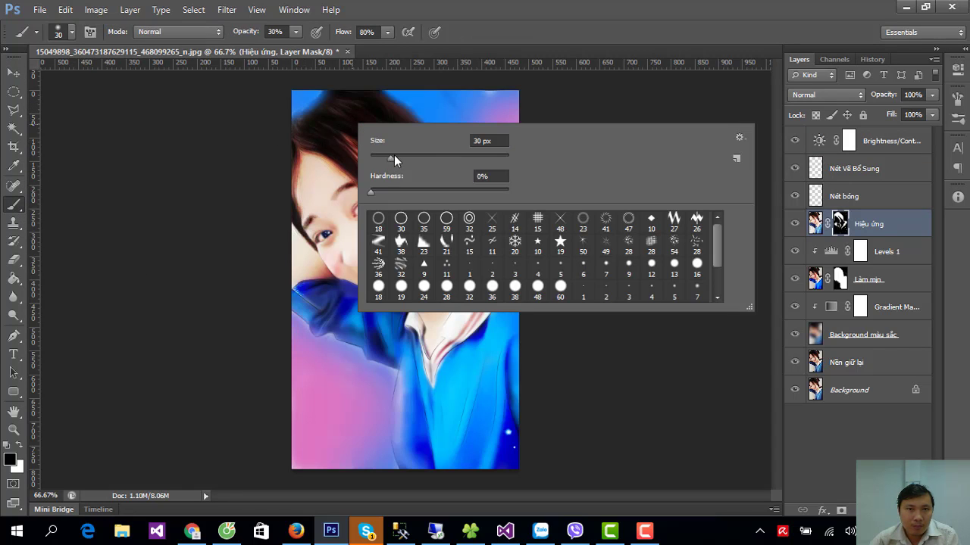
{"action": "left_click_drag", "start_coordinate": [394, 159], "coordinate": [397, 160]}
{"action": "key", "text": "Return"}
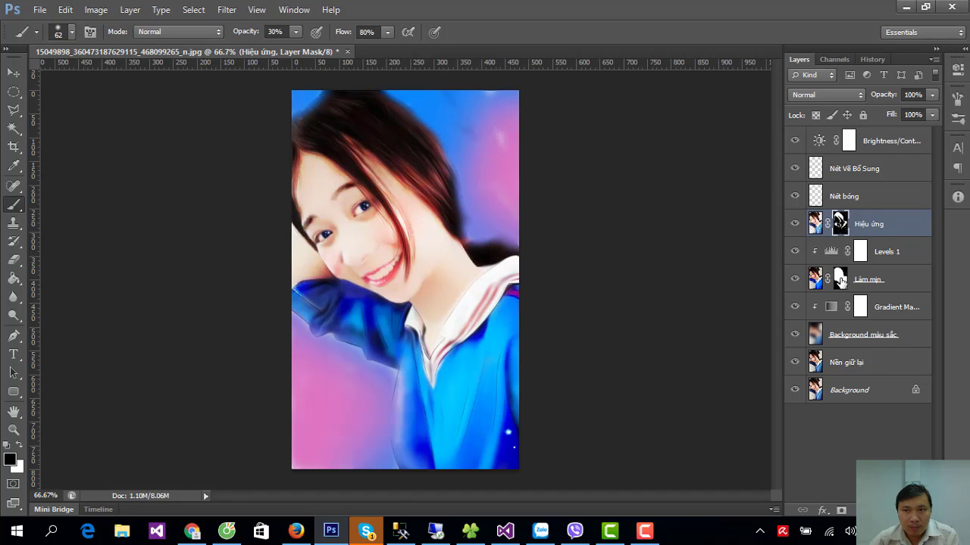
- Dab the Làm mịn mask near the top-left, then reselect the Hiệu ứng mask and the Move tool
{"action": "left_click", "coordinate": [840, 279]}
{"action": "left_click", "coordinate": [302, 122]}
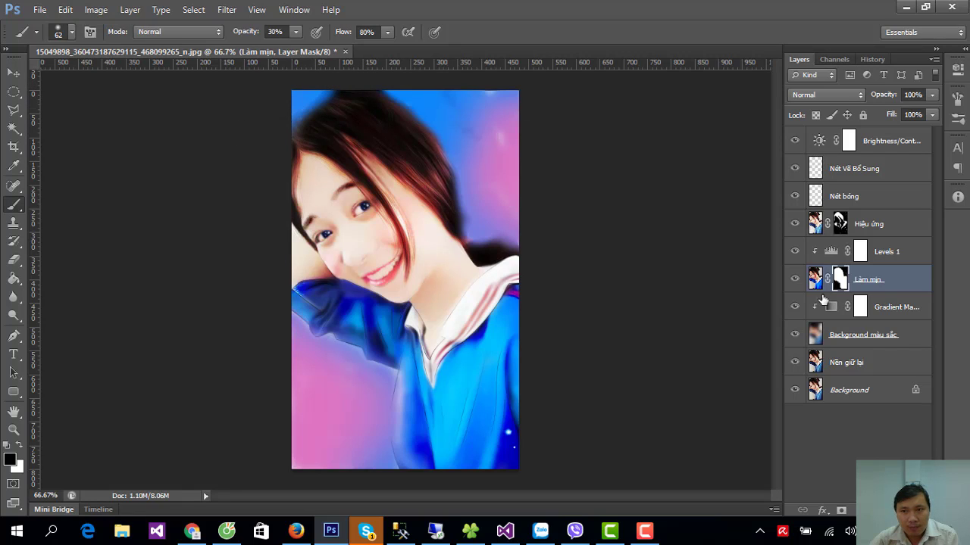
{"action": "left_click", "coordinate": [833, 224]}
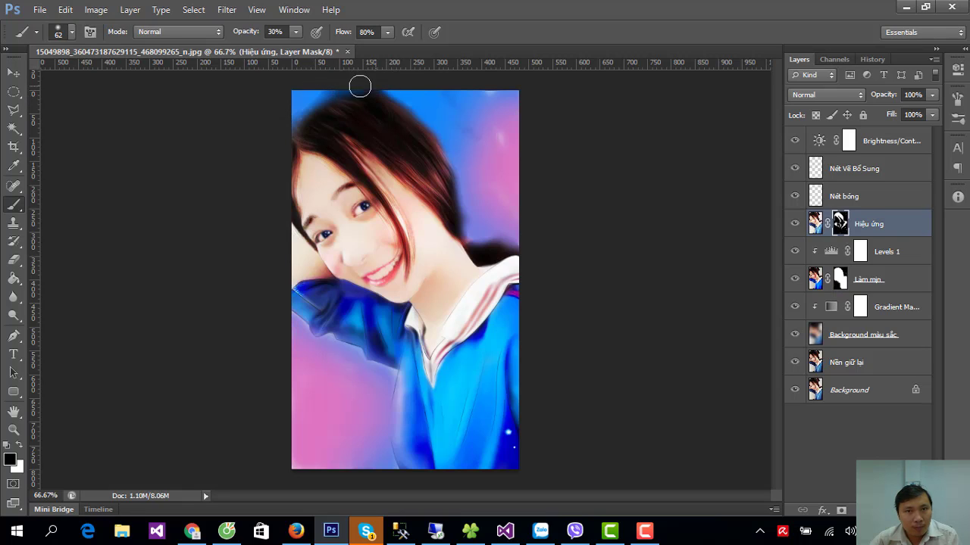
{"action": "left_click", "coordinate": [14, 72]}
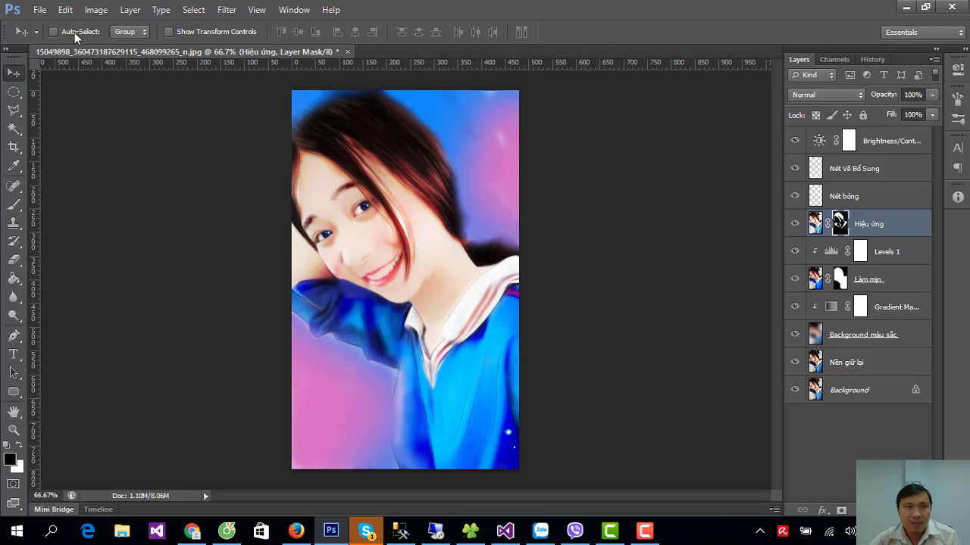
{"action": "left_click", "coordinate": [39, 9]}
- Save a PNG copy of the portrait named Anh-Trung-Hoa
{"action": "left_click", "coordinate": [78, 180]}
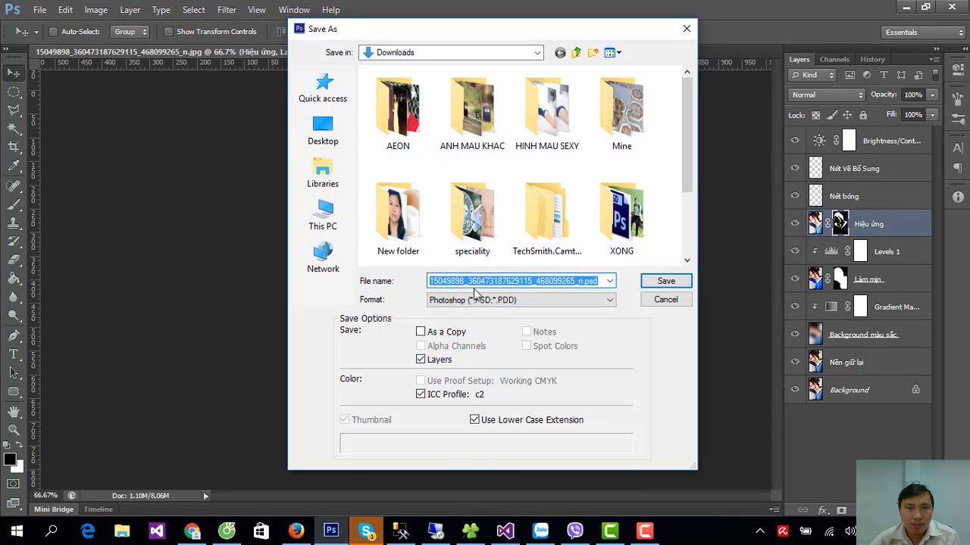
{"action": "left_click", "coordinate": [477, 299]}
{"action": "left_click", "coordinate": [473, 462]}
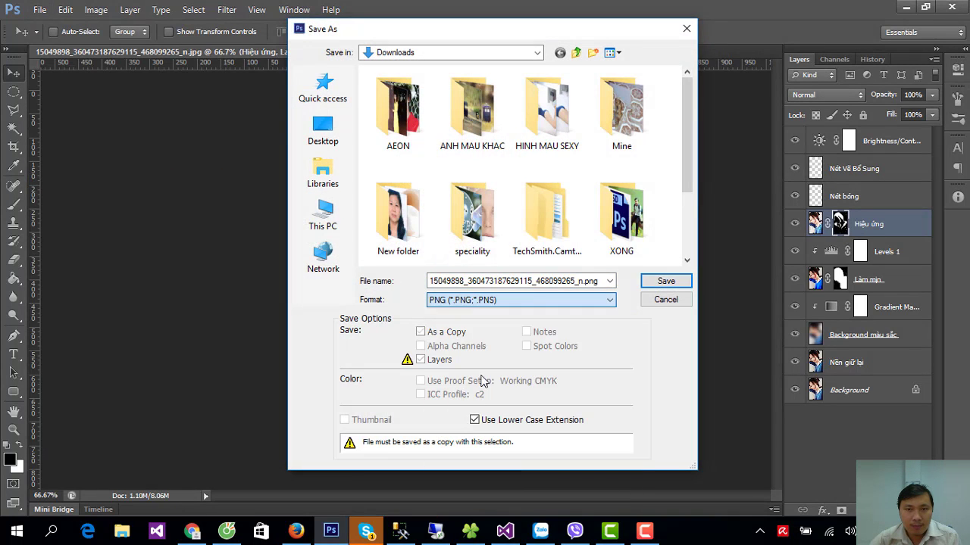
{"action": "double_click", "coordinate": [493, 281]}
{"action": "type", "text": "Anh"}
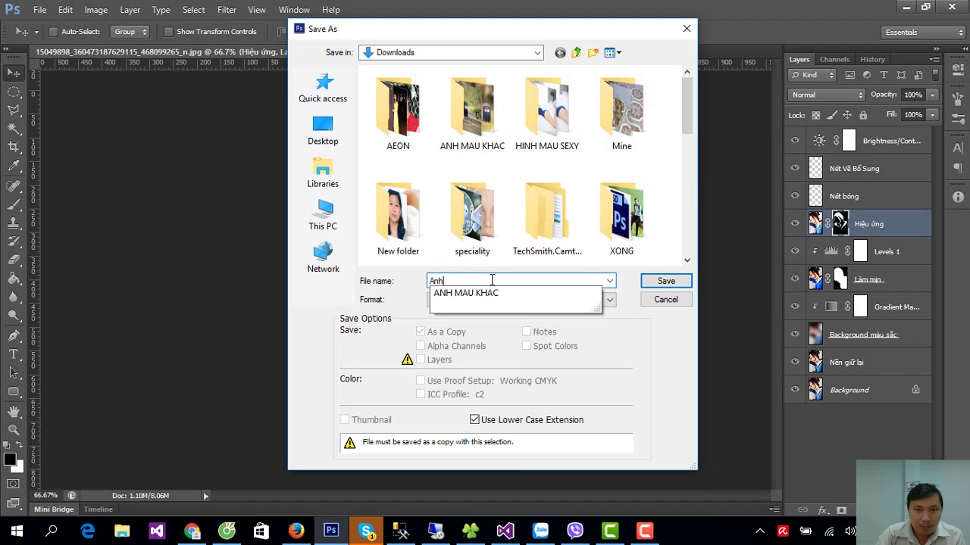
{"action": "type", "text": "-Trung-Hoa"}
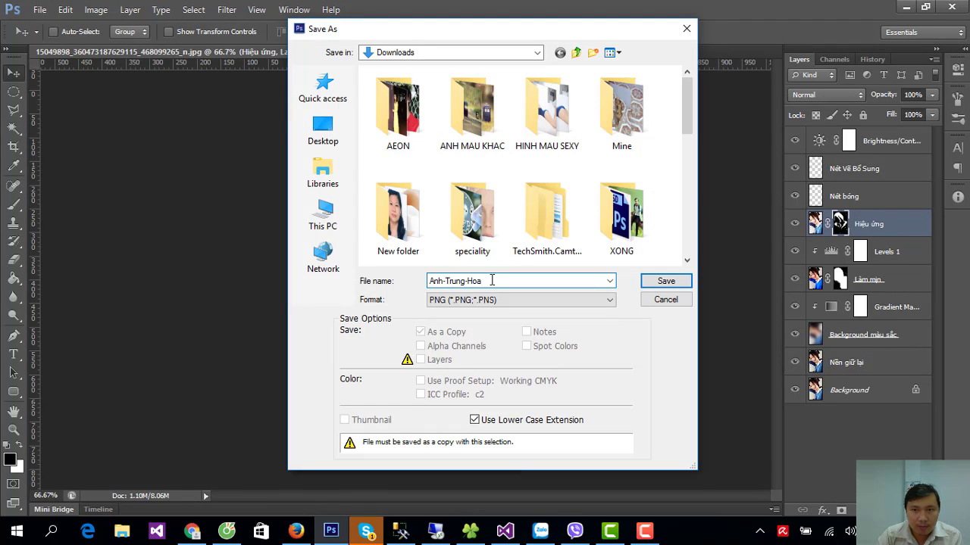
{"action": "key", "text": "Return"}
{"action": "key", "text": "Return"}
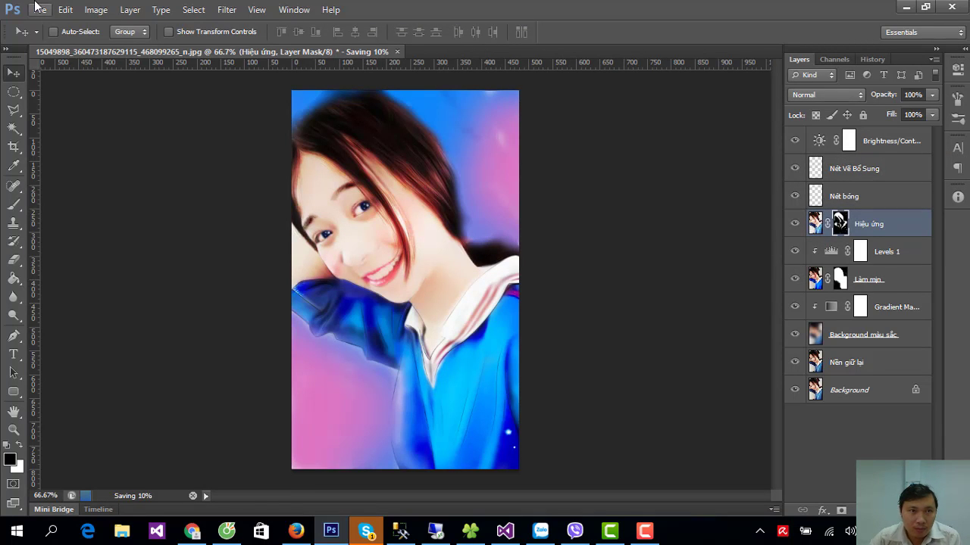
- Start another Save As and dismiss the background-saving error
{"action": "left_click", "coordinate": [38, 9]}
{"action": "left_click", "coordinate": [53, 180]}
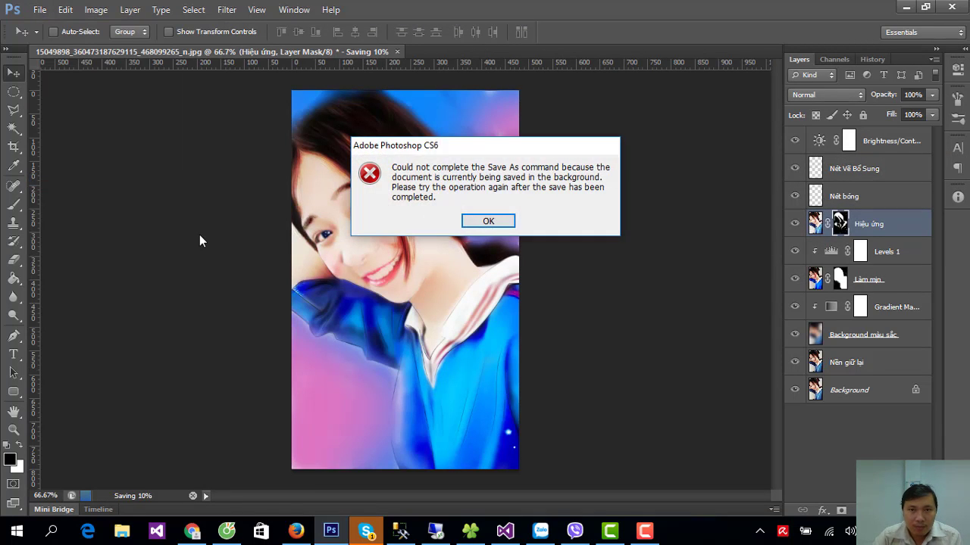
{"action": "key", "text": "Return"}
- Save the layered document as Anh-Trung-Hoa.psd with maximum compatibility
{"action": "left_click", "coordinate": [38, 9]}
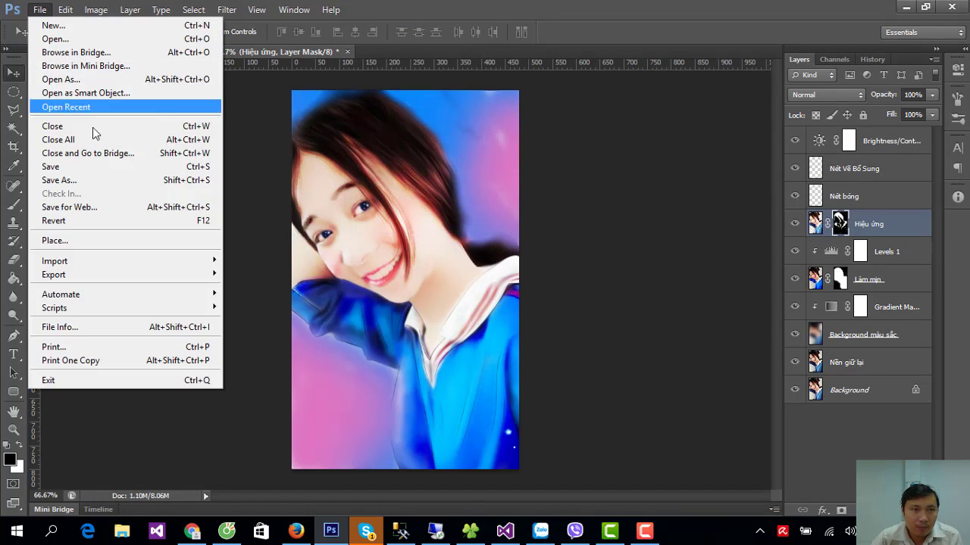
{"action": "left_click", "coordinate": [59, 180]}
{"action": "type", "text": "a"}
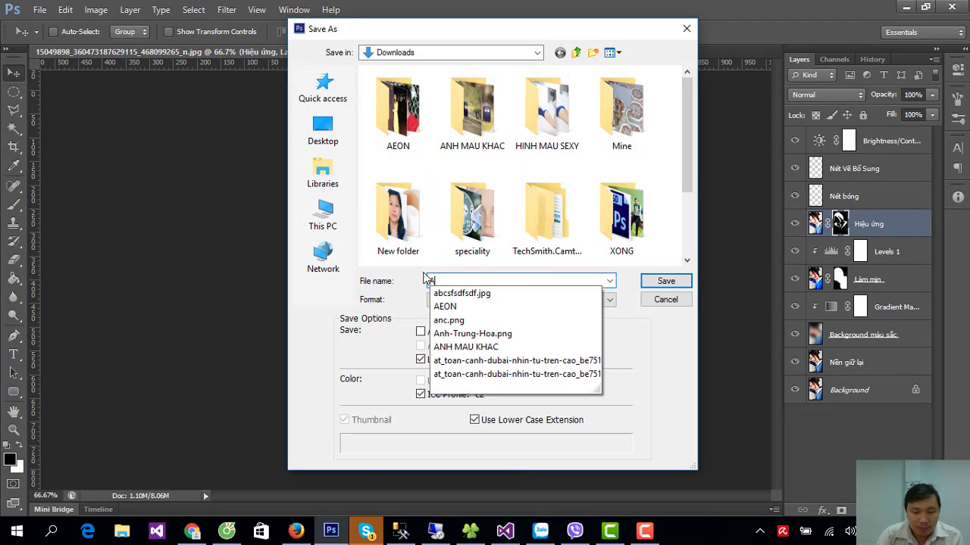
{"action": "type", "text": "nh-Trung-JH"}
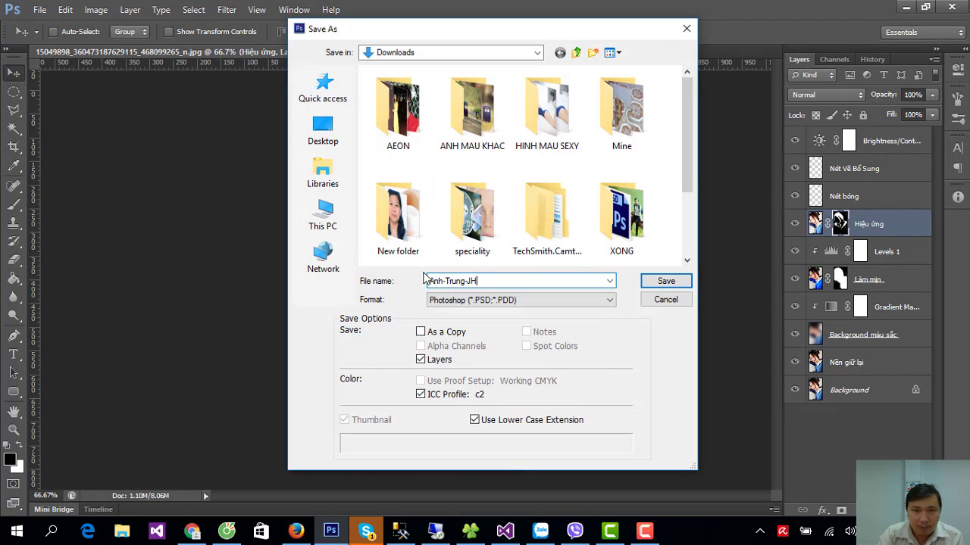
{"action": "key", "text": "BackSpace"}
{"action": "key", "text": "BackSpace"}
{"action": "type", "text": "Ho"}
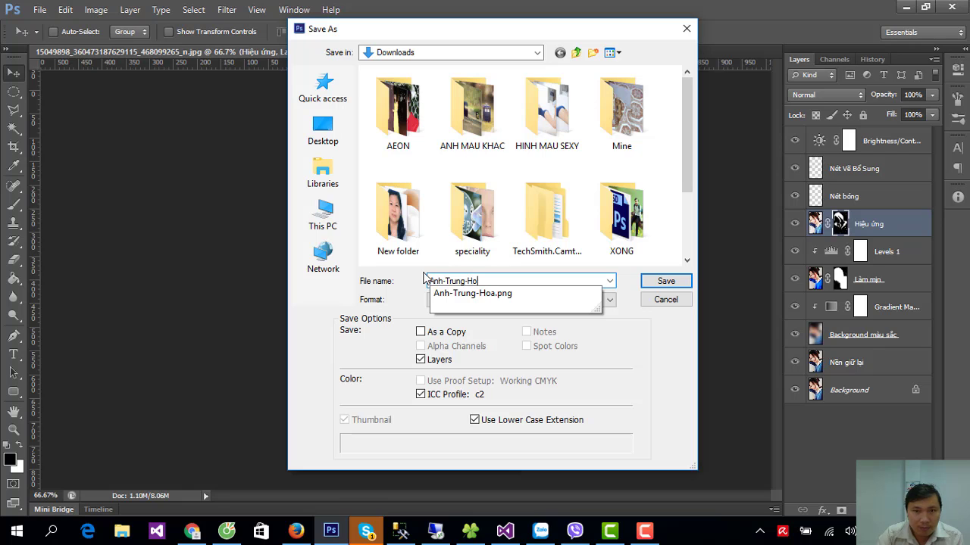
{"action": "type", "text": "a"}
{"action": "left_click", "coordinate": [664, 282]}
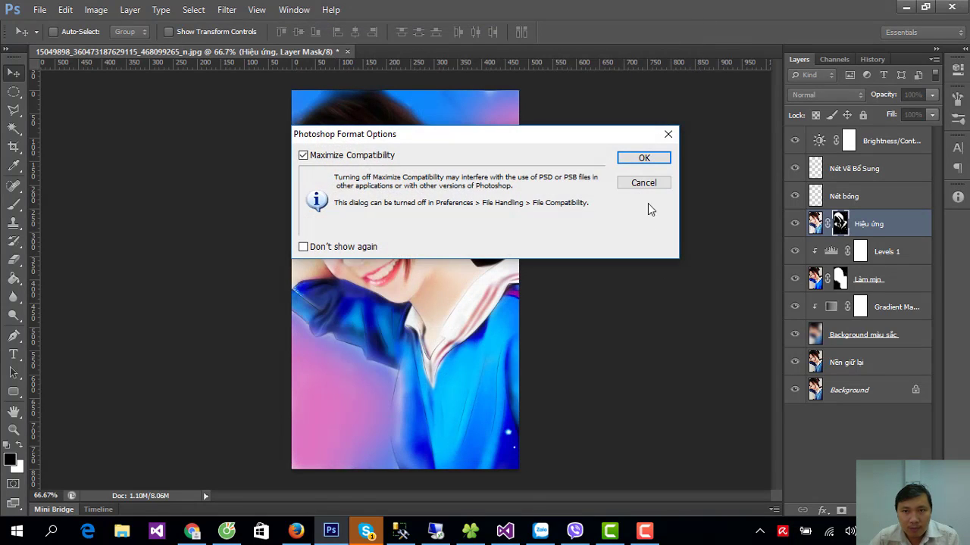
{"action": "left_click", "coordinate": [646, 161]}
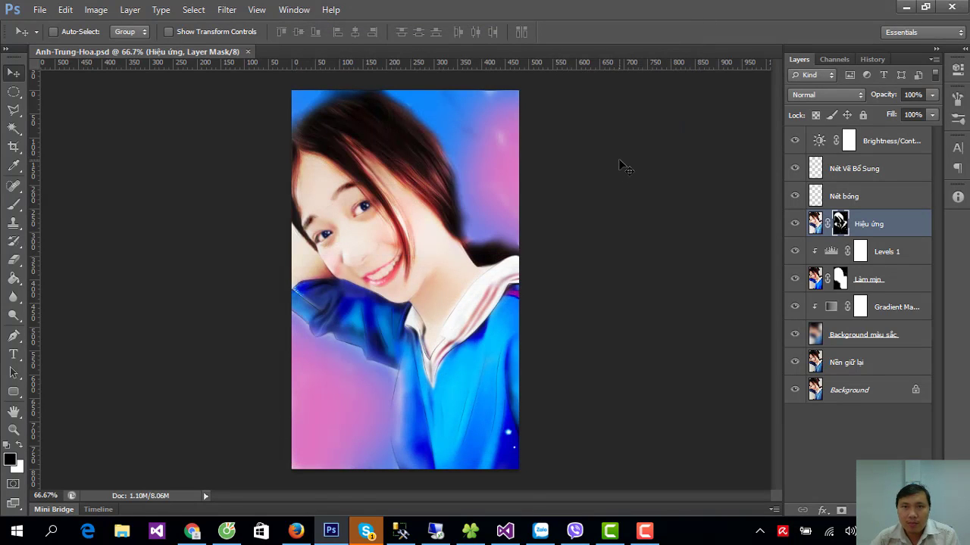